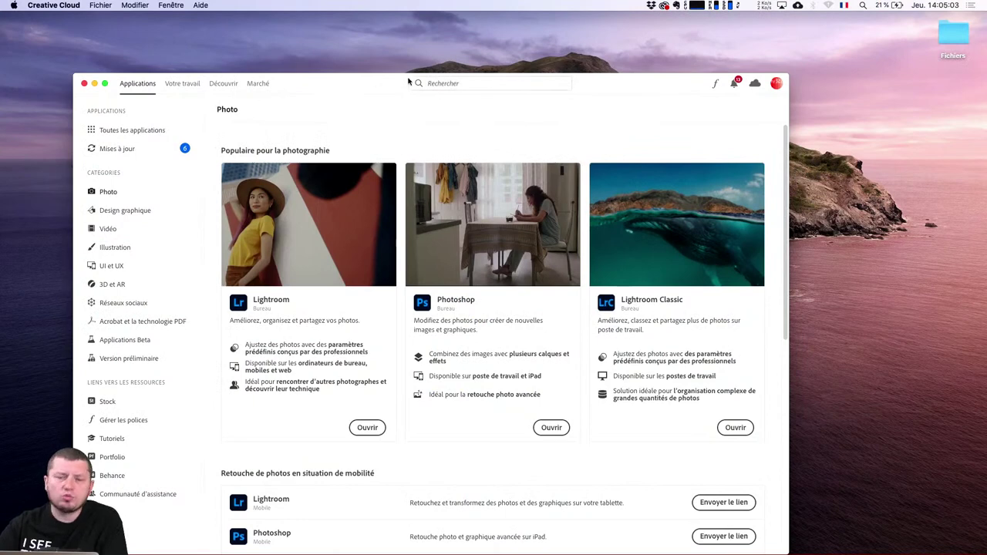
Step: Move the Creative Cloud window up and right, browse all applications, then return to Photo
{"action": "left_click_drag", "start_coordinate": [373, 83], "coordinate": [433, 64]}
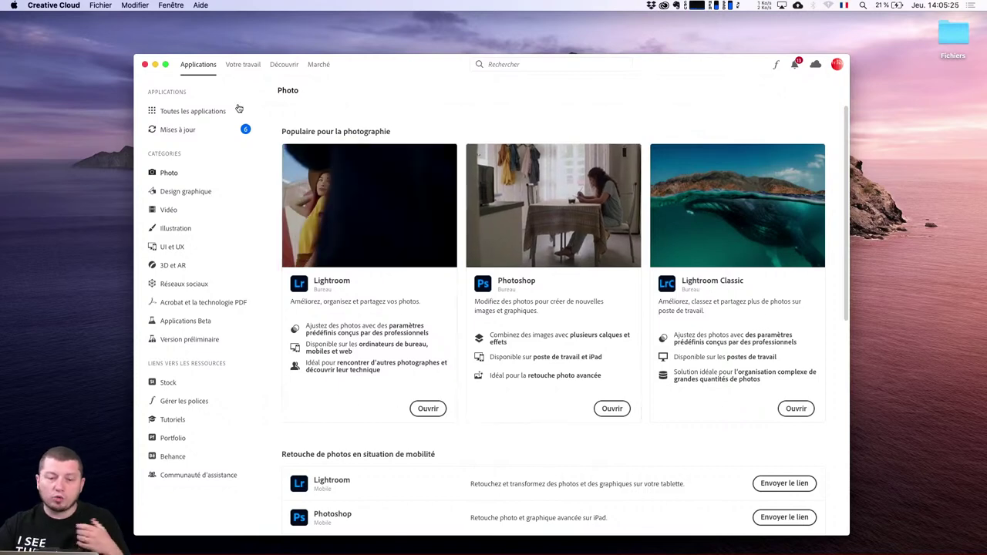
{"action": "left_click", "coordinate": [199, 112]}
{"action": "scroll", "coordinate": [473, 478], "scroll_direction": "down", "scroll_amount": 5}
{"action": "scroll", "coordinate": [474, 478], "scroll_direction": "down", "scroll_amount": 3}
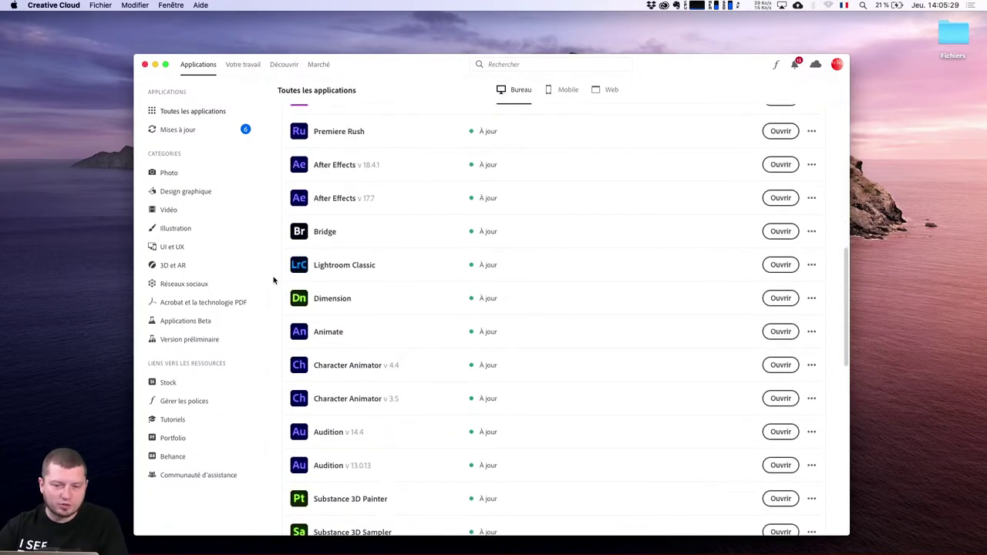
{"action": "left_click", "coordinate": [171, 173]}
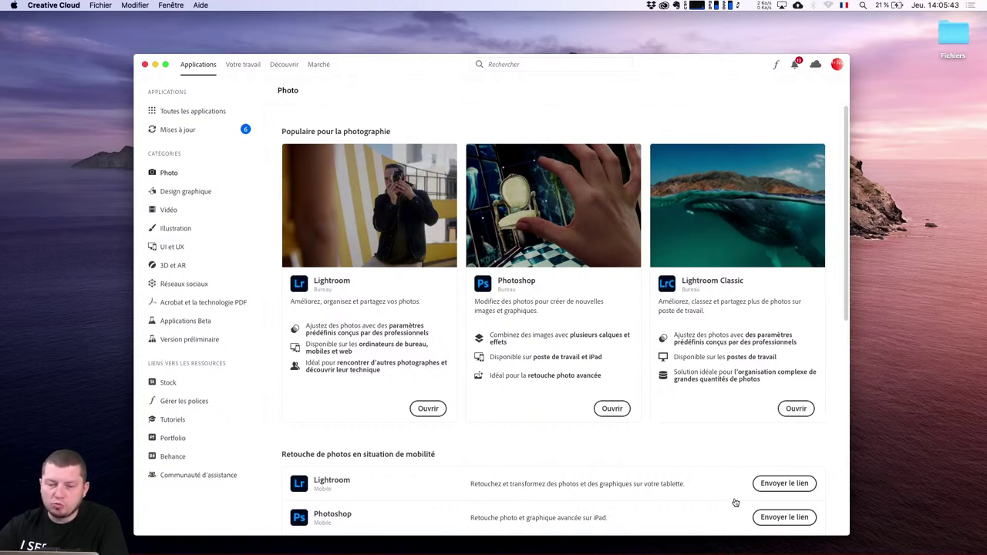
Step: Show All applications, listing installed Photoshop, Illustrator, Acrobat DC, InDesign, XD and Lightroom
{"action": "left_click", "coordinate": [205, 117]}
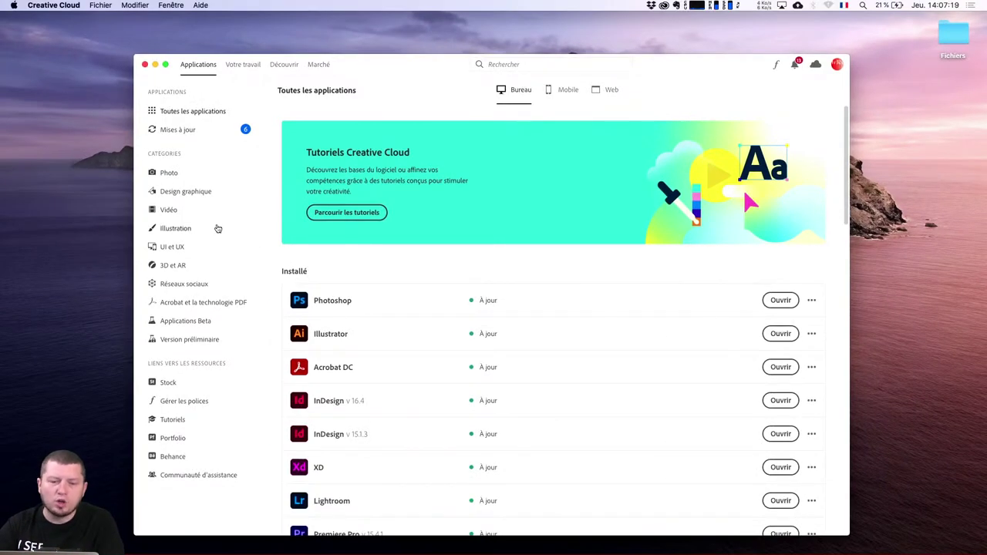
Step: Switch to the Photo category and scroll past Lightroom, Photoshop and Lightroom Classic
{"action": "left_click", "coordinate": [169, 175]}
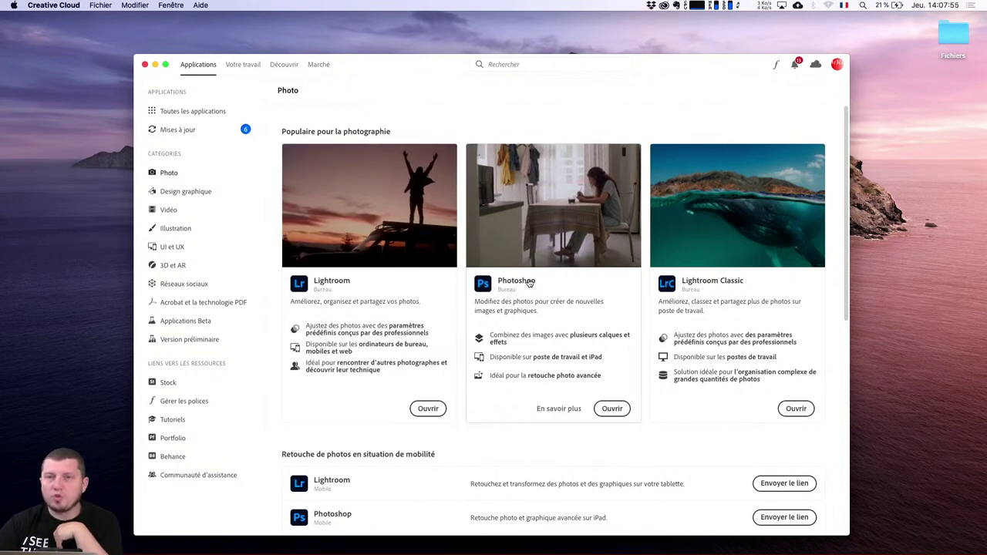
{"action": "mouse_move", "coordinate": [710, 301]}
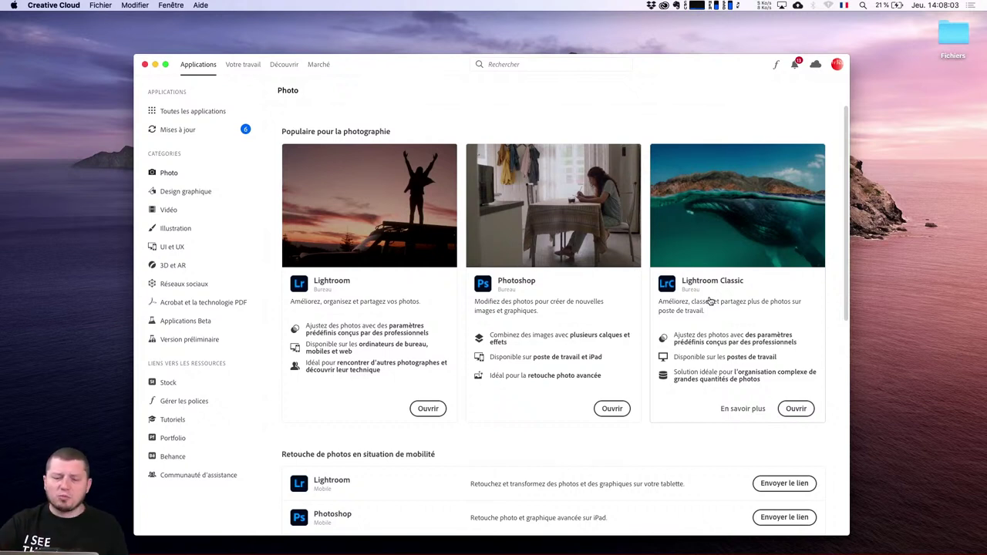
{"action": "scroll", "coordinate": [595, 448], "scroll_direction": "down", "scroll_amount": 3}
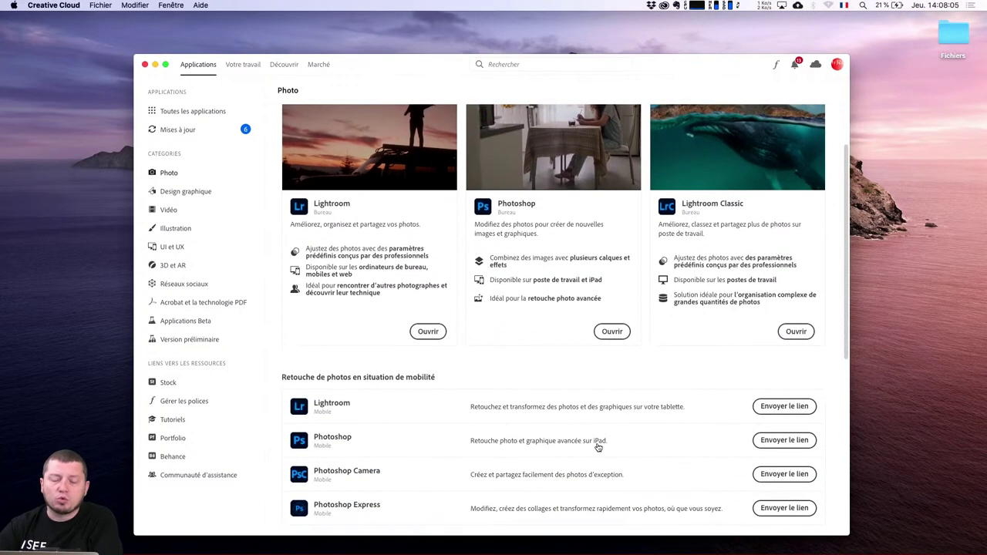
{"action": "scroll", "coordinate": [597, 443], "scroll_direction": "up", "scroll_amount": 2}
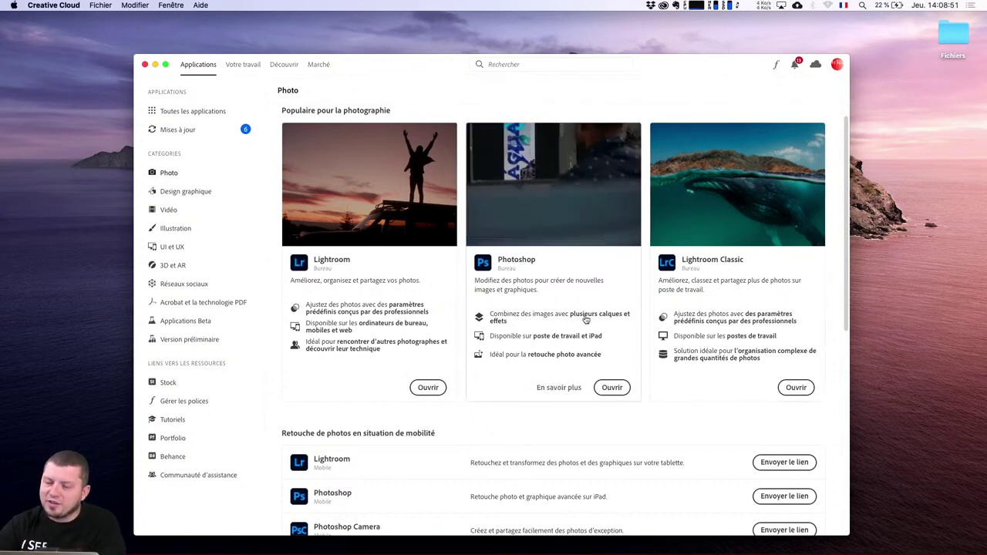
Step: Join the All About Photoshop stream's live chat on Behance from Photoshop's Adobe Live feed
{"action": "left_click", "coordinate": [199, 111]}
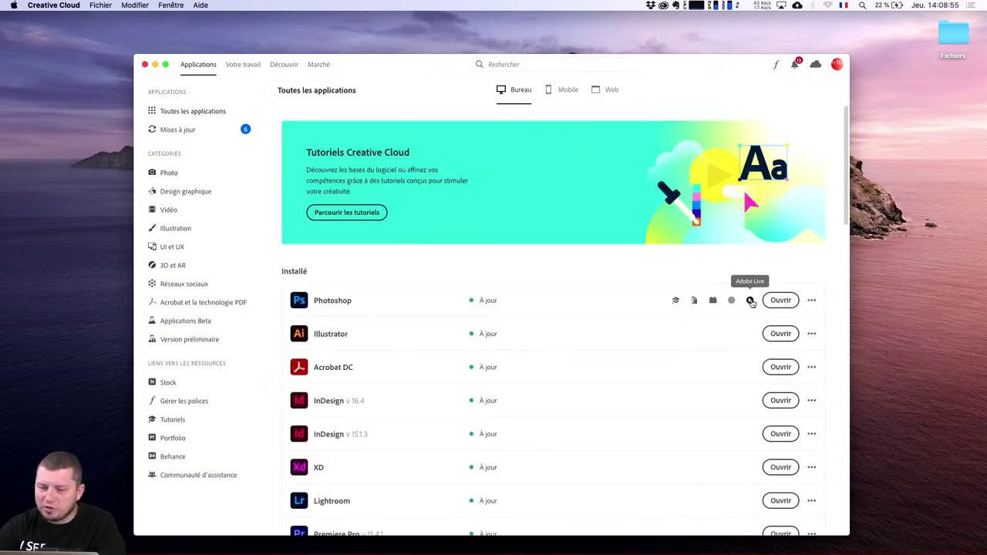
{"action": "left_click", "coordinate": [749, 302]}
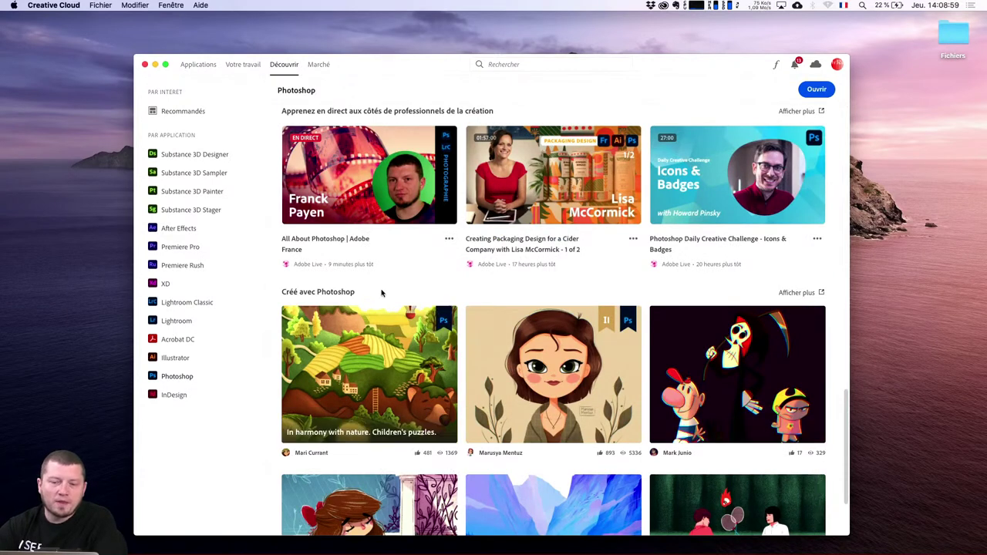
{"action": "mouse_move", "coordinate": [370, 175]}
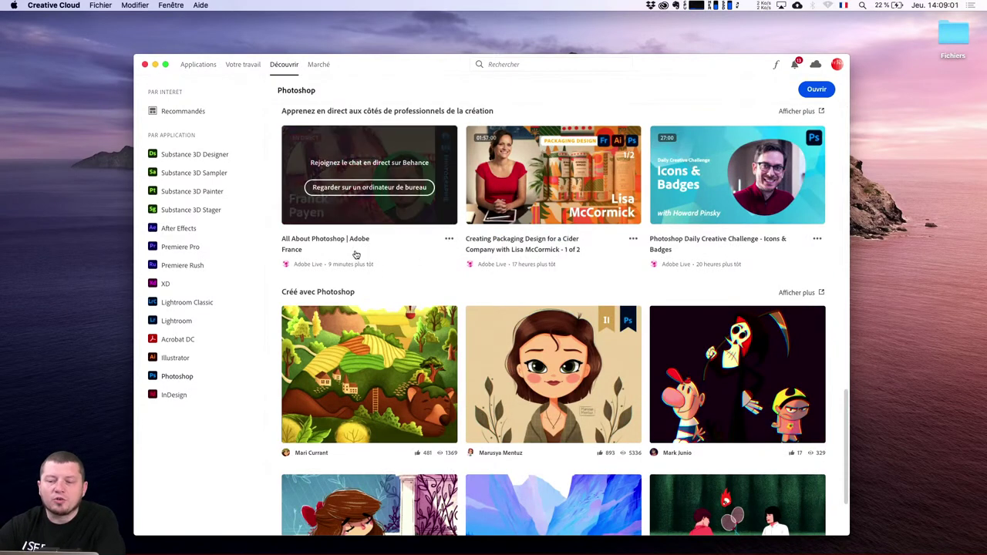
{"action": "scroll", "coordinate": [356, 256], "scroll_direction": "up", "scroll_amount": 1}
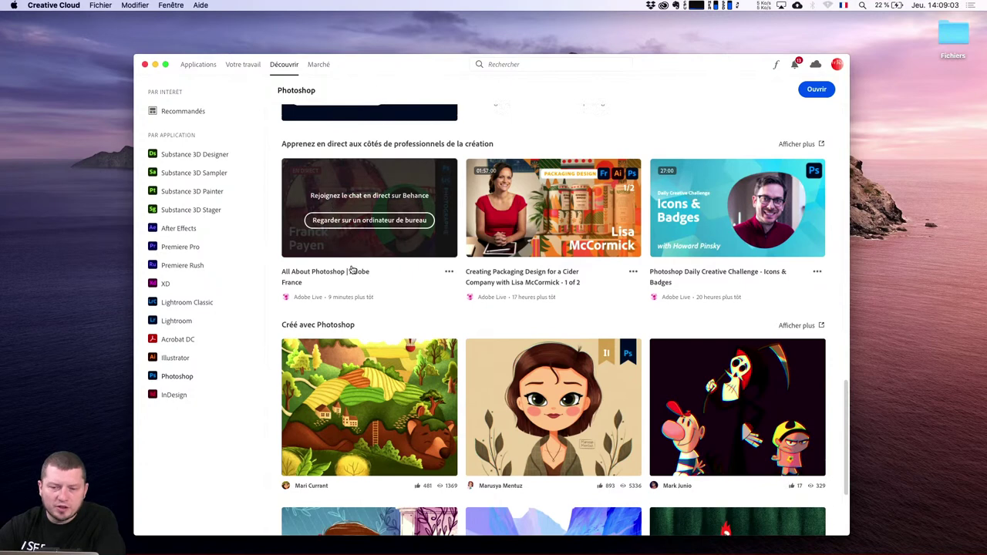
{"action": "left_click", "coordinate": [448, 274]}
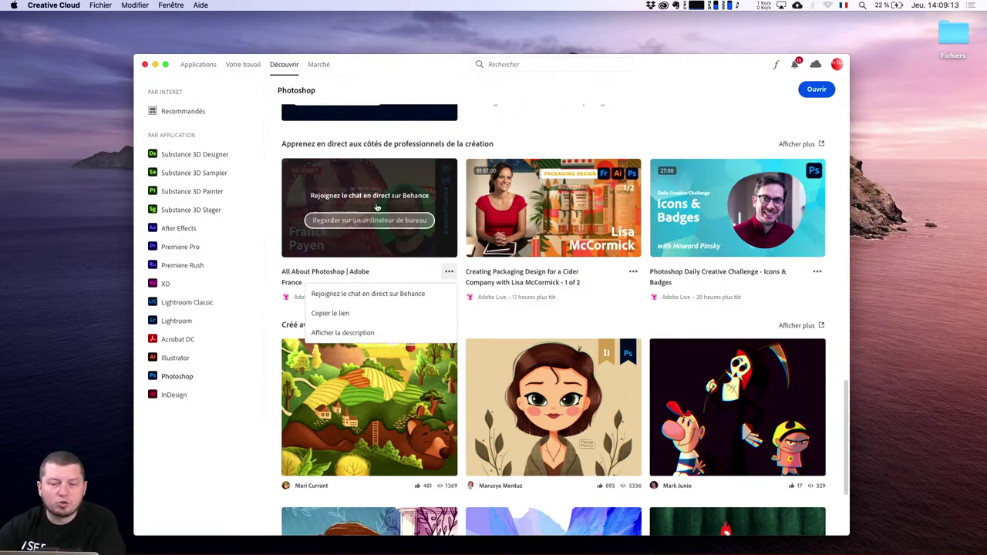
{"action": "left_click", "coordinate": [367, 197]}
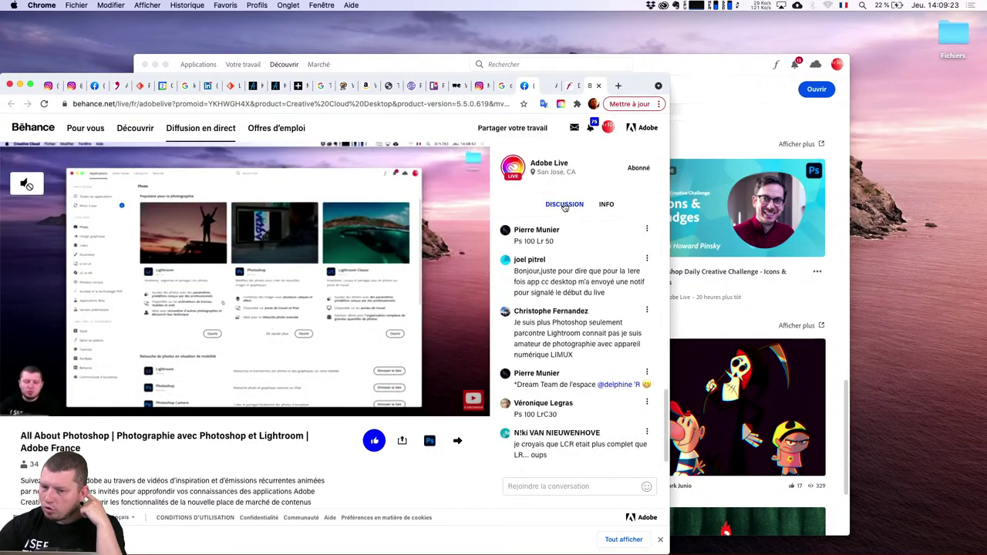
Step: View the live stream's INFO tab, then minimise Chrome with Cmd+M
{"action": "left_click", "coordinate": [606, 205]}
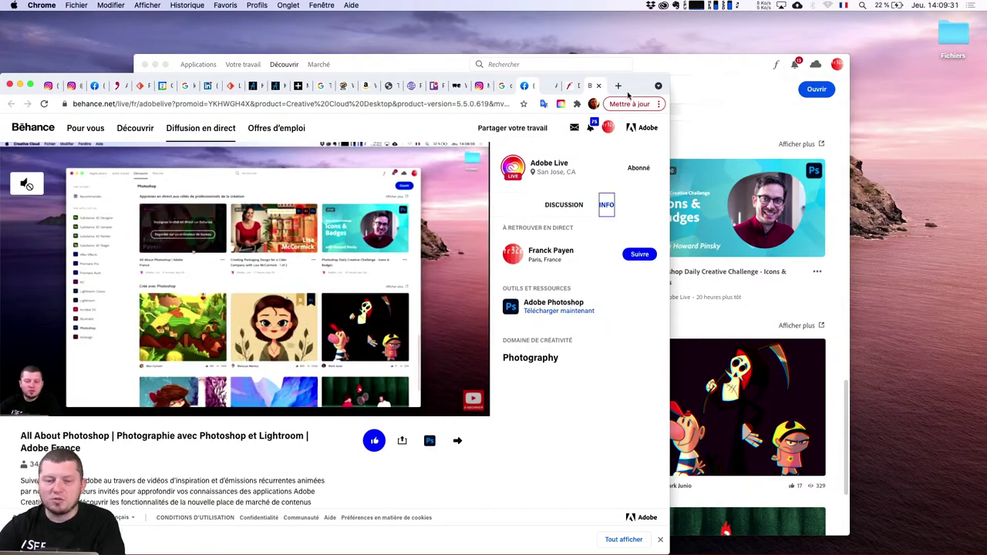
{"action": "key", "text": "super+m"}
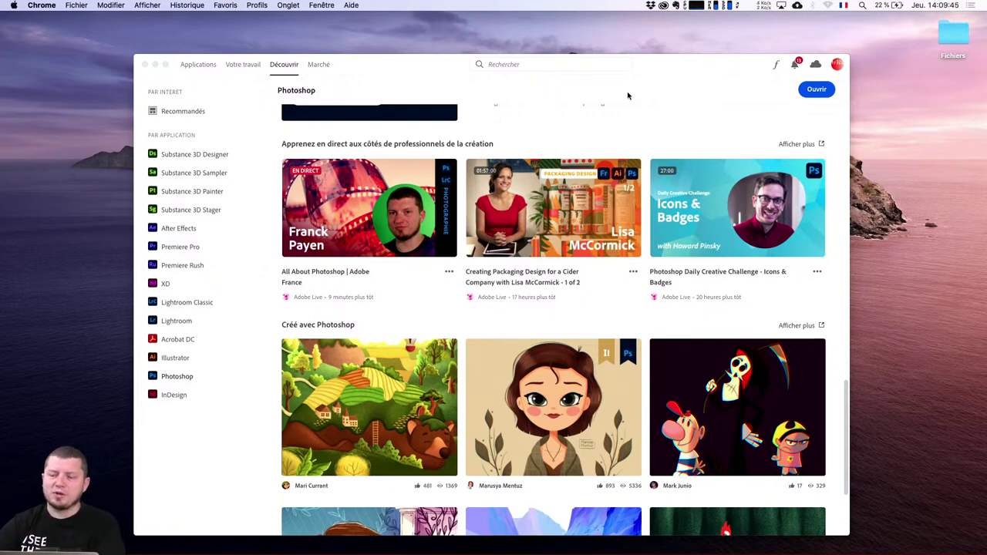
Step: Bring Chrome forward, move it down and right, and refocus Creative Cloud
{"action": "key", "text": "super+Tab"}
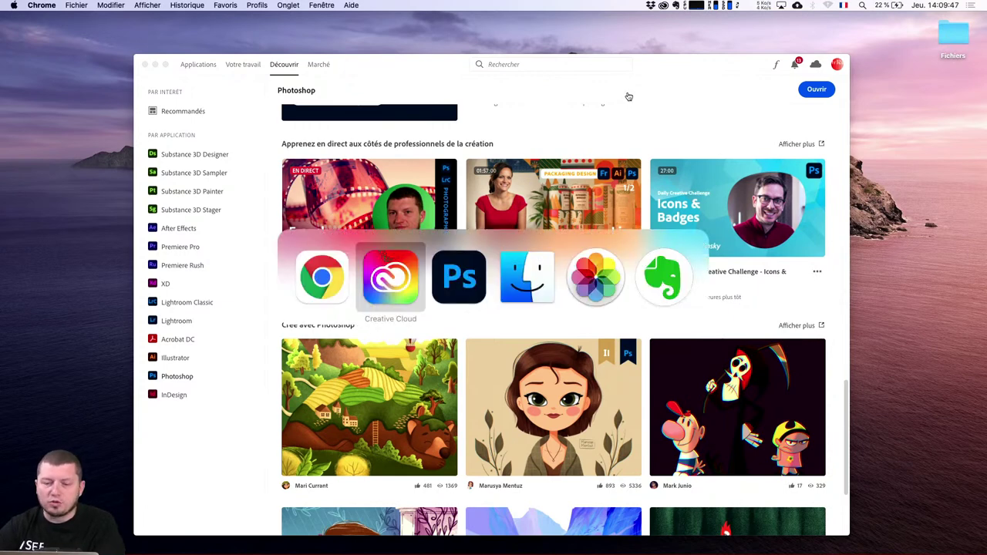
{"action": "key", "text": "super+shift+Tab"}
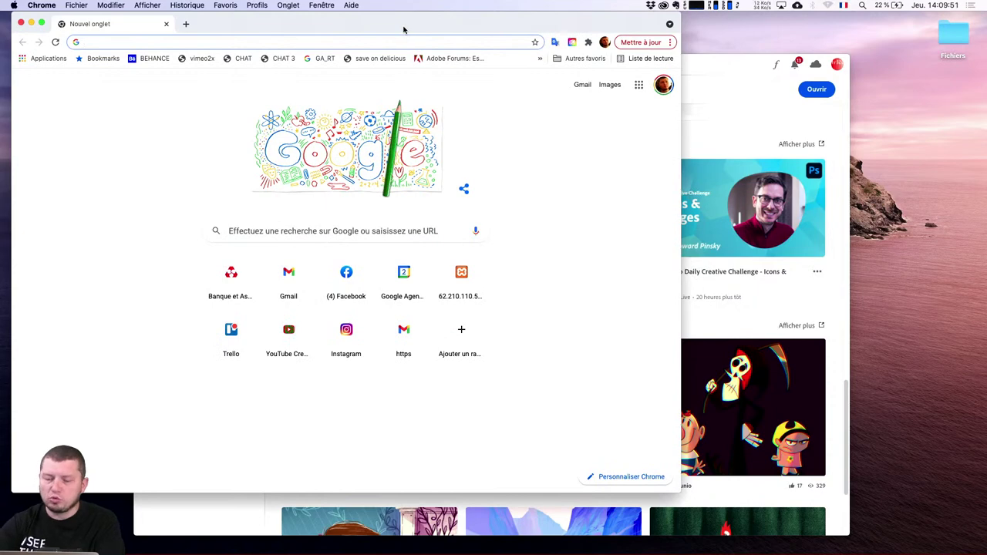
{"action": "left_click_drag", "start_coordinate": [398, 29], "coordinate": [646, 48]}
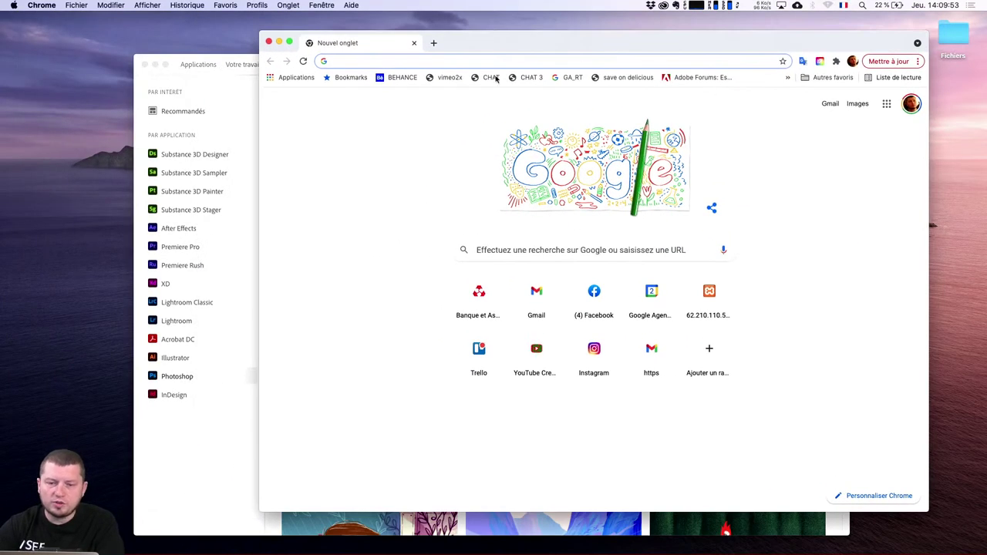
{"action": "left_click", "coordinate": [199, 115]}
Step: Open Lightroom's details under Applications > Photo and go to its Communauté et forum page
{"action": "left_click", "coordinate": [199, 66]}
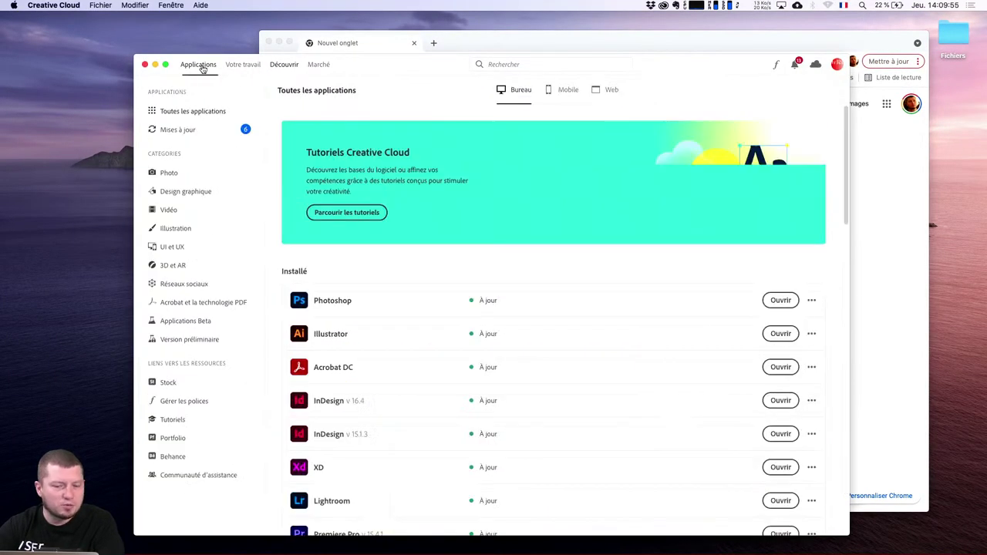
{"action": "left_click", "coordinate": [169, 173]}
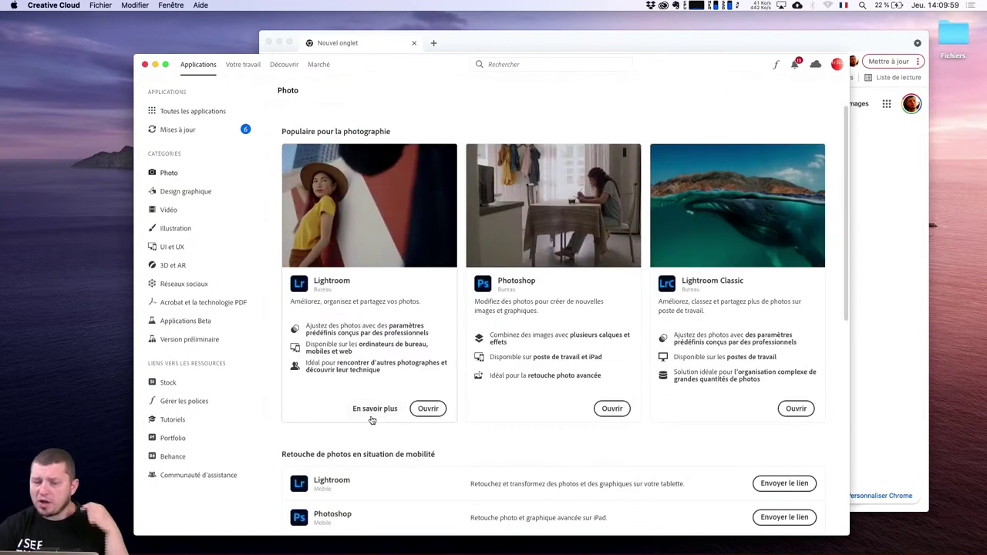
{"action": "left_click", "coordinate": [379, 411]}
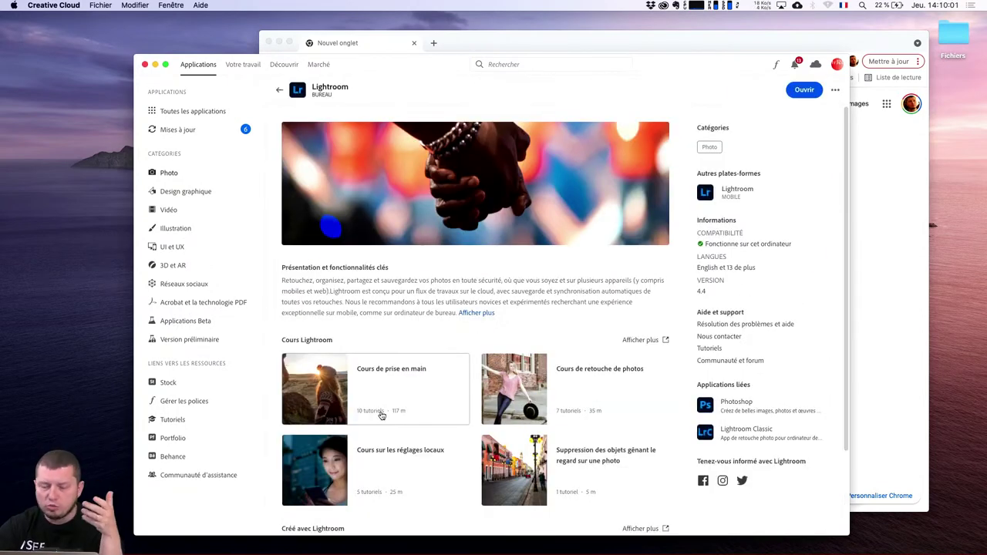
{"action": "scroll", "coordinate": [576, 289], "scroll_direction": "down", "scroll_amount": 1}
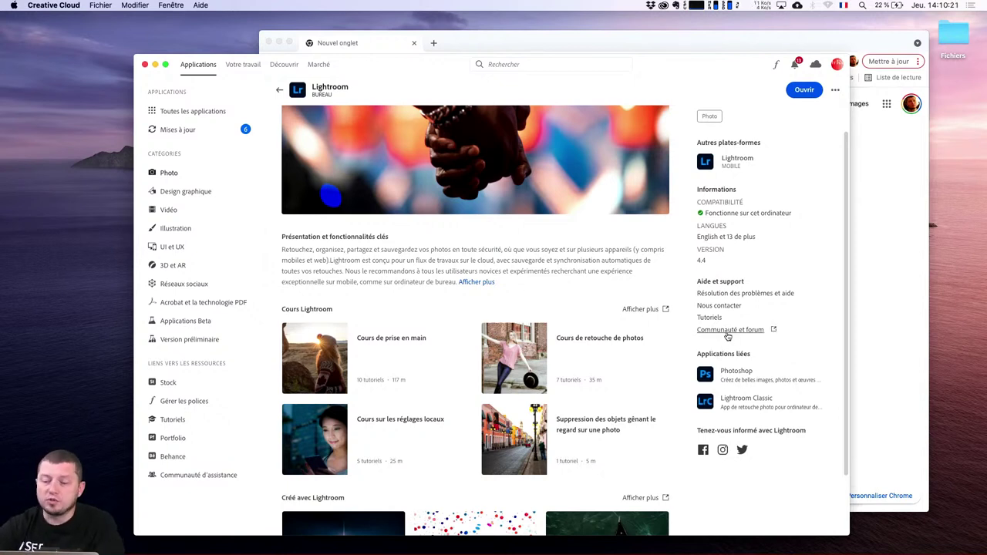
{"action": "left_click", "coordinate": [728, 334]}
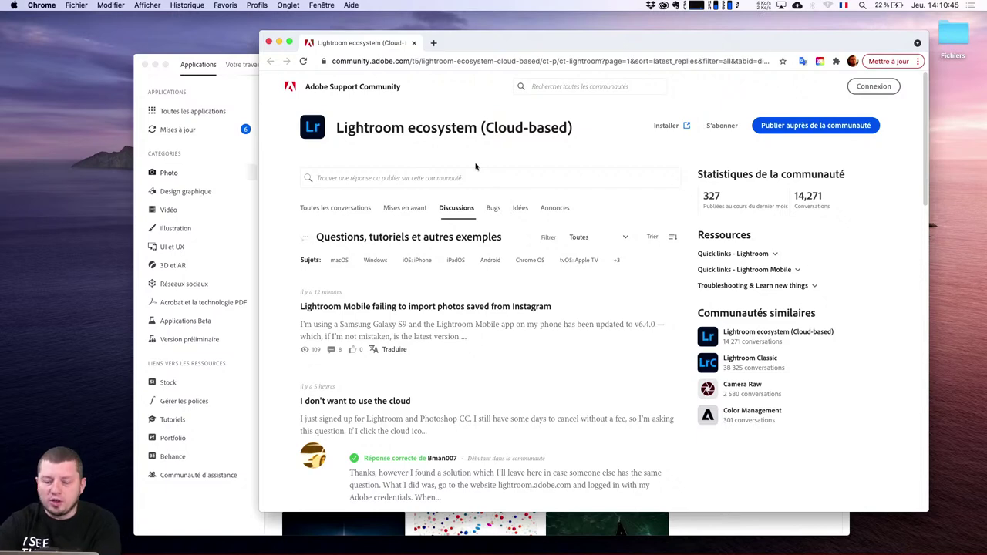
{"action": "key", "text": "super+n"}
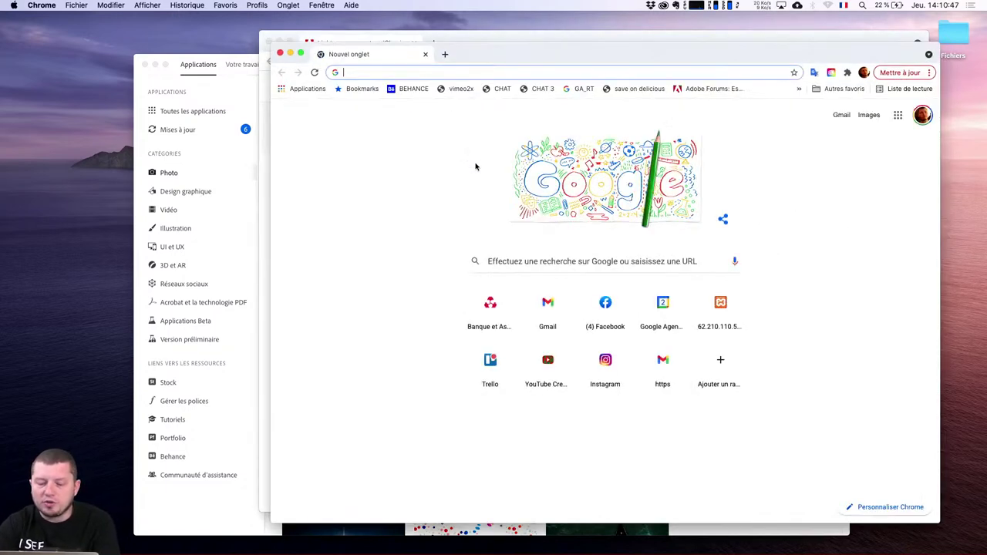
{"action": "type", "text": "FE"}
{"action": "key", "text": "Return"}
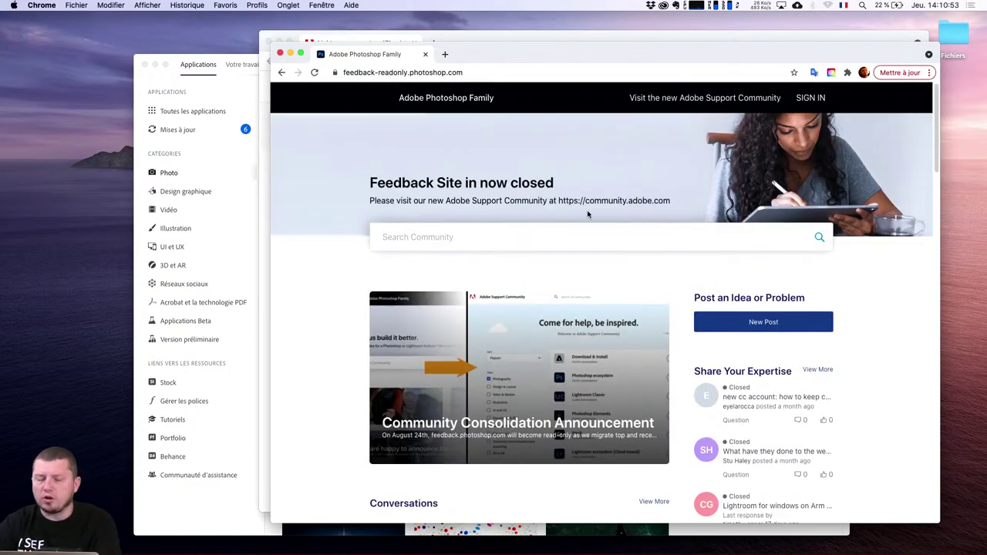
{"action": "scroll", "coordinate": [692, 328], "scroll_direction": "down", "scroll_amount": 2}
{"action": "scroll", "coordinate": [636, 373], "scroll_direction": "down", "scroll_amount": 4}
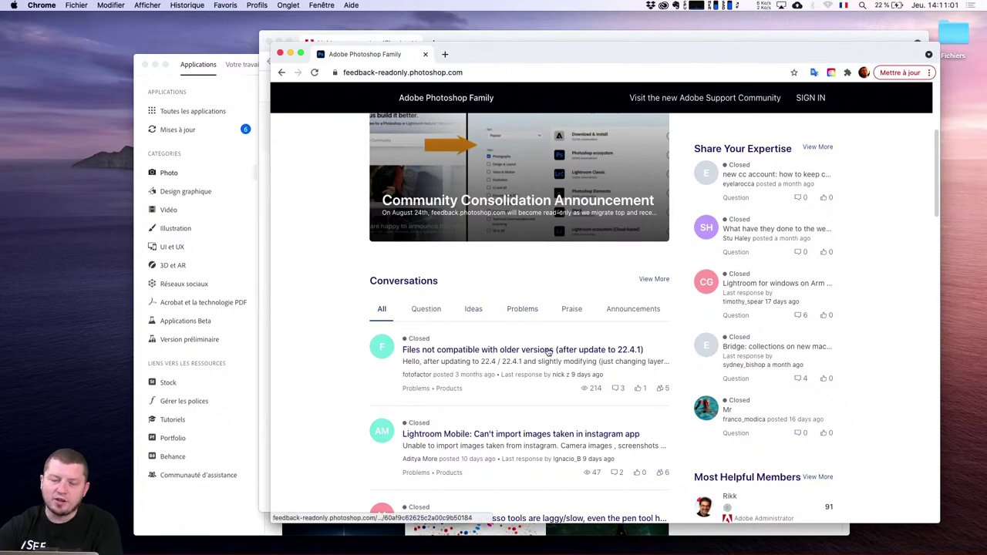
{"action": "scroll", "coordinate": [555, 343], "scroll_direction": "up", "scroll_amount": 2}
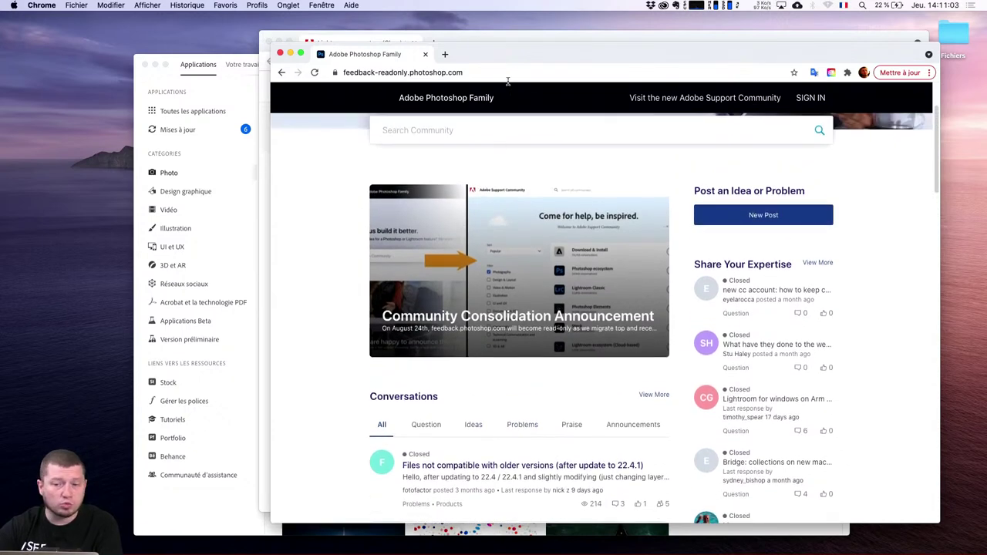
{"action": "left_click_drag", "start_coordinate": [637, 56], "coordinate": [704, 79]}
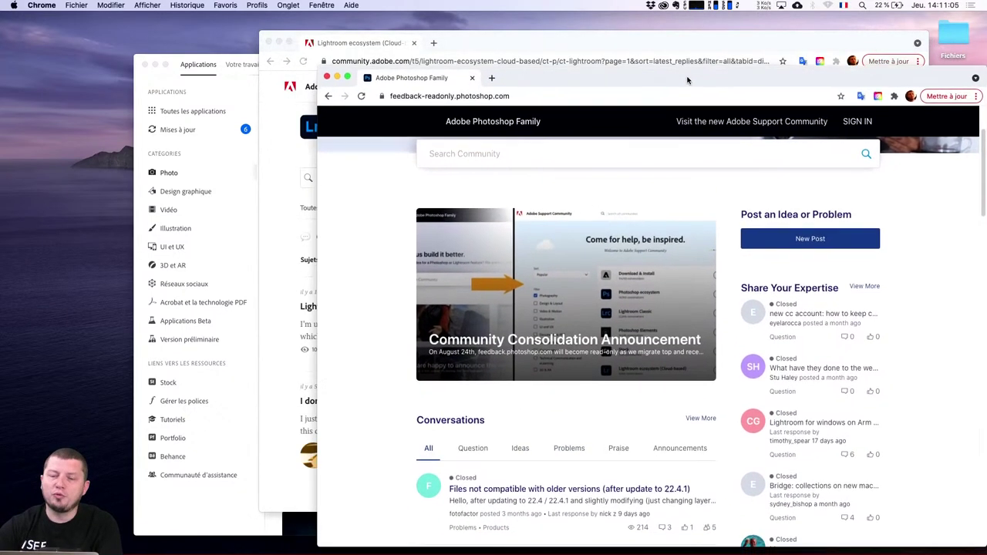
{"action": "left_click", "coordinate": [296, 152]}
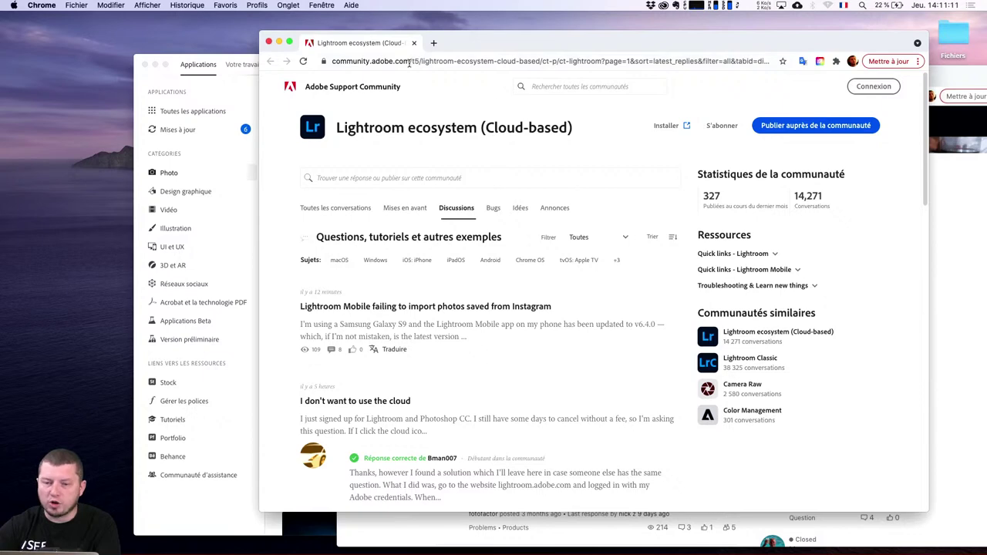
{"action": "left_click", "coordinate": [409, 65]}
{"action": "type", "text": "community.adobe.com"}
{"action": "key", "text": "Return"}
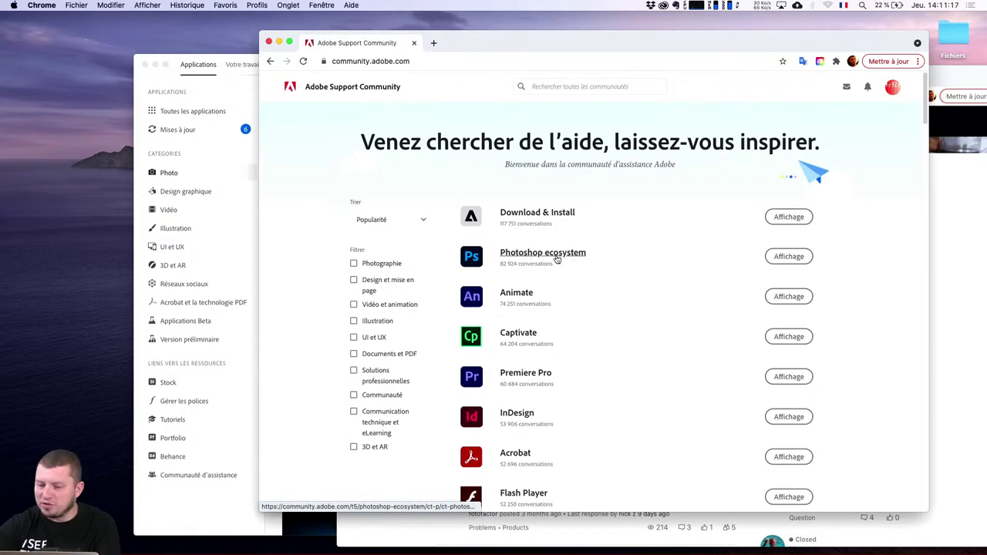
{"action": "scroll", "coordinate": [557, 259], "scroll_direction": "down", "scroll_amount": 3}
{"action": "scroll", "coordinate": [557, 259], "scroll_direction": "down", "scroll_amount": 5}
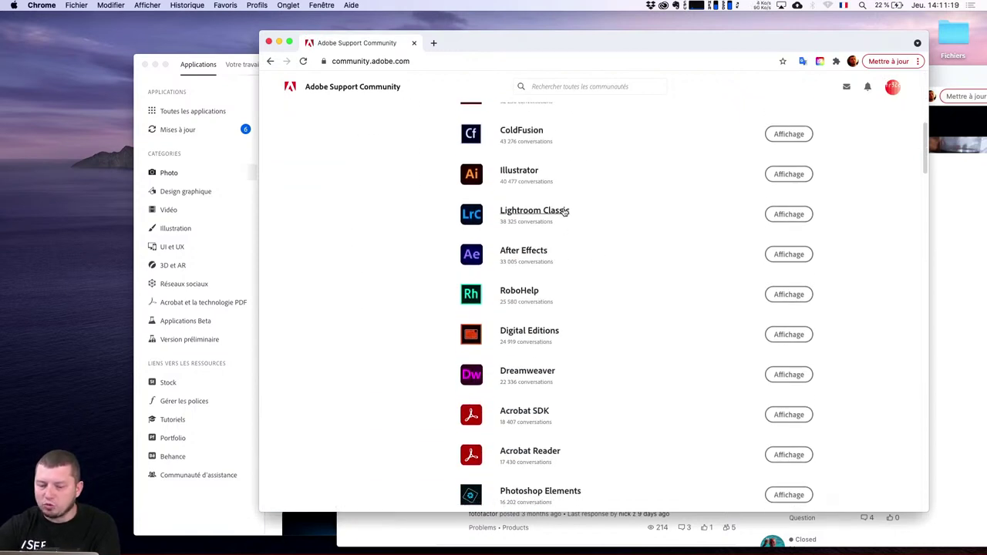
{"action": "scroll", "coordinate": [599, 291], "scroll_direction": "down", "scroll_amount": 1}
{"action": "scroll", "coordinate": [600, 288], "scroll_direction": "down", "scroll_amount": 7}
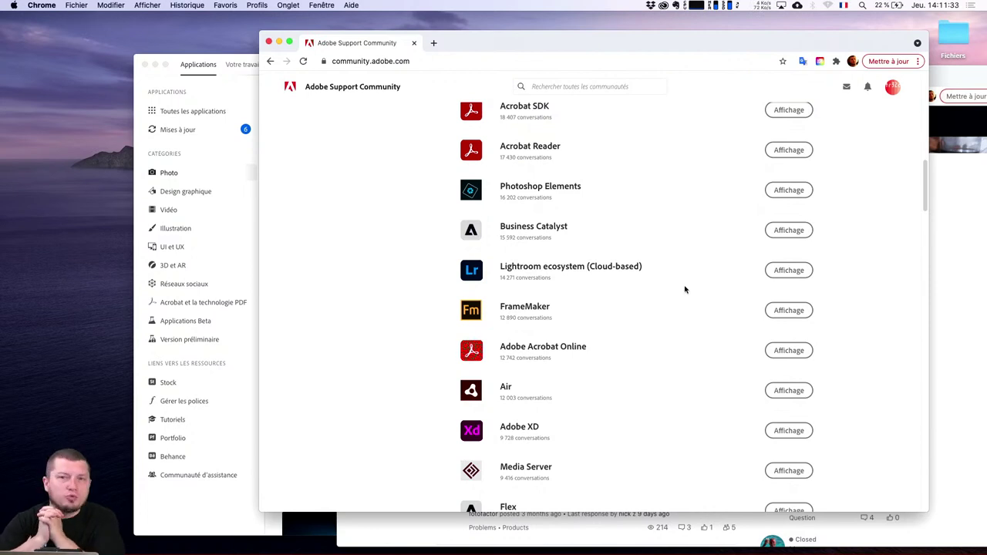
Step: Focus Creative Cloud and go back from Lightroom's details to the Photo category
{"action": "left_click", "coordinate": [248, 181]}
{"action": "scroll", "coordinate": [434, 234], "scroll_direction": "up", "scroll_amount": 2}
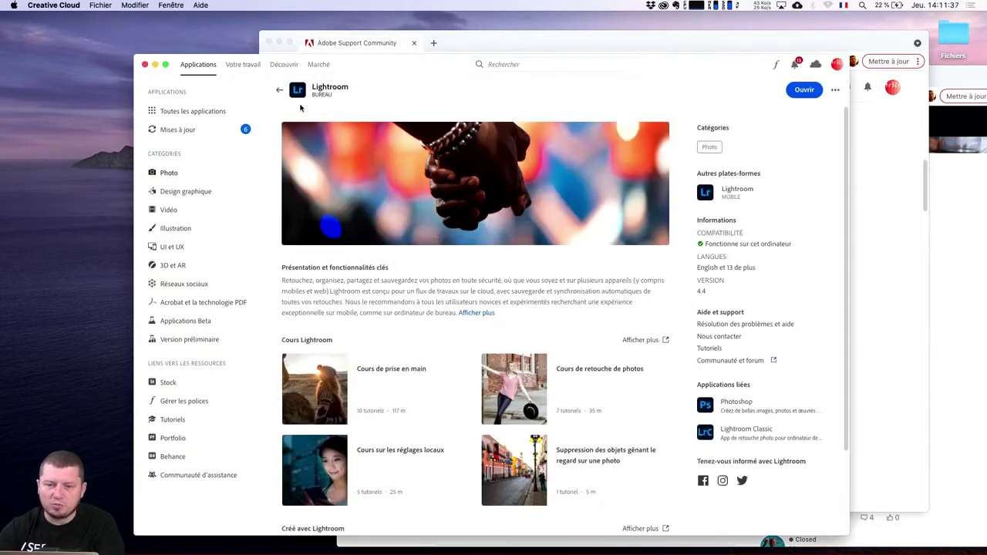
{"action": "left_click", "coordinate": [280, 92]}
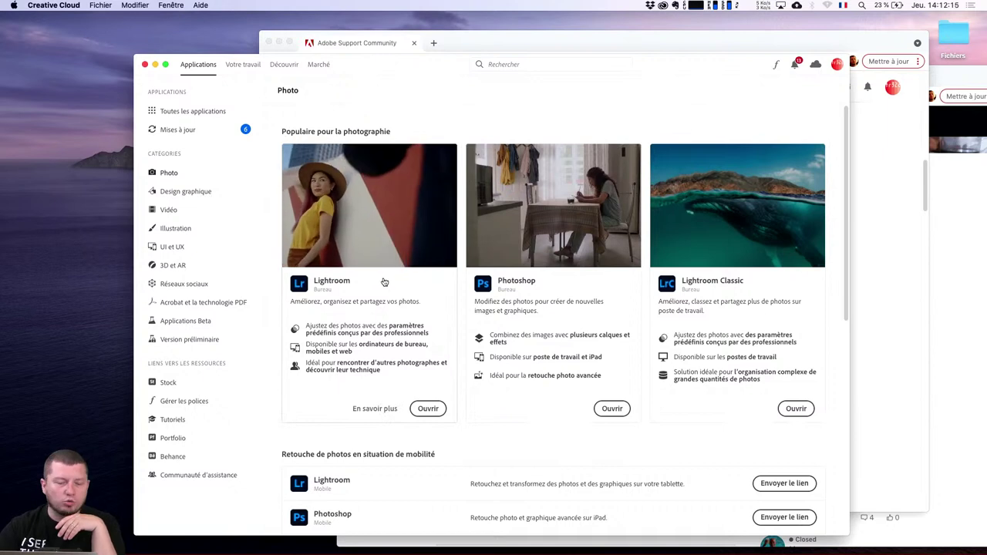
{"action": "mouse_move", "coordinate": [369, 309]}
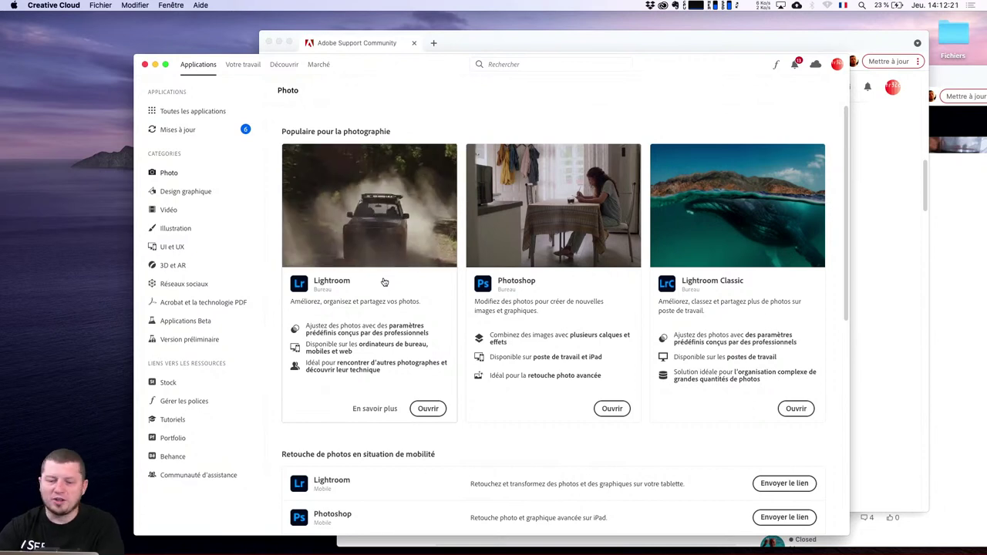
Step: Launch Lightroom from Creative Cloud and fit the clock-tower photo in the window
{"action": "left_click", "coordinate": [432, 409]}
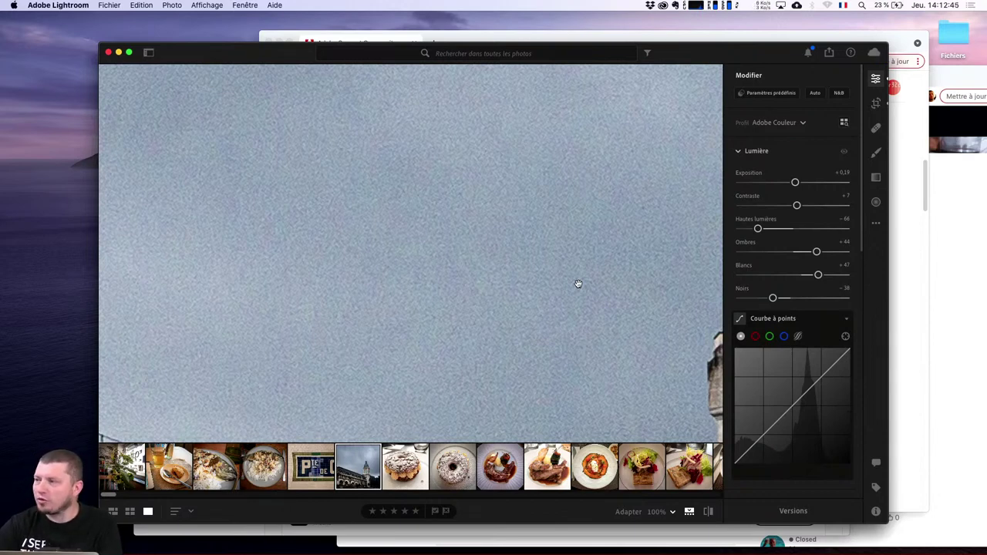
{"action": "left_click", "coordinate": [576, 297]}
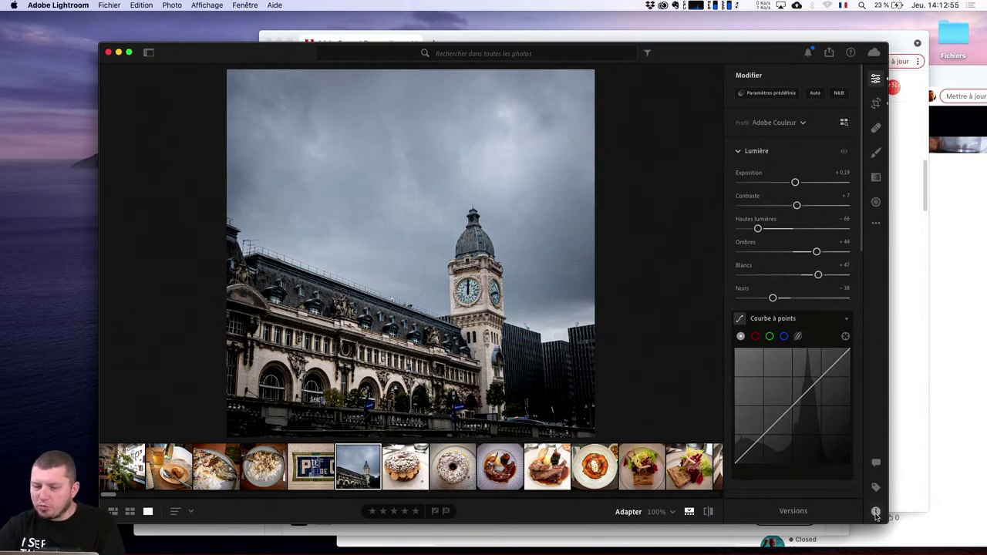
Step: Show the photo's Info panel and zoom to 100% on the tower's clock faces
{"action": "left_click", "coordinate": [876, 511]}
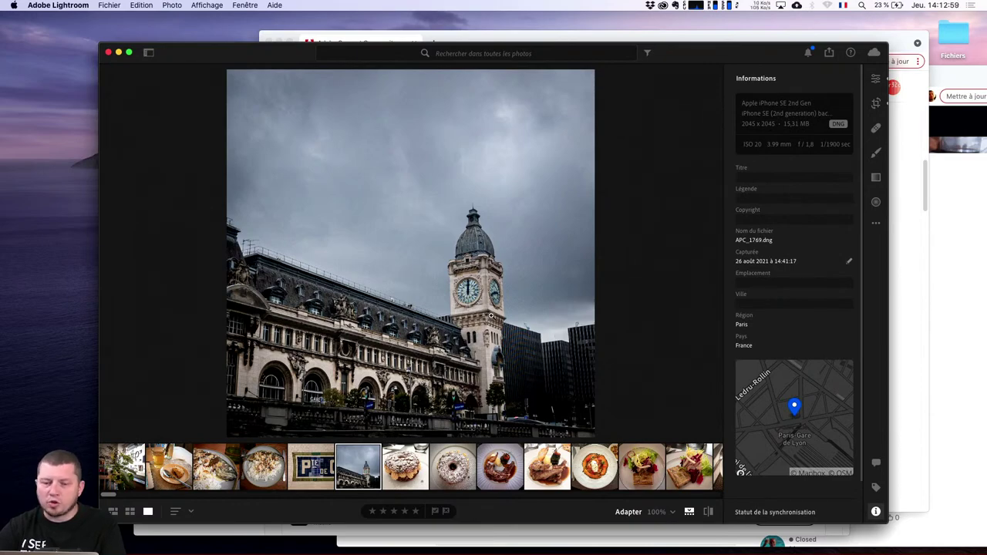
{"action": "left_click", "coordinate": [490, 316]}
{"action": "left_click", "coordinate": [486, 171]}
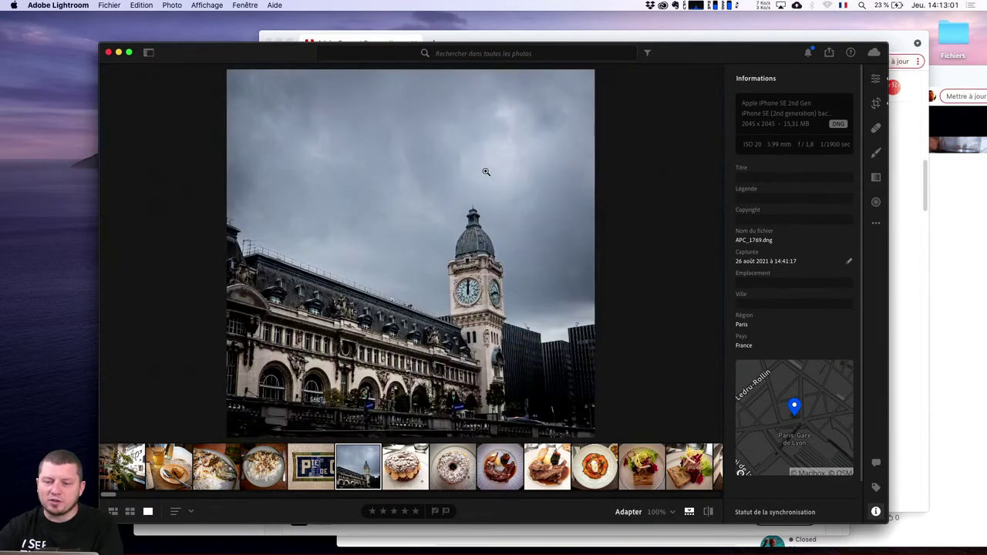
{"action": "left_click", "coordinate": [477, 217]}
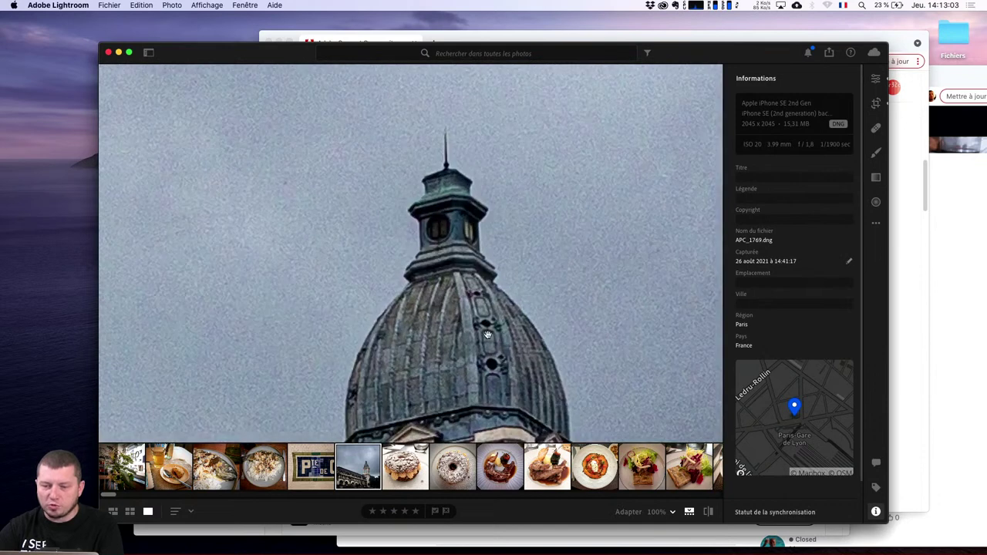
{"action": "left_click_drag", "start_coordinate": [500, 358], "coordinate": [493, 100]}
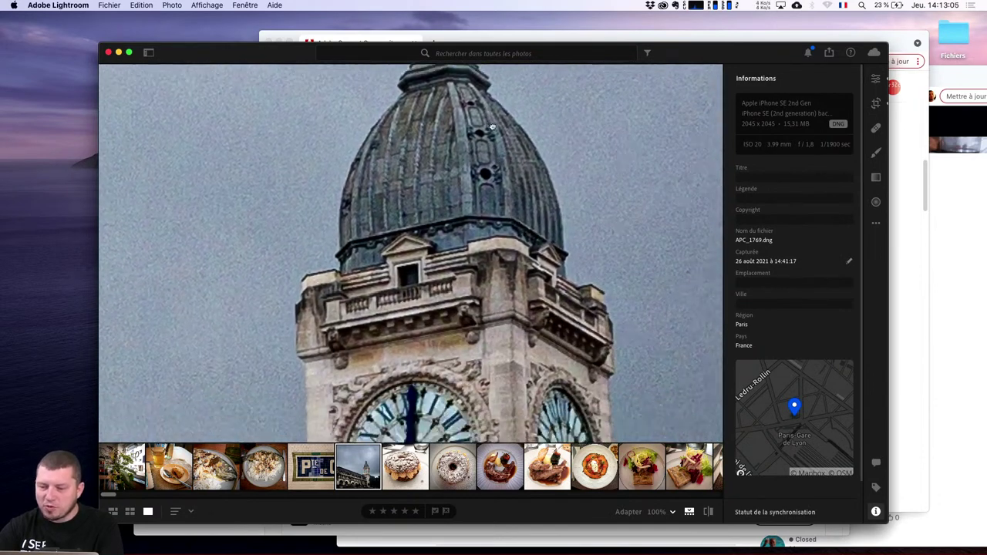
{"action": "scroll", "coordinate": [493, 231], "scroll_direction": "down", "scroll_amount": 5}
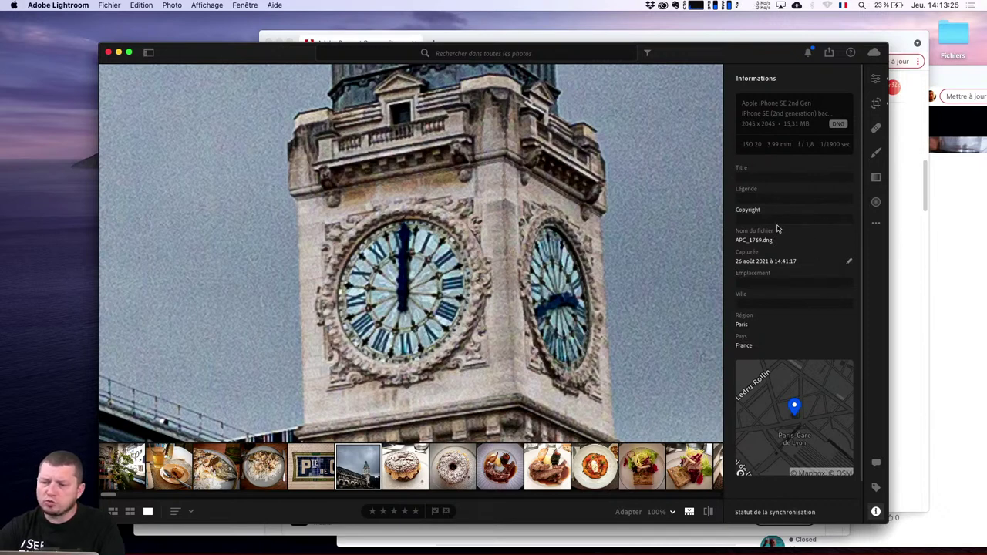
Step: Edit the Emplacement field, review the metadata, and return to the fit view
{"action": "left_click", "coordinate": [798, 278]}
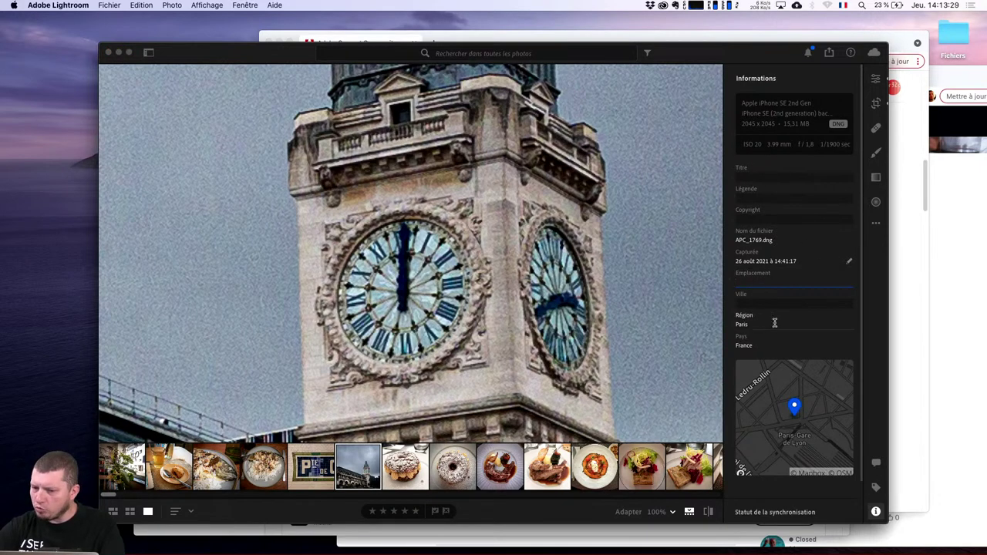
{"action": "scroll", "coordinate": [826, 333], "scroll_direction": "down", "scroll_amount": 1}
{"action": "scroll", "coordinate": [827, 333], "scroll_direction": "down", "scroll_amount": 1}
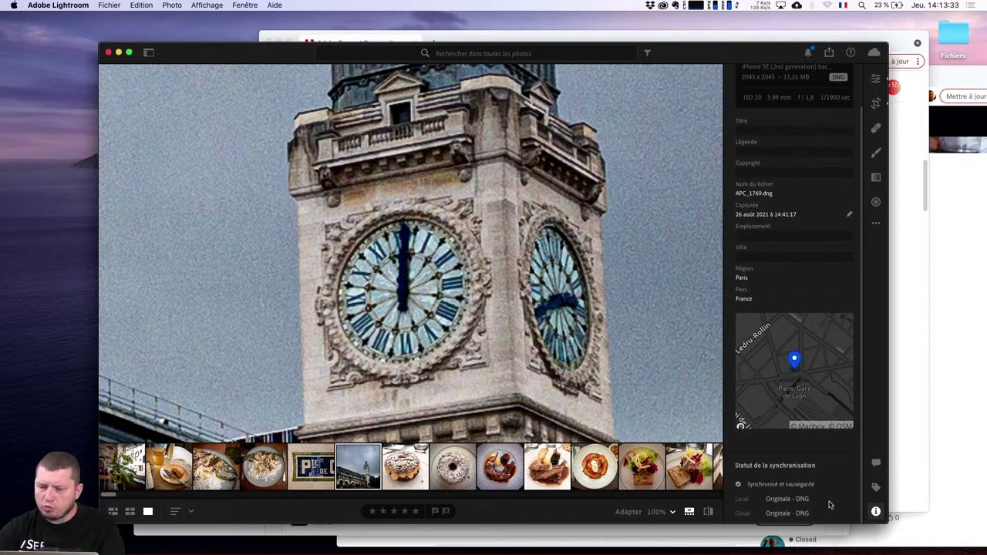
{"action": "scroll", "coordinate": [826, 374], "scroll_direction": "up", "scroll_amount": 2}
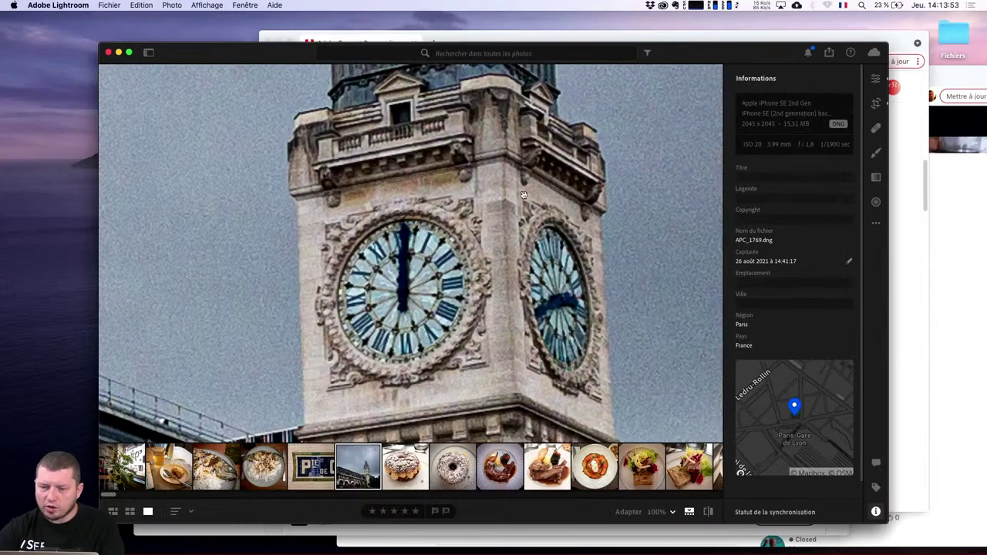
{"action": "left_click", "coordinate": [523, 195]}
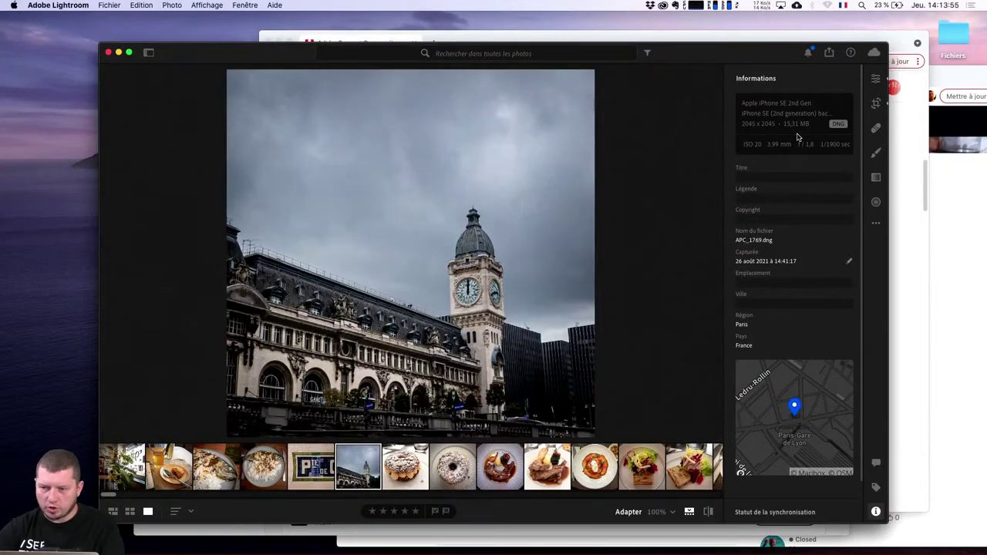
Step: Crop the clock-tower photo with Rapport L/H 1 x 1 and apply the crop
{"action": "left_click", "coordinate": [876, 103]}
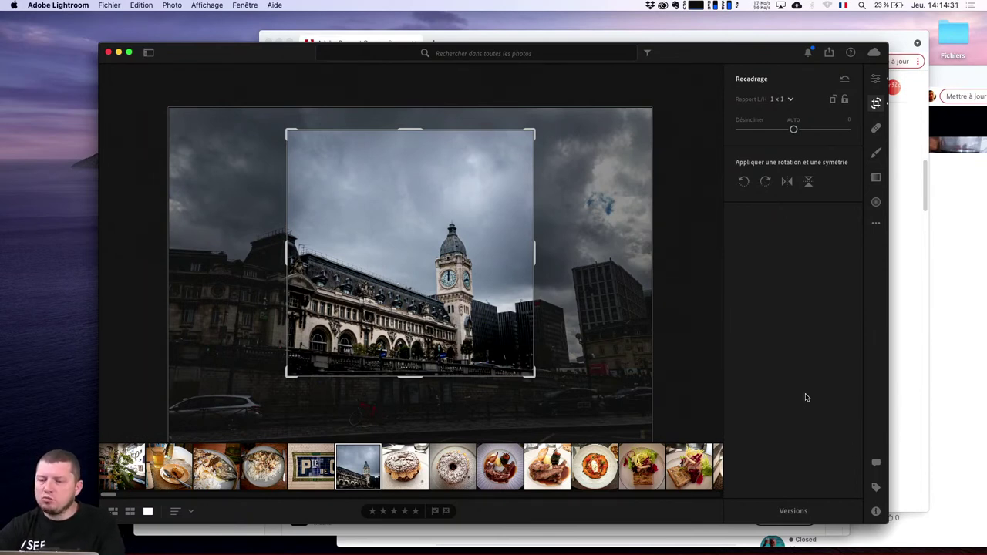
{"action": "left_click", "coordinate": [877, 104]}
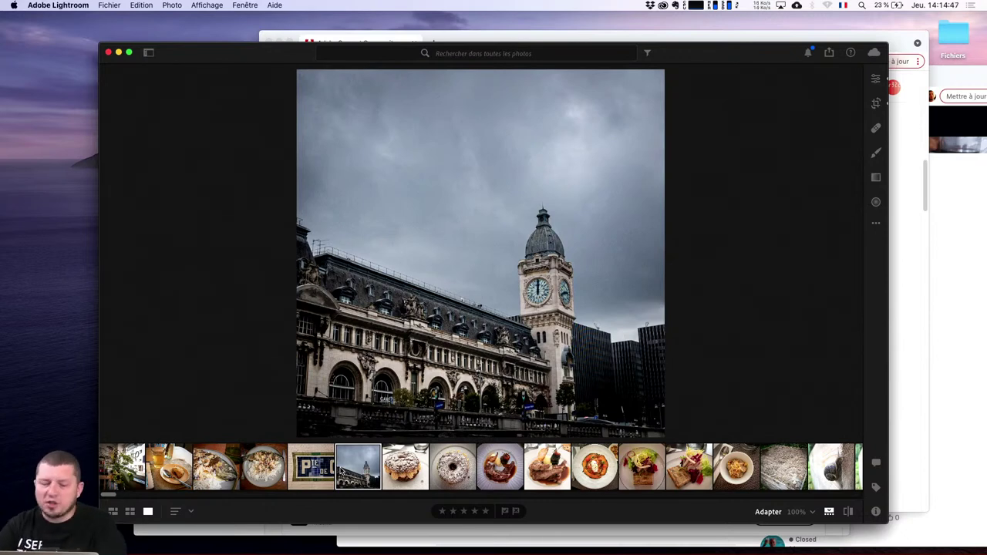
{"action": "mouse_move", "coordinate": [407, 550]}
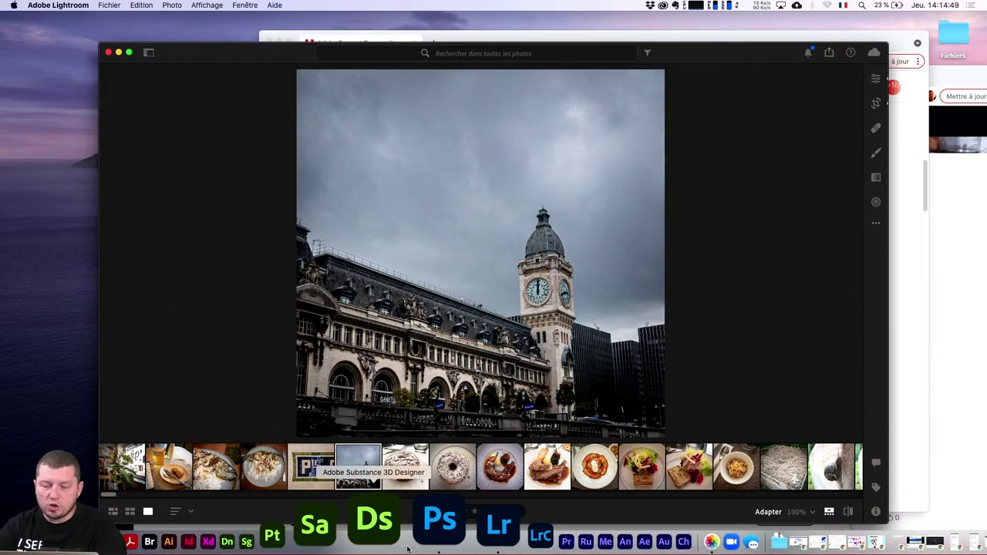
Step: Import the clock-tower photo APC_1769.dng from Lightroom Photos into Camera Raw
{"action": "left_click", "coordinate": [416, 532]}
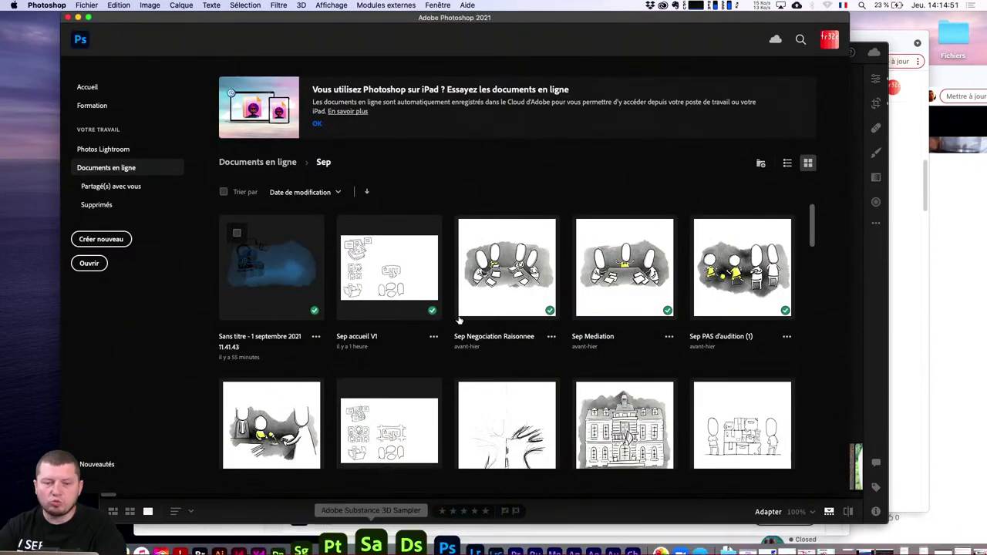
{"action": "left_click", "coordinate": [128, 151]}
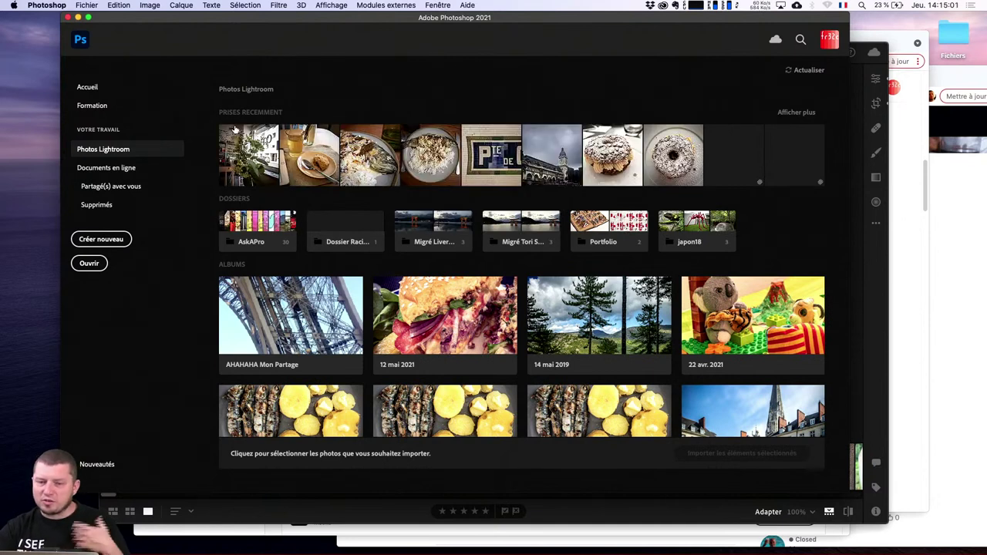
{"action": "left_click", "coordinate": [552, 160]}
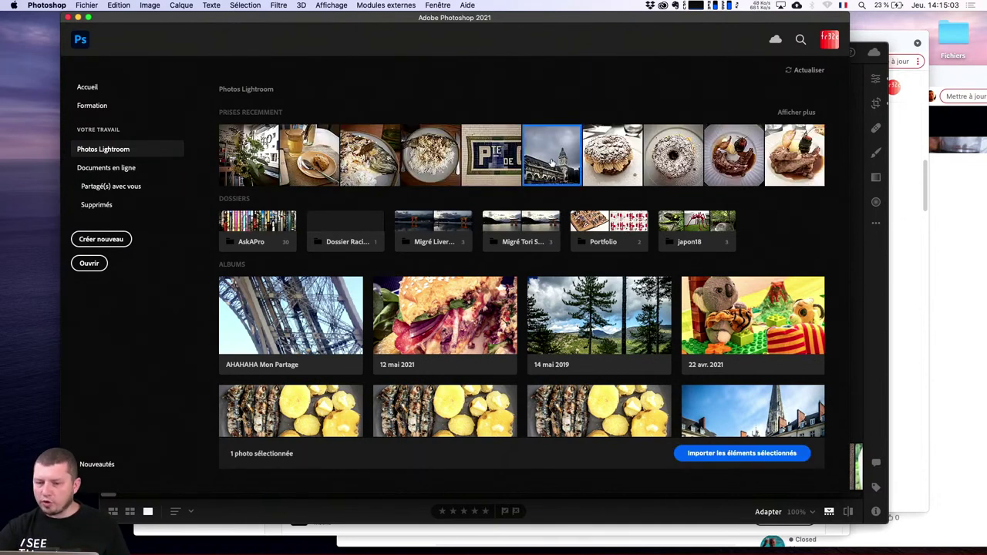
{"action": "left_click", "coordinate": [775, 457]}
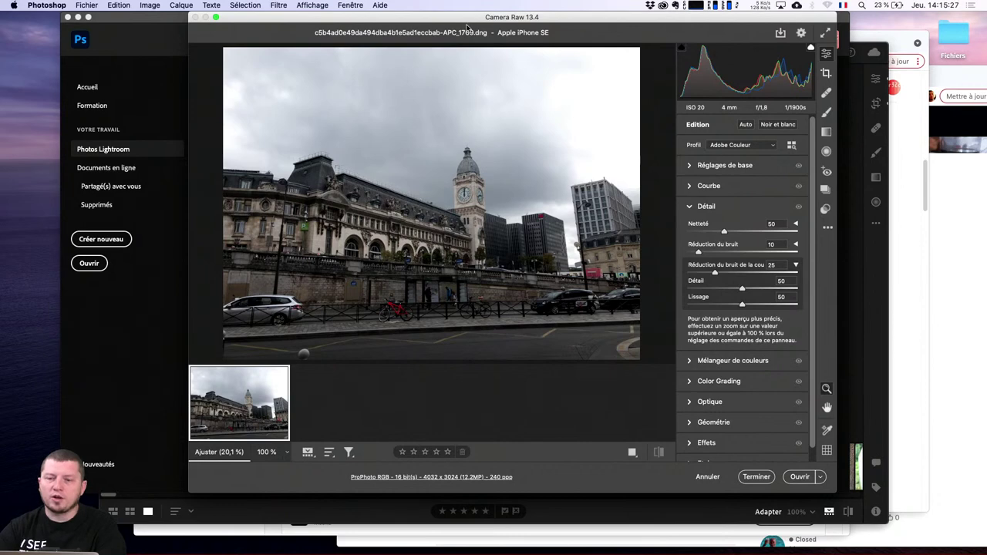
Step: Crop the photo to a 1 x 1 square framing the station and clock tower
{"action": "left_click_drag", "start_coordinate": [472, 25], "coordinate": [430, 54]}
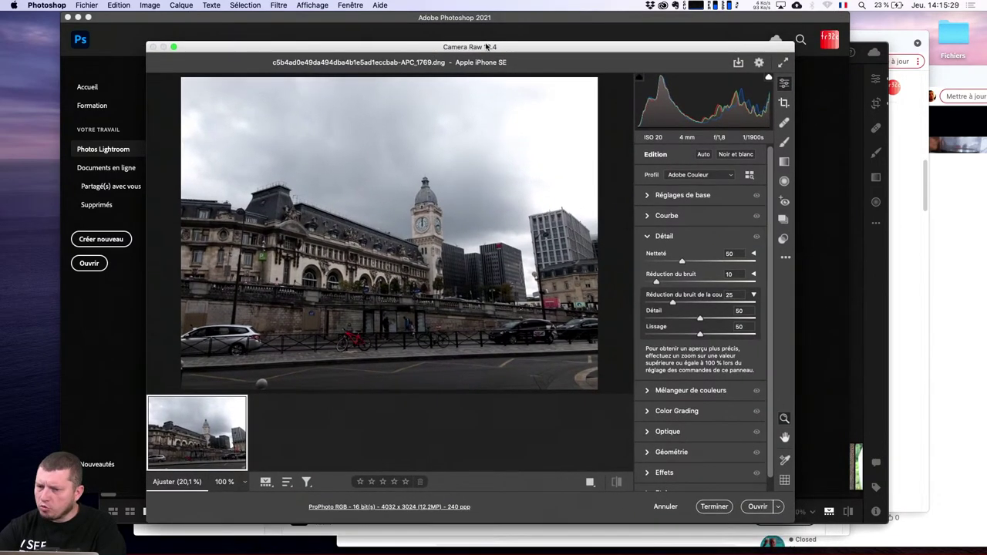
{"action": "left_click", "coordinate": [783, 102]}
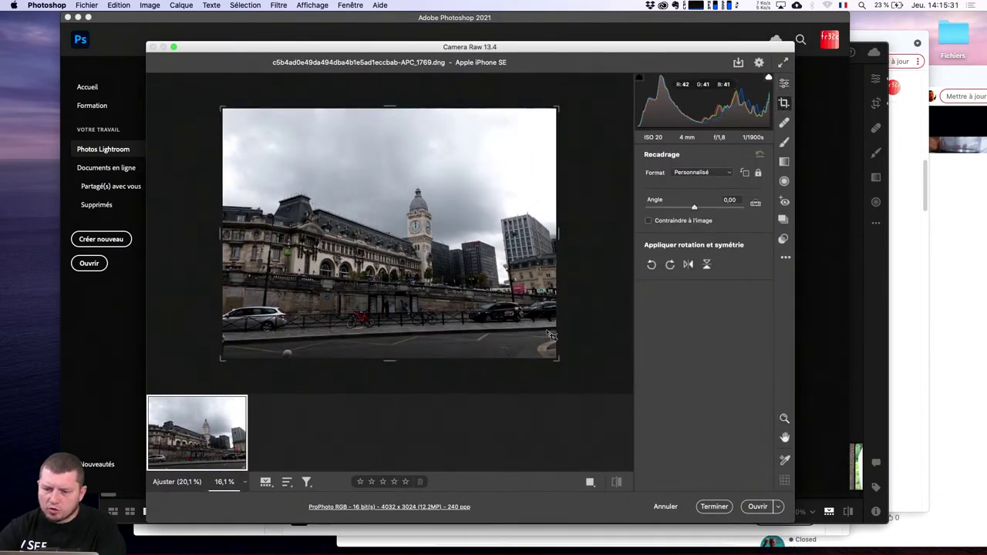
{"action": "left_click_drag", "start_coordinate": [559, 362], "coordinate": [506, 322]}
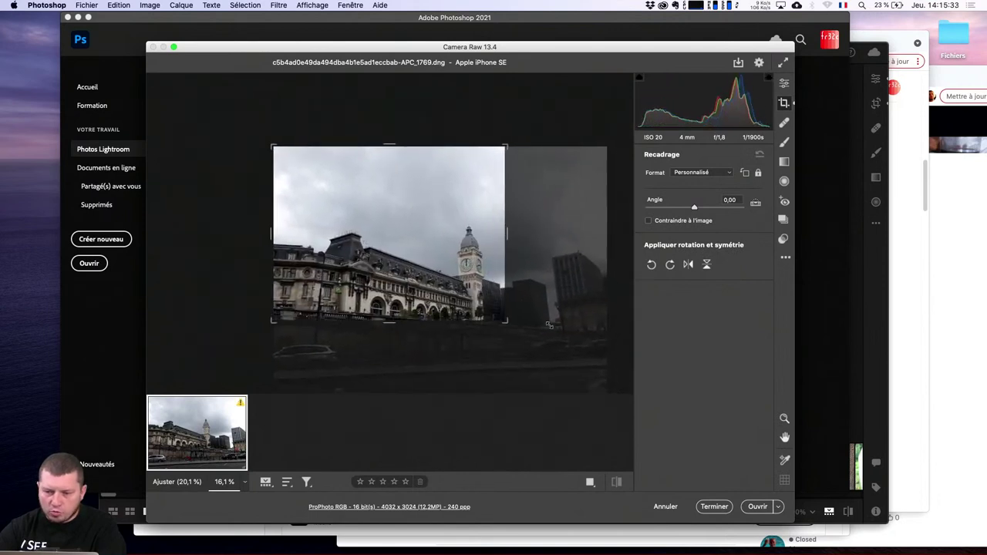
{"action": "left_click", "coordinate": [702, 171]}
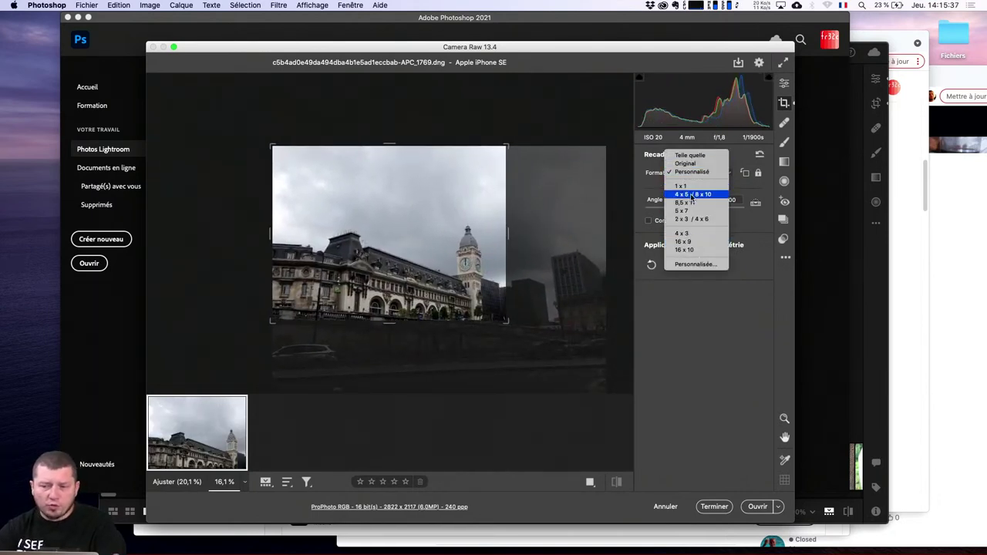
{"action": "left_click", "coordinate": [690, 188]}
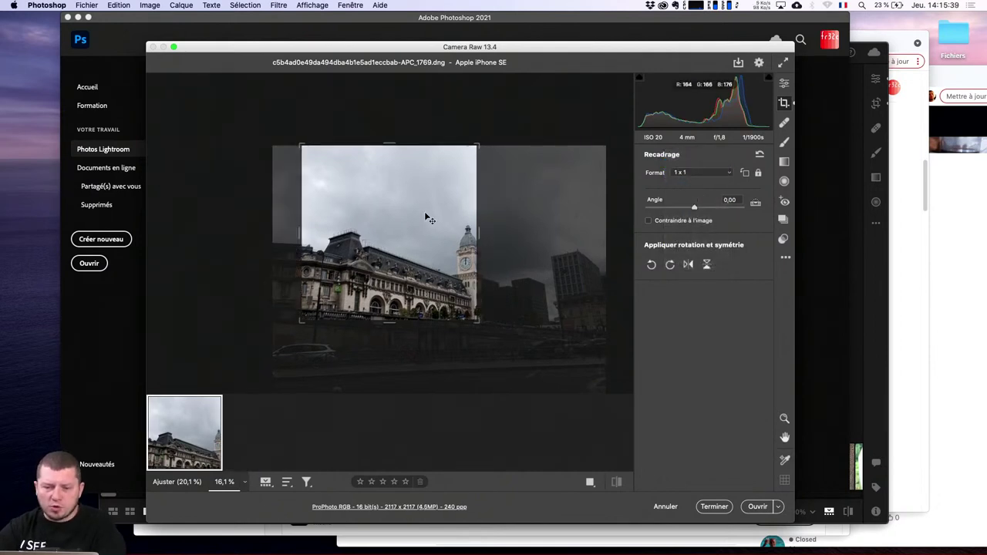
{"action": "mouse_move", "coordinate": [425, 213]}
{"action": "left_mouse_down"}
{"action": "mouse_move", "coordinate": [367, 213]}
{"action": "mouse_move", "coordinate": [371, 202]}
{"action": "mouse_move", "coordinate": [375, 209]}
{"action": "left_mouse_up"}
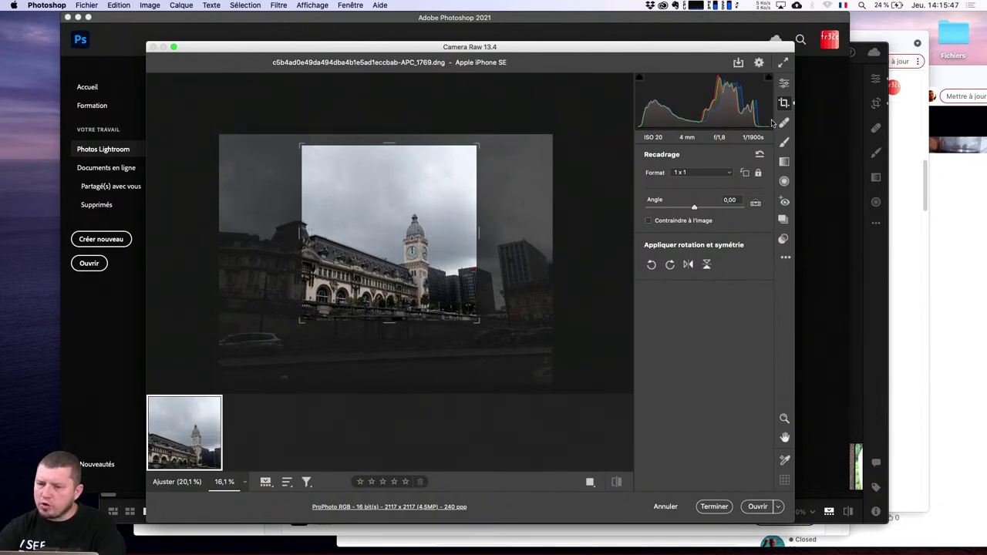
{"action": "left_click", "coordinate": [785, 84]}
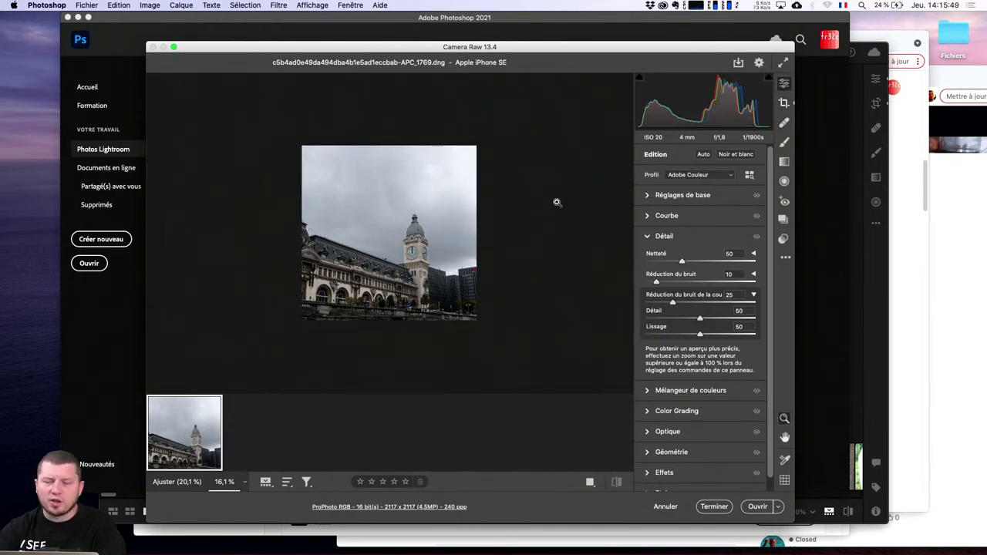
Step: Apply Auto tone, then set highlights -74, shadows +12, whites +55, blacks -20 and exposure +0.15
{"action": "left_click", "coordinate": [704, 154]}
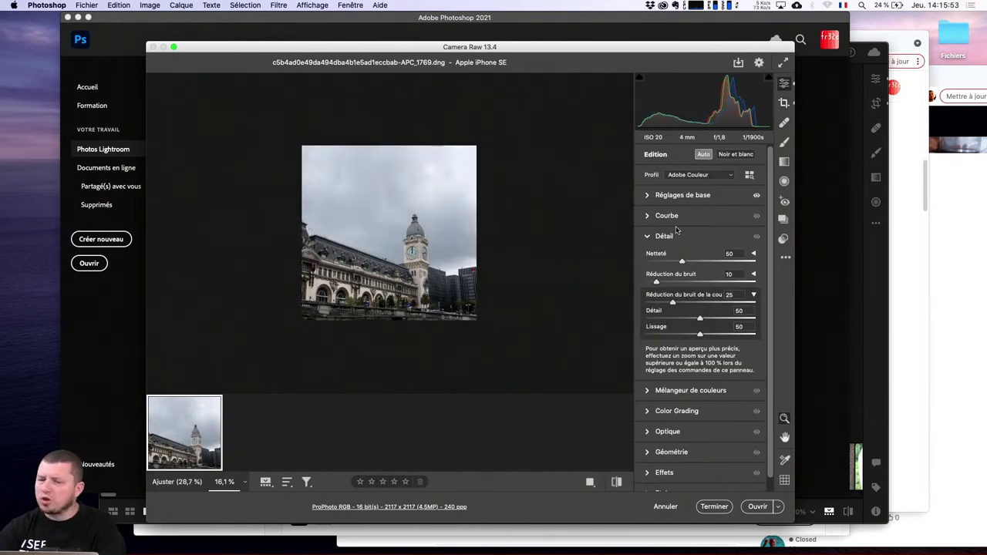
{"action": "left_click", "coordinate": [649, 195]}
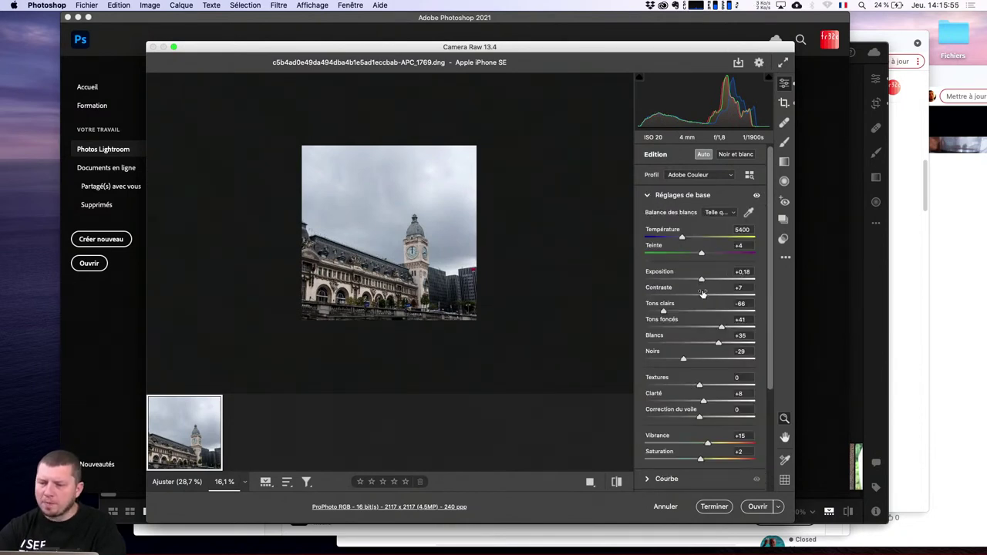
{"action": "mouse_move", "coordinate": [663, 312]}
{"action": "left_mouse_down"}
{"action": "mouse_move", "coordinate": [703, 311]}
{"action": "mouse_move", "coordinate": [655, 310]}
{"action": "left_mouse_up"}
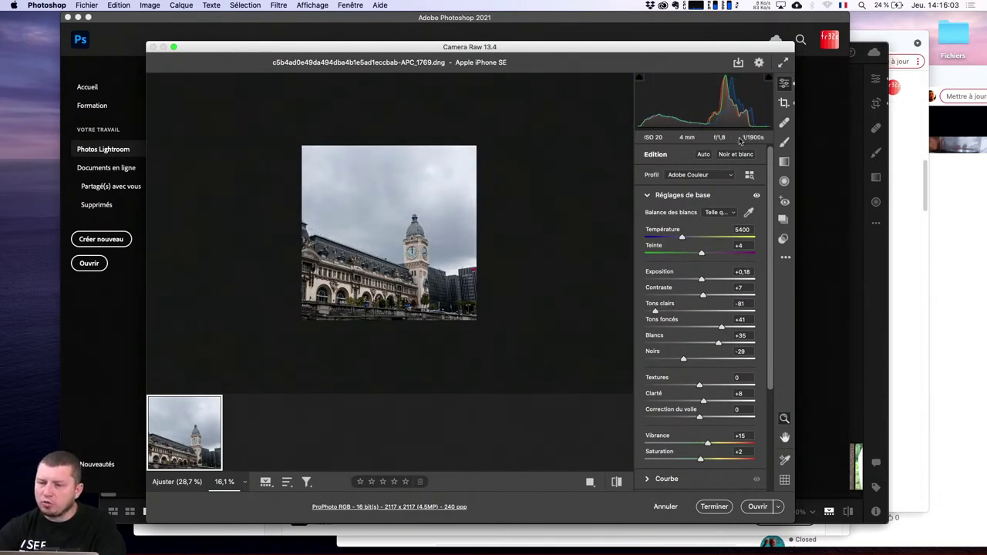
{"action": "mouse_move", "coordinate": [759, 119]}
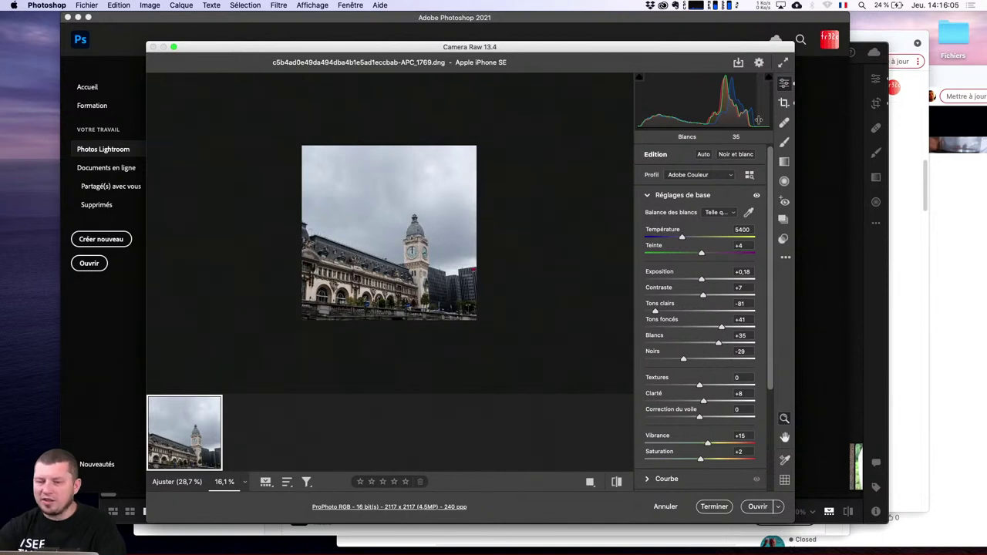
{"action": "left_click", "coordinate": [563, 132]}
{"action": "mouse_move", "coordinate": [690, 104]}
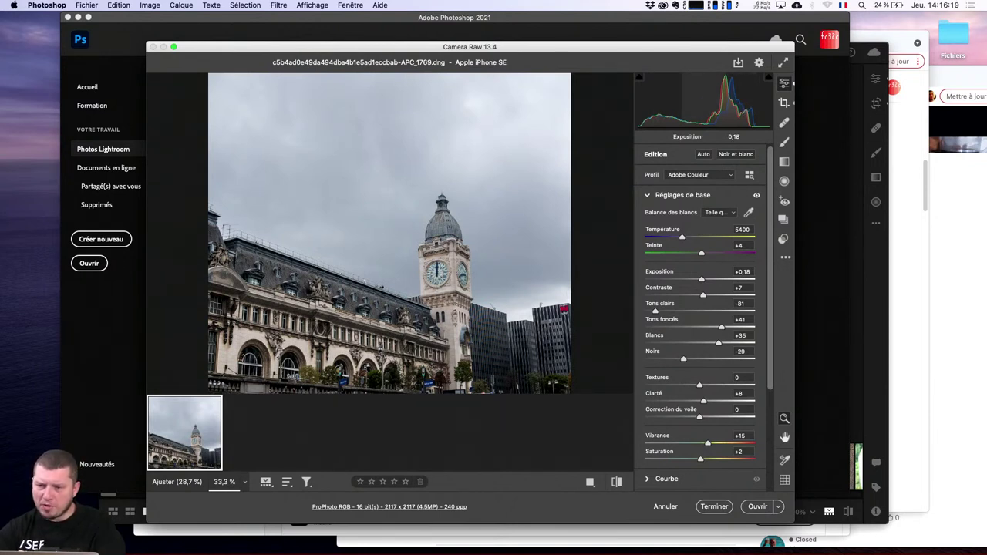
{"action": "mouse_move", "coordinate": [679, 108]}
{"action": "left_mouse_down"}
{"action": "mouse_move", "coordinate": [729, 108]}
{"action": "mouse_move", "coordinate": [679, 108]}
{"action": "left_mouse_up"}
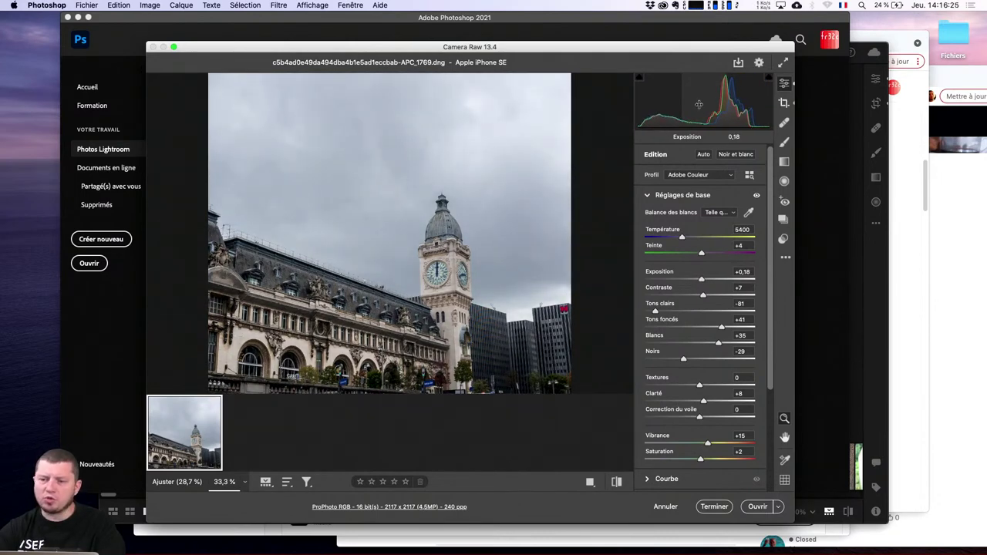
{"action": "left_click_drag", "start_coordinate": [649, 119], "coordinate": [644, 119]}
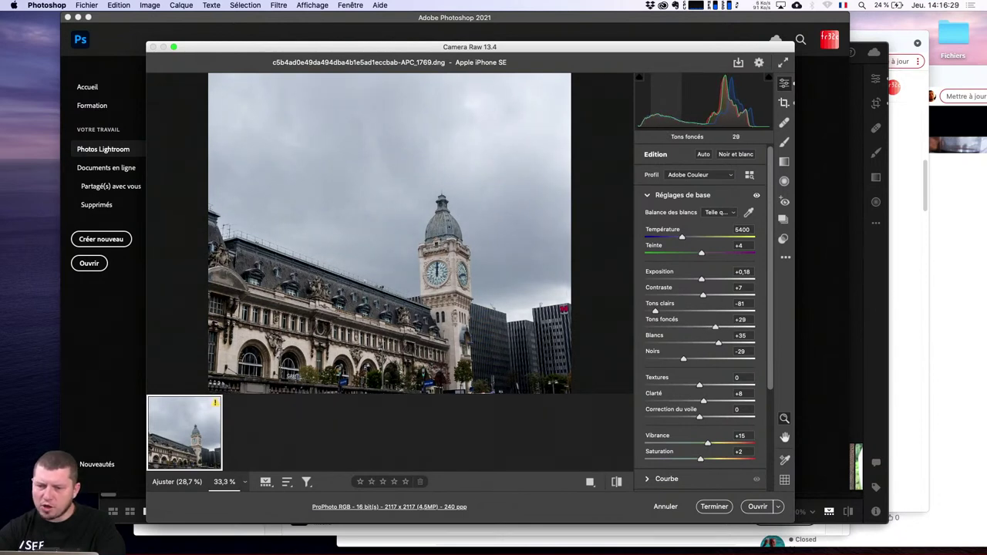
{"action": "mouse_move", "coordinate": [648, 119]}
{"action": "left_mouse_down"}
{"action": "mouse_move", "coordinate": [665, 116]}
{"action": "mouse_move", "coordinate": [651, 116]}
{"action": "left_mouse_up"}
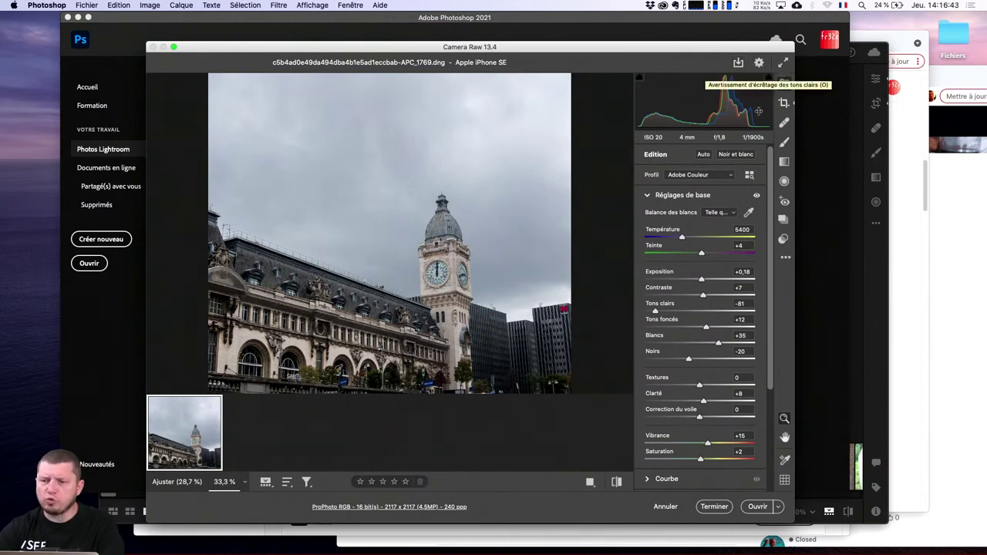
{"action": "mouse_move", "coordinate": [762, 114]}
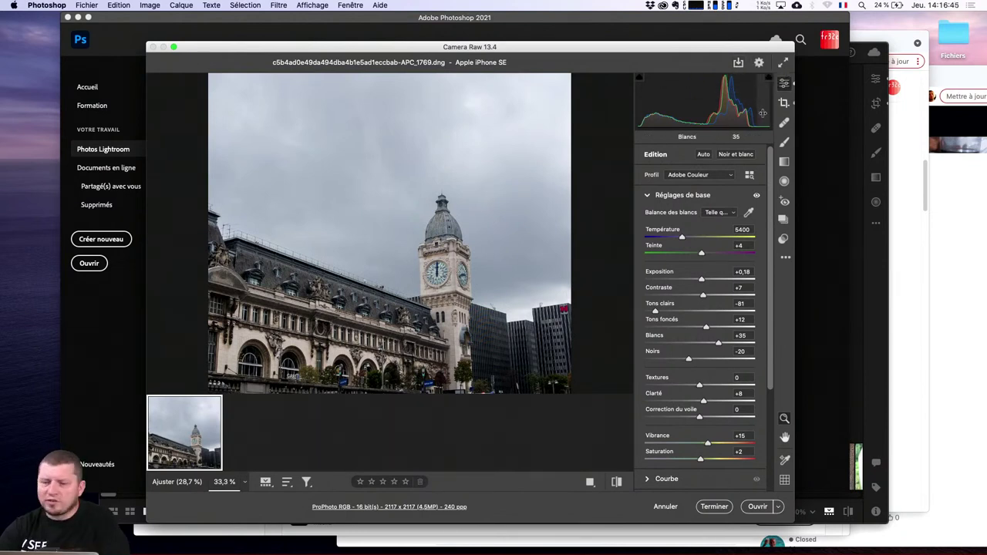
{"action": "left_click_drag", "start_coordinate": [725, 108], "coordinate": [755, 117]}
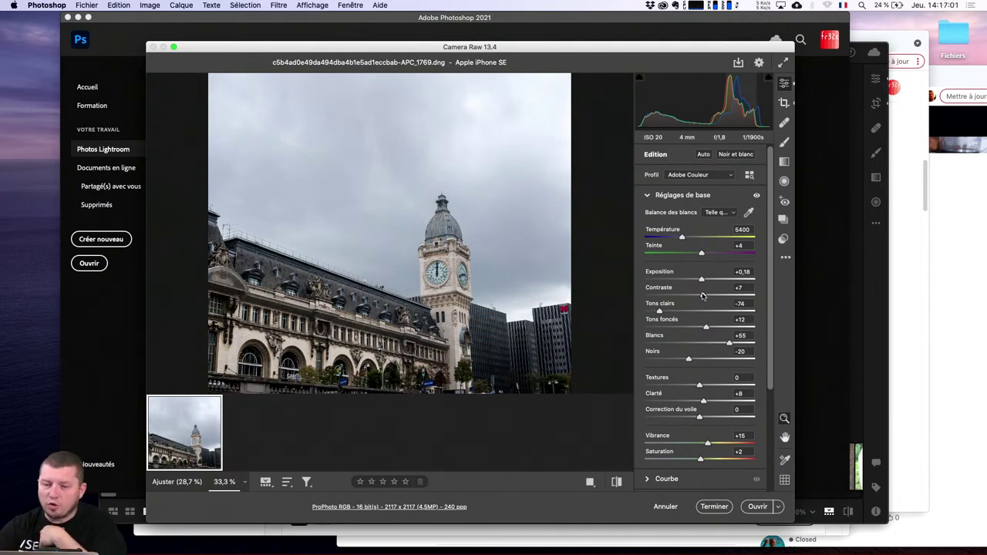
{"action": "scroll", "coordinate": [720, 351], "scroll_direction": "down", "scroll_amount": 2}
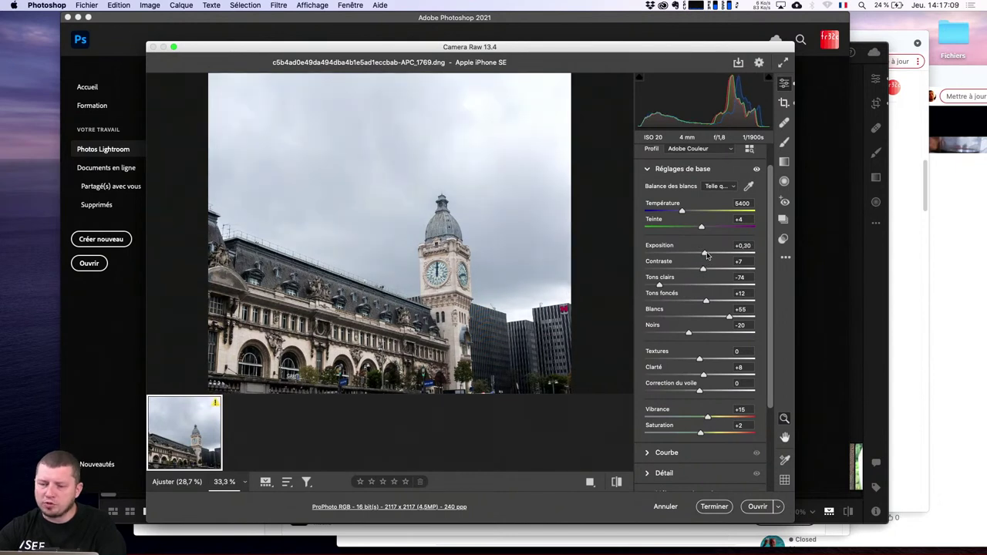
{"action": "left_click_drag", "start_coordinate": [702, 255], "coordinate": [701, 254]}
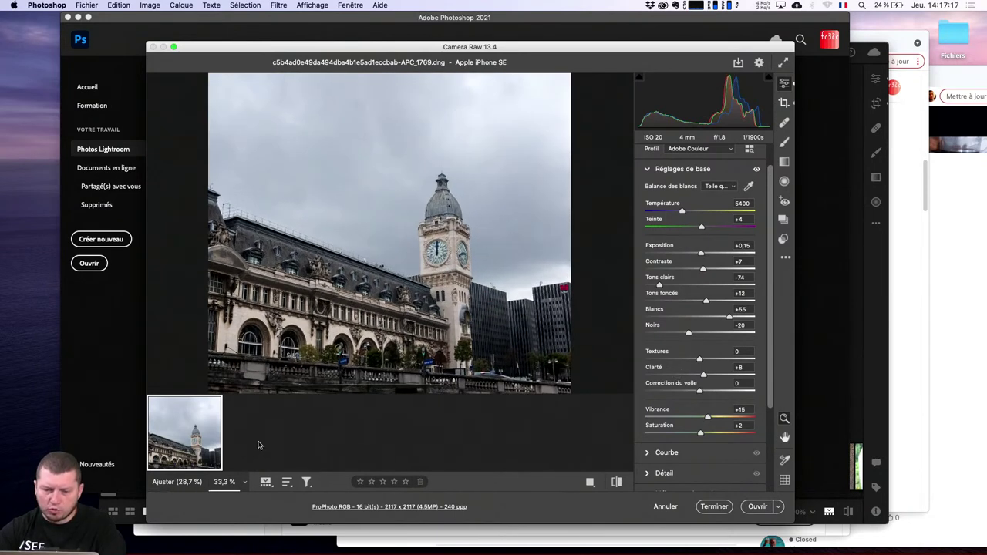
{"action": "left_click", "coordinate": [245, 481]}
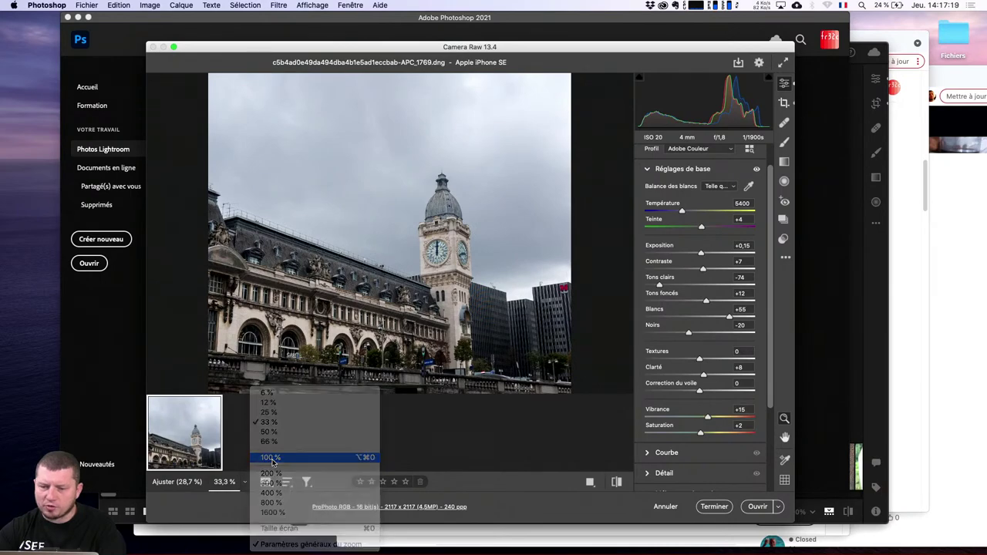
Step: Raise Texture to +38 while inspecting the clock tower's stonework at 100% zoom
{"action": "left_click", "coordinate": [271, 457]}
{"action": "scroll", "coordinate": [446, 301], "scroll_direction": "down", "scroll_amount": 3}
{"action": "scroll", "coordinate": [446, 301], "scroll_direction": "down", "scroll_amount": 3}
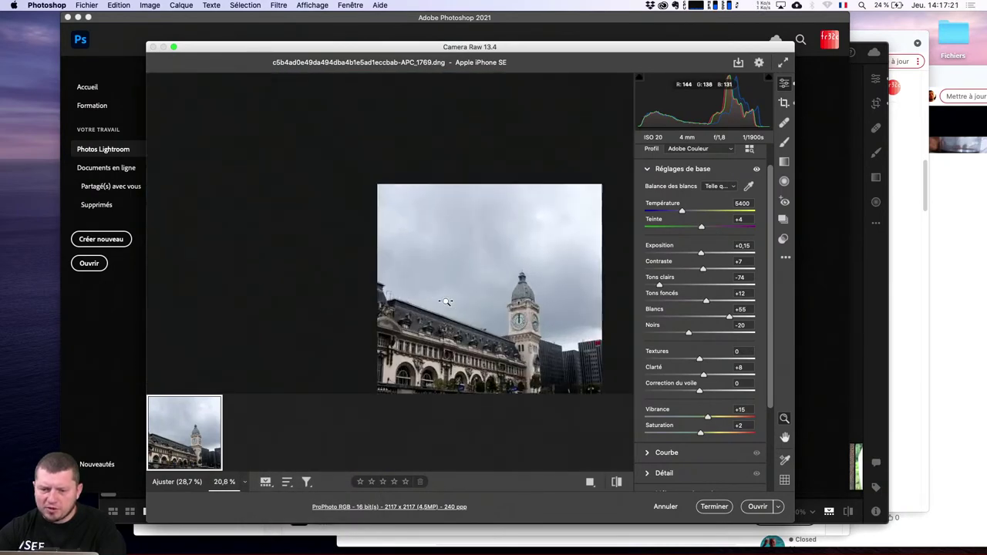
{"action": "scroll", "coordinate": [446, 301], "scroll_direction": "up", "scroll_amount": 2}
{"action": "scroll", "coordinate": [463, 301], "scroll_direction": "up", "scroll_amount": 2}
{"action": "scroll", "coordinate": [502, 299], "scroll_direction": "up", "scroll_amount": 2}
{"action": "scroll", "coordinate": [537, 298], "scroll_direction": "up", "scroll_amount": 1}
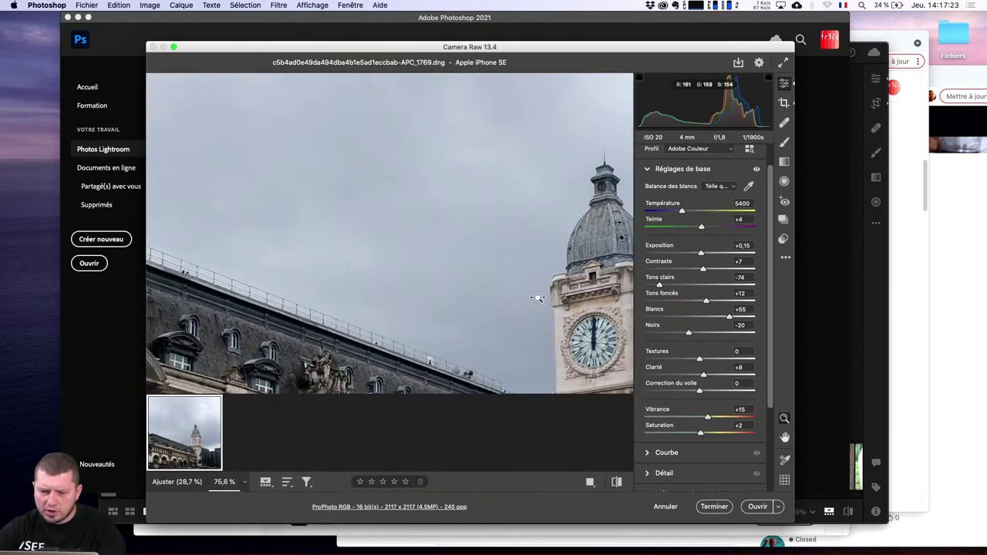
{"action": "scroll", "coordinate": [547, 298], "scroll_direction": "up", "scroll_amount": 2}
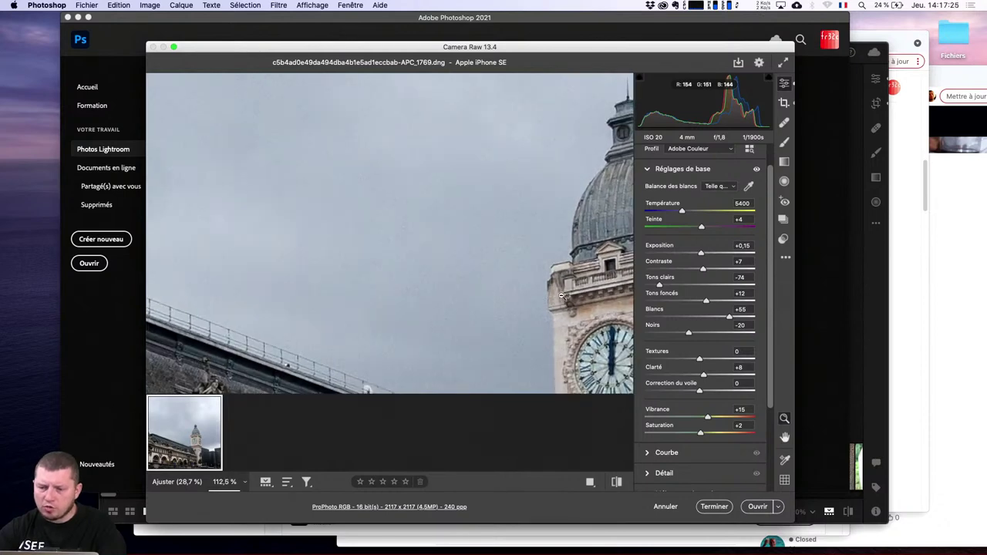
{"action": "scroll", "coordinate": [574, 330], "scroll_direction": "up", "scroll_amount": 1}
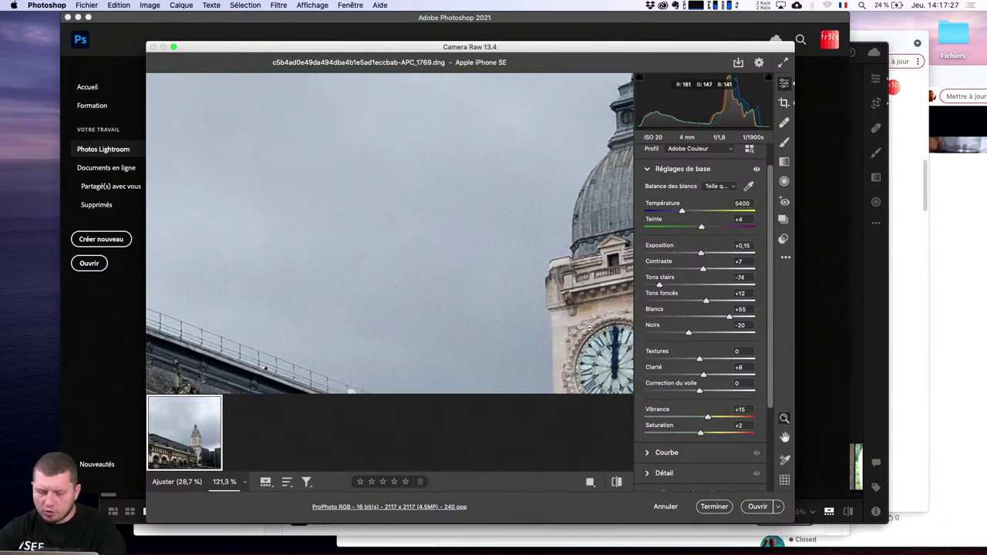
{"action": "key", "text": "space"}
{"action": "mouse_move", "coordinate": [590, 330]}
{"action": "left_mouse_down"}
{"action": "mouse_move", "coordinate": [378, 180]}
{"action": "mouse_move", "coordinate": [363, 183]}
{"action": "left_mouse_up"}
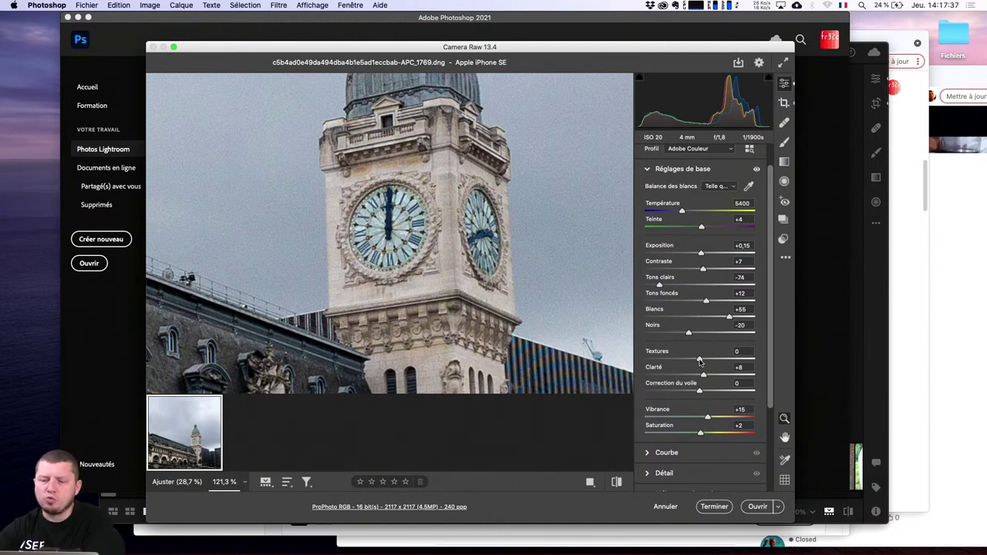
{"action": "left_click_drag", "start_coordinate": [700, 361], "coordinate": [728, 367]}
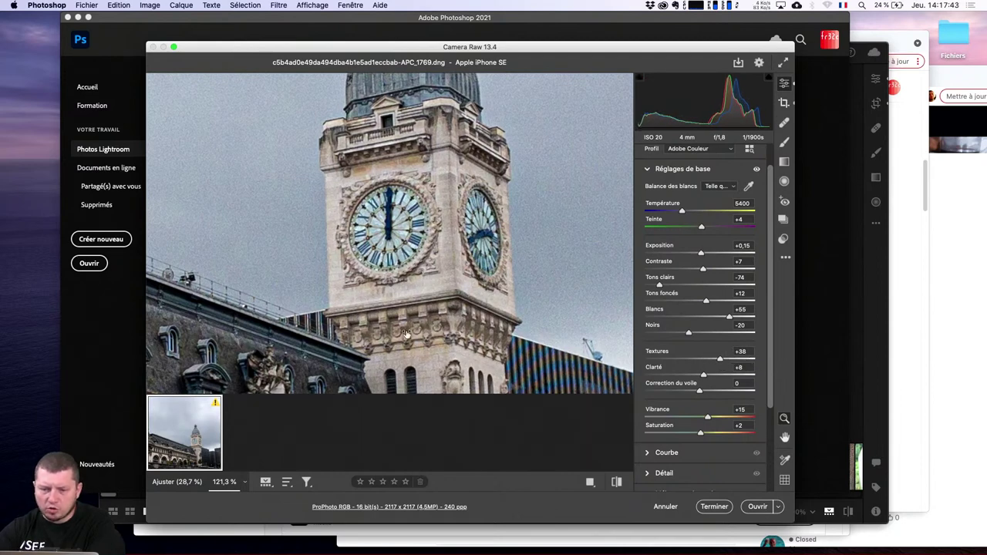
{"action": "left_click_drag", "start_coordinate": [364, 346], "coordinate": [502, 179]}
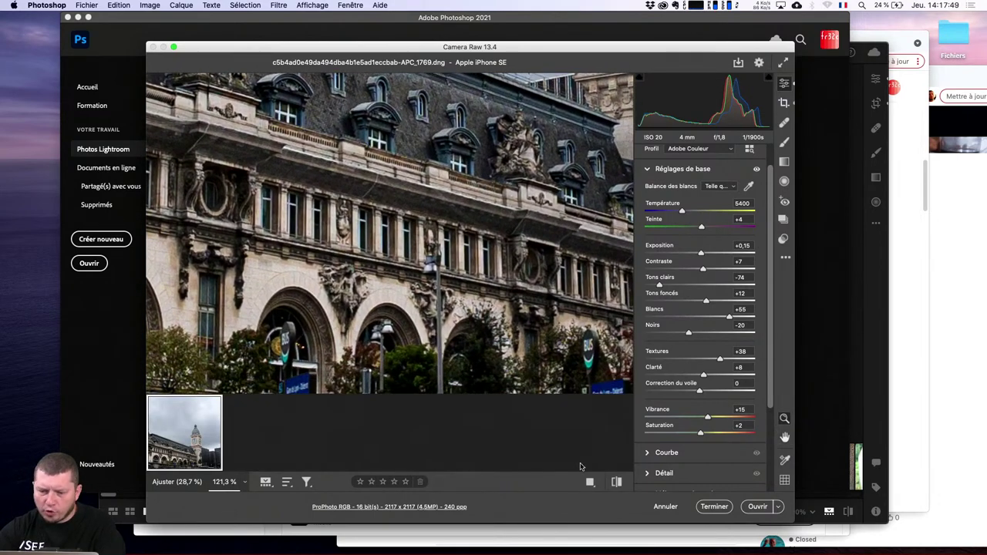
Step: Compare the edit with the original in a left/right split Before/After view
{"action": "left_click", "coordinate": [617, 482]}
{"action": "left_click", "coordinate": [616, 482]}
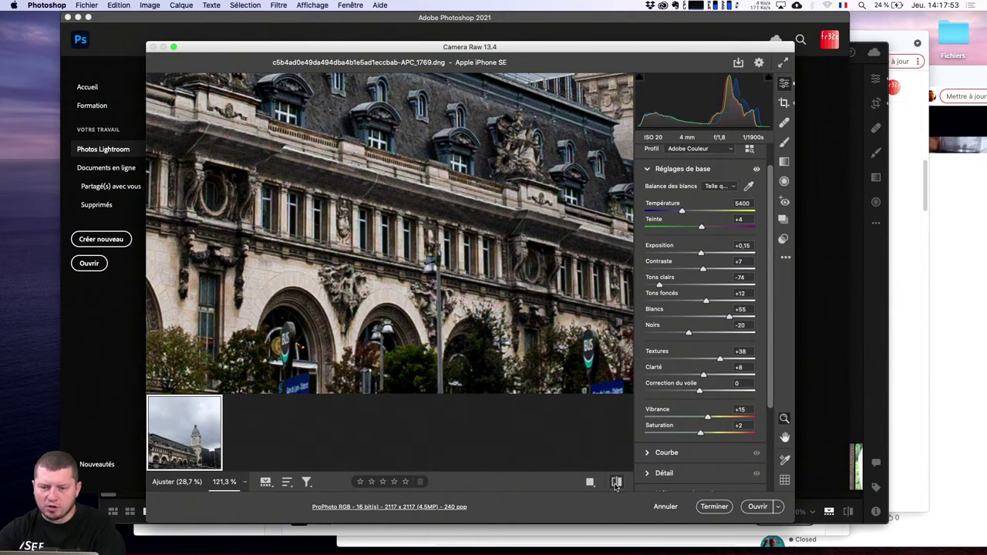
{"action": "left_click", "coordinate": [616, 482]}
{"action": "left_click", "coordinate": [616, 482]}
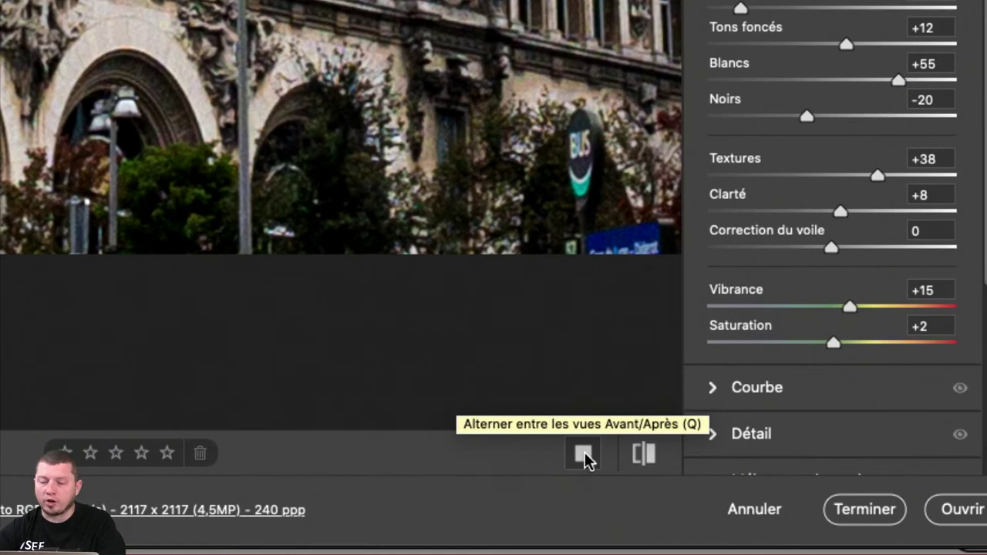
{"action": "left_click", "coordinate": [584, 455]}
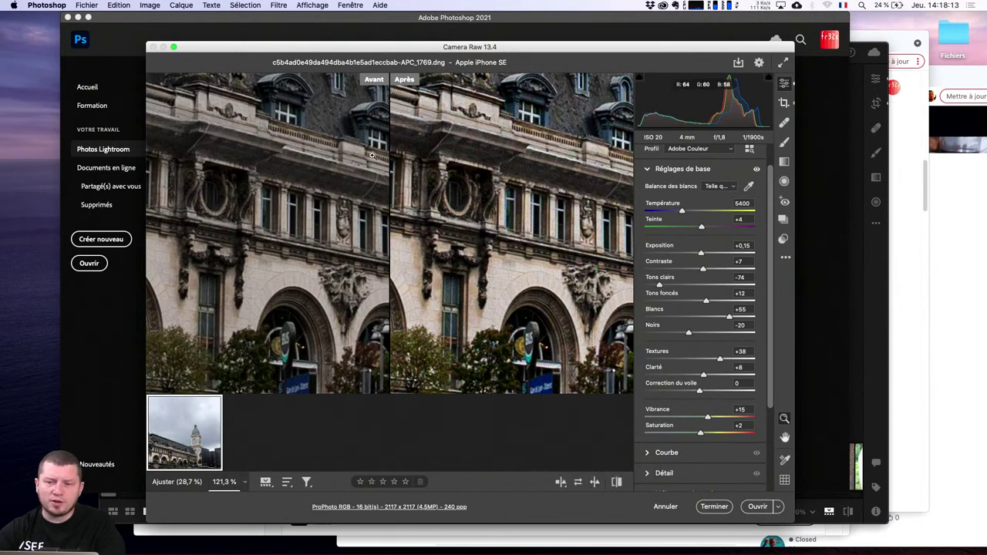
{"action": "left_click", "coordinate": [562, 483]}
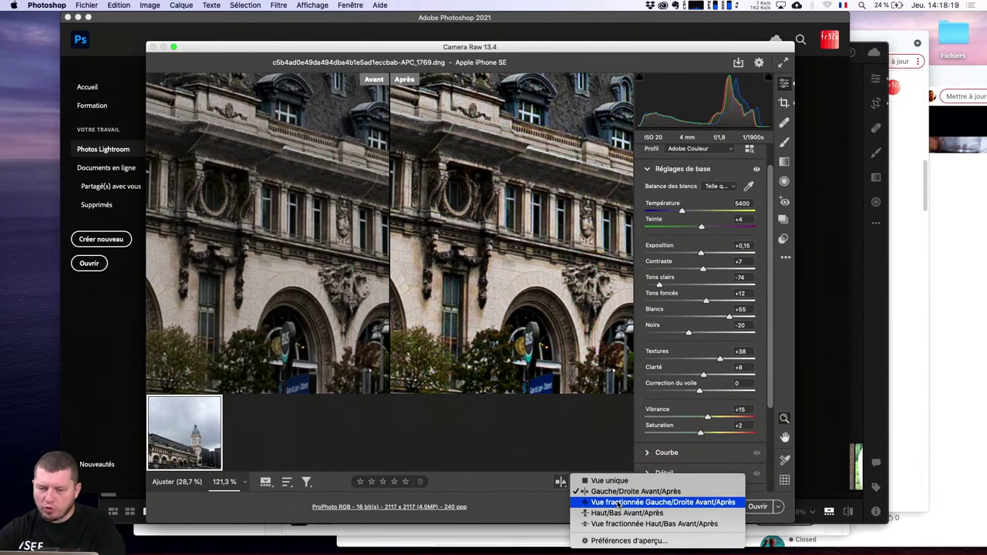
{"action": "left_click", "coordinate": [619, 503]}
{"action": "scroll", "coordinate": [474, 264], "scroll_direction": "up", "scroll_amount": 5}
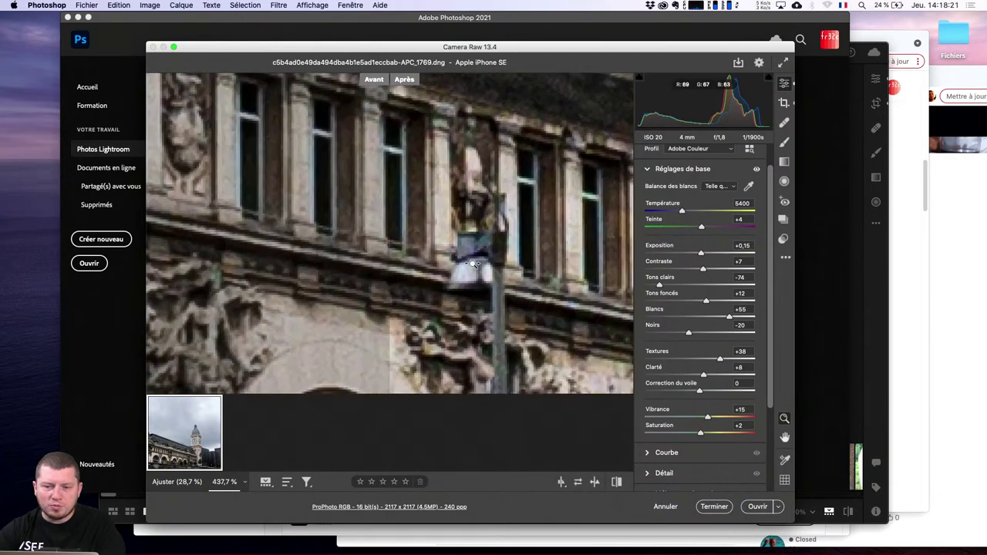
{"action": "scroll", "coordinate": [473, 265], "scroll_direction": "down", "scroll_amount": 2}
{"action": "scroll", "coordinate": [462, 262], "scroll_direction": "down", "scroll_amount": 2}
{"action": "scroll", "coordinate": [401, 256], "scroll_direction": "down", "scroll_amount": 2}
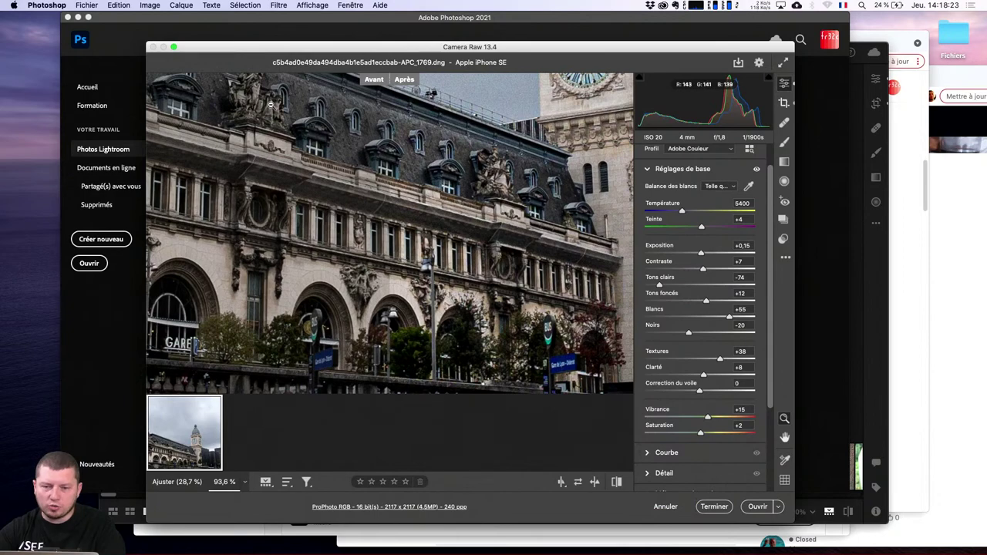
{"action": "mouse_move", "coordinate": [380, 186]}
{"action": "left_mouse_down"}
{"action": "mouse_move", "coordinate": [465, 176]}
{"action": "mouse_move", "coordinate": [227, 277]}
{"action": "mouse_move", "coordinate": [178, 279]}
{"action": "left_mouse_up"}
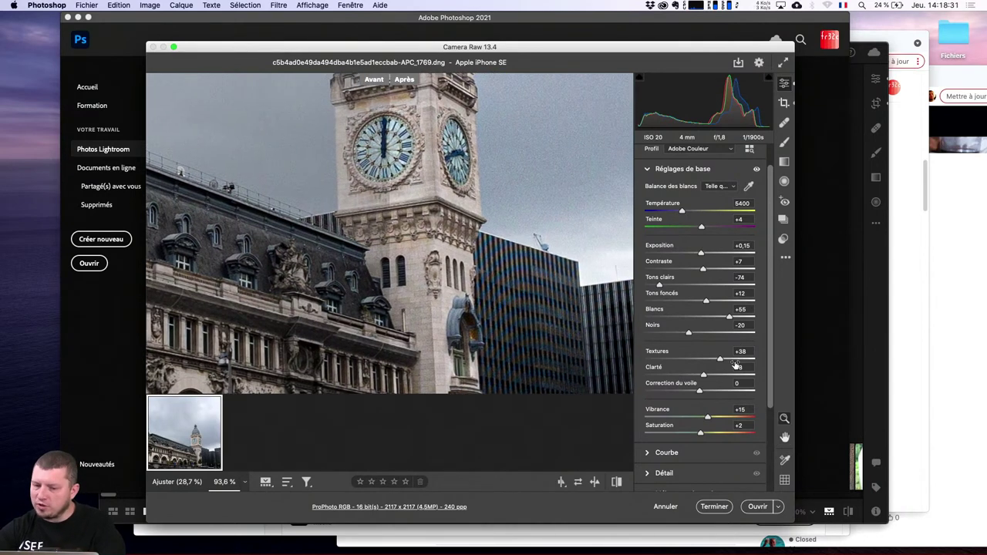
Step: Raise Clarity to +41 and Dehaze to +22, checking against the before view
{"action": "left_click_drag", "start_coordinate": [714, 376], "coordinate": [724, 376]}
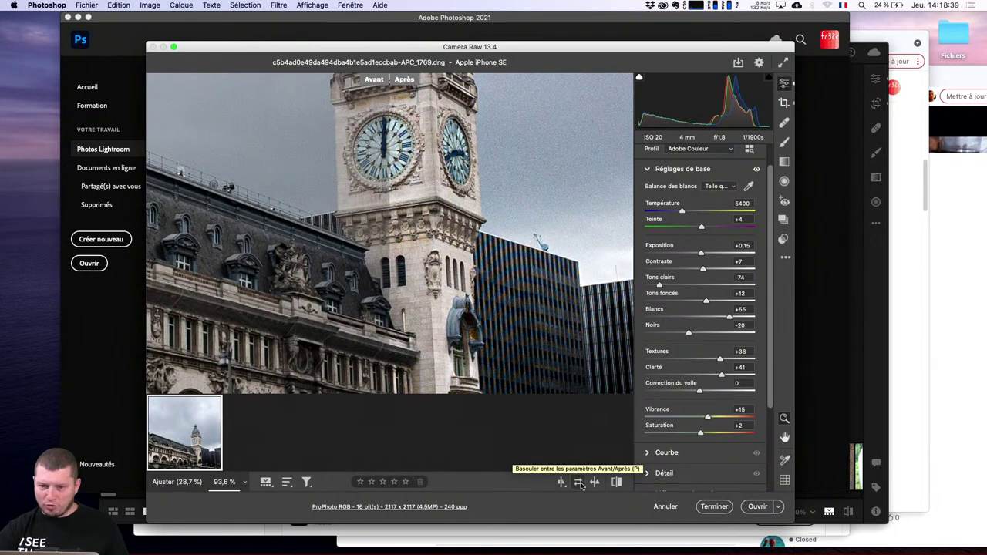
{"action": "left_click", "coordinate": [580, 483]}
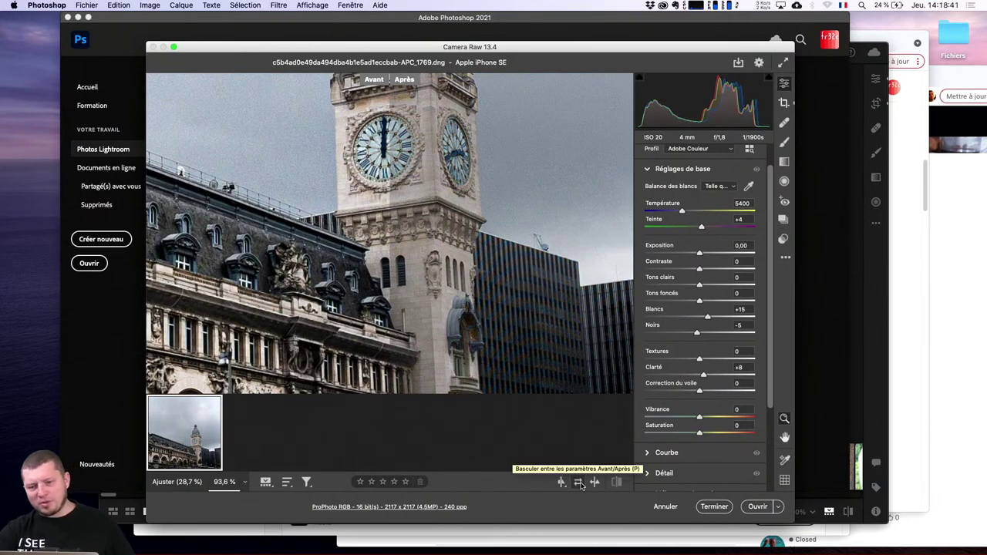
{"action": "left_click", "coordinate": [580, 483]}
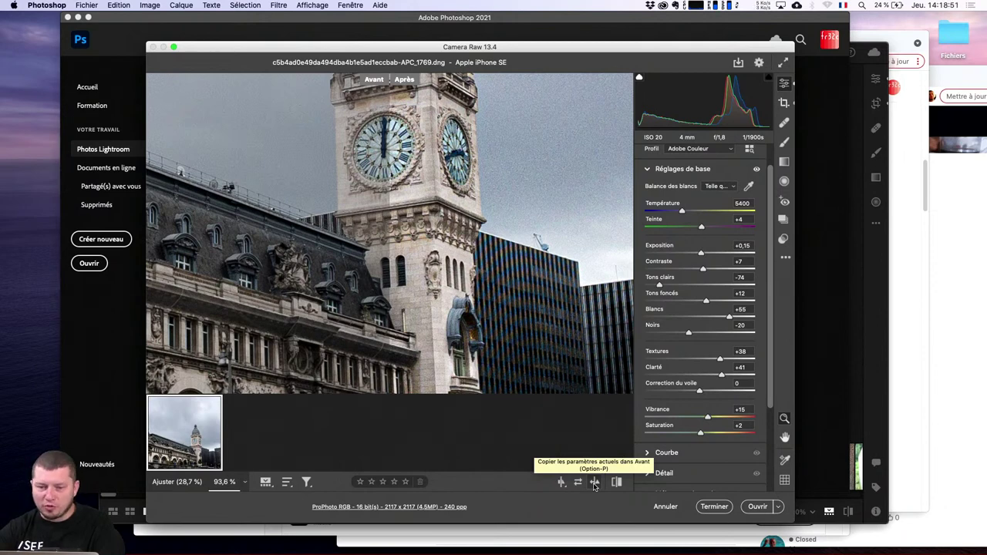
{"action": "left_click", "coordinate": [595, 483]}
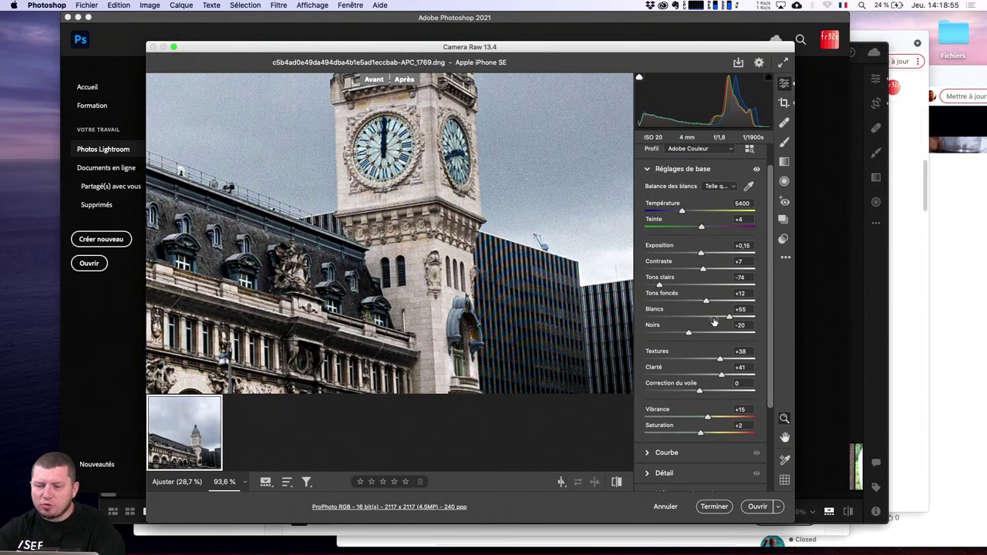
{"action": "left_click_drag", "start_coordinate": [699, 391], "coordinate": [711, 390]}
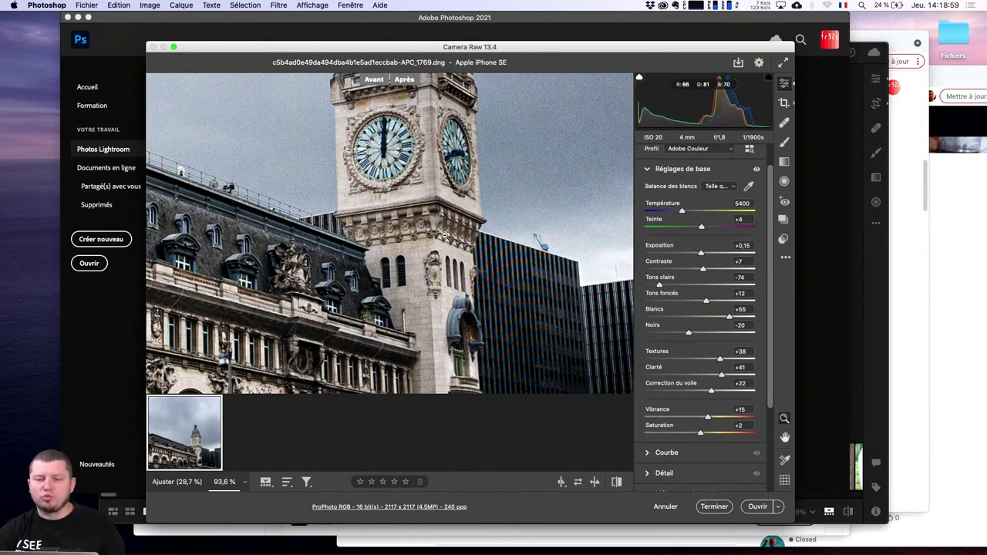
{"action": "scroll", "coordinate": [444, 234], "scroll_direction": "down", "scroll_amount": 6}
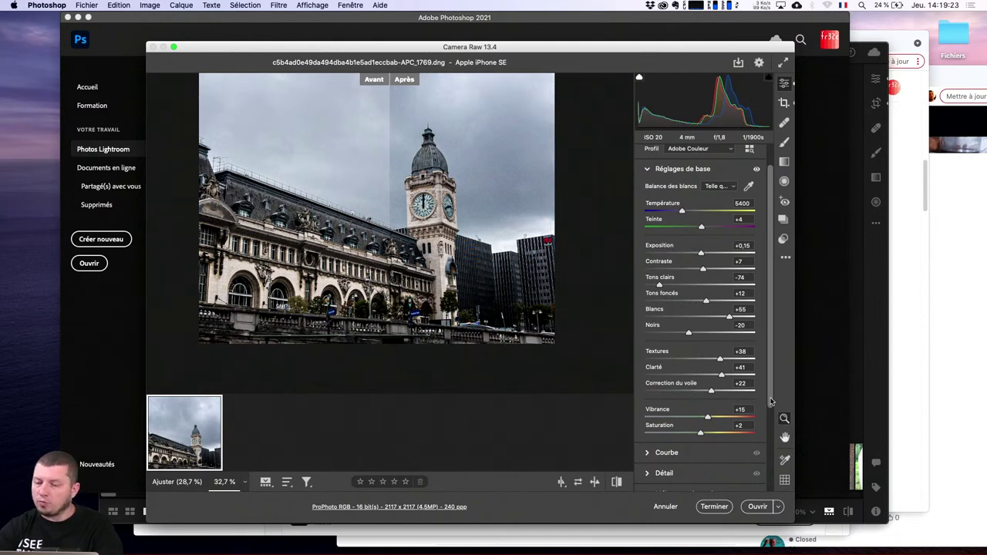
Step: Open the edited 2117 x 2117 station photo in Photoshop as APC_1769
{"action": "left_click_drag", "start_coordinate": [771, 401], "coordinate": [780, 506]}
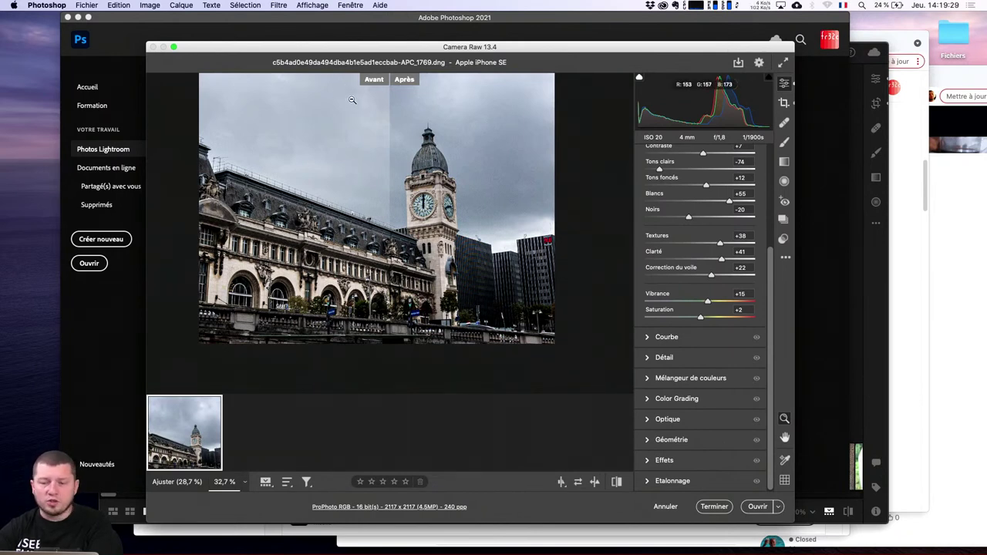
{"action": "left_click", "coordinate": [757, 507]}
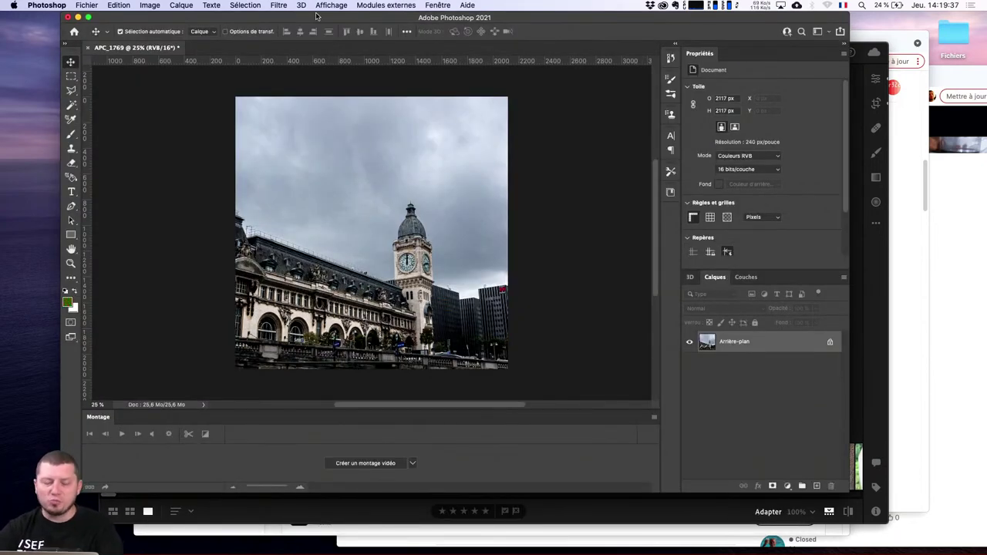
Step: Maximize the window, switch to a freshly reset Photographie workspace, and fit the photo on screen
{"action": "left_click", "coordinate": [89, 17]}
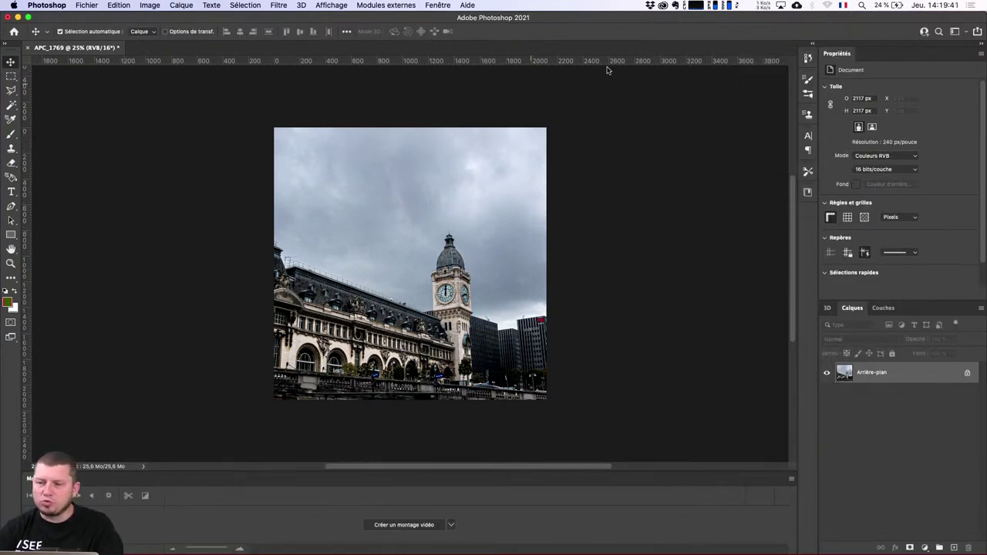
{"action": "left_click", "coordinate": [958, 31]}
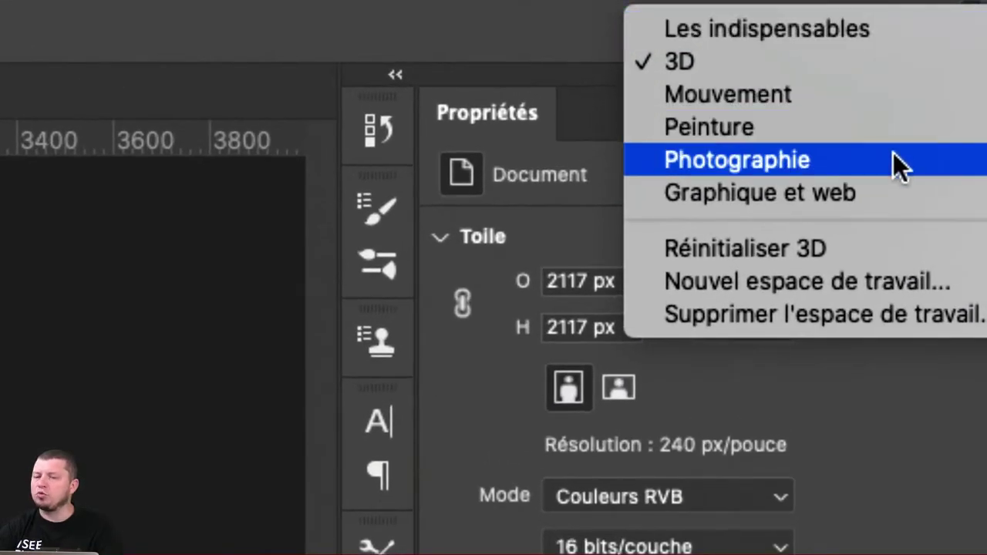
{"action": "left_click", "coordinate": [895, 162]}
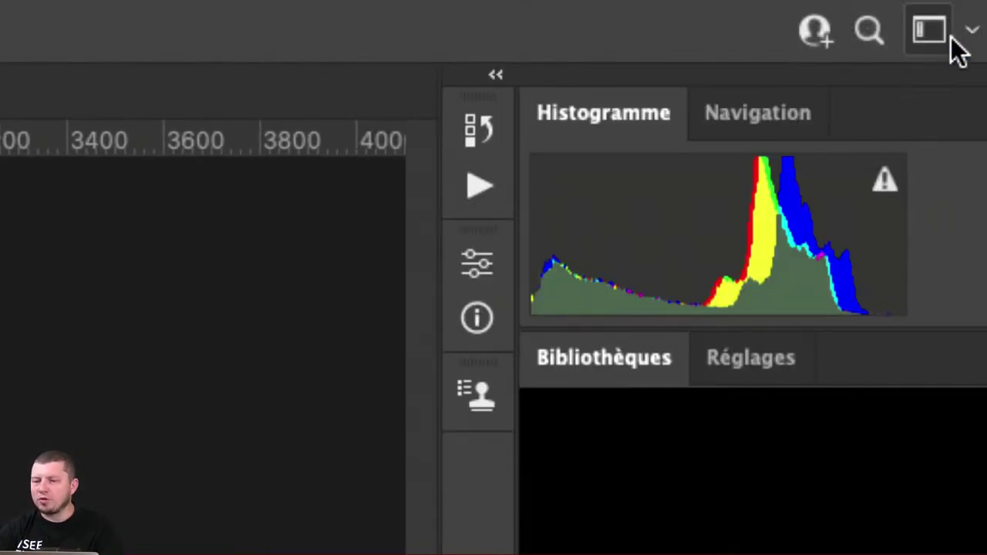
{"action": "left_click", "coordinate": [964, 38]}
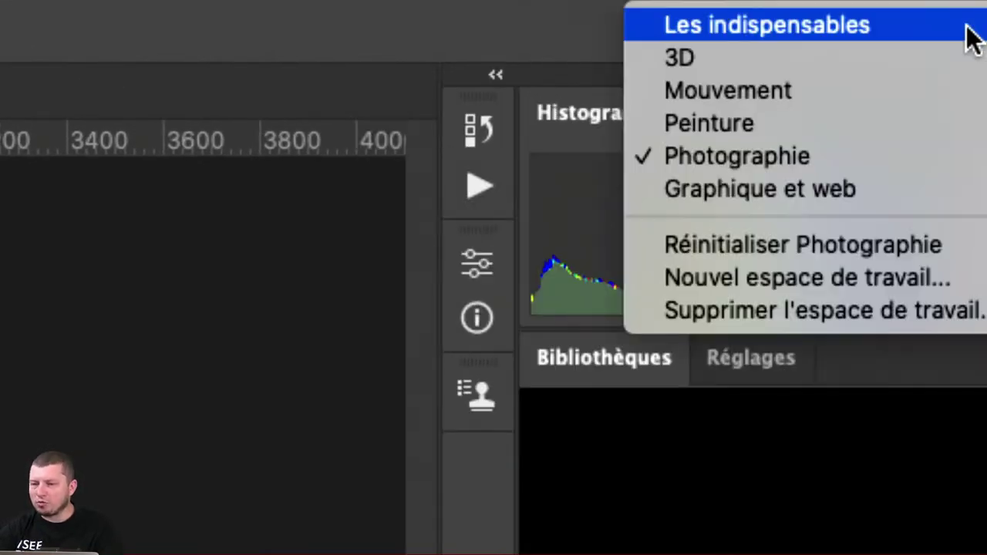
{"action": "left_click", "coordinate": [829, 245]}
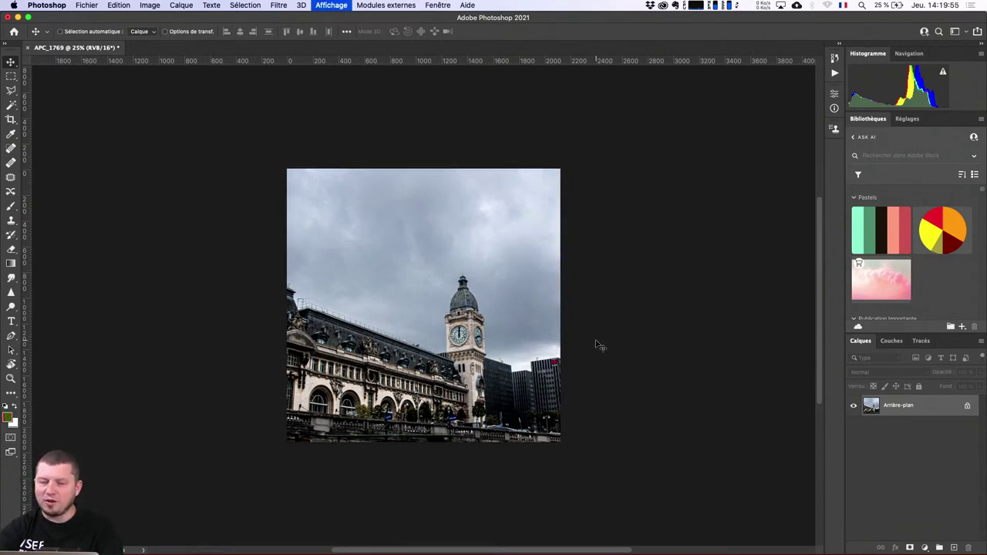
{"action": "key", "text": "super+0"}
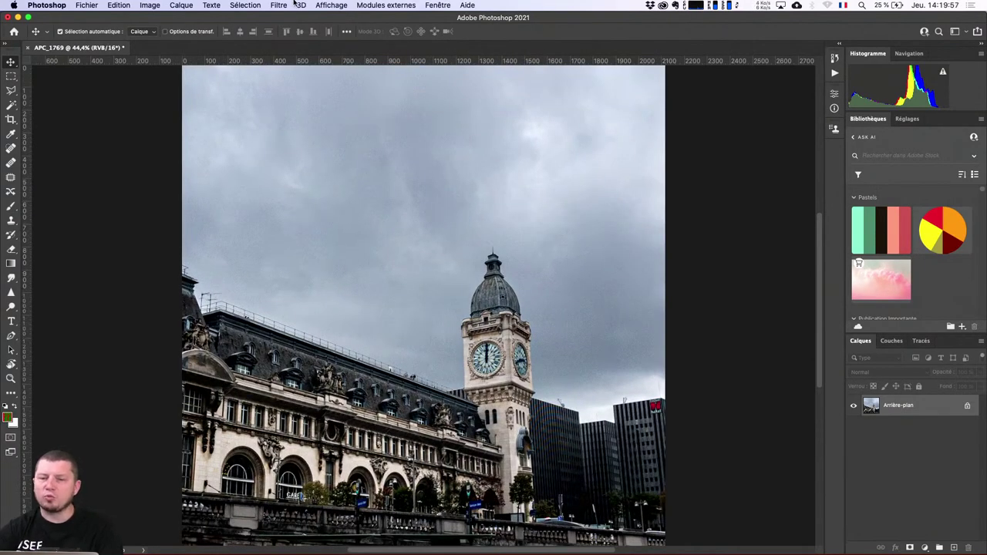
{"action": "left_click", "coordinate": [279, 5]}
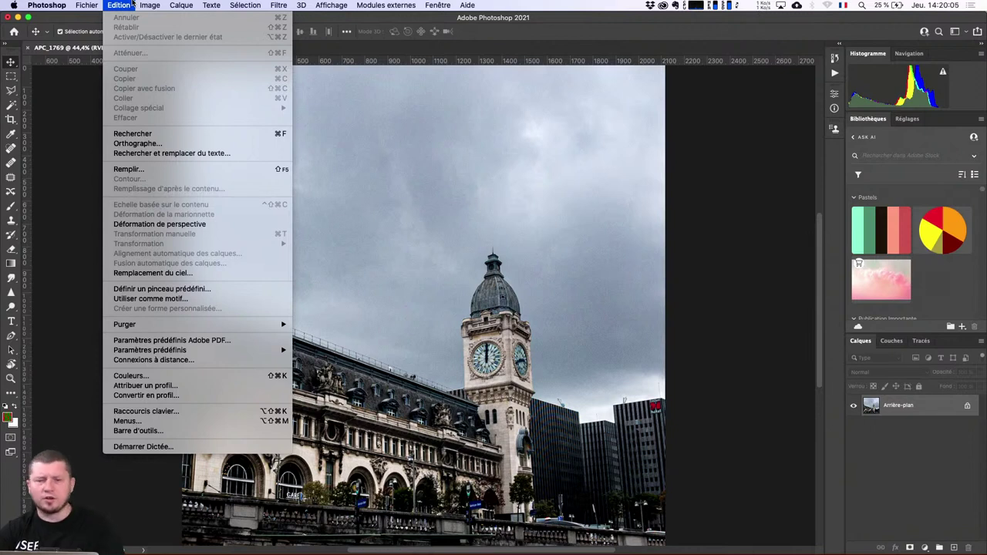
Step: Start Sky Replacement and compare the pink-red sunset sky against the original grey sky
{"action": "left_click", "coordinate": [171, 275]}
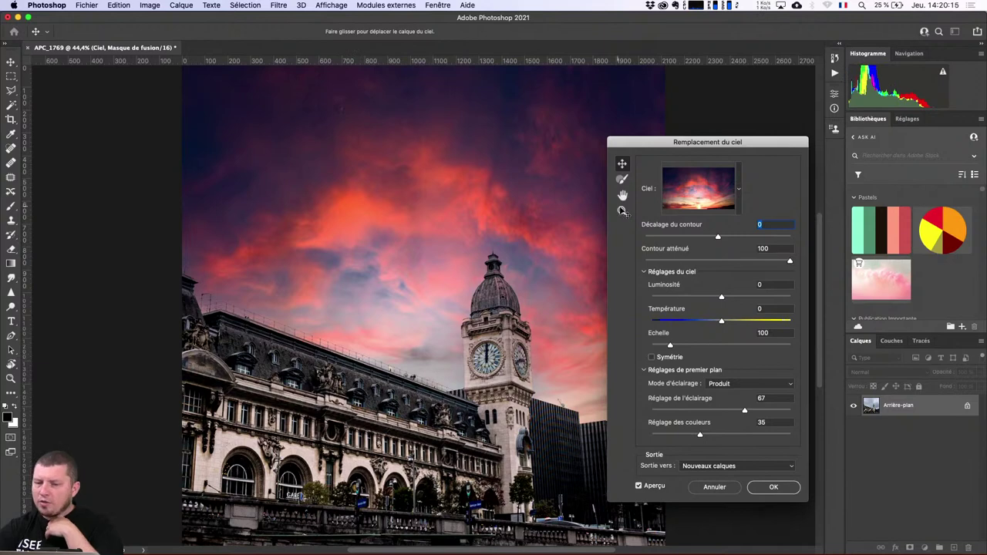
{"action": "left_click_drag", "start_coordinate": [706, 144], "coordinate": [731, 188]}
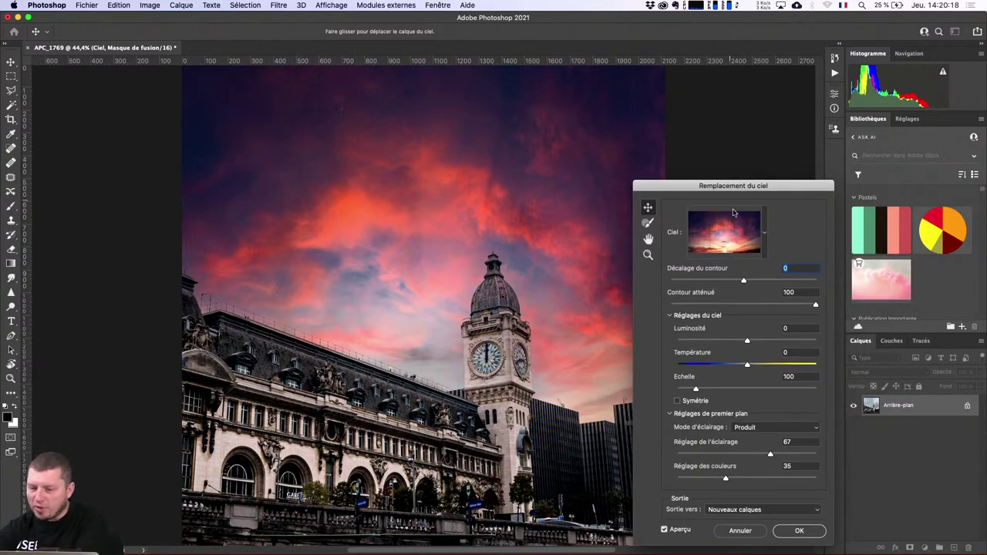
{"action": "left_click", "coordinate": [666, 532]}
{"action": "left_click", "coordinate": [666, 532]}
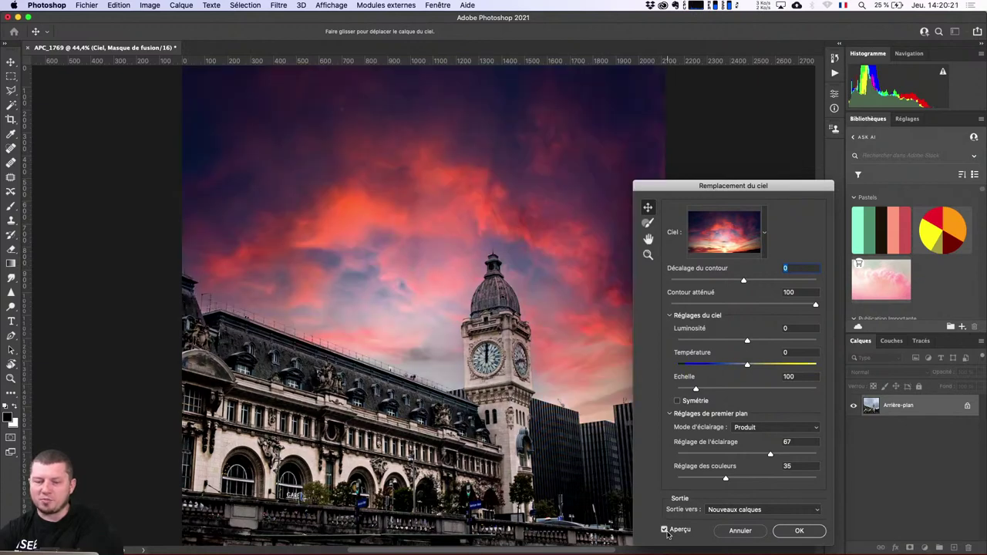
{"action": "left_click", "coordinate": [667, 532]}
{"action": "left_click", "coordinate": [667, 532]}
{"action": "left_click", "coordinate": [667, 532]}
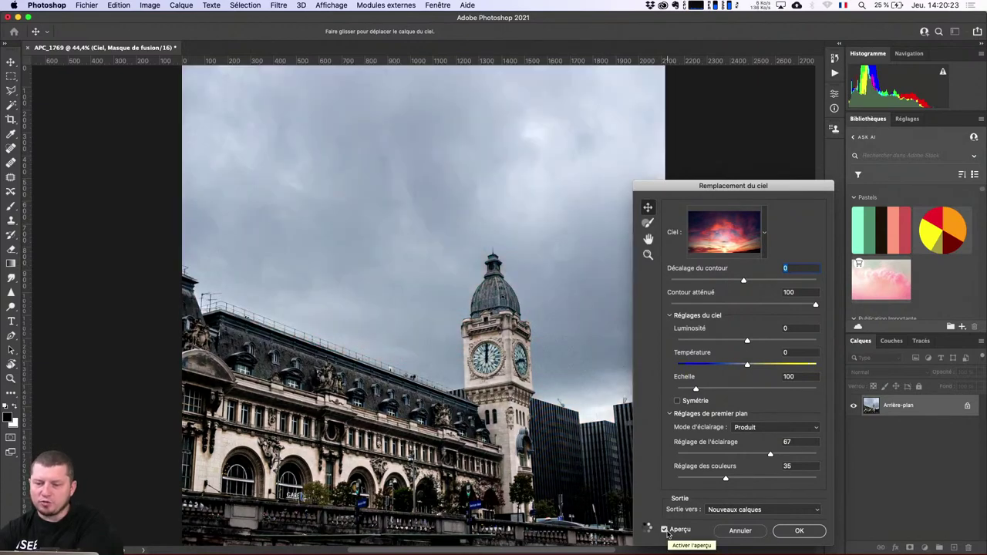
{"action": "left_click", "coordinate": [666, 532]}
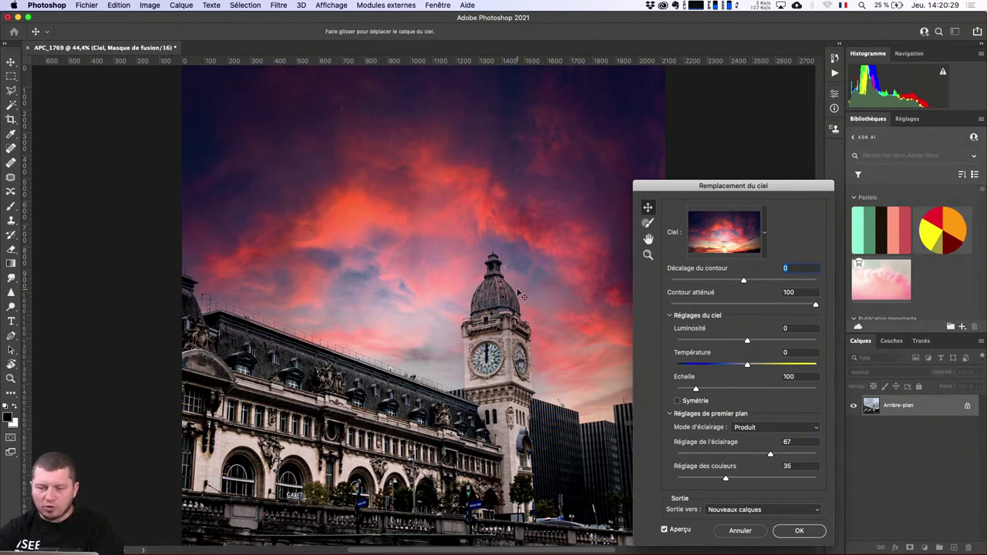
Step: Inspect the façade edges up close, then shift the new sky up and right behind the tower
{"action": "key", "text": "ctrl+1"}
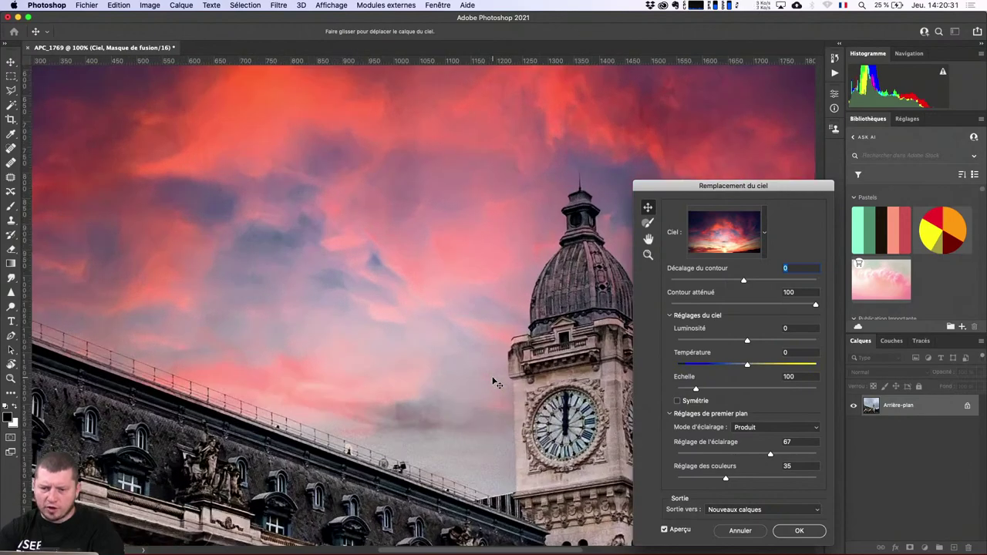
{"action": "scroll", "coordinate": [486, 324], "scroll_direction": "down", "scroll_amount": 2}
{"action": "scroll", "coordinate": [476, 269], "scroll_direction": "down", "scroll_amount": 5}
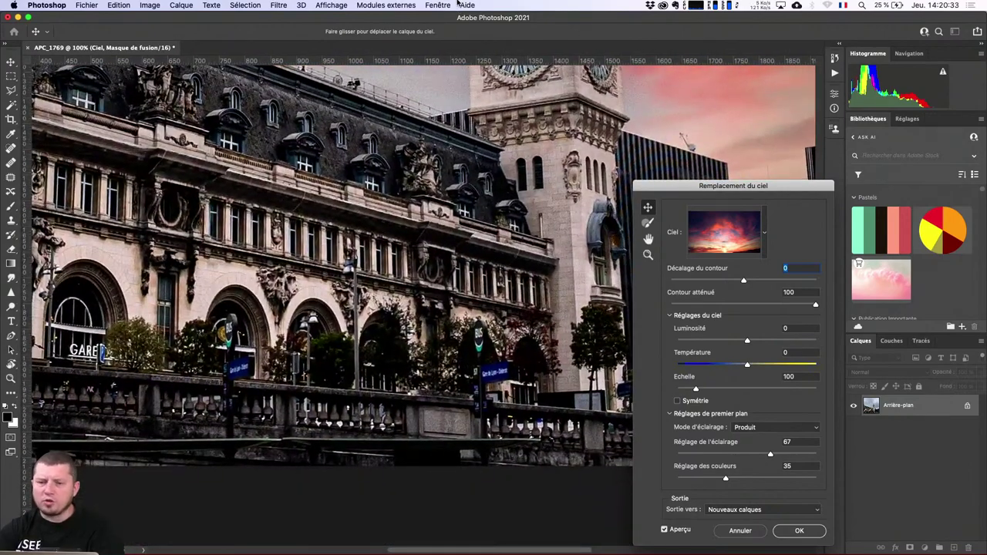
{"action": "scroll", "coordinate": [556, 193], "scroll_direction": "left", "scroll_amount": 3}
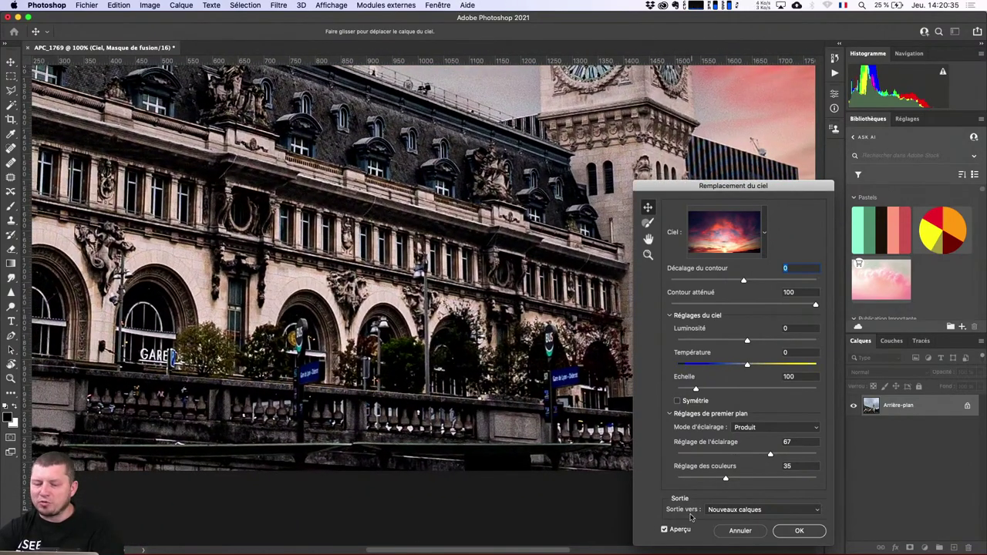
{"action": "left_click", "coordinate": [666, 531]}
{"action": "left_click", "coordinate": [666, 531]}
{"action": "left_click", "coordinate": [665, 531]}
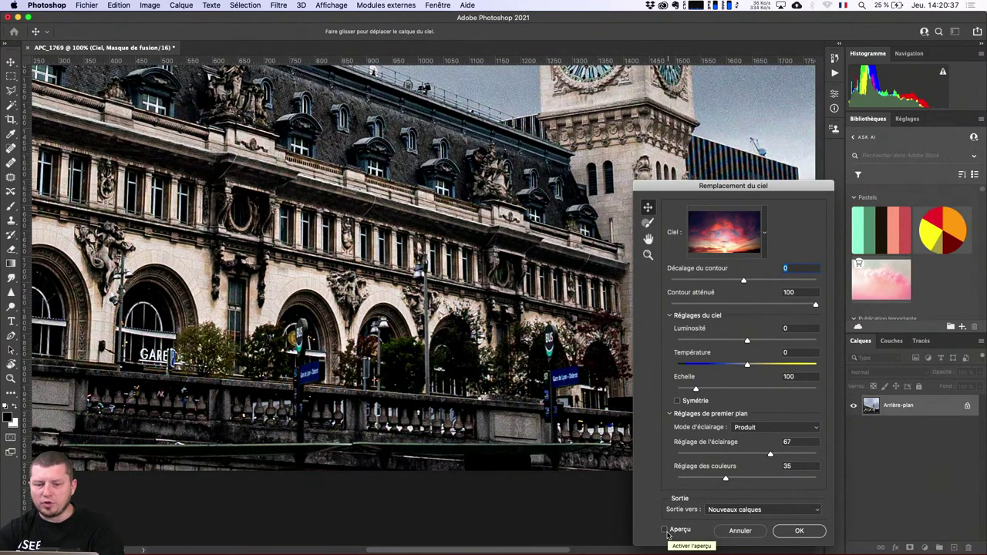
{"action": "left_click", "coordinate": [665, 531]}
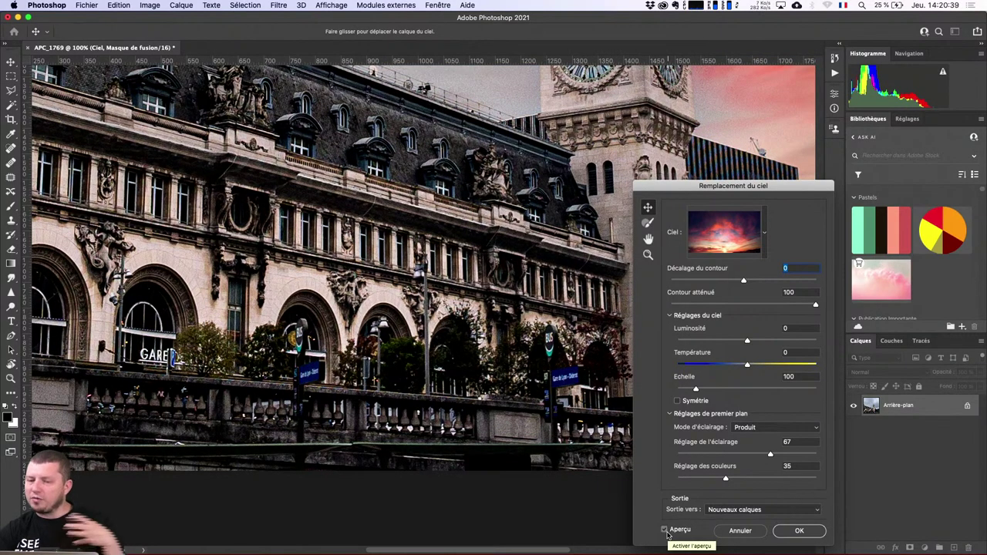
{"action": "left_click", "coordinate": [665, 531]}
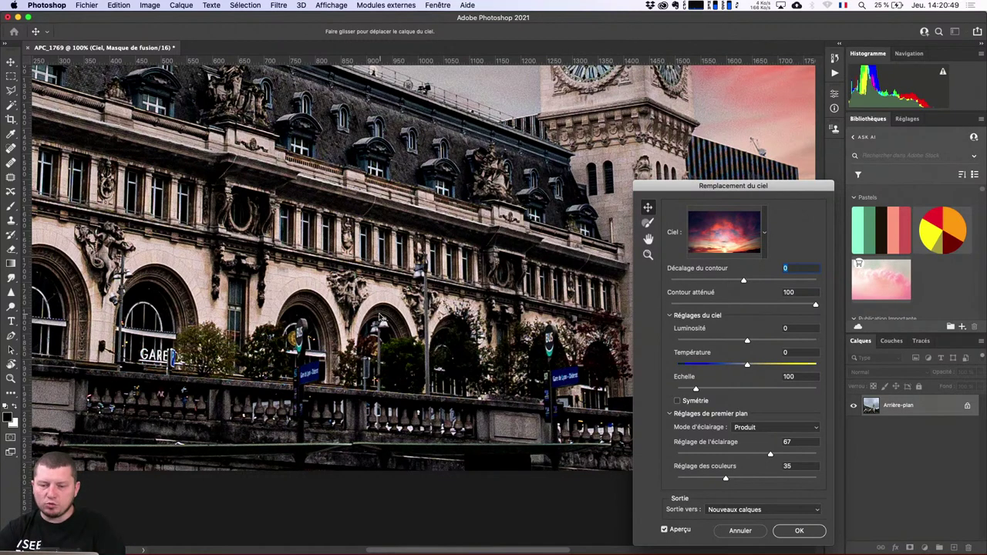
{"action": "key", "text": "ctrl+minus"}
{"action": "key", "text": "ctrl+minus"}
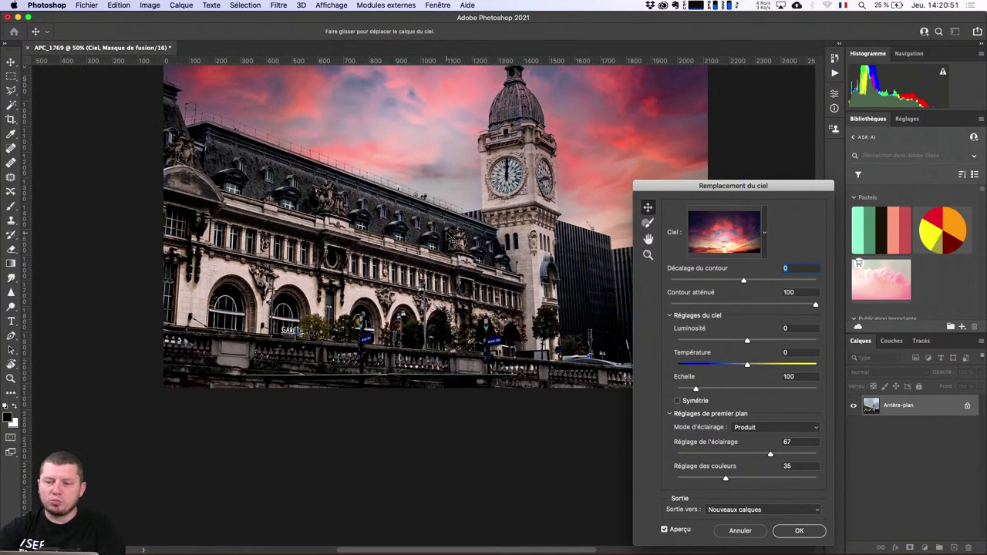
{"action": "scroll", "coordinate": [450, 239], "scroll_direction": "up", "scroll_amount": 5}
{"action": "scroll", "coordinate": [359, 340], "scroll_direction": "right", "scroll_amount": 3}
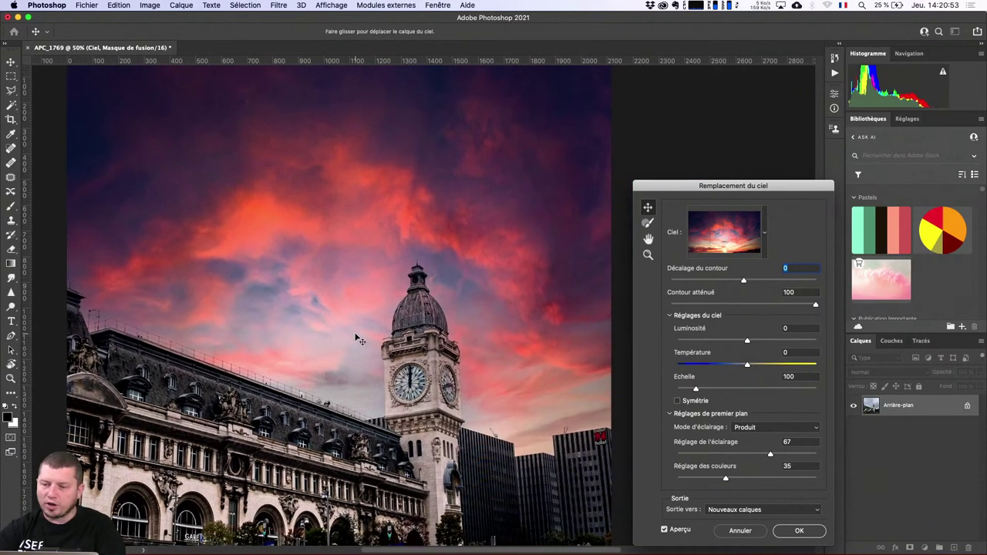
{"action": "mouse_move", "coordinate": [359, 278]}
{"action": "left_mouse_down"}
{"action": "mouse_move", "coordinate": [414, 122]}
{"action": "mouse_move", "coordinate": [440, 278]}
{"action": "mouse_move", "coordinate": [463, 260]}
{"action": "mouse_move", "coordinate": [450, 280]}
{"action": "mouse_move", "coordinate": [463, 283]}
{"action": "left_mouse_up"}
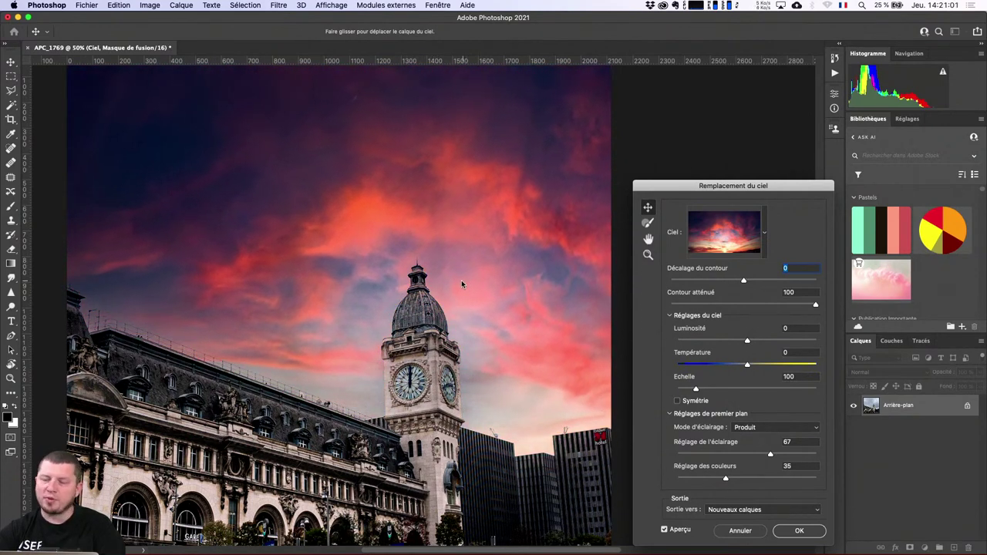
Step: Try several preset skies, pick a Spectaculaire sunset and drag it behind the building
{"action": "left_click", "coordinate": [766, 233]}
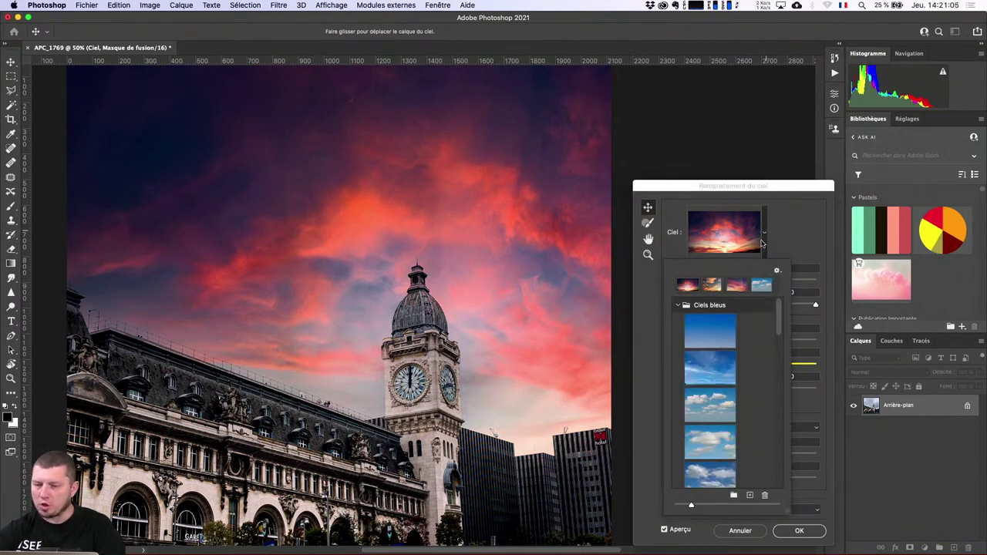
{"action": "left_click", "coordinate": [712, 285]}
{"action": "left_click", "coordinate": [714, 287]}
{"action": "left_click", "coordinate": [734, 290]}
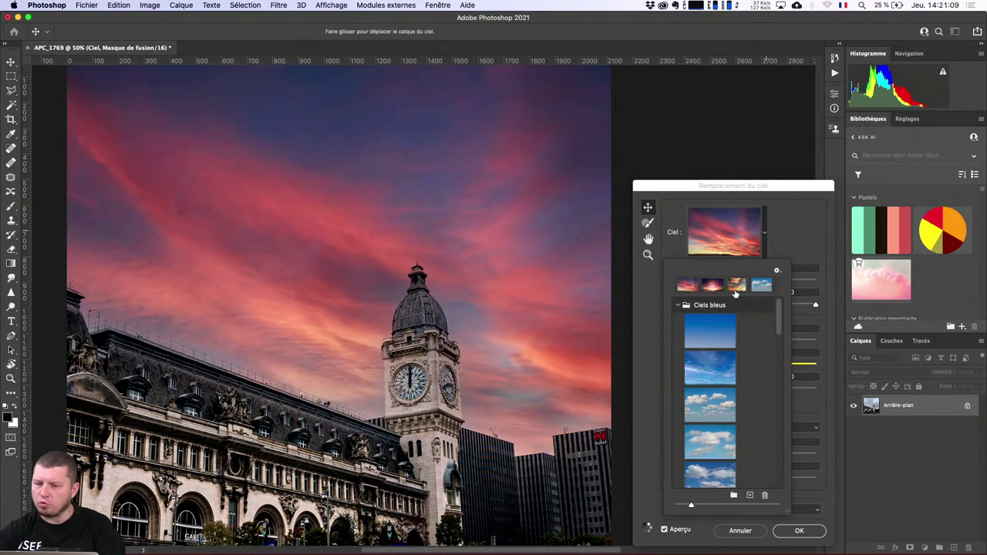
{"action": "scroll", "coordinate": [742, 334], "scroll_direction": "down", "scroll_amount": 2}
{"action": "scroll", "coordinate": [748, 371], "scroll_direction": "up", "scroll_amount": 2}
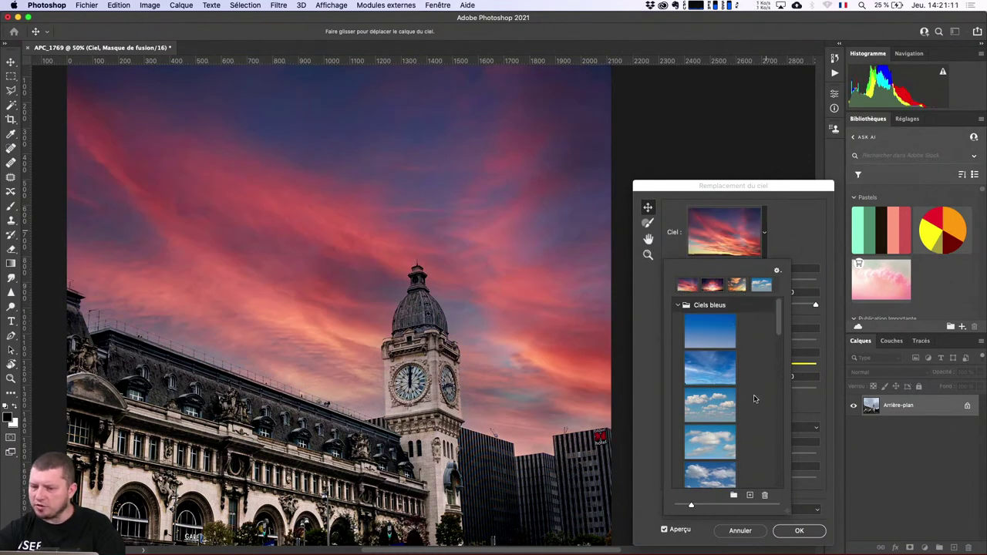
{"action": "scroll", "coordinate": [756, 409], "scroll_direction": "down", "scroll_amount": 10}
{"action": "scroll", "coordinate": [759, 415], "scroll_direction": "down", "scroll_amount": 5}
{"action": "scroll", "coordinate": [760, 414], "scroll_direction": "up", "scroll_amount": 5}
{"action": "scroll", "coordinate": [759, 412], "scroll_direction": "up", "scroll_amount": 5}
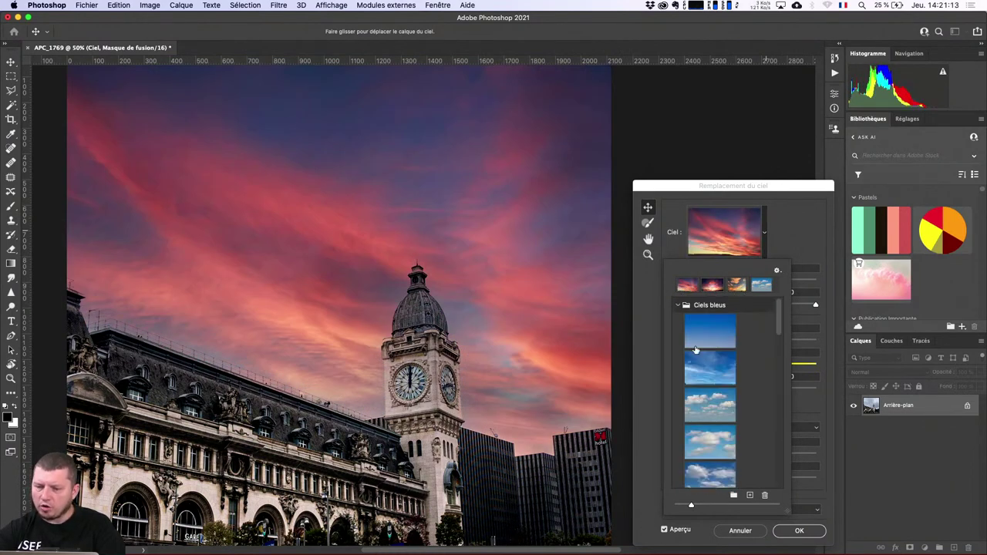
{"action": "left_click", "coordinate": [676, 306]}
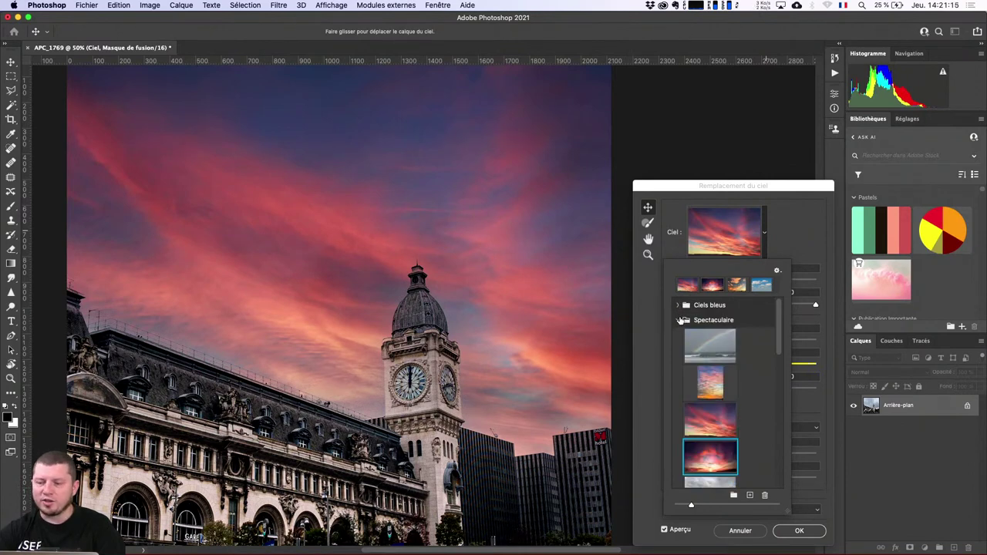
{"action": "left_click", "coordinate": [710, 375]}
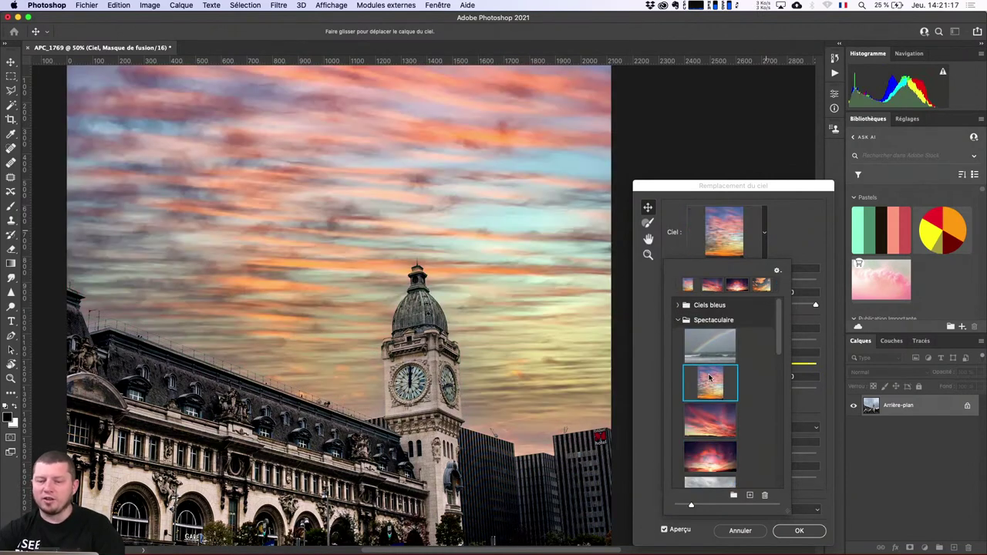
{"action": "left_click", "coordinate": [481, 309]}
{"action": "mouse_move", "coordinate": [481, 308]}
{"action": "left_mouse_down"}
{"action": "mouse_move", "coordinate": [496, 375]}
{"action": "mouse_move", "coordinate": [499, 141]}
{"action": "left_mouse_up"}
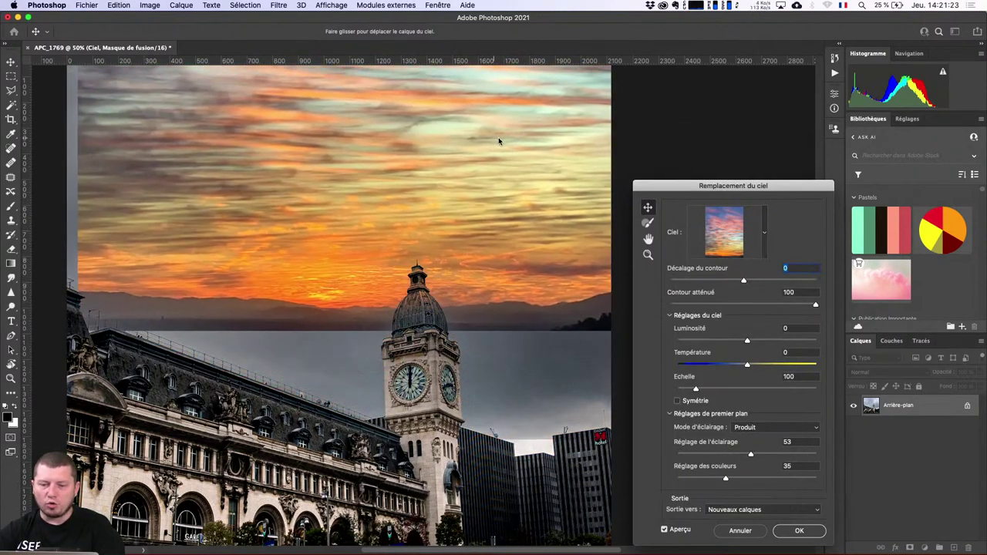
{"action": "left_click_drag", "start_coordinate": [498, 141], "coordinate": [467, 282]}
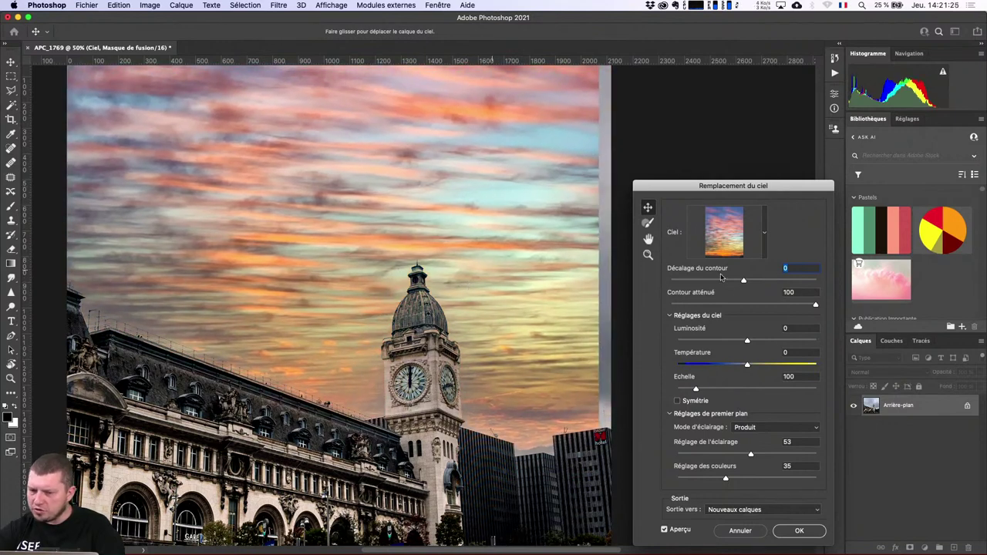
Step: Switch to the darker red Spectaculaire sunset sky and nudge it into position
{"action": "left_click", "coordinate": [713, 243]}
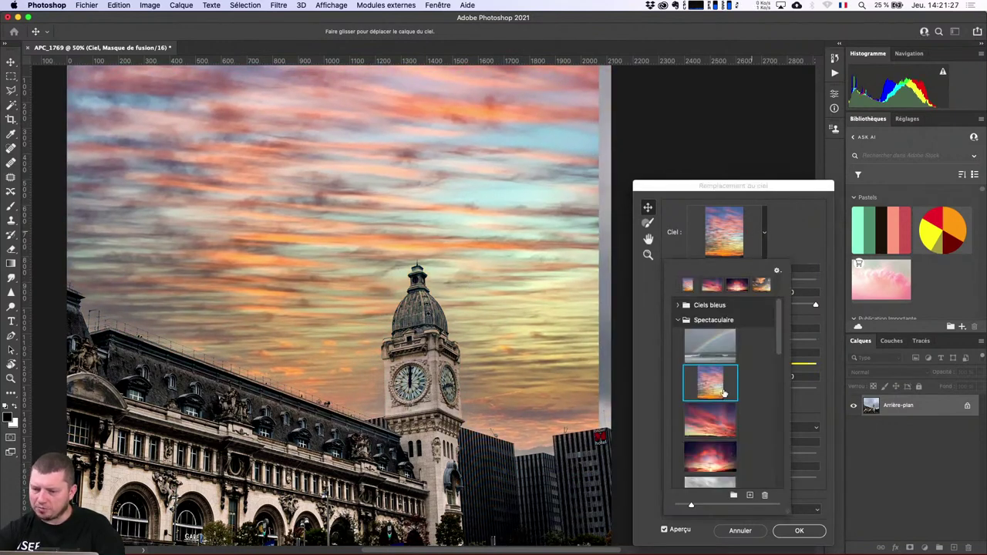
{"action": "left_click", "coordinate": [711, 421]}
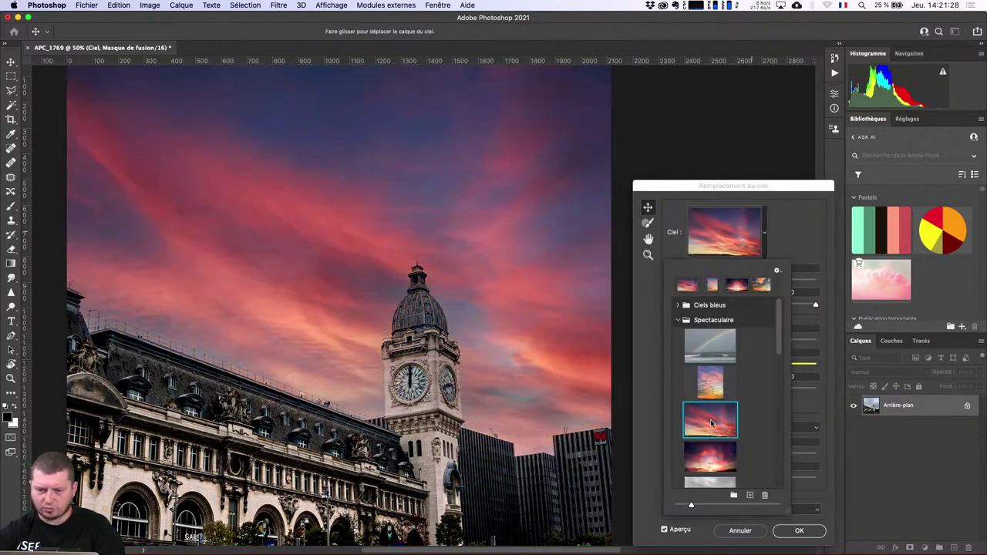
{"action": "left_click", "coordinate": [716, 466]}
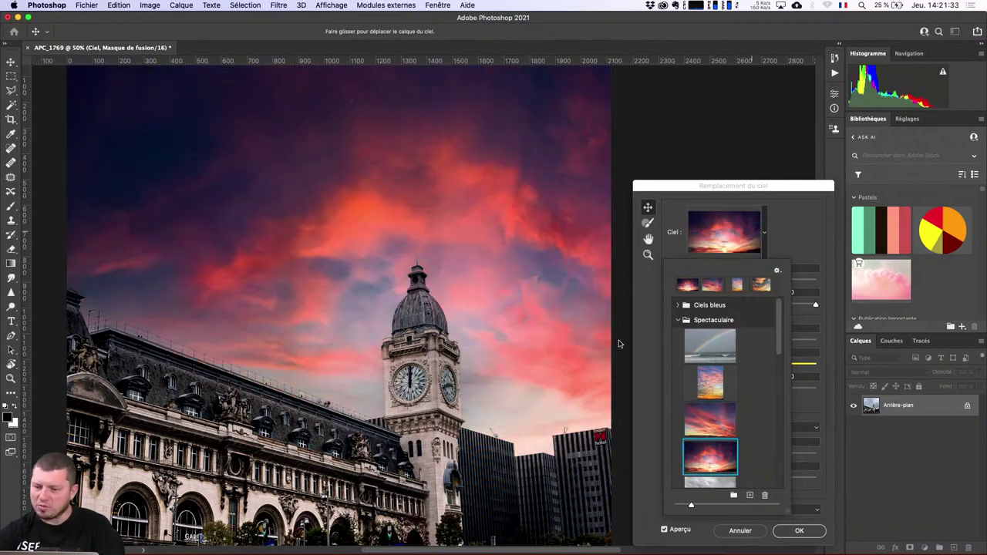
{"action": "mouse_move", "coordinate": [534, 345]}
{"action": "left_mouse_down"}
{"action": "mouse_move", "coordinate": [536, 267]}
{"action": "mouse_move", "coordinate": [544, 260]}
{"action": "mouse_move", "coordinate": [555, 270]}
{"action": "mouse_move", "coordinate": [537, 307]}
{"action": "left_mouse_up"}
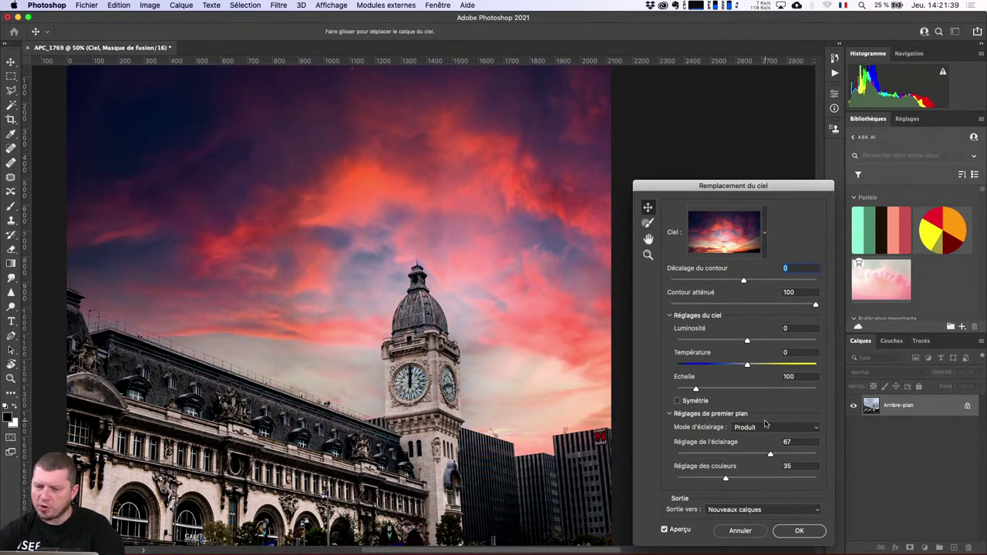
{"action": "left_click", "coordinate": [763, 237]}
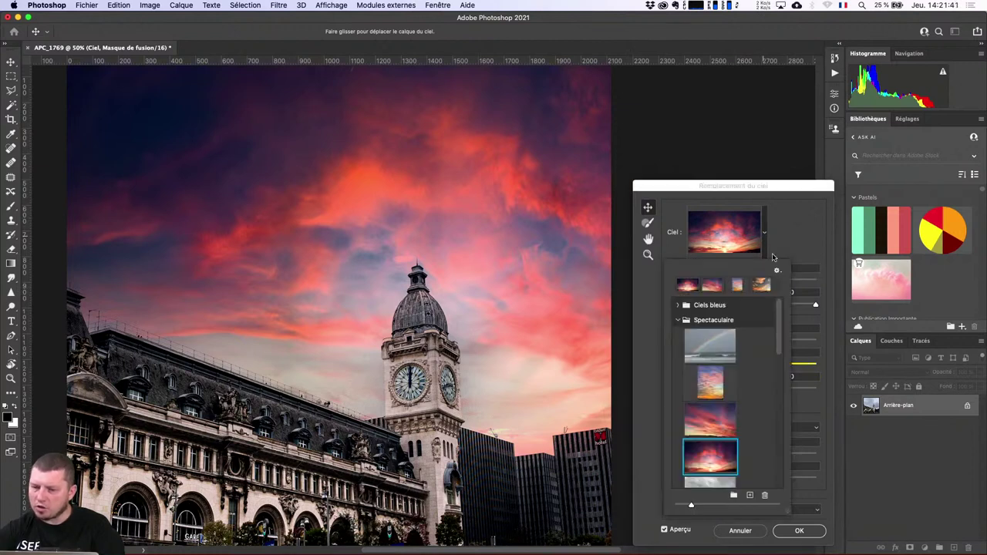
{"action": "scroll", "coordinate": [756, 432], "scroll_direction": "down", "scroll_amount": 3}
{"action": "scroll", "coordinate": [757, 432], "scroll_direction": "down", "scroll_amount": 3}
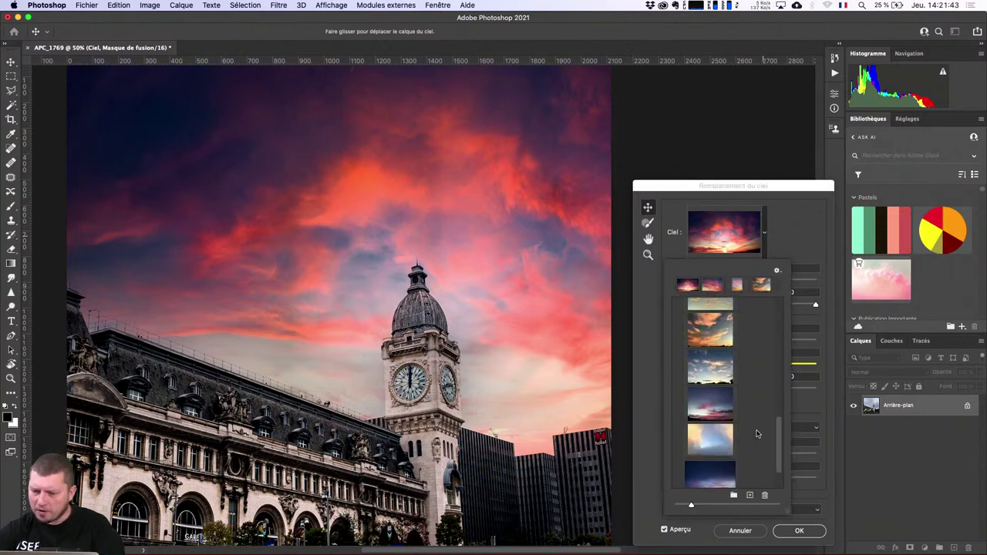
{"action": "scroll", "coordinate": [756, 432], "scroll_direction": "down", "scroll_amount": 3}
{"action": "left_click", "coordinate": [775, 267]}
{"action": "mouse_move", "coordinate": [624, 284]}
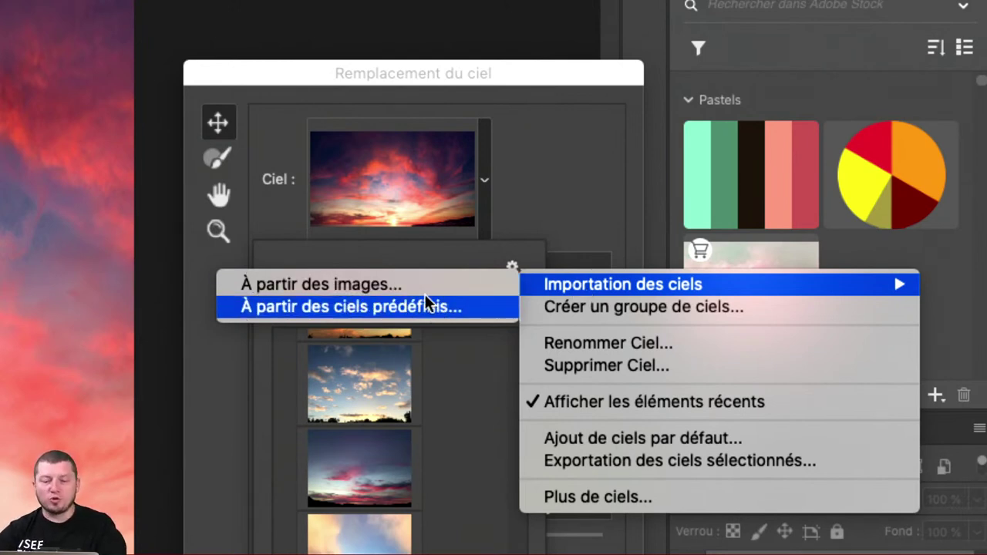
Step: Import the preset skies into the library and open Adobe's free skies web page
{"action": "left_click", "coordinate": [441, 308]}
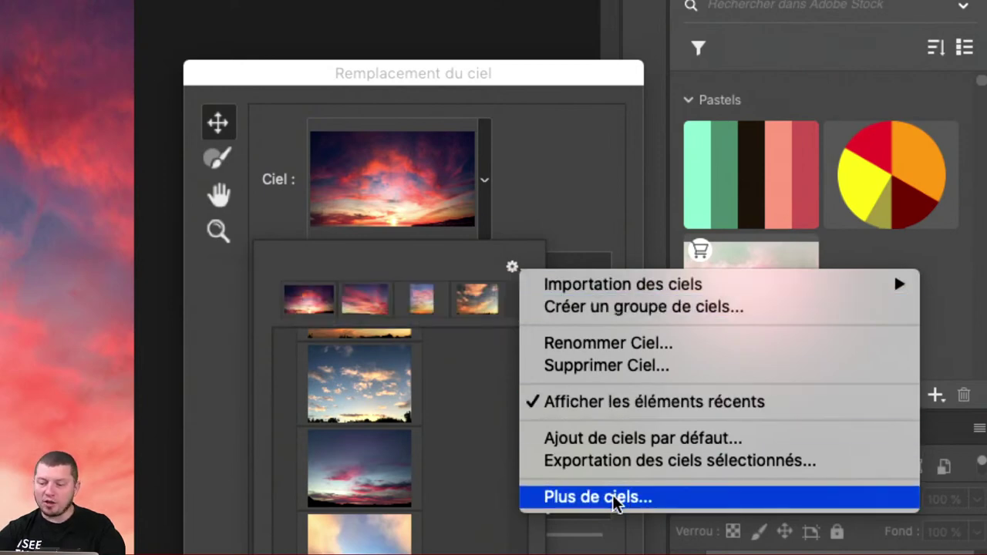
{"action": "left_click", "coordinate": [637, 496]}
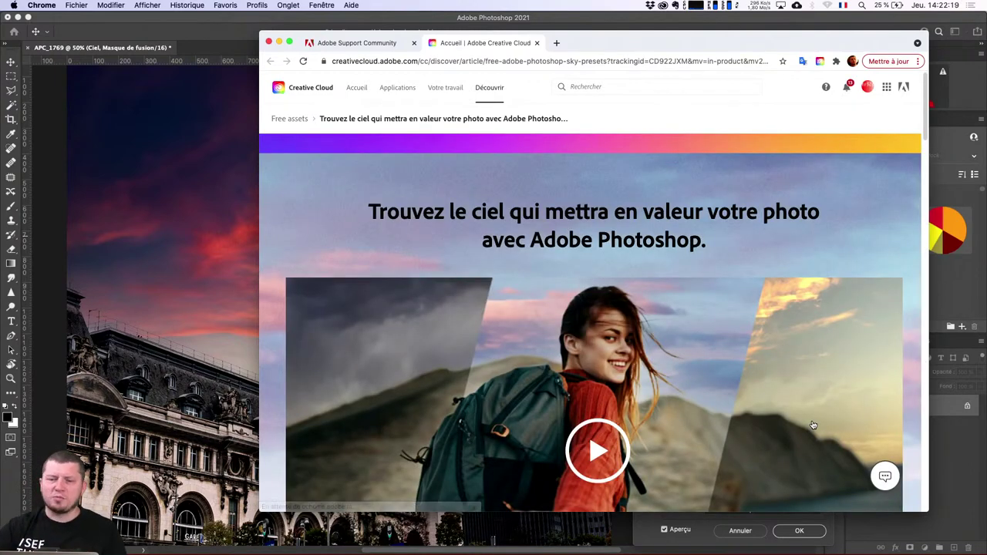
Step: Find Ciels nocturnes on the free sky presets page and download Ciels_nocturnes_Pack_1.sky
{"action": "scroll", "coordinate": [813, 425], "scroll_direction": "down", "scroll_amount": 5}
{"action": "scroll", "coordinate": [813, 425], "scroll_direction": "down", "scroll_amount": 3}
{"action": "scroll", "coordinate": [813, 425], "scroll_direction": "down", "scroll_amount": 3}
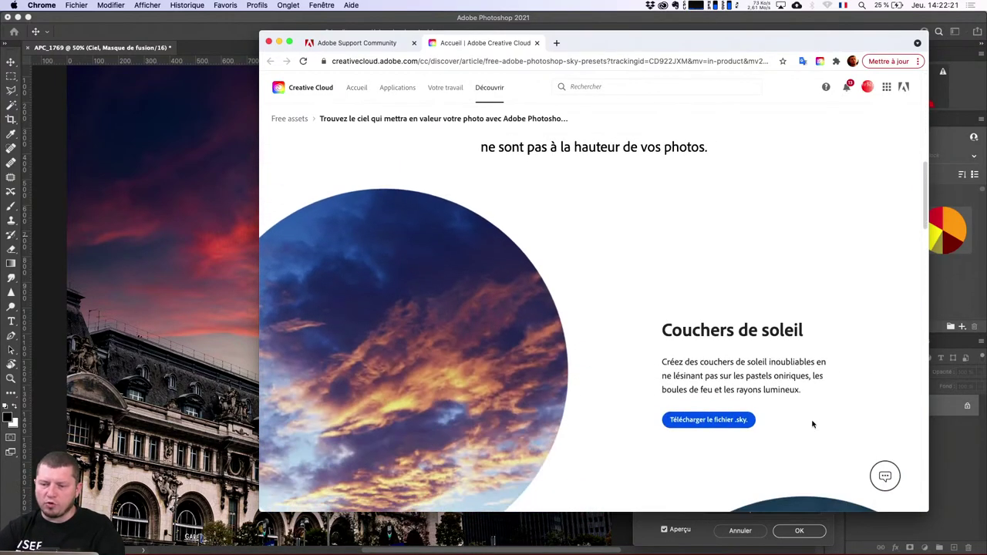
{"action": "scroll", "coordinate": [813, 425], "scroll_direction": "down", "scroll_amount": 2}
{"action": "scroll", "coordinate": [809, 423], "scroll_direction": "up", "scroll_amount": 1}
{"action": "scroll", "coordinate": [771, 410], "scroll_direction": "up", "scroll_amount": 1}
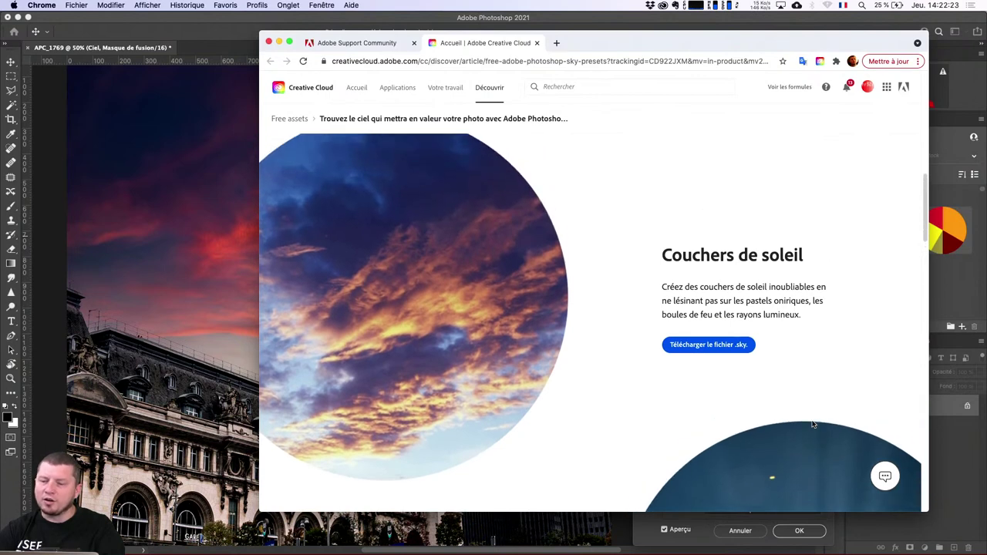
{"action": "scroll", "coordinate": [760, 389], "scroll_direction": "up", "scroll_amount": 2}
{"action": "scroll", "coordinate": [747, 375], "scroll_direction": "up", "scroll_amount": 1}
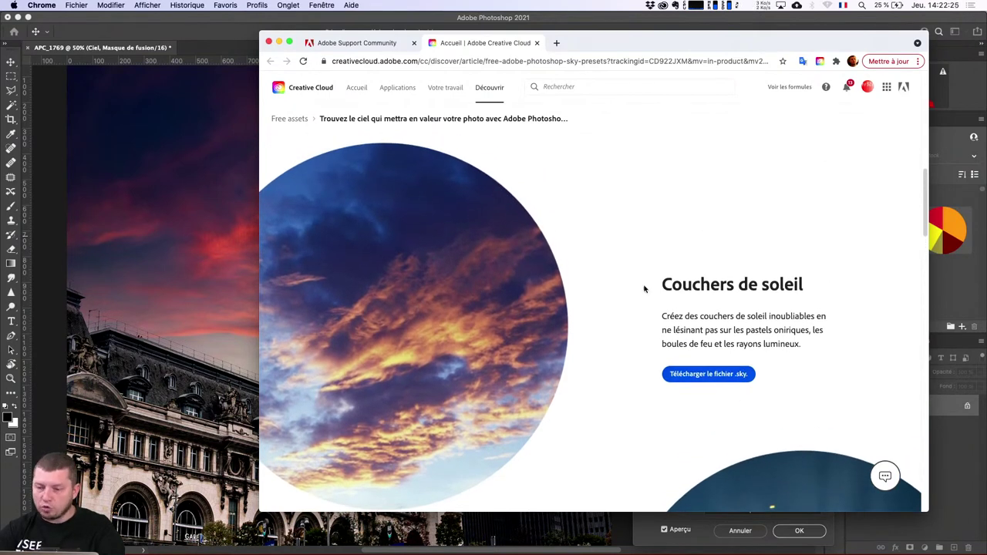
{"action": "scroll", "coordinate": [717, 332], "scroll_direction": "down", "scroll_amount": 3}
{"action": "scroll", "coordinate": [743, 291], "scroll_direction": "down", "scroll_amount": 2}
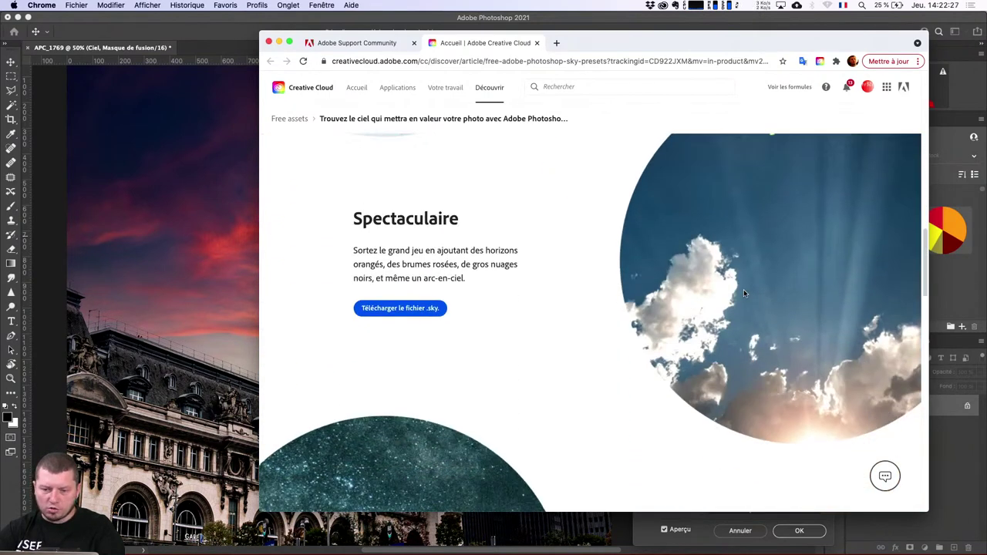
{"action": "scroll", "coordinate": [710, 317], "scroll_direction": "down", "scroll_amount": 3}
{"action": "scroll", "coordinate": [709, 317], "scroll_direction": "down", "scroll_amount": 3}
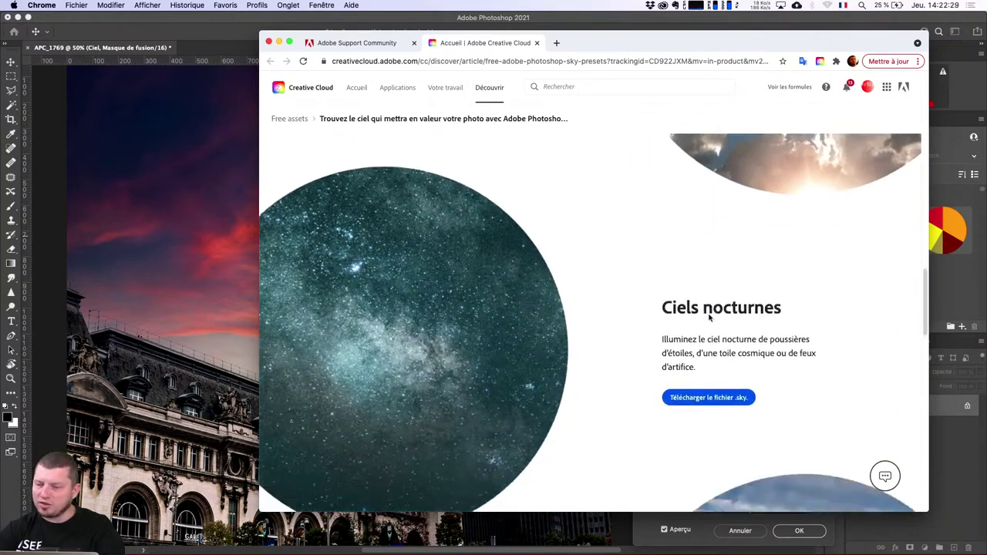
{"action": "scroll", "coordinate": [710, 317], "scroll_direction": "down", "scroll_amount": 4}
{"action": "scroll", "coordinate": [710, 317], "scroll_direction": "down", "scroll_amount": 2}
{"action": "scroll", "coordinate": [710, 317], "scroll_direction": "down", "scroll_amount": 3}
{"action": "scroll", "coordinate": [710, 317], "scroll_direction": "down", "scroll_amount": 2}
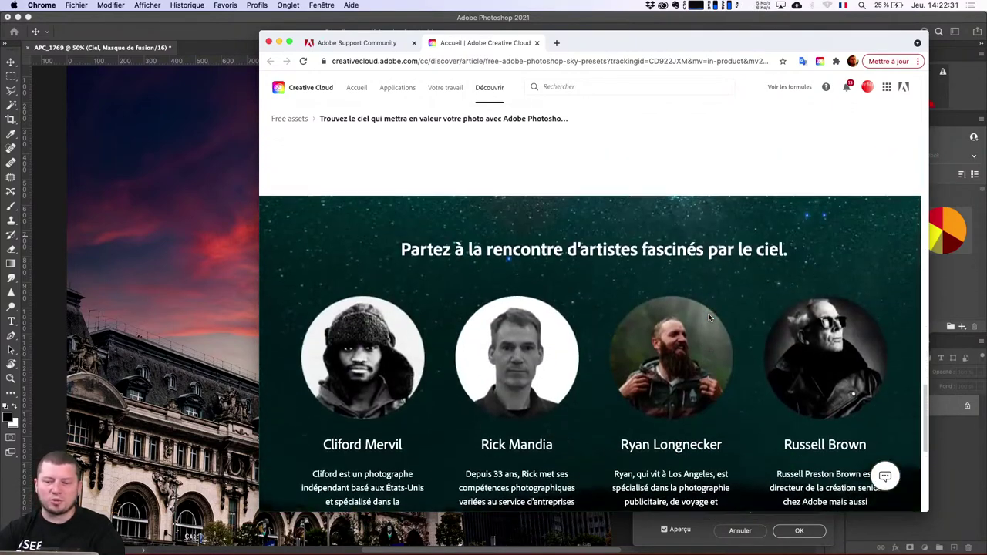
{"action": "scroll", "coordinate": [710, 317], "scroll_direction": "up", "scroll_amount": 1}
{"action": "scroll", "coordinate": [710, 317], "scroll_direction": "down", "scroll_amount": 3}
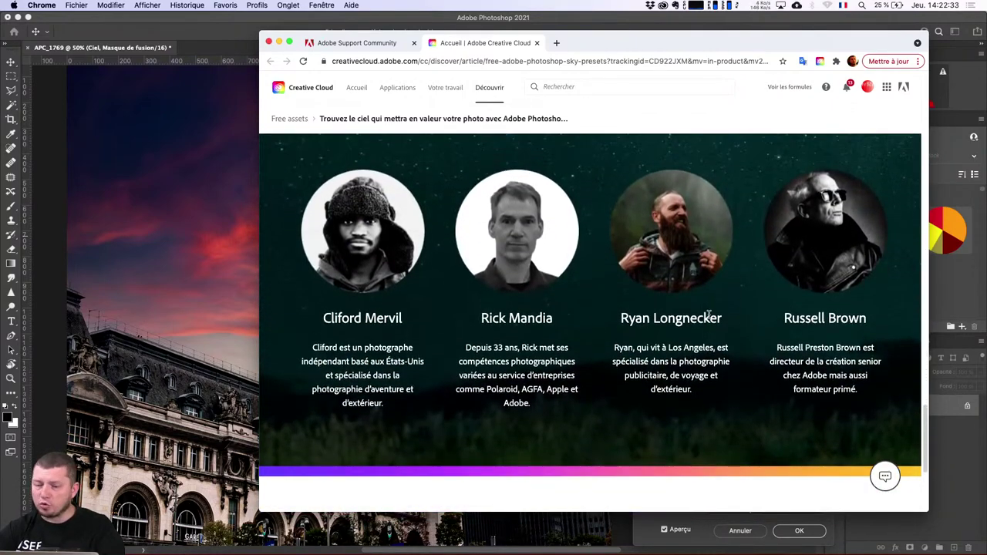
{"action": "scroll", "coordinate": [709, 314], "scroll_direction": "up", "scroll_amount": 3}
{"action": "scroll", "coordinate": [709, 314], "scroll_direction": "up", "scroll_amount": 3}
{"action": "scroll", "coordinate": [709, 314], "scroll_direction": "up", "scroll_amount": 2}
{"action": "scroll", "coordinate": [710, 316], "scroll_direction": "up", "scroll_amount": 3}
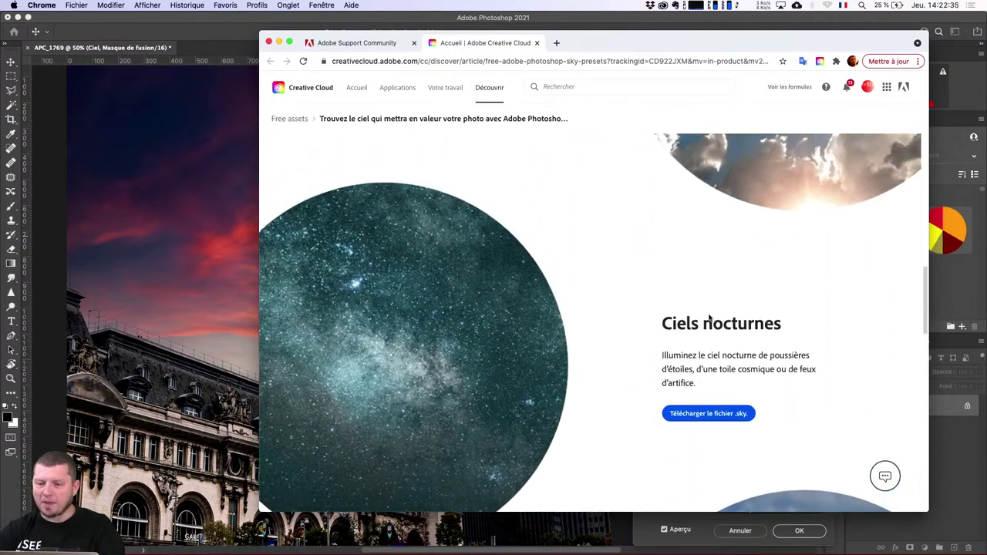
{"action": "scroll", "coordinate": [709, 317], "scroll_direction": "up", "scroll_amount": 3}
{"action": "scroll", "coordinate": [710, 317], "scroll_direction": "up", "scroll_amount": 2}
{"action": "scroll", "coordinate": [710, 317], "scroll_direction": "down", "scroll_amount": 2}
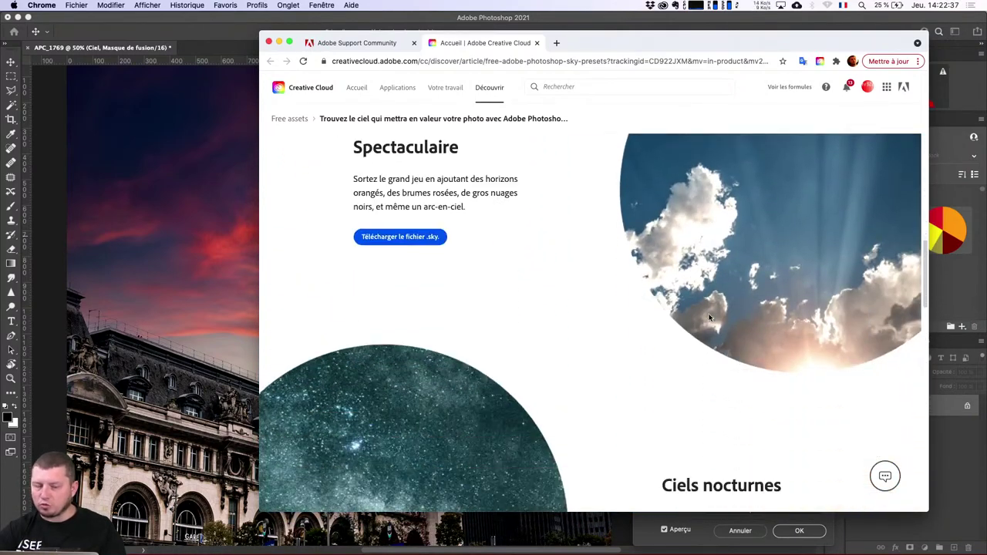
{"action": "scroll", "coordinate": [709, 317], "scroll_direction": "down", "scroll_amount": 2}
{"action": "scroll", "coordinate": [710, 317], "scroll_direction": "down", "scroll_amount": 1}
{"action": "left_click", "coordinate": [713, 399]}
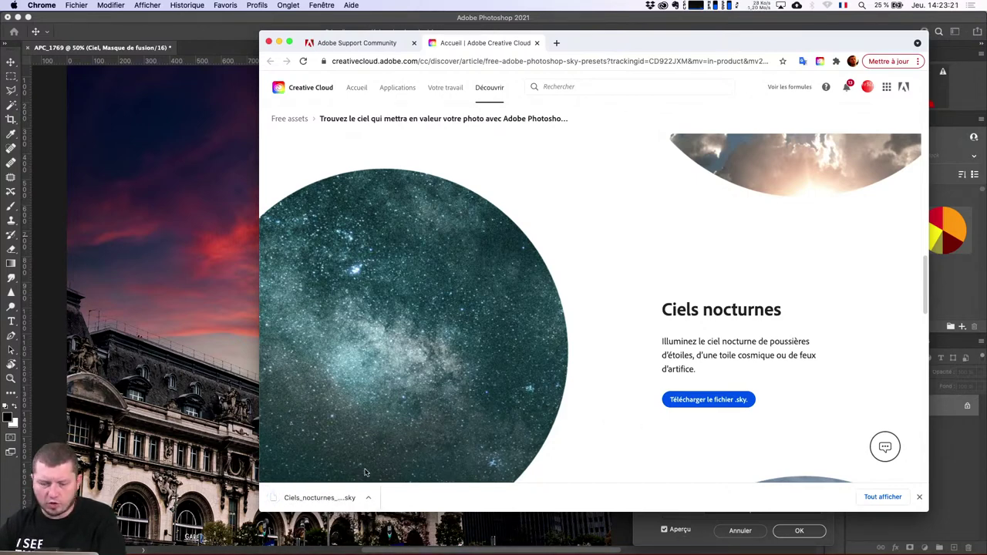
Step: Open Ciels_nocturnes_Pack_1.sky from Chrome's download bar in Adobe Photoshop 2021, then return to Photoshop
{"action": "left_click", "coordinate": [305, 500]}
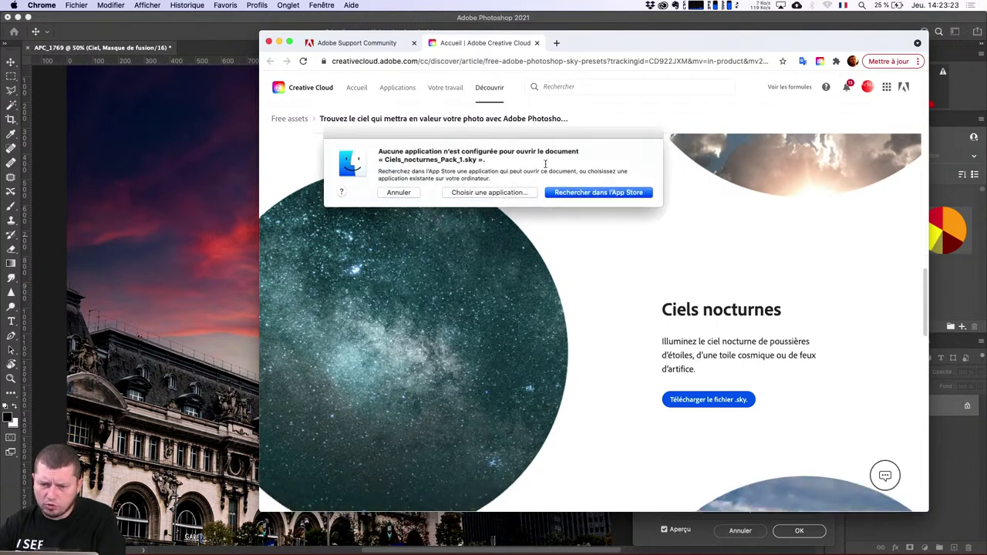
{"action": "left_click", "coordinate": [501, 194]}
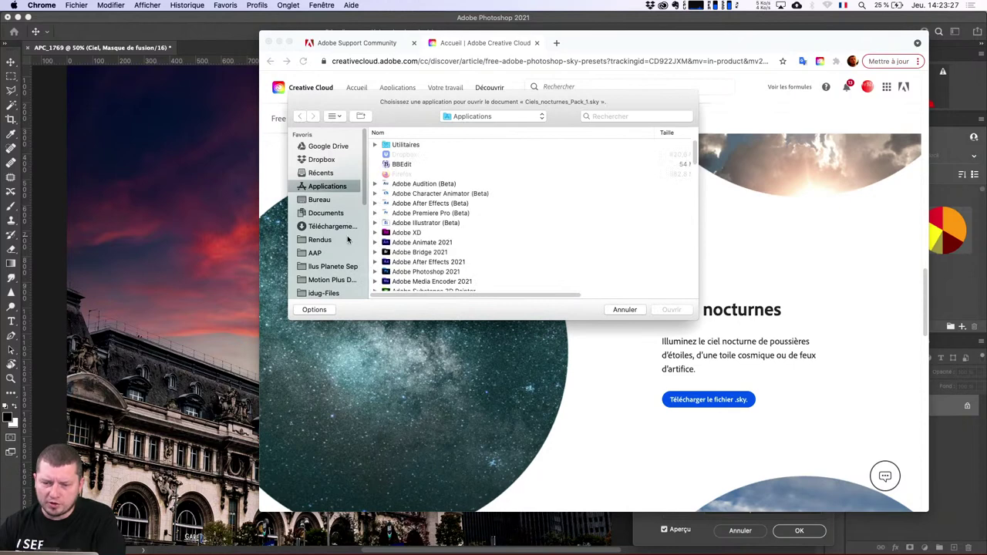
{"action": "scroll", "coordinate": [441, 257], "scroll_direction": "down", "scroll_amount": 5}
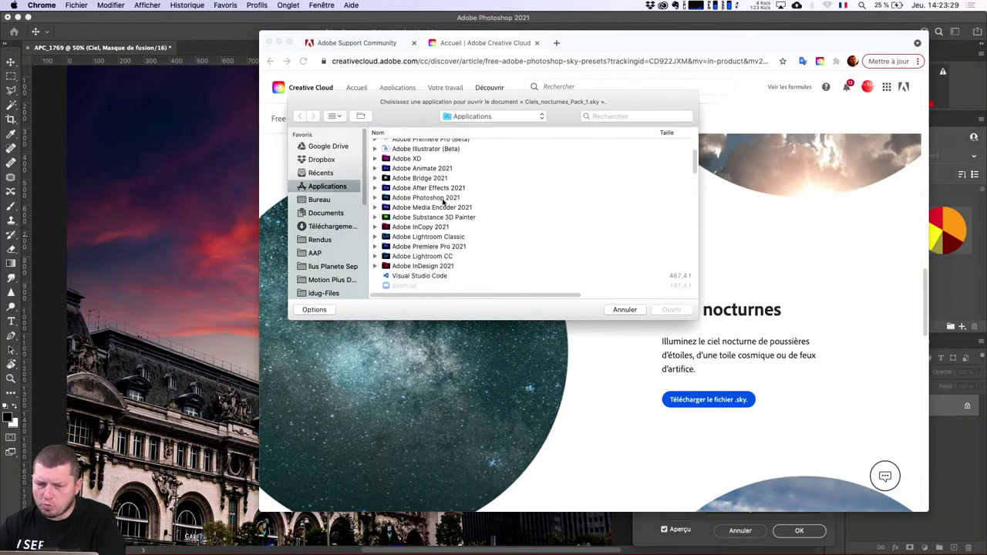
{"action": "double_click", "coordinate": [443, 199]}
{"action": "left_click", "coordinate": [414, 186]}
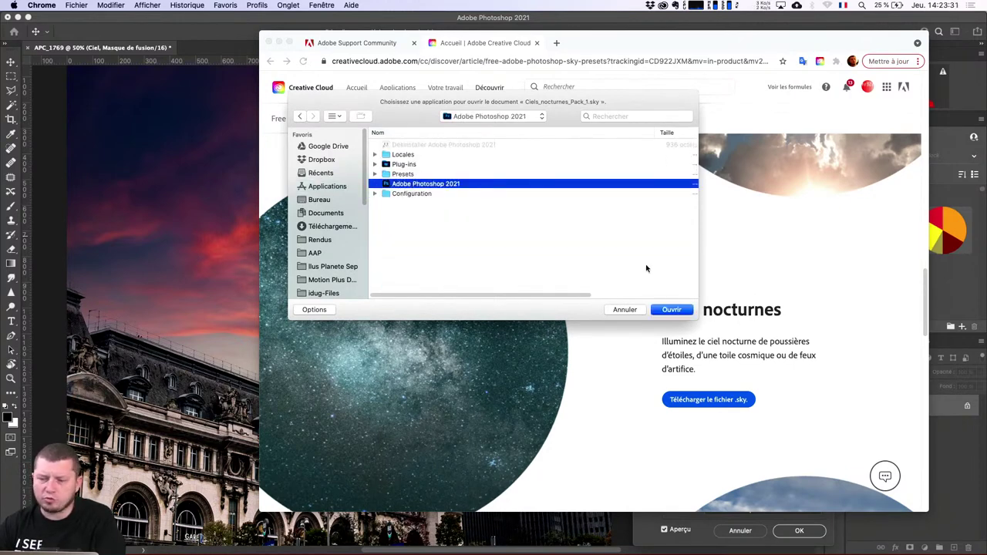
{"action": "left_click", "coordinate": [671, 309]}
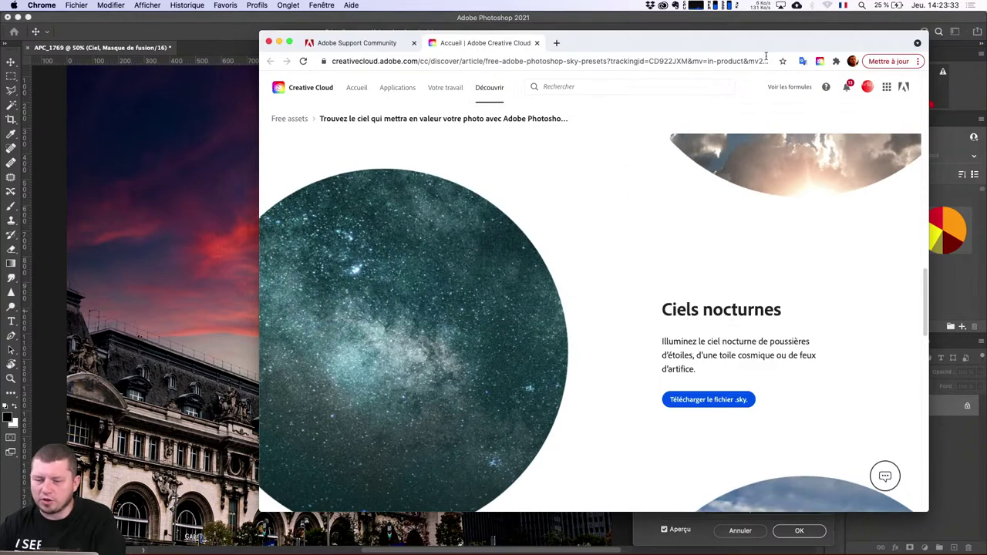
{"action": "key", "text": "super+Tab"}
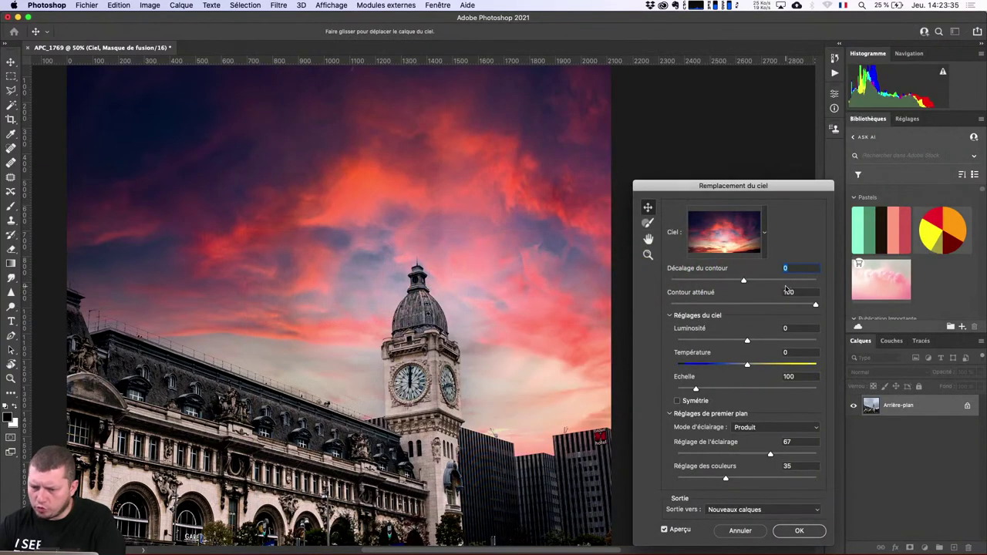
Step: Collapse the Spectaculaire and Couchers de soleil sky folders and start Import Skies
{"action": "left_click", "coordinate": [766, 236]}
{"action": "left_click", "coordinate": [677, 320]}
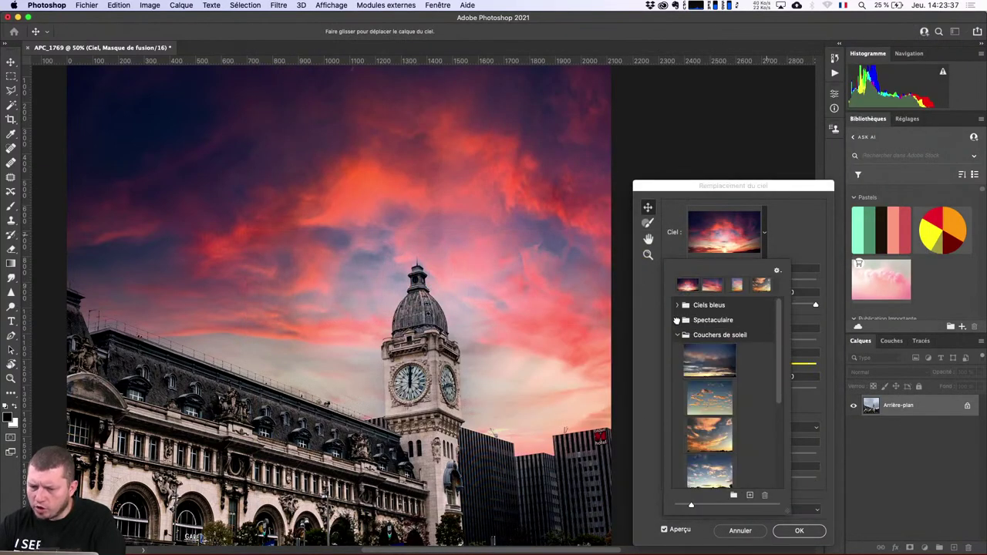
{"action": "left_click", "coordinate": [677, 334]}
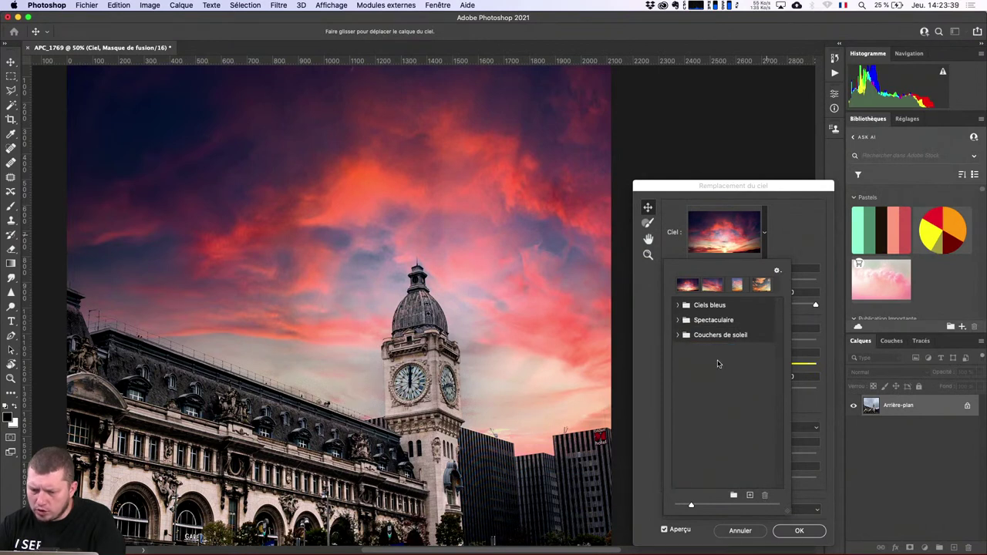
{"action": "left_click", "coordinate": [777, 270]}
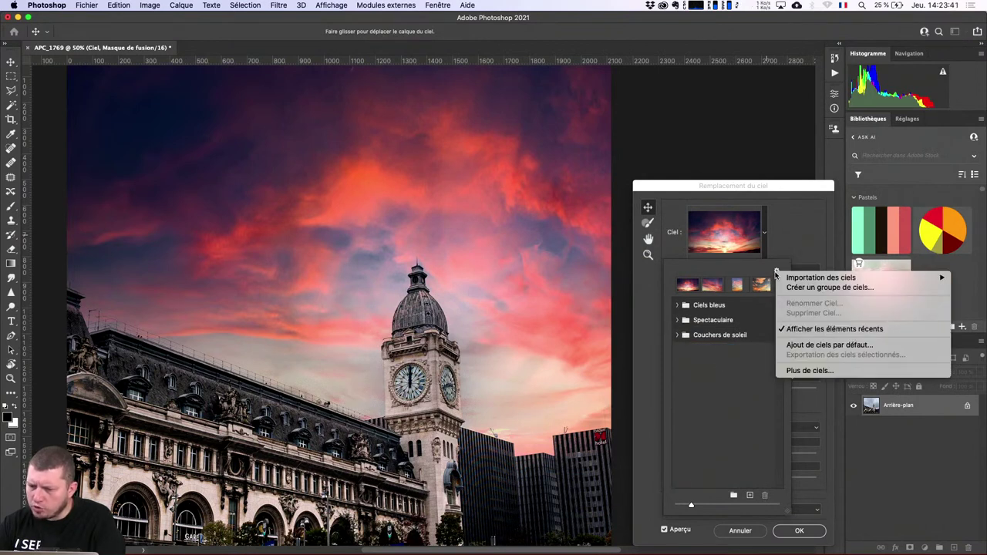
{"action": "mouse_move", "coordinate": [820, 277]}
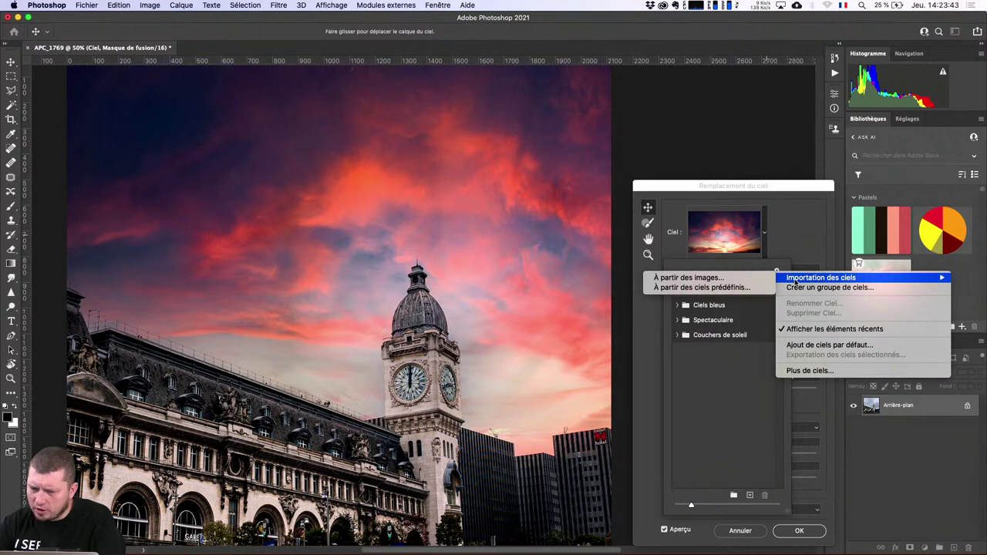
{"action": "left_click", "coordinate": [756, 289]}
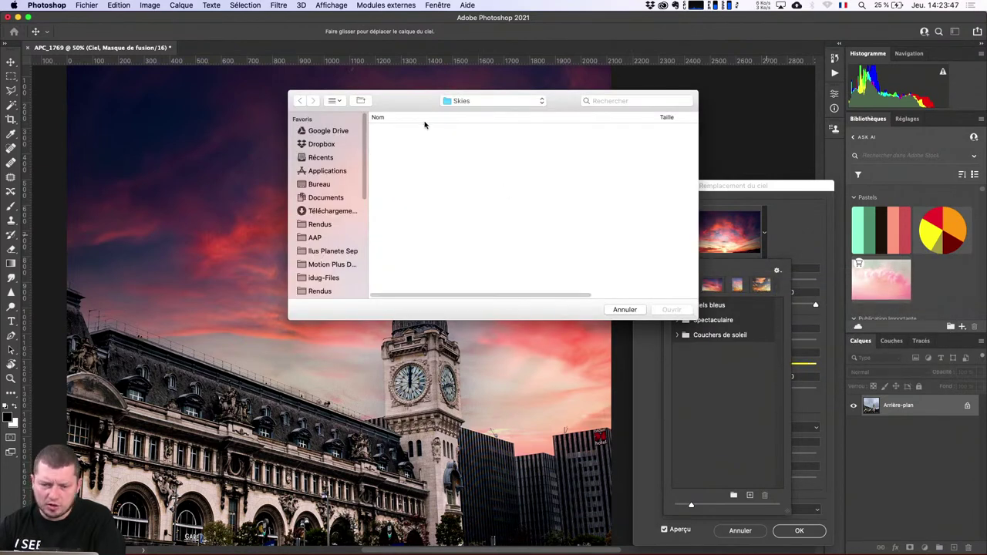
Step: Locate Ciels_nocturnes_Pack_1.sky in Téléchargements via Finder and import it
{"action": "key", "text": "super+Tab"}
{"action": "key", "text": "super+Tab"}
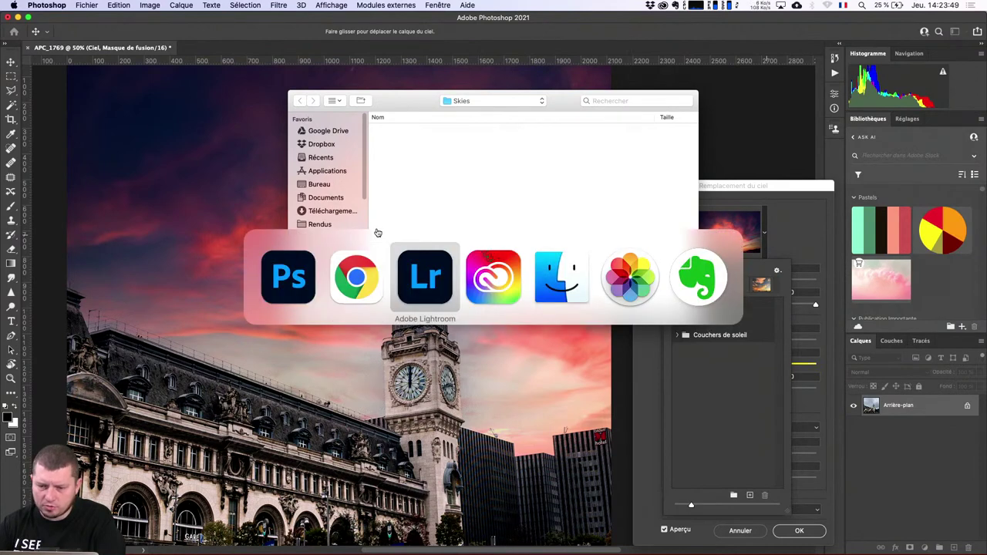
{"action": "key", "text": "super+Tab"}
{"action": "key", "text": "super+Tab"}
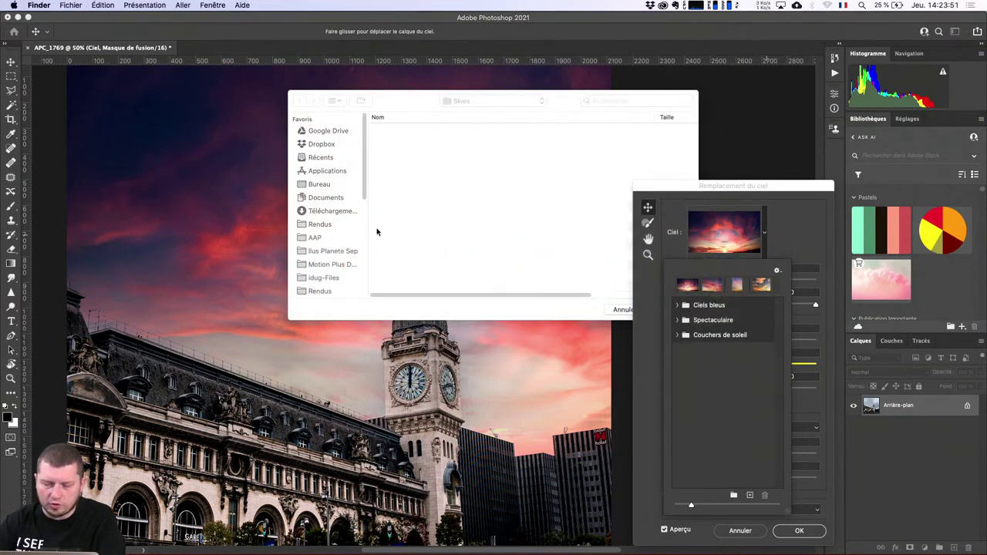
{"action": "key", "text": "super+n"}
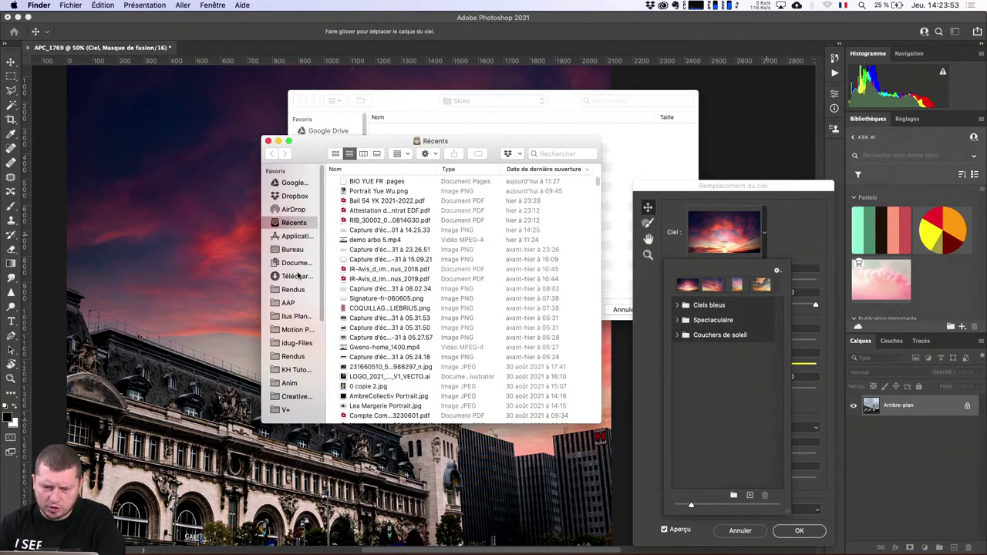
{"action": "left_click", "coordinate": [297, 276]}
{"action": "left_click_drag", "start_coordinate": [381, 145], "coordinate": [300, 467]}
{"action": "left_click_drag", "start_coordinate": [308, 504], "coordinate": [448, 250]}
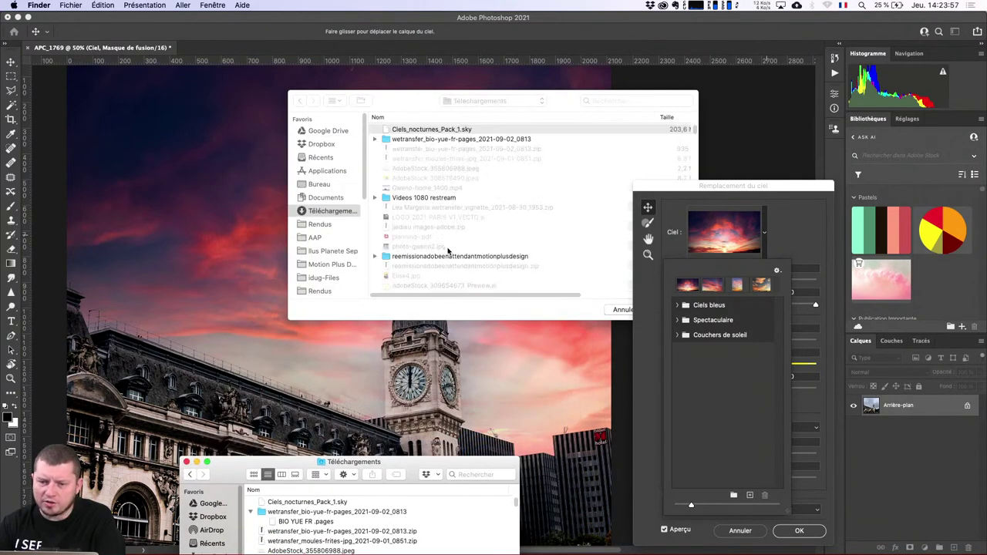
{"action": "double_click", "coordinate": [452, 130]}
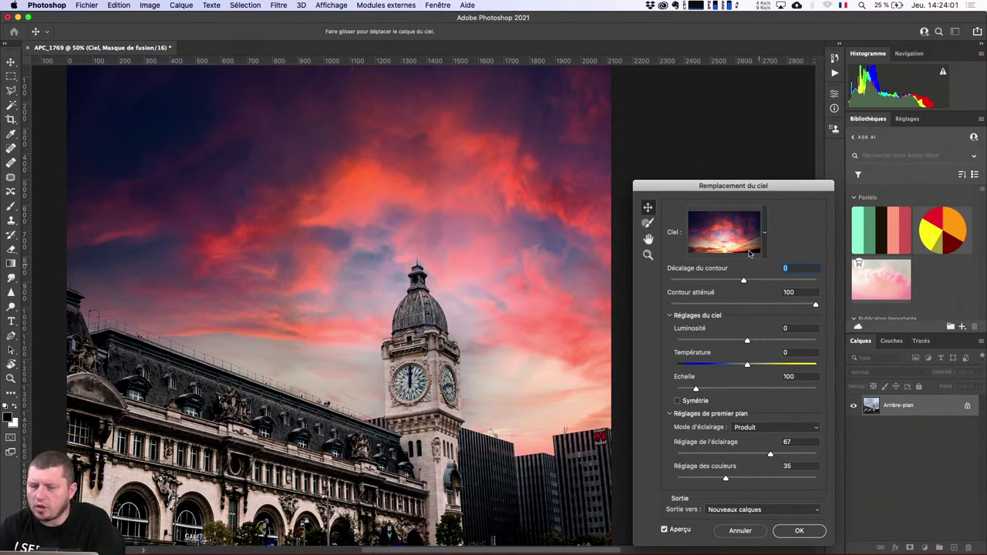
Step: Expand Ciels_nocturnes_Pack_1, try its starry skies, and choose the teal Milky Way preset
{"action": "left_click", "coordinate": [767, 234]}
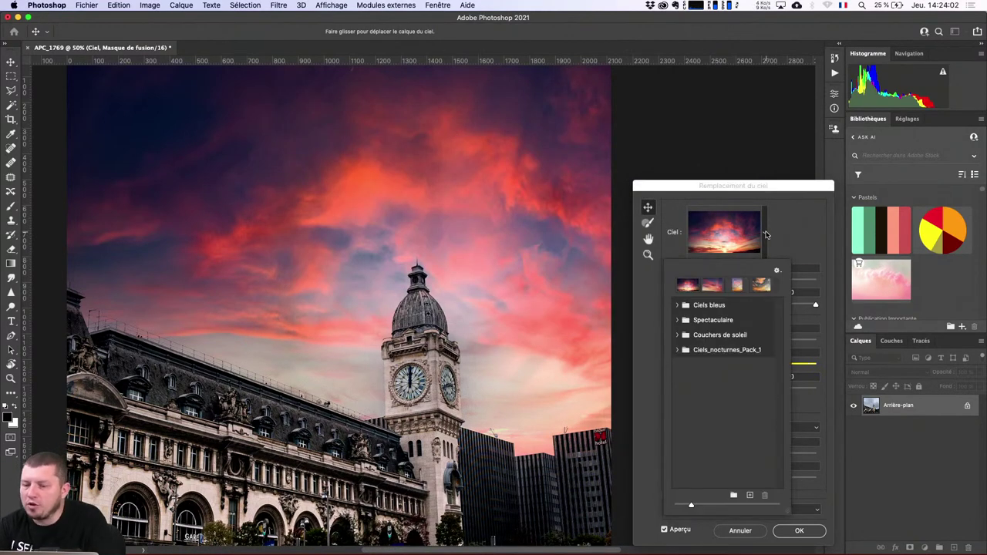
{"action": "left_click", "coordinate": [677, 350]}
{"action": "left_click", "coordinate": [706, 377]}
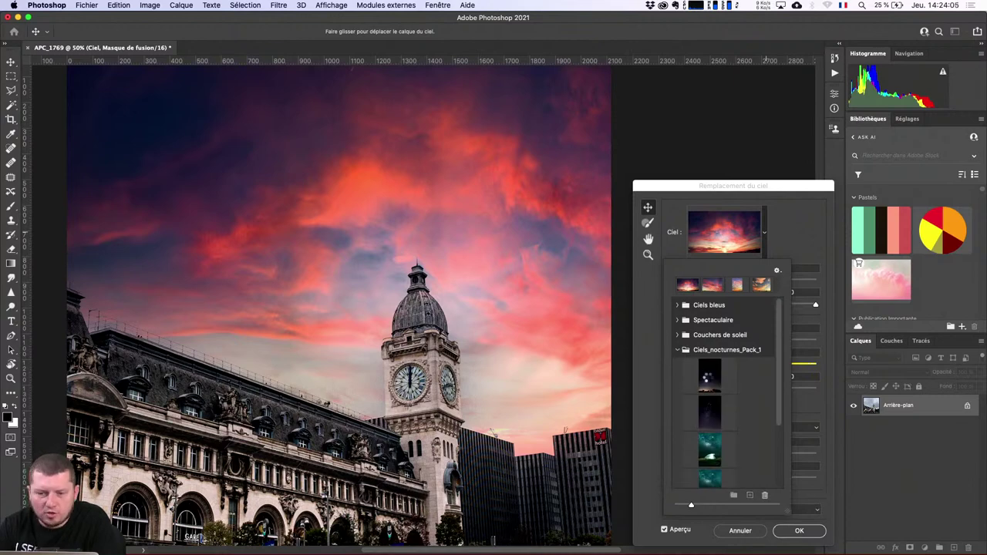
{"action": "left_click", "coordinate": [708, 380]}
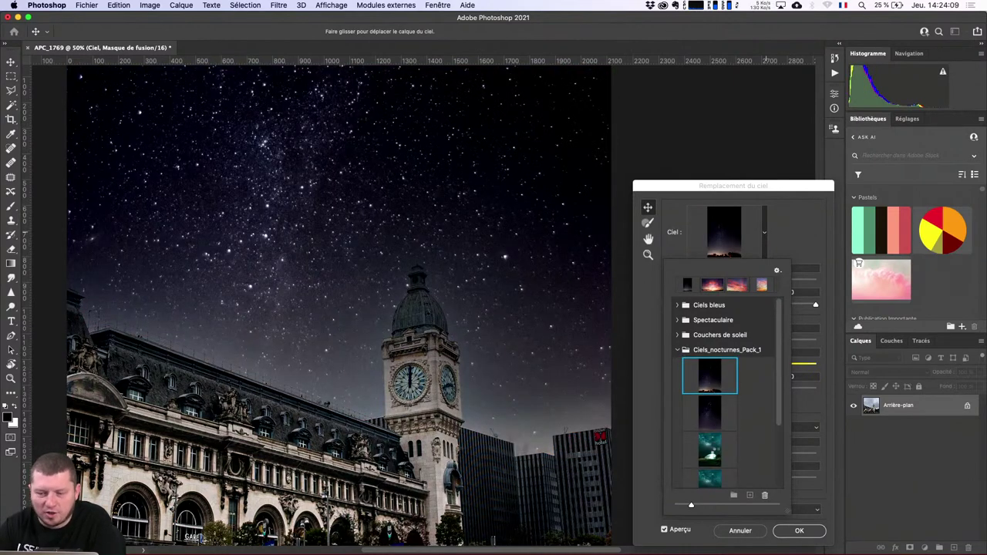
{"action": "left_click", "coordinate": [709, 413]}
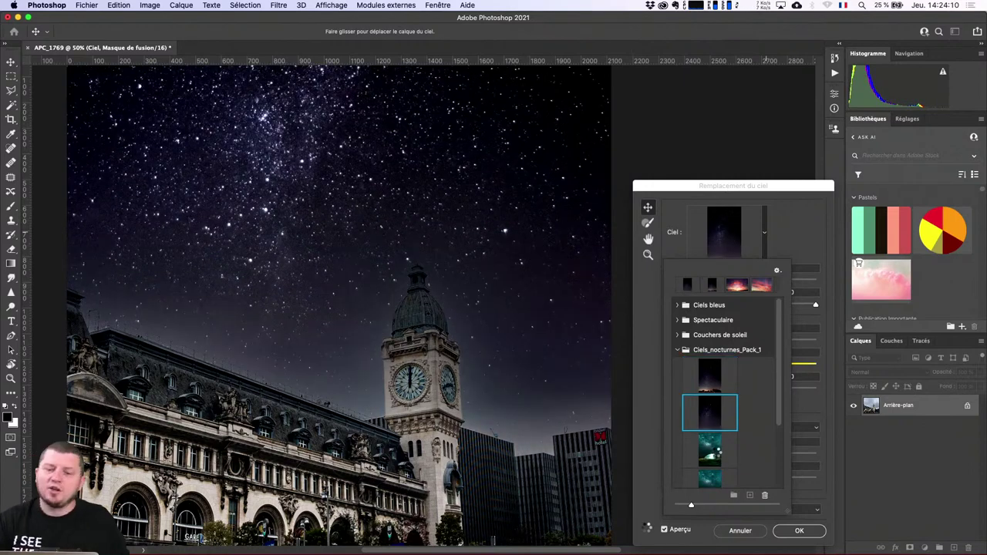
{"action": "left_click", "coordinate": [709, 453]}
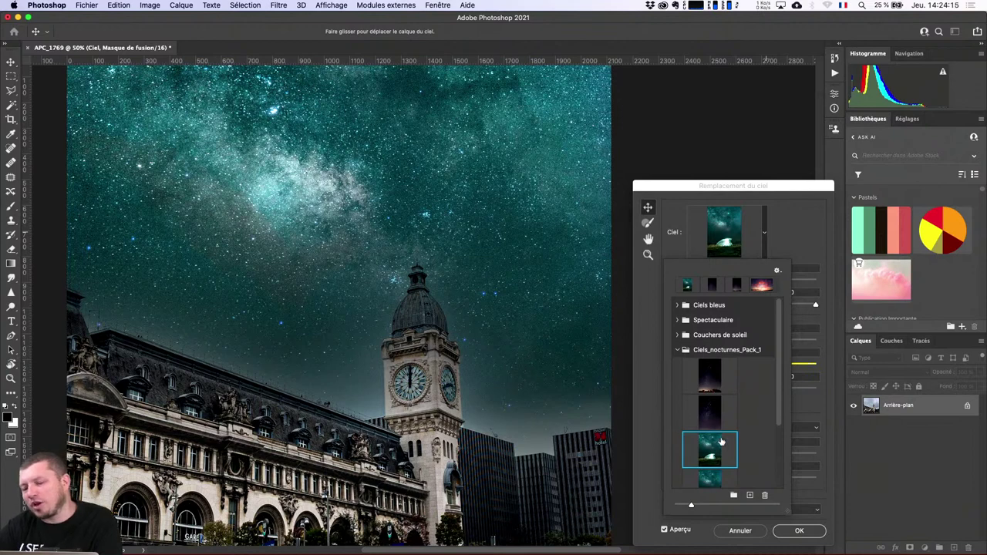
{"action": "scroll", "coordinate": [727, 448], "scroll_direction": "down", "scroll_amount": 2}
{"action": "scroll", "coordinate": [729, 448], "scroll_direction": "down", "scroll_amount": 3}
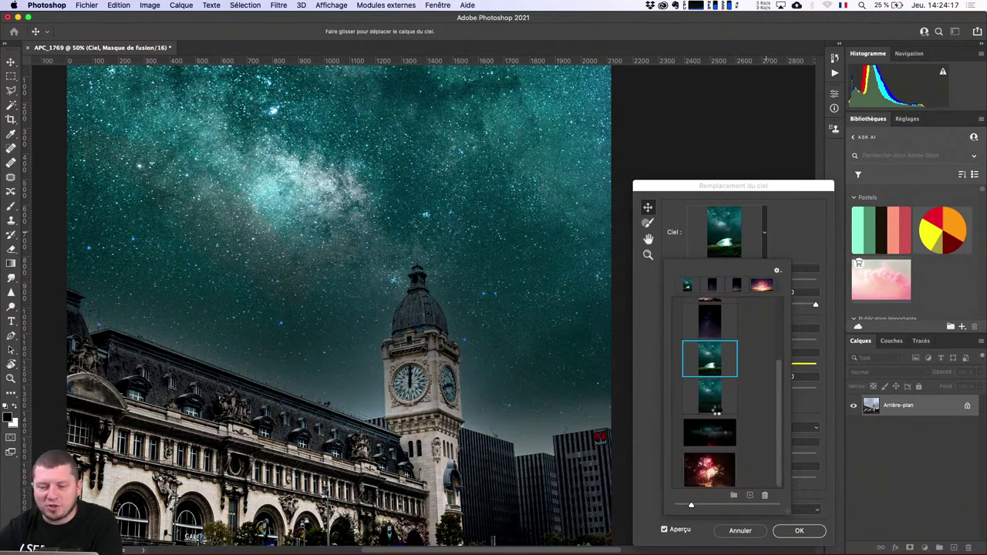
{"action": "left_click", "coordinate": [719, 392]}
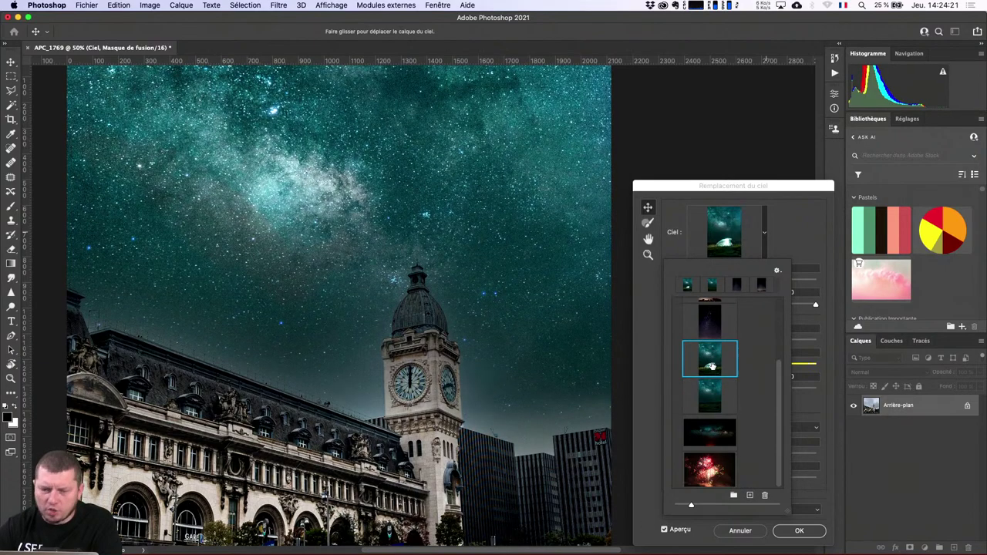
{"action": "left_click_drag", "start_coordinate": [429, 244], "coordinate": [423, 235]}
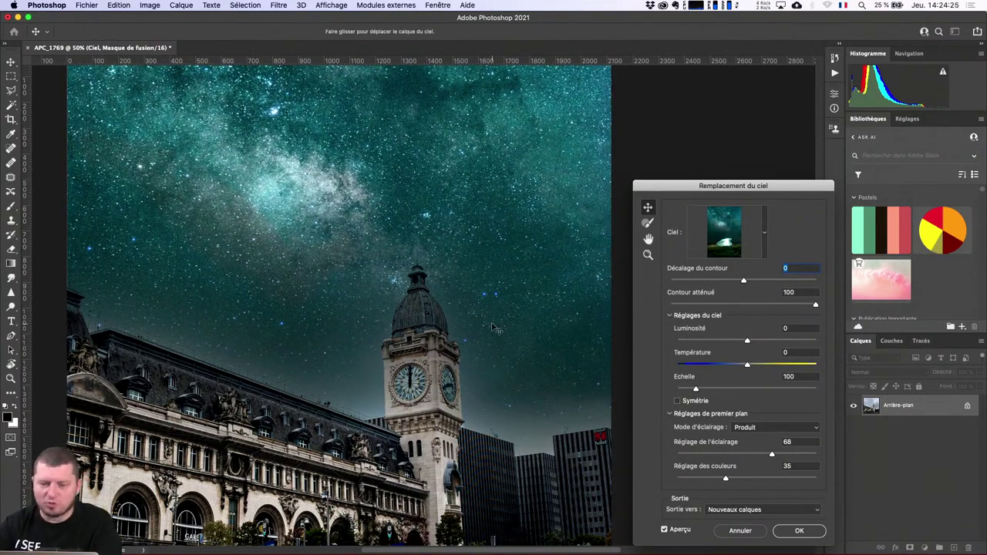
Step: Reduce Contour atténué to 9 and set Décalage du contour to 0
{"action": "scroll", "coordinate": [569, 429], "scroll_direction": "down", "scroll_amount": 3}
{"action": "scroll", "coordinate": [569, 429], "scroll_direction": "down", "scroll_amount": 2}
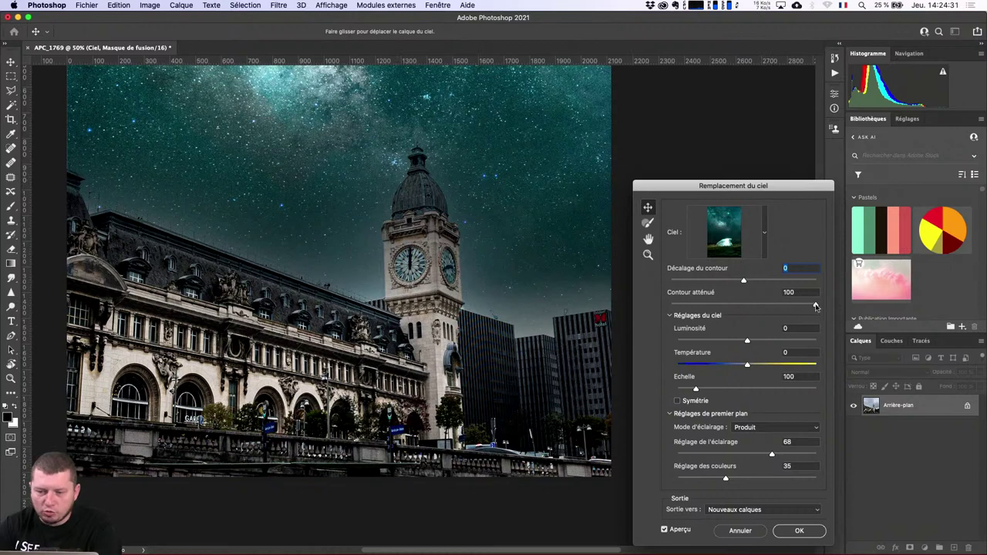
{"action": "left_click_drag", "start_coordinate": [817, 305], "coordinate": [743, 306]}
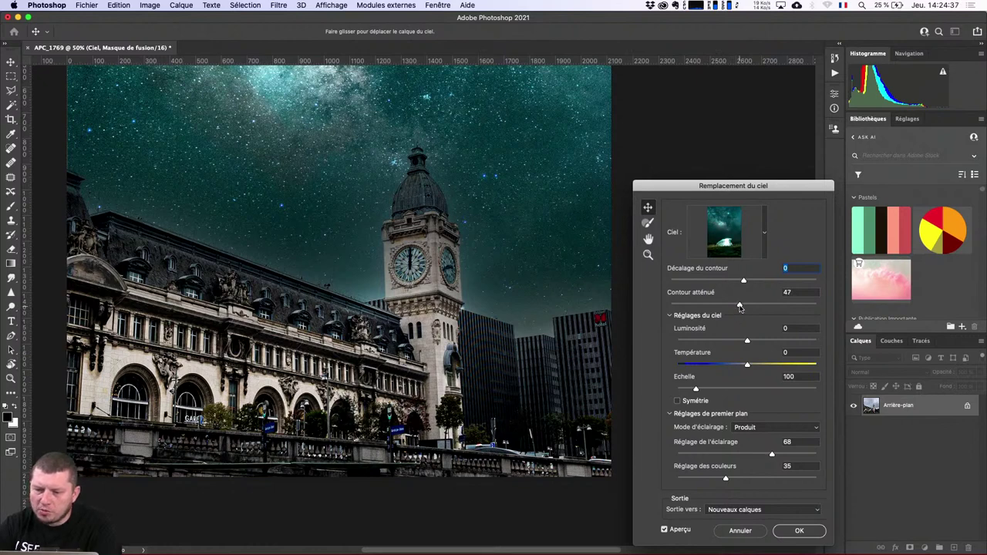
{"action": "left_click_drag", "start_coordinate": [740, 306], "coordinate": [672, 303]}
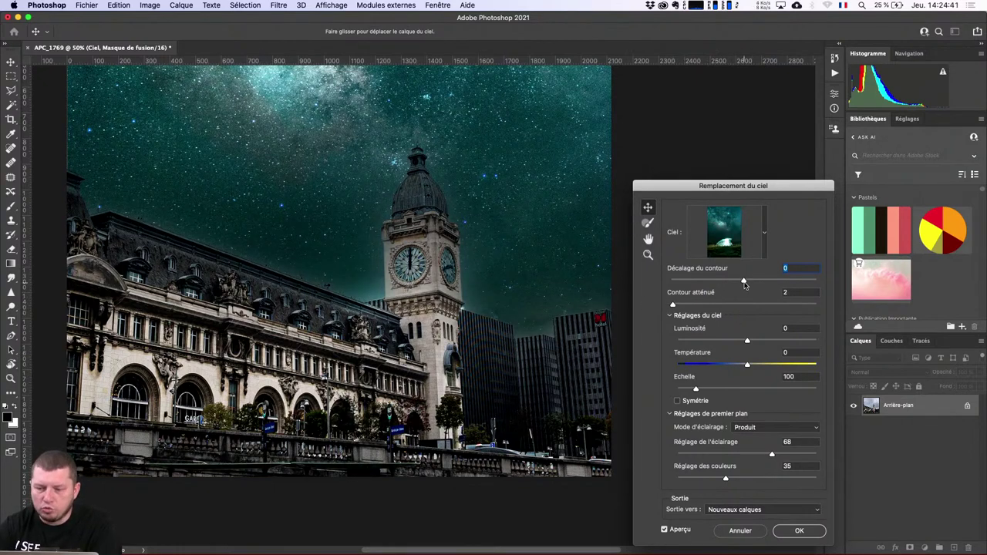
{"action": "left_click_drag", "start_coordinate": [785, 283], "coordinate": [789, 283]}
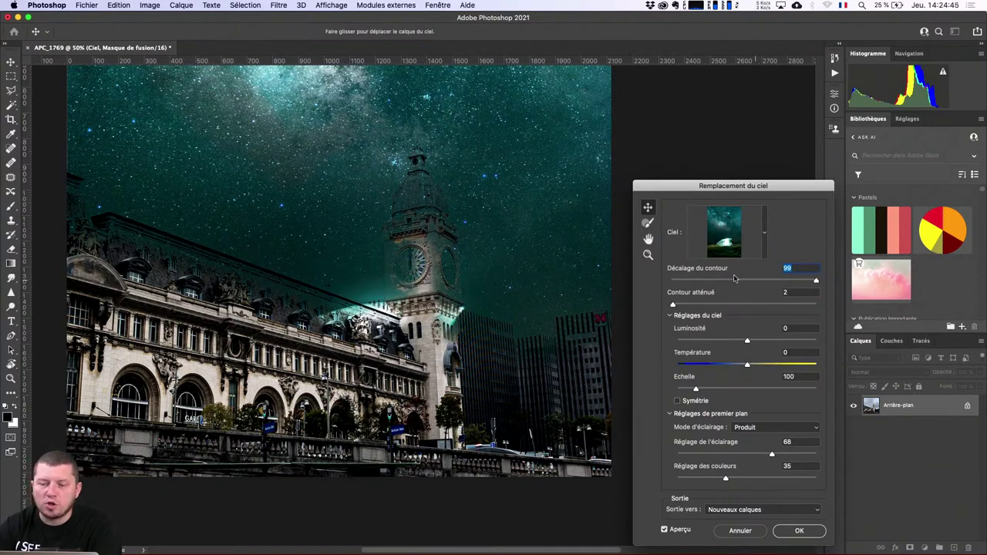
{"action": "left_click_drag", "start_coordinate": [704, 281], "coordinate": [731, 281]}
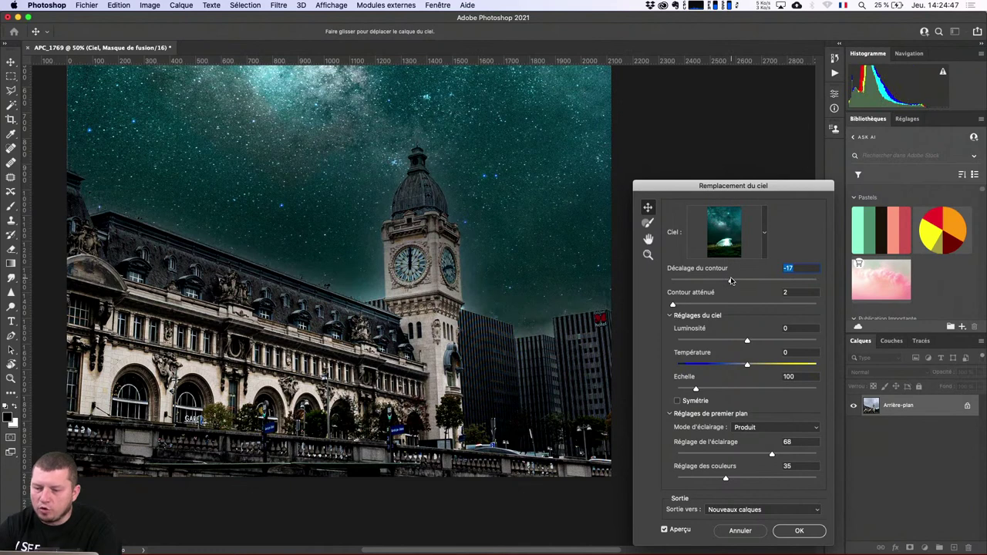
{"action": "type", "text": "0"}
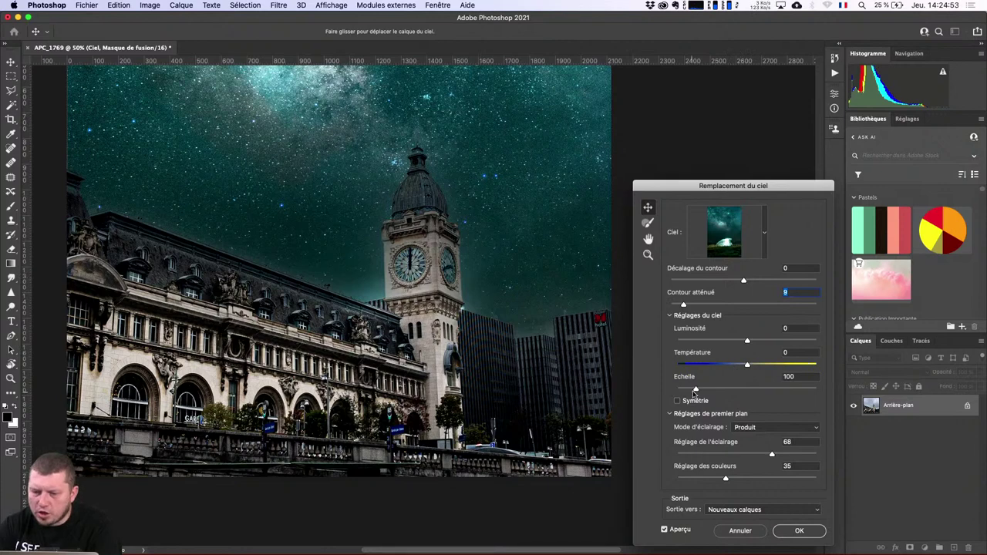
Step: Scale the sky to 103 and set foreground lighting to Superposition at 74
{"action": "left_click_drag", "start_coordinate": [692, 391], "coordinate": [694, 391]}
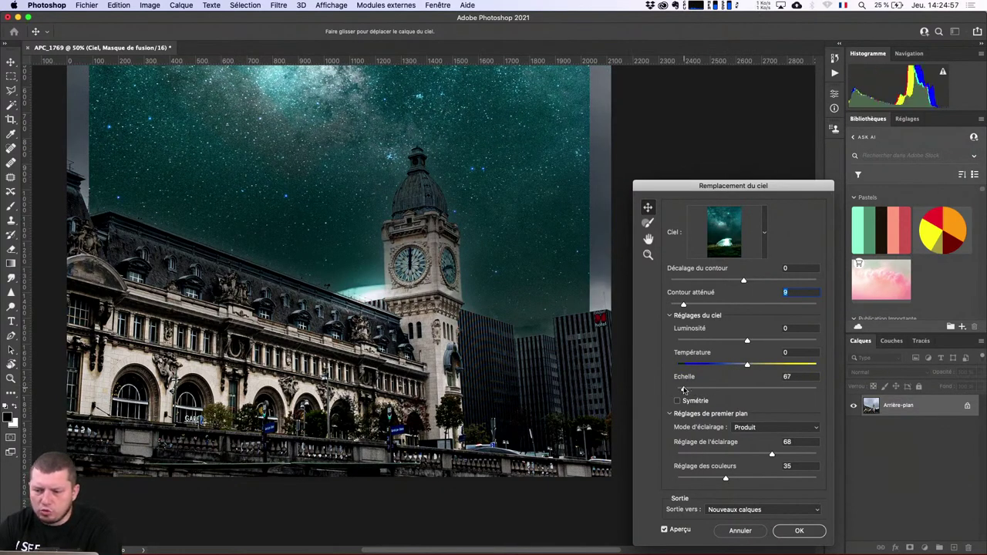
{"action": "left_click_drag", "start_coordinate": [685, 390], "coordinate": [698, 389]}
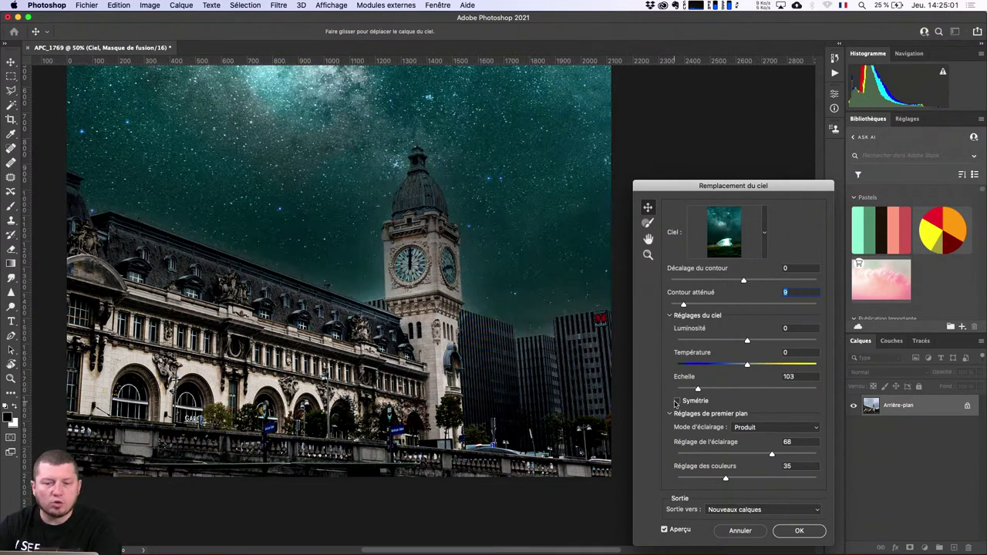
{"action": "left_click", "coordinate": [677, 401]}
{"action": "left_click", "coordinate": [676, 401]}
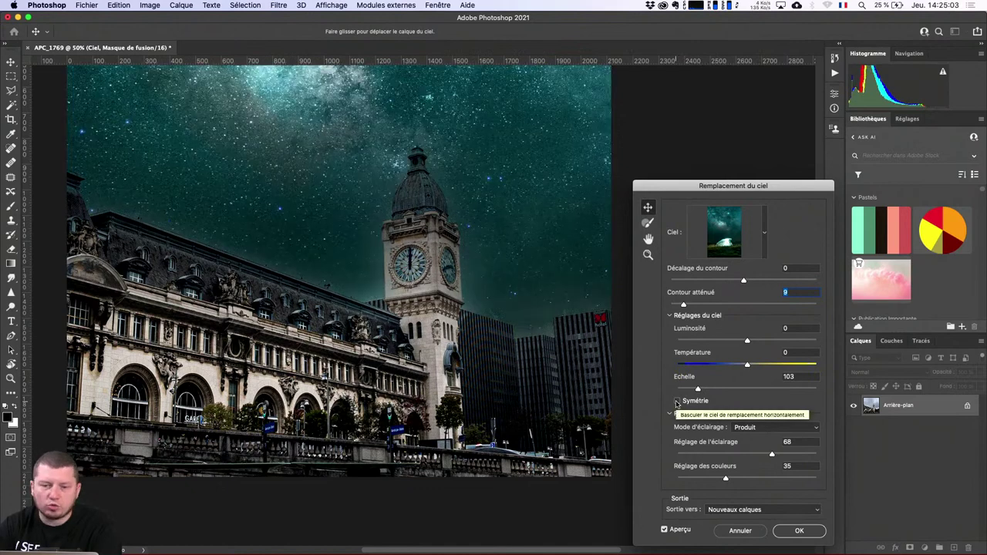
{"action": "left_click", "coordinate": [771, 428]}
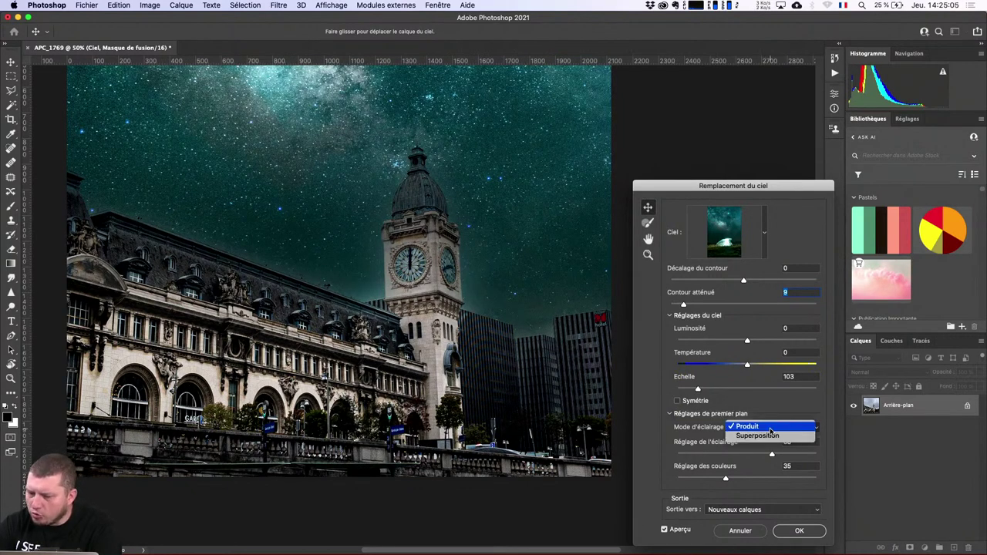
{"action": "left_click", "coordinate": [768, 438]}
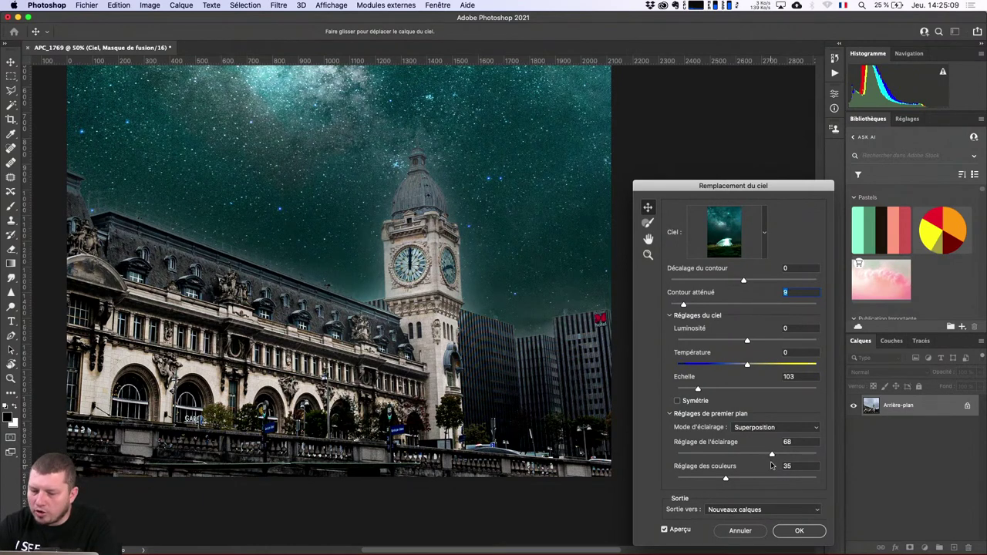
{"action": "mouse_move", "coordinate": [771, 455]}
{"action": "left_mouse_down"}
{"action": "mouse_move", "coordinate": [730, 457]}
{"action": "mouse_move", "coordinate": [781, 452]}
{"action": "left_mouse_up"}
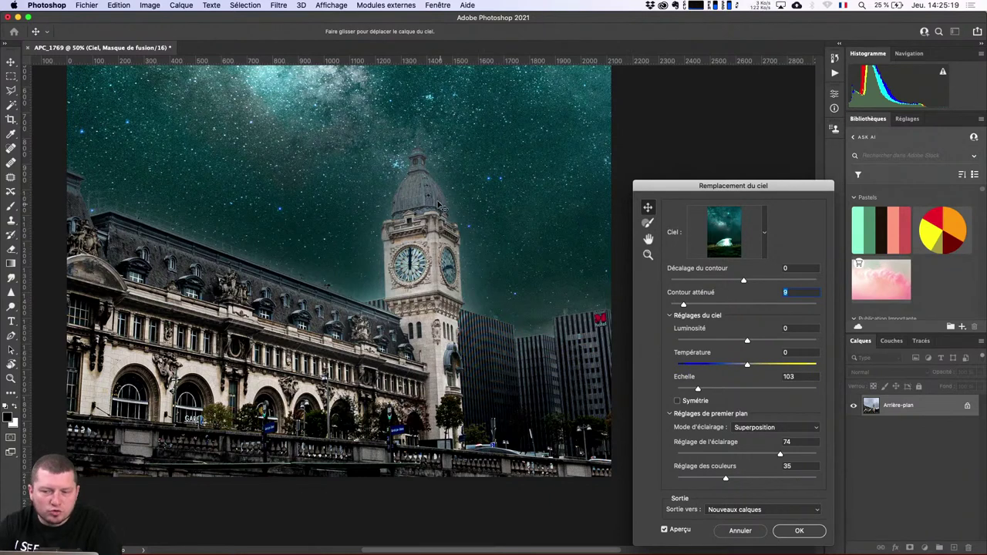
Step: Switch to the sky brush in Alt mode and zoom to 200% on the clock tower
{"action": "left_click", "coordinate": [648, 223]}
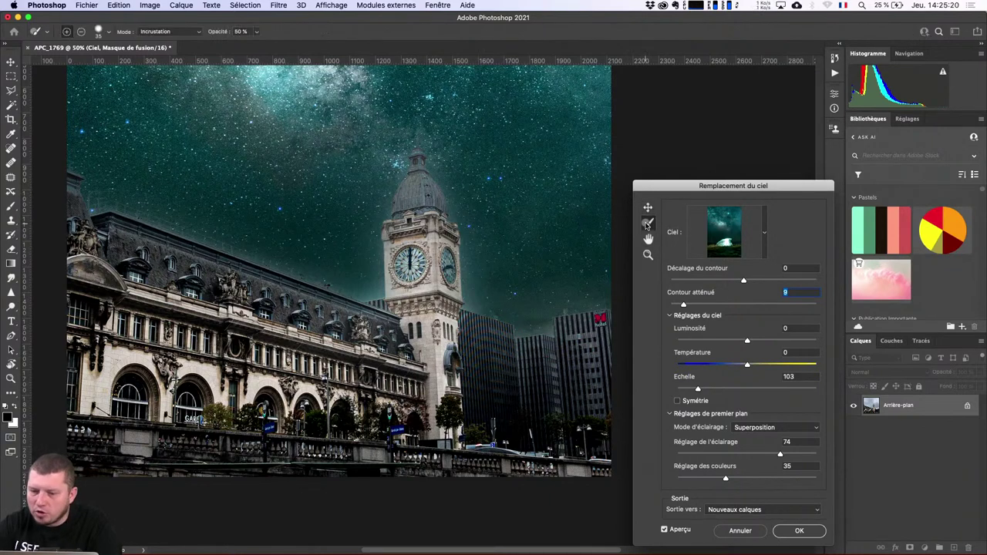
{"action": "left_click", "coordinate": [415, 200]}
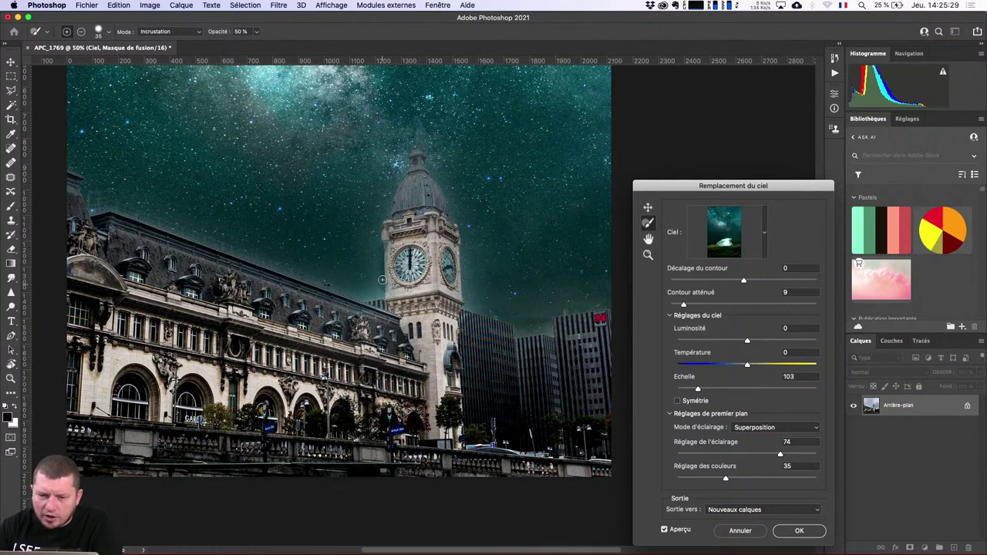
{"action": "key", "text": "alt"}
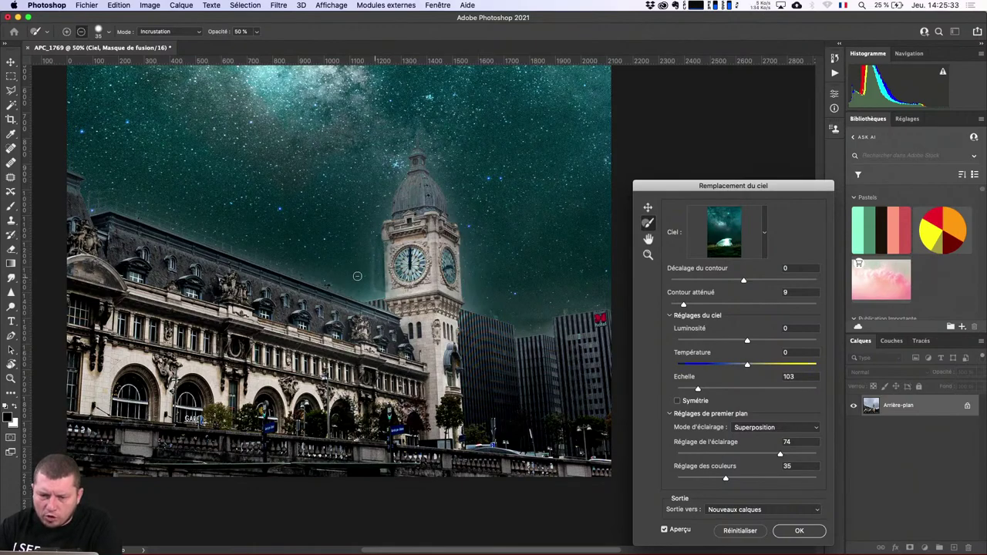
{"action": "key", "text": "ctrl+plus"}
{"action": "key", "text": "ctrl+plus"}
{"action": "key", "text": "ctrl+plus"}
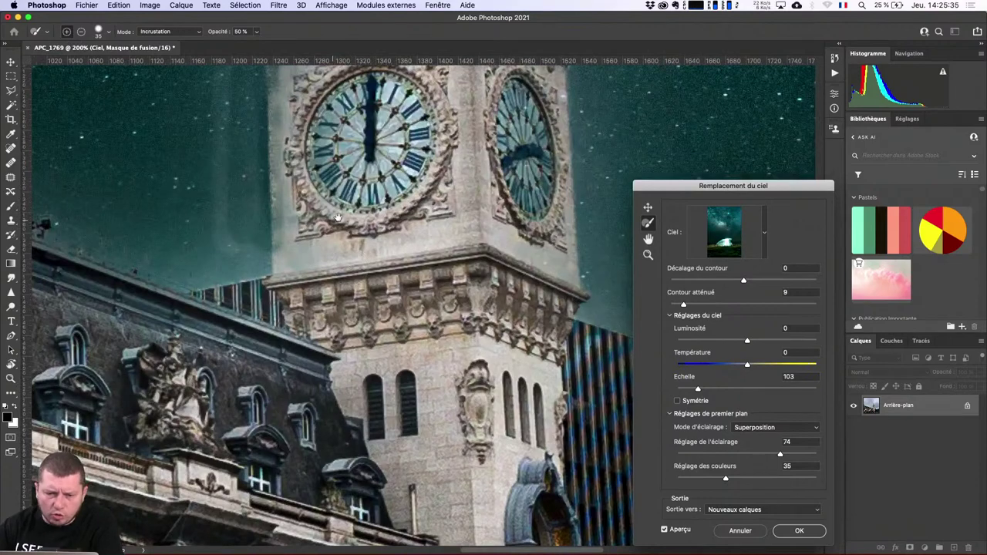
{"action": "left_click_drag", "start_coordinate": [337, 216], "coordinate": [340, 349]}
{"action": "key", "text": "alt"}
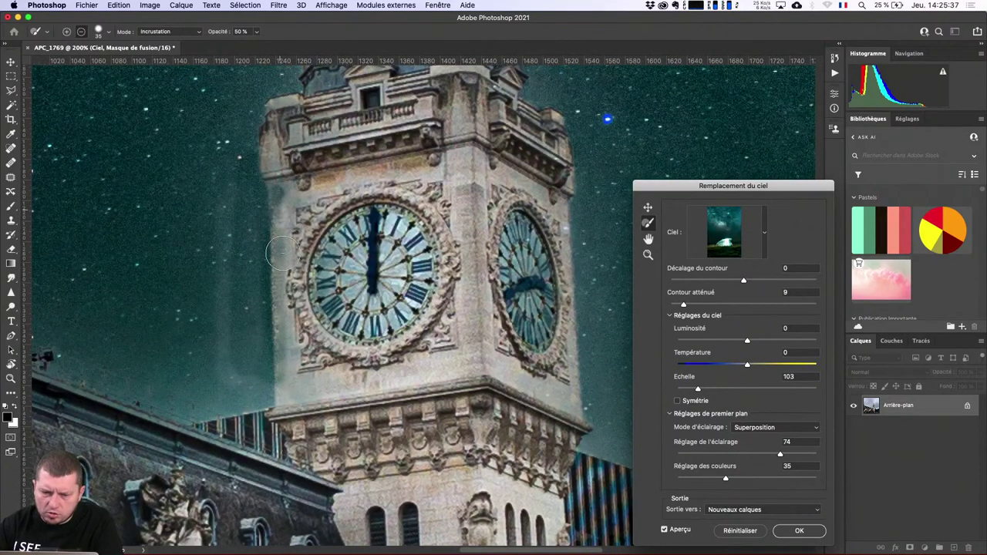
Step: Brush the sky mask along the tower's left edge, cornice and dome, then zoom back out
{"action": "mouse_move", "coordinate": [282, 252]}
{"action": "left_mouse_down"}
{"action": "mouse_move", "coordinate": [316, 266]}
{"action": "mouse_move", "coordinate": [274, 363]}
{"action": "left_mouse_up"}
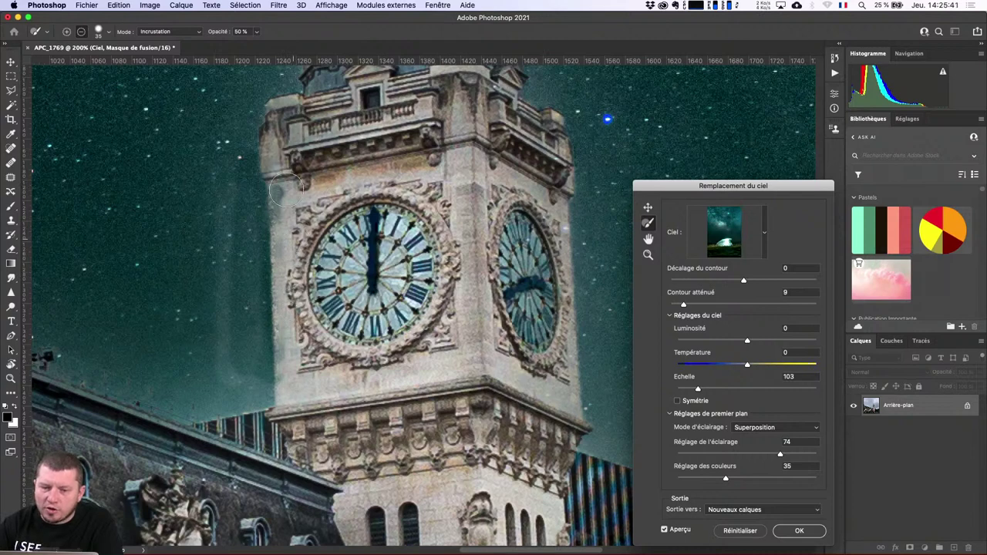
{"action": "mouse_move", "coordinate": [287, 187]}
{"action": "left_mouse_down"}
{"action": "mouse_move", "coordinate": [238, 159]}
{"action": "mouse_move", "coordinate": [236, 335]}
{"action": "left_mouse_up"}
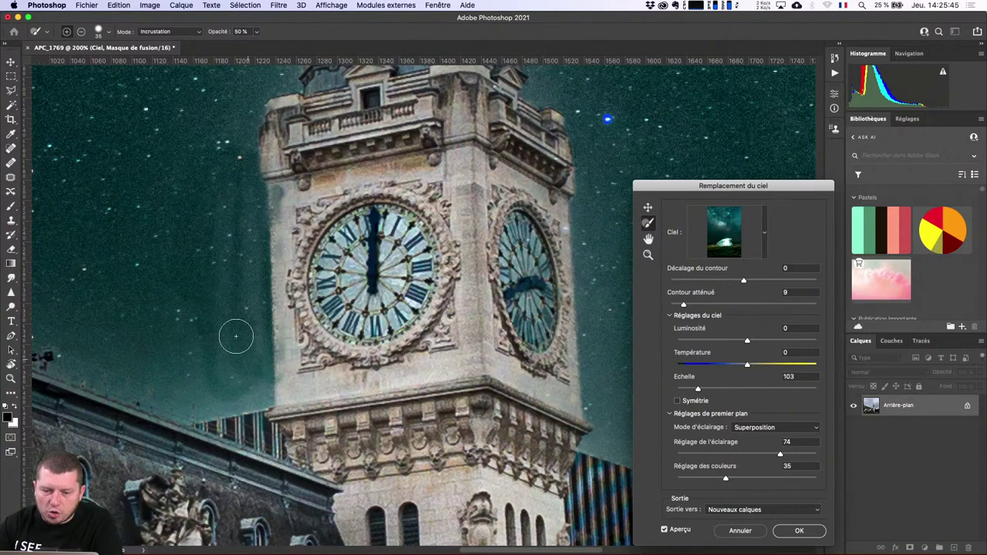
{"action": "left_click_drag", "start_coordinate": [320, 196], "coordinate": [363, 386]}
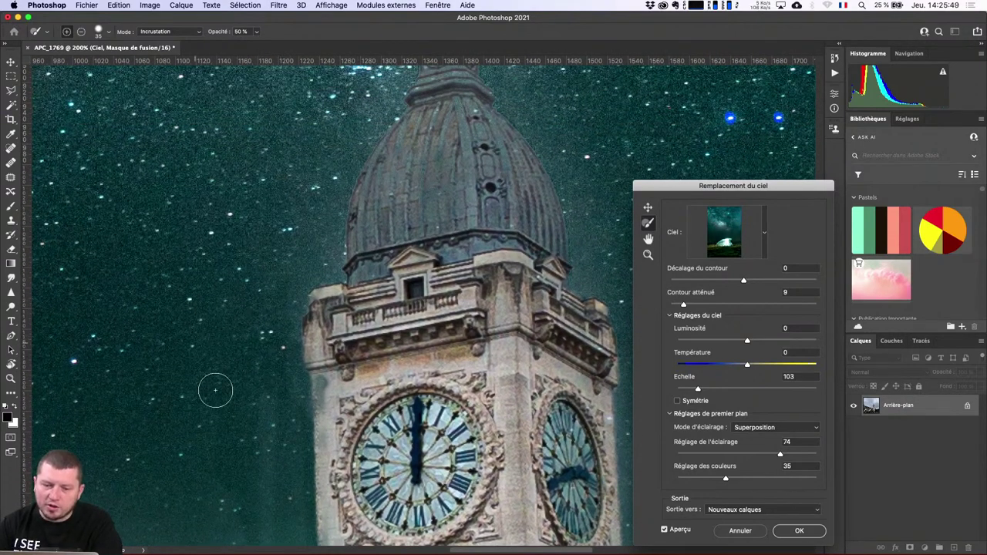
{"action": "key", "text": "alt"}
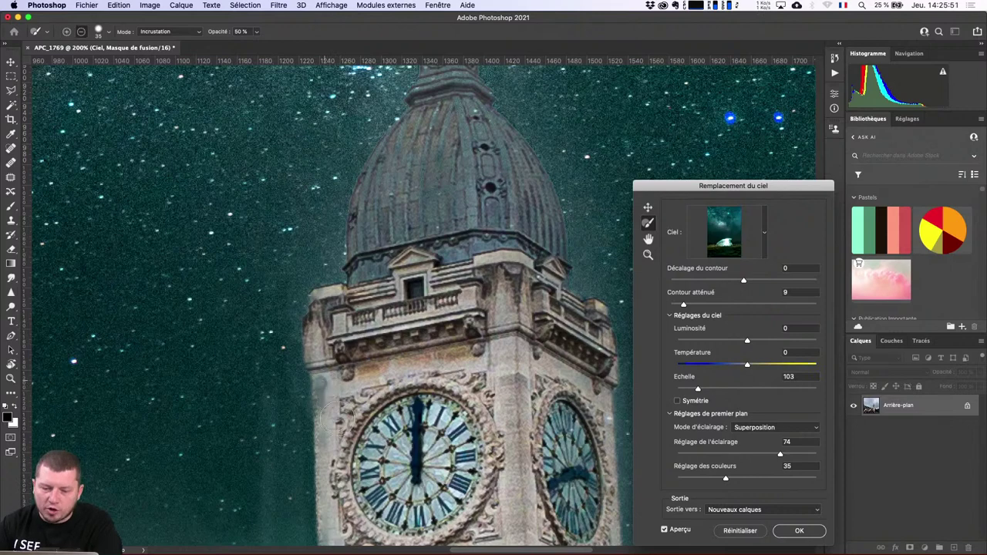
{"action": "mouse_move", "coordinate": [337, 416]}
{"action": "left_mouse_down"}
{"action": "mouse_move", "coordinate": [348, 351]}
{"action": "mouse_move", "coordinate": [346, 373]}
{"action": "left_mouse_up"}
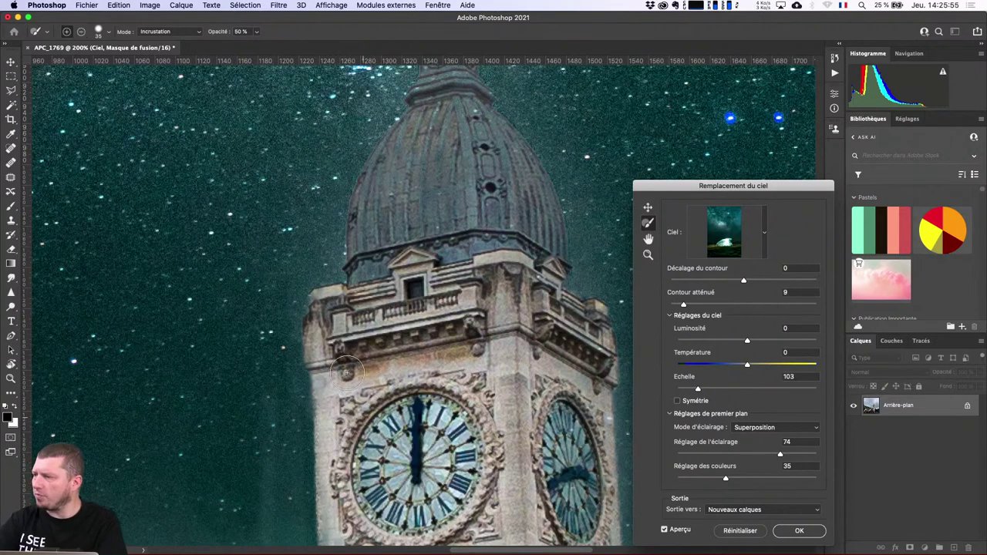
{"action": "key", "text": "super+minus"}
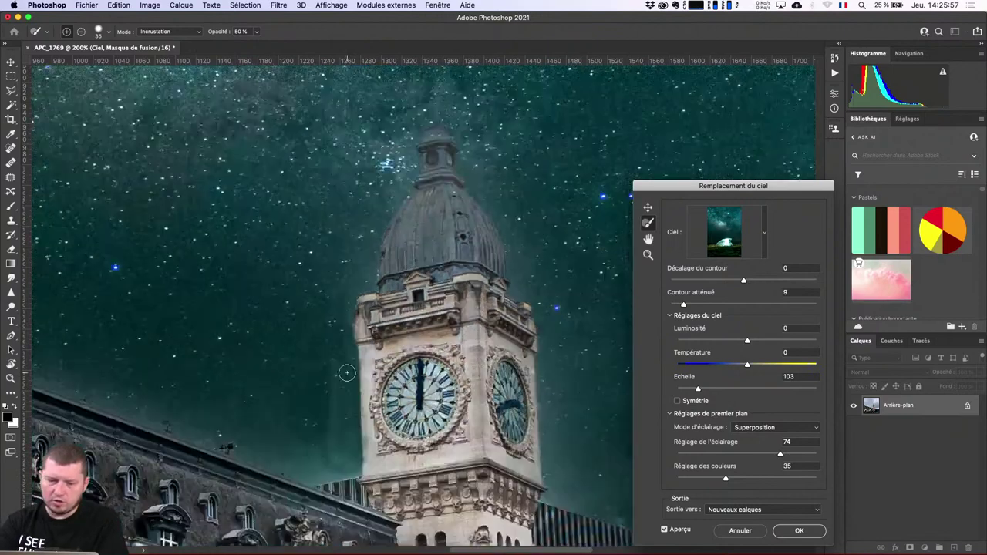
{"action": "key", "text": "super+minus"}
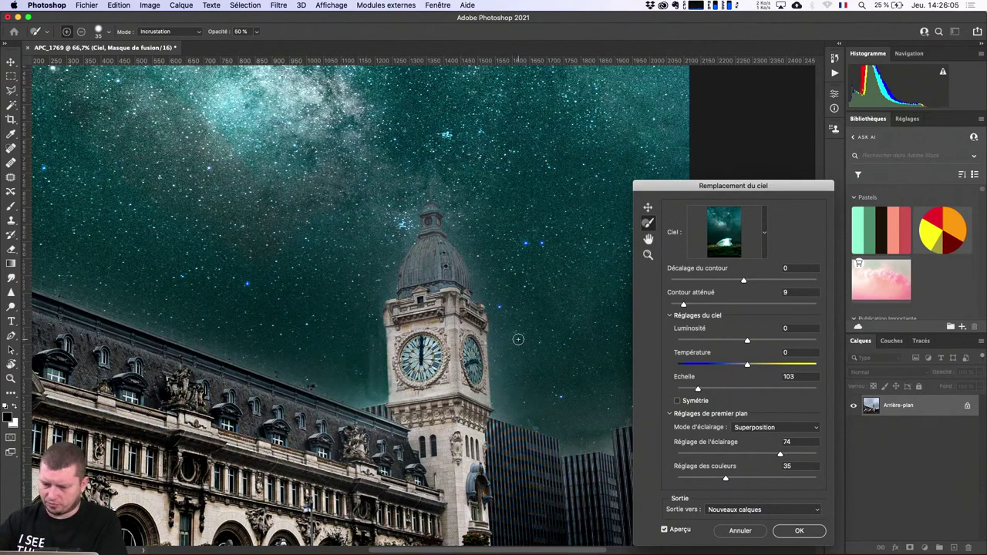
{"action": "key", "text": "super+minus"}
{"action": "key", "text": "super+minus"}
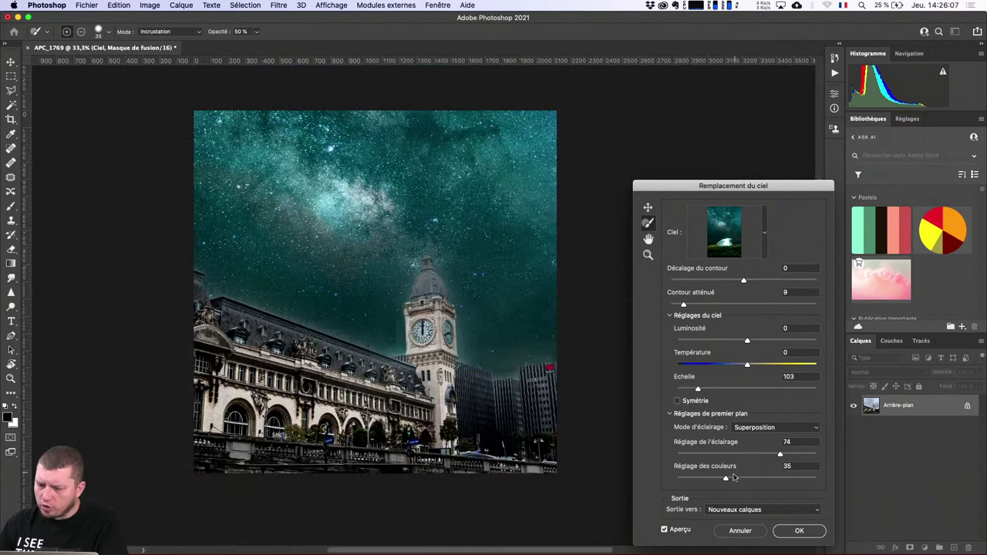
Step: Raise Réglage des couleurs to 91, keep output as new layers, and apply
{"action": "left_click_drag", "start_coordinate": [762, 481], "coordinate": [804, 494]}
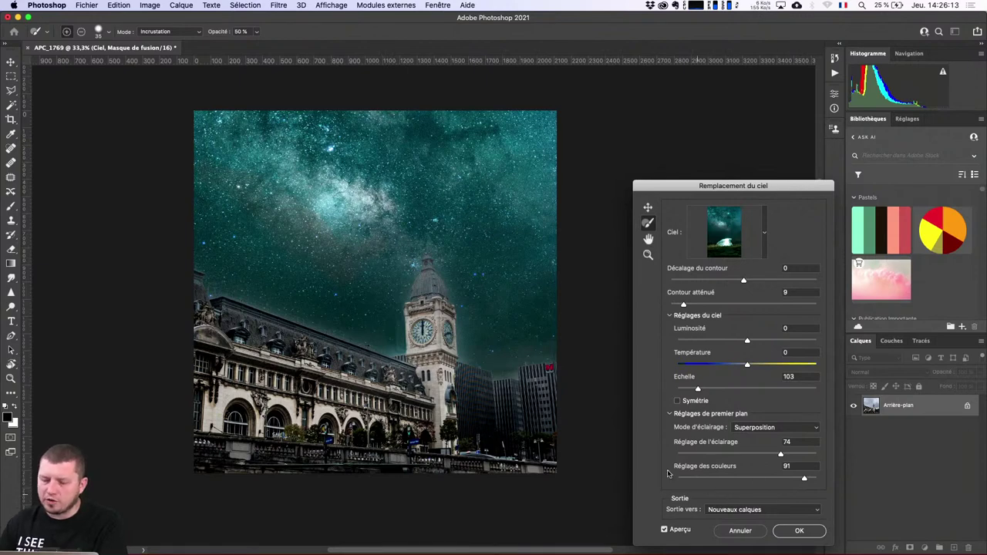
{"action": "left_click", "coordinate": [725, 510]}
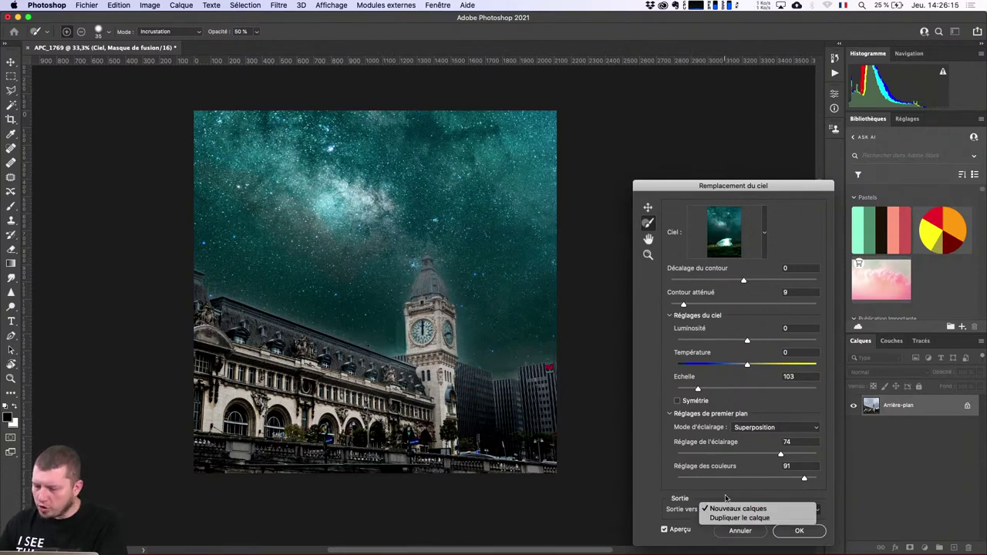
{"action": "left_click", "coordinate": [738, 508]}
{"action": "left_click", "coordinate": [799, 531]}
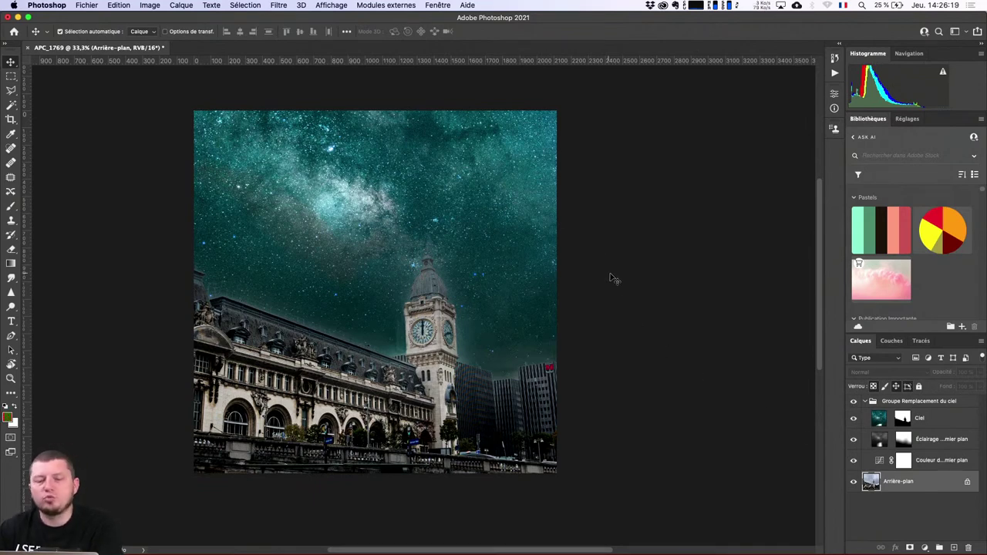
Step: Toggle the Ciel layer on and off to compare, then zoom in on the clock tower
{"action": "left_click", "coordinate": [854, 418]}
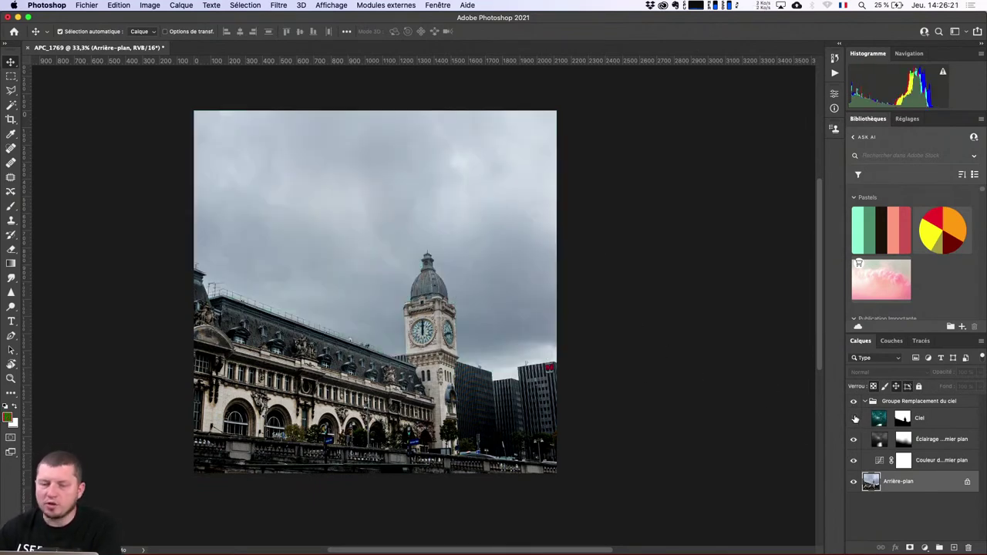
{"action": "left_click", "coordinate": [854, 418]}
{"action": "left_click", "coordinate": [854, 418]}
{"action": "left_click", "coordinate": [854, 418]}
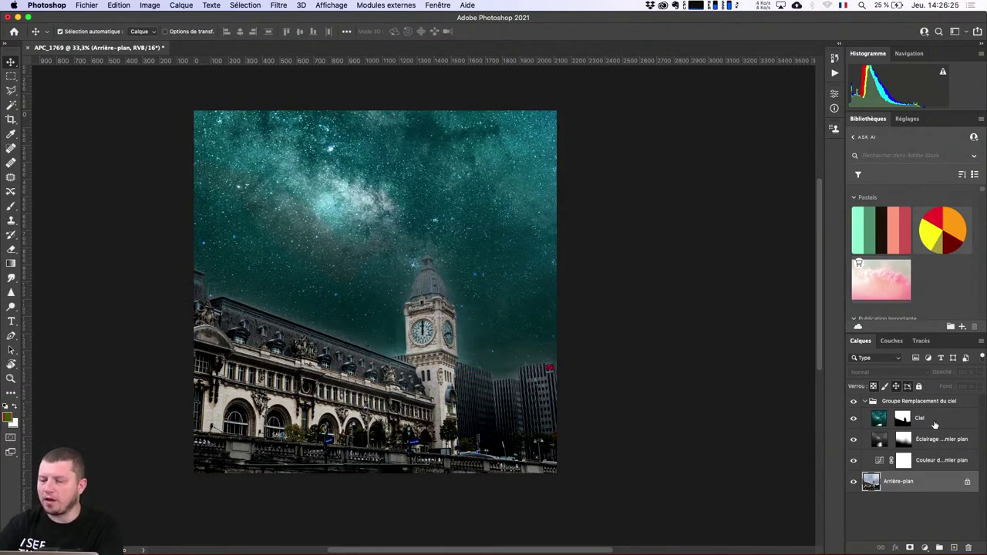
{"action": "key", "text": "super+1"}
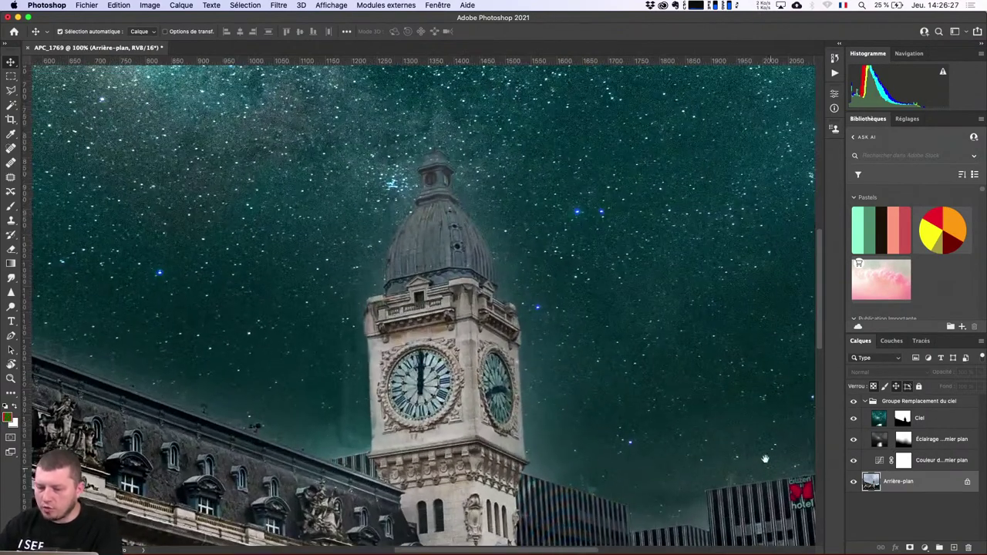
{"action": "scroll", "coordinate": [763, 416], "scroll_direction": "right", "scroll_amount": 3}
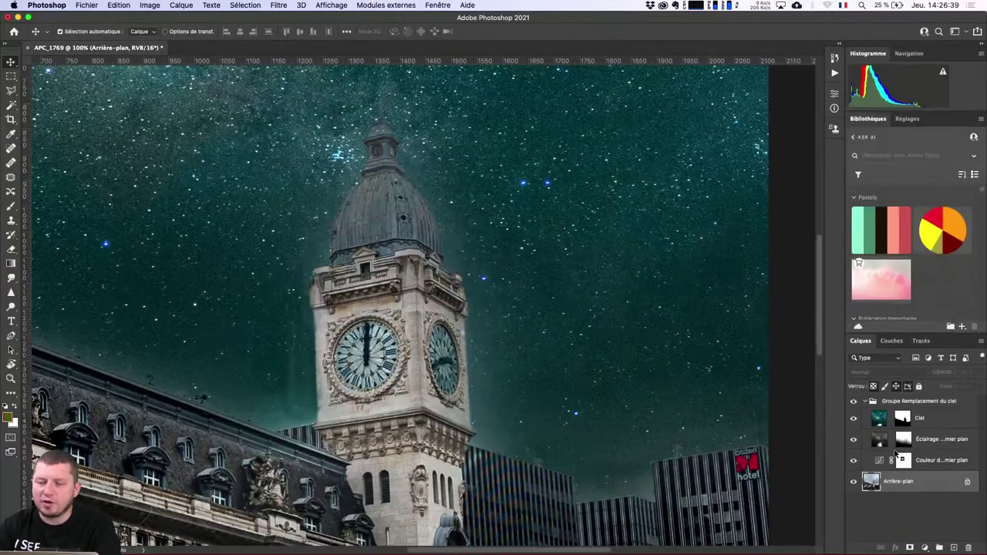
{"action": "left_click_drag", "start_coordinate": [651, 401], "coordinate": [788, 345]}
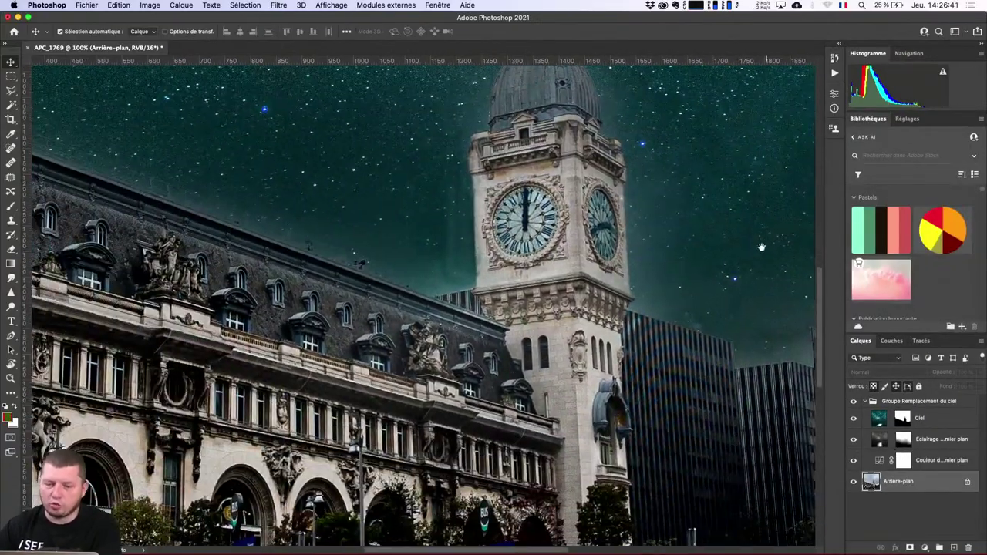
Step: Toggle the foreground colour layer on and off to compare, leaving it visible
{"action": "left_click", "coordinate": [853, 462]}
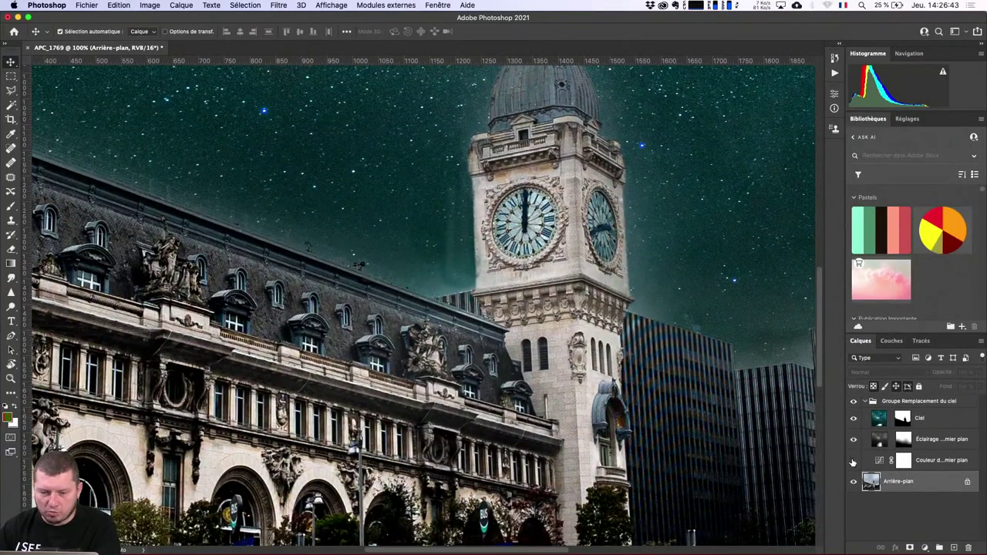
{"action": "left_click", "coordinate": [853, 461]}
{"action": "left_click", "coordinate": [853, 461]}
{"action": "left_click", "coordinate": [853, 462]}
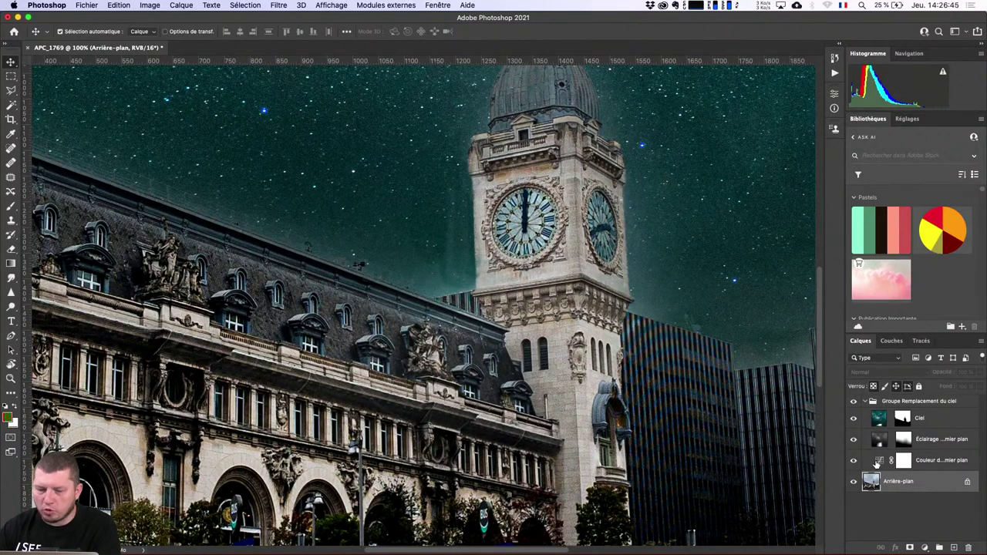
{"action": "left_click", "coordinate": [853, 461]}
{"action": "left_click", "coordinate": [853, 462]}
Step: Hide the Éclairage du premier plan layer and display its gradient mask alone
{"action": "left_click", "coordinate": [861, 441]}
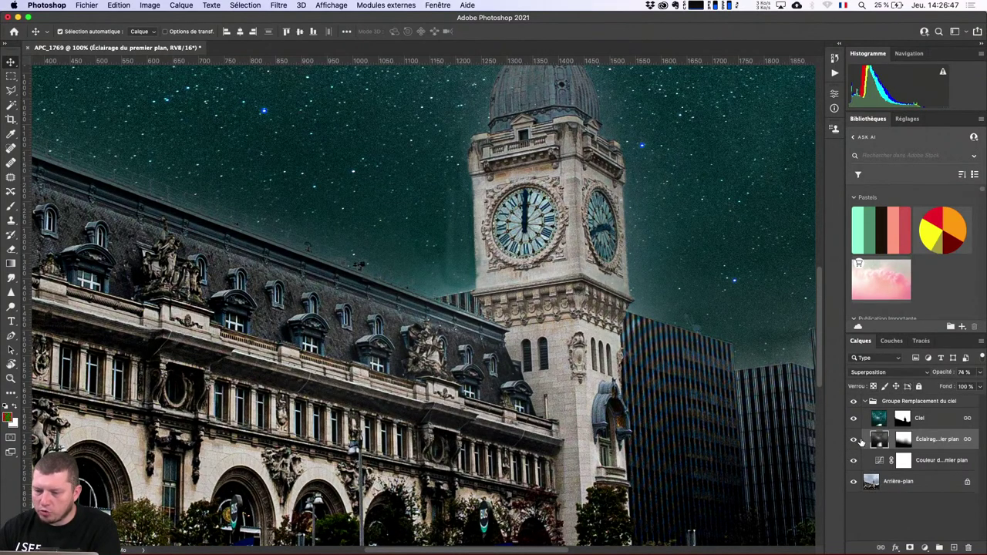
{"action": "left_click", "coordinate": [854, 440]}
{"action": "left_click", "coordinate": [853, 440]}
{"action": "left_click", "coordinate": [854, 441]}
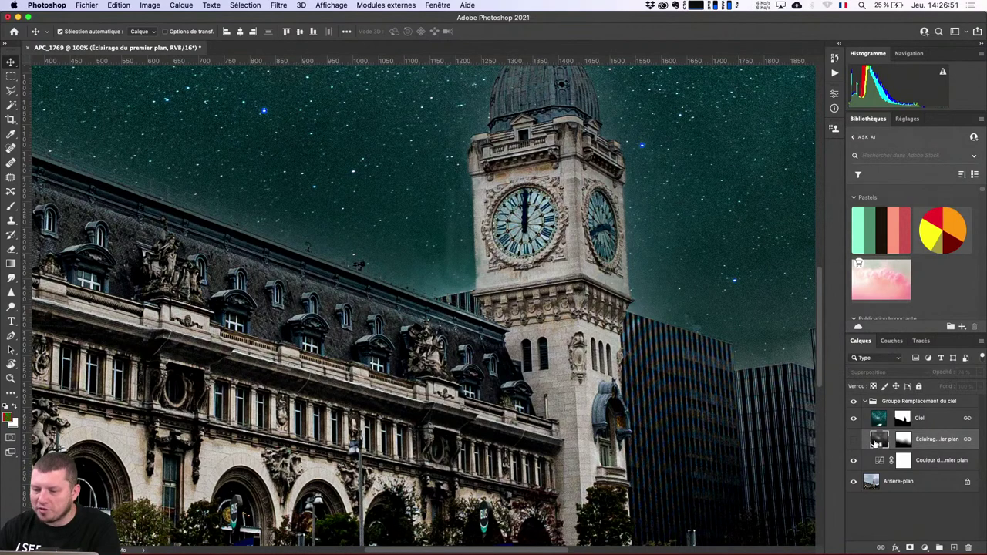
{"action": "double_click", "coordinate": [877, 443]}
{"action": "key", "text": "Escape"}
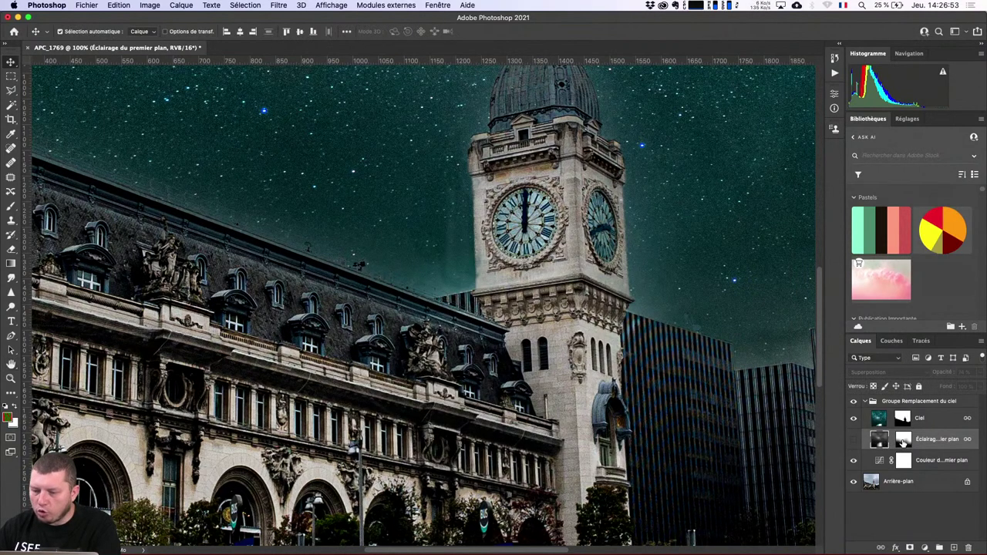
{"action": "left_click", "coordinate": [902, 439], "text": "alt"}
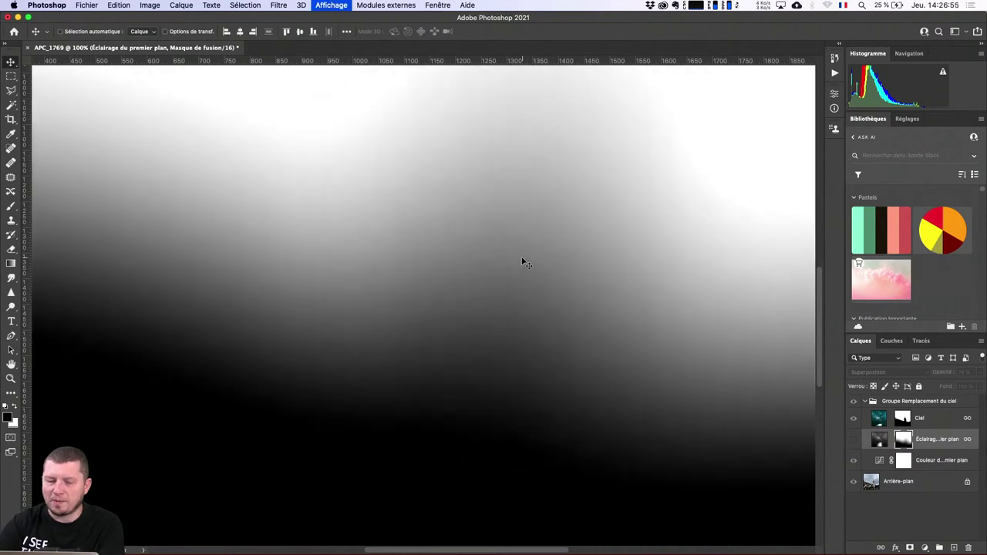
{"action": "key", "text": "super+minus"}
Step: Display the Ciel layer's mask alone, zoomed to 100% on the dome
{"action": "left_click", "coordinate": [904, 421], "text": "super"}
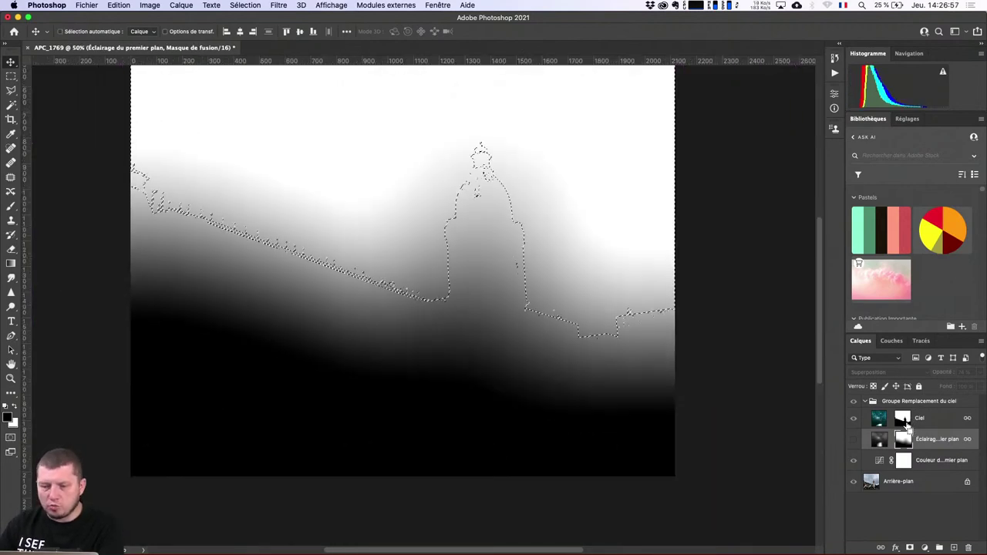
{"action": "left_click", "coordinate": [903, 421]}
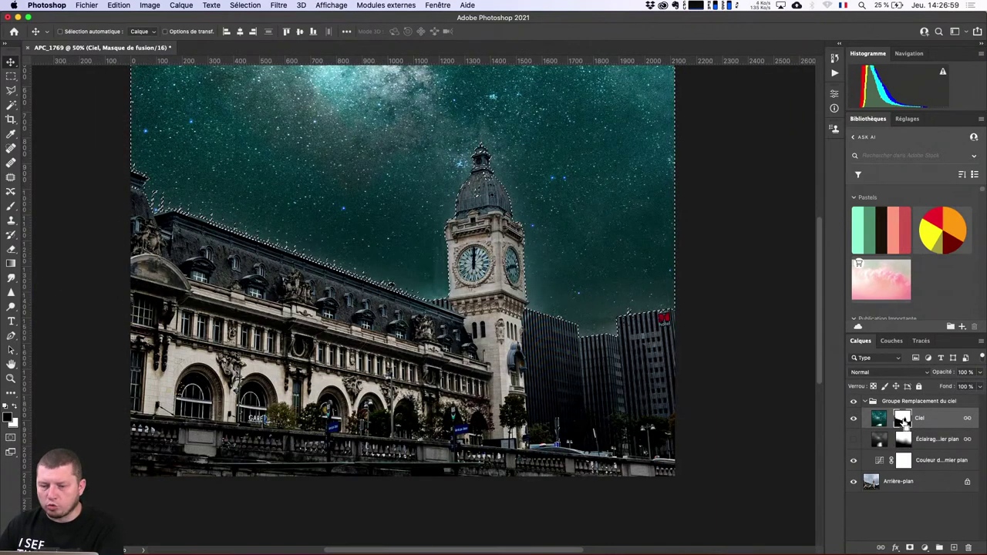
{"action": "left_click", "coordinate": [903, 421], "text": "alt"}
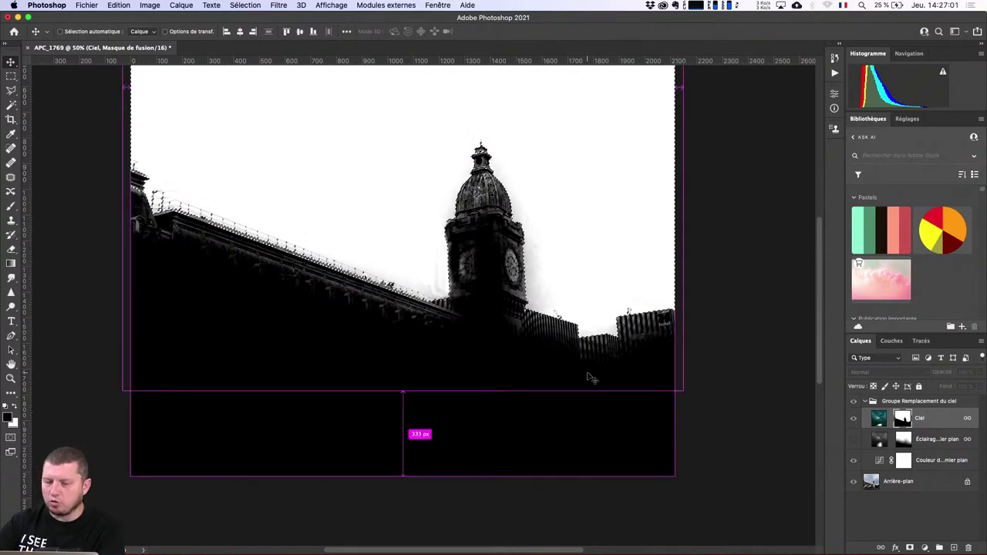
{"action": "key", "text": "super+plus"}
{"action": "key", "text": "super+plus"}
{"action": "mouse_move", "coordinate": [499, 376]}
{"action": "left_mouse_down"}
{"action": "mouse_move", "coordinate": [569, 430]}
{"action": "mouse_move", "coordinate": [430, 522]}
{"action": "left_mouse_up"}
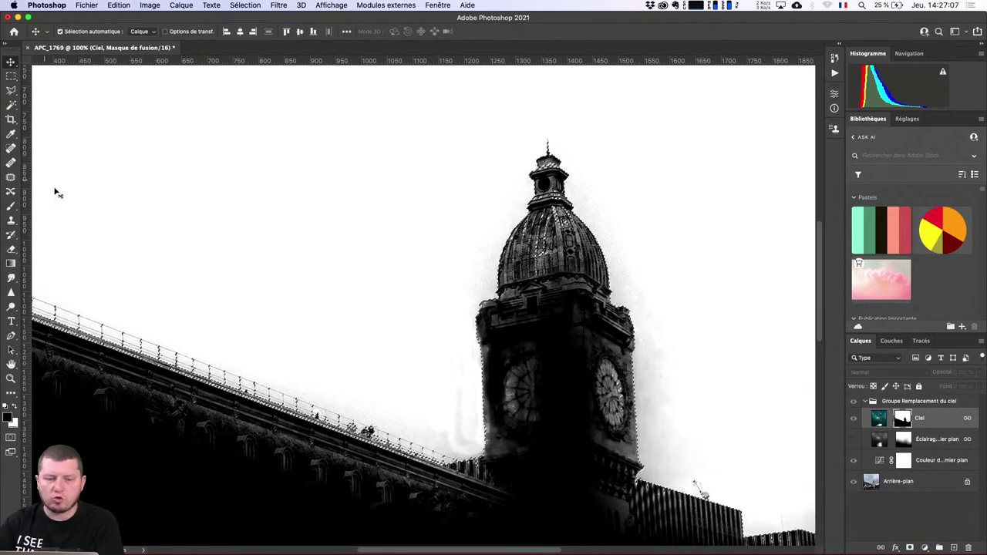
Step: Set up the Dodge tool with brush size 212, limited to Tons clairs (highlights)
{"action": "left_click", "coordinate": [11, 307]}
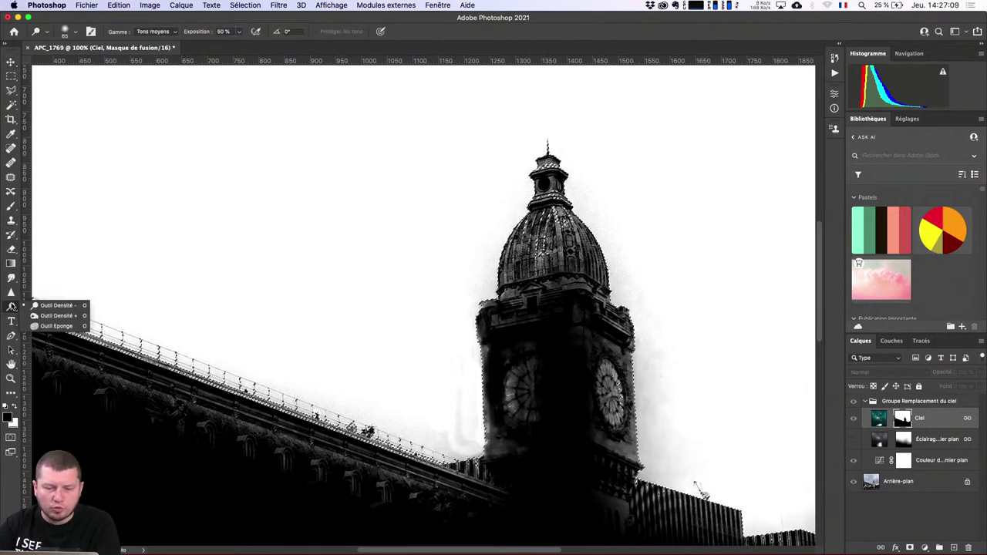
{"action": "left_click_drag", "start_coordinate": [434, 293], "coordinate": [463, 320]}
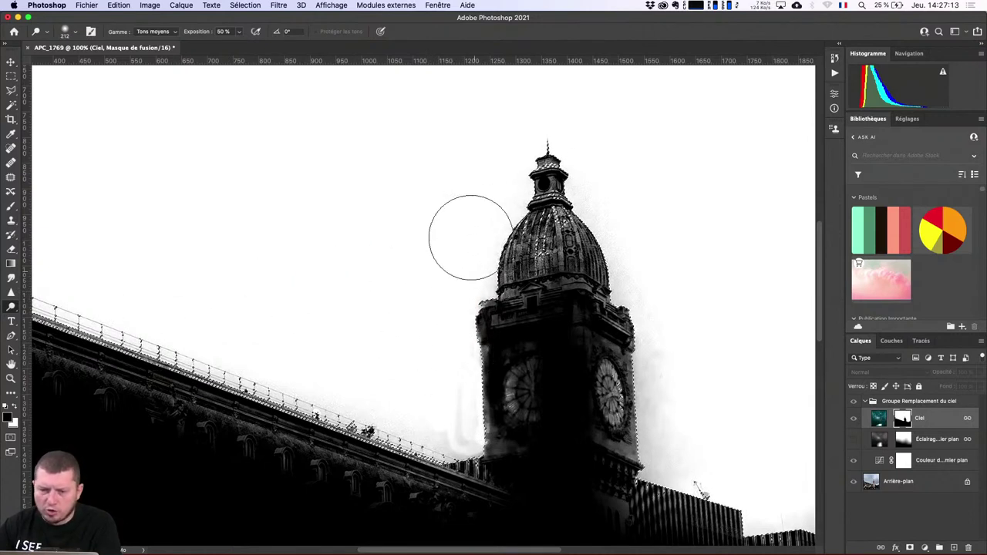
{"action": "left_click", "coordinate": [153, 31]}
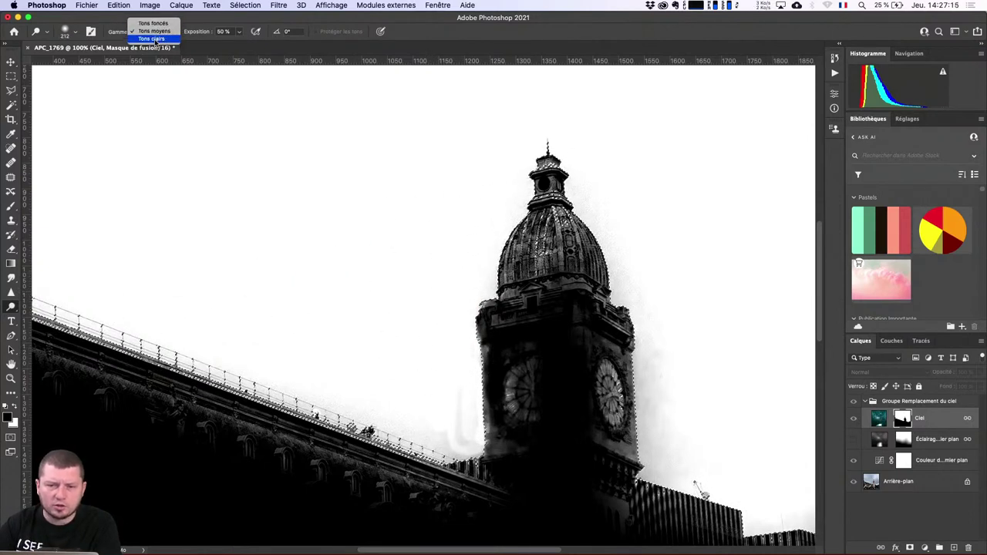
{"action": "left_click", "coordinate": [151, 39]}
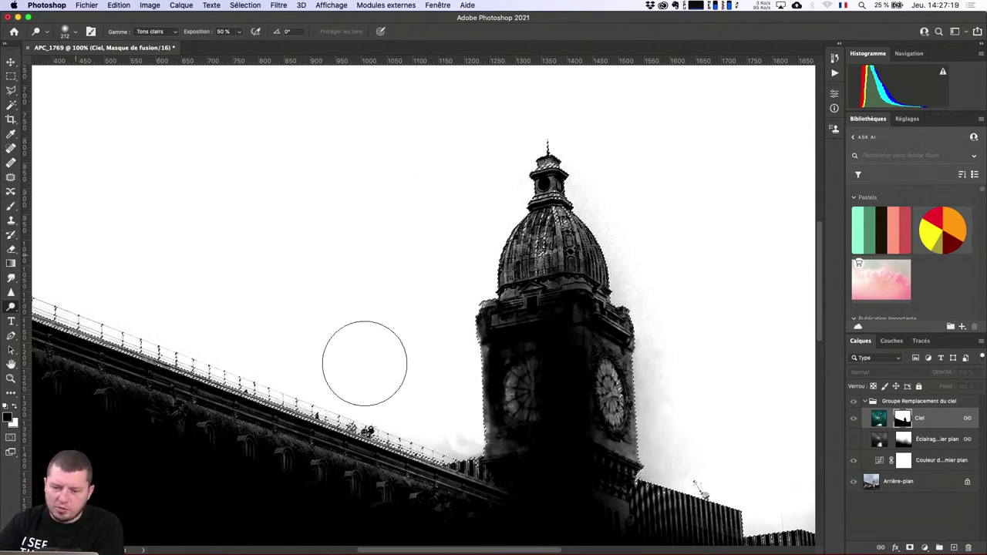
Step: Dodge the grey mask edges along the railing, tower sides and rooftops, then show the composite
{"action": "left_click_drag", "start_coordinate": [445, 420], "coordinate": [441, 407]}
{"action": "left_click_drag", "start_coordinate": [684, 313], "coordinate": [672, 412]}
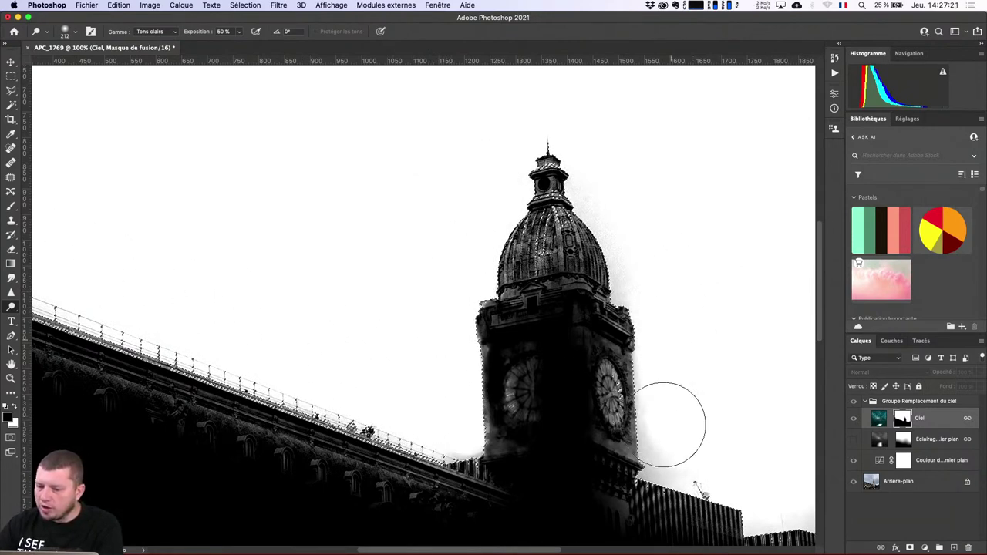
{"action": "mouse_move", "coordinate": [685, 228]}
{"action": "left_mouse_down"}
{"action": "mouse_move", "coordinate": [449, 256]}
{"action": "mouse_move", "coordinate": [452, 287]}
{"action": "mouse_move", "coordinate": [414, 287]}
{"action": "left_mouse_up"}
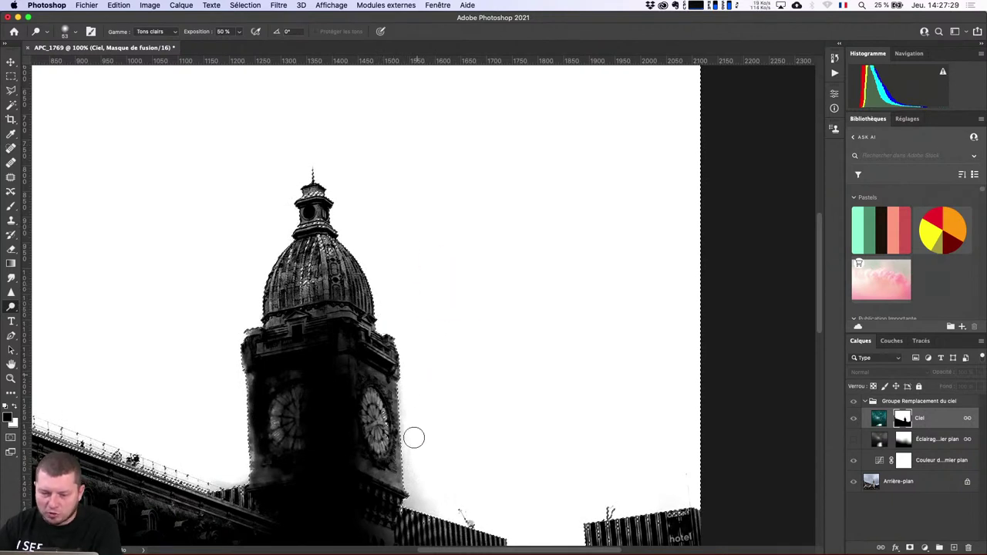
{"action": "left_click_drag", "start_coordinate": [410, 401], "coordinate": [442, 504]}
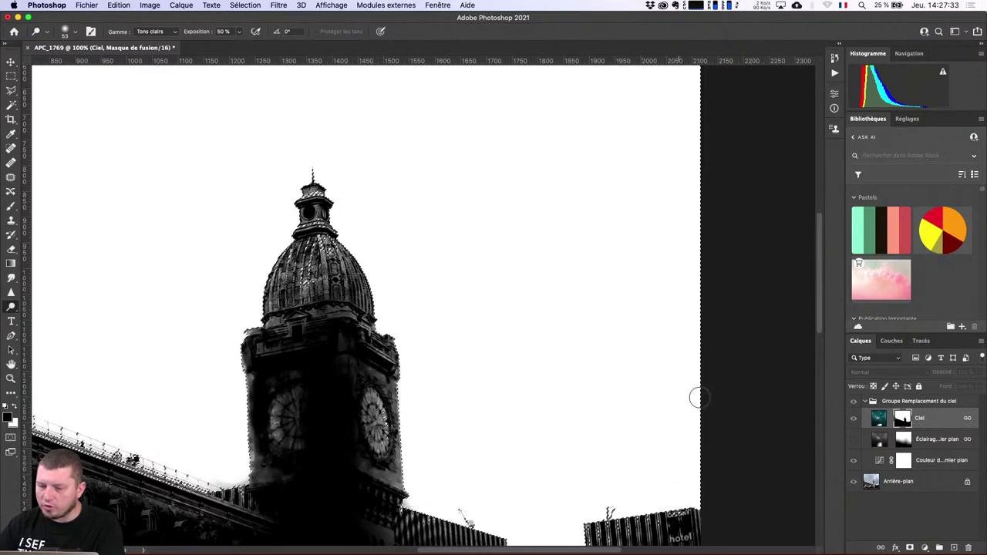
{"action": "scroll", "coordinate": [344, 221], "scroll_direction": "left", "scroll_amount": 5}
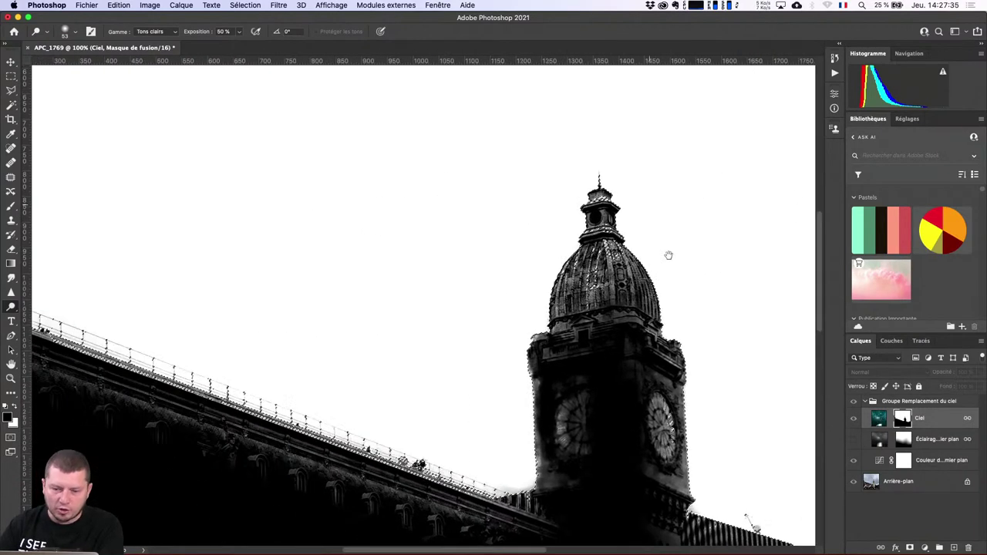
{"action": "scroll", "coordinate": [667, 254], "scroll_direction": "left", "scroll_amount": 5}
{"action": "scroll", "coordinate": [496, 324], "scroll_direction": "left", "scroll_amount": 5}
{"action": "mouse_move", "coordinate": [455, 262]}
{"action": "left_mouse_down"}
{"action": "mouse_move", "coordinate": [575, 287]}
{"action": "mouse_move", "coordinate": [660, 288]}
{"action": "left_mouse_up"}
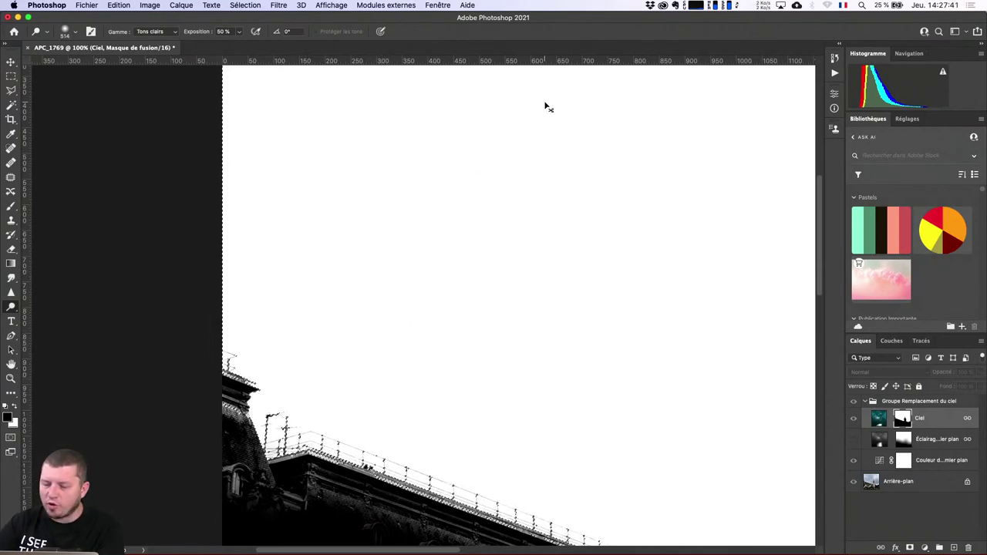
{"action": "key", "text": "super+minus"}
{"action": "key", "text": "super+minus"}
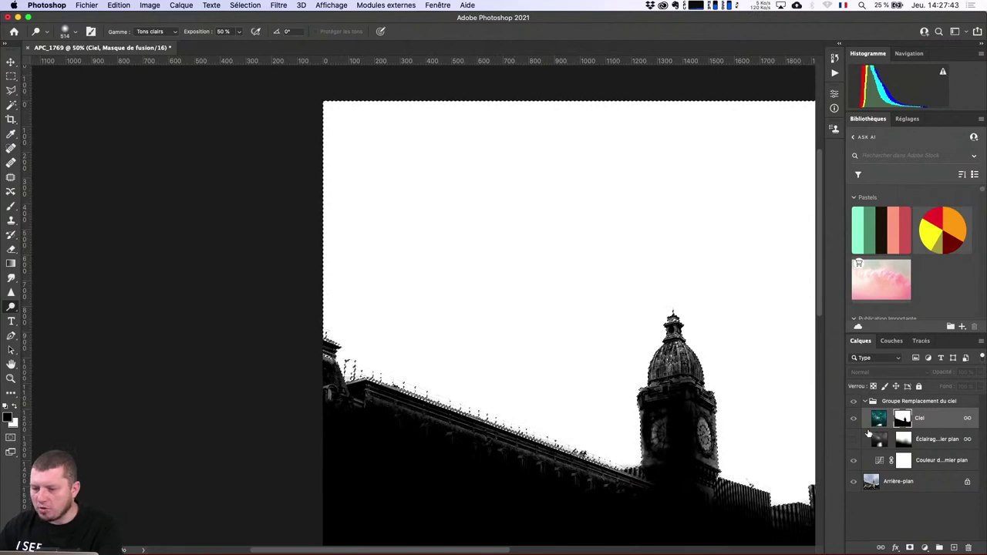
{"action": "left_click", "coordinate": [902, 418], "text": "alt"}
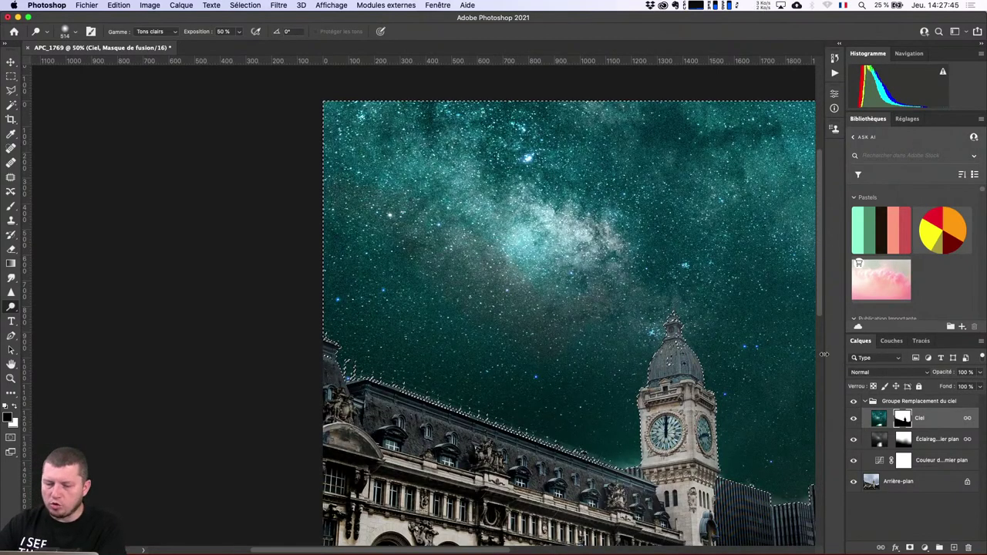
Step: Deselect the sky selection with Cmd+D and switch from Photoshop to Finder
{"action": "key", "text": "super+d"}
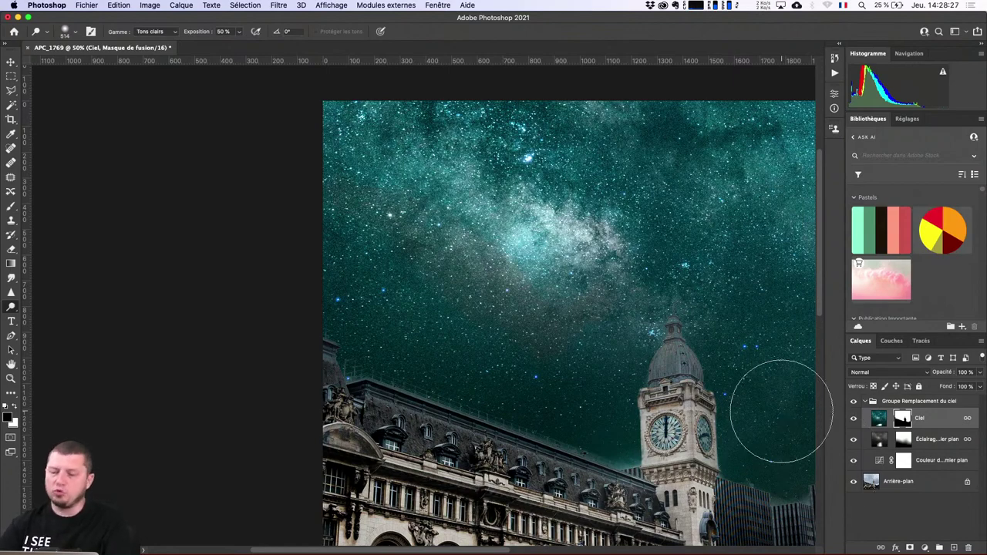
{"action": "key", "text": "super+Tab"}
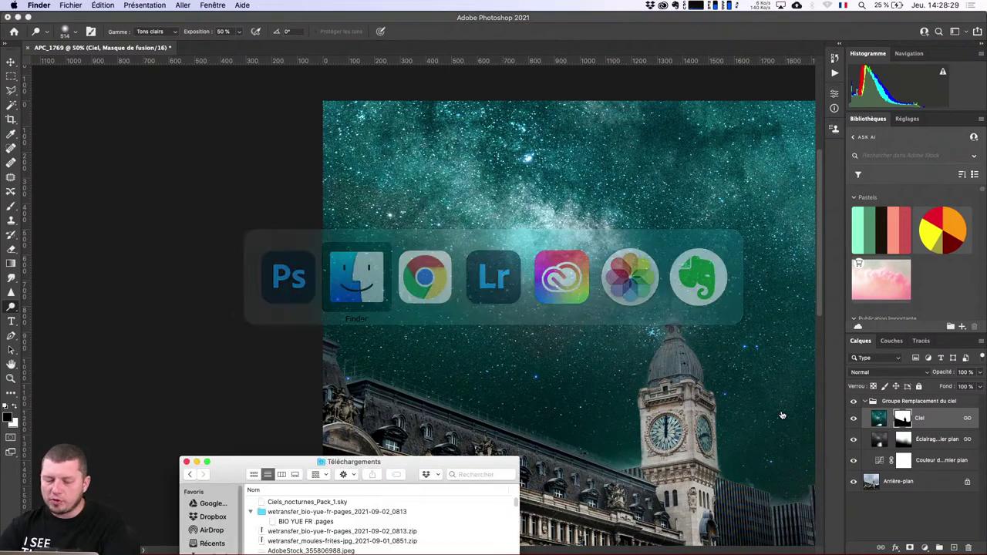
Step: Close the Téléchargements window, glance at the clock-tower photo in Lightroom, then open a new Chrome tab
{"action": "key", "text": "super+w"}
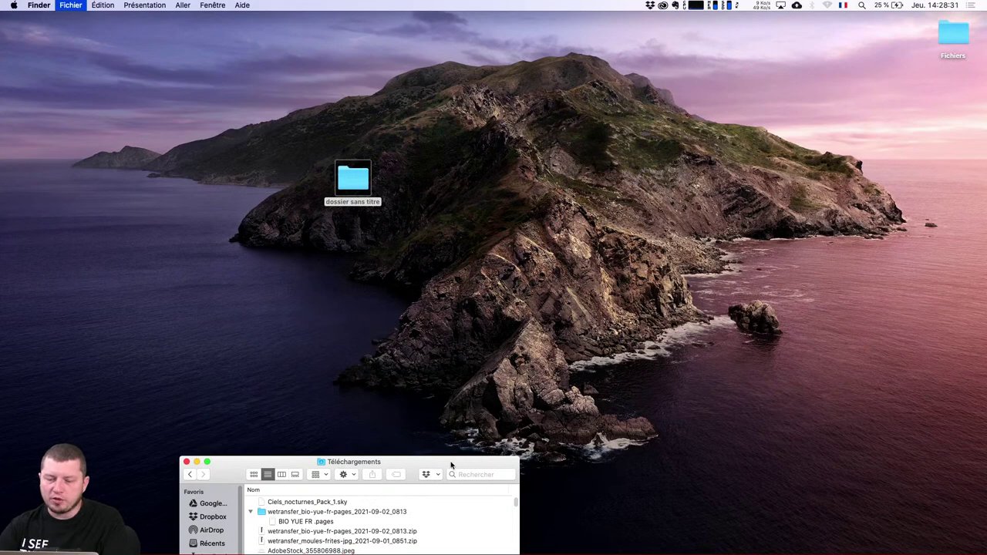
{"action": "key", "text": "super+Tab"}
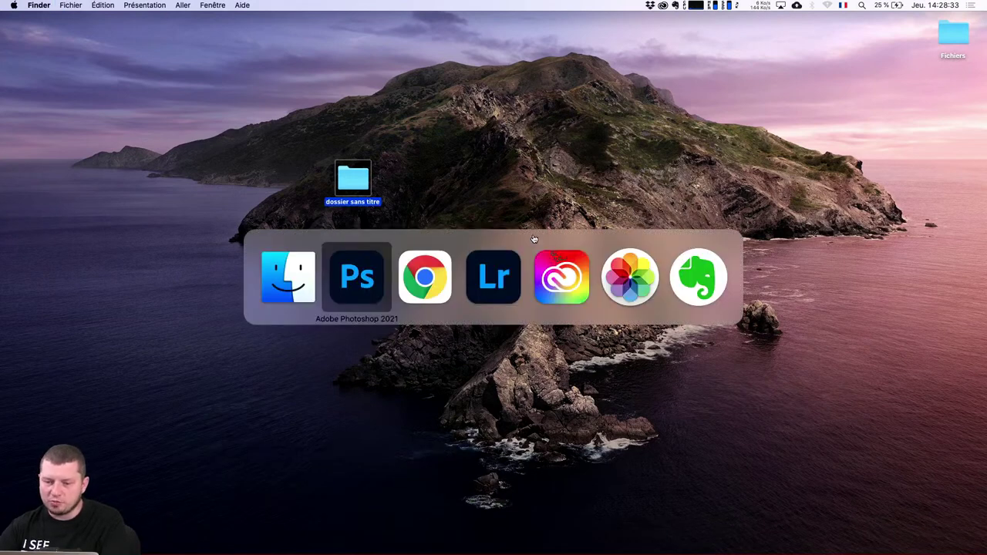
{"action": "left_click", "coordinate": [505, 283]}
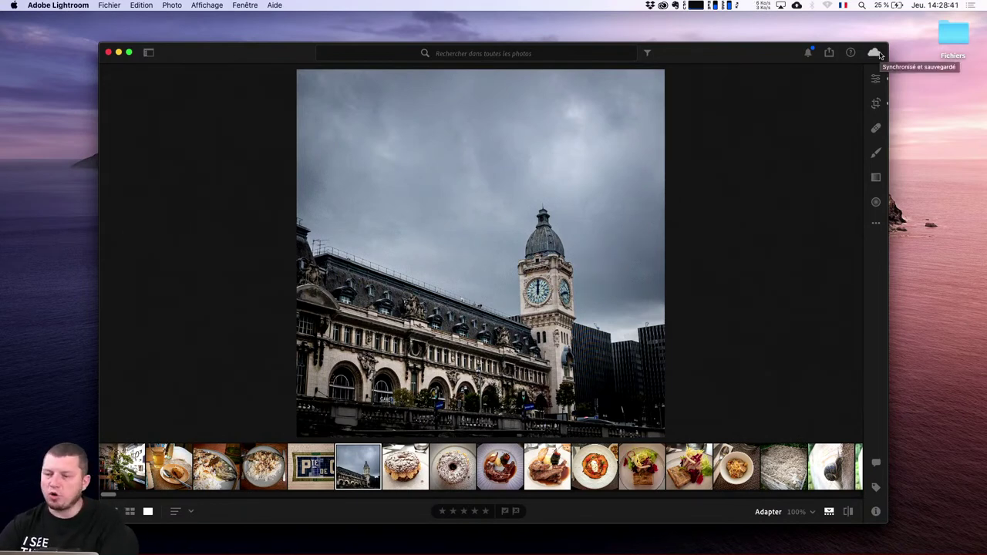
{"action": "key", "text": "super+Tab"}
{"action": "key", "text": "super+Tab"}
{"action": "key", "text": "super+Tab"}
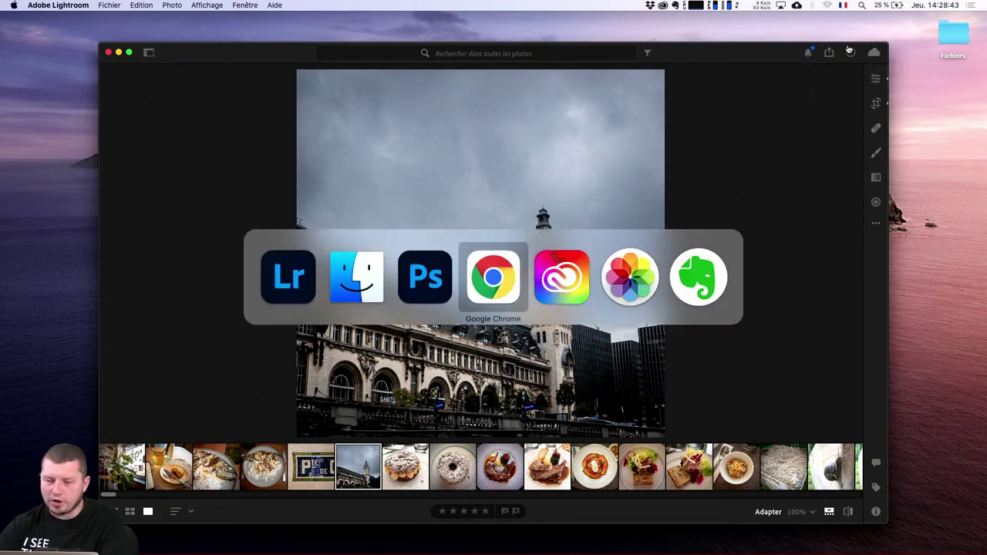
{"action": "key", "text": "super+t"}
Step: Load lightroom.adobe.com to show the All photos (6106) library
{"action": "type", "text": "li"}
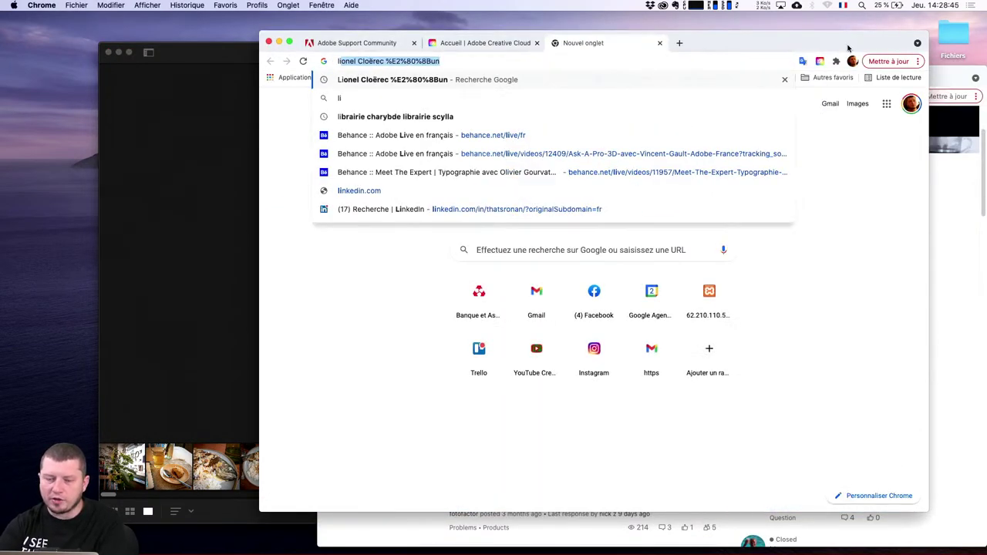
{"action": "type", "text": "ghtroom."}
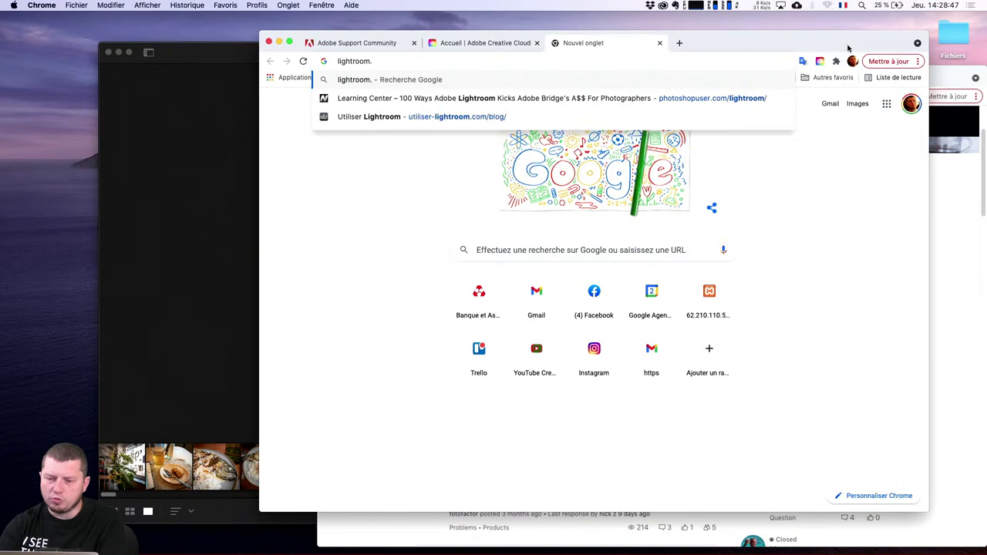
{"action": "type", "text": "adobe.co"}
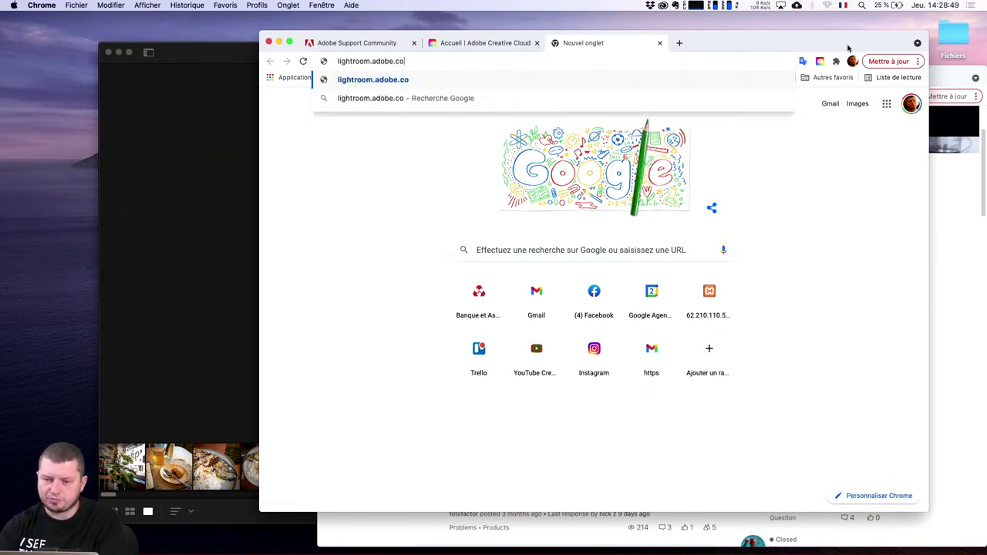
{"action": "type", "text": "m"}
{"action": "key", "text": "Return"}
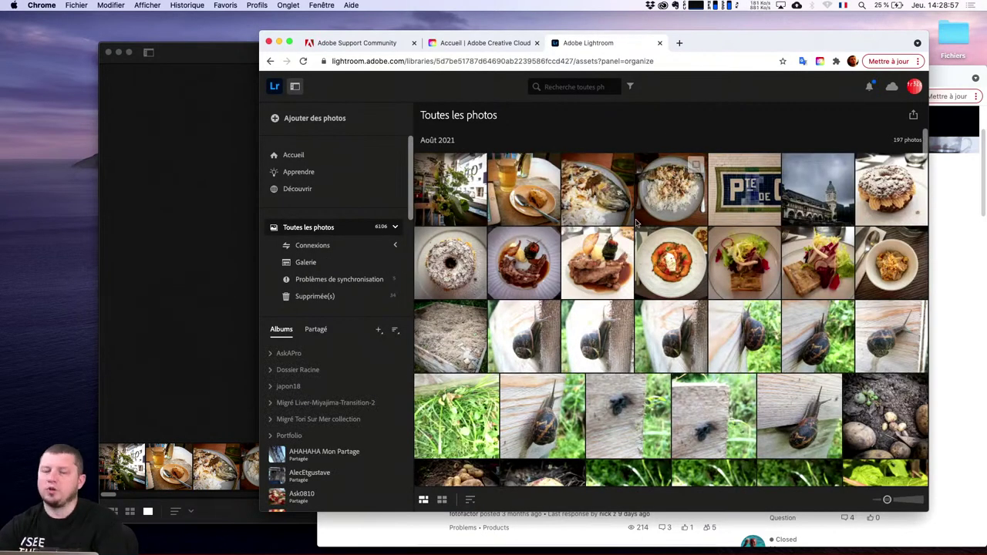
{"action": "mouse_move", "coordinate": [818, 190]}
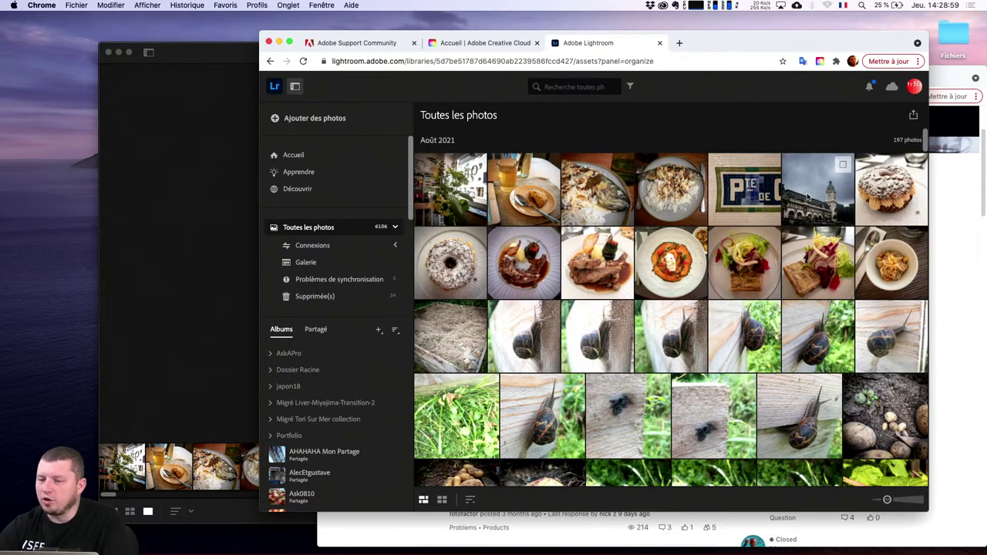
{"action": "scroll", "coordinate": [808, 197], "scroll_direction": "down", "scroll_amount": 3}
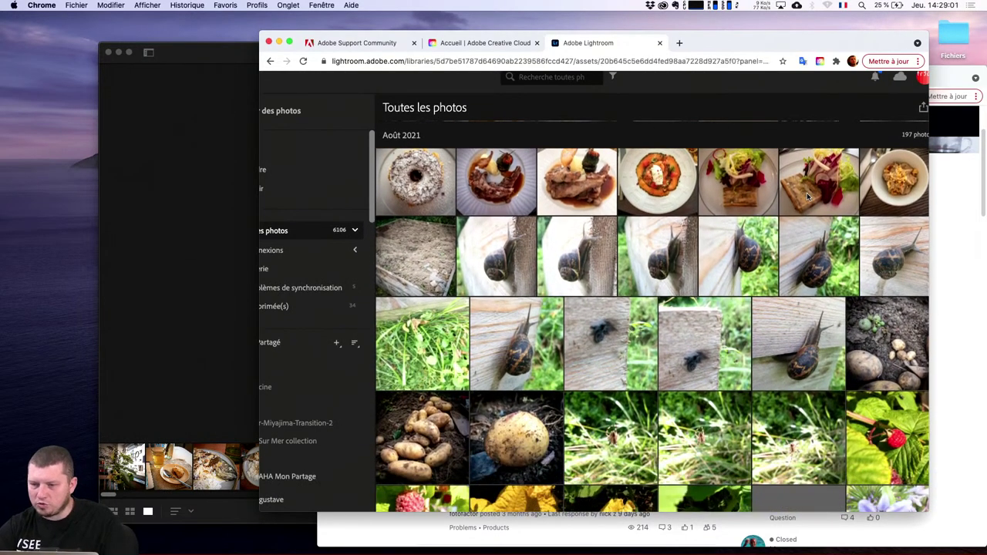
{"action": "double_click", "coordinate": [808, 197]}
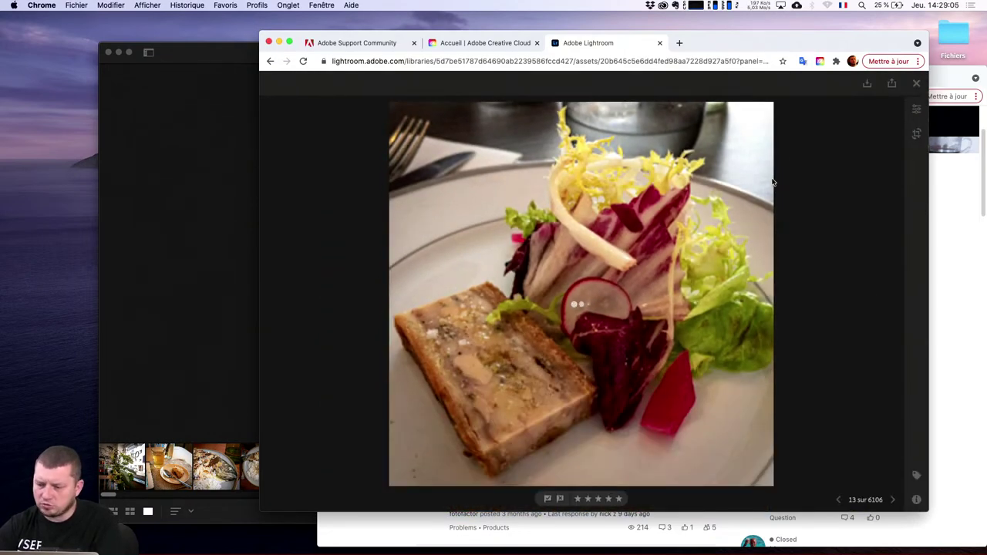
{"action": "key", "text": "Left"}
{"action": "key", "text": "Left"}
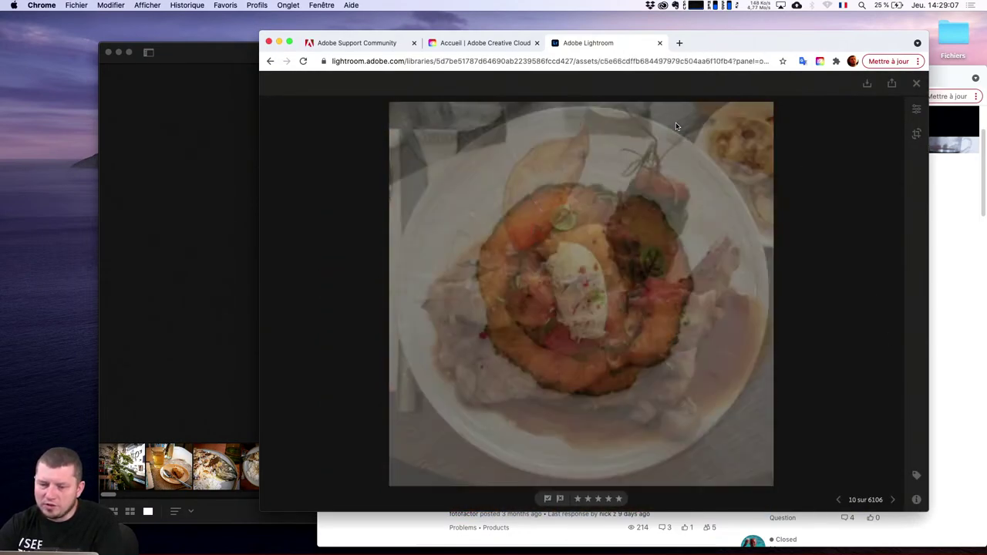
{"action": "key", "text": "Left"}
{"action": "key", "text": "Left"}
{"action": "key", "text": "Left"}
{"action": "key", "text": "Left"}
{"action": "key", "text": "Left"}
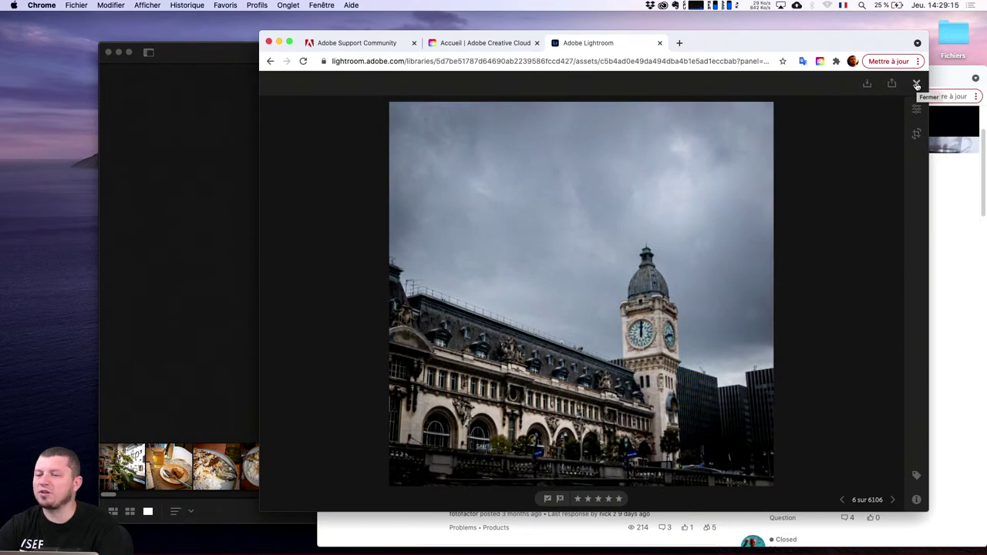
{"action": "left_click", "coordinate": [916, 85]}
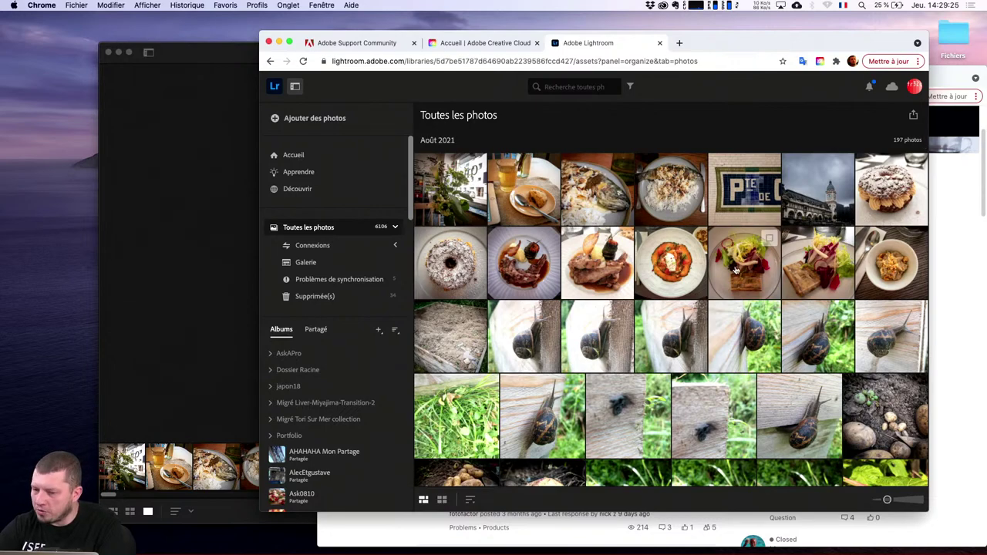
Step: Open the bowl dessert photo full size and step through to the side-view pastry photo, 7 of 6106
{"action": "left_click", "coordinate": [880, 271]}
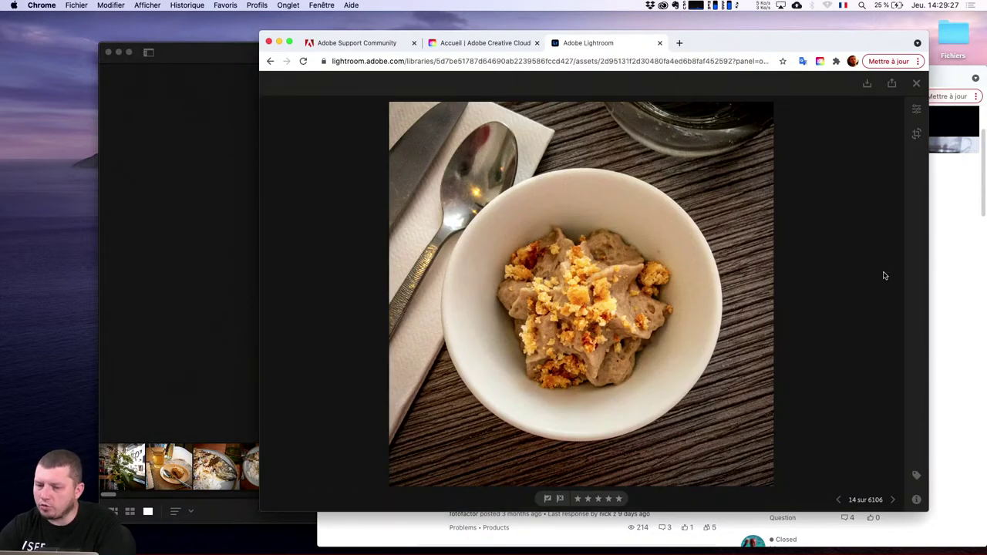
{"action": "key", "text": "Left"}
{"action": "key", "text": "Left"}
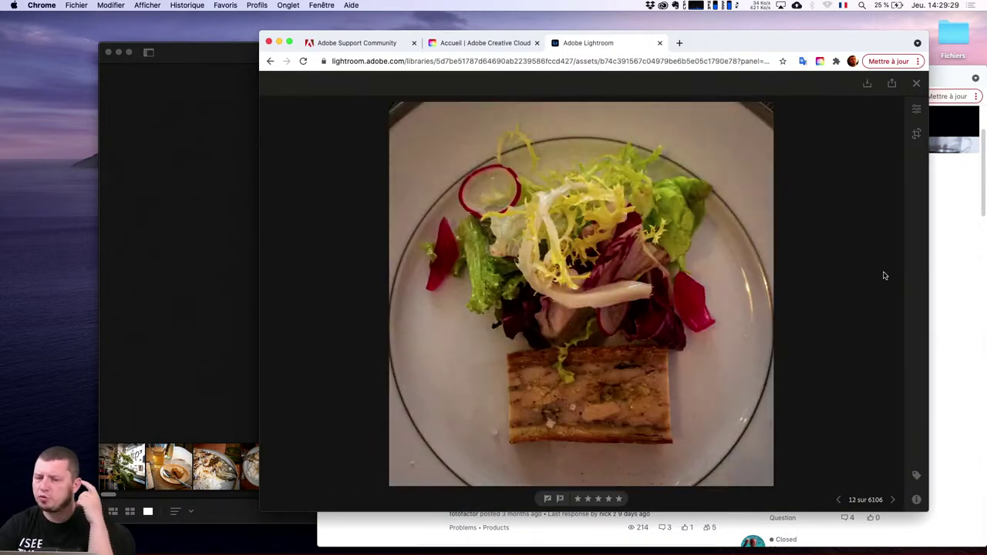
{"action": "key", "text": "Right"}
{"action": "key", "text": "Left"}
{"action": "key", "text": "Left"}
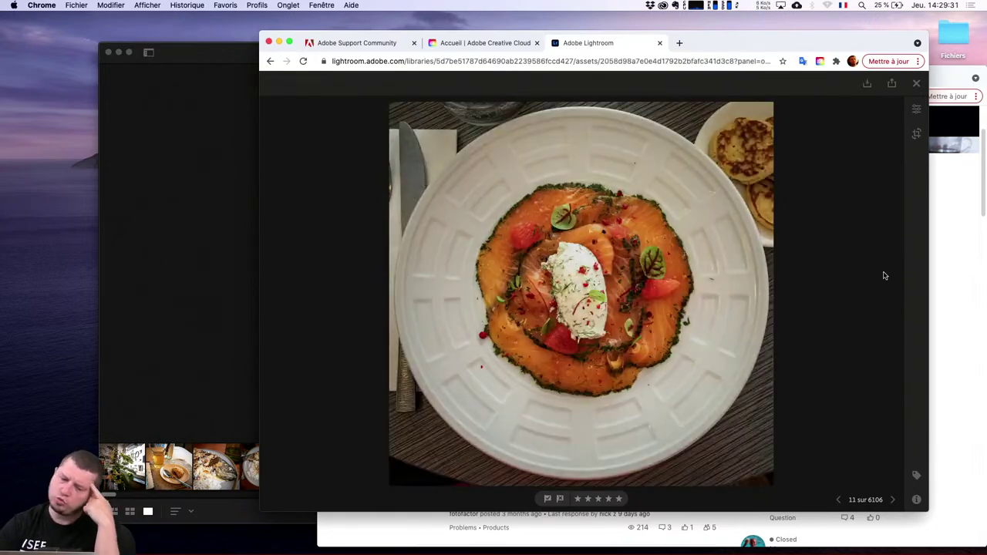
{"action": "key", "text": "Left"}
{"action": "key", "text": "Left"}
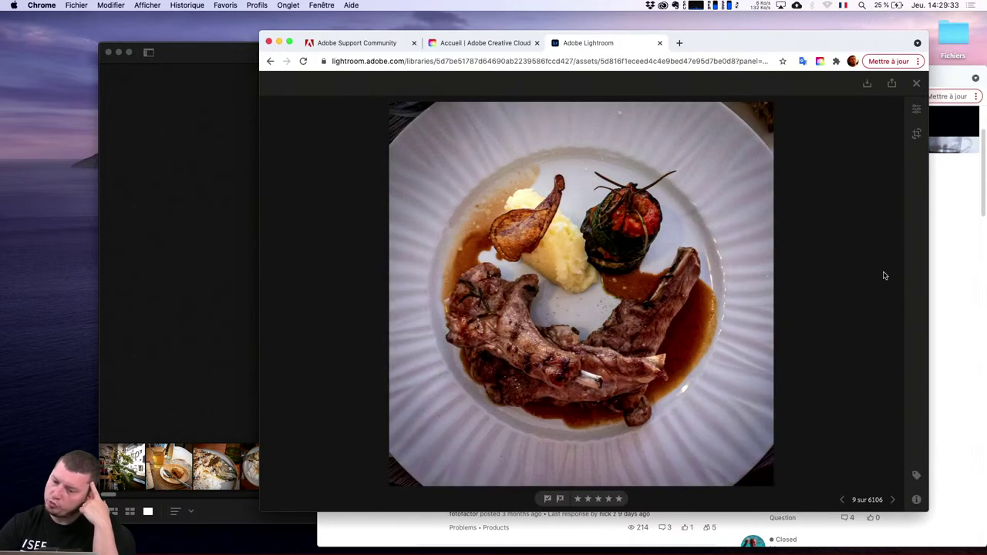
{"action": "key", "text": "Left"}
{"action": "key", "text": "Left"}
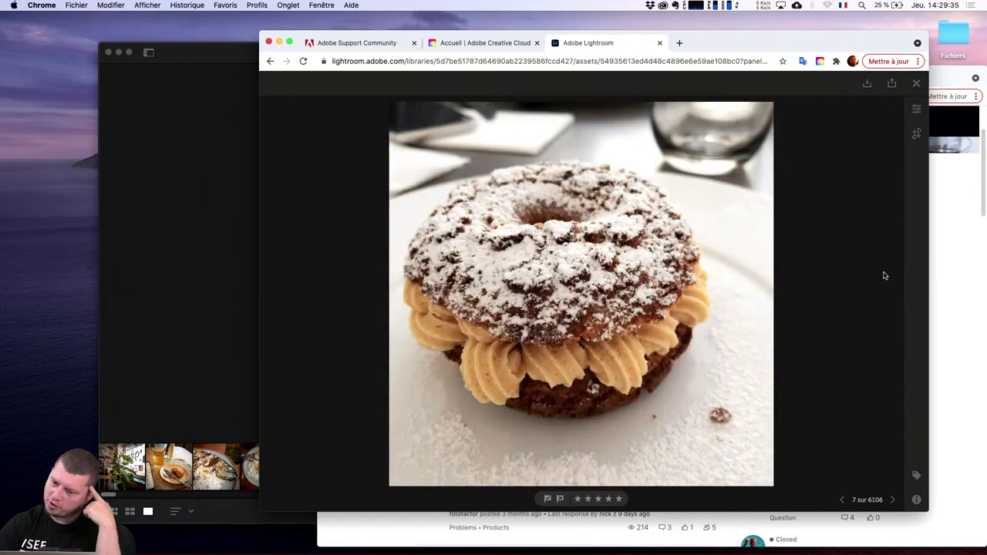
{"action": "key", "text": "Left"}
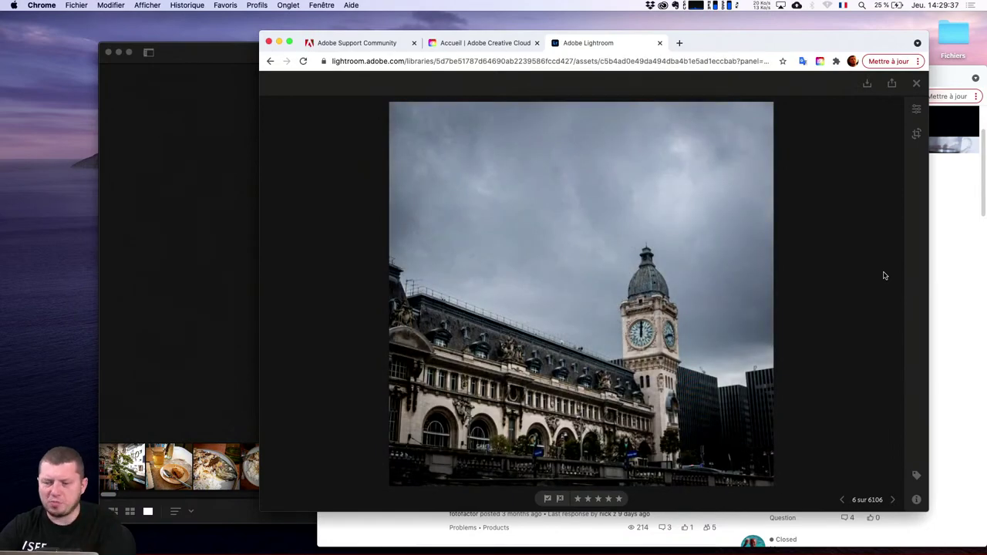
{"action": "key", "text": "Right"}
{"action": "key", "text": "Right"}
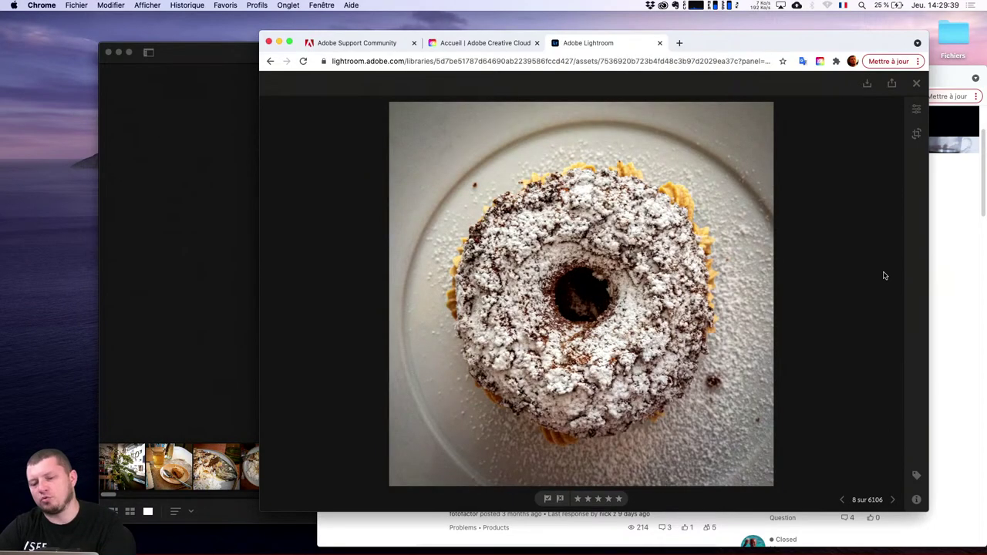
{"action": "key", "text": "Left"}
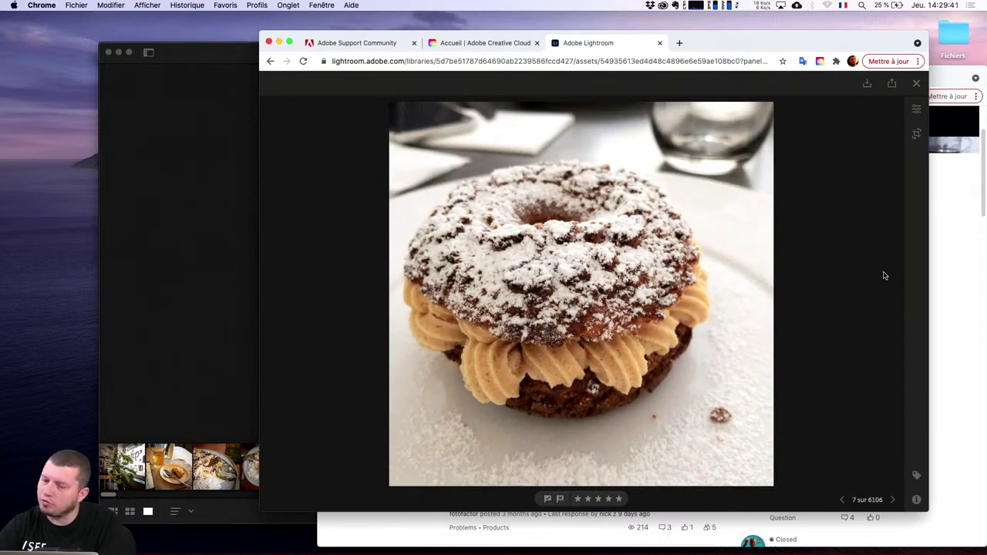
Step: Show the pastry photo's edit adjustments (whites +15, blacks −5) and shift the browser window slightly left
{"action": "left_click", "coordinate": [916, 110]}
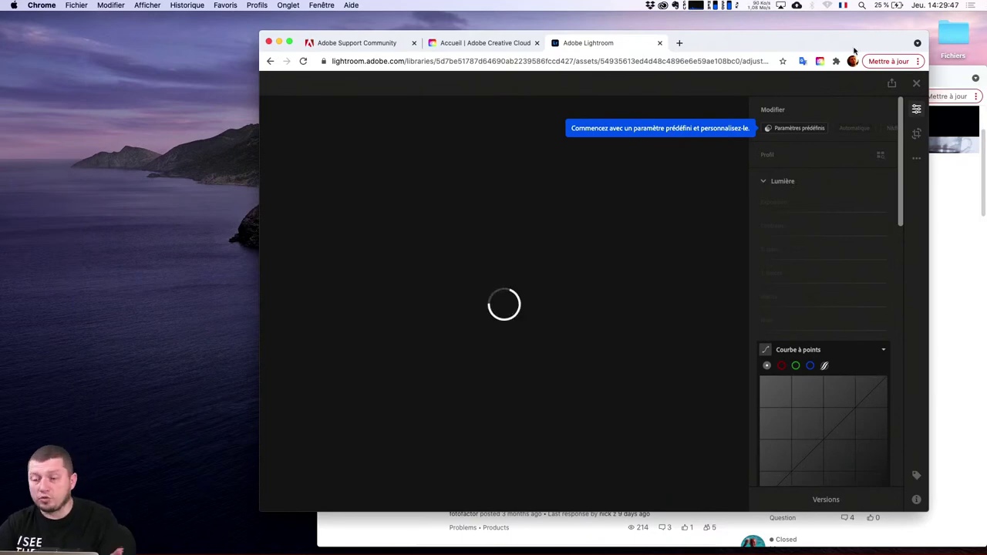
{"action": "left_click_drag", "start_coordinate": [855, 43], "coordinate": [833, 49]}
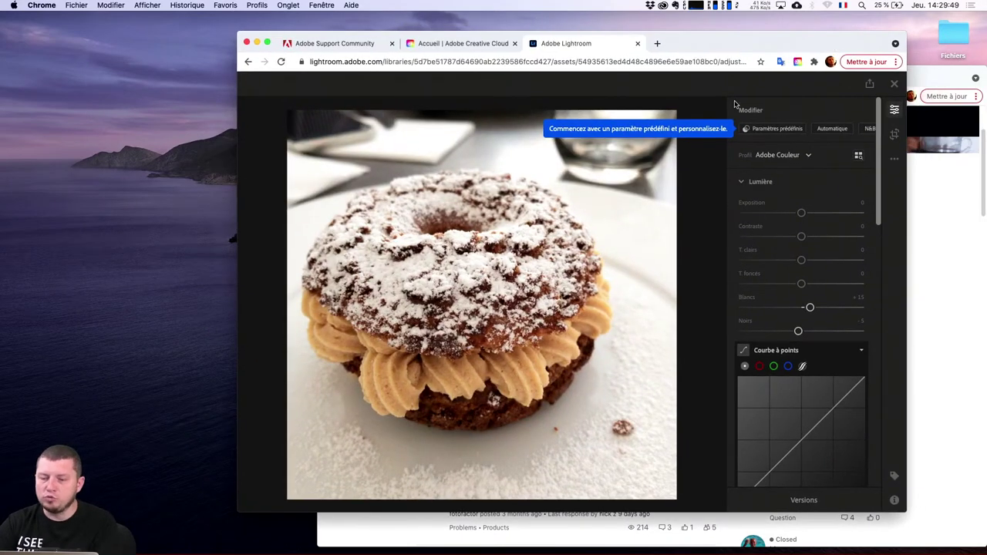
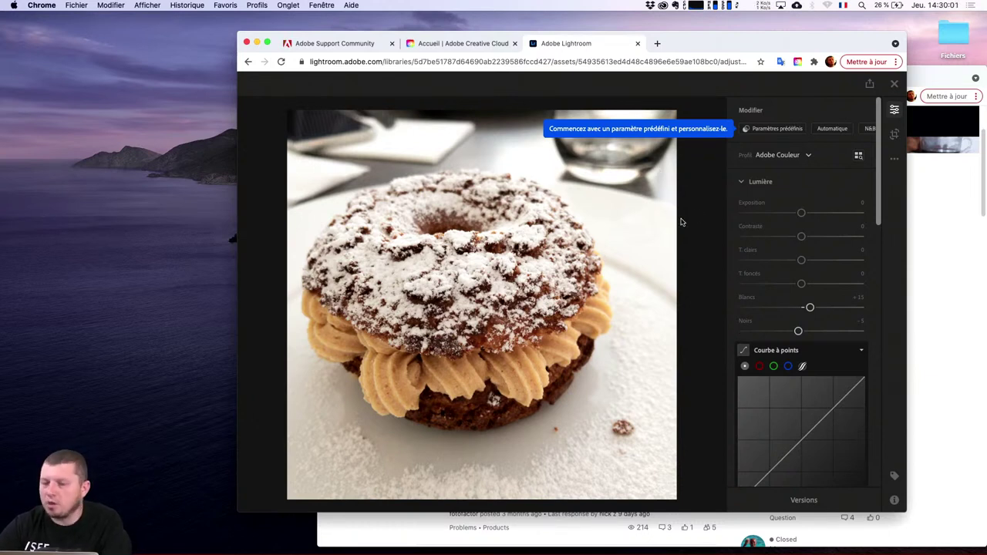
Step: Preview the Style cinématographique and Valeurs par défaut presets on the Paris-Brest photo
{"action": "left_click", "coordinate": [785, 131]}
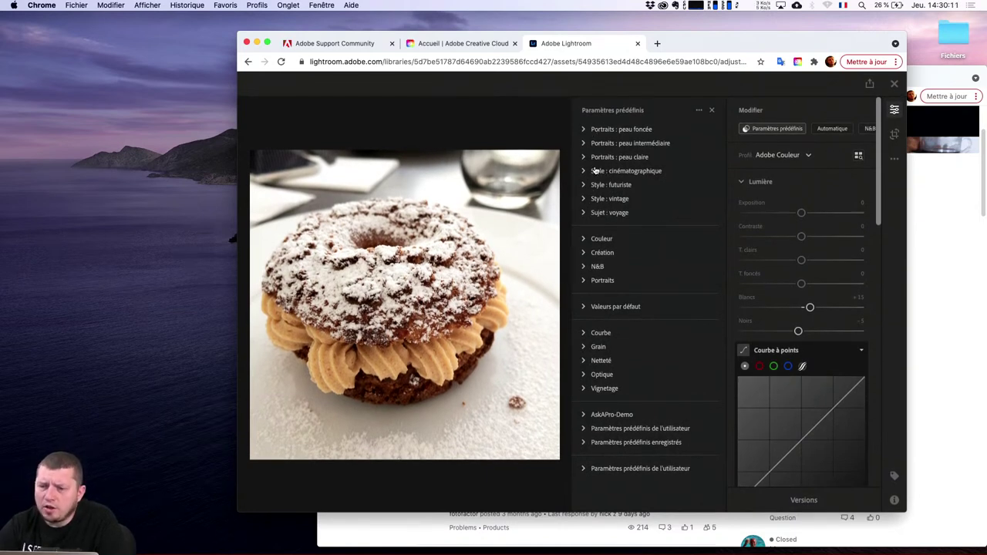
{"action": "left_click", "coordinate": [587, 173]}
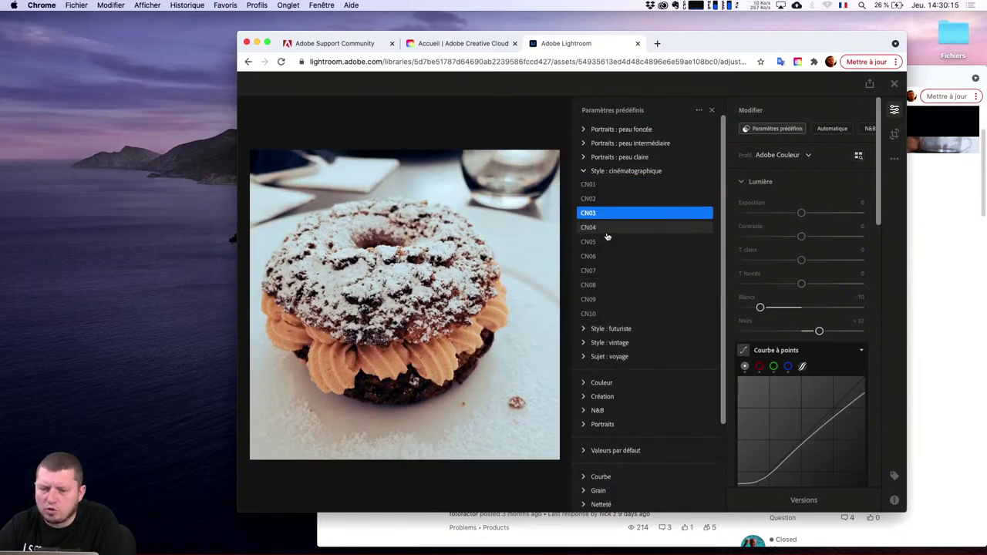
{"action": "left_click", "coordinate": [586, 171]}
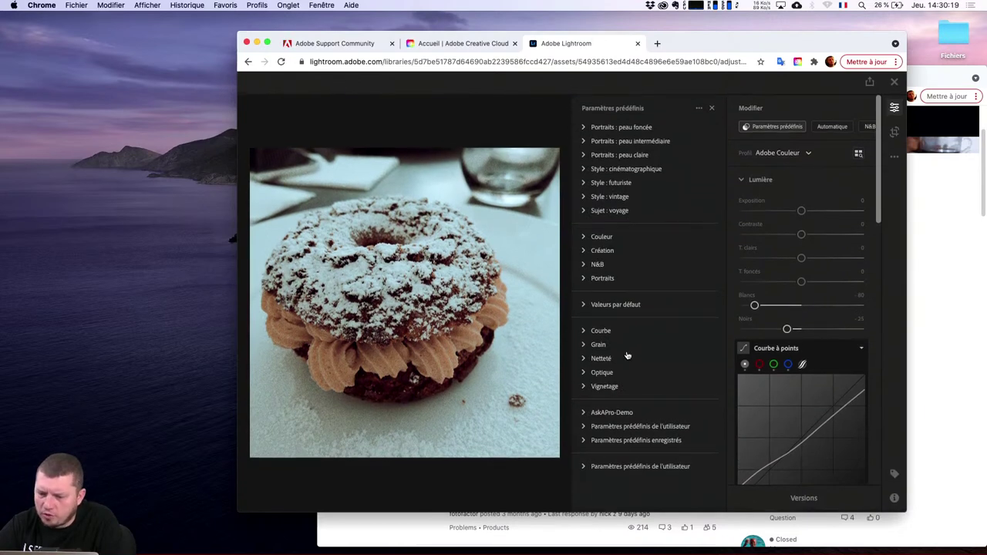
{"action": "left_click", "coordinate": [618, 308]}
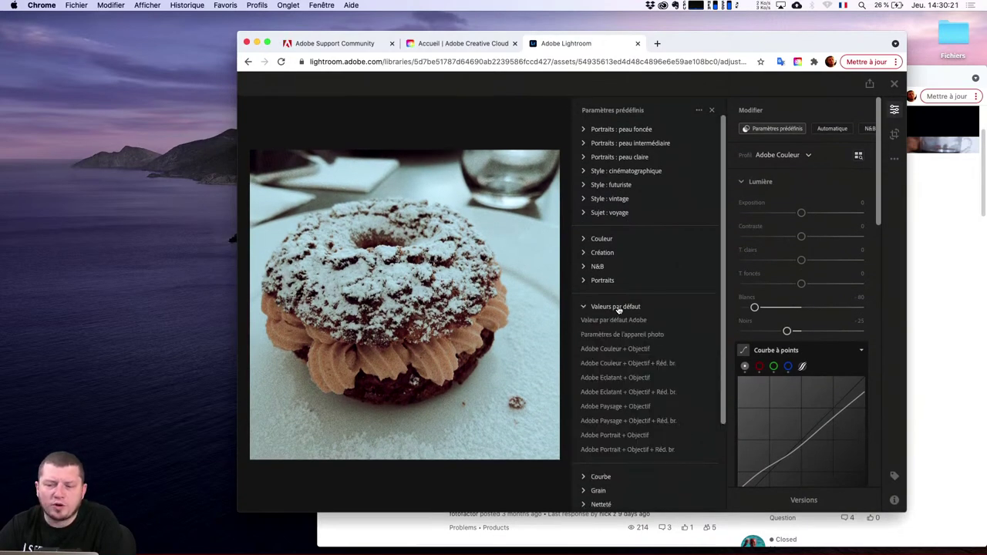
{"action": "left_click", "coordinate": [594, 326]}
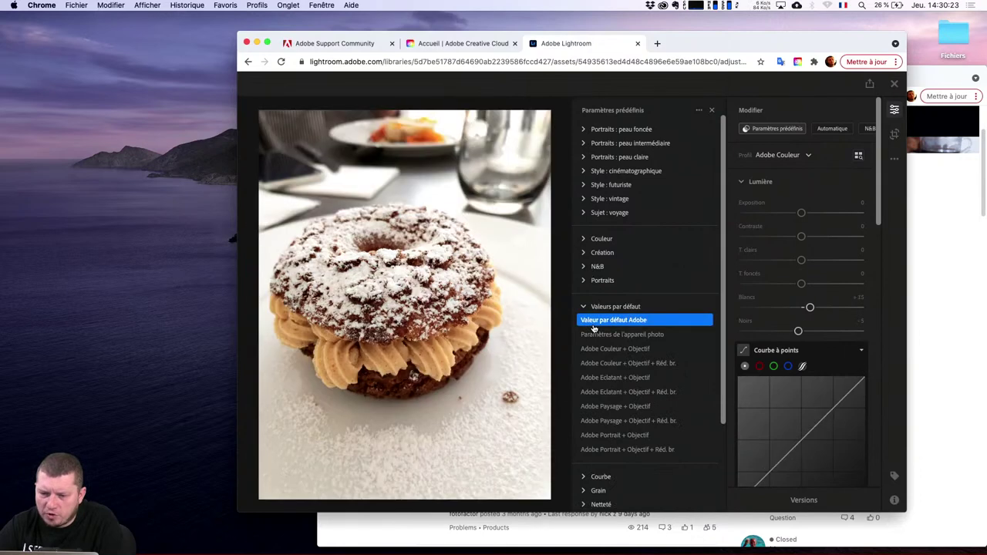
{"action": "left_click", "coordinate": [599, 336]}
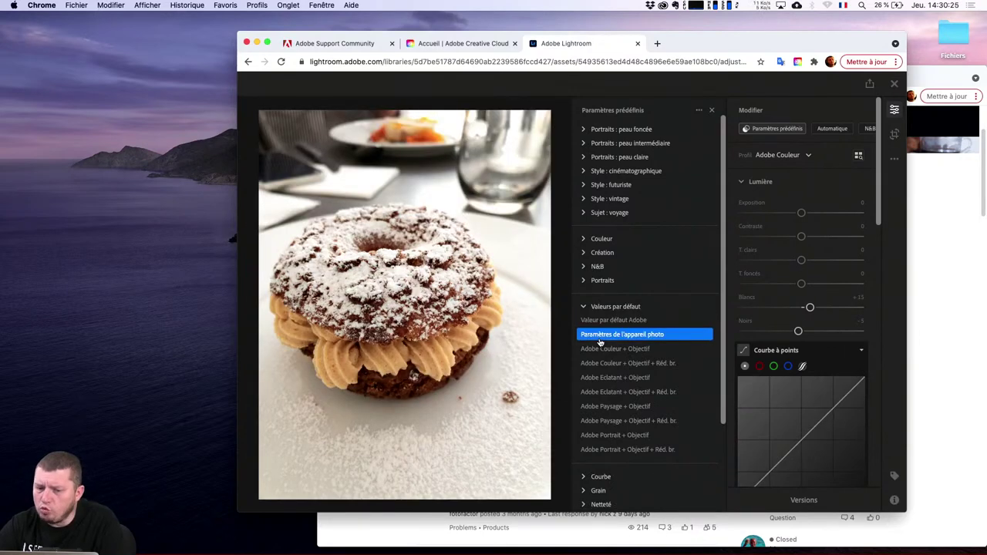
{"action": "left_click", "coordinate": [601, 351]}
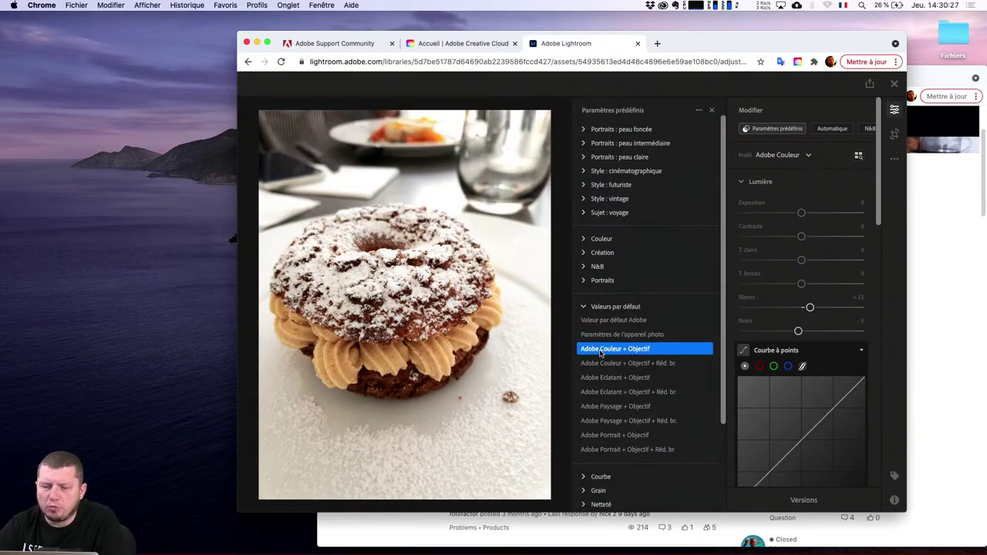
{"action": "left_click", "coordinate": [582, 306]}
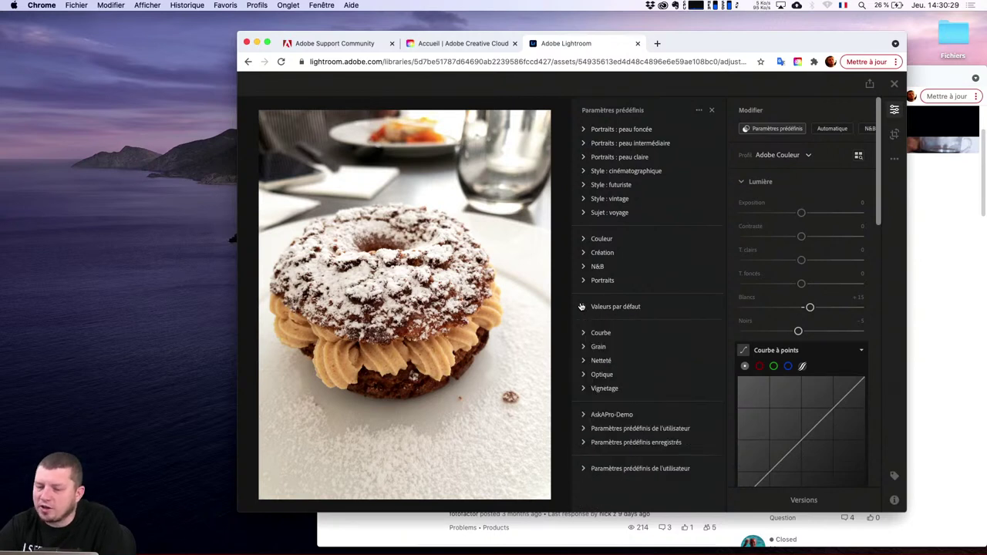
Step: Try the Couleur presets Naturel, Lumineux, Fort contraste, Détail et contraste élevés and Eclatant
{"action": "left_click", "coordinate": [587, 242]}
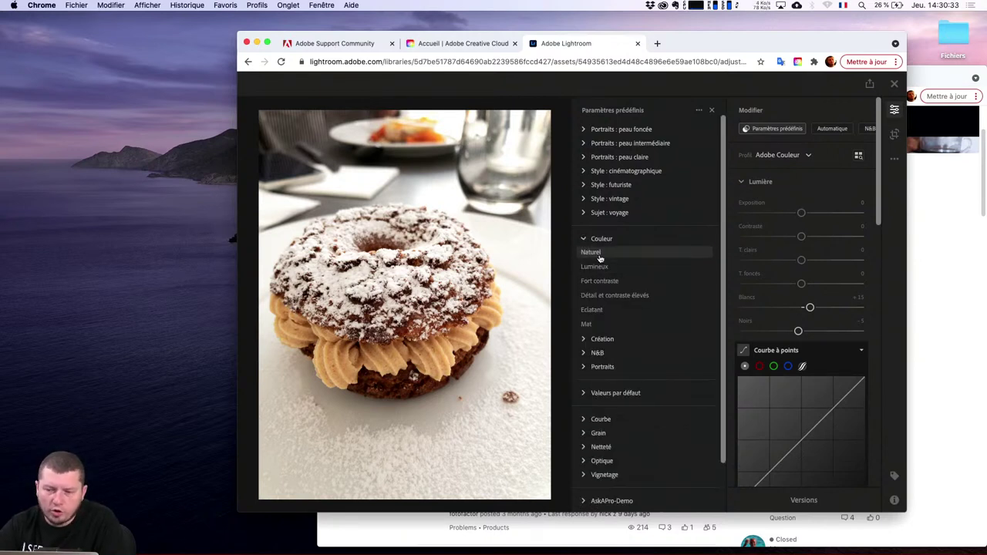
{"action": "left_click", "coordinate": [600, 254]}
{"action": "left_click", "coordinate": [601, 267]}
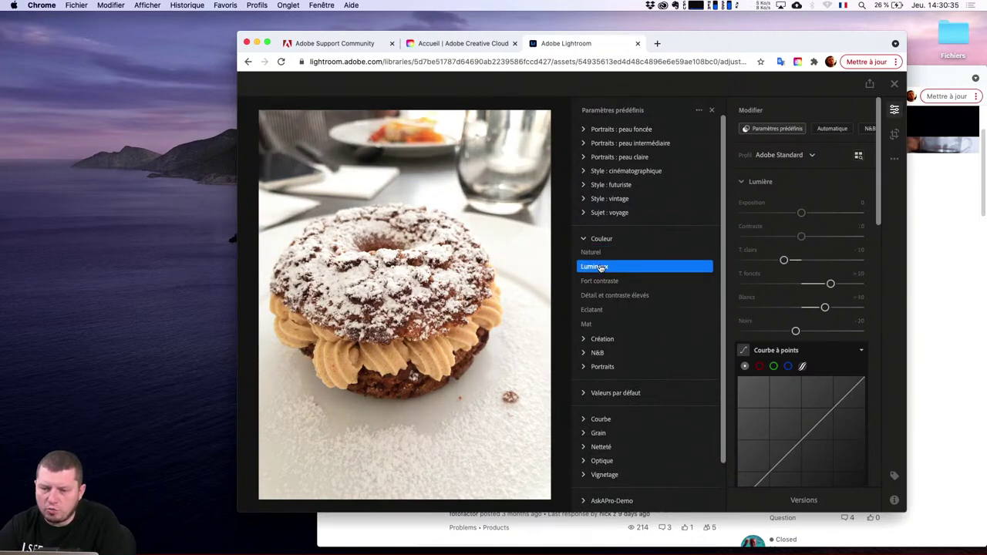
{"action": "left_click", "coordinate": [601, 280]}
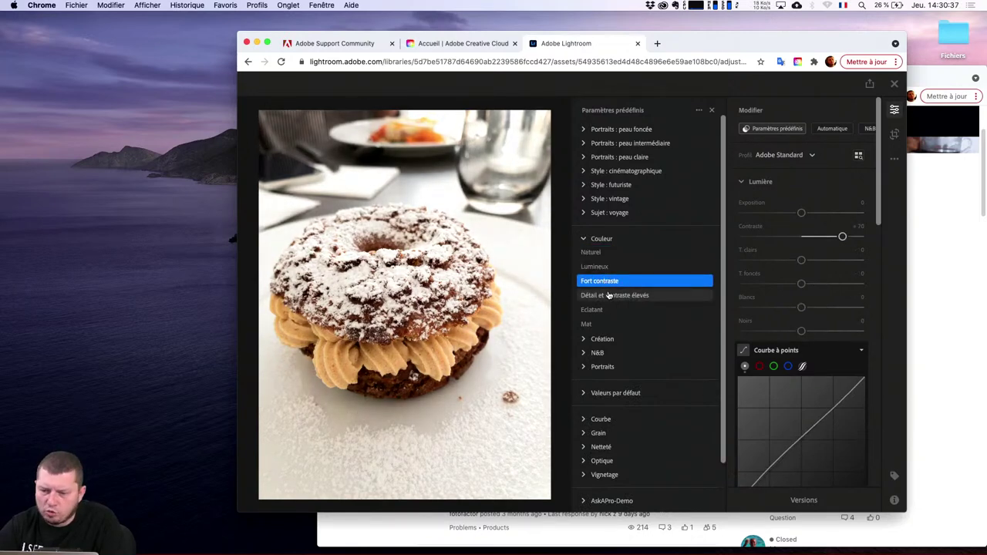
{"action": "left_click", "coordinate": [609, 297]}
{"action": "left_click", "coordinate": [605, 309]}
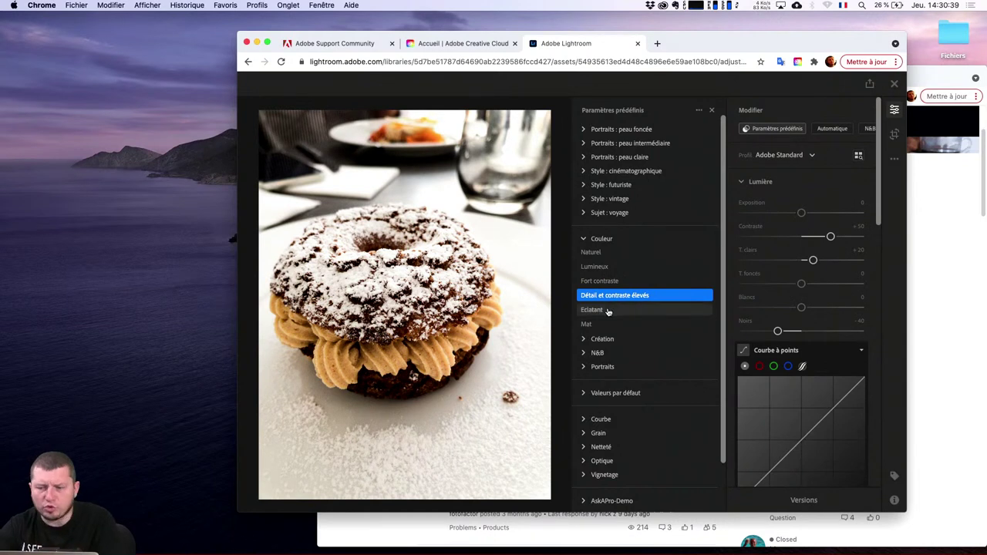
Step: Apply the Valeur par défaut Adobe preset and close the preset list
{"action": "left_click", "coordinate": [622, 393]}
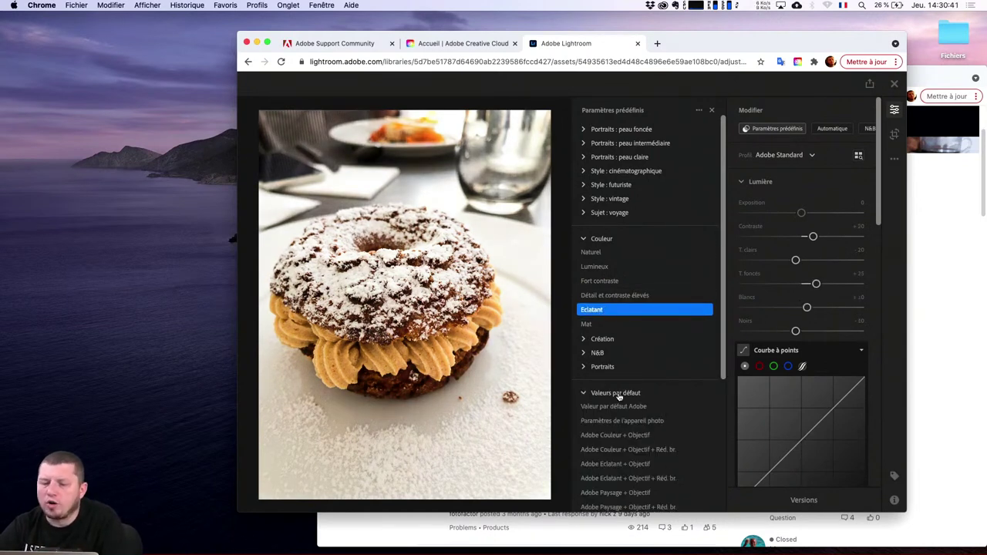
{"action": "left_click", "coordinate": [606, 405]}
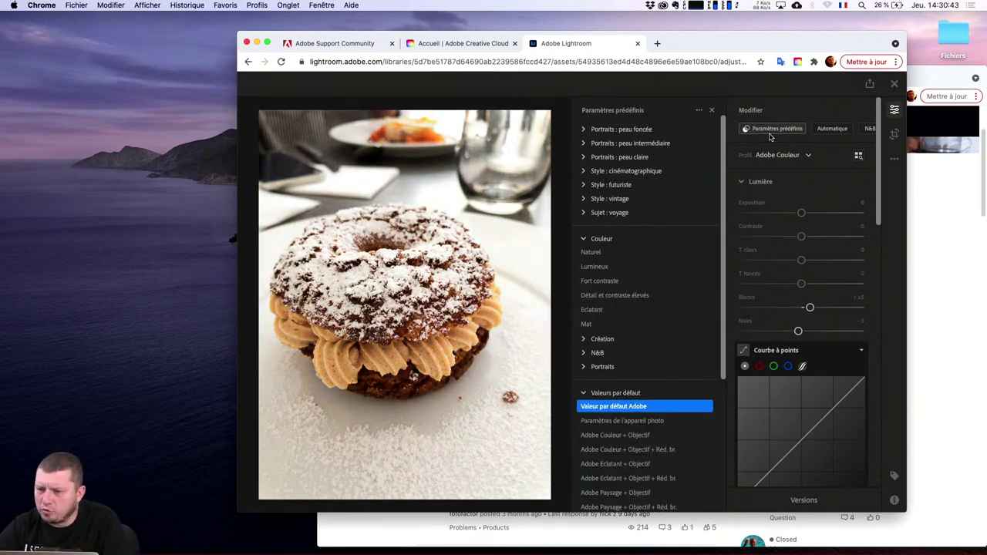
{"action": "left_click", "coordinate": [712, 111]}
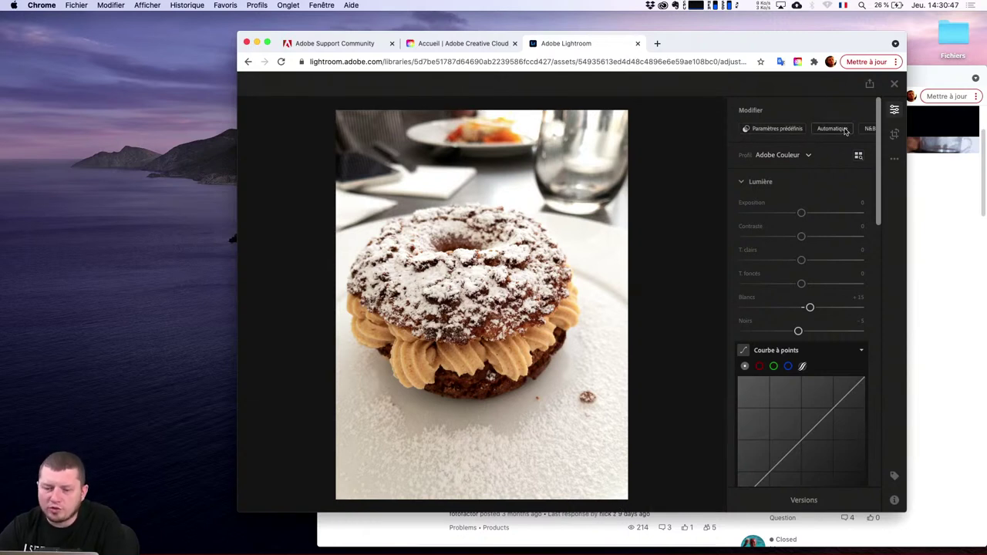
Step: Auto-correct light: Contraste +7, T. clairs −70, T. foncés +34, Blancs +19, Noirs −23
{"action": "left_click", "coordinate": [832, 129]}
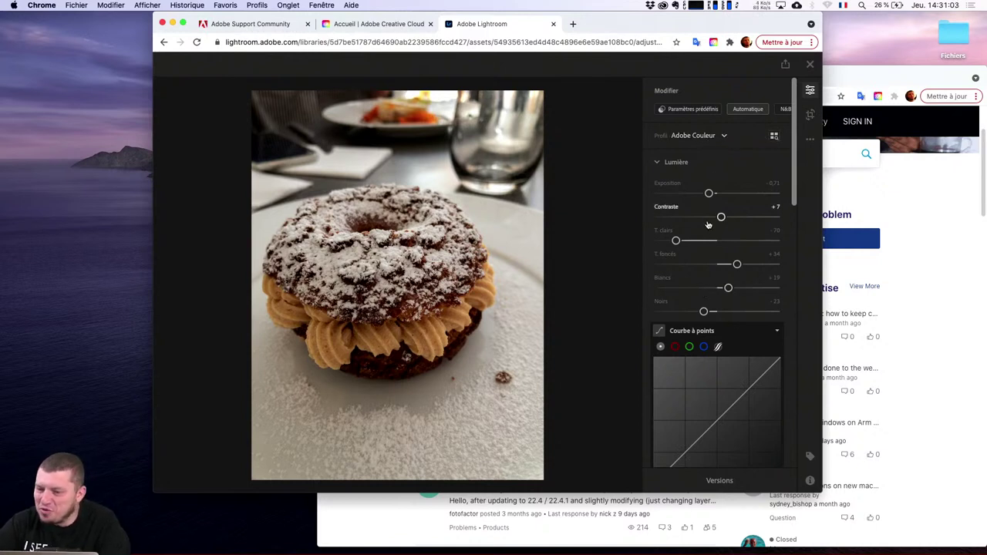
Step: Crop the photo to a 1×1 ratio framed tightly and centred on the Paris-Brest
{"action": "left_click", "coordinate": [810, 114]}
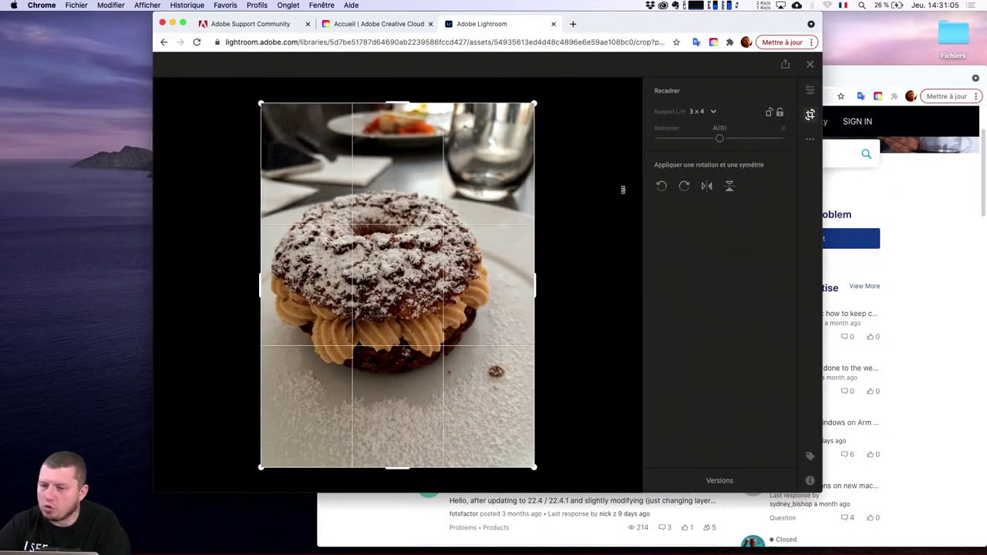
{"action": "left_click", "coordinate": [714, 113]}
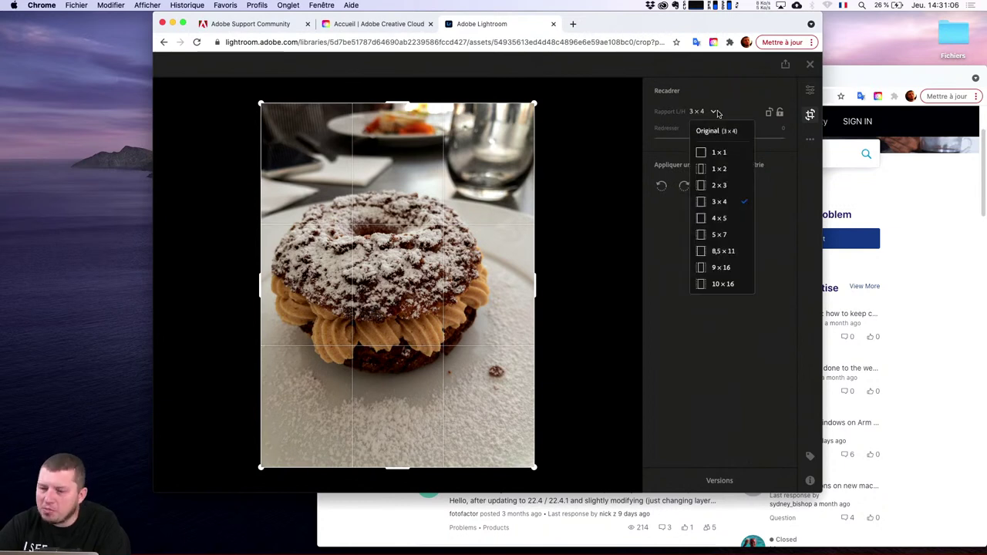
{"action": "left_click", "coordinate": [714, 152]}
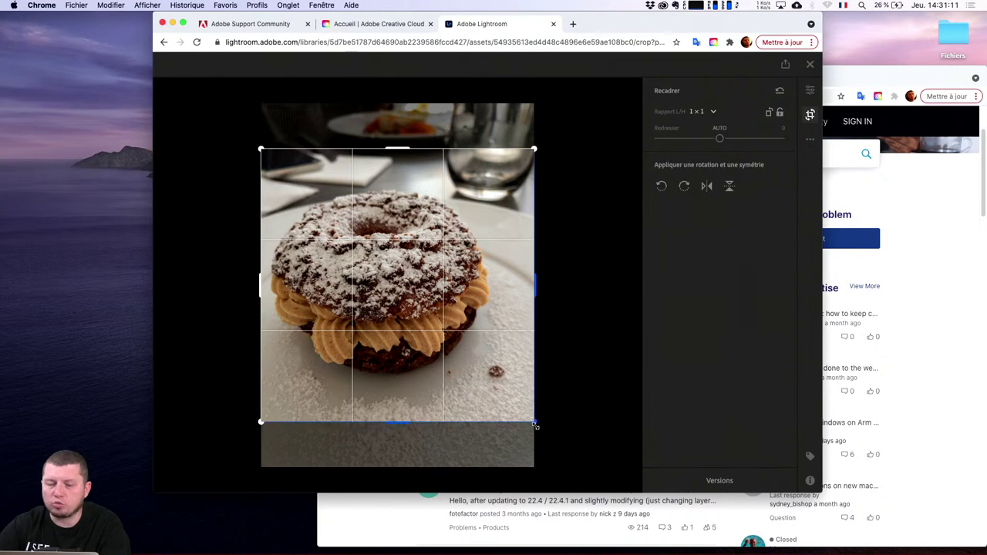
{"action": "left_click_drag", "start_coordinate": [534, 424], "coordinate": [523, 406]}
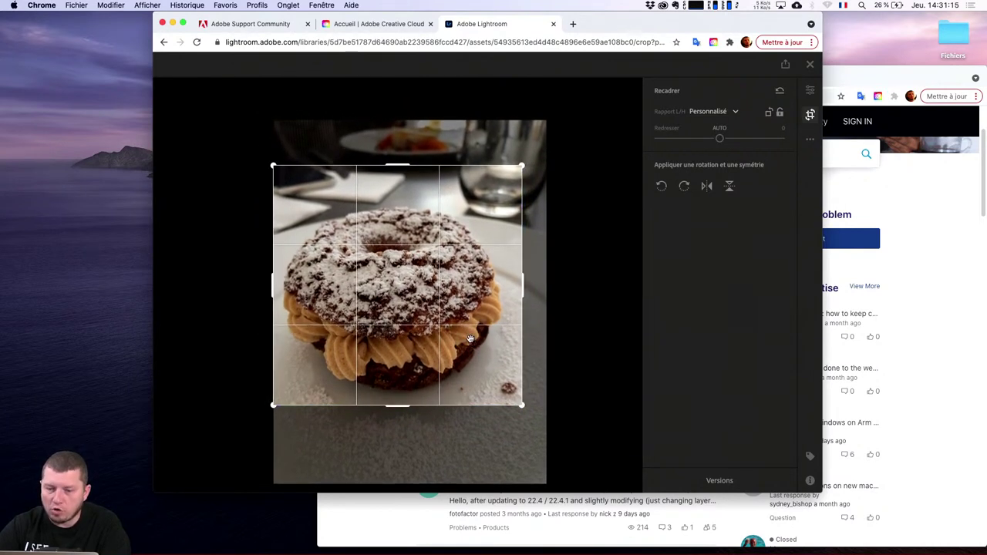
{"action": "left_click_drag", "start_coordinate": [469, 339], "coordinate": [468, 330]}
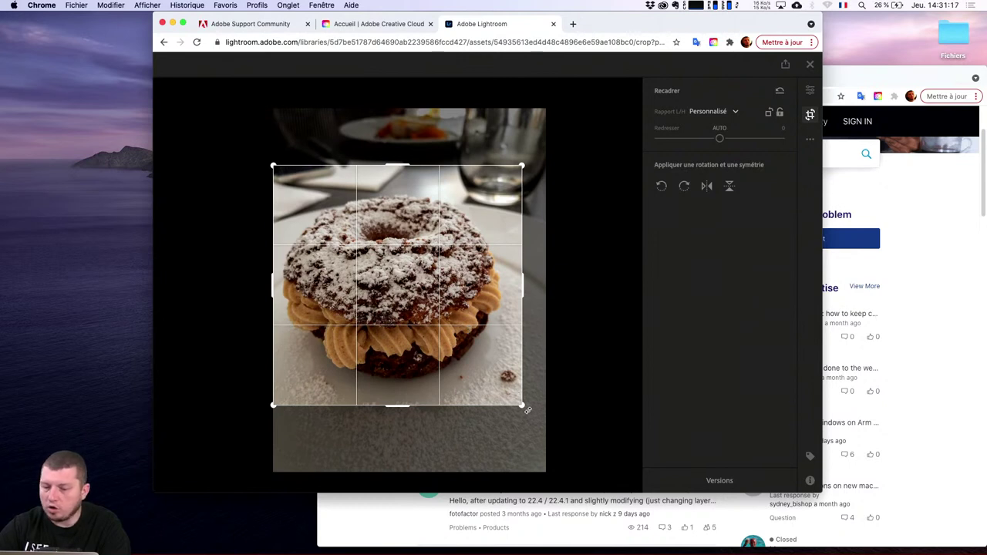
{"action": "left_click_drag", "start_coordinate": [528, 411], "coordinate": [520, 402]}
{"action": "left_click_drag", "start_coordinate": [520, 402], "coordinate": [515, 400]}
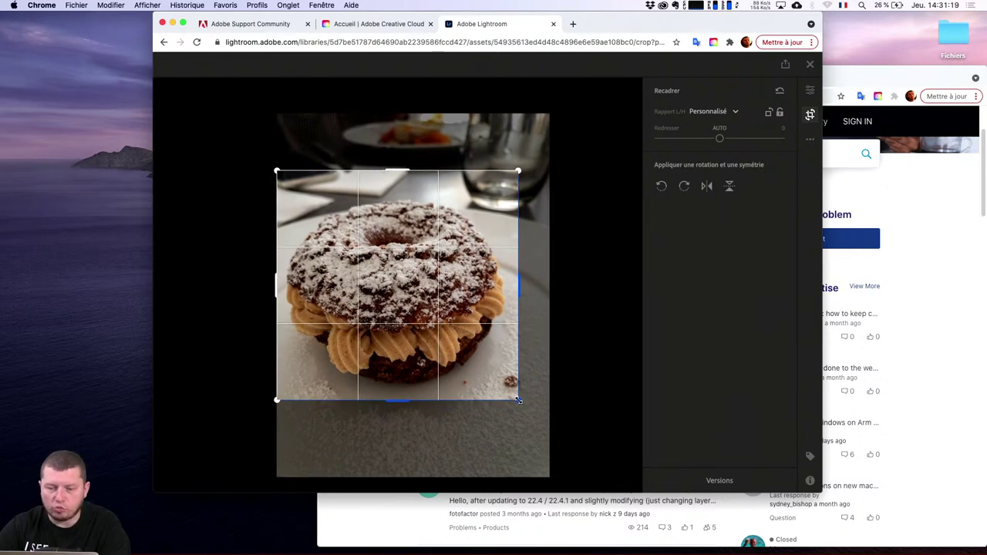
{"action": "left_click_drag", "start_coordinate": [459, 332], "coordinate": [457, 326]}
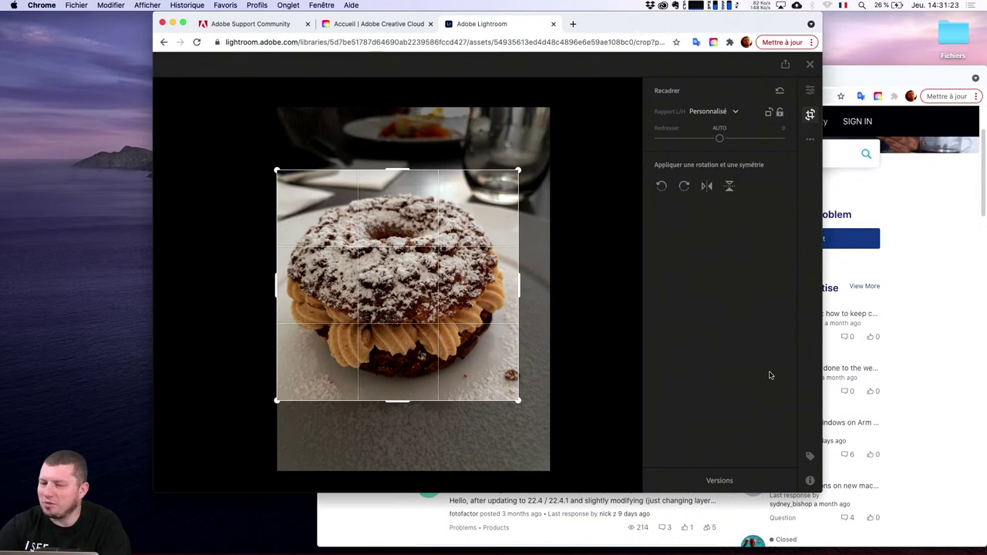
{"action": "key", "text": "Return"}
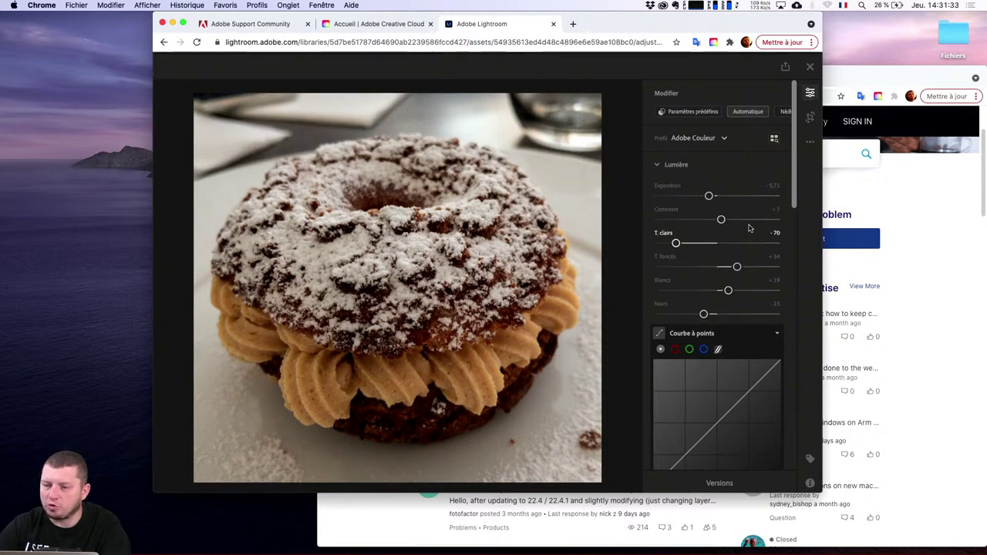
Step: Return Exposition to 0 and set T. foncés +48, Blancs +48 and Noirs −31
{"action": "left_click", "coordinate": [811, 139]}
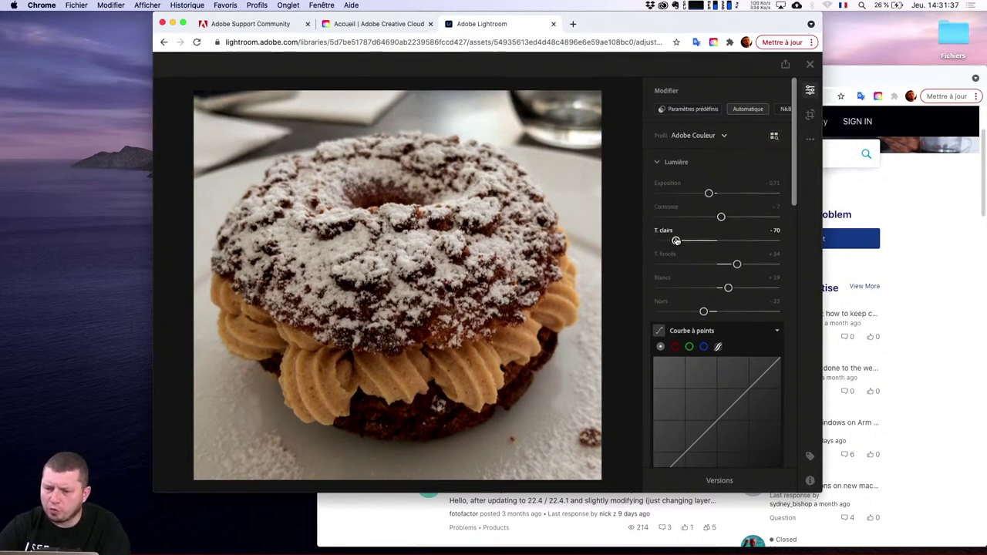
{"action": "mouse_move", "coordinate": [676, 241]}
{"action": "left_mouse_down"}
{"action": "mouse_move", "coordinate": [690, 241]}
{"action": "mouse_move", "coordinate": [677, 241]}
{"action": "left_mouse_up"}
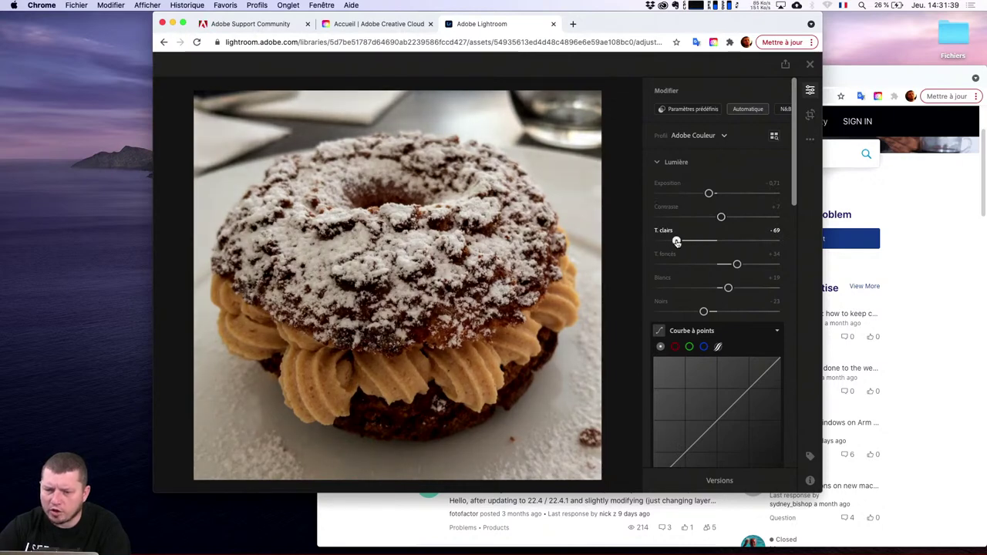
{"action": "left_click_drag", "start_coordinate": [708, 194], "coordinate": [717, 194]}
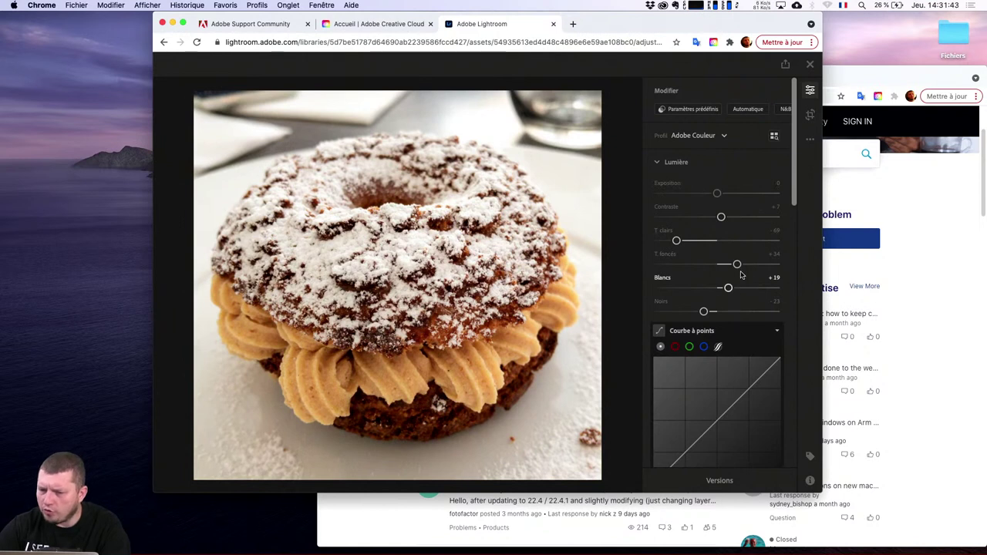
{"action": "mouse_move", "coordinate": [739, 264]}
{"action": "left_mouse_down"}
{"action": "mouse_move", "coordinate": [746, 265]}
{"action": "mouse_move", "coordinate": [727, 264]}
{"action": "mouse_move", "coordinate": [752, 265]}
{"action": "mouse_move", "coordinate": [731, 287]}
{"action": "mouse_move", "coordinate": [745, 287]}
{"action": "mouse_move", "coordinate": [698, 313]}
{"action": "left_mouse_up"}
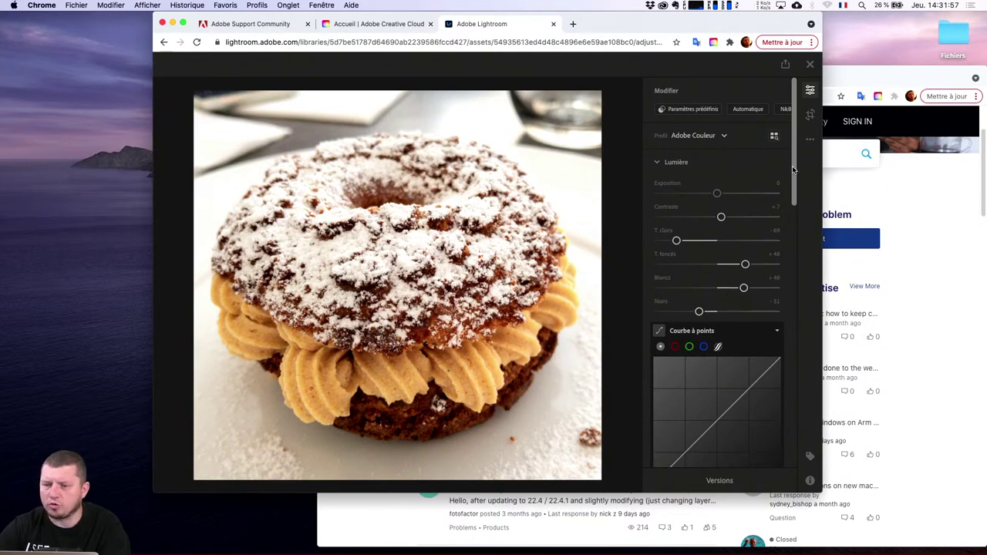
{"action": "left_click_drag", "start_coordinate": [793, 169], "coordinate": [801, 320]}
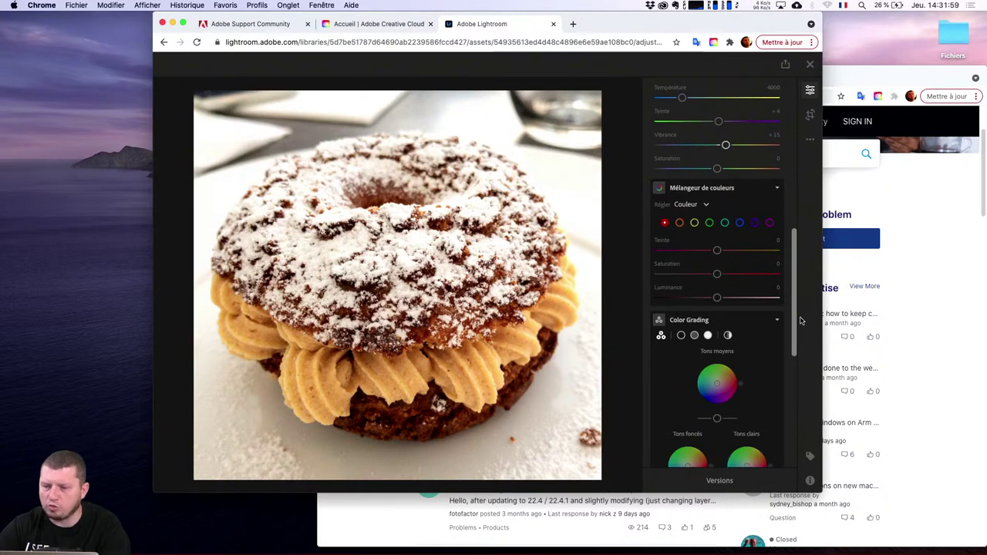
Step: Raise vibrance to about +25, desaturate the photo to black and white, then reset saturation to 0
{"action": "left_click_drag", "start_coordinate": [801, 321], "coordinate": [792, 274]}
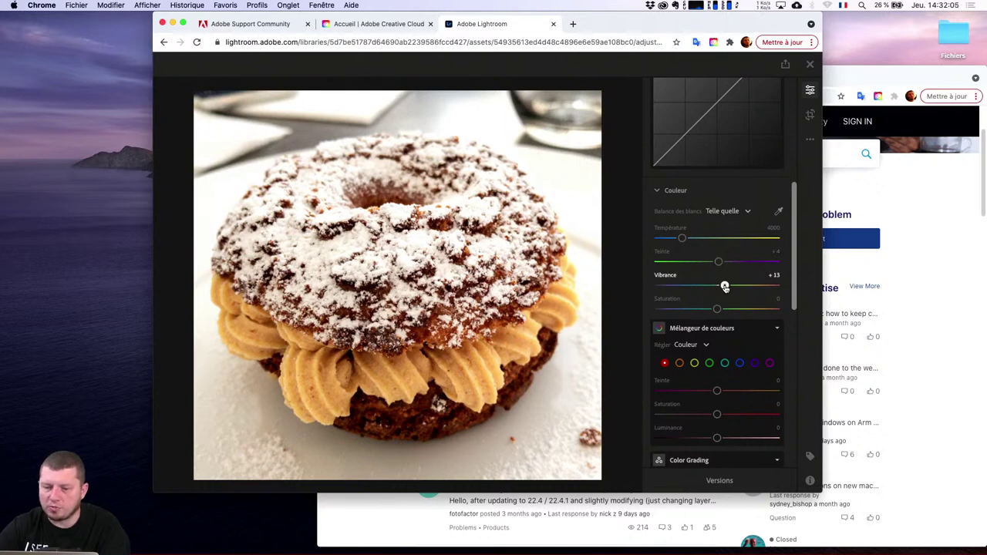
{"action": "left_click_drag", "start_coordinate": [725, 287], "coordinate": [732, 287]}
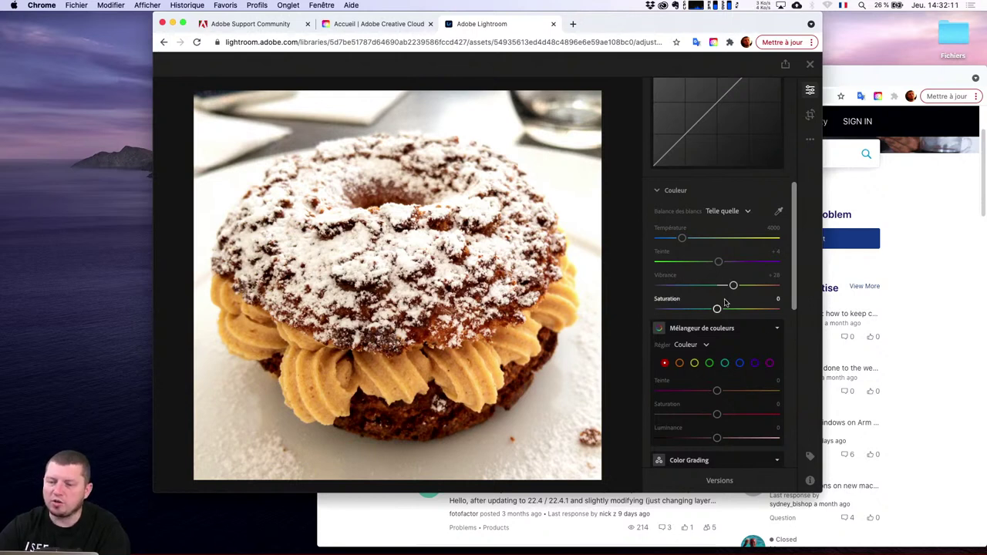
{"action": "left_click_drag", "start_coordinate": [715, 310], "coordinate": [711, 310]}
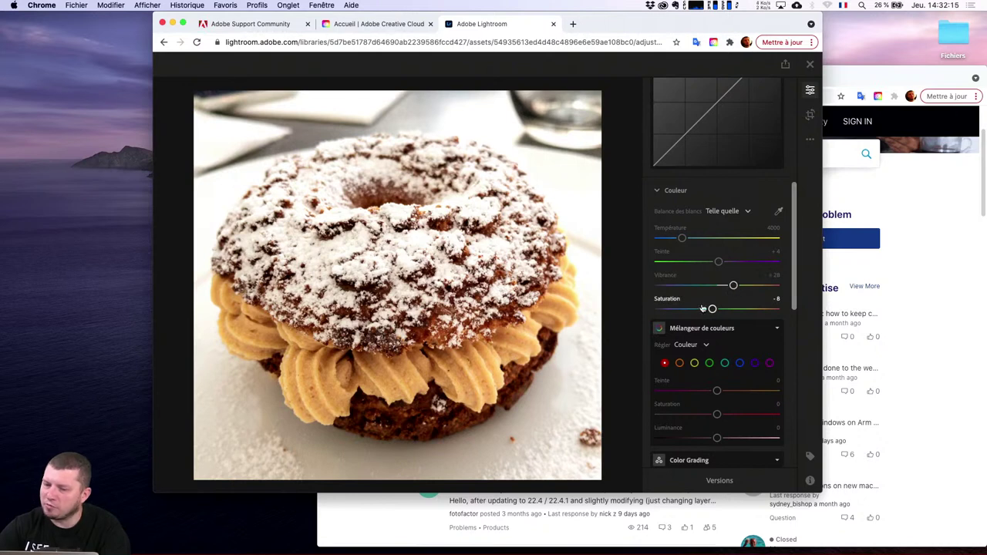
{"action": "left_click_drag", "start_coordinate": [712, 310], "coordinate": [617, 312]}
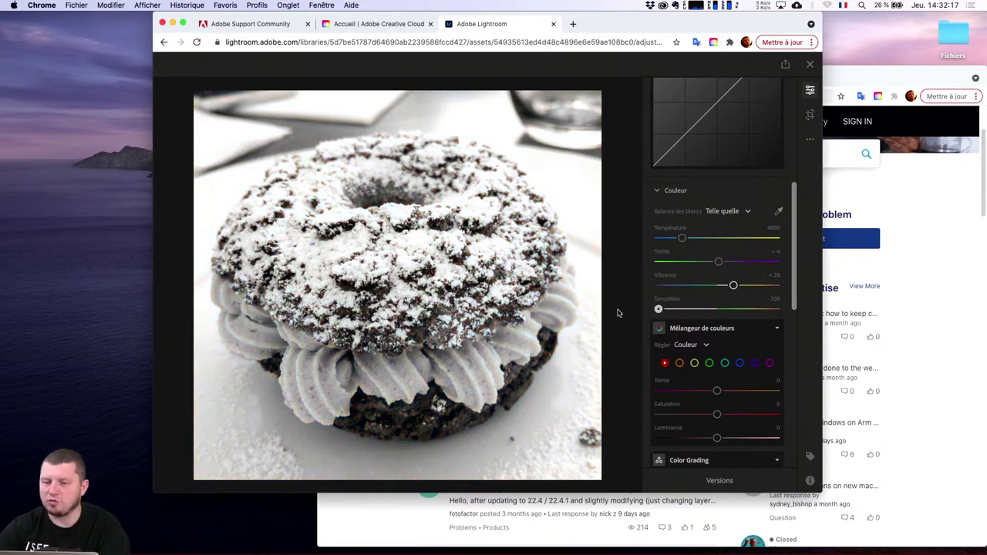
{"action": "double_click", "coordinate": [659, 310]}
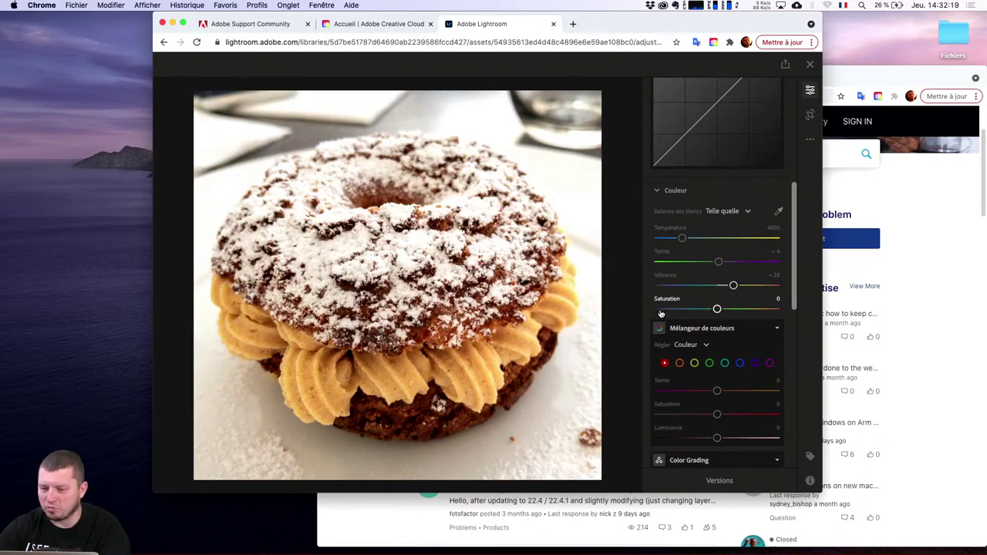
Step: Test vibrance and saturation at +100, reset both, then set Vibrance to +26
{"action": "left_click_drag", "start_coordinate": [733, 287], "coordinate": [797, 290]}
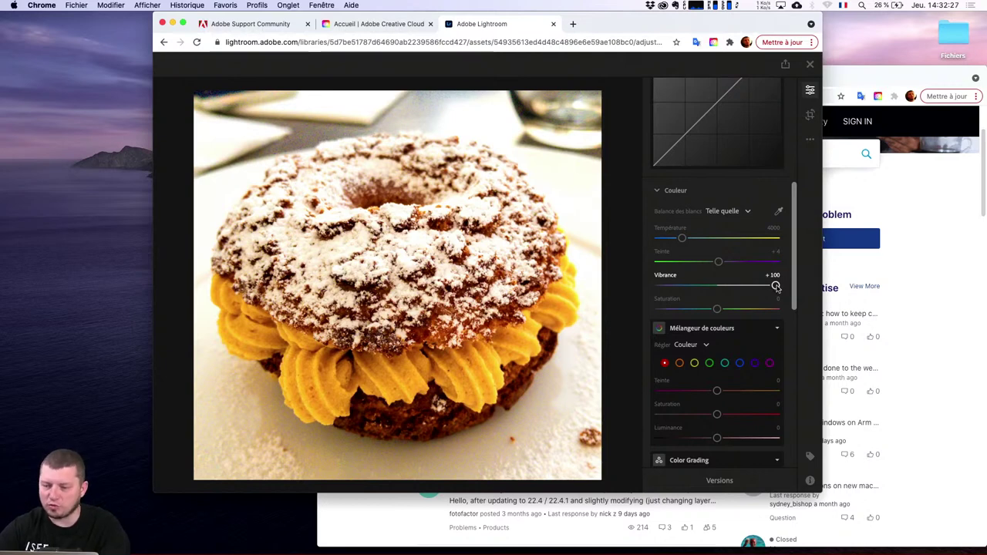
{"action": "double_click", "coordinate": [775, 286]}
{"action": "left_click_drag", "start_coordinate": [719, 308], "coordinate": [776, 309]}
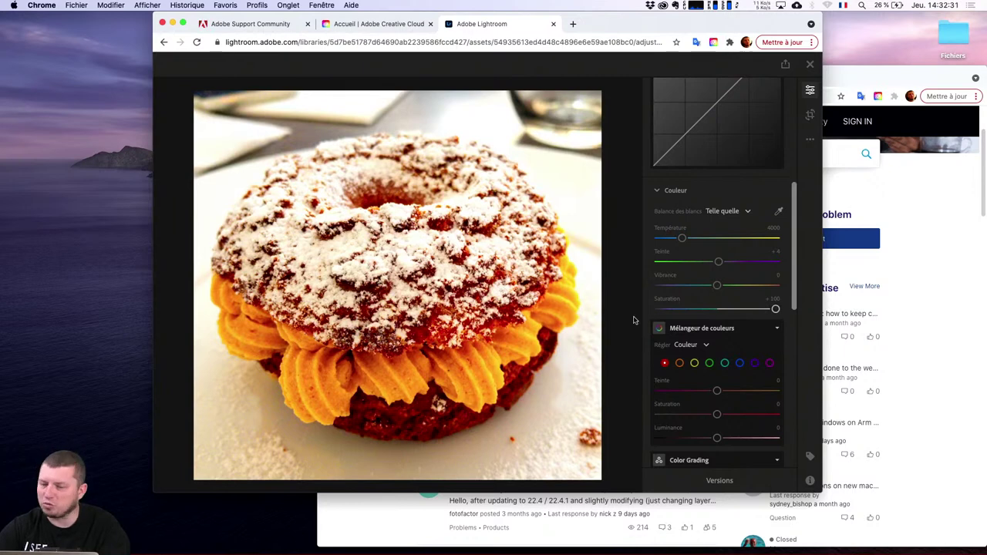
{"action": "double_click", "coordinate": [776, 309]}
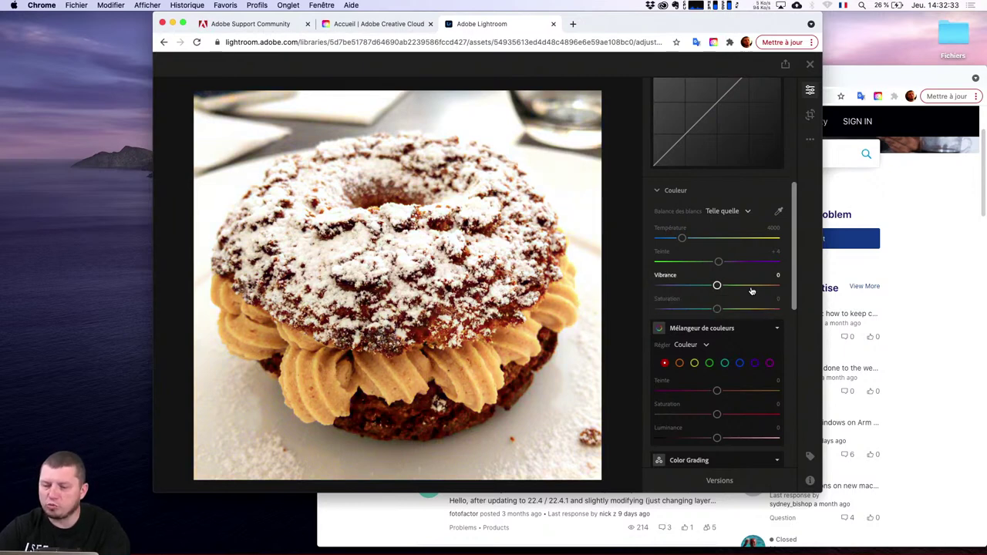
{"action": "mouse_move", "coordinate": [717, 285]}
{"action": "left_mouse_down"}
{"action": "mouse_move", "coordinate": [766, 286]}
{"action": "mouse_move", "coordinate": [732, 287]}
{"action": "left_mouse_up"}
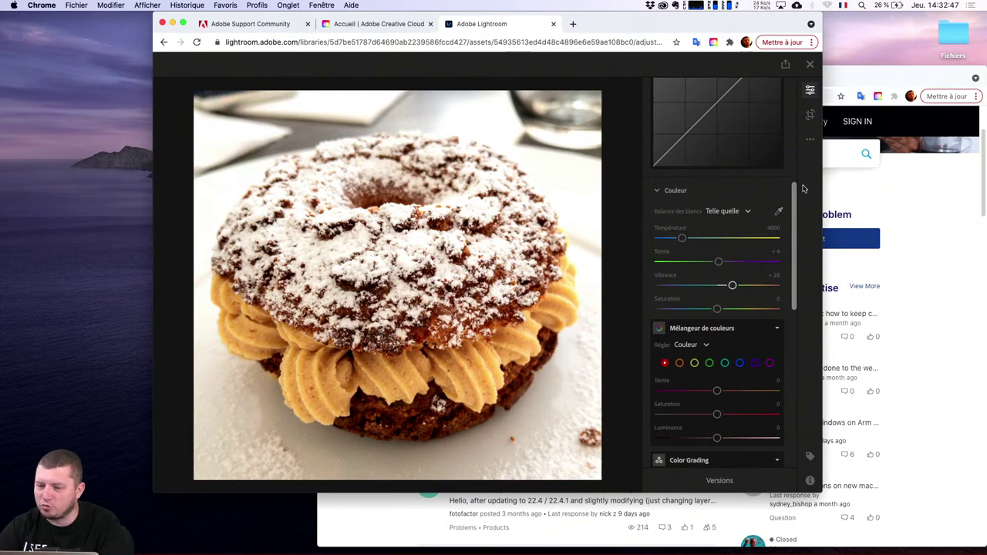
Step: Collapse Lumière and Couleur to review Effets and Optique, then go back to Toutes les photos
{"action": "left_click", "coordinate": [811, 91]}
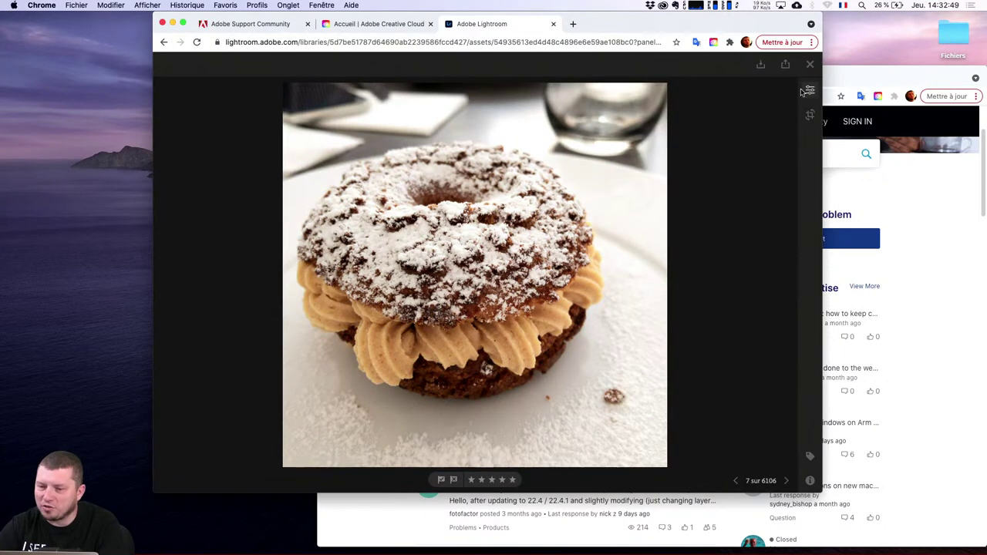
{"action": "left_click", "coordinate": [810, 91]}
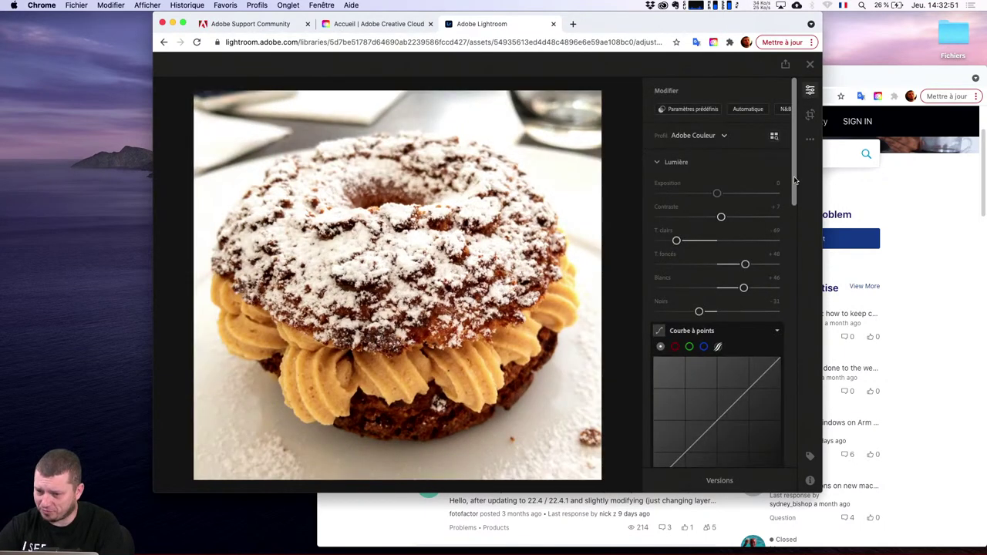
{"action": "left_click", "coordinate": [664, 167]}
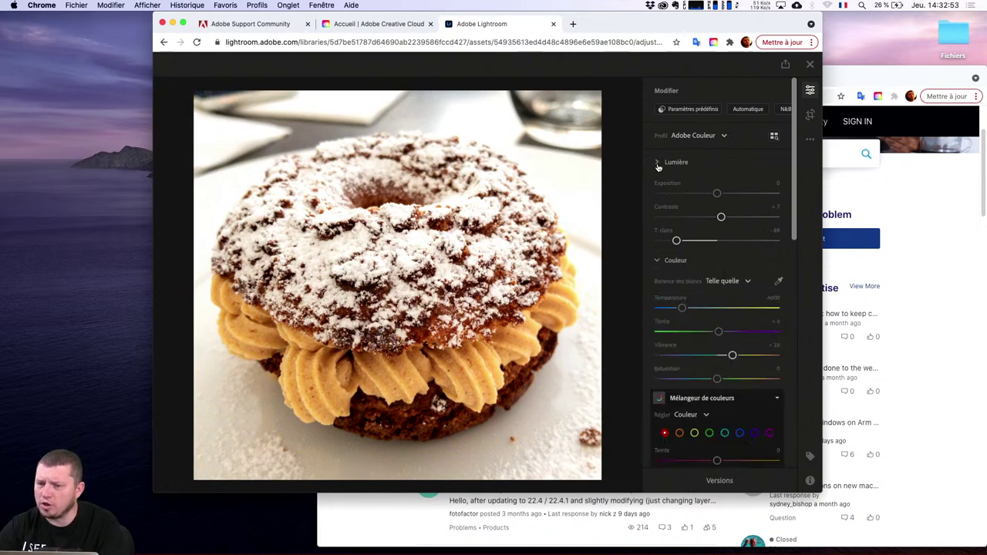
{"action": "left_click", "coordinate": [668, 191]}
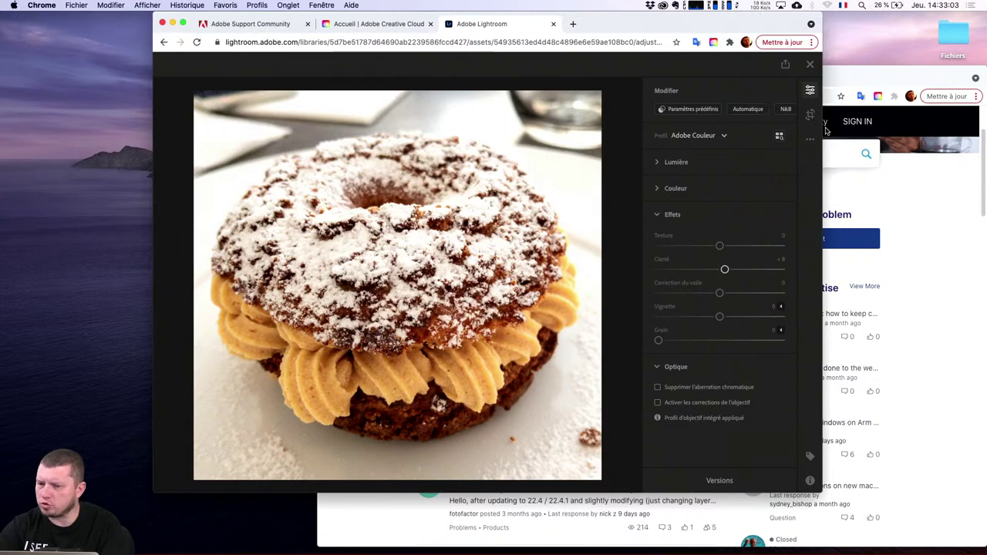
{"action": "left_click", "coordinate": [809, 90]}
{"action": "left_click", "coordinate": [810, 90]}
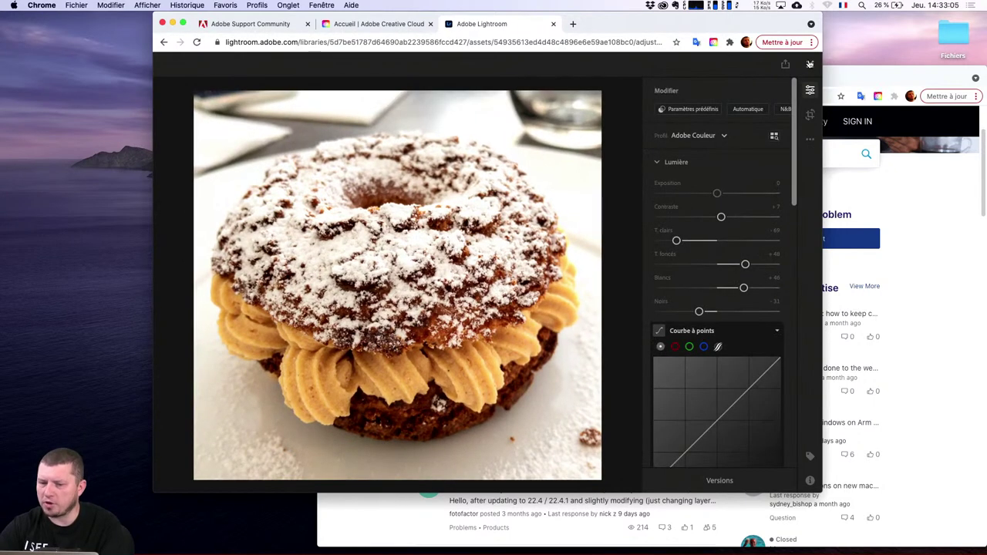
{"action": "left_click", "coordinate": [810, 64]}
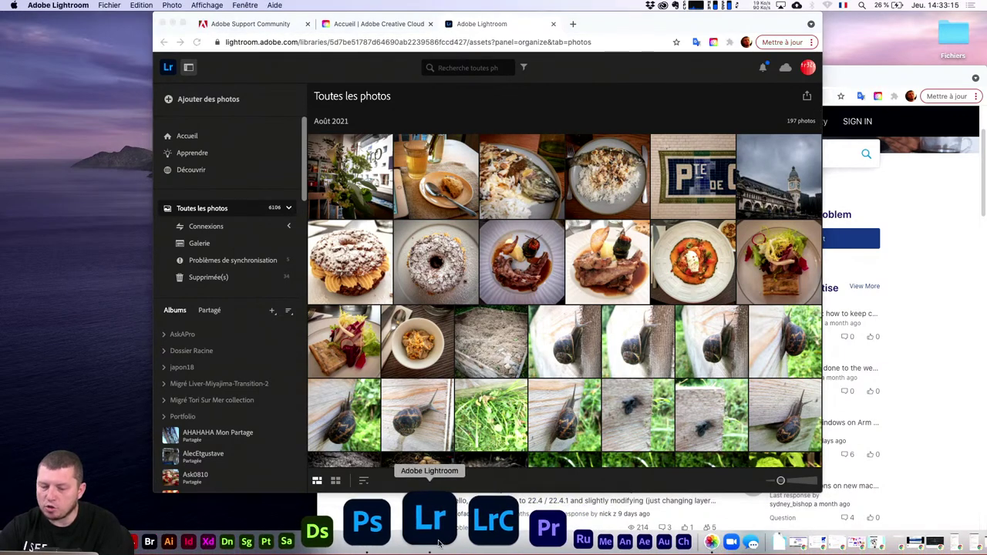
Step: Show the Paris-Brest photo in desktop Lightroom with the window maximized
{"action": "left_click", "coordinate": [434, 532]}
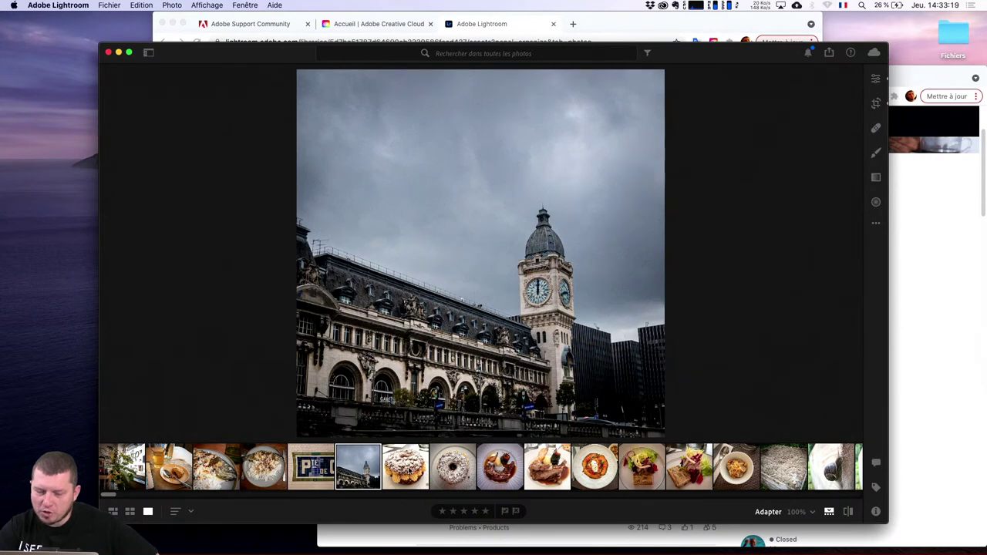
{"action": "left_click", "coordinate": [414, 471]}
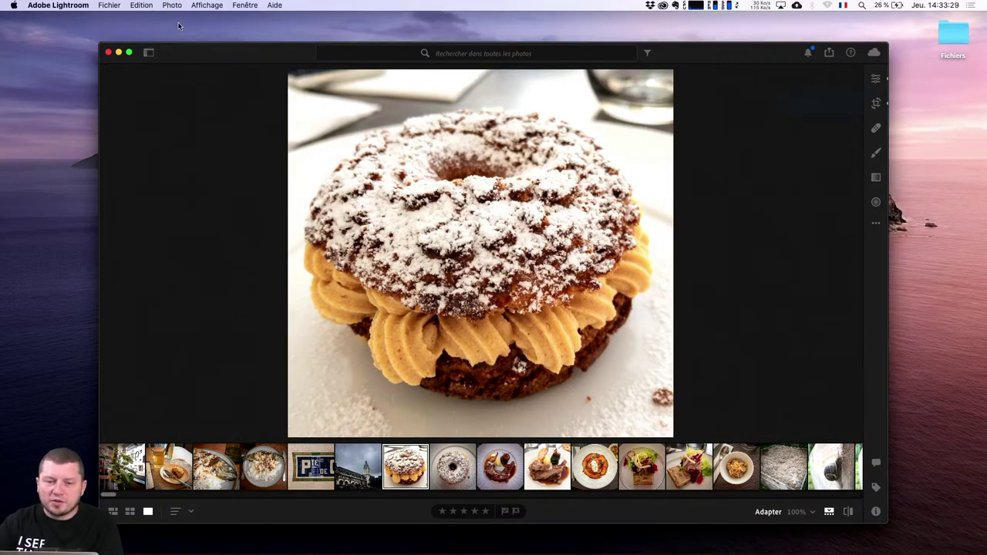
{"action": "left_click", "coordinate": [129, 52]}
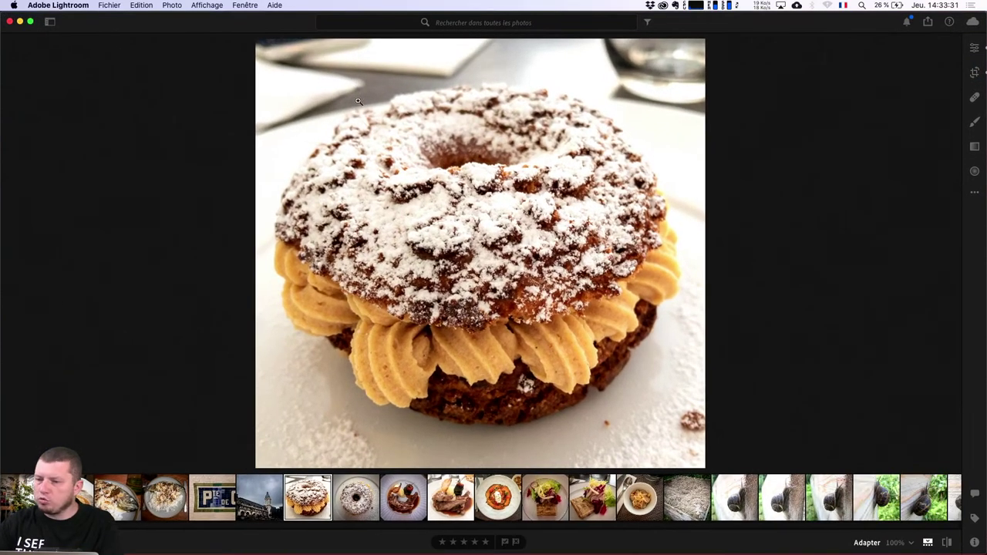
Step: Set the Correcteur healing tool to Corriger mode
{"action": "left_click", "coordinate": [976, 97]}
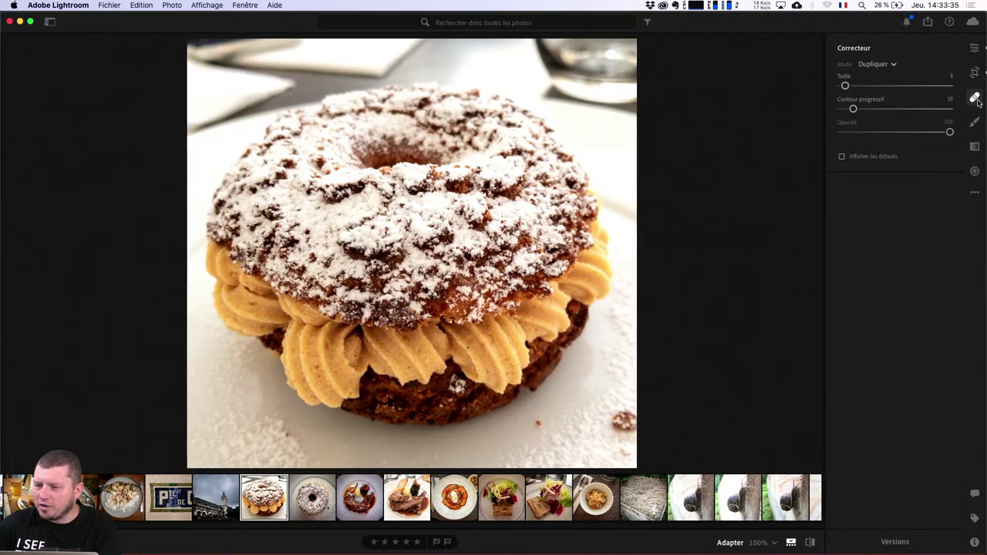
{"action": "left_click", "coordinate": [888, 65]}
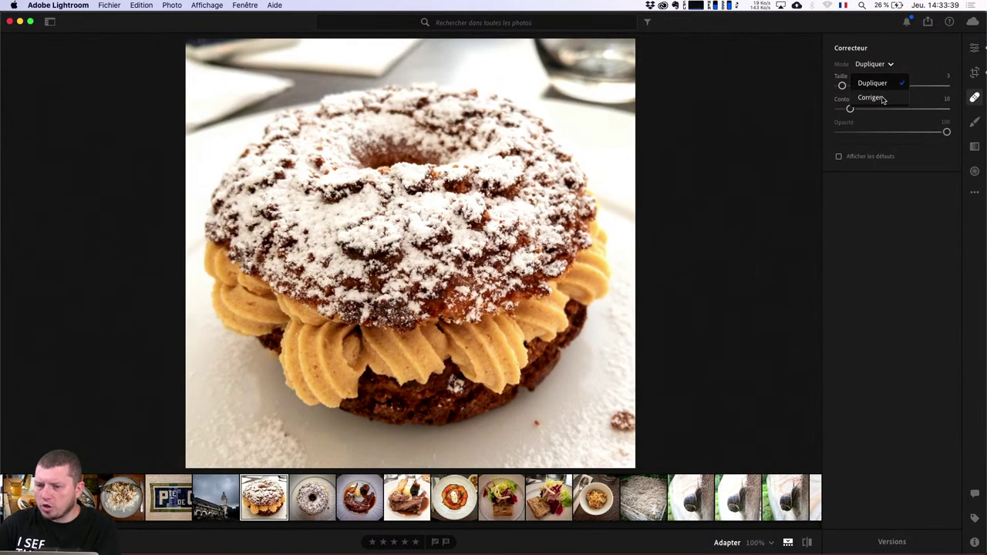
{"action": "left_click", "coordinate": [870, 97]}
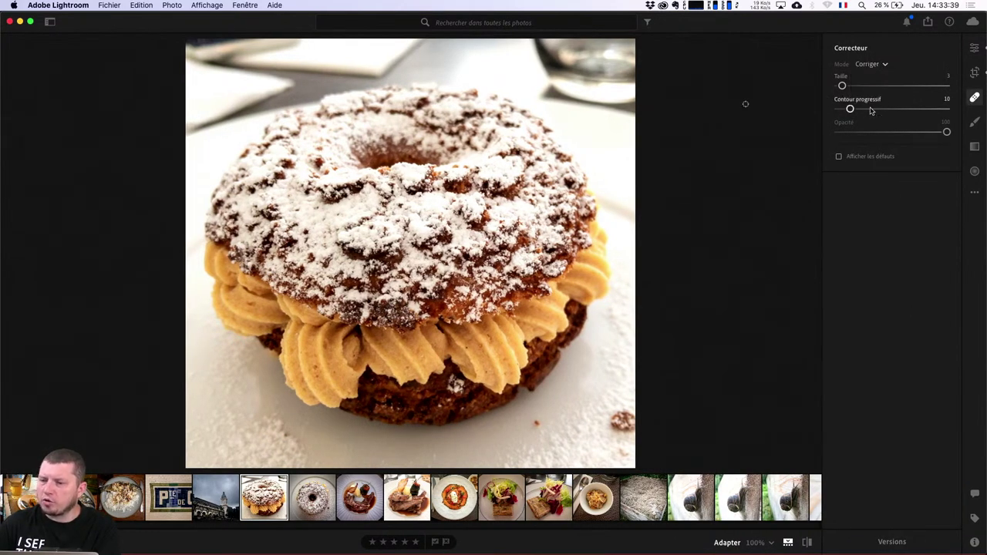
Step: Heal the crumbs on the plate near the cake's lower right, sampling a clean plate area
{"action": "left_click", "coordinate": [536, 422]}
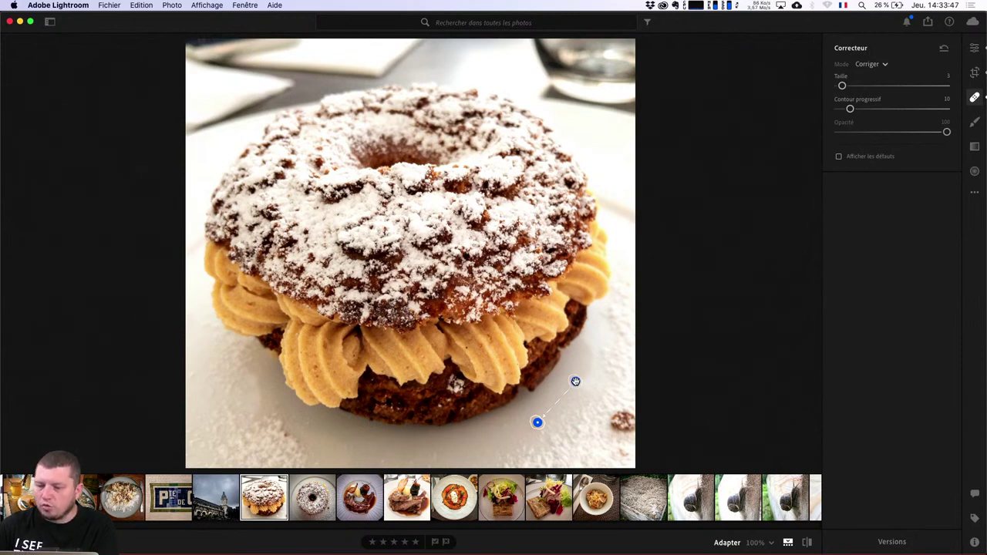
{"action": "left_click_drag", "start_coordinate": [575, 381], "coordinate": [567, 389]}
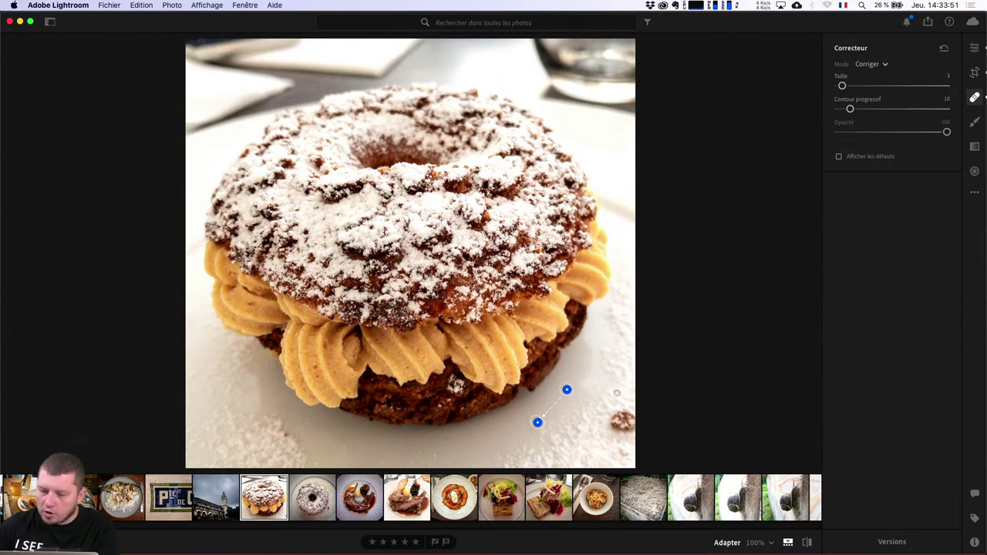
{"action": "mouse_move", "coordinate": [613, 413]}
{"action": "left_mouse_down"}
{"action": "mouse_move", "coordinate": [613, 422]}
{"action": "mouse_move", "coordinate": [636, 416]}
{"action": "mouse_move", "coordinate": [630, 434]}
{"action": "left_mouse_up"}
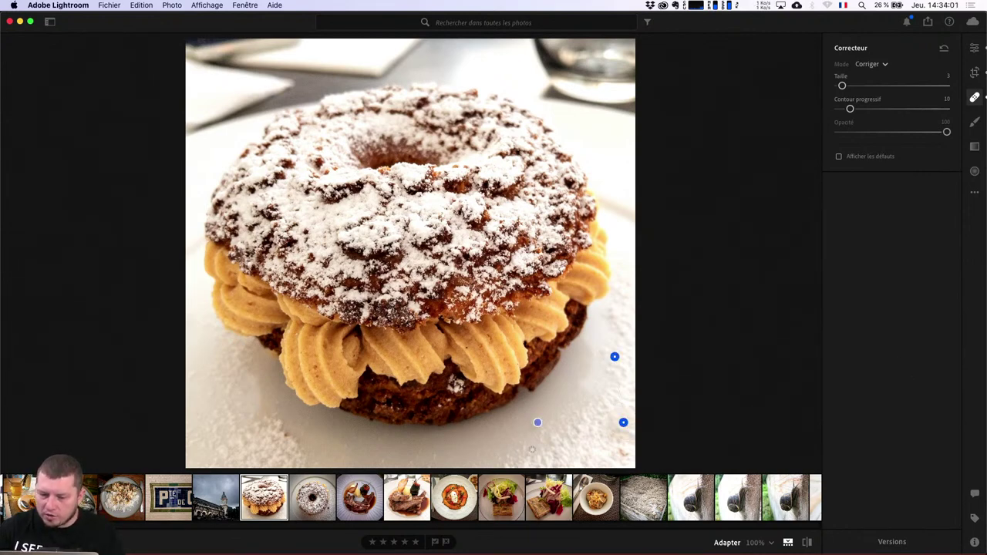
{"action": "left_click", "coordinate": [537, 423]}
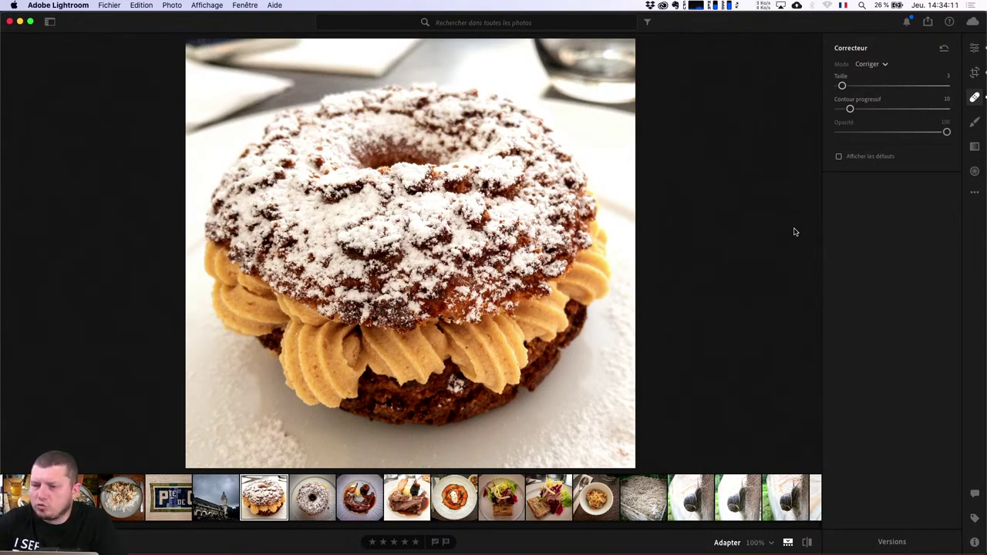
{"action": "left_click", "coordinate": [534, 426]}
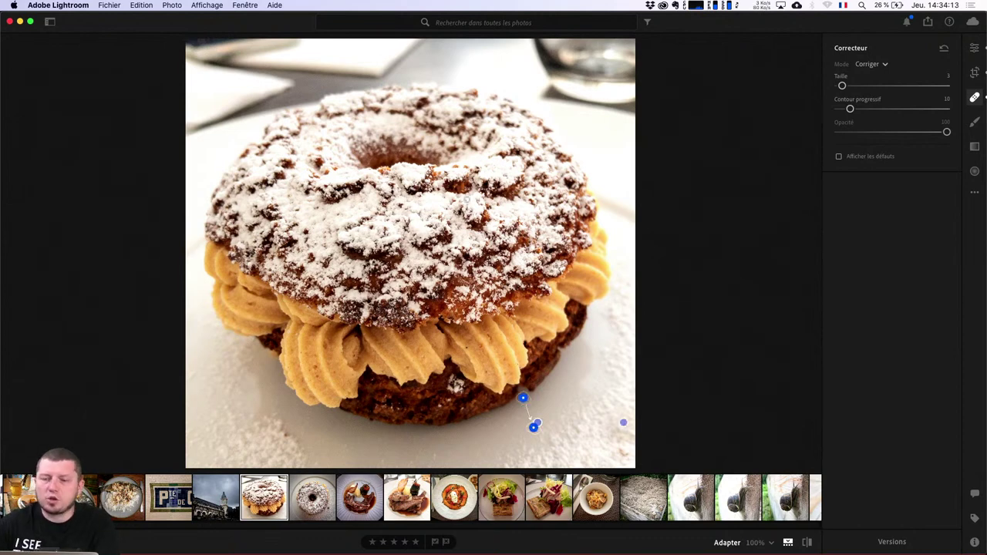
{"action": "key", "text": "super+Tab"}
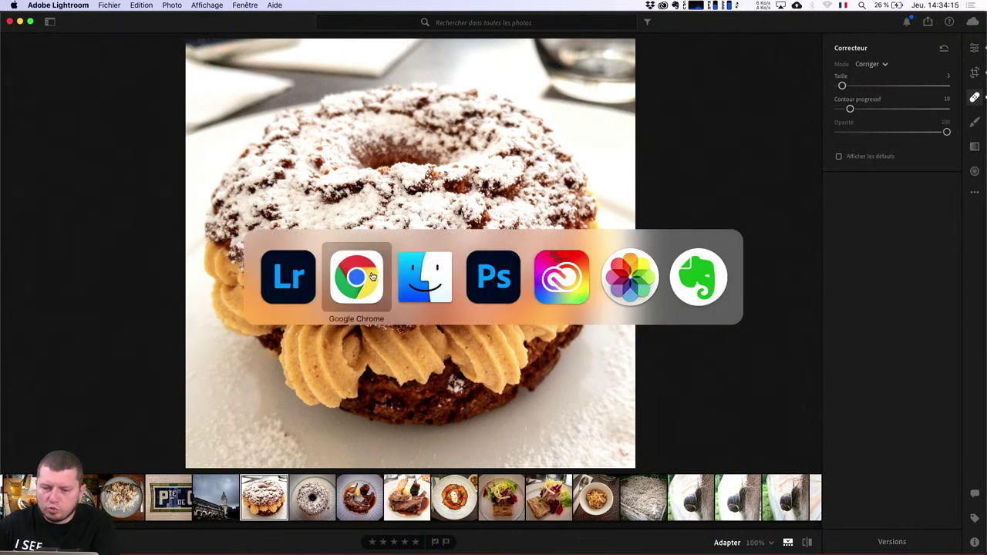
Step: Load the Creative Cloud plans page in a new Chrome tab
{"action": "left_click", "coordinate": [373, 273]}
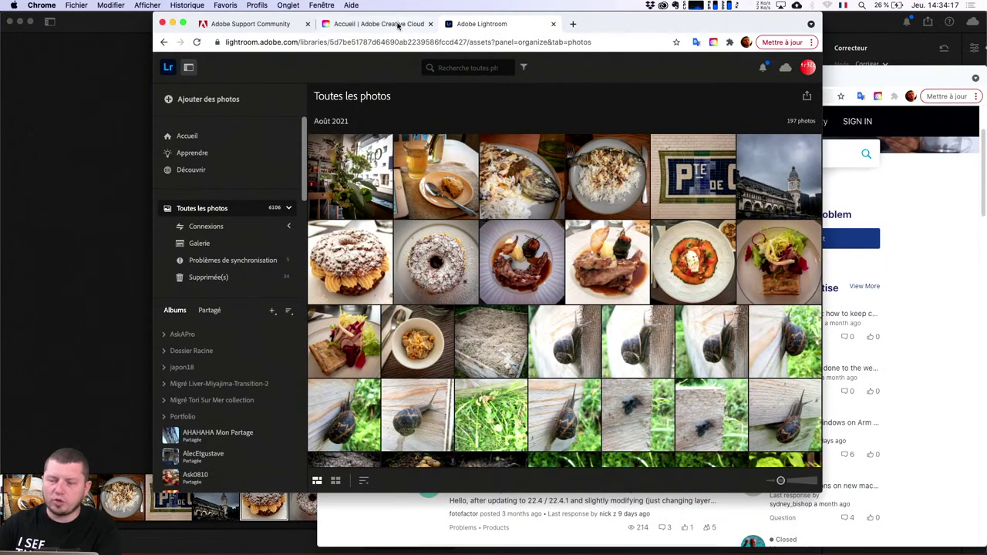
{"action": "key", "text": "super+t"}
{"action": "type", "text": "plans.html"}
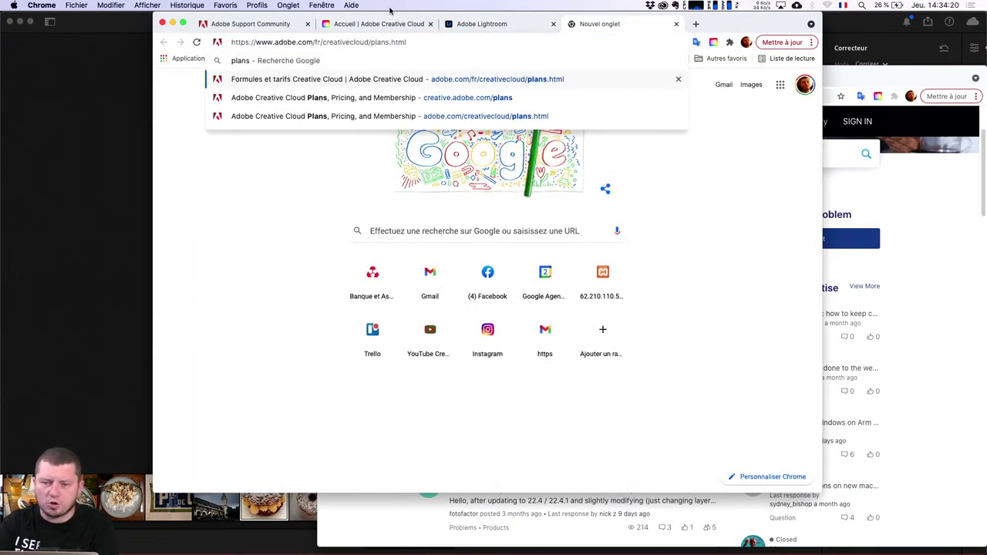
{"action": "key", "text": "Return"}
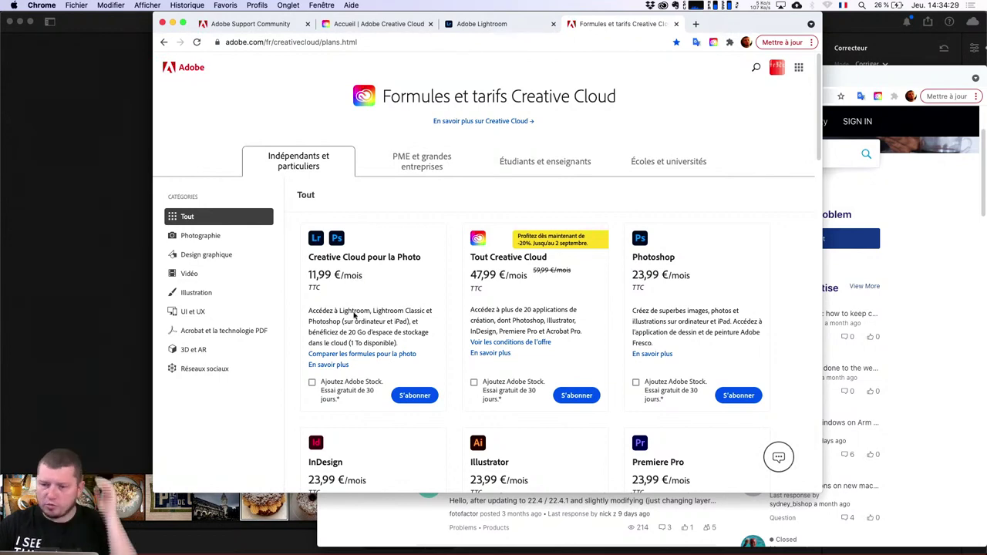
Step: Filter to Photographie plans and open the photo plan comparison table
{"action": "scroll", "coordinate": [366, 296], "scroll_direction": "down", "scroll_amount": 1}
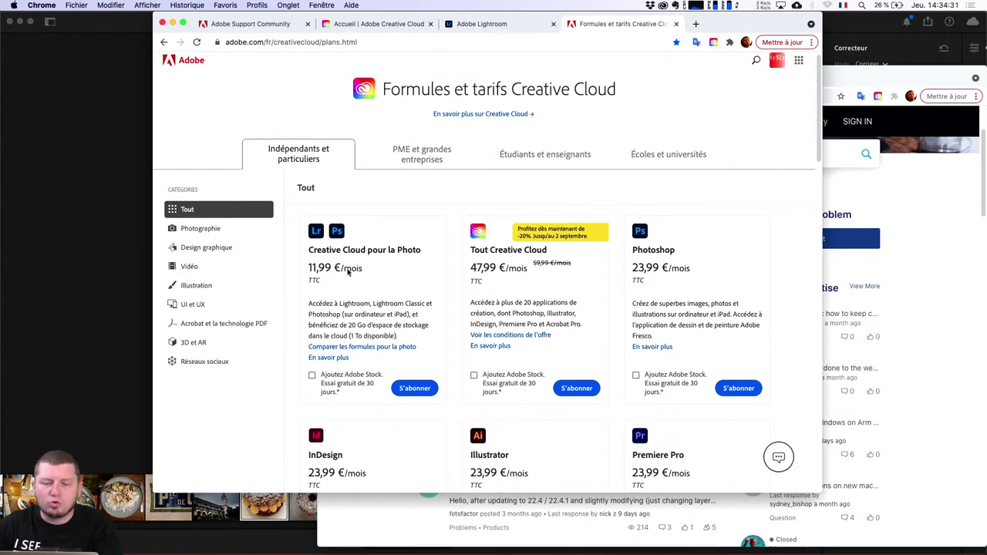
{"action": "left_click", "coordinate": [245, 228]}
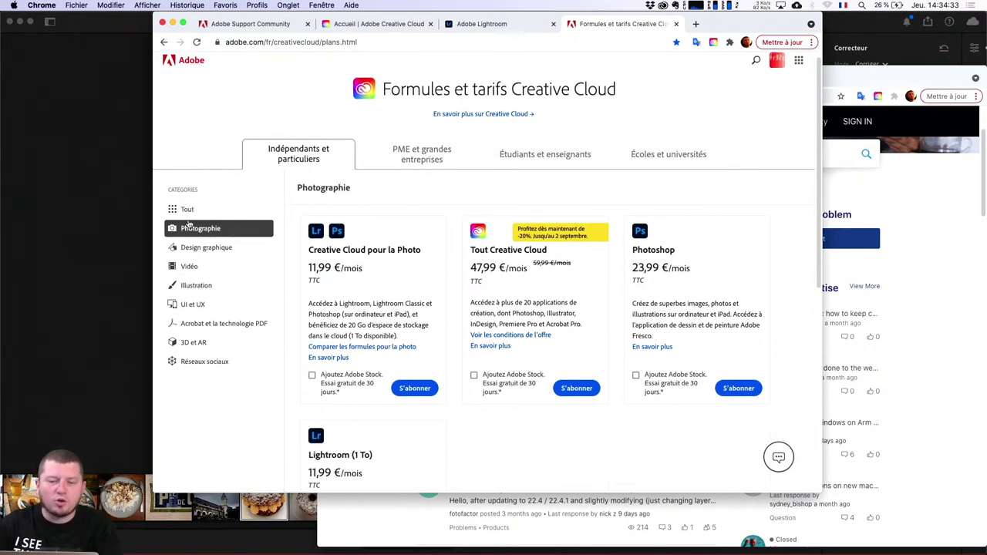
{"action": "scroll", "coordinate": [441, 273], "scroll_direction": "down", "scroll_amount": 3}
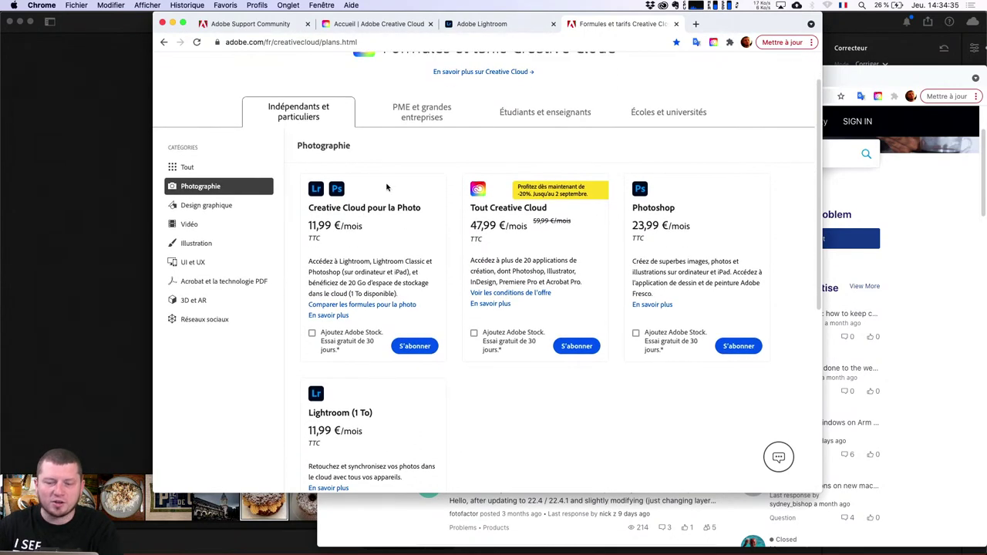
{"action": "scroll", "coordinate": [365, 192], "scroll_direction": "down", "scroll_amount": 4}
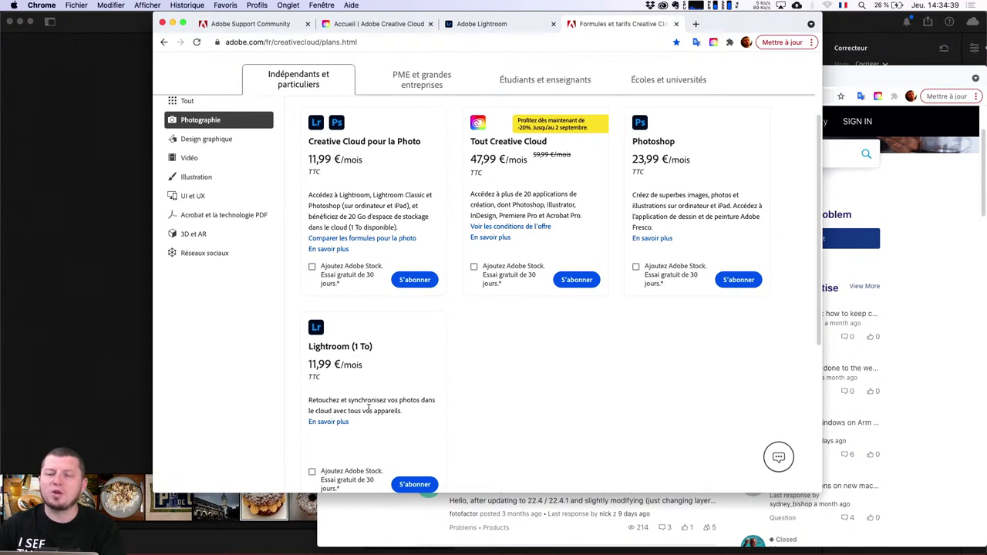
{"action": "left_click", "coordinate": [389, 239]}
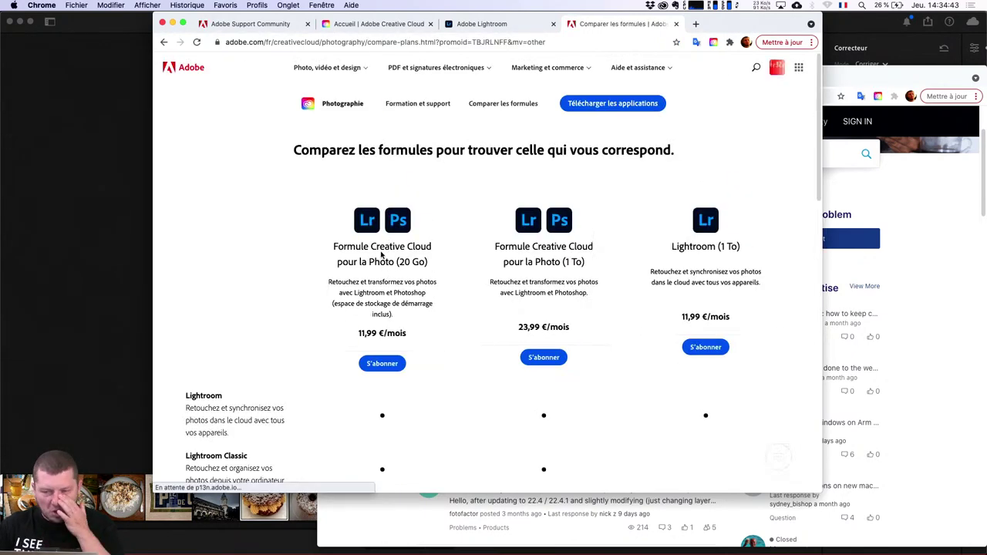
{"action": "scroll", "coordinate": [443, 301], "scroll_direction": "down", "scroll_amount": 2}
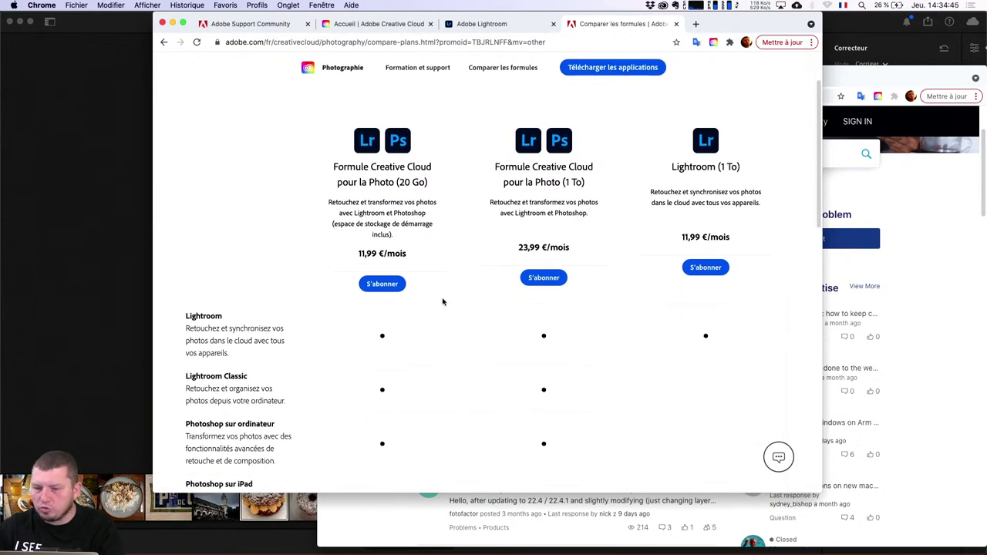
{"action": "scroll", "coordinate": [442, 302], "scroll_direction": "down", "scroll_amount": 2}
{"action": "scroll", "coordinate": [413, 337], "scroll_direction": "down", "scroll_amount": 3}
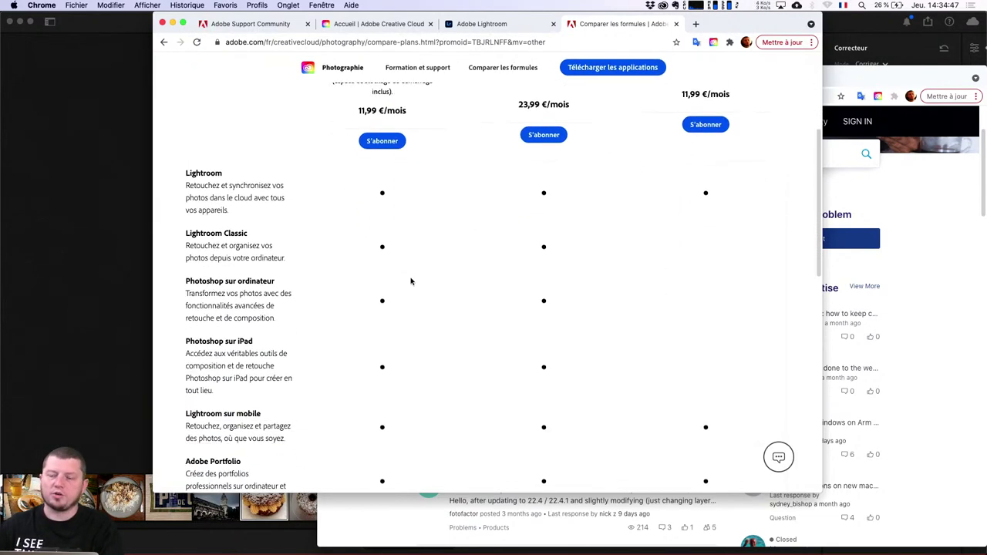
{"action": "key", "text": "super+t"}
Step: Load adobe.com, switch to the French site and open the Photographes et passionnés de photo page
{"action": "type", "text": "li"}
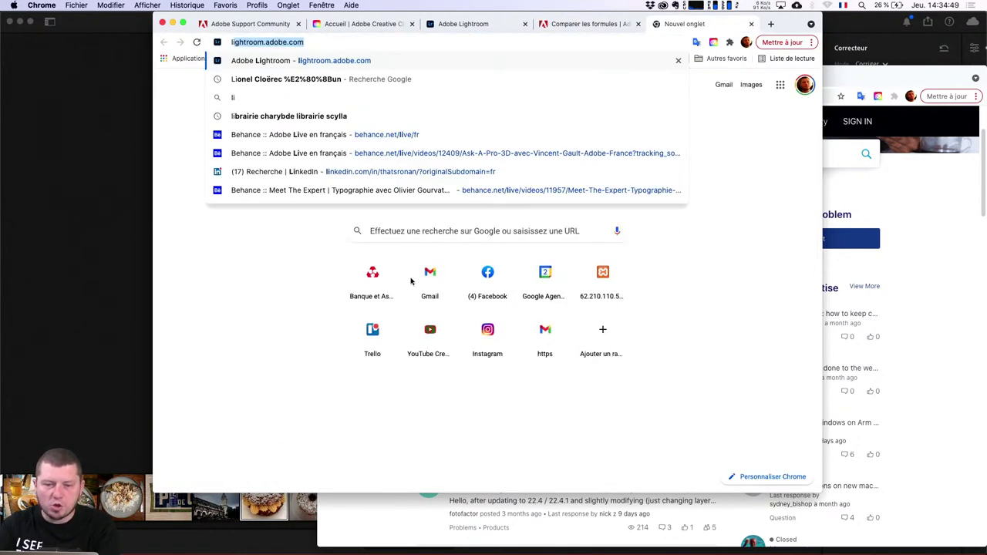
{"action": "key", "text": "Right"}
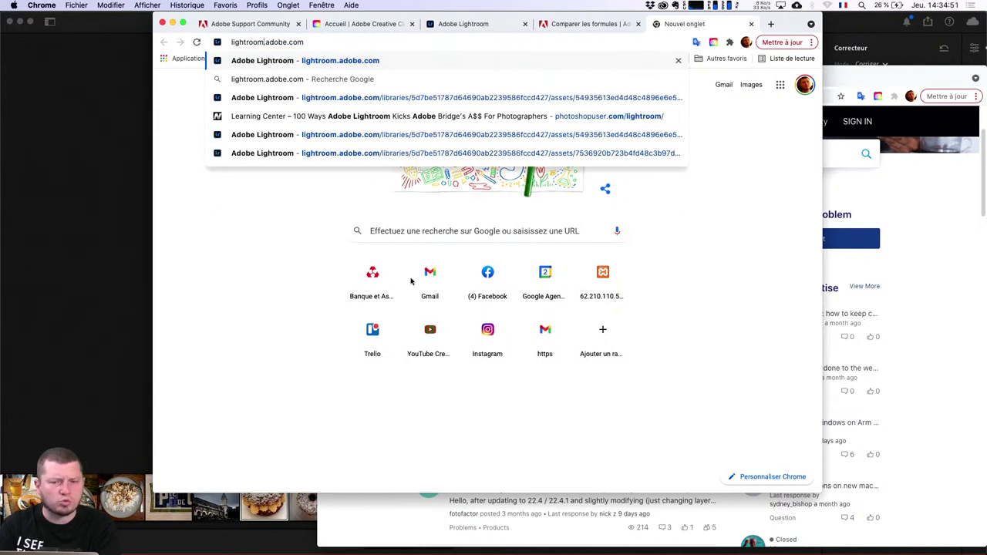
{"action": "key", "text": "alt+shift+Left"}
{"action": "key", "text": "BackSpace"}
{"action": "key", "text": "Return"}
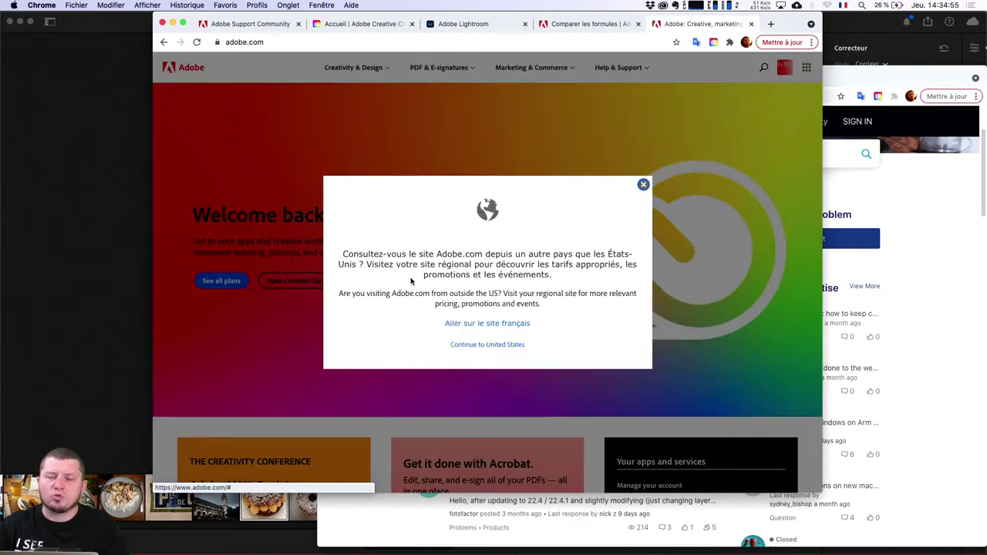
{"action": "left_click", "coordinate": [498, 327]}
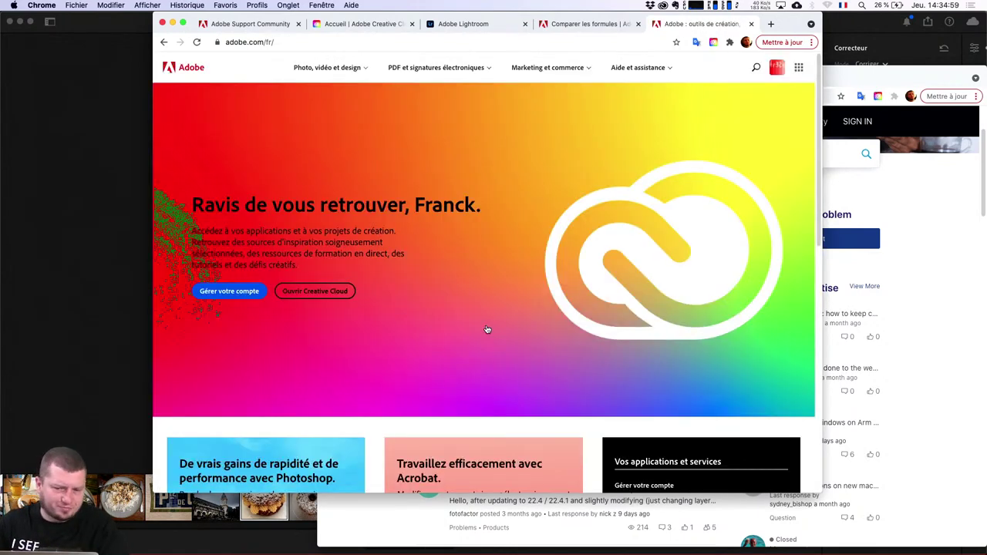
{"action": "left_click", "coordinate": [349, 67]}
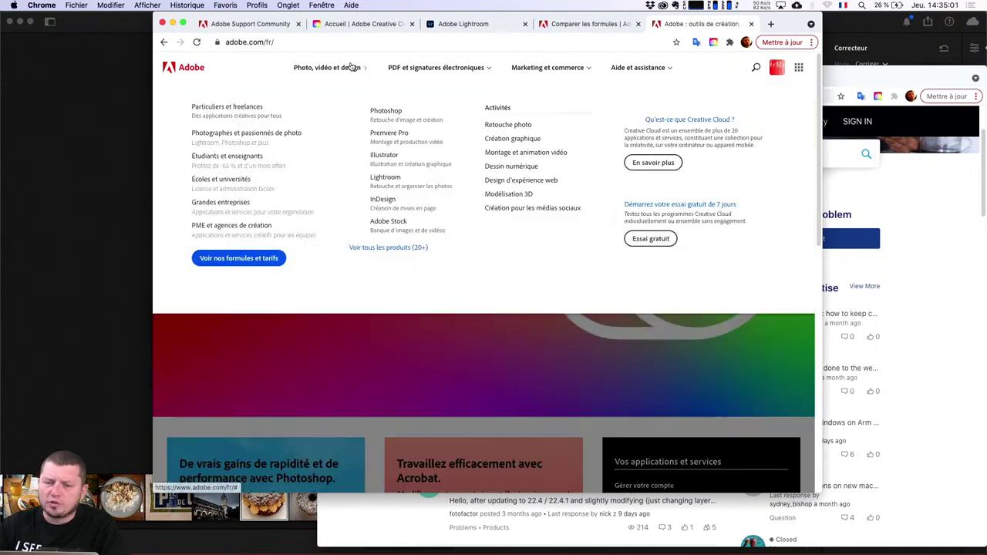
{"action": "left_click", "coordinate": [231, 137]}
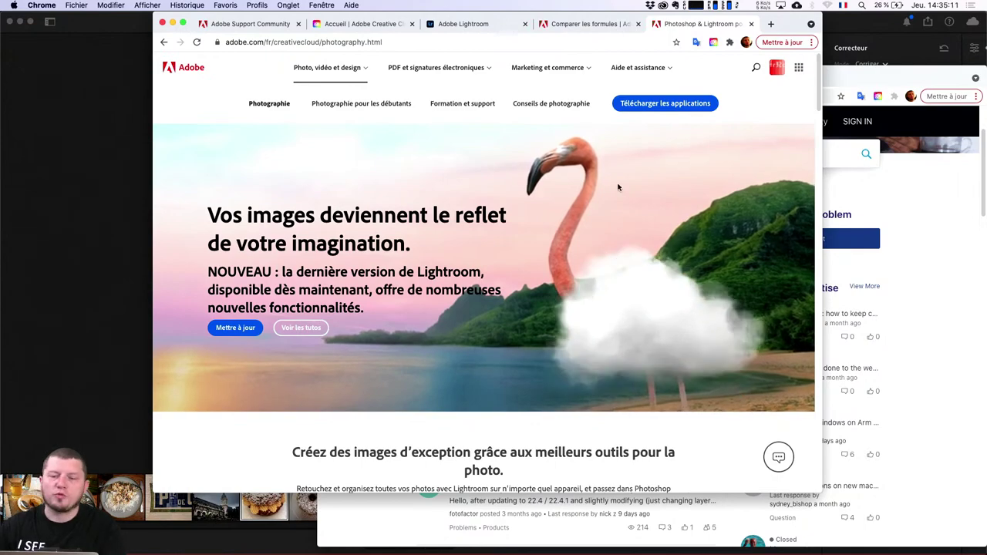
Step: Scroll down to the plan cards: Photo 20 Go, Lightroom 1 To at 11,99 €, Photo 1 To at 23,99 €
{"action": "scroll", "coordinate": [430, 324], "scroll_direction": "down", "scroll_amount": 5}
{"action": "scroll", "coordinate": [463, 317], "scroll_direction": "down", "scroll_amount": 3}
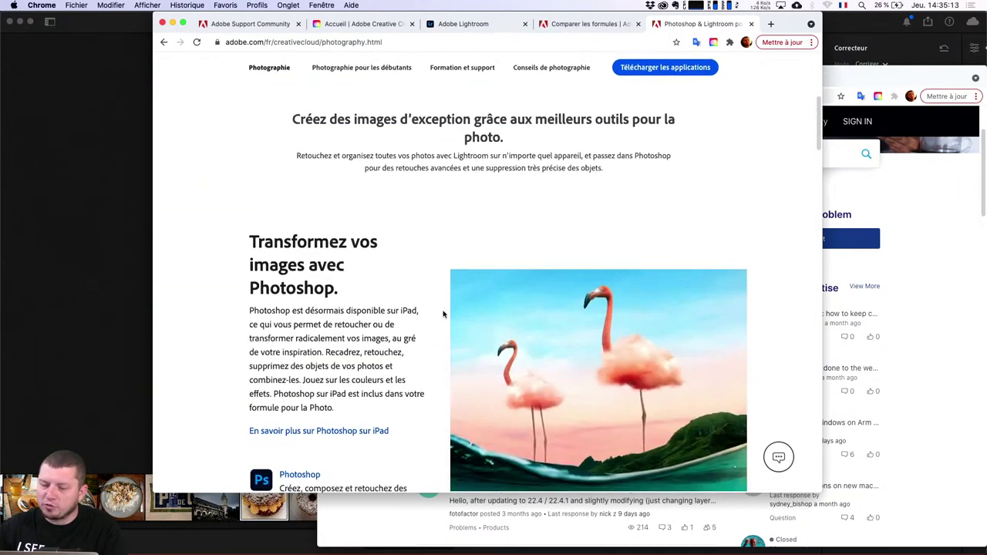
{"action": "scroll", "coordinate": [444, 313], "scroll_direction": "down", "scroll_amount": 3}
{"action": "scroll", "coordinate": [446, 313], "scroll_direction": "down", "scroll_amount": 4}
{"action": "scroll", "coordinate": [449, 314], "scroll_direction": "down", "scroll_amount": 4}
{"action": "scroll", "coordinate": [448, 313], "scroll_direction": "down", "scroll_amount": 2}
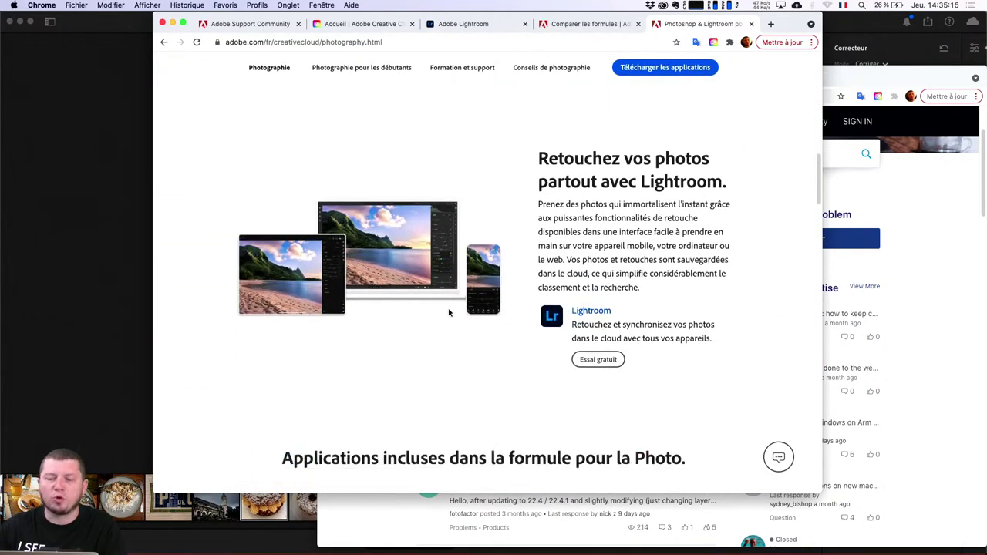
{"action": "scroll", "coordinate": [448, 314], "scroll_direction": "down", "scroll_amount": 5}
{"action": "scroll", "coordinate": [448, 313], "scroll_direction": "up", "scroll_amount": 3}
{"action": "scroll", "coordinate": [439, 270], "scroll_direction": "up", "scroll_amount": 20}
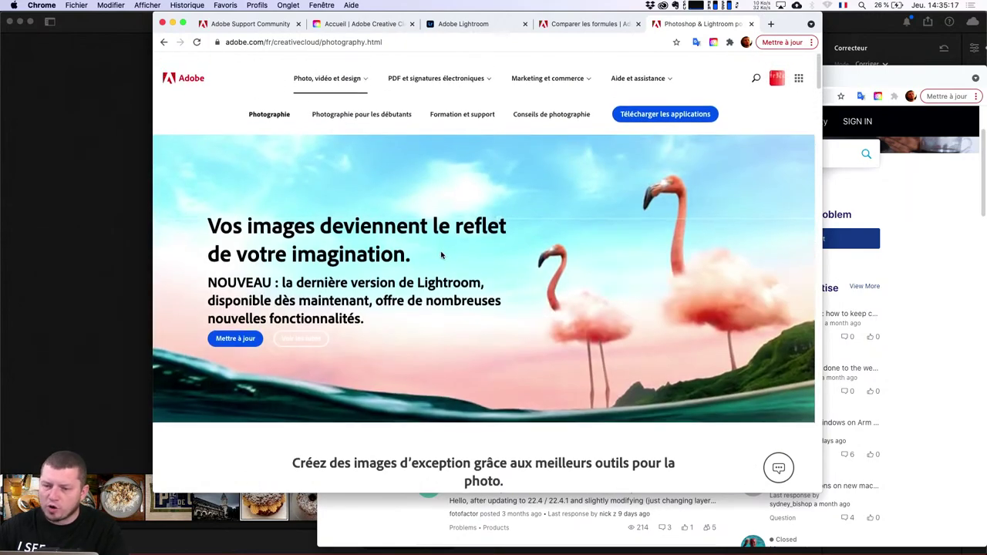
{"action": "scroll", "coordinate": [520, 123], "scroll_direction": "down", "scroll_amount": 2}
{"action": "scroll", "coordinate": [518, 168], "scroll_direction": "down", "scroll_amount": 2}
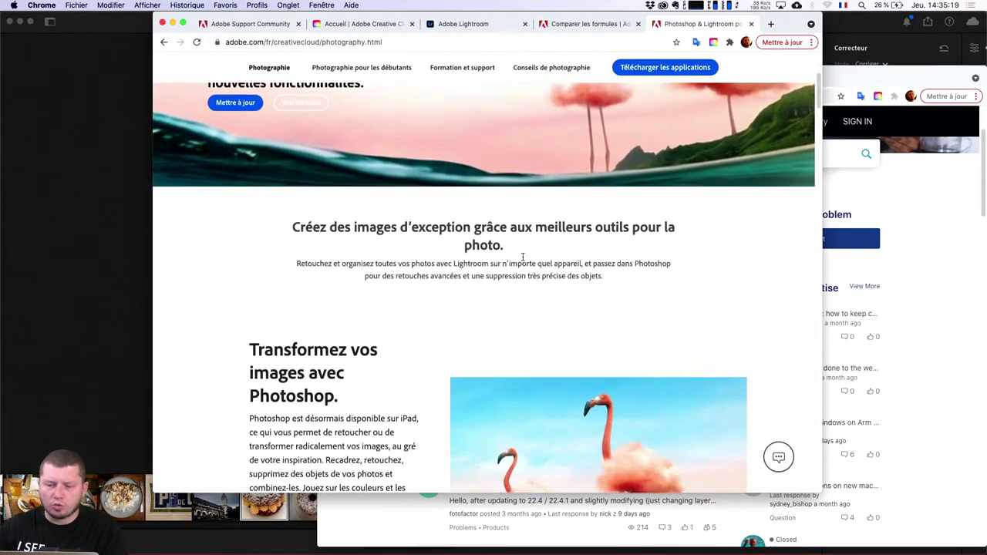
{"action": "scroll", "coordinate": [528, 246], "scroll_direction": "down", "scroll_amount": 4}
{"action": "scroll", "coordinate": [532, 255], "scroll_direction": "down", "scroll_amount": 3}
{"action": "scroll", "coordinate": [533, 255], "scroll_direction": "down", "scroll_amount": 2}
{"action": "scroll", "coordinate": [533, 255], "scroll_direction": "down", "scroll_amount": 5}
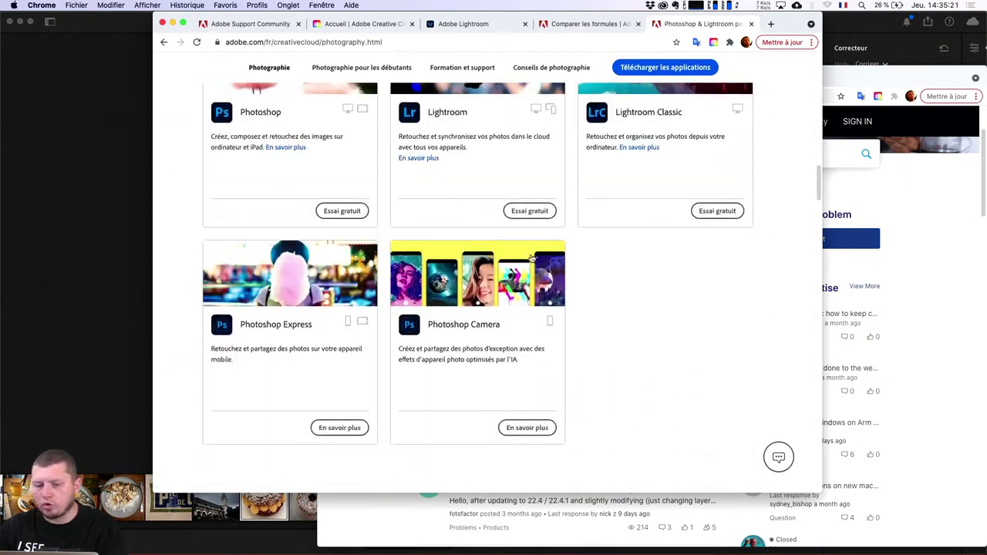
{"action": "scroll", "coordinate": [524, 253], "scroll_direction": "down", "scroll_amount": 2}
{"action": "scroll", "coordinate": [529, 257], "scroll_direction": "down", "scroll_amount": 2}
{"action": "scroll", "coordinate": [527, 262], "scroll_direction": "down", "scroll_amount": 3}
{"action": "scroll", "coordinate": [525, 254], "scroll_direction": "up", "scroll_amount": 10}
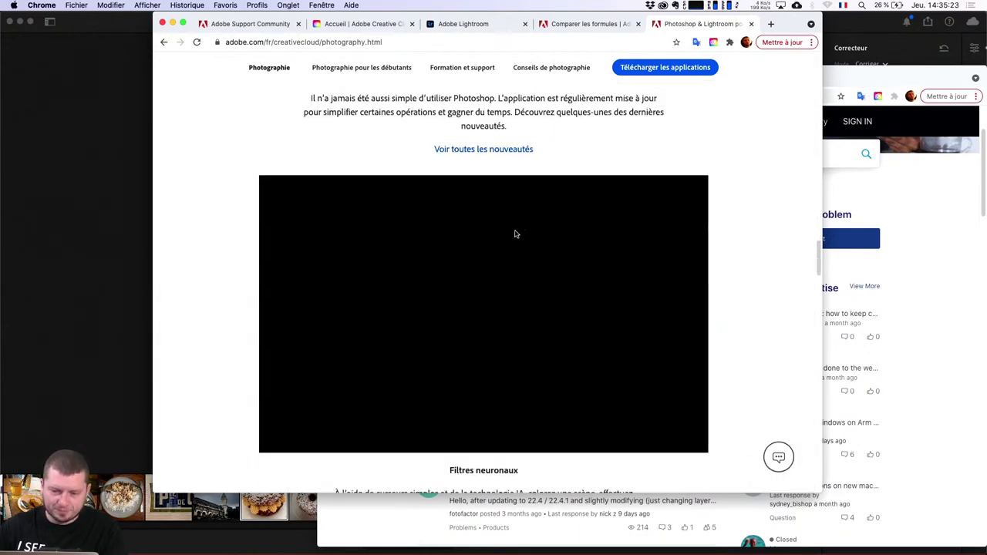
{"action": "scroll", "coordinate": [516, 231], "scroll_direction": "down", "scroll_amount": 1}
{"action": "scroll", "coordinate": [516, 231], "scroll_direction": "up", "scroll_amount": 1}
{"action": "scroll", "coordinate": [513, 233], "scroll_direction": "up", "scroll_amount": 2}
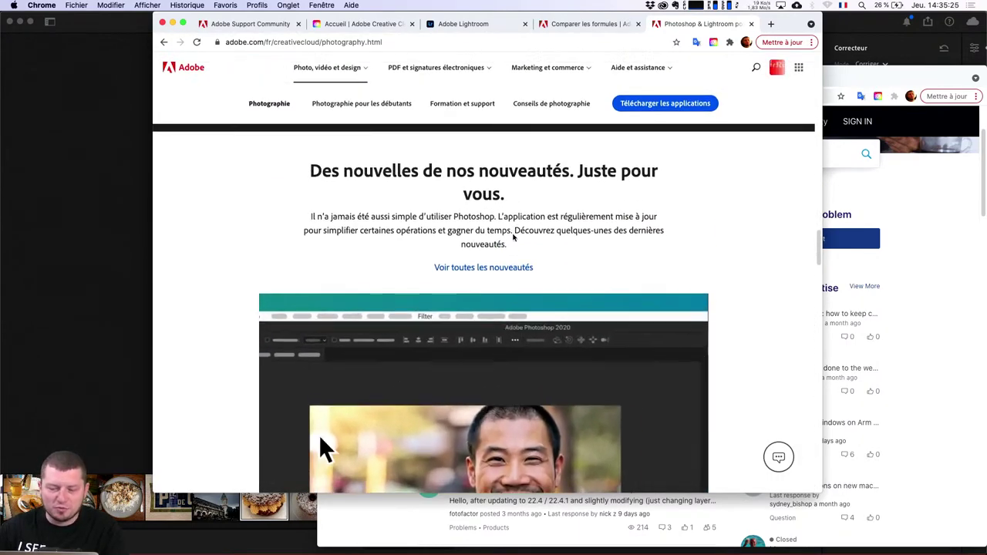
{"action": "scroll", "coordinate": [440, 333], "scroll_direction": "down", "scroll_amount": 1}
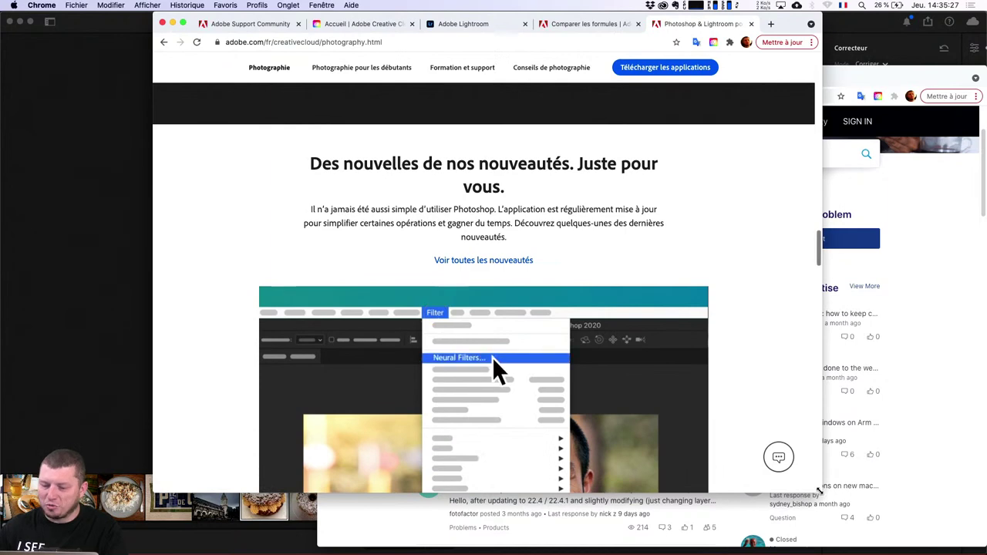
{"action": "left_click", "coordinate": [960, 417]}
{"action": "key", "text": "super+m"}
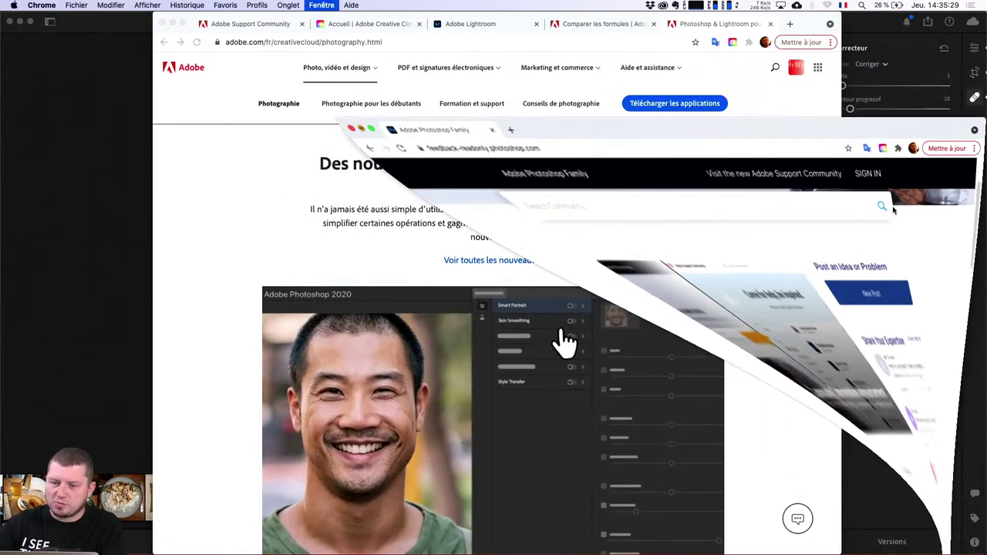
{"action": "scroll", "coordinate": [789, 275], "scroll_direction": "down", "scroll_amount": 1}
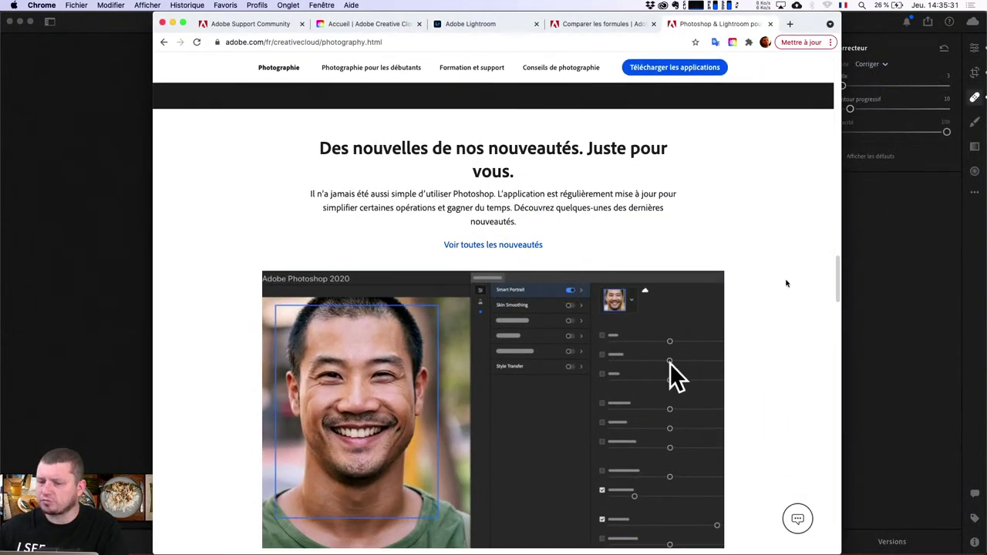
{"action": "scroll", "coordinate": [782, 287], "scroll_direction": "down", "scroll_amount": 5}
{"action": "scroll", "coordinate": [782, 287], "scroll_direction": "down", "scroll_amount": 4}
{"action": "scroll", "coordinate": [771, 286], "scroll_direction": "down", "scroll_amount": 5}
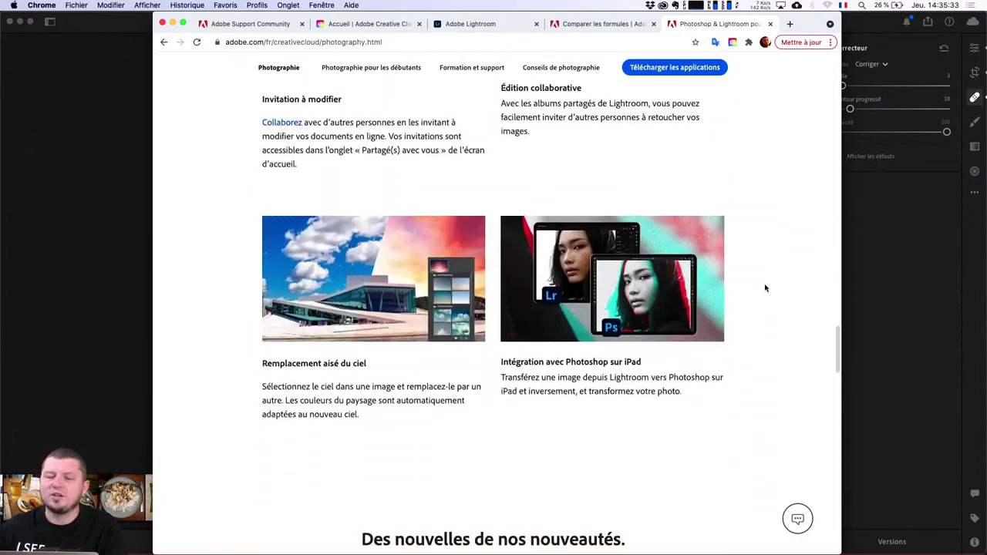
{"action": "scroll", "coordinate": [760, 232], "scroll_direction": "down", "scroll_amount": 3}
{"action": "scroll", "coordinate": [767, 216], "scroll_direction": "down", "scroll_amount": 2}
{"action": "scroll", "coordinate": [779, 258], "scroll_direction": "down", "scroll_amount": 4}
{"action": "scroll", "coordinate": [774, 268], "scroll_direction": "down", "scroll_amount": 5}
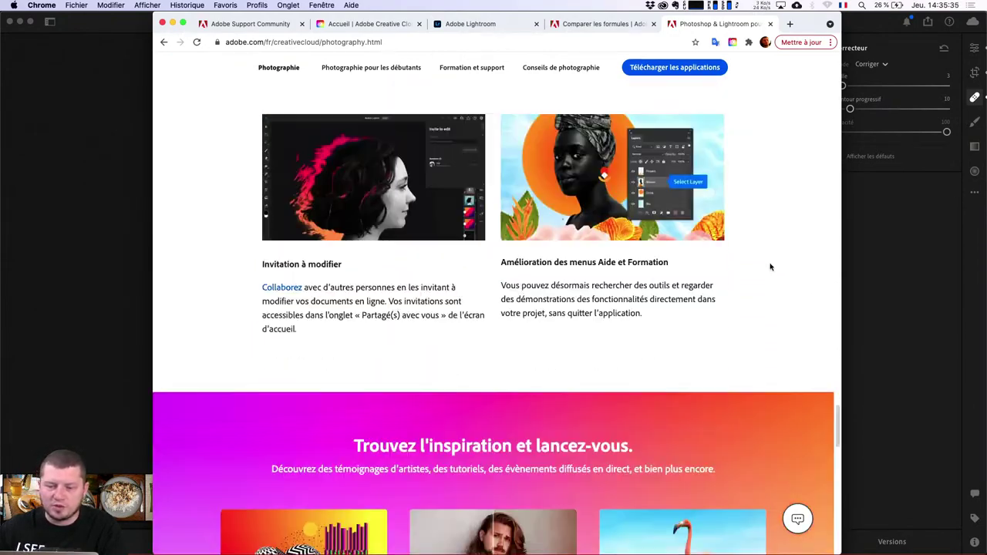
{"action": "scroll", "coordinate": [771, 267], "scroll_direction": "down", "scroll_amount": 5}
{"action": "scroll", "coordinate": [769, 270], "scroll_direction": "down", "scroll_amount": 3}
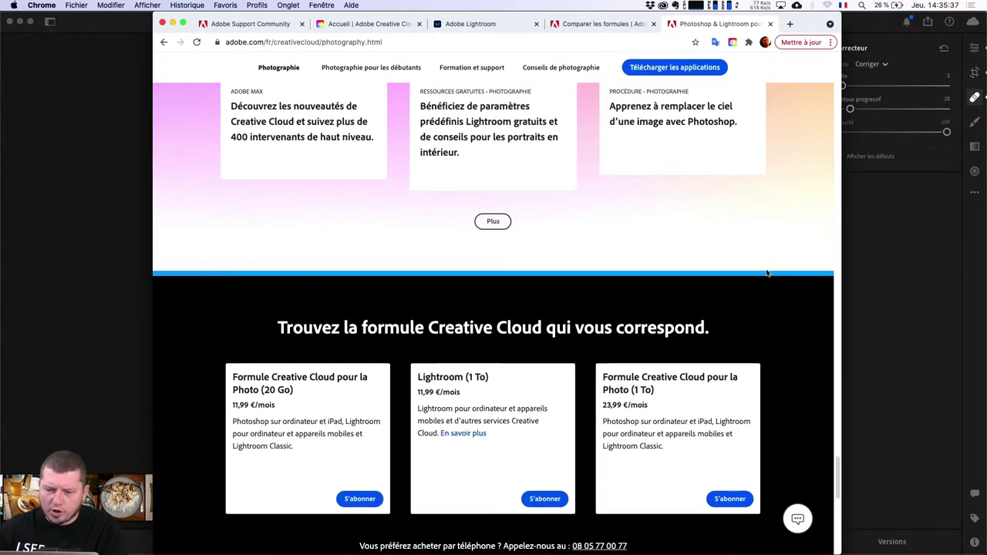
{"action": "scroll", "coordinate": [760, 278], "scroll_direction": "down", "scroll_amount": 2}
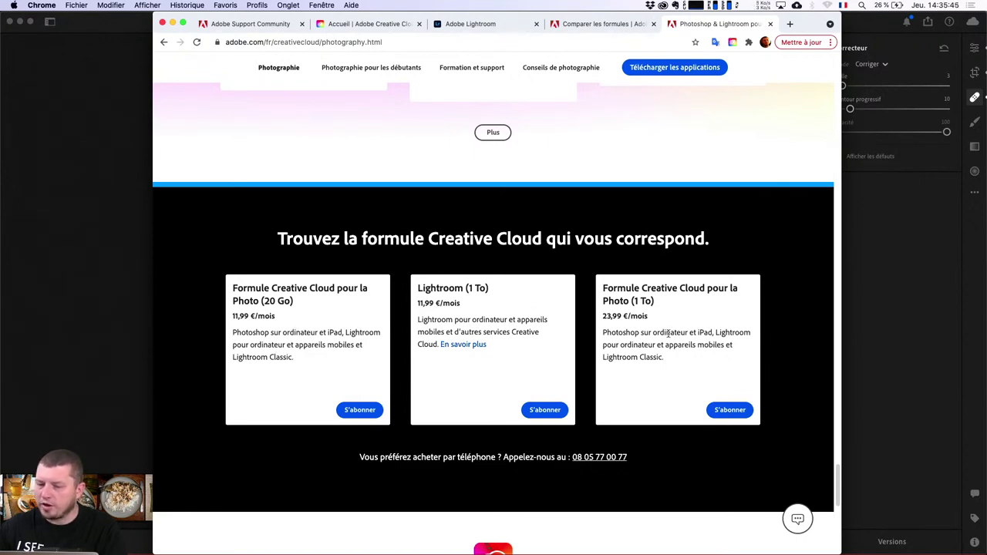
Step: Look into the Lightroom (1 To) plan on the French Lightroom page
{"action": "left_click", "coordinate": [472, 347]}
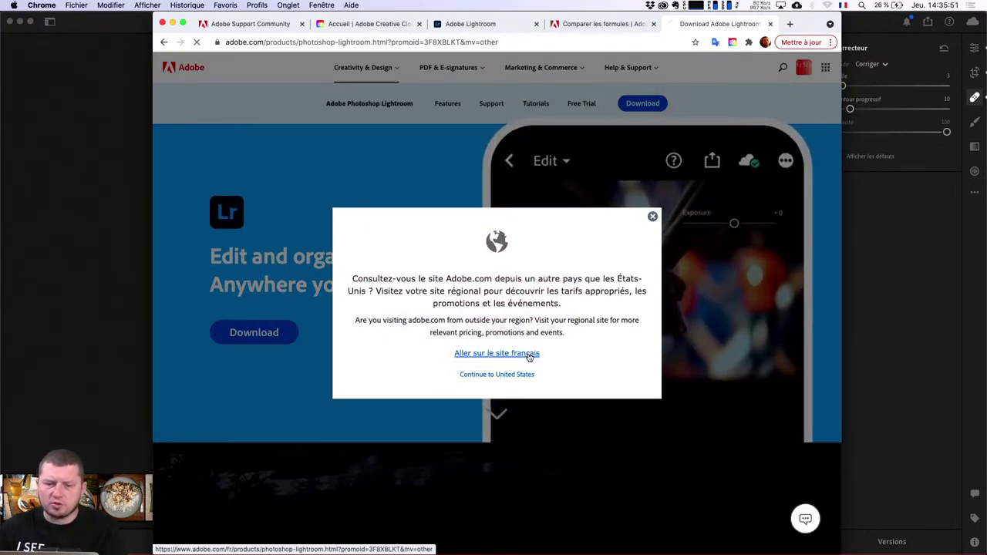
{"action": "left_click", "coordinate": [530, 355]}
{"action": "scroll", "coordinate": [431, 294], "scroll_direction": "down", "scroll_amount": 1}
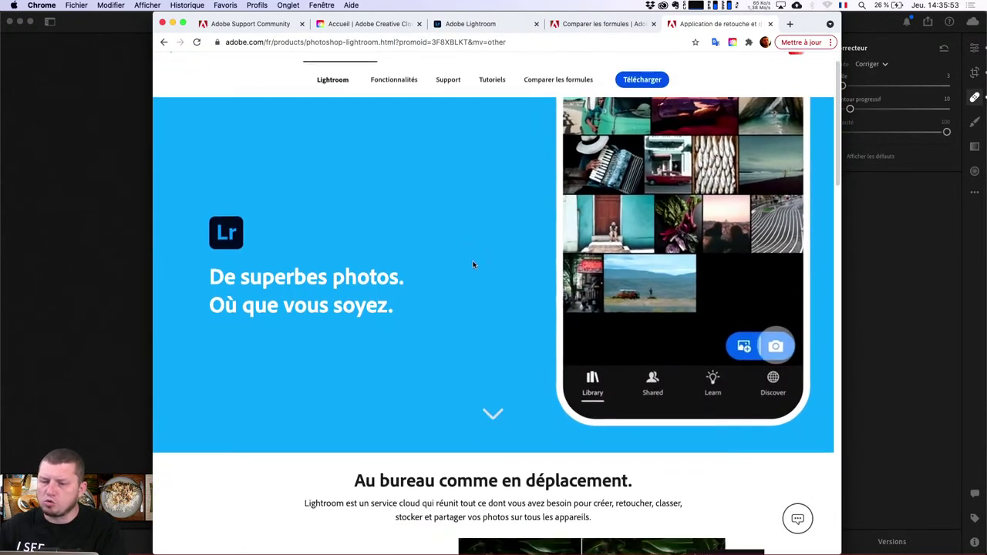
Step: Show the dark Lightroom plans comparison tab and widen the Chrome window to fill the screen
{"action": "left_click", "coordinate": [558, 70]}
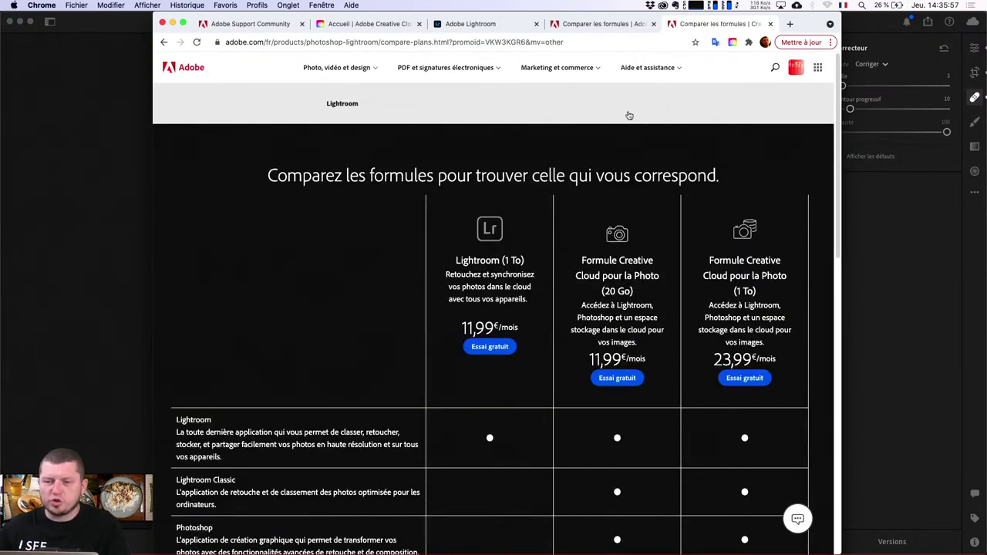
{"action": "left_click", "coordinate": [625, 24]}
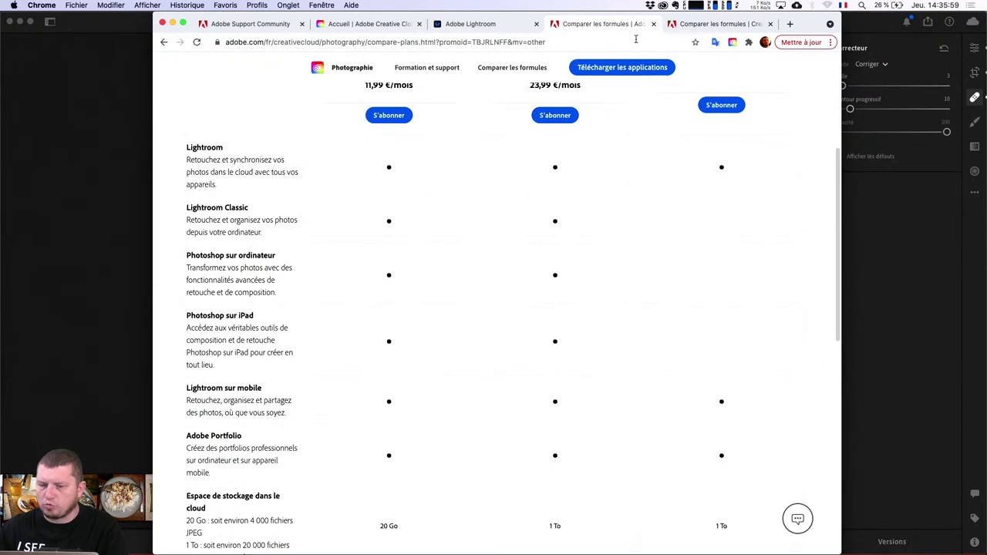
{"action": "left_click", "coordinate": [718, 28]}
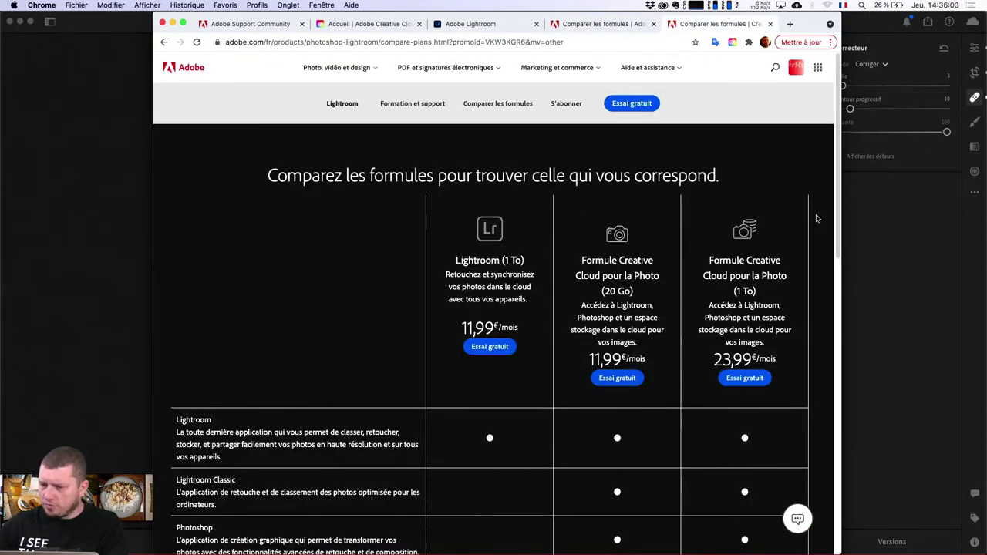
{"action": "scroll", "coordinate": [818, 219], "scroll_direction": "down", "scroll_amount": 1}
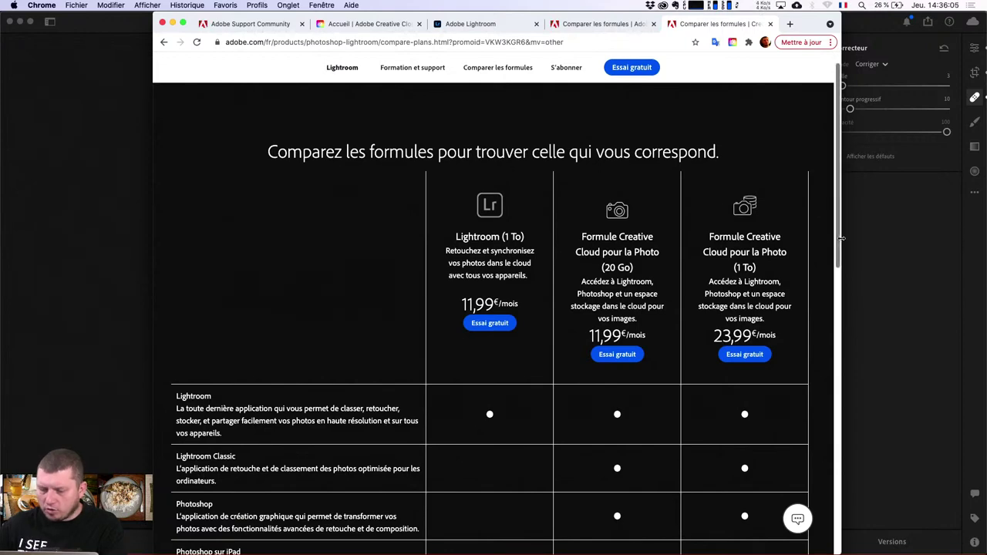
{"action": "left_click_drag", "start_coordinate": [842, 238], "coordinate": [964, 246]}
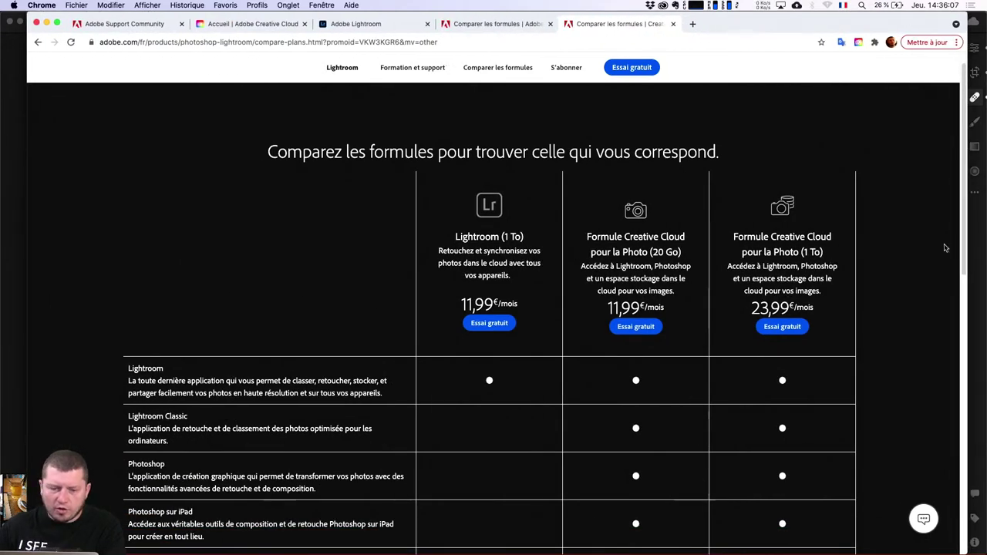
{"action": "scroll", "coordinate": [518, 292], "scroll_direction": "down", "scroll_amount": 2}
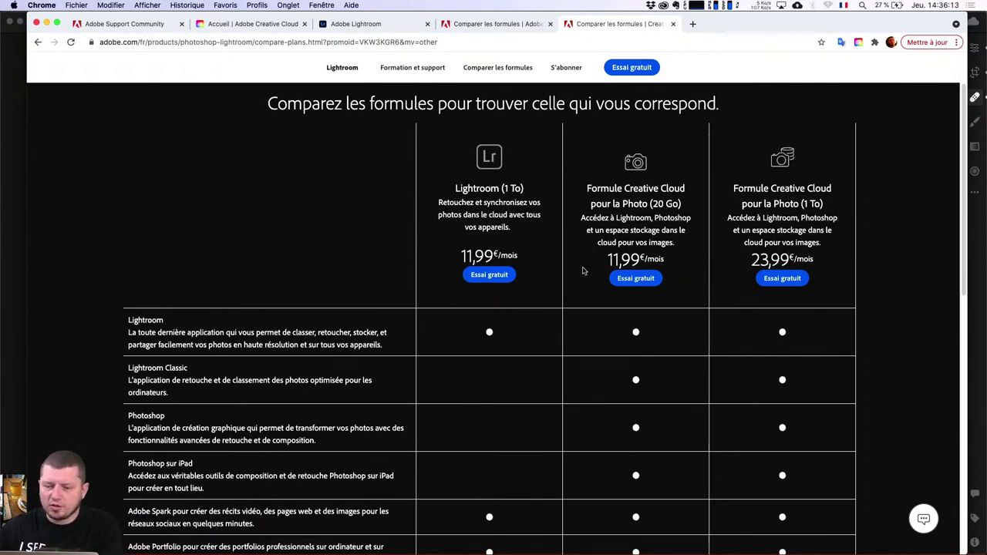
{"action": "key", "text": "super+Tab"}
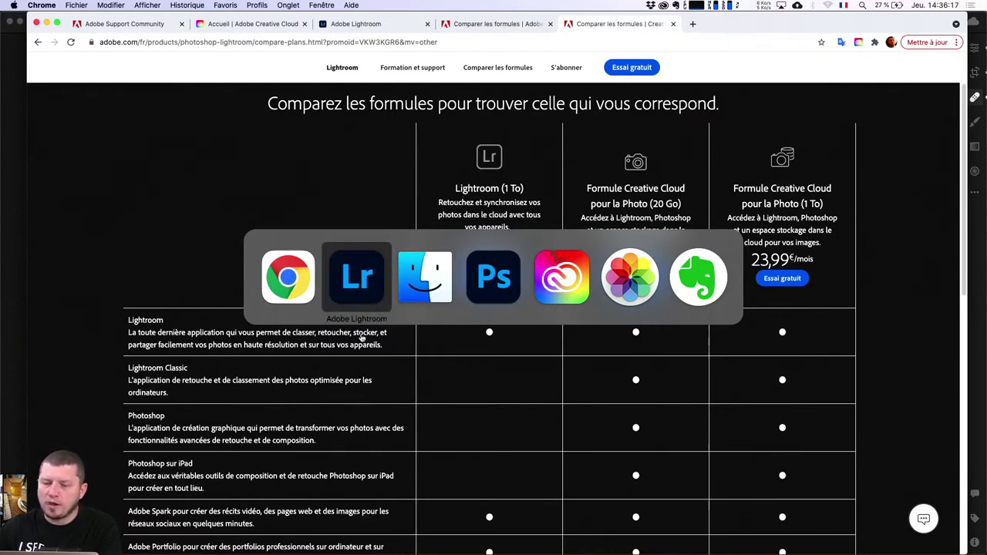
{"action": "left_click", "coordinate": [531, 224]}
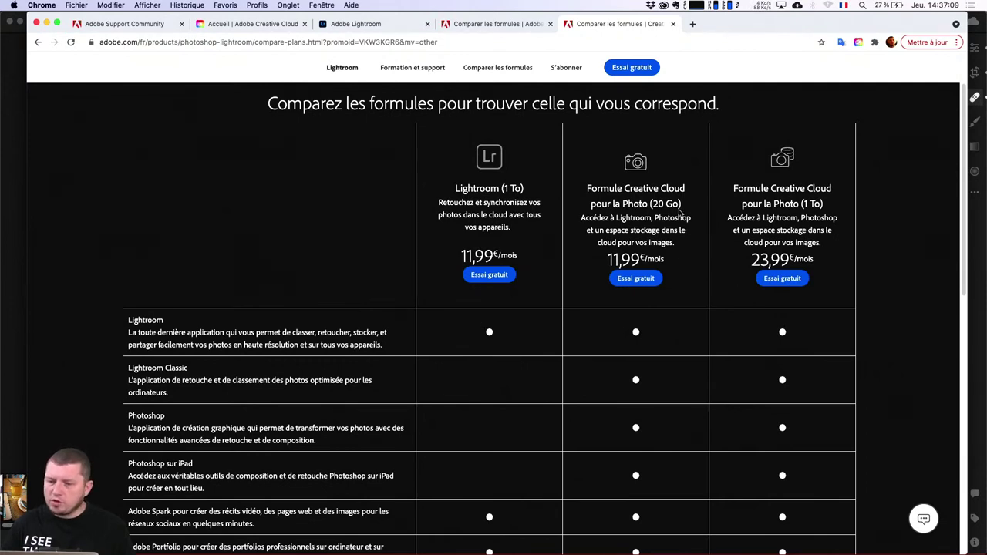
Step: Highlight '(1 To)' in the Lightroom plan title and scroll down to the 'Espace de stockage dans le cloud' row
{"action": "left_click_drag", "start_coordinate": [659, 216], "coordinate": [699, 218]}
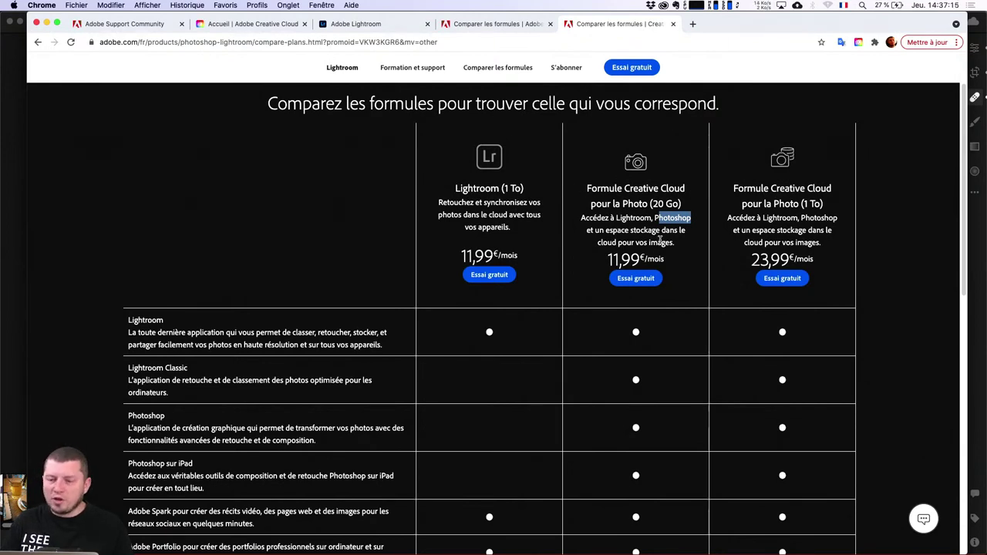
{"action": "left_click", "coordinate": [500, 188]}
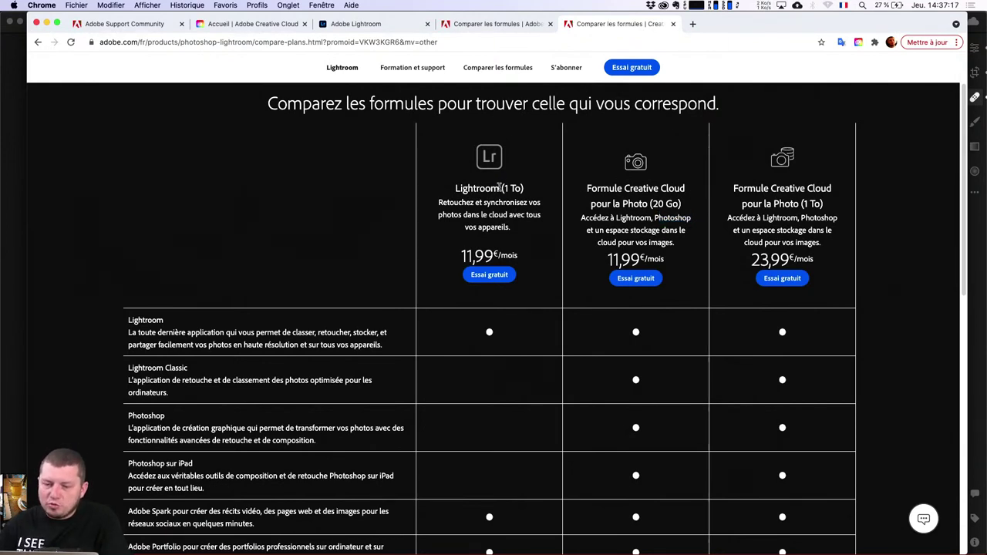
{"action": "left_click_drag", "start_coordinate": [500, 187], "coordinate": [531, 194]}
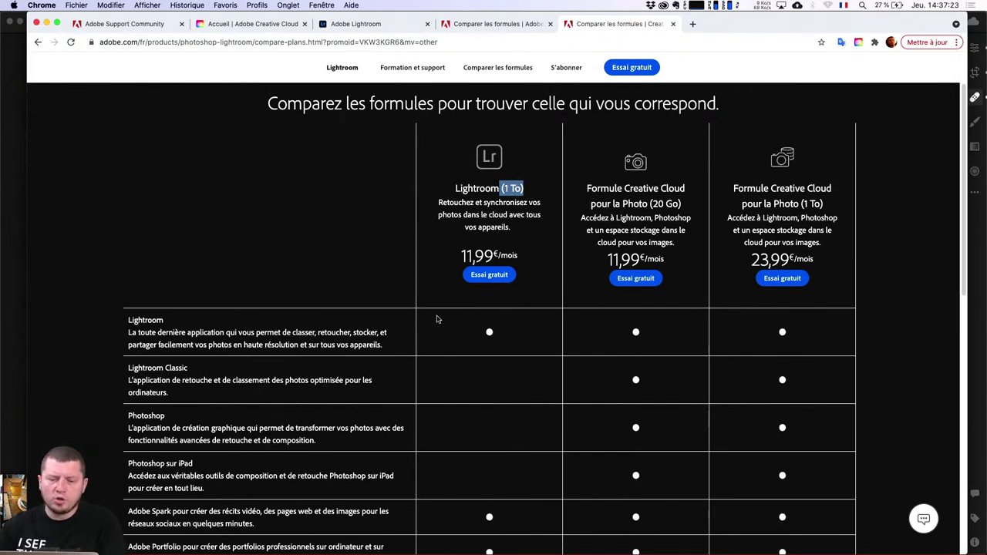
{"action": "scroll", "coordinate": [436, 319], "scroll_direction": "down", "scroll_amount": 3}
{"action": "scroll", "coordinate": [421, 348], "scroll_direction": "down", "scroll_amount": 3}
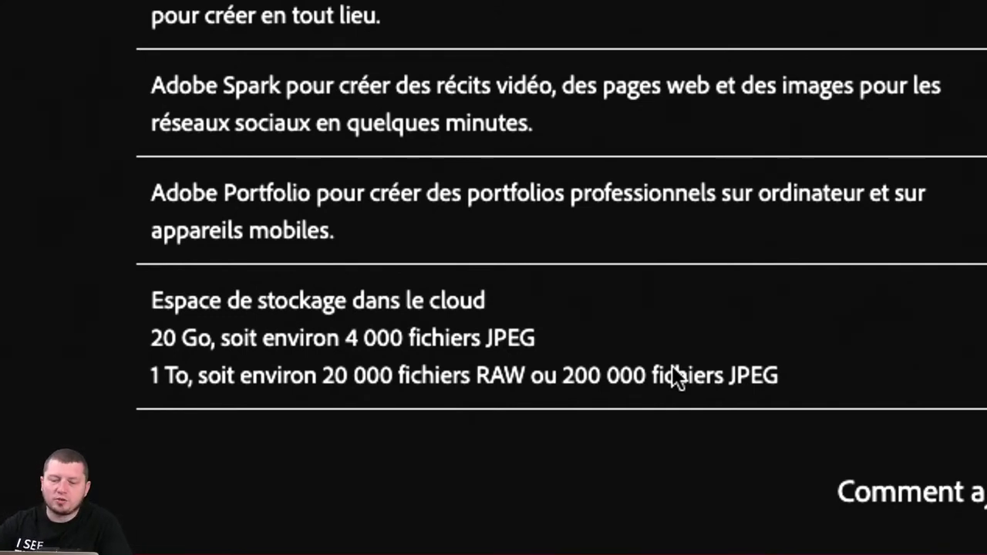
Step: Highlight the 1 To storage description, then scroll back up to the plan cards and monthly prices
{"action": "mouse_move", "coordinate": [353, 375]}
{"action": "left_mouse_down"}
{"action": "mouse_move", "coordinate": [207, 376]}
{"action": "mouse_move", "coordinate": [363, 375]}
{"action": "left_mouse_up"}
{"action": "left_click", "coordinate": [375, 373]}
{"action": "left_click", "coordinate": [400, 382]}
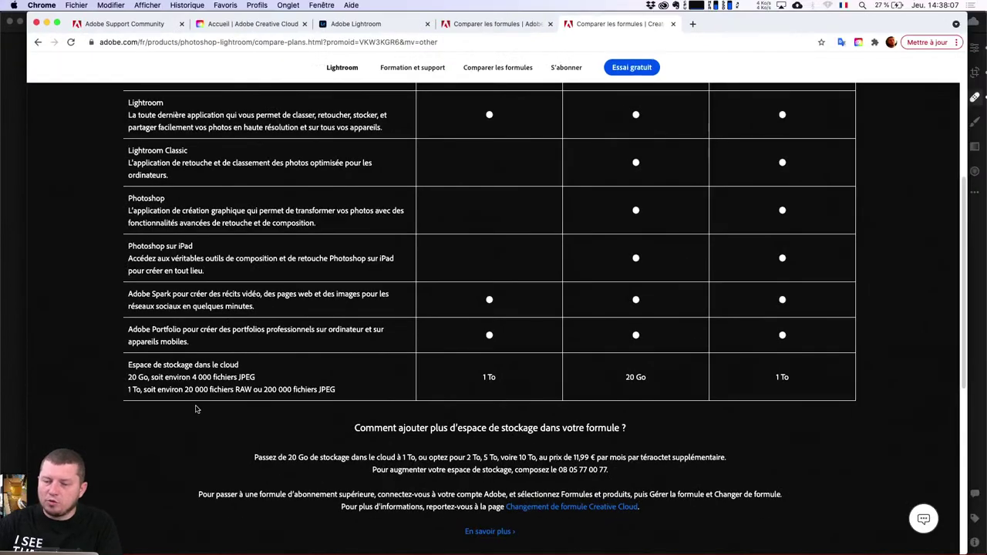
{"action": "scroll", "coordinate": [612, 372], "scroll_direction": "up", "scroll_amount": 3}
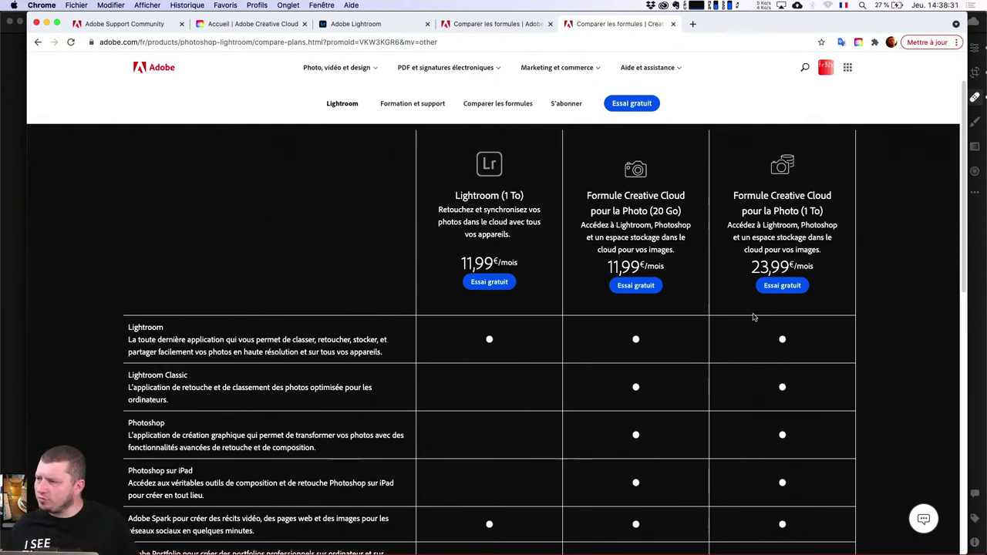
{"action": "key", "text": "super+Tab"}
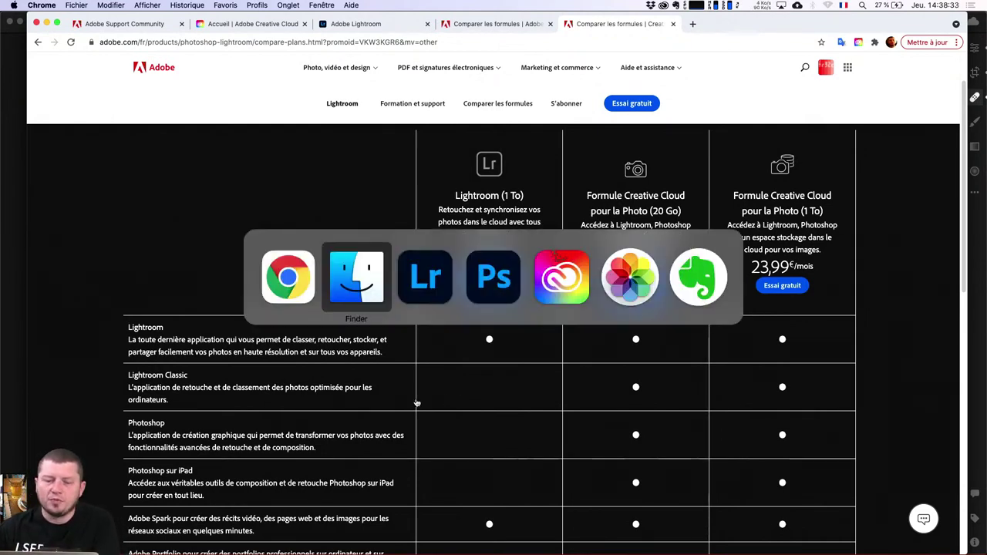
Step: Compare Lightroom's 248,7 Go of 1 To cloud usage with the storage row in Chrome, then return to Lightroom
{"action": "left_click", "coordinate": [416, 285]}
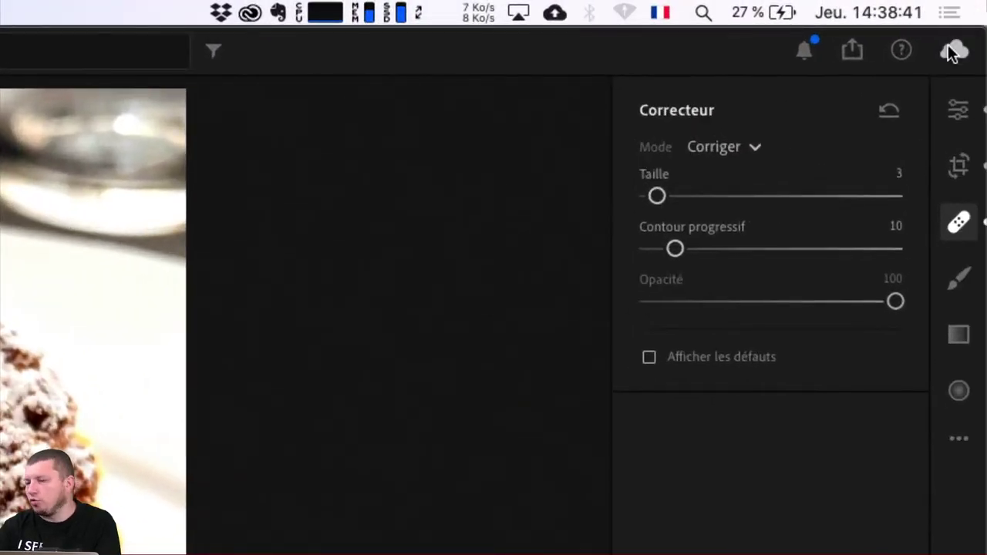
{"action": "left_click", "coordinate": [953, 49]}
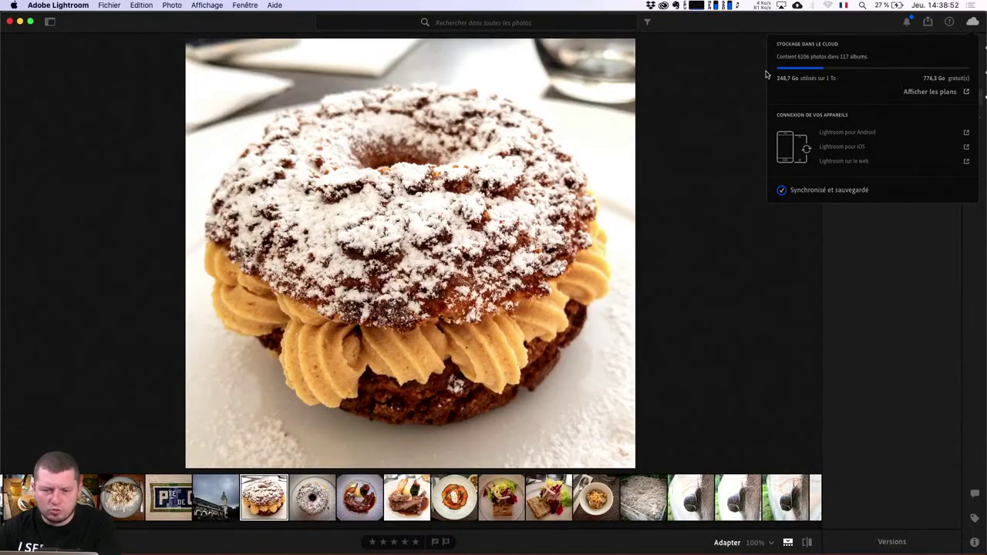
{"action": "key", "text": "super+Tab"}
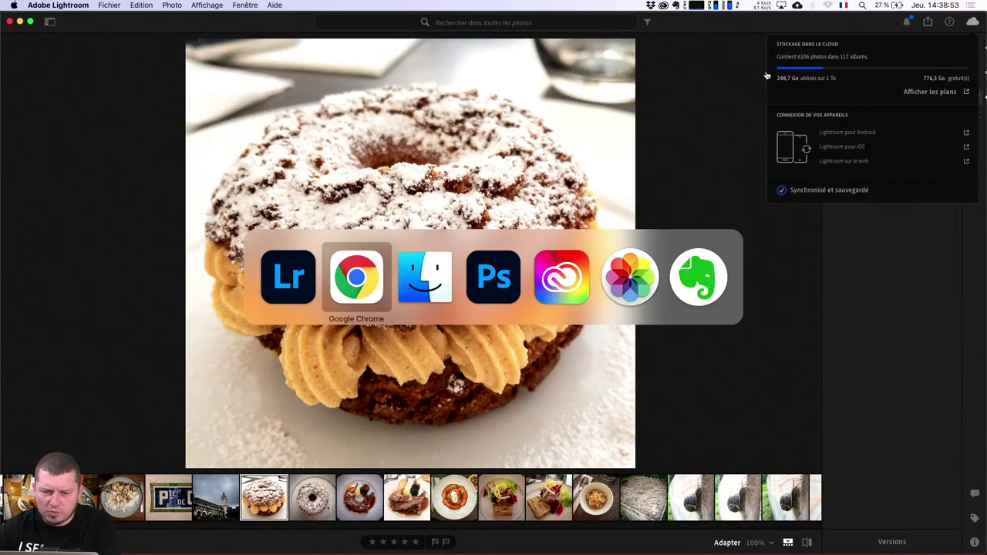
{"action": "scroll", "coordinate": [727, 264], "scroll_direction": "down", "scroll_amount": 2}
{"action": "scroll", "coordinate": [727, 265], "scroll_direction": "down", "scroll_amount": 10}
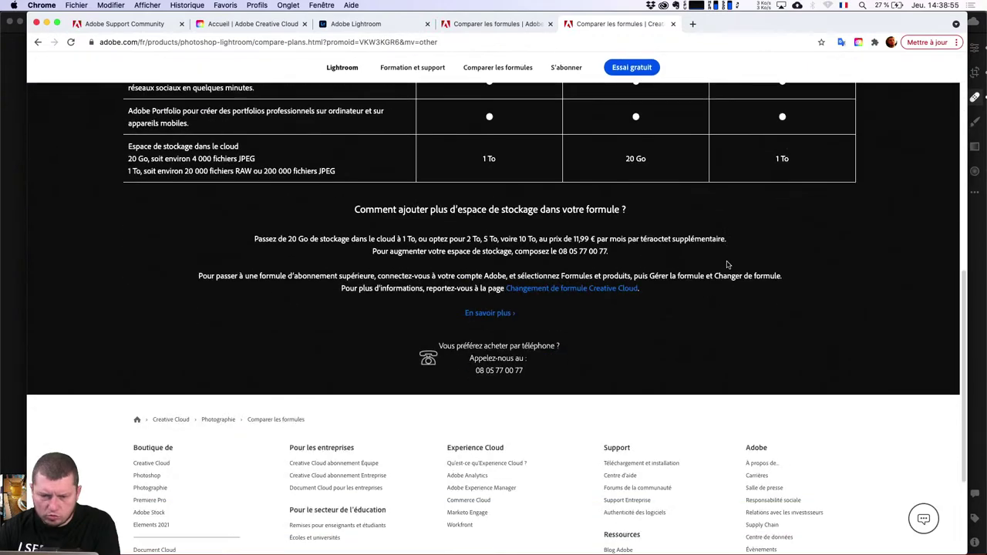
{"action": "scroll", "coordinate": [727, 264], "scroll_direction": "up", "scroll_amount": 2}
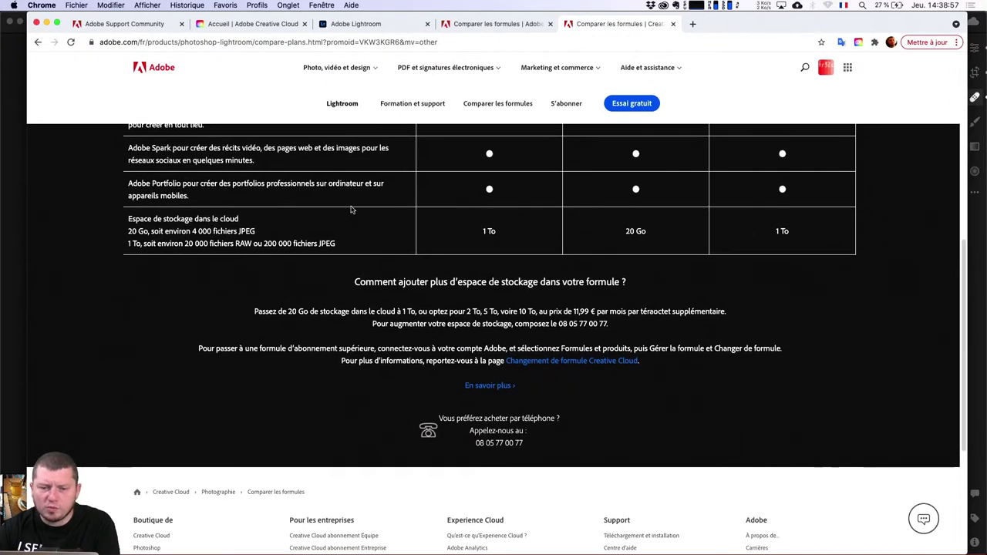
{"action": "key", "text": "super+Tab"}
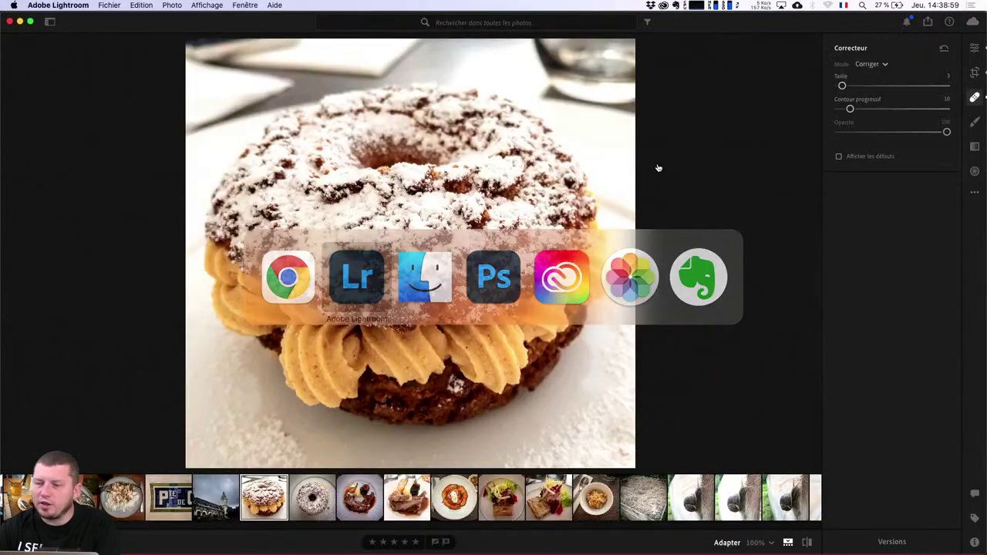
Step: Show Lightroom's cloud storage popup: 6106 photos, 117 albums, 248,7 Go used of 1 To
{"action": "left_click", "coordinate": [949, 23]}
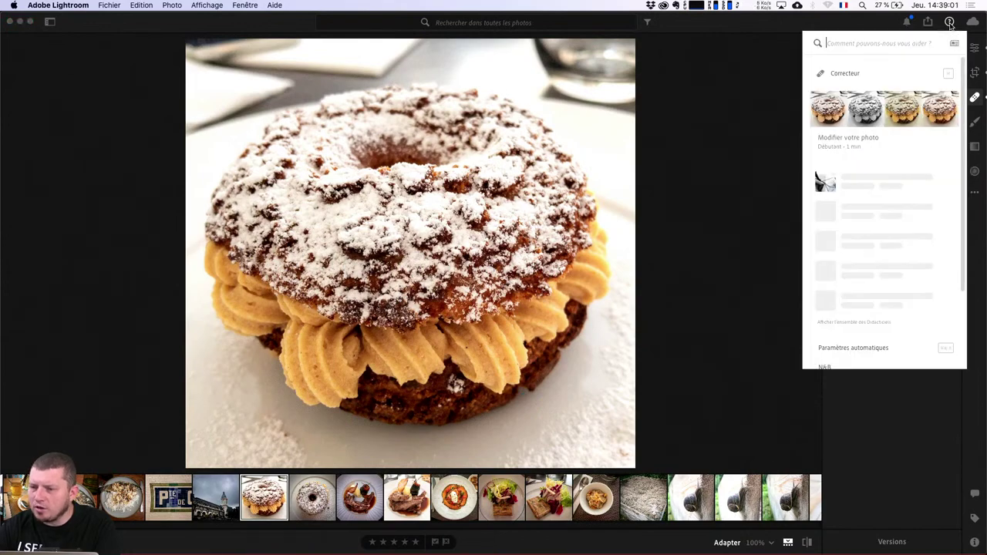
{"action": "left_click", "coordinate": [950, 23]}
{"action": "left_click", "coordinate": [973, 24]}
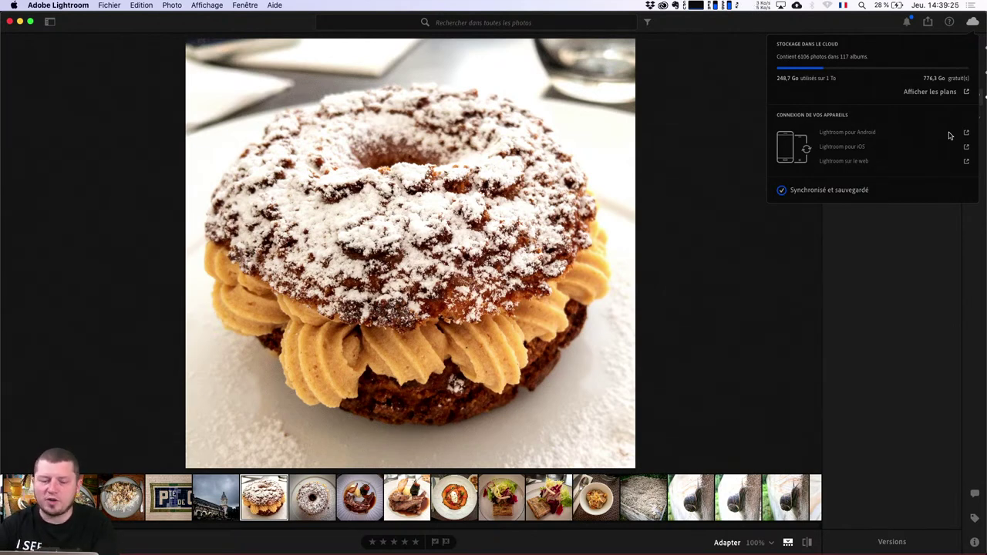
Step: Choose 'Afficher les plans' in the storage popup to load account.adobe.com in Chrome
{"action": "key", "text": "super+Tab"}
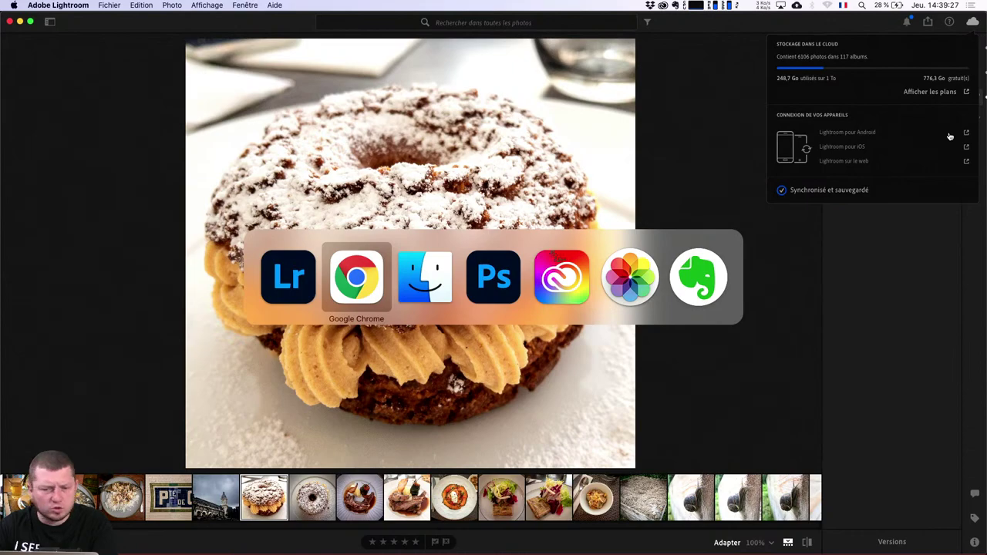
{"action": "left_click", "coordinate": [954, 93]}
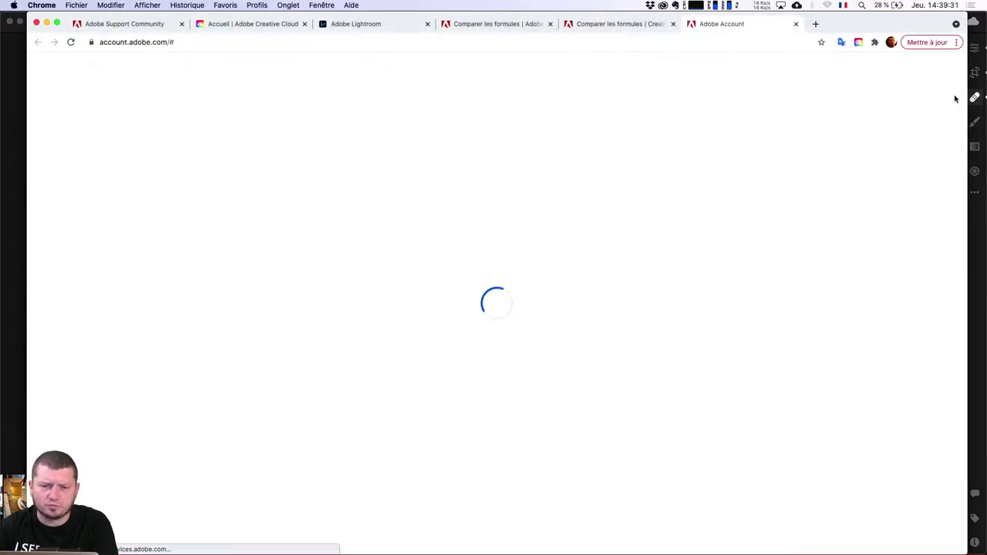
Step: Cycle through the open Chrome tabs, from Creative Cloud home to the account overview, ending on the dark Lightroom comparison
{"action": "left_click", "coordinate": [640, 23]}
{"action": "left_click", "coordinate": [509, 24]}
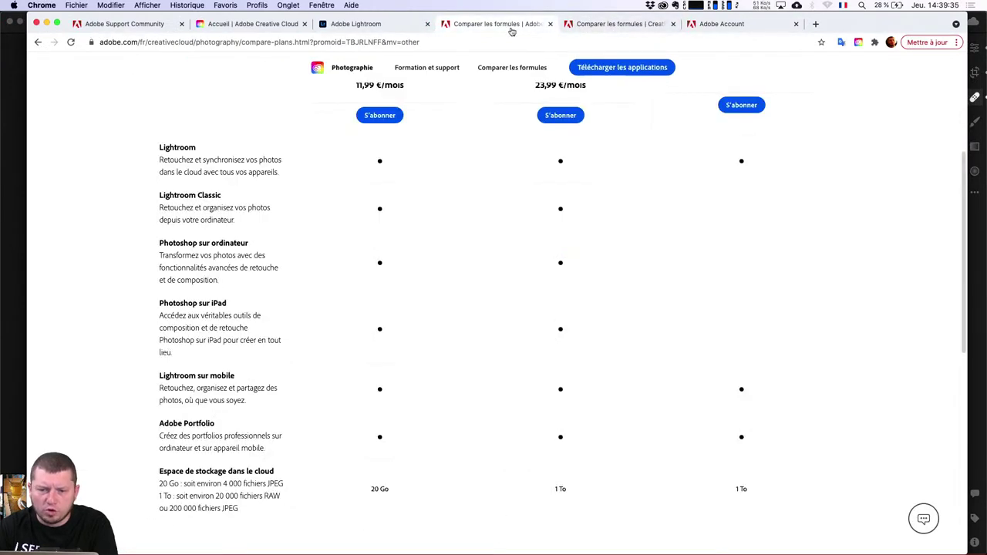
{"action": "scroll", "coordinate": [480, 173], "scroll_direction": "up", "scroll_amount": 5}
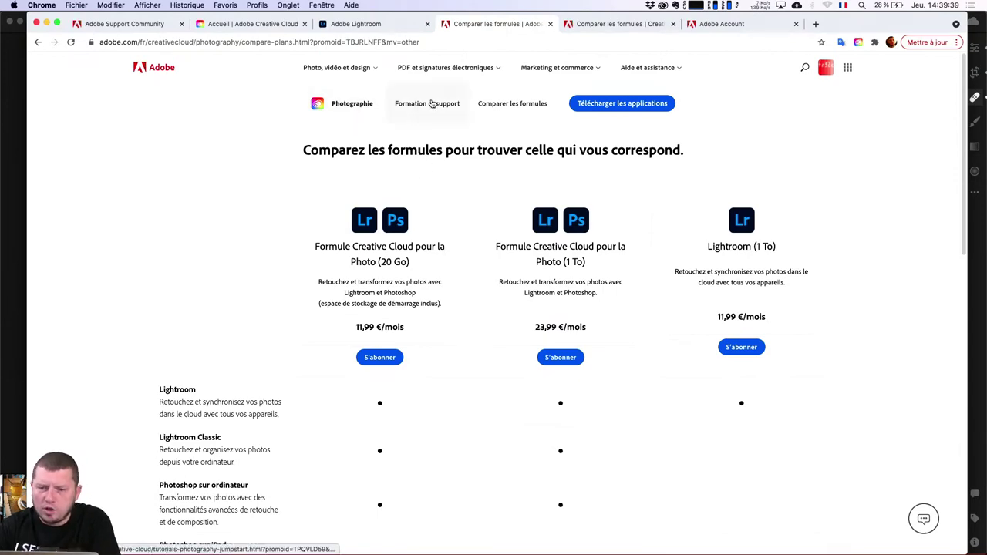
{"action": "left_click", "coordinate": [271, 22]}
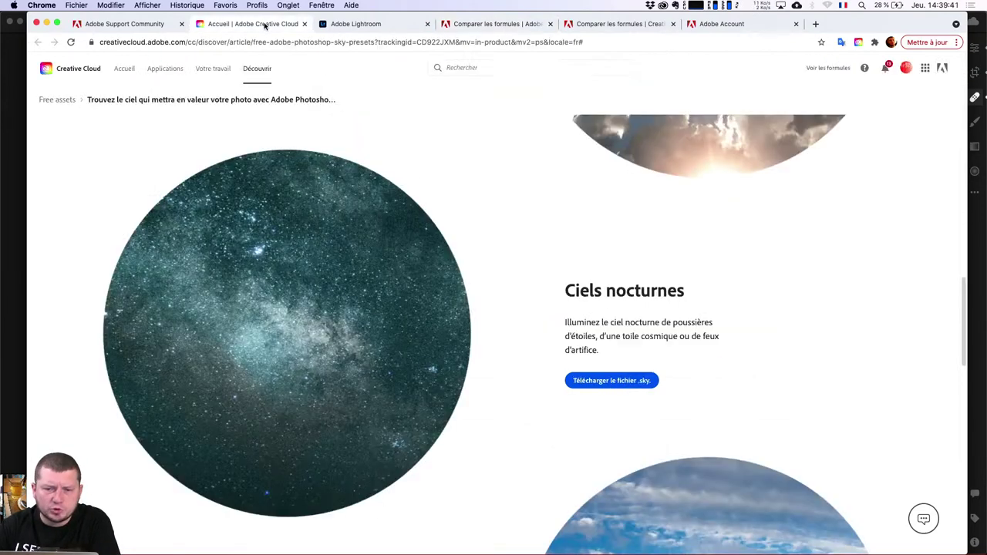
{"action": "left_click", "coordinate": [355, 23]}
{"action": "left_click", "coordinate": [444, 26]}
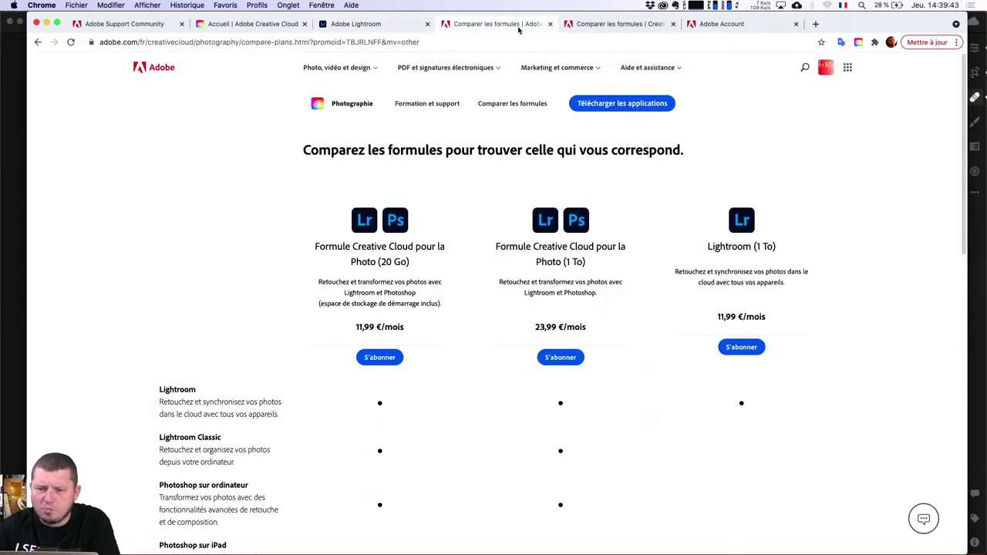
{"action": "left_click", "coordinate": [609, 25]}
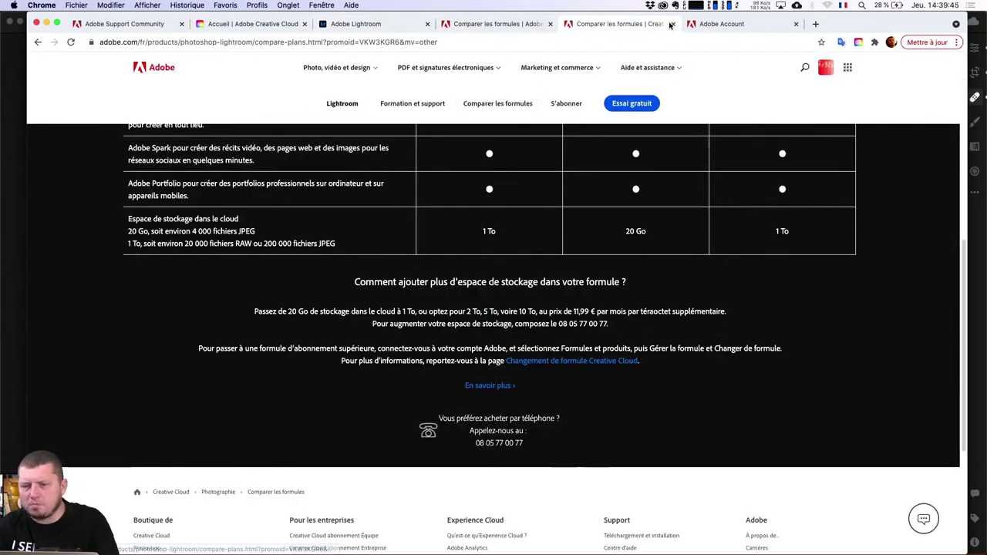
{"action": "left_click", "coordinate": [721, 24]}
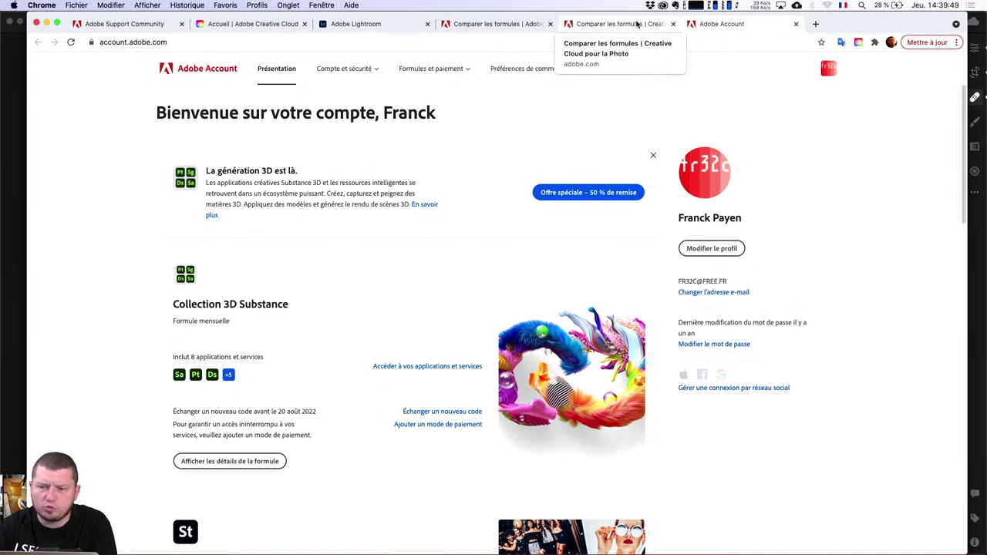
{"action": "left_click", "coordinate": [637, 24]}
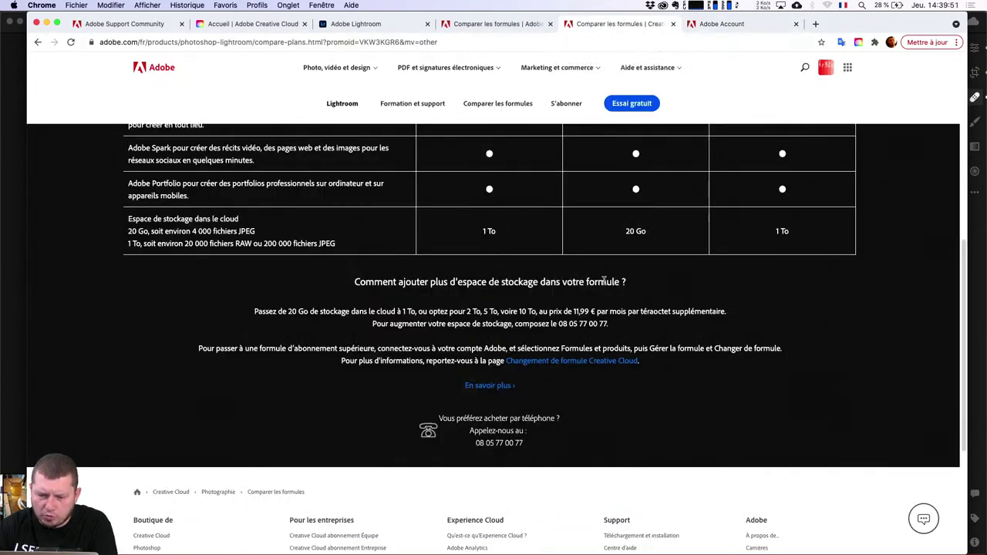
Step: Close the new plan-change tab and the Adobe Account tab, returning to the first plan comparison page
{"action": "left_click", "coordinate": [579, 369], "text": "super"}
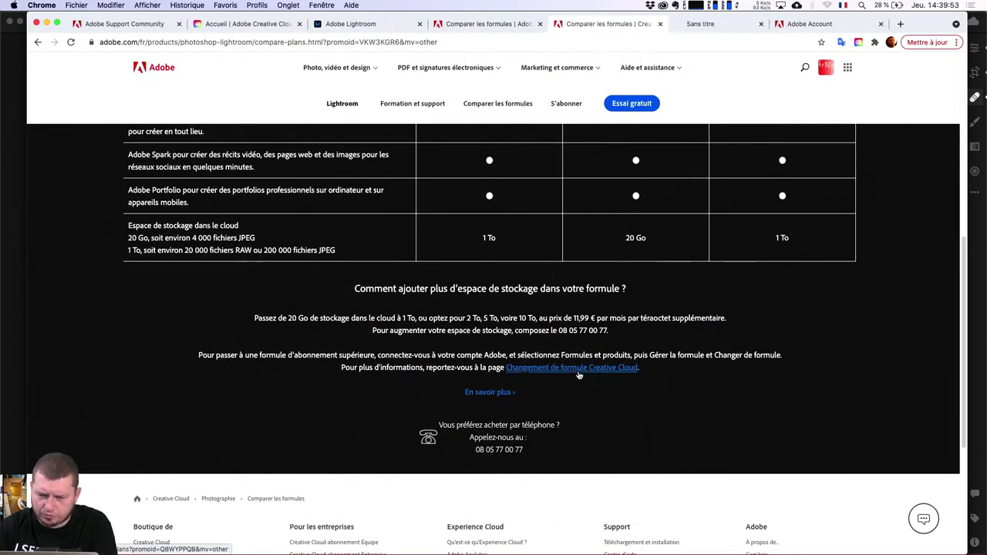
{"action": "left_click", "coordinate": [729, 31]}
{"action": "key", "text": "super+w"}
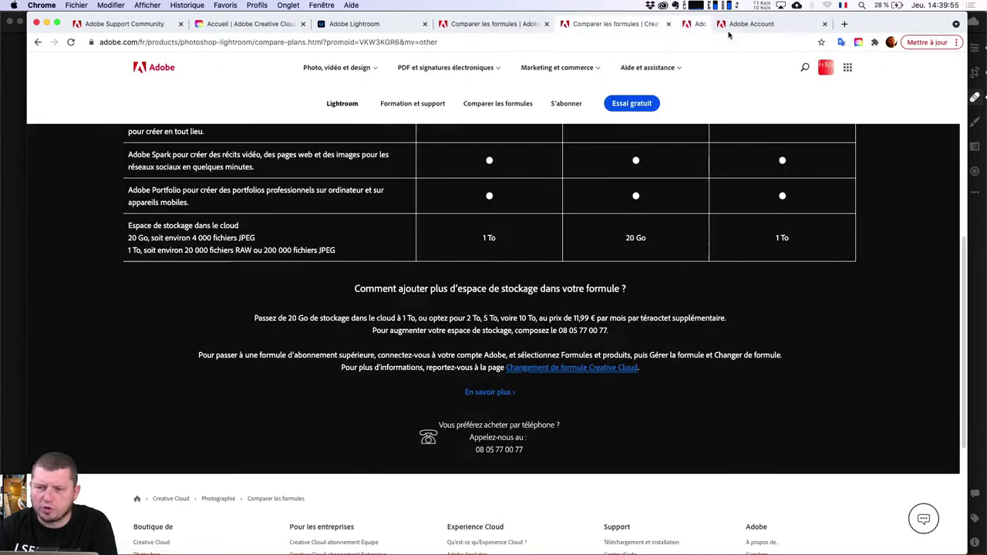
{"action": "left_click", "coordinate": [731, 28]}
{"action": "key", "text": "super+w"}
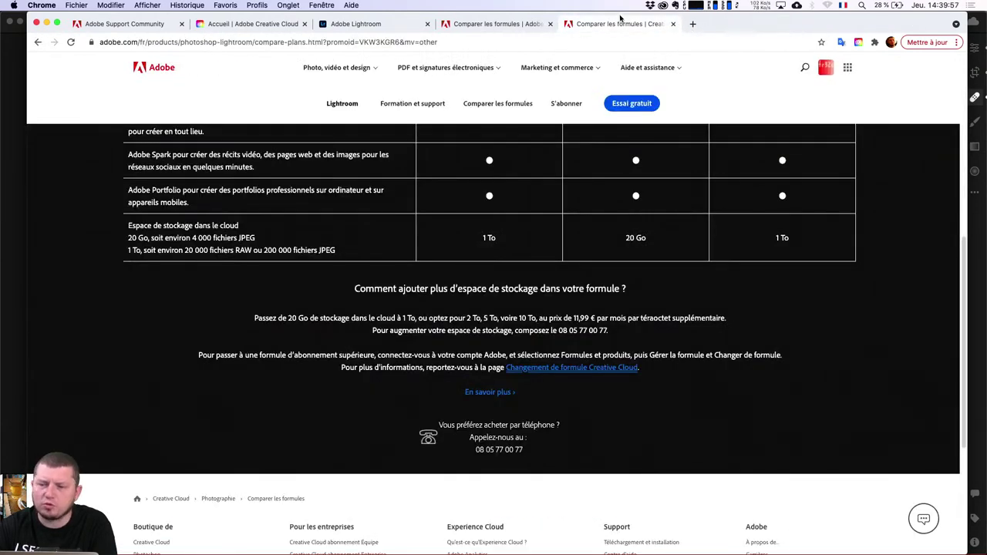
{"action": "left_click", "coordinate": [517, 25]}
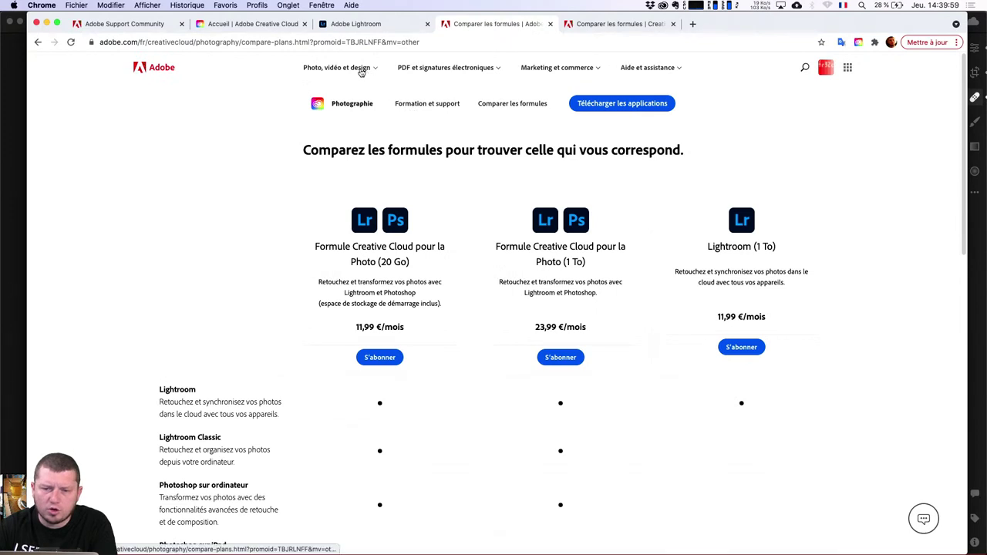
Step: Load adobe.com/fr/creativecloud/plans.html in a new tab via the 'plans' address-bar suggestion
{"action": "key", "text": "super+t"}
{"action": "type", "text": "plan"}
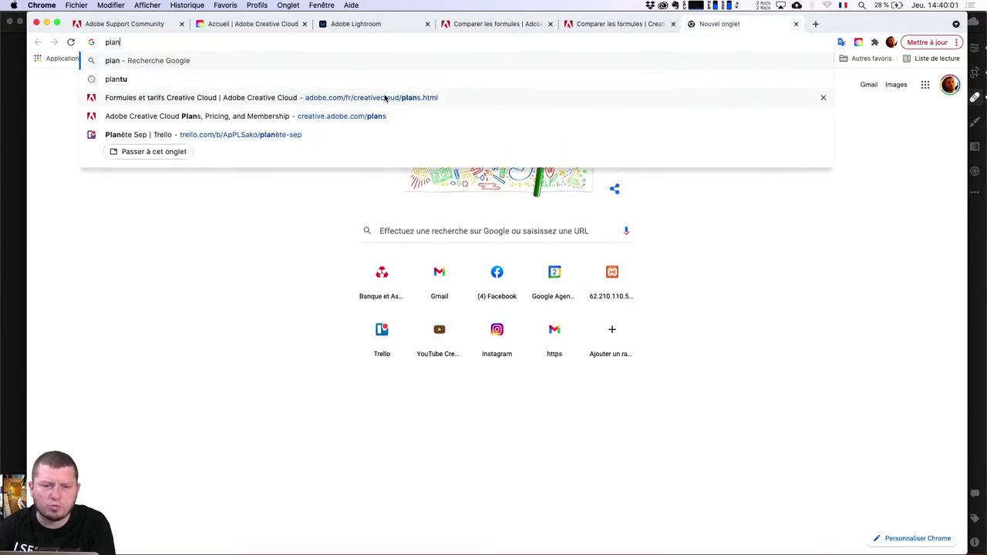
{"action": "type", "text": "s"}
{"action": "key", "text": "Down"}
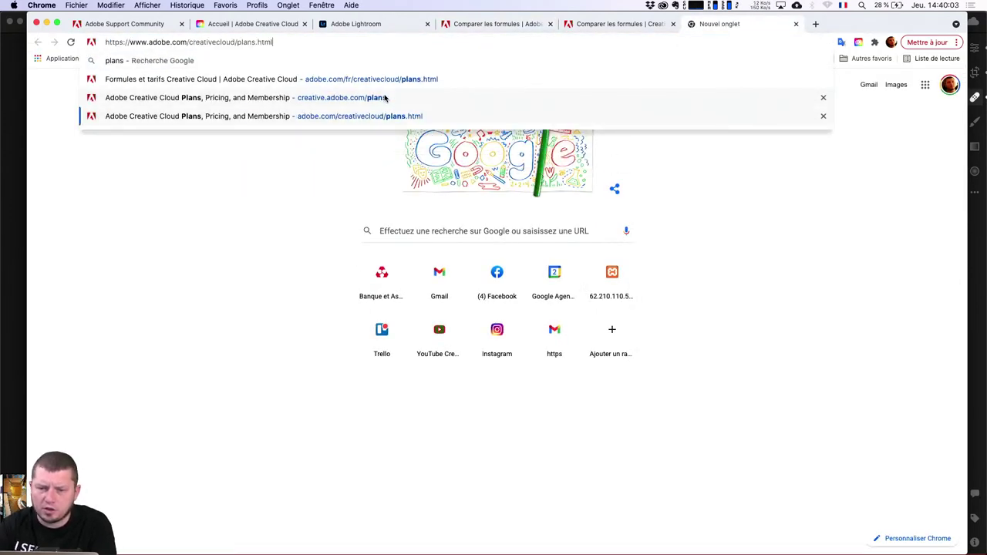
{"action": "key", "text": "Return"}
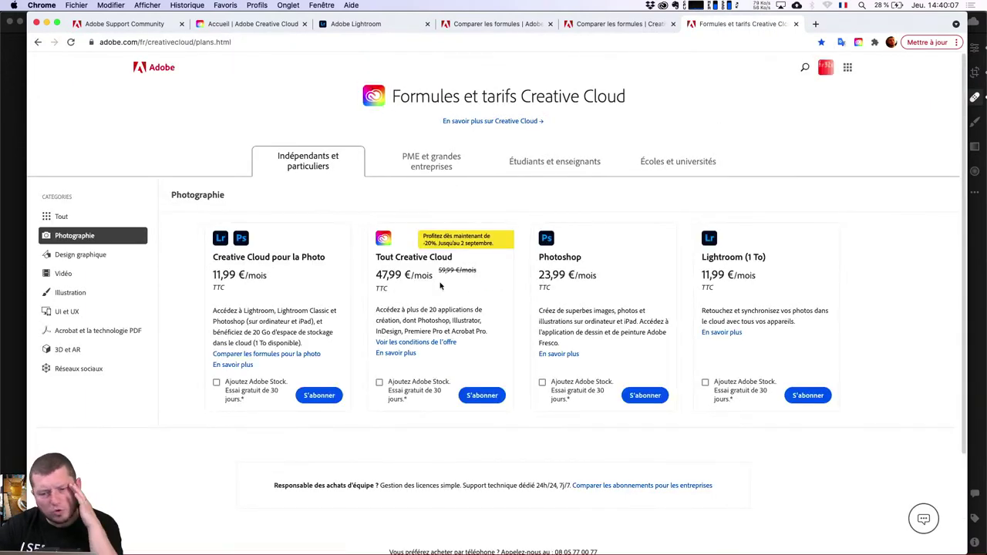
{"action": "left_click", "coordinate": [933, 4]}
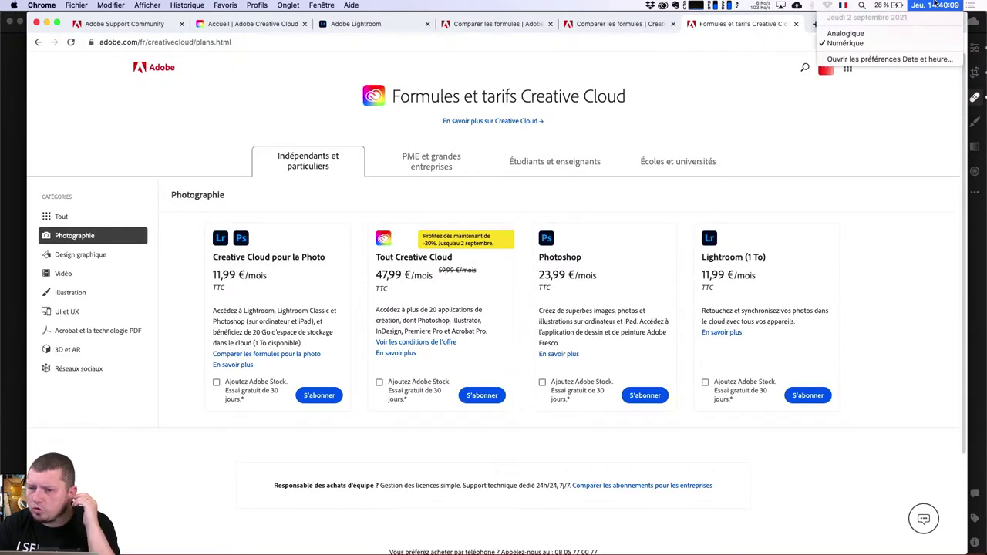
{"action": "left_click", "coordinate": [934, 4]}
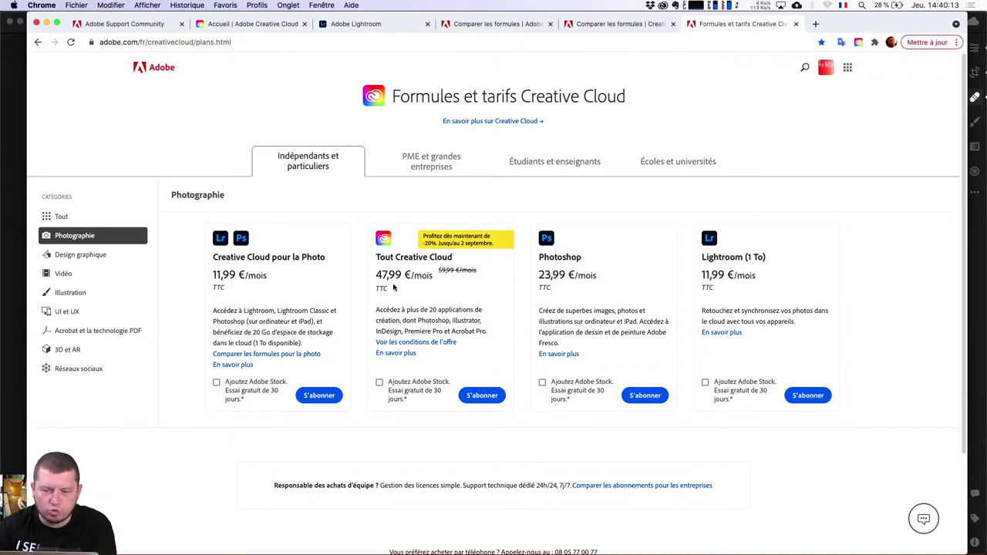
{"action": "left_click", "coordinate": [414, 343]}
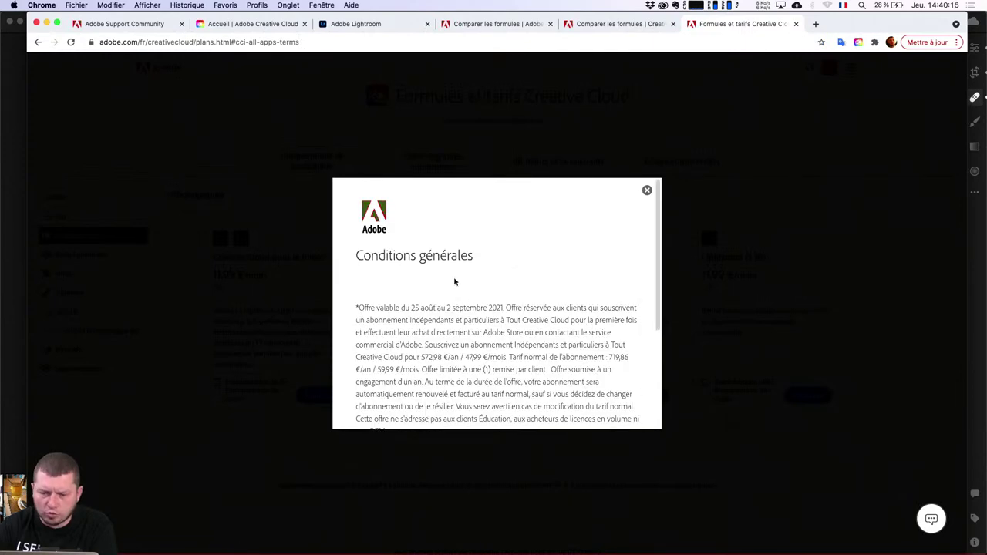
{"action": "scroll", "coordinate": [494, 309], "scroll_direction": "down", "scroll_amount": 1}
{"action": "scroll", "coordinate": [499, 321], "scroll_direction": "down", "scroll_amount": 2}
{"action": "scroll", "coordinate": [499, 320], "scroll_direction": "down", "scroll_amount": 4}
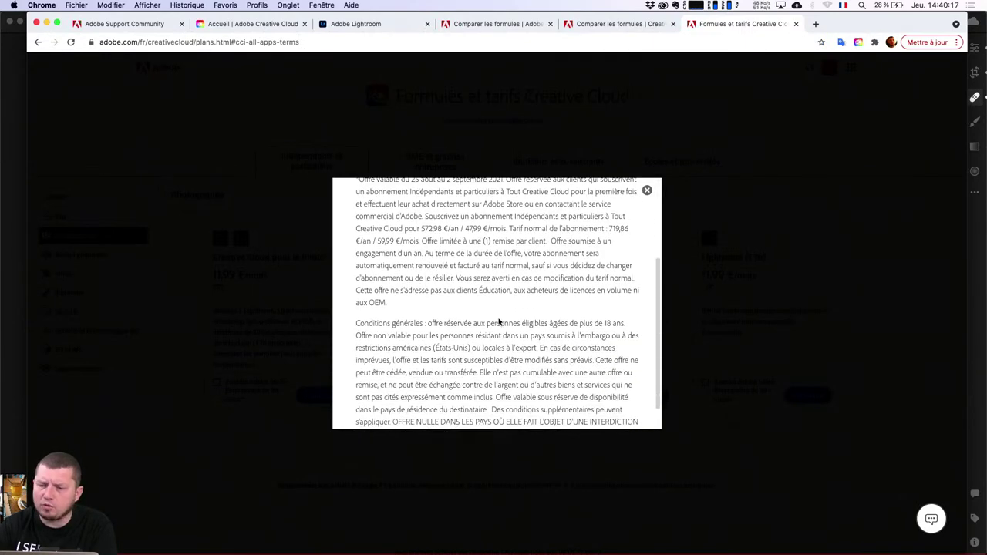
{"action": "scroll", "coordinate": [499, 320], "scroll_direction": "up", "scroll_amount": 3}
{"action": "scroll", "coordinate": [497, 318], "scroll_direction": "up", "scroll_amount": 1}
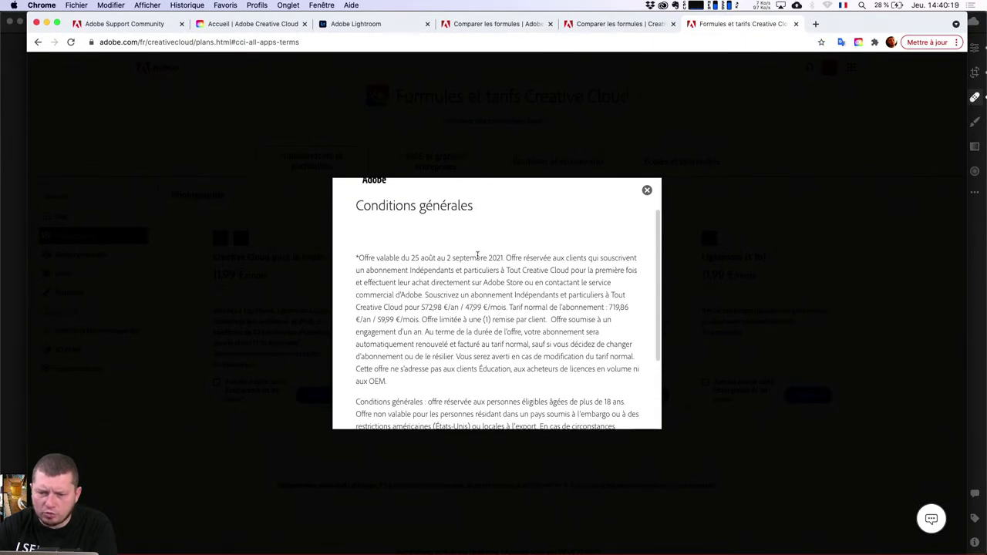
{"action": "scroll", "coordinate": [491, 311], "scroll_direction": "down", "scroll_amount": 1}
{"action": "scroll", "coordinate": [489, 324], "scroll_direction": "down", "scroll_amount": 3}
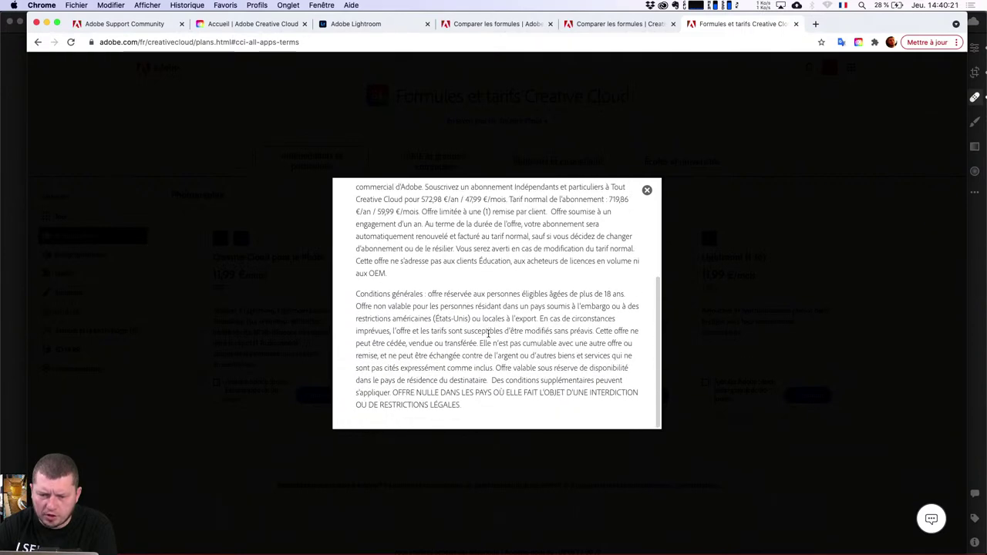
{"action": "left_click", "coordinate": [648, 190]}
Step: Review the Tout Creative Cloud plan details, highlighting its 100 Go cloud storage, then close them
{"action": "left_click", "coordinate": [396, 352]}
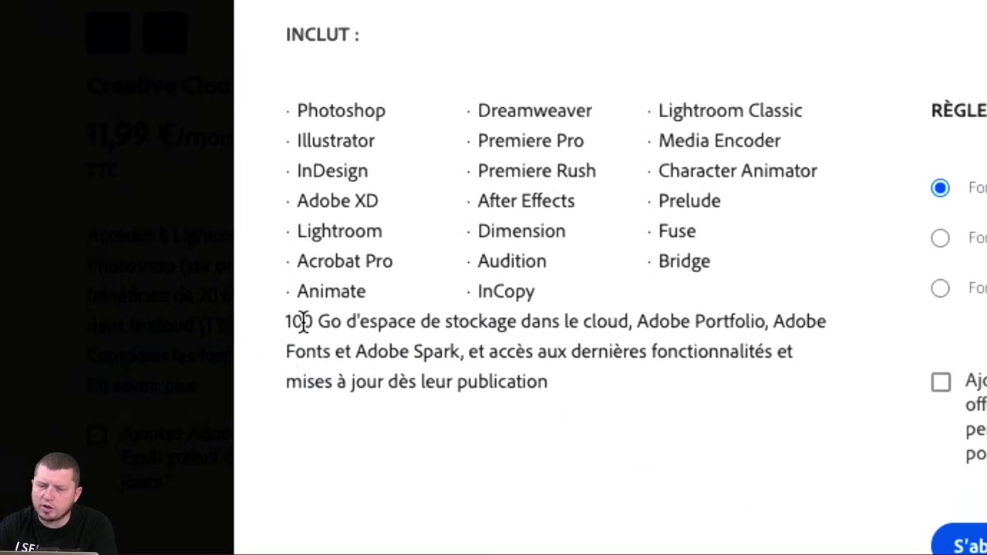
{"action": "left_click_drag", "start_coordinate": [294, 341], "coordinate": [286, 341]}
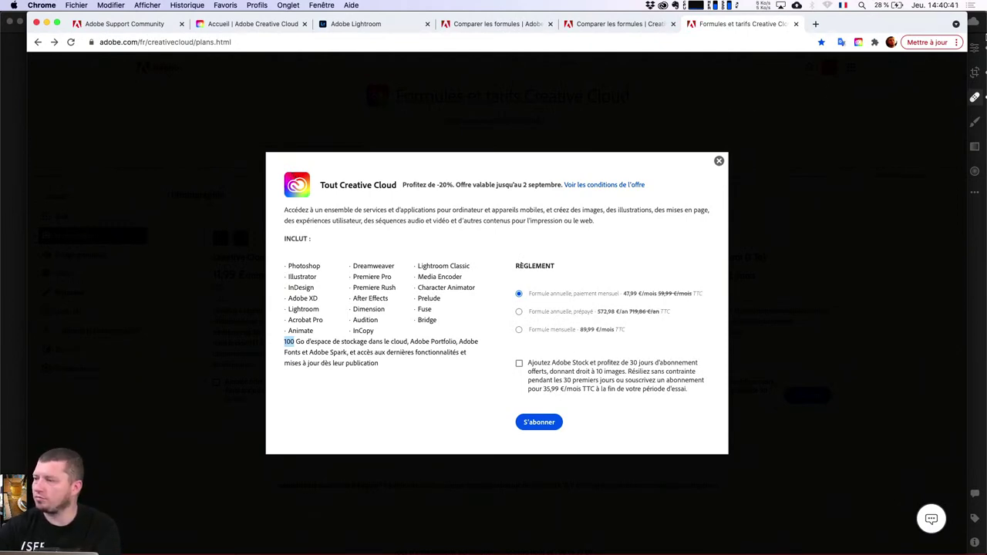
{"action": "left_click", "coordinate": [862, 155]}
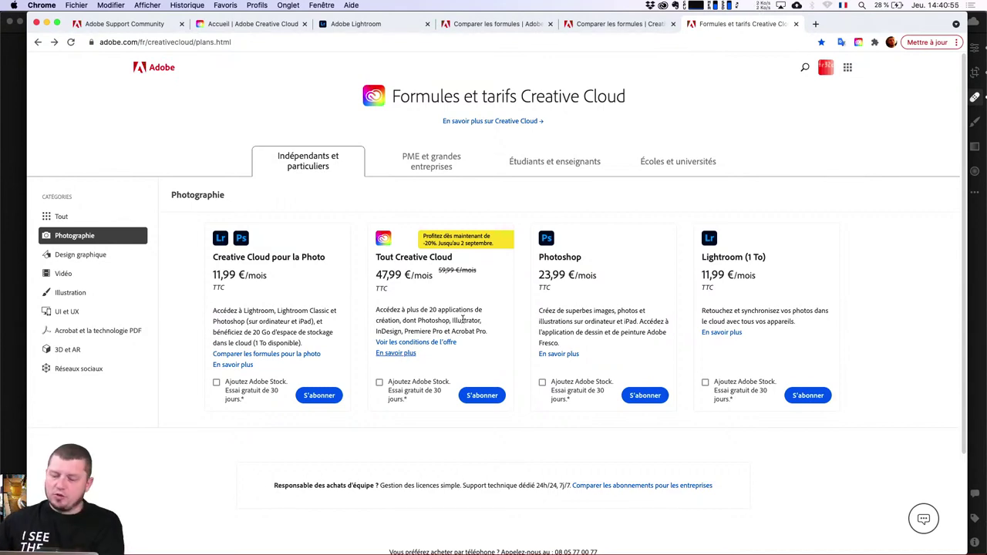
Step: Launch QuickTime Player through Spotlight by searching 'qui'
{"action": "key", "text": "super+space"}
{"action": "type", "text": "qui"}
{"action": "key", "text": "Return"}
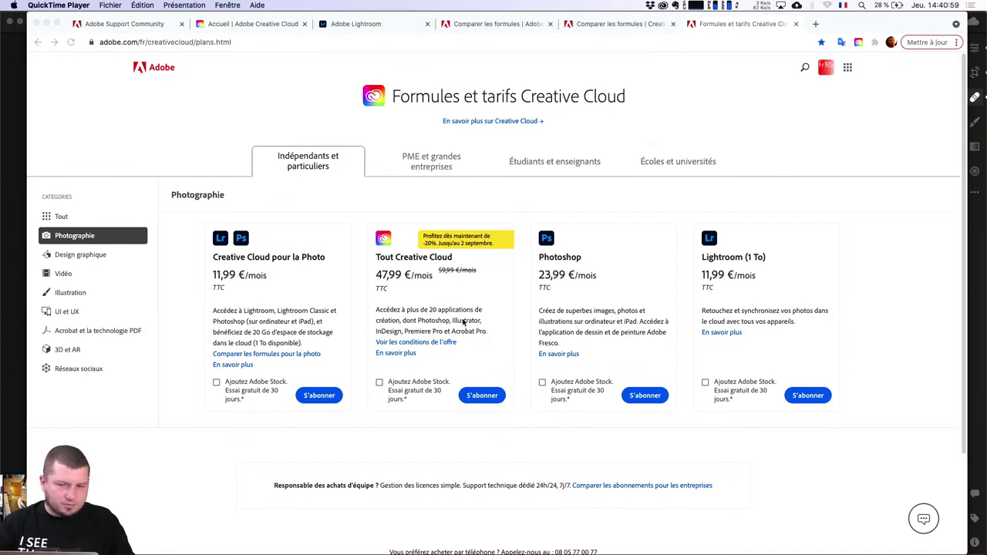
Step: Start a new video recording with Fichier > Nouvel enregistrement vidéo
{"action": "left_click", "coordinate": [110, 4]}
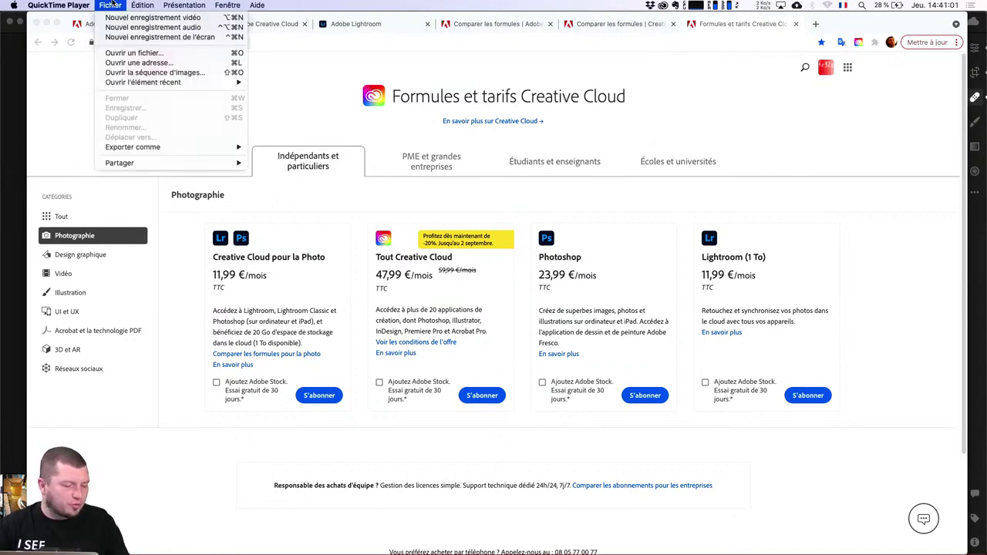
{"action": "left_click", "coordinate": [116, 17]}
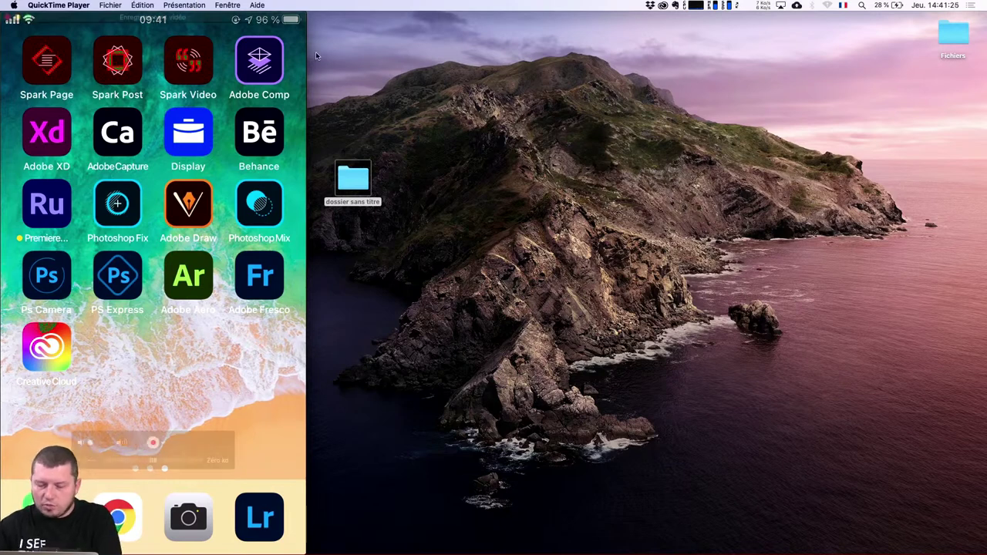
{"action": "mouse_move", "coordinate": [153, 231]}
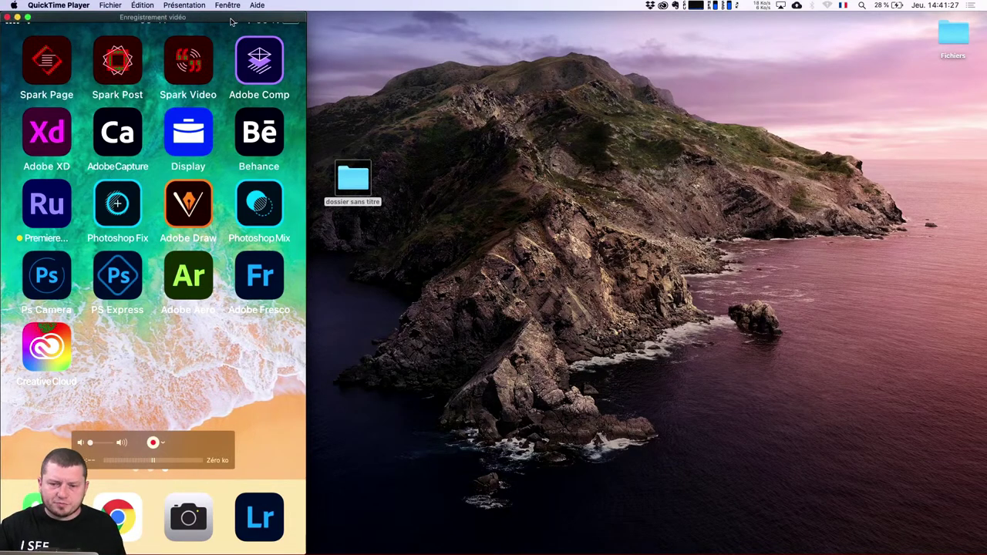
Step: Drag the QuickTime iPhone mirror window to the centre of the screen
{"action": "left_click_drag", "start_coordinate": [231, 19], "coordinate": [491, 3]}
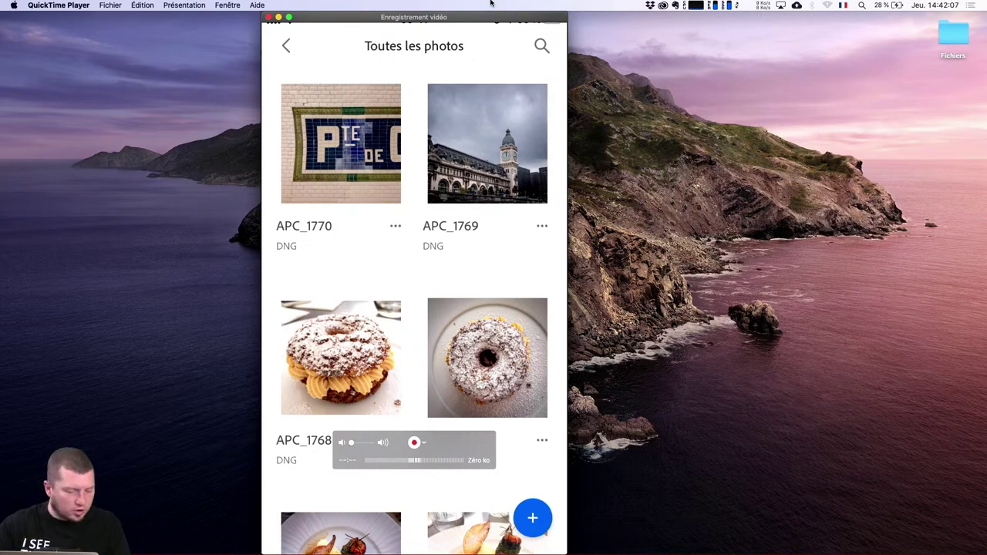
Step: View Lightroom's cloud storage summary (248,7 Go of 1 To), then return to the iPhone mirror
{"action": "key", "text": "super+Tab"}
{"action": "key", "text": "super+Tab"}
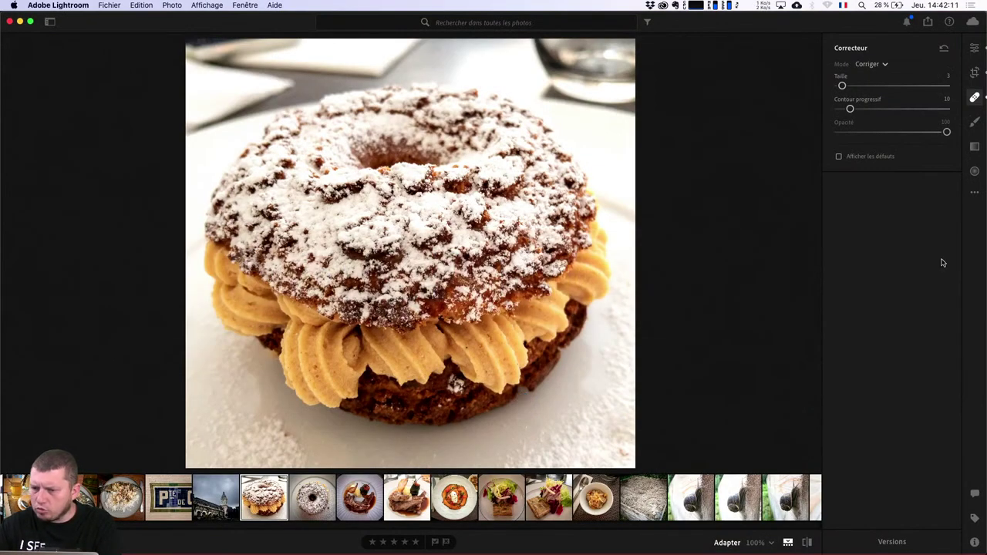
{"action": "left_click", "coordinate": [975, 72]}
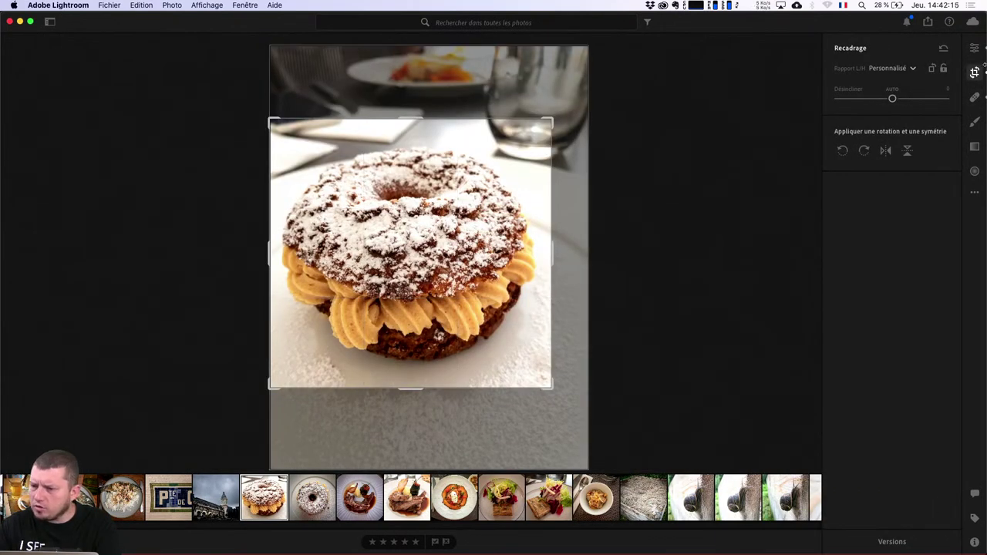
{"action": "left_click", "coordinate": [976, 51]}
{"action": "left_click", "coordinate": [971, 21]}
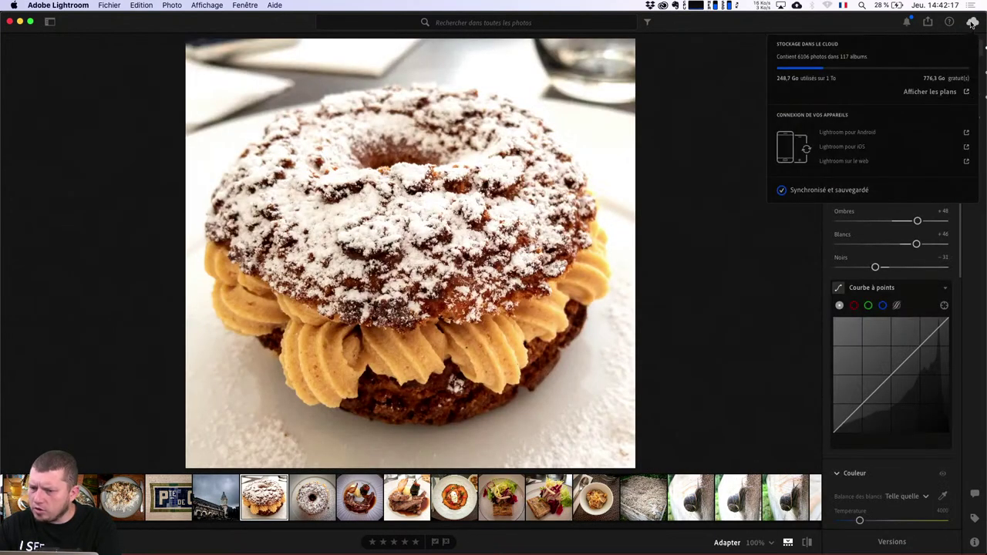
{"action": "left_click", "coordinate": [617, 242]}
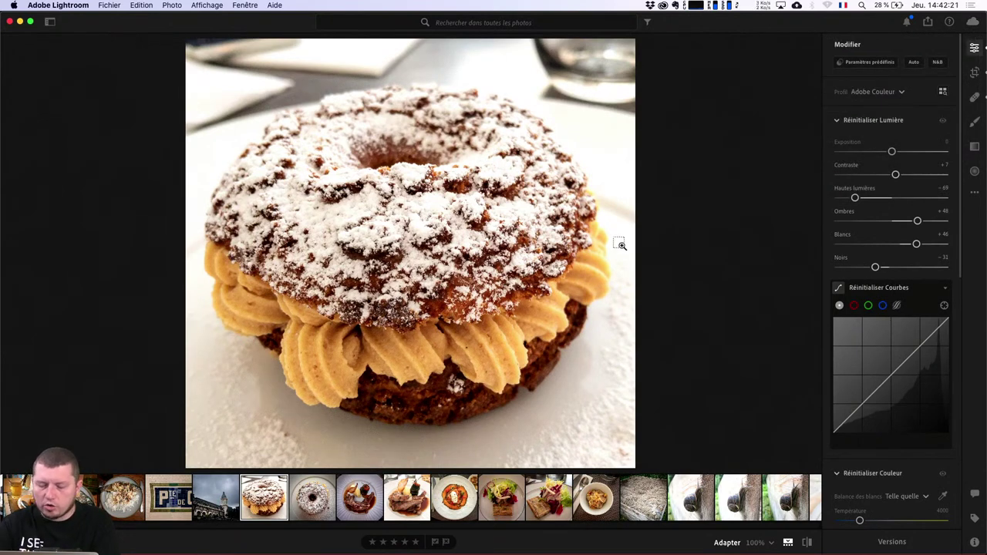
{"action": "key", "text": "super+Tab"}
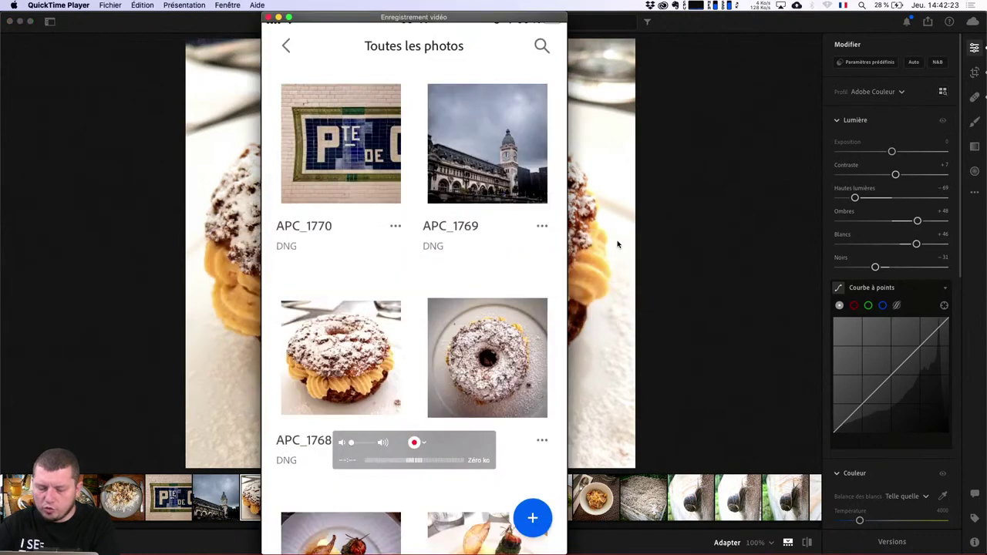
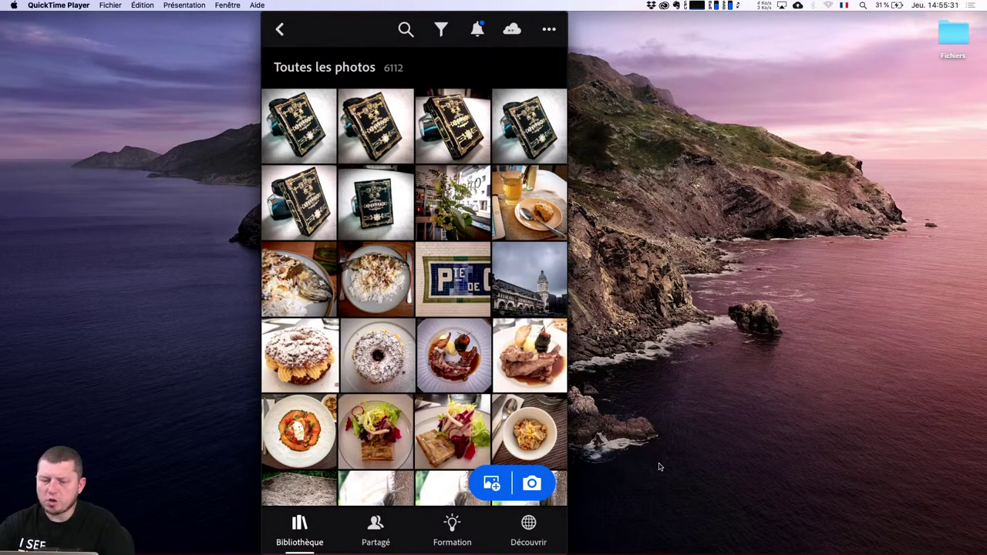
Step: Switch from the phone mirror to desktop Lightroom, showing the edited pastry photo
{"action": "key", "text": "super+Tab"}
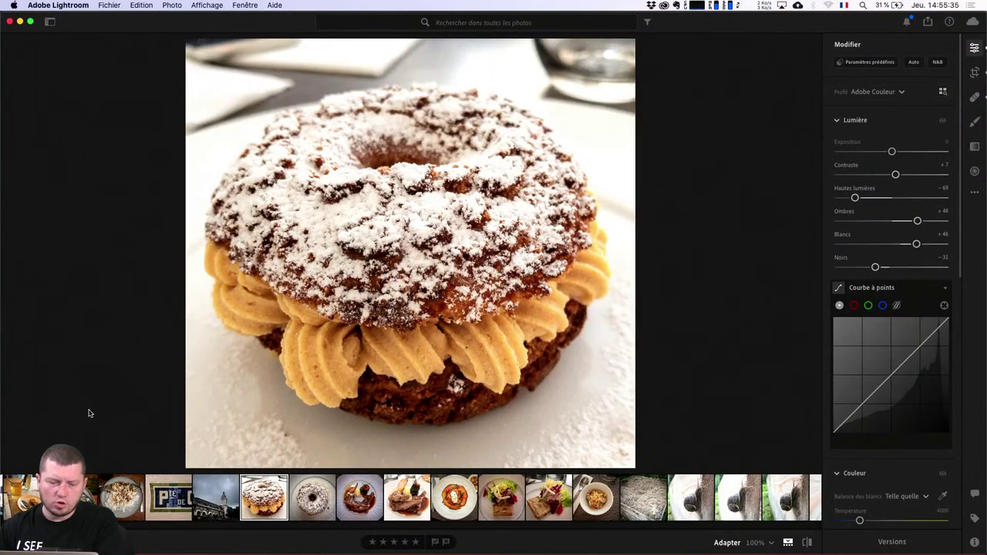
Step: Return to the All Photos grid and open the first card-box photo full-size
{"action": "key", "text": "g"}
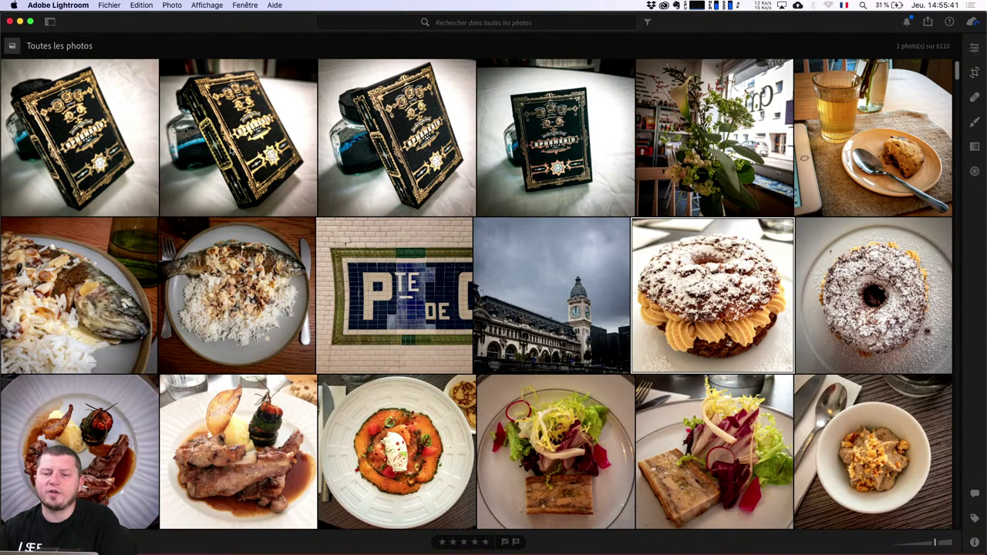
{"action": "scroll", "coordinate": [178, 147], "scroll_direction": "down", "scroll_amount": 1}
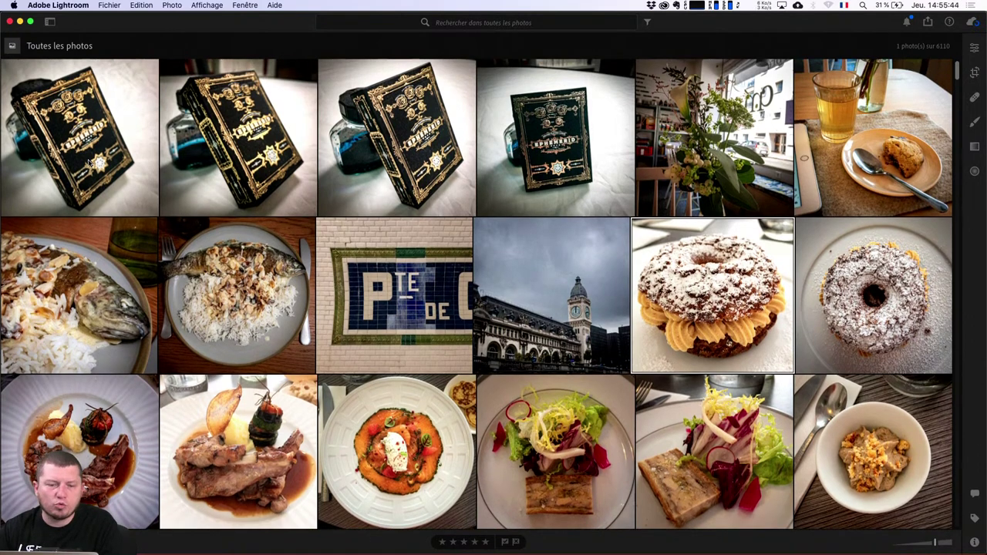
{"action": "left_click", "coordinate": [96, 165]}
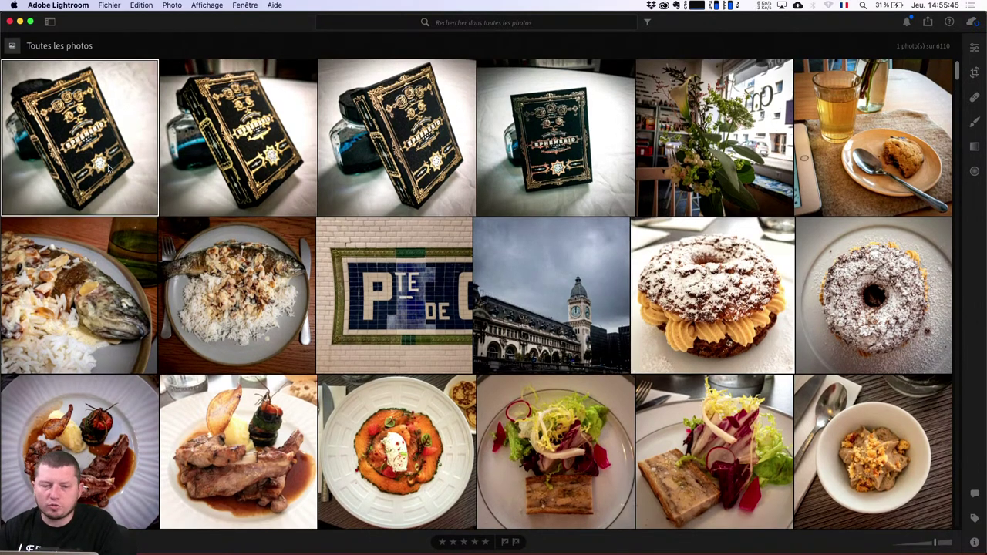
{"action": "double_click", "coordinate": [101, 169]}
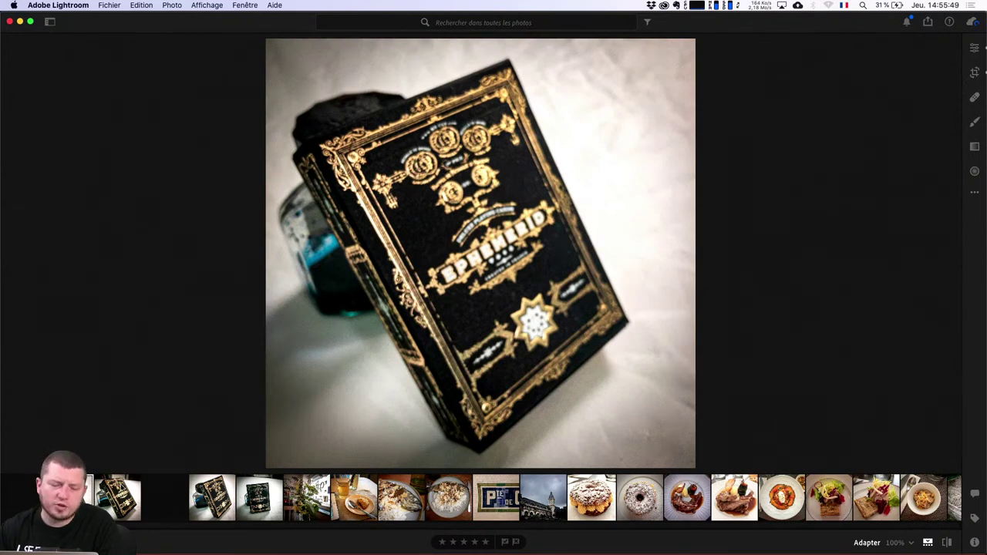
Step: Step to the next card-box shot and zoom to 100% on the lower-right tabletop
{"action": "key", "text": "Left"}
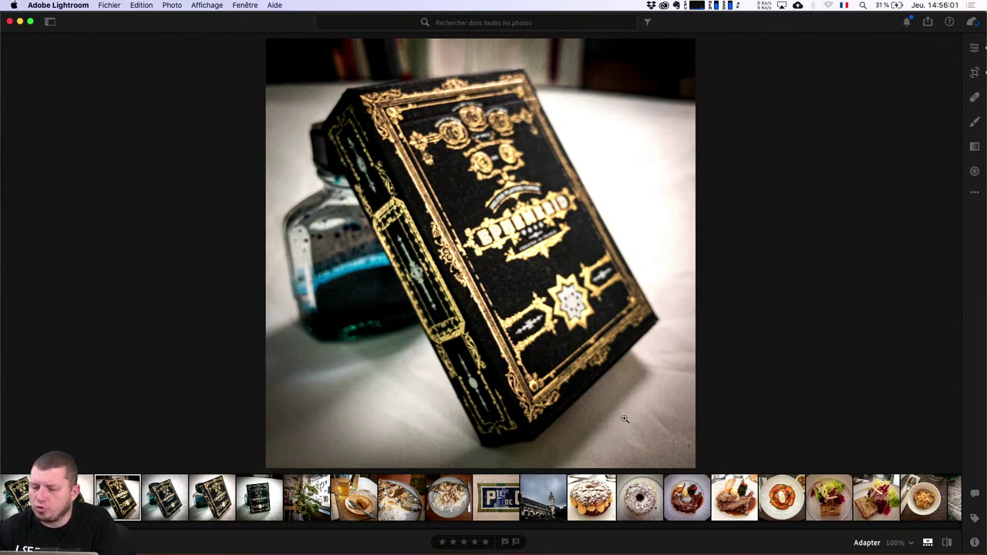
{"action": "left_click", "coordinate": [690, 450]}
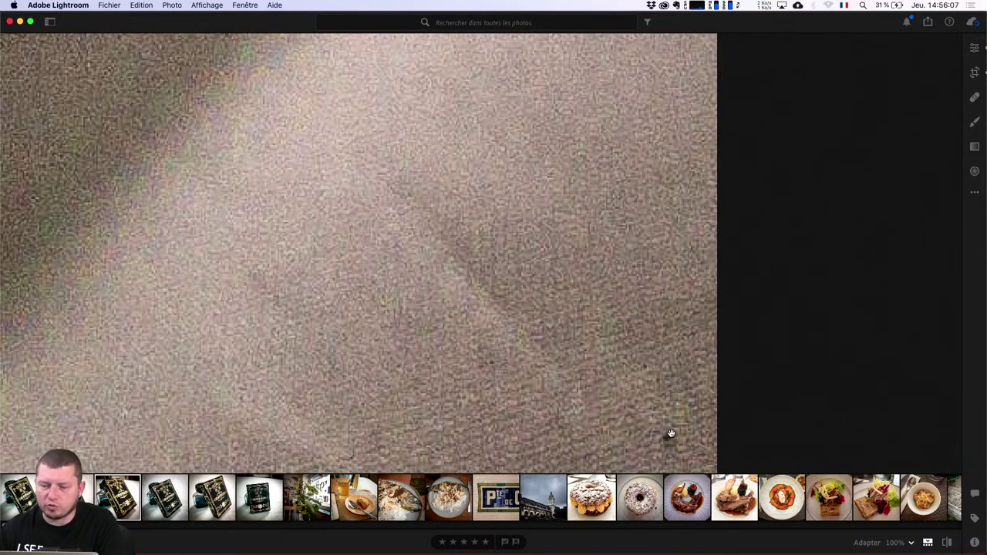
{"action": "left_click_drag", "start_coordinate": [671, 434], "coordinate": [657, 414]}
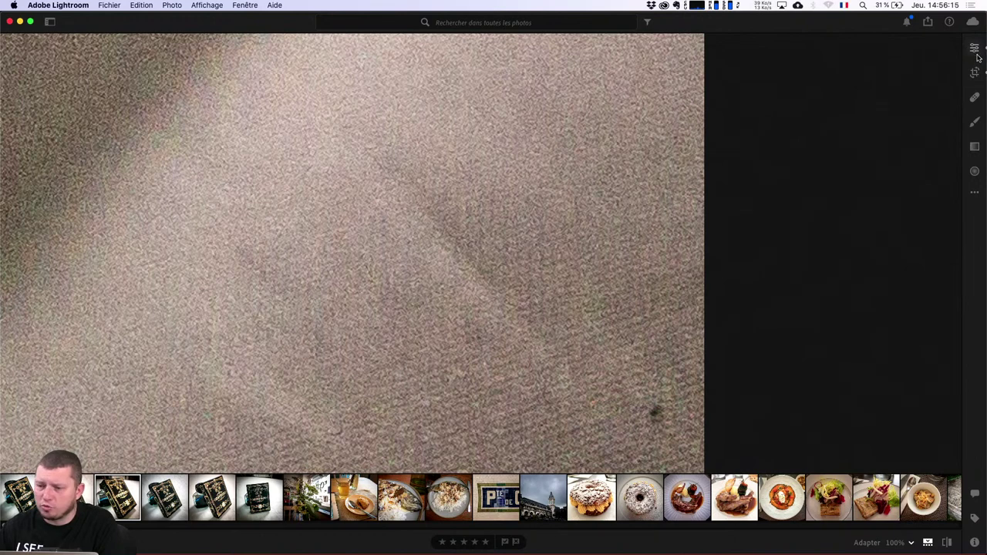
Step: Heal the dark speck on the tabletop with the Healing Brush
{"action": "left_click", "coordinate": [975, 97]}
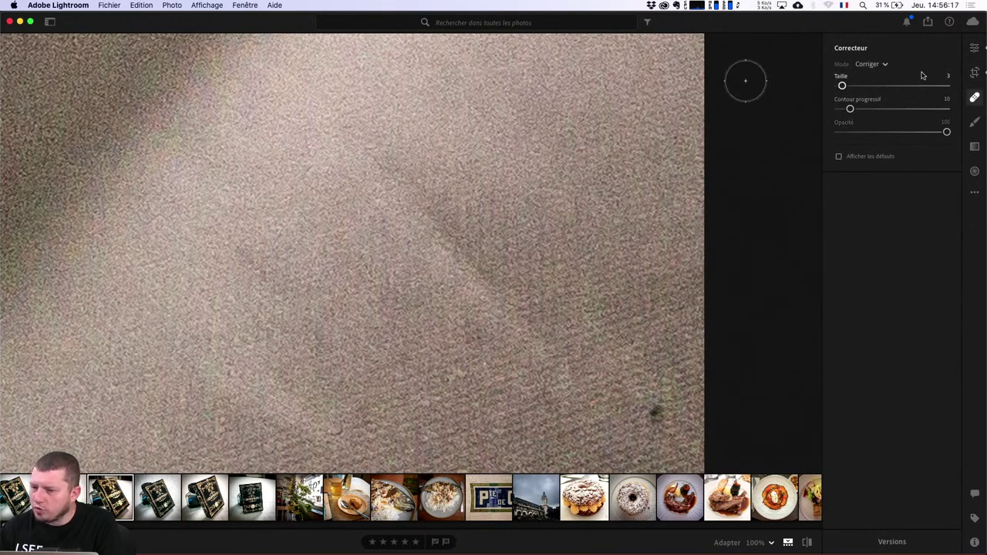
{"action": "left_click", "coordinate": [654, 412]}
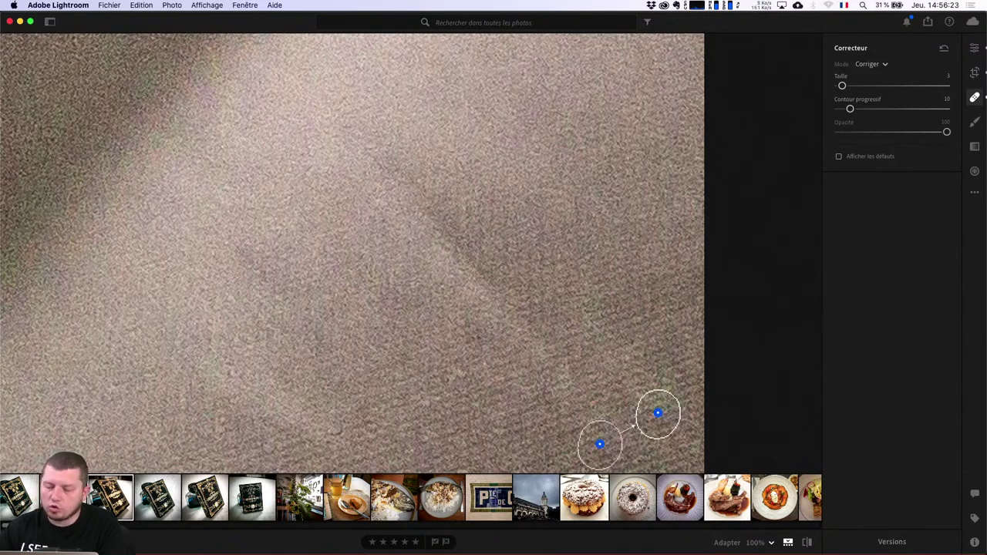
{"action": "key", "text": "super+minus"}
Step: Zoom out to the whole photo and show its Info panel with iPhone SE metadata
{"action": "key", "text": "super+minus"}
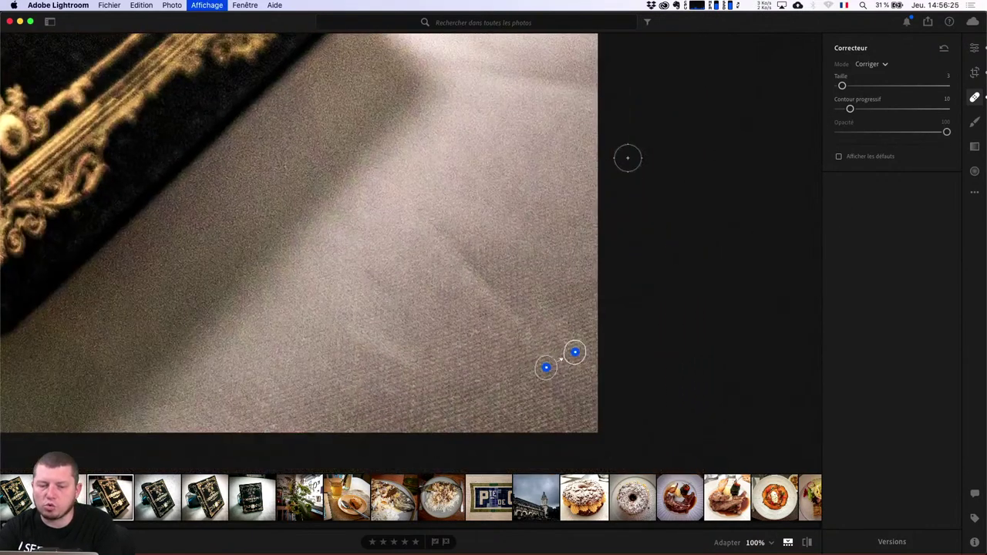
{"action": "key", "text": "super+minus"}
{"action": "key", "text": "super+minus"}
{"action": "key", "text": "super+minus"}
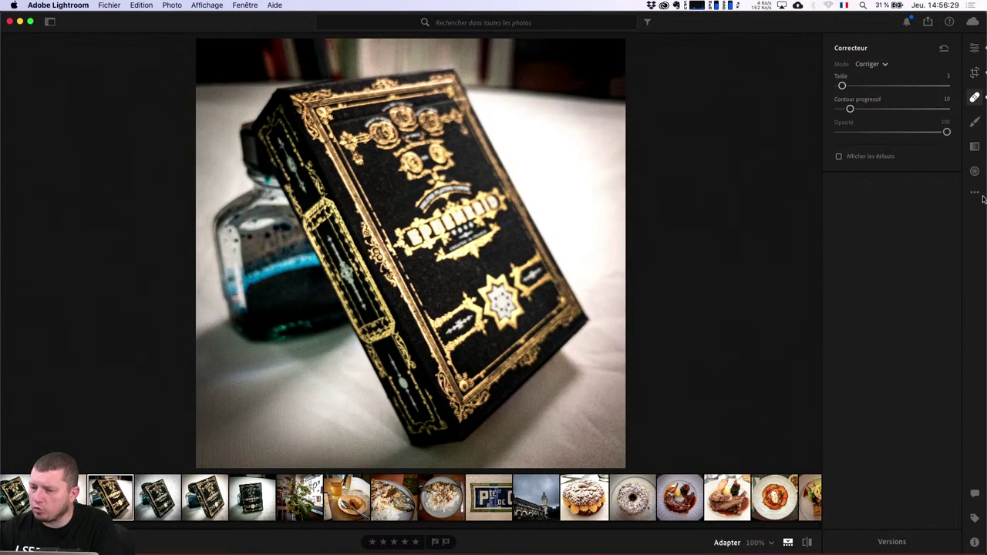
{"action": "left_click", "coordinate": [975, 194]}
{"action": "left_click", "coordinate": [975, 542]}
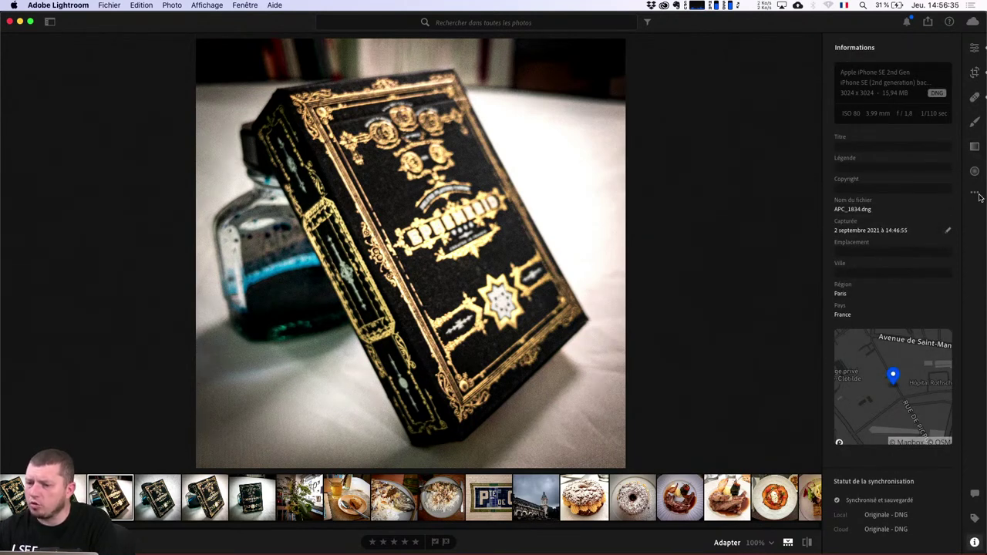
Step: Reopen the Edit panel to show the card-box photo's light settings, e.g. Exposition +0.24
{"action": "left_click", "coordinate": [975, 49]}
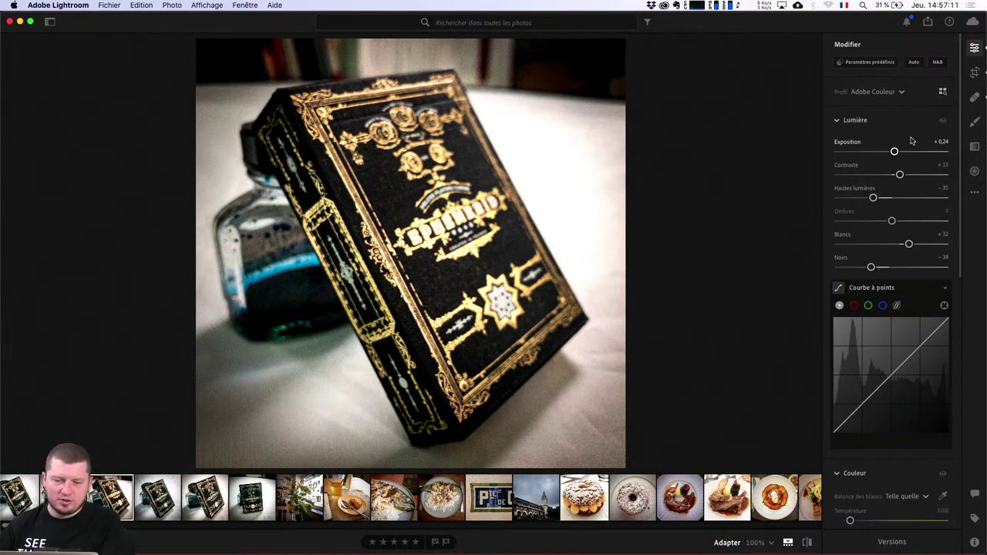
Step: Switch to the QuickTime phone mirror showing the Lightroom mobile Albums list
{"action": "key", "text": "super+Tab"}
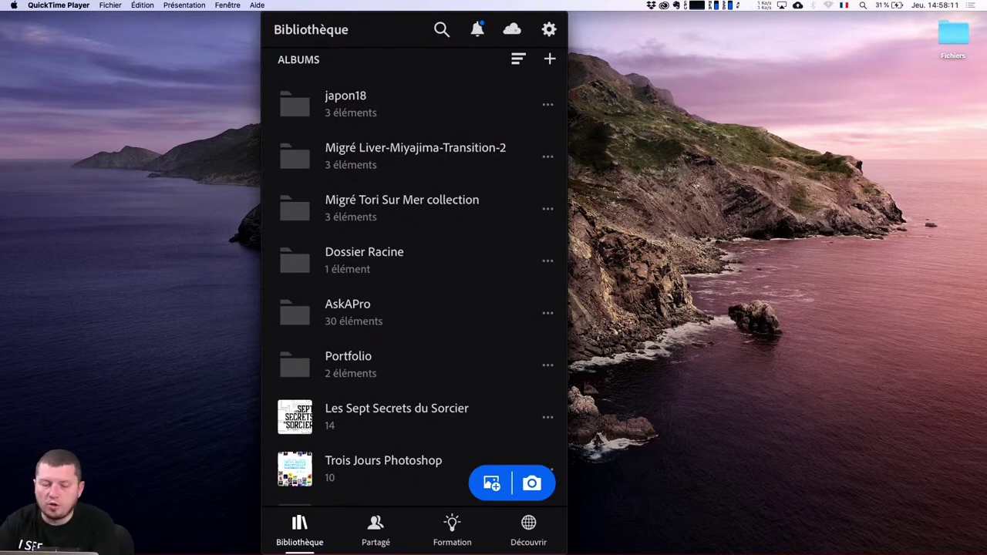
Step: Open the mirrored app's Supprimé album (35), where the card-box photo has 59 days left
{"action": "scroll", "coordinate": [417, 277], "scroll_direction": "up", "scroll_amount": 5}
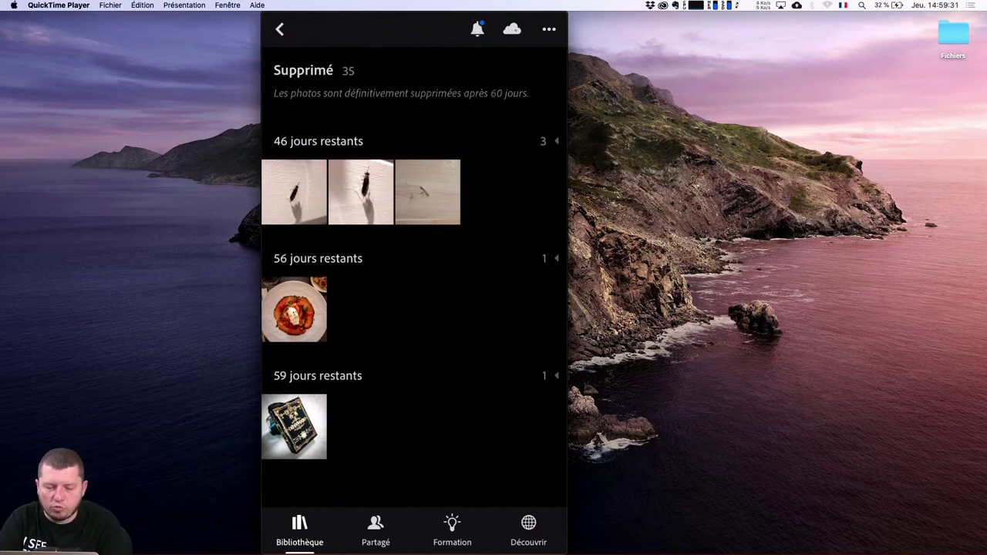
Step: Select the deleted card-box photo, exit without restoring, and return to Toutes les photos (6111)
{"action": "left_click", "coordinate": [294, 427]}
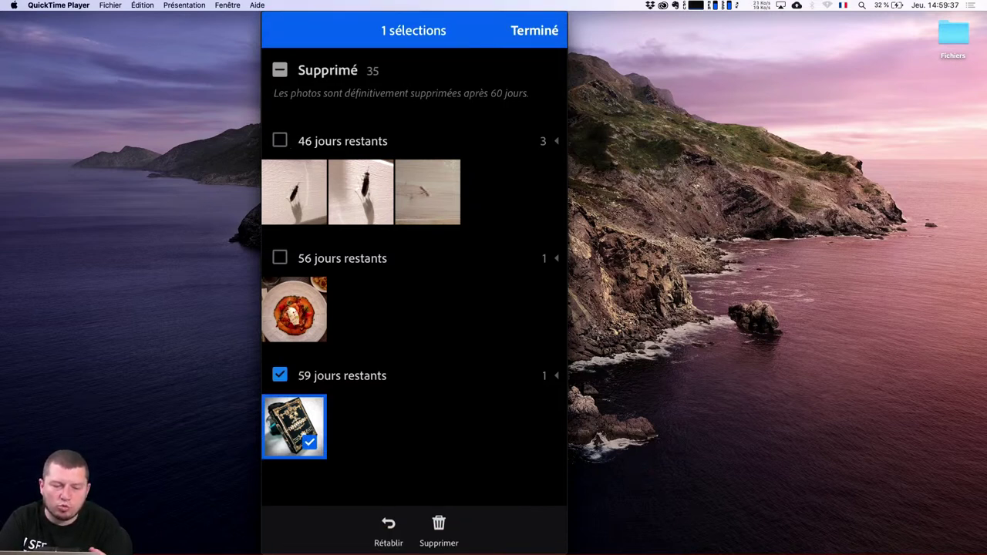
{"action": "left_click", "coordinate": [535, 30]}
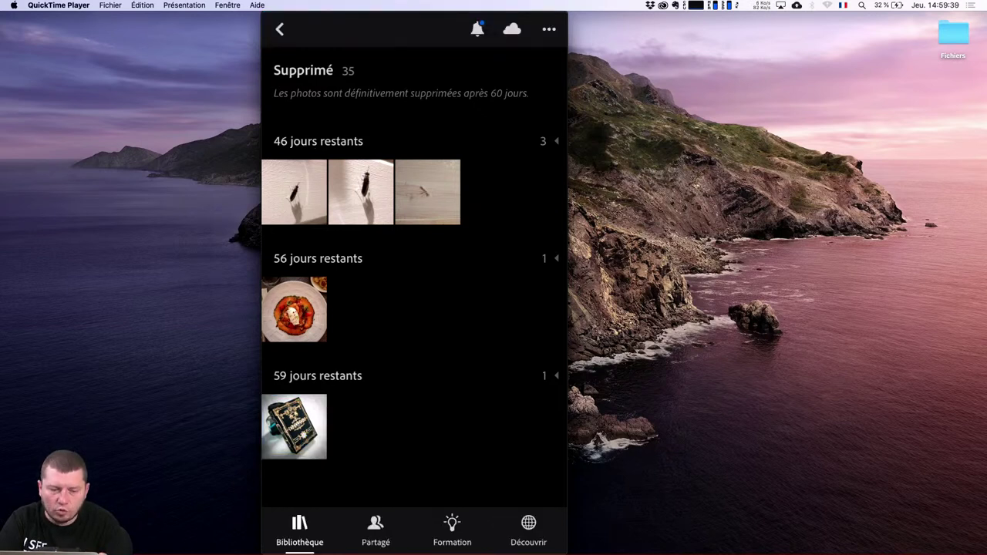
{"action": "left_click", "coordinate": [279, 28]}
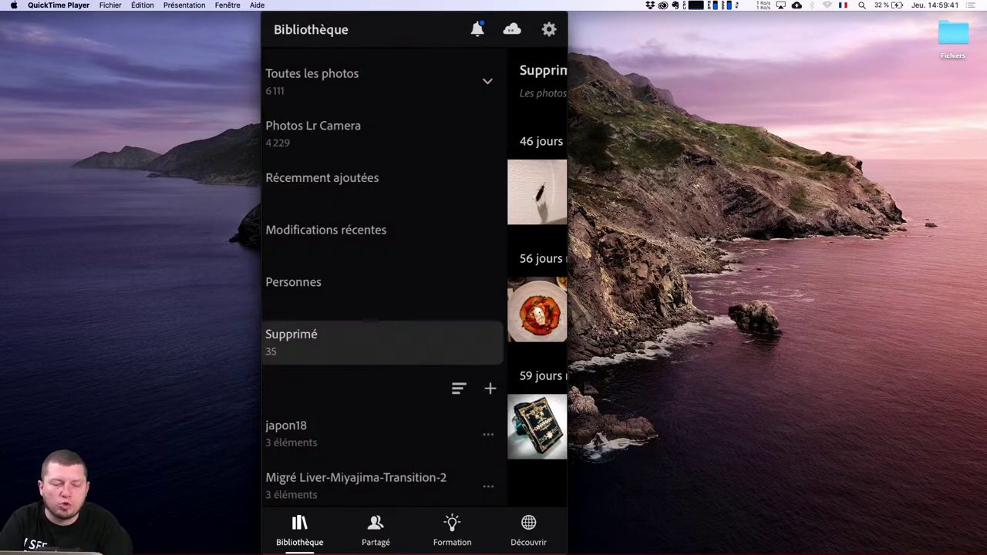
{"action": "left_click", "coordinate": [371, 80]}
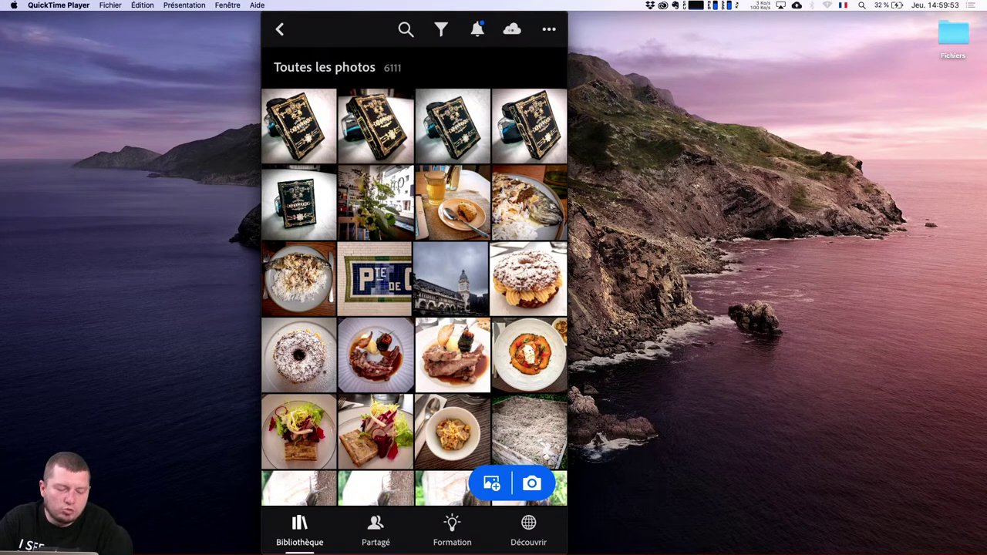
Step: Open the Découvrir tab and swipe through the Inspiration quotidienne community photos
{"action": "left_click", "coordinate": [529, 528]}
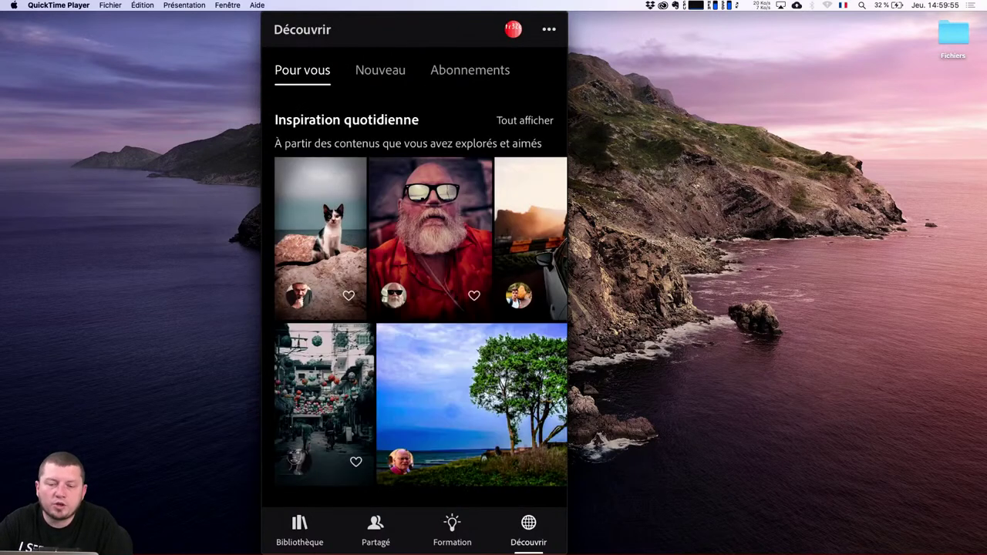
{"action": "scroll", "coordinate": [421, 308], "scroll_direction": "down", "scroll_amount": 2}
{"action": "scroll", "coordinate": [421, 309], "scroll_direction": "up", "scroll_amount": 2}
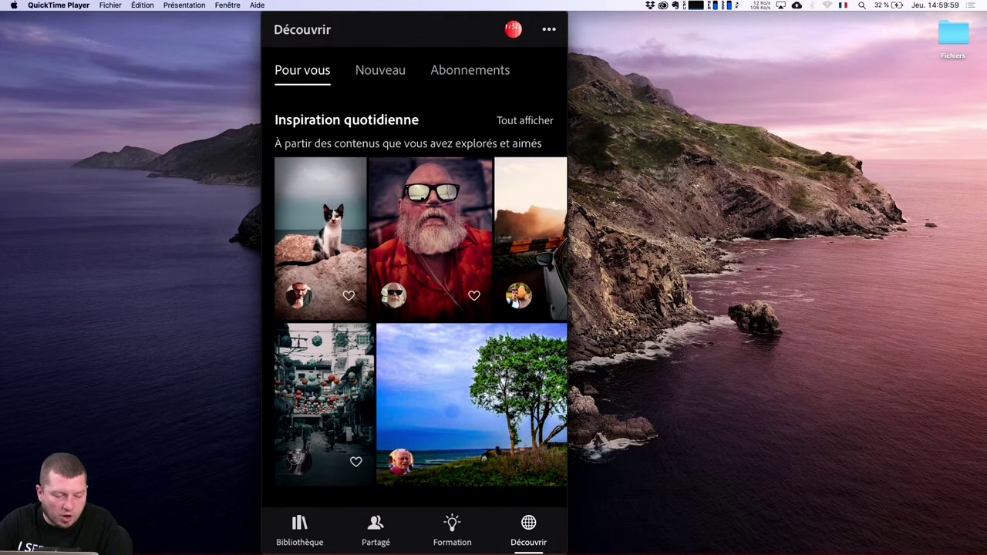
{"action": "scroll", "coordinate": [416, 321], "scroll_direction": "right", "scroll_amount": 5}
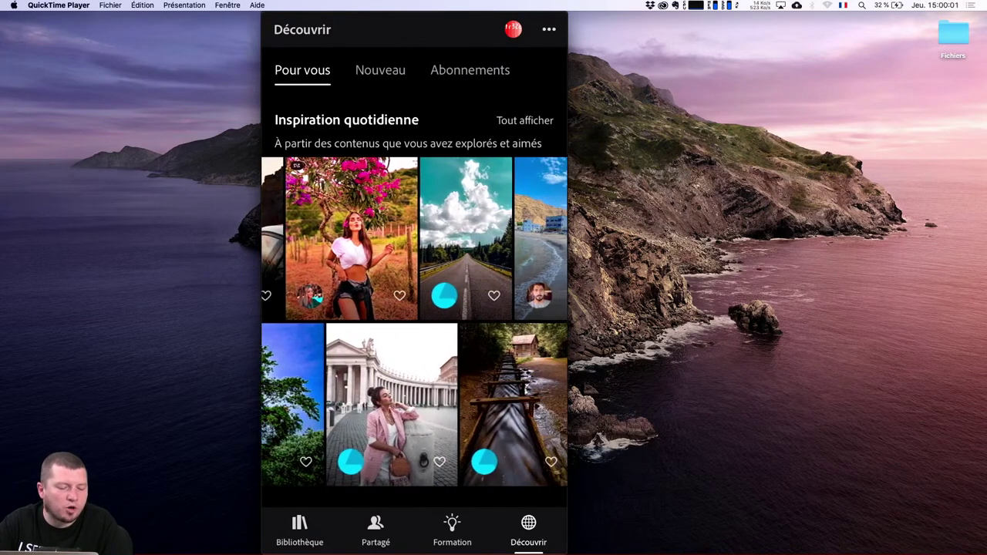
{"action": "scroll", "coordinate": [414, 322], "scroll_direction": "right", "scroll_amount": 3}
{"action": "scroll", "coordinate": [415, 321], "scroll_direction": "right", "scroll_amount": 5}
{"action": "scroll", "coordinate": [414, 321], "scroll_direction": "right", "scroll_amount": 3}
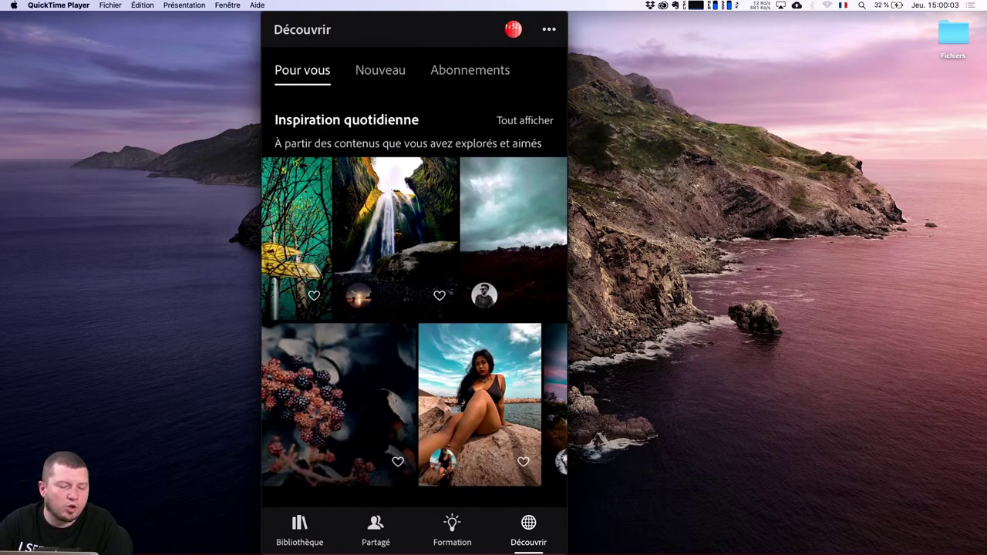
{"action": "scroll", "coordinate": [414, 321], "scroll_direction": "right", "scroll_amount": 5}
{"action": "scroll", "coordinate": [414, 322], "scroll_direction": "right", "scroll_amount": 3}
{"action": "scroll", "coordinate": [501, 295], "scroll_direction": "right", "scroll_amount": 2}
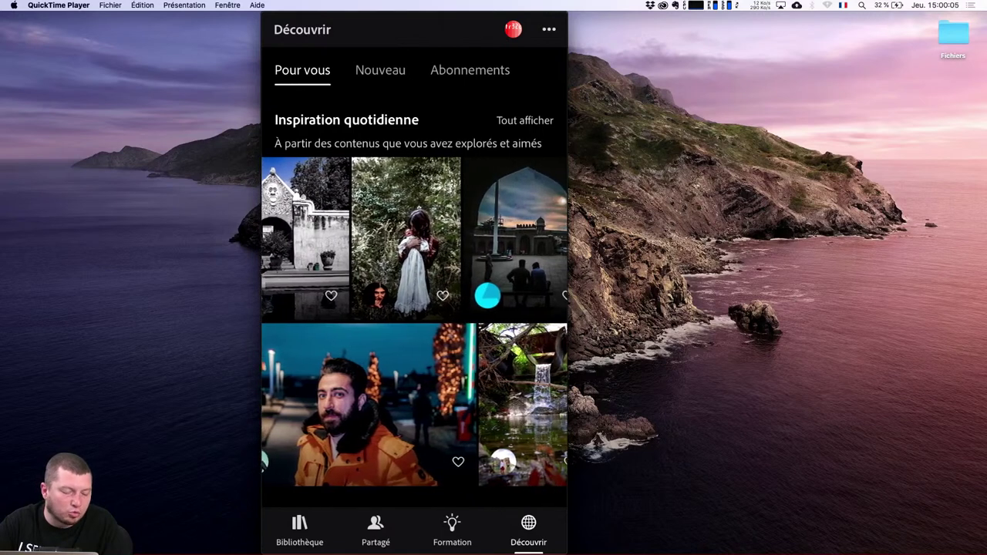
{"action": "scroll", "coordinate": [415, 322], "scroll_direction": "right", "scroll_amount": 2}
{"action": "scroll", "coordinate": [415, 322], "scroll_direction": "right", "scroll_amount": 3}
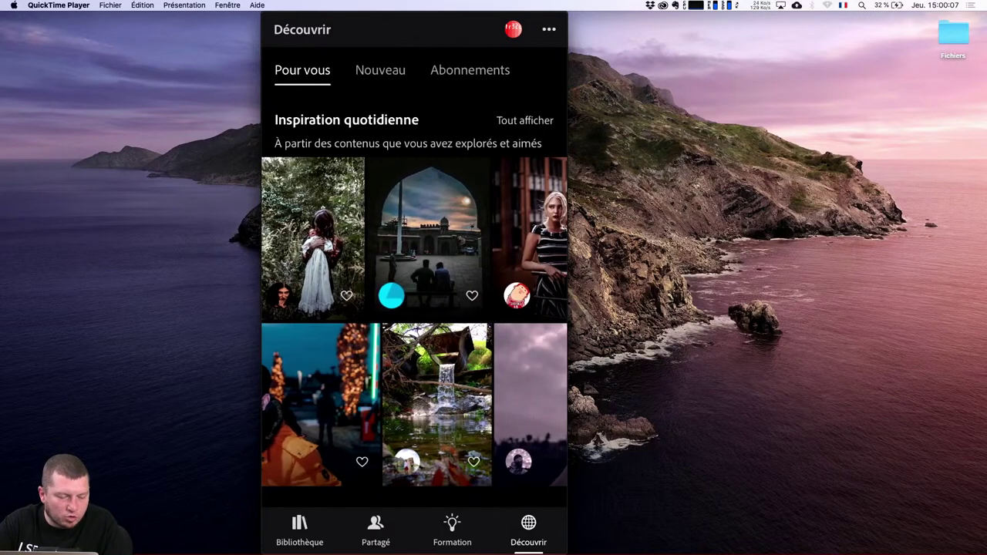
{"action": "scroll", "coordinate": [391, 296], "scroll_direction": "right", "scroll_amount": 3}
{"action": "scroll", "coordinate": [415, 321], "scroll_direction": "right", "scroll_amount": 3}
{"action": "scroll", "coordinate": [414, 322], "scroll_direction": "right", "scroll_amount": 3}
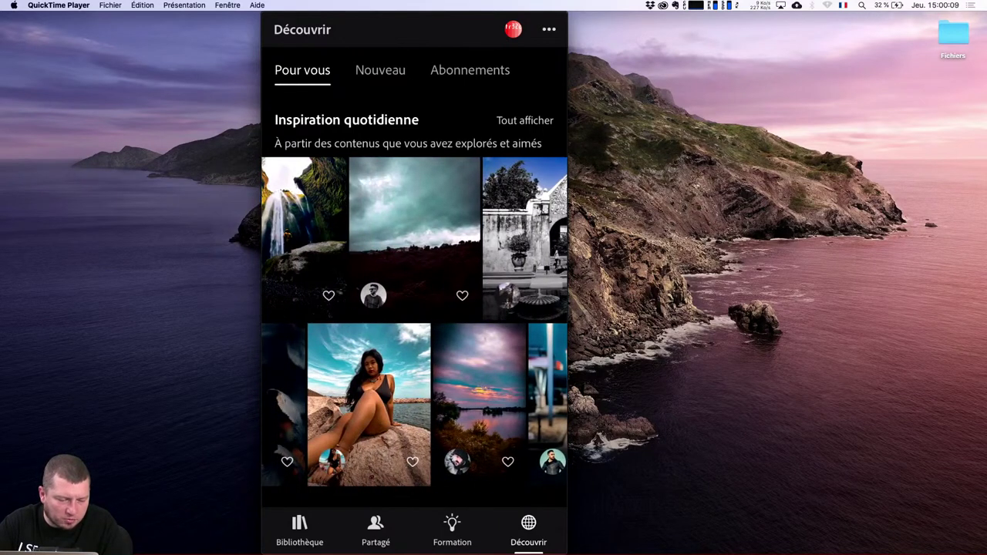
Step: Open the cloudy-hills 'Dark moody' photo, read its details, then return to its edit playback
{"action": "left_click", "coordinate": [414, 231]}
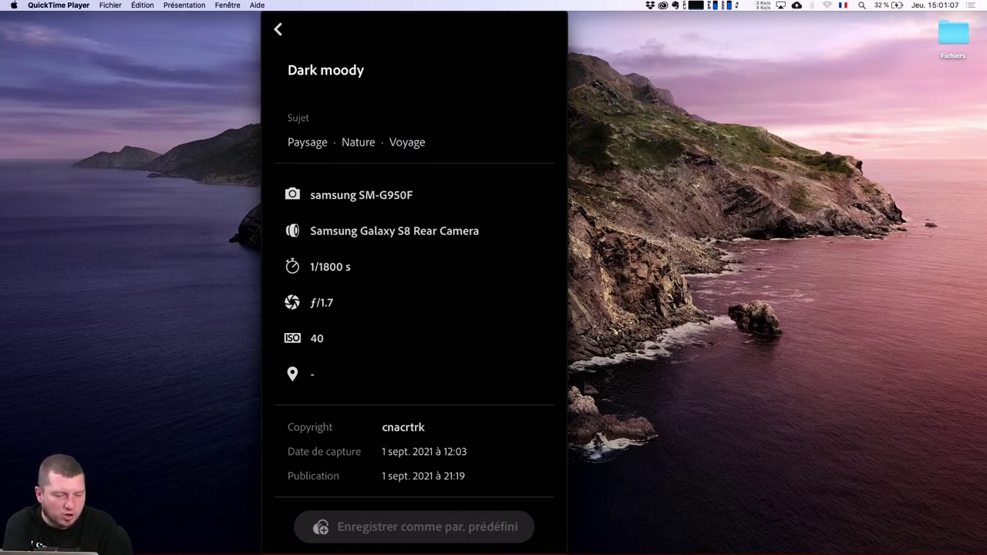
{"action": "left_click", "coordinate": [277, 30]}
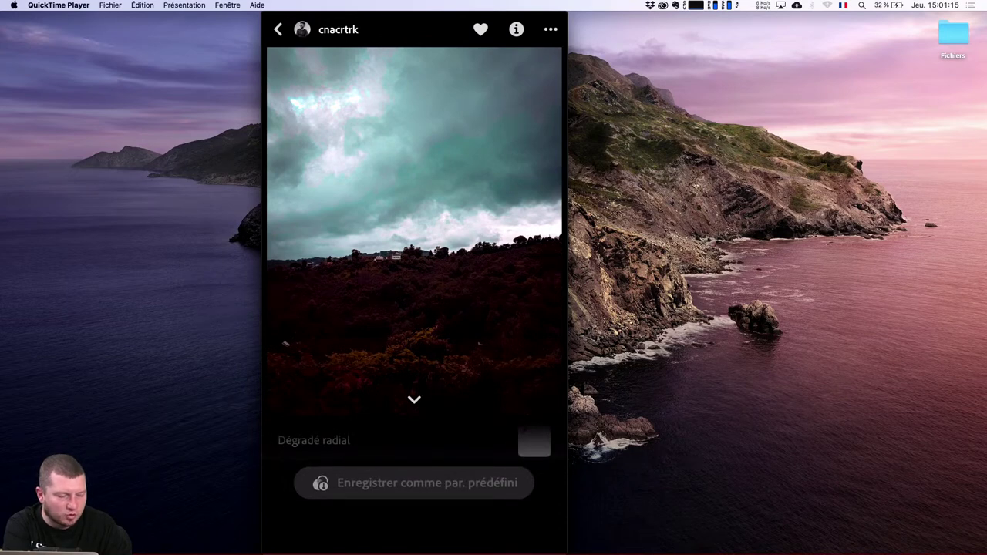
Step: Return to the Découvrir feed in the phone mirror and scroll down through it
{"action": "left_click", "coordinate": [278, 30]}
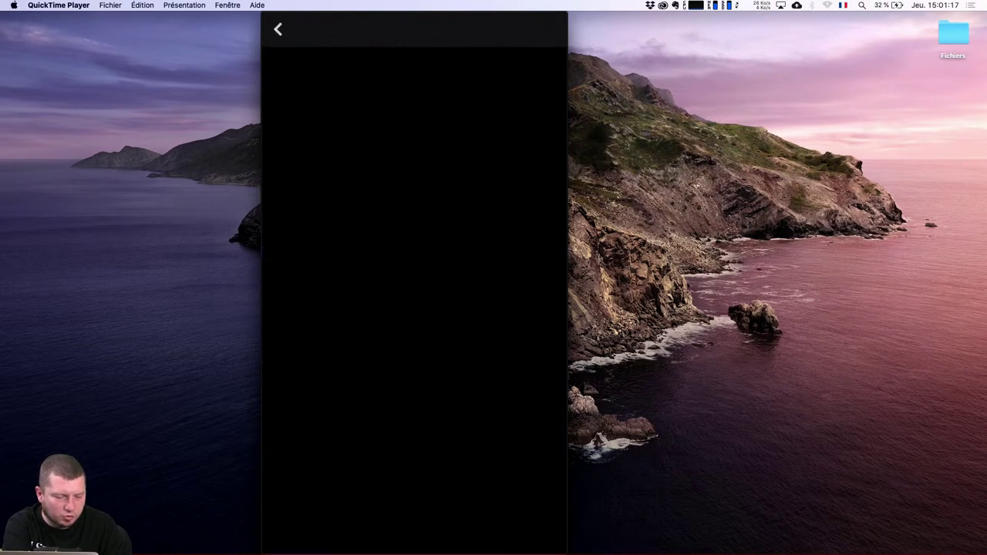
{"action": "scroll", "coordinate": [414, 301], "scroll_direction": "down", "scroll_amount": 2}
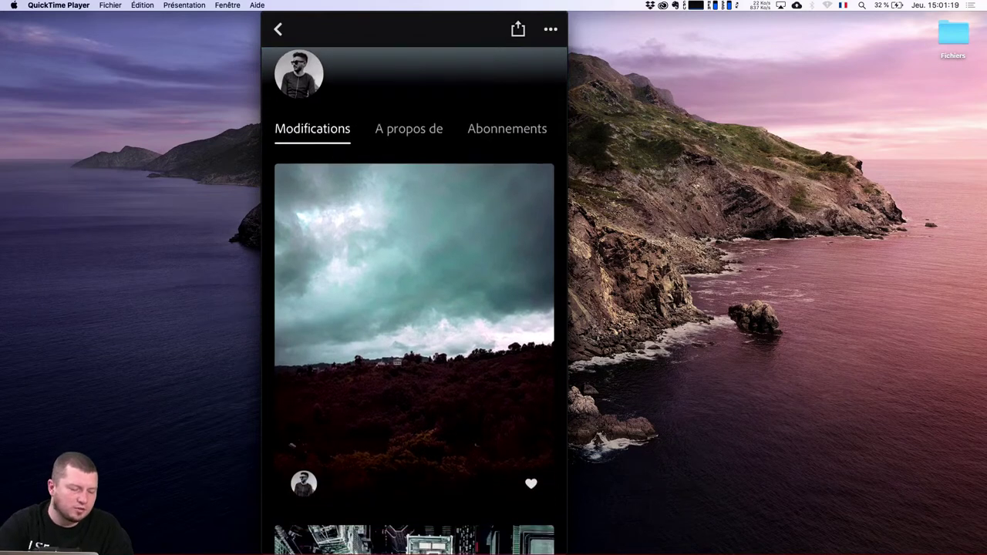
{"action": "scroll", "coordinate": [414, 300], "scroll_direction": "down", "scroll_amount": 5}
{"action": "scroll", "coordinate": [414, 300], "scroll_direction": "down", "scroll_amount": 2}
{"action": "scroll", "coordinate": [414, 301], "scroll_direction": "down", "scroll_amount": 3}
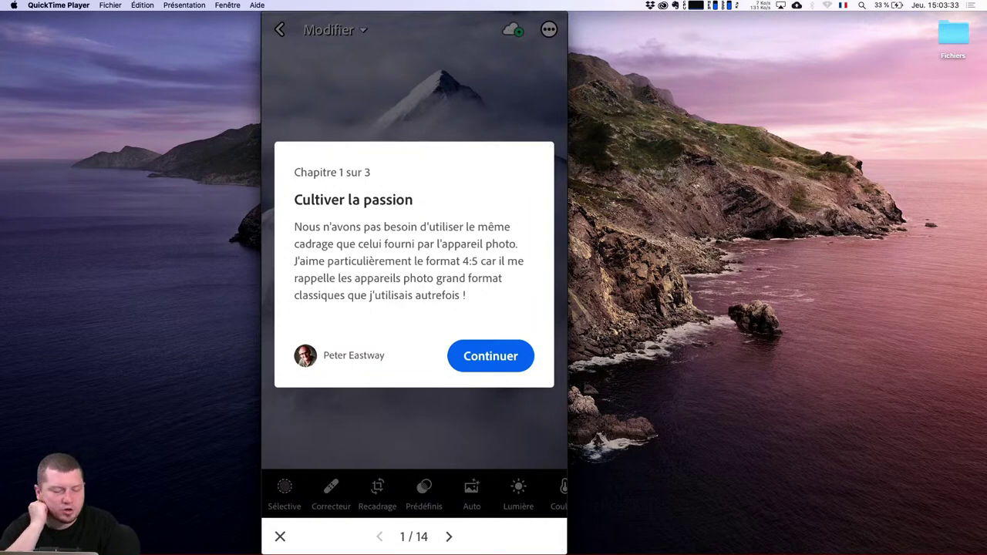
Step: Continue past Chapitre 1, crop the mountain photo to a 4:5 frame, then close Couleur
{"action": "left_click", "coordinate": [491, 356]}
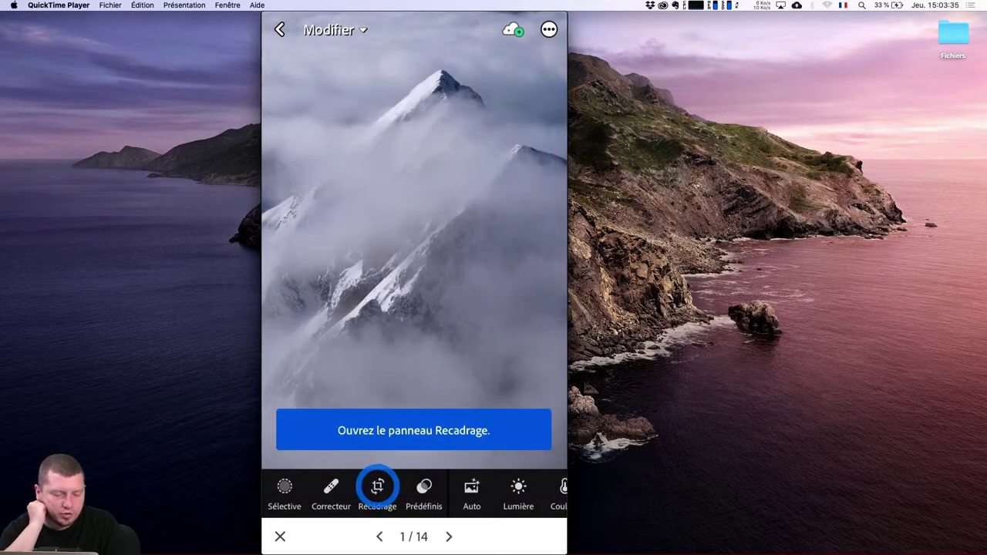
{"action": "left_click", "coordinate": [377, 486]}
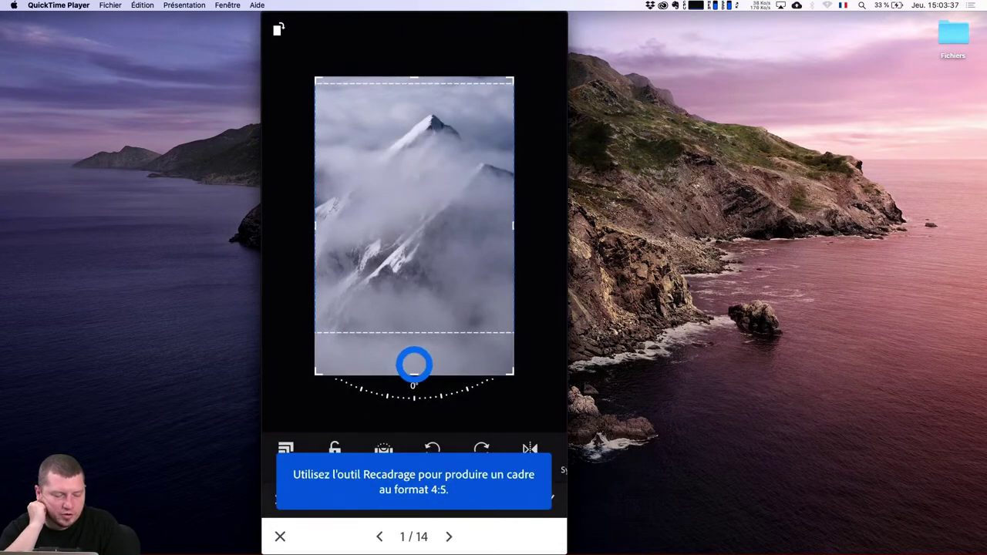
{"action": "left_click_drag", "start_coordinate": [414, 372], "coordinate": [414, 333]}
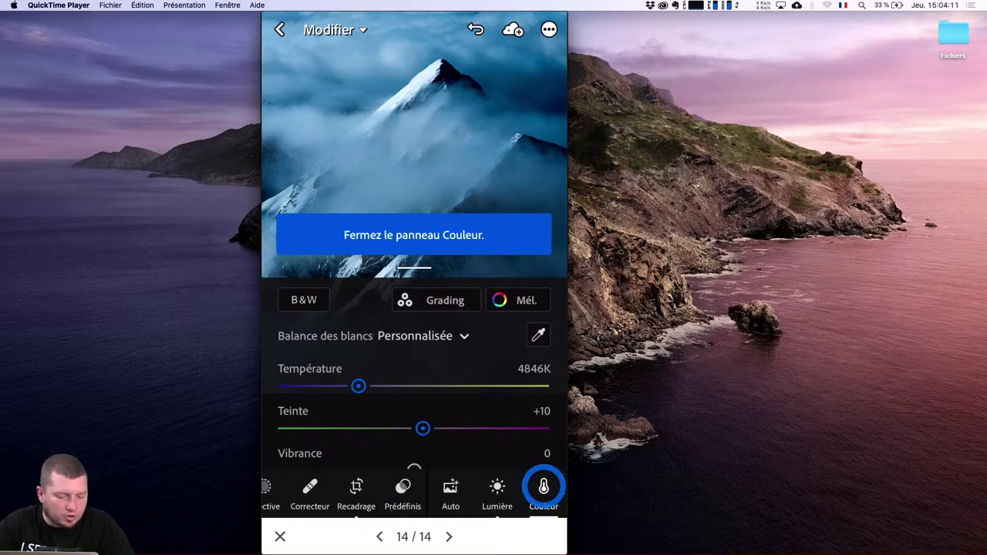
{"action": "left_click", "coordinate": [544, 487]}
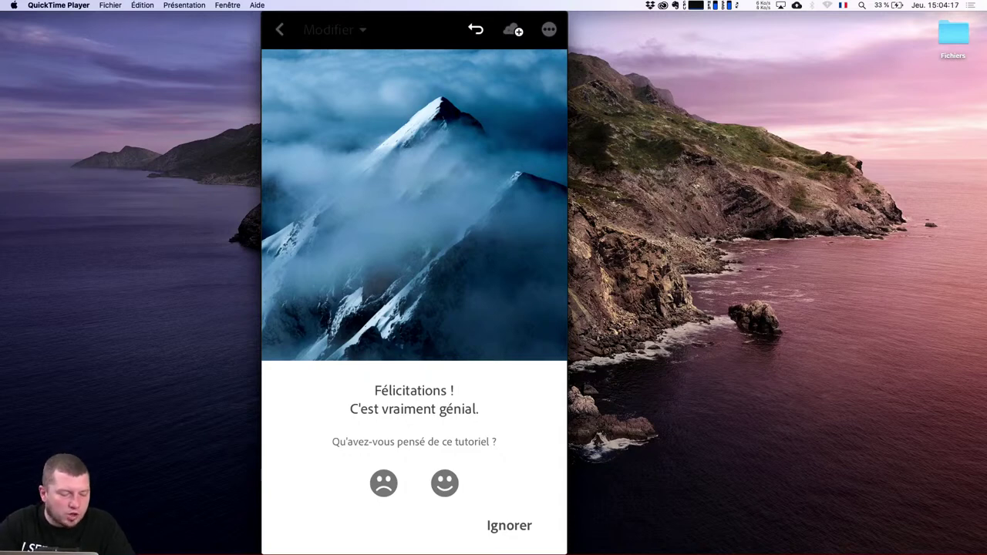
Step: Rate the tutorial with the happy smiley and return to the finished tutorial list
{"action": "left_click", "coordinate": [445, 482]}
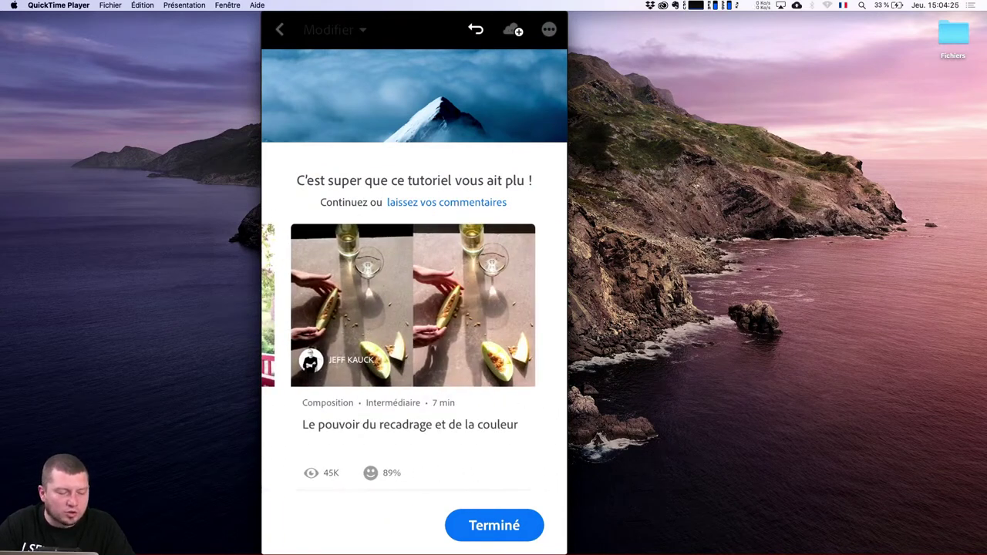
{"action": "left_click", "coordinate": [494, 525]}
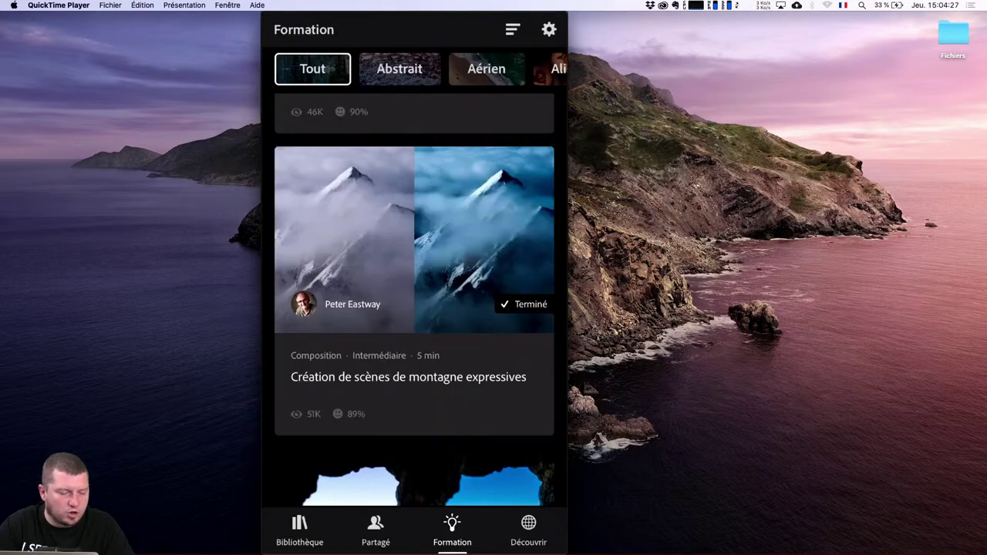
{"action": "scroll", "coordinate": [415, 299], "scroll_direction": "down", "scroll_amount": 10}
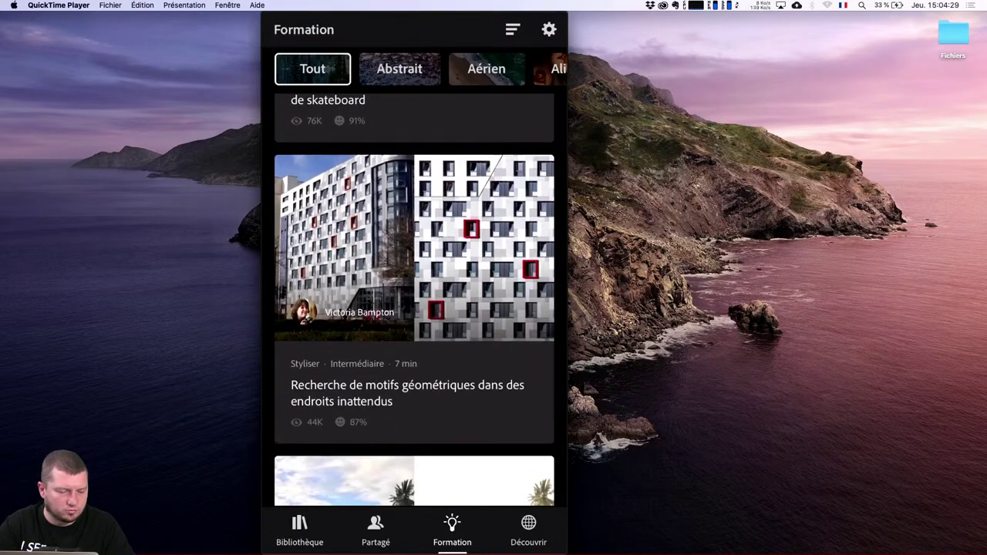
{"action": "scroll", "coordinate": [415, 299], "scroll_direction": "down", "scroll_amount": 3}
{"action": "scroll", "coordinate": [415, 299], "scroll_direction": "up", "scroll_amount": 1}
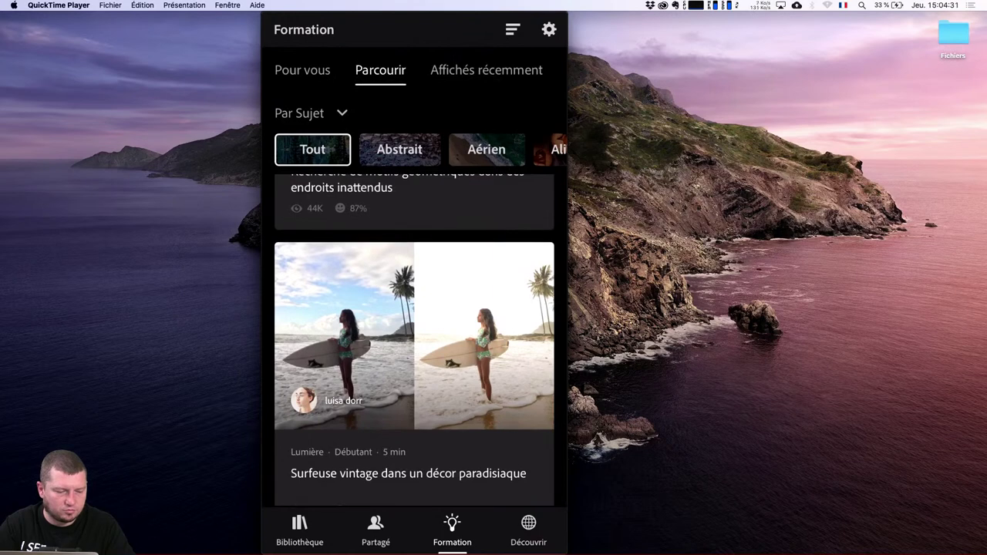
Step: Open and close Paramètres, then quit the QuickTime phone mirror
{"action": "left_click", "coordinate": [548, 29]}
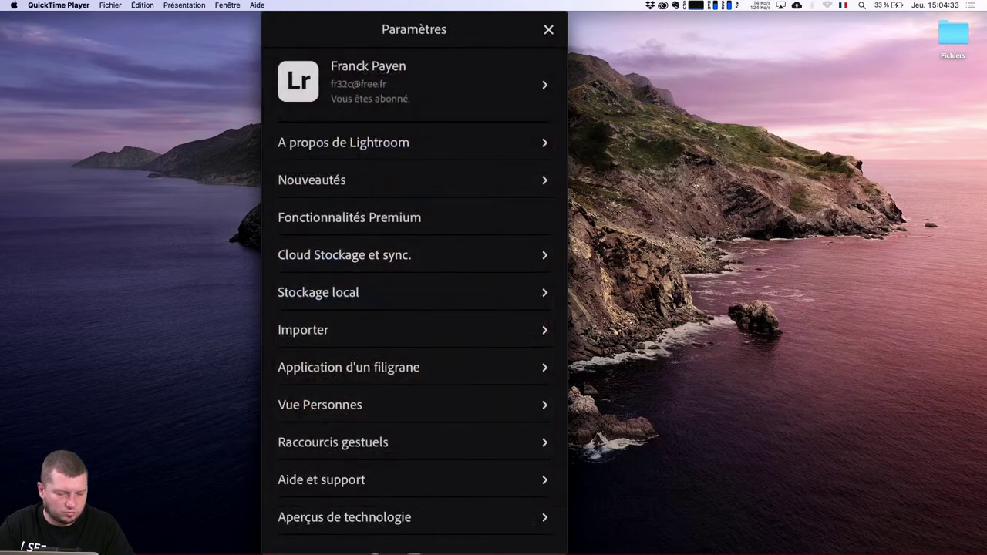
{"action": "key", "text": "Escape"}
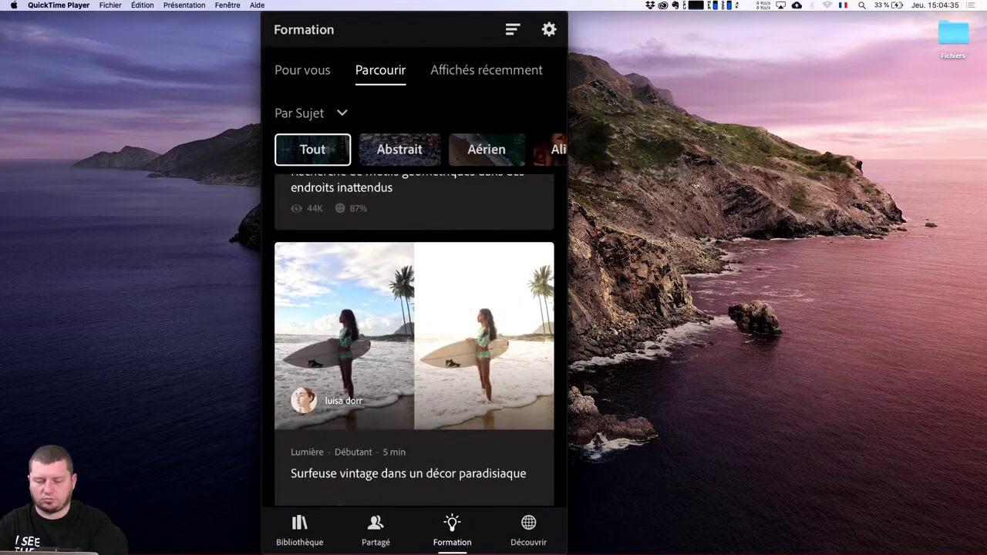
{"action": "mouse_move", "coordinate": [435, 322]}
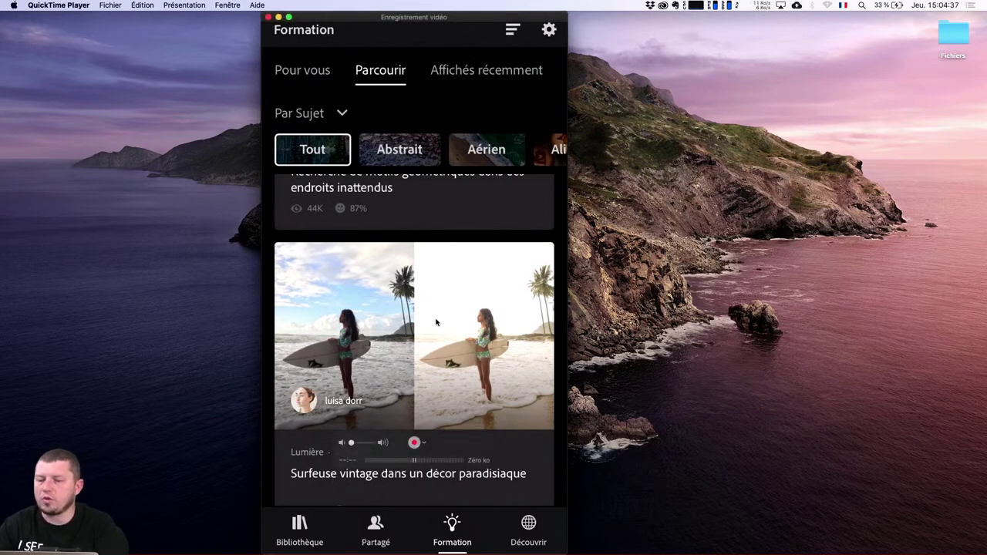
{"action": "key", "text": "super+q"}
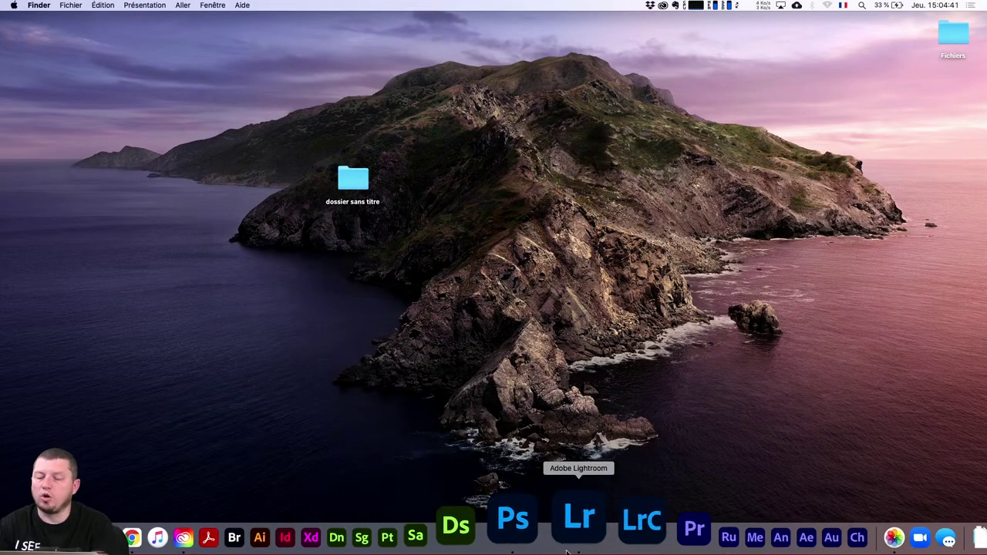
Step: Bring desktop Lightroom forward in grid view with the My Photos album sidebar, collapsing Toutes les photos
{"action": "left_click", "coordinate": [567, 551]}
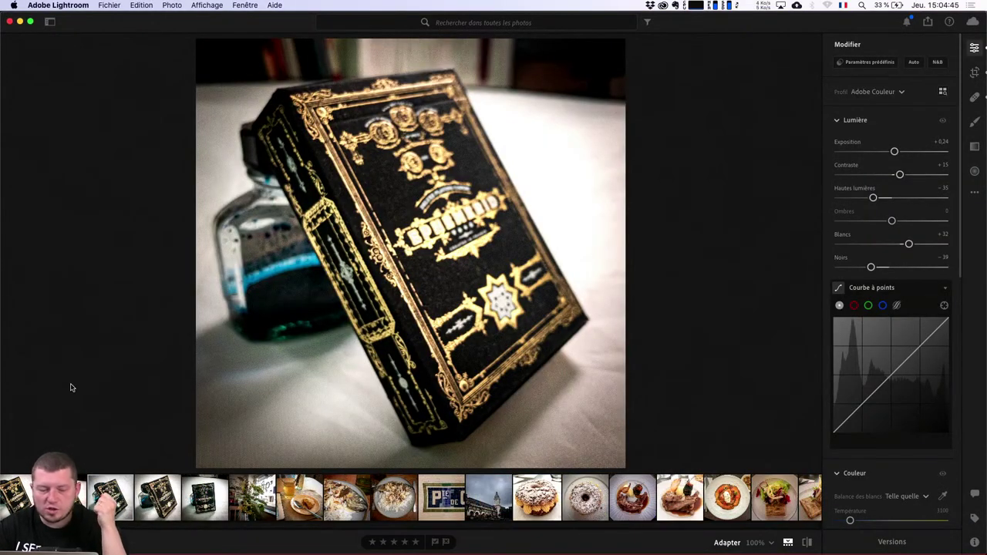
{"action": "key", "text": "g"}
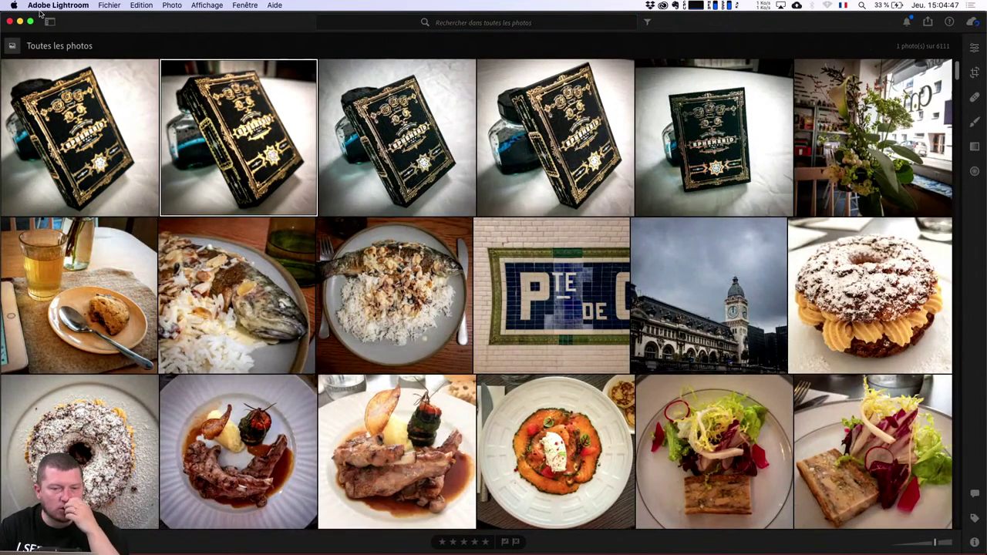
{"action": "left_click", "coordinate": [49, 21]}
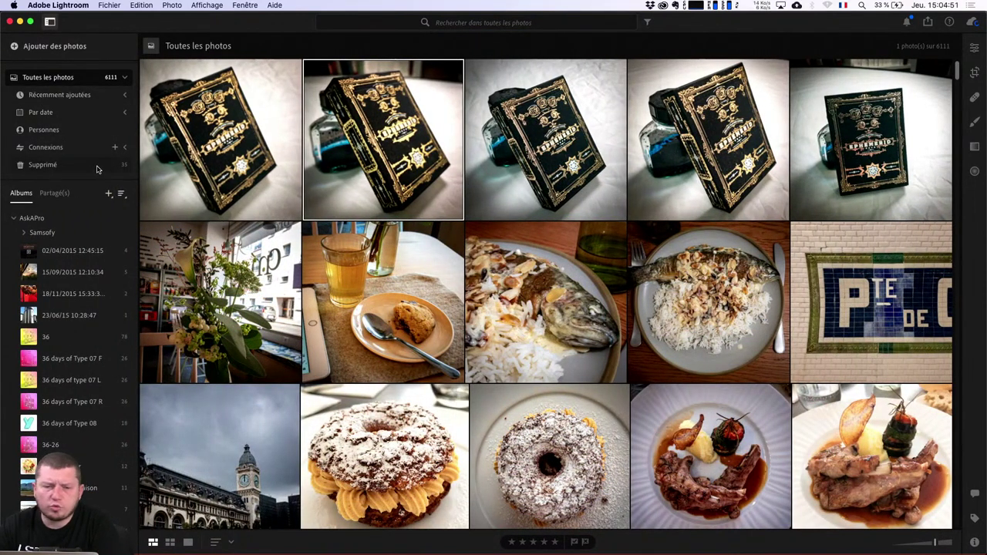
{"action": "left_click", "coordinate": [53, 194]}
{"action": "left_click", "coordinate": [21, 193]}
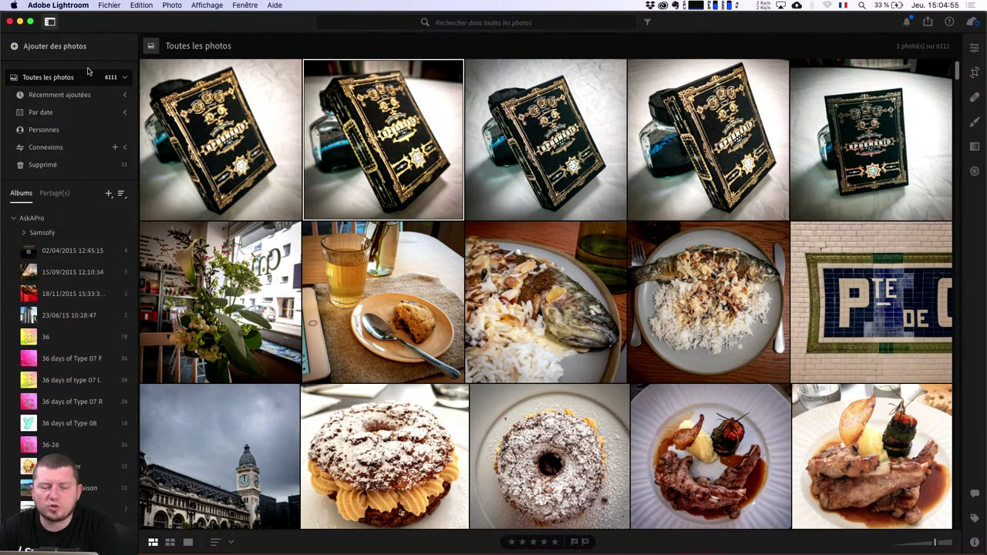
{"action": "left_click", "coordinate": [124, 77]}
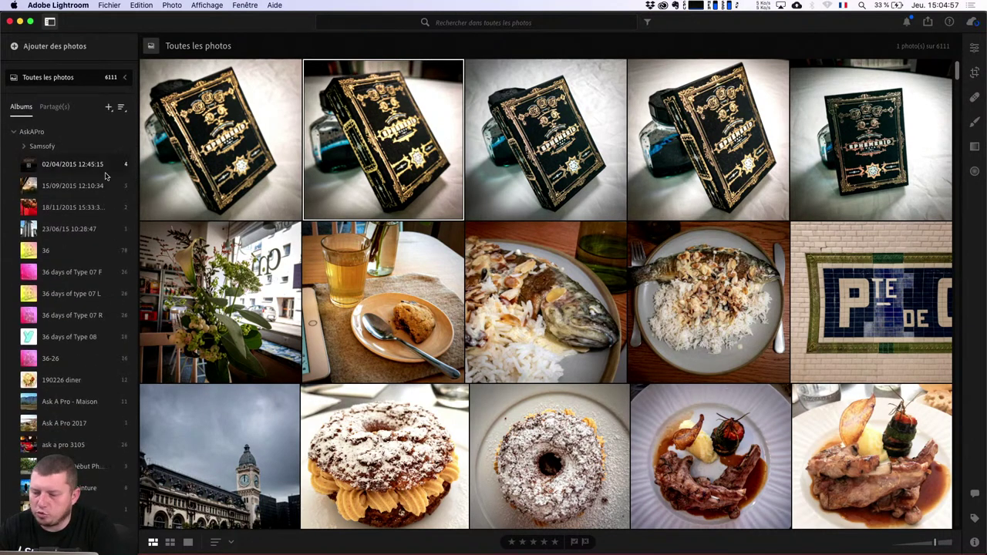
{"action": "left_click", "coordinate": [193, 4]}
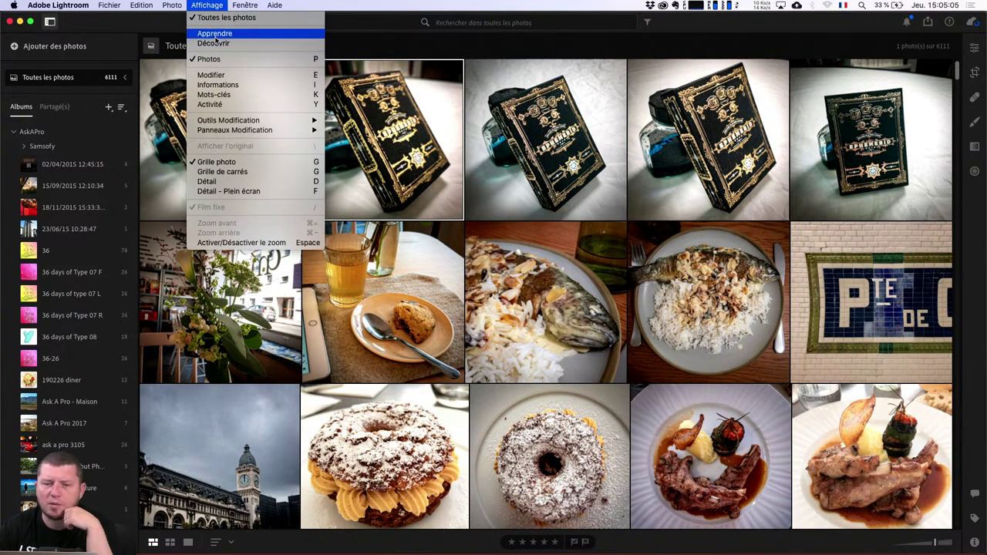
Step: Open the Learn section and scroll through the Parcourir tutorials
{"action": "left_click", "coordinate": [215, 34]}
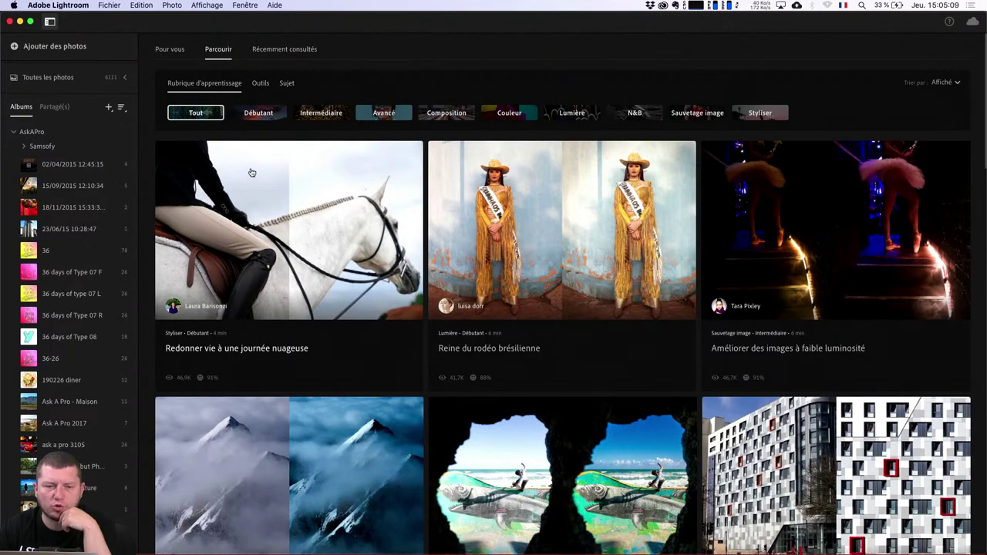
{"action": "scroll", "coordinate": [389, 426], "scroll_direction": "down", "scroll_amount": 3}
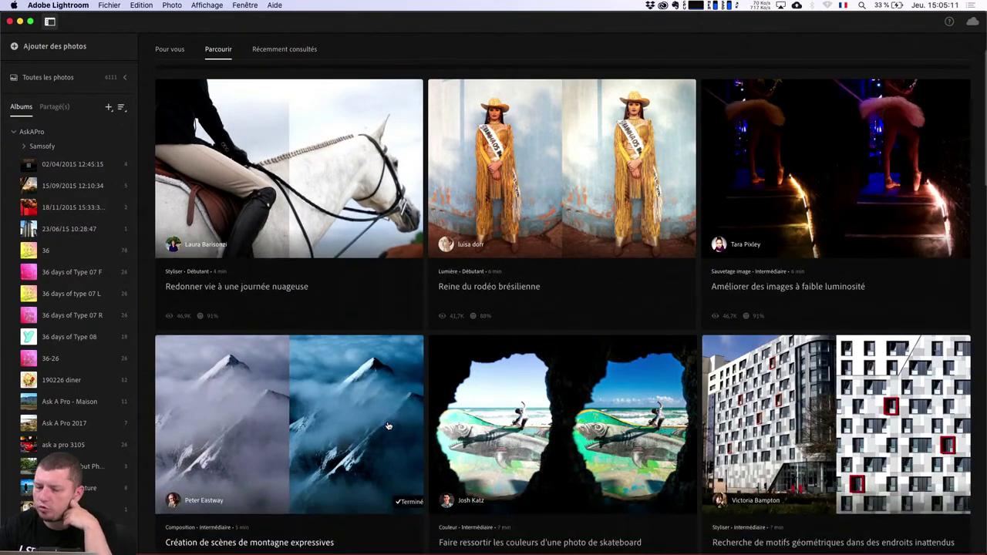
{"action": "scroll", "coordinate": [389, 426], "scroll_direction": "down", "scroll_amount": 10}
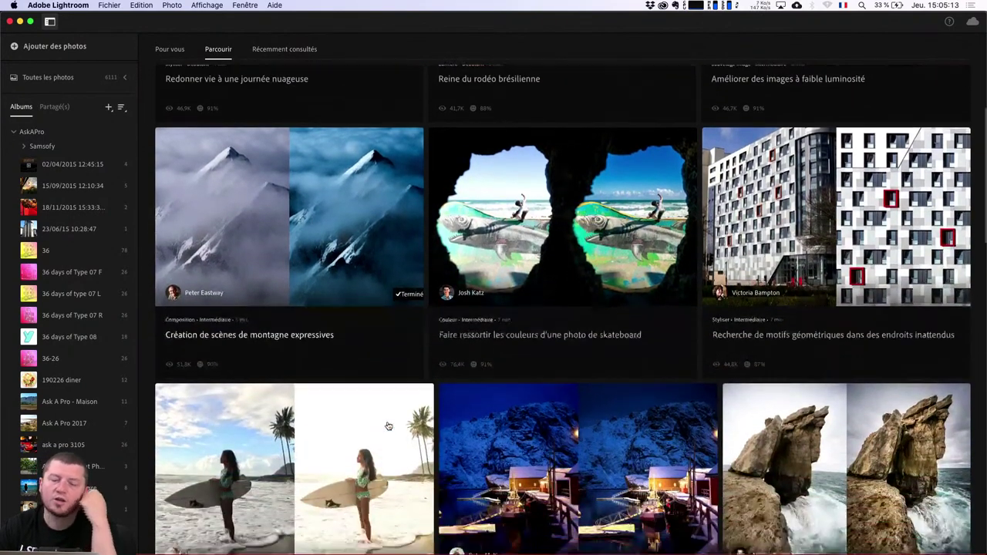
{"action": "scroll", "coordinate": [388, 425], "scroll_direction": "down", "scroll_amount": 4}
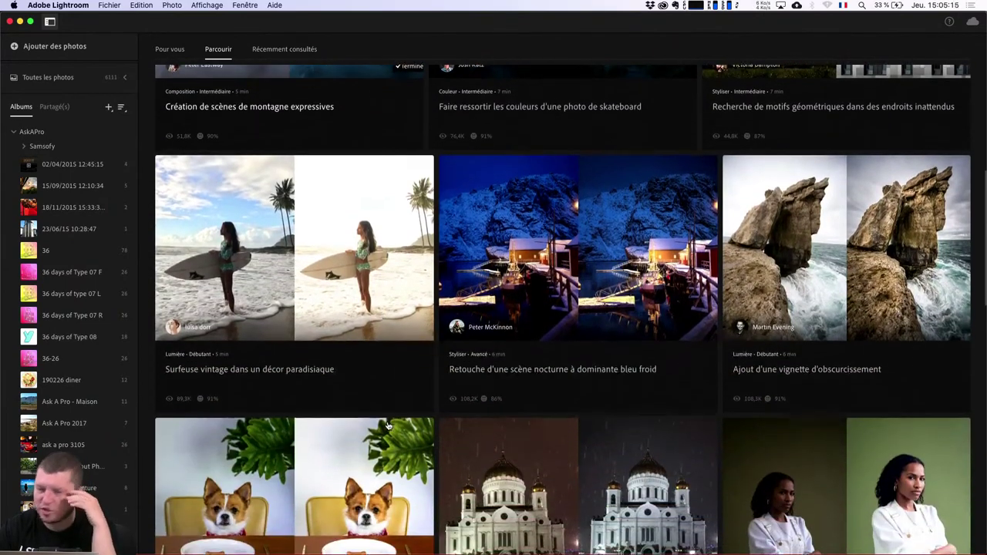
{"action": "scroll", "coordinate": [510, 388], "scroll_direction": "down", "scroll_amount": 2}
{"action": "scroll", "coordinate": [510, 388], "scroll_direction": "down", "scroll_amount": 10}
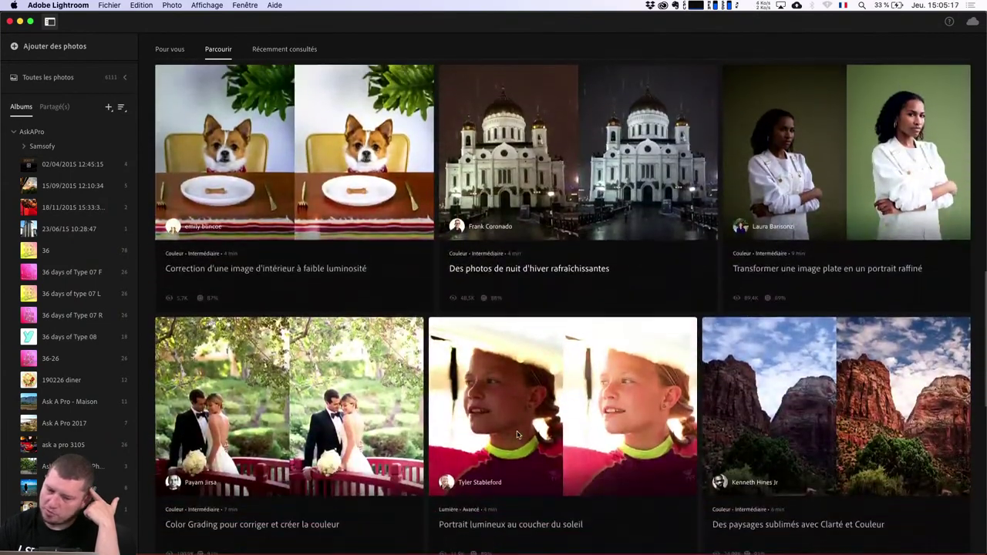
{"action": "scroll", "coordinate": [513, 409], "scroll_direction": "up", "scroll_amount": 15}
{"action": "scroll", "coordinate": [517, 436], "scroll_direction": "up", "scroll_amount": 14}
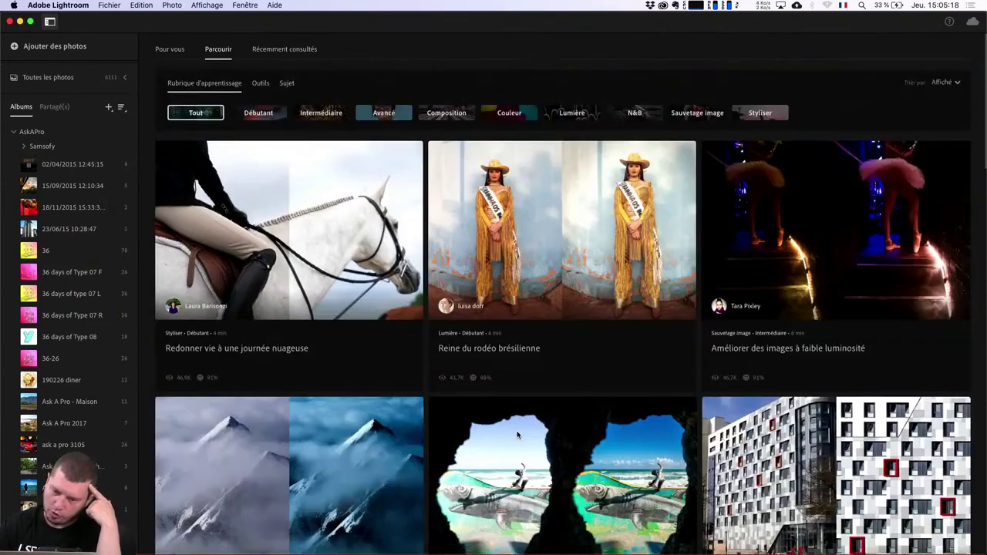
Step: Filter the tutorials by the Alimentation subject, browse the food lessons, and open the Affichage menu
{"action": "left_click", "coordinate": [507, 112]}
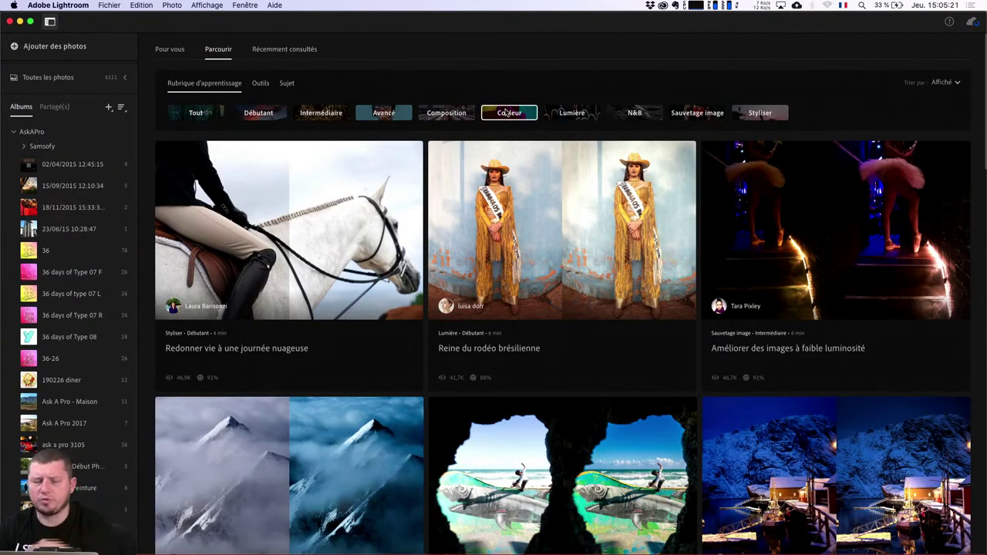
{"action": "left_click", "coordinate": [287, 86]}
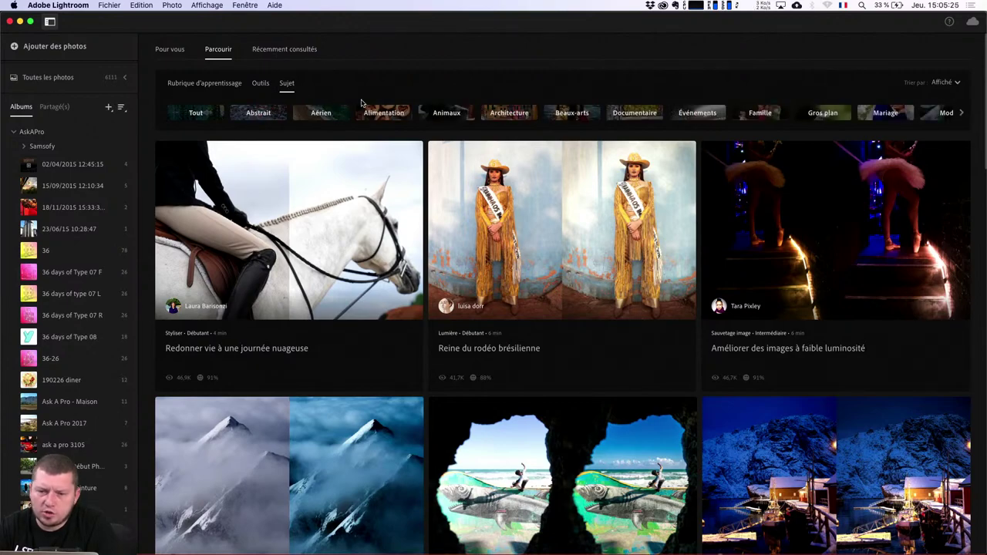
{"action": "left_click", "coordinate": [379, 114]}
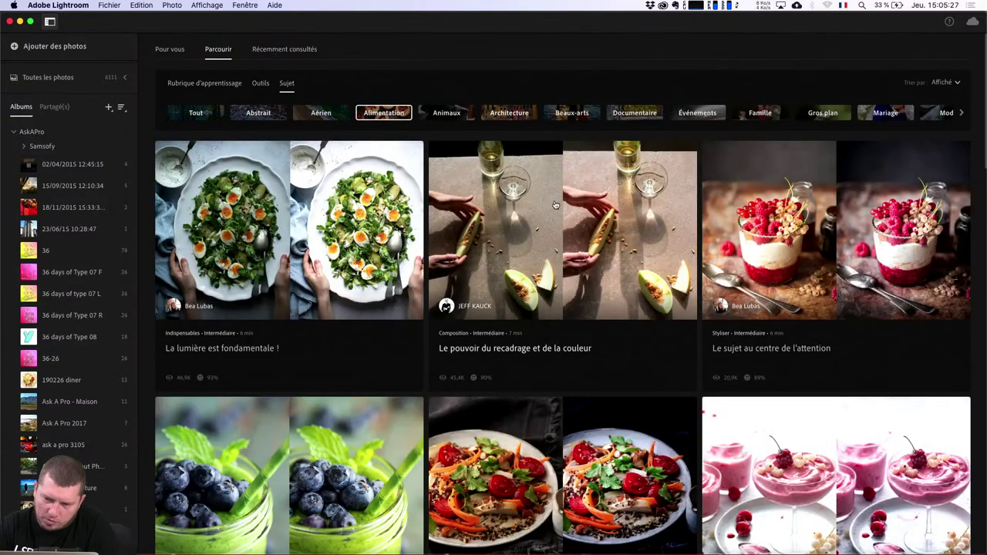
{"action": "scroll", "coordinate": [556, 205], "scroll_direction": "down", "scroll_amount": 2}
{"action": "scroll", "coordinate": [556, 205], "scroll_direction": "down", "scroll_amount": 5}
{"action": "scroll", "coordinate": [556, 204], "scroll_direction": "down", "scroll_amount": 5}
{"action": "scroll", "coordinate": [556, 204], "scroll_direction": "down", "scroll_amount": 5}
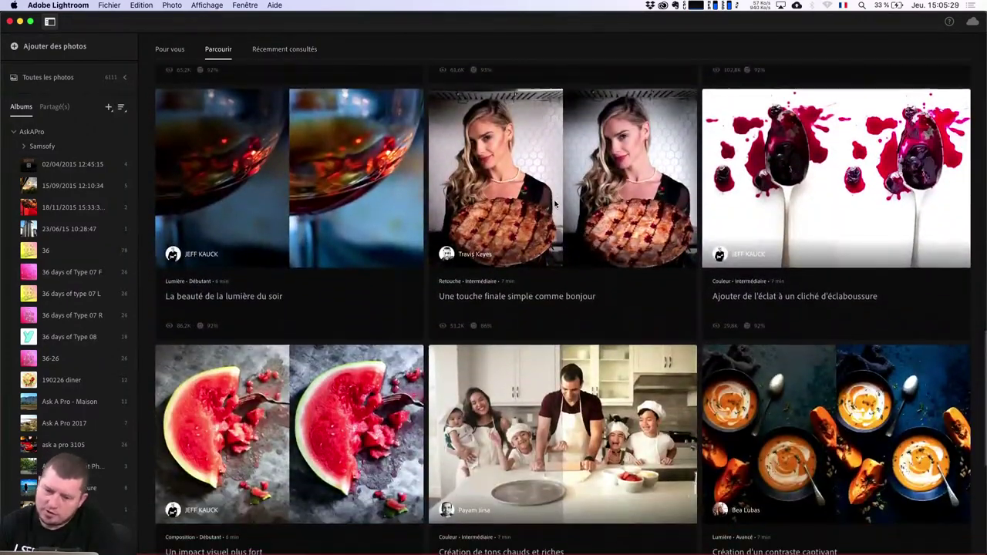
{"action": "scroll", "coordinate": [555, 204], "scroll_direction": "down", "scroll_amount": 5}
{"action": "scroll", "coordinate": [554, 205], "scroll_direction": "down", "scroll_amount": 1}
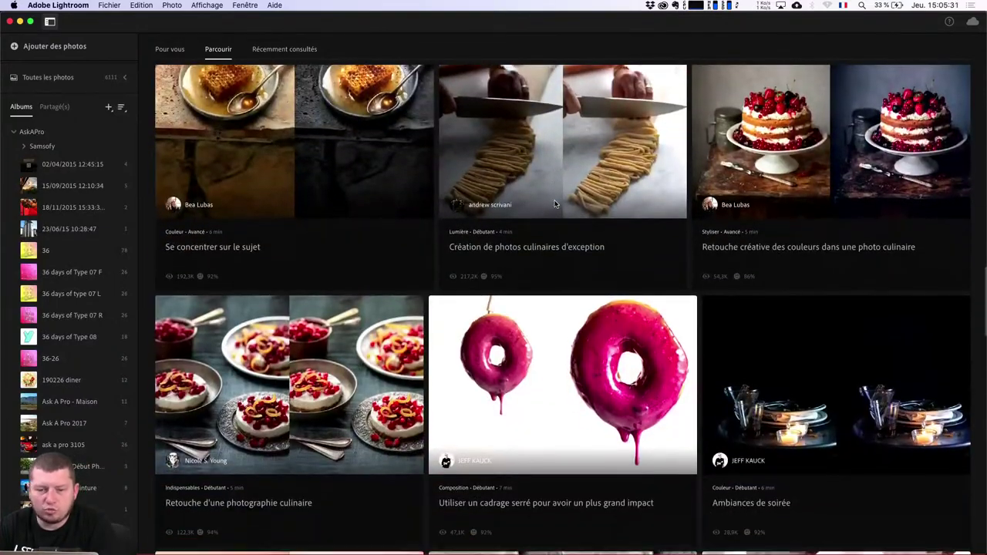
{"action": "scroll", "coordinate": [554, 205], "scroll_direction": "down", "scroll_amount": 2}
{"action": "scroll", "coordinate": [554, 204], "scroll_direction": "down", "scroll_amount": 5}
{"action": "scroll", "coordinate": [554, 204], "scroll_direction": "down", "scroll_amount": 3}
{"action": "scroll", "coordinate": [555, 204], "scroll_direction": "down", "scroll_amount": 4}
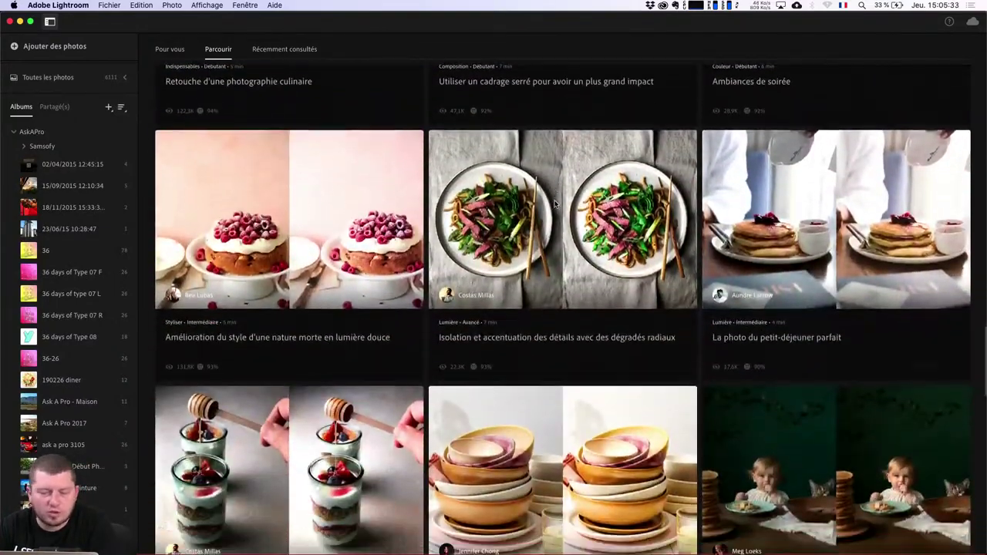
{"action": "scroll", "coordinate": [555, 205], "scroll_direction": "down", "scroll_amount": 3}
{"action": "scroll", "coordinate": [554, 205], "scroll_direction": "down", "scroll_amount": 8}
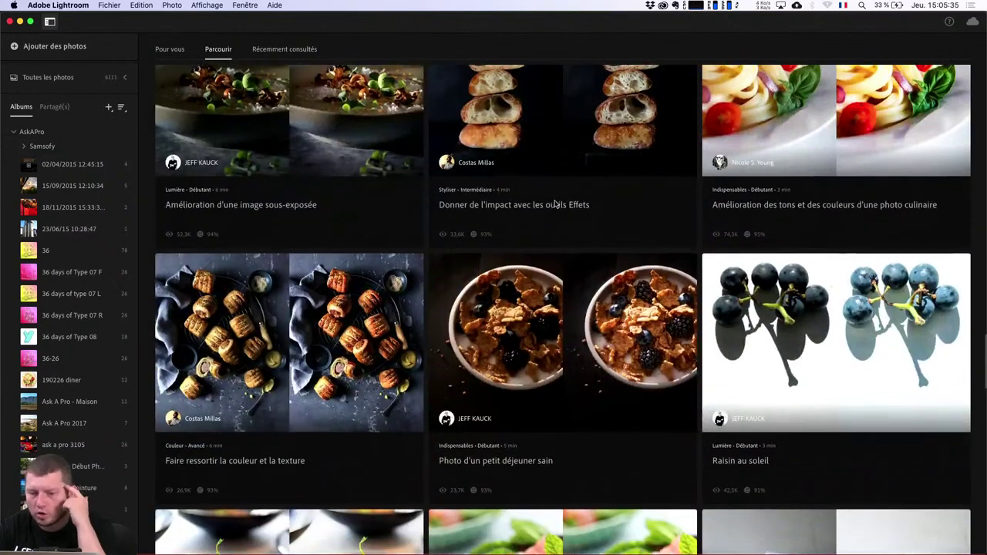
{"action": "scroll", "coordinate": [554, 204], "scroll_direction": "down", "scroll_amount": 1}
{"action": "scroll", "coordinate": [554, 205], "scroll_direction": "down", "scroll_amount": 1}
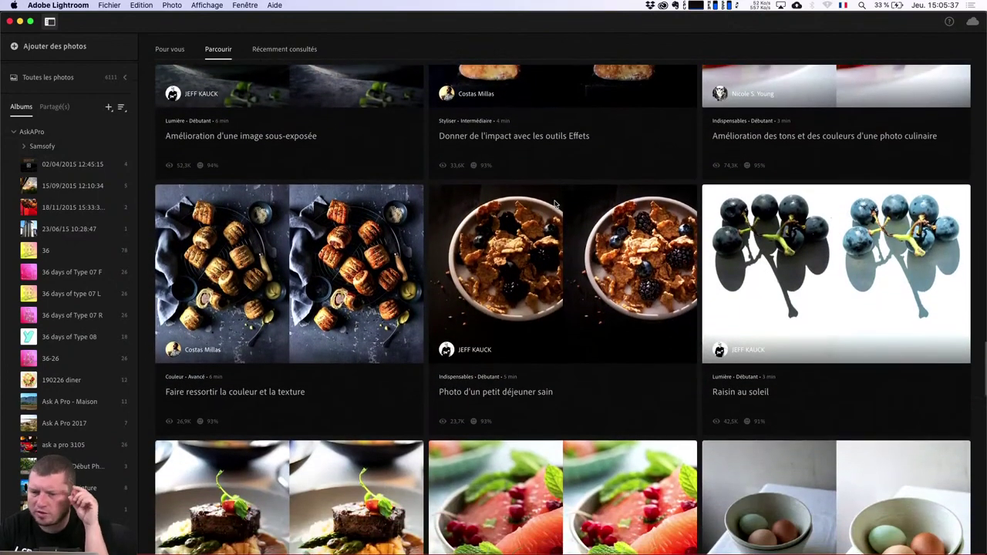
{"action": "scroll", "coordinate": [555, 205], "scroll_direction": "down", "scroll_amount": 1}
{"action": "scroll", "coordinate": [554, 205], "scroll_direction": "down", "scroll_amount": 1}
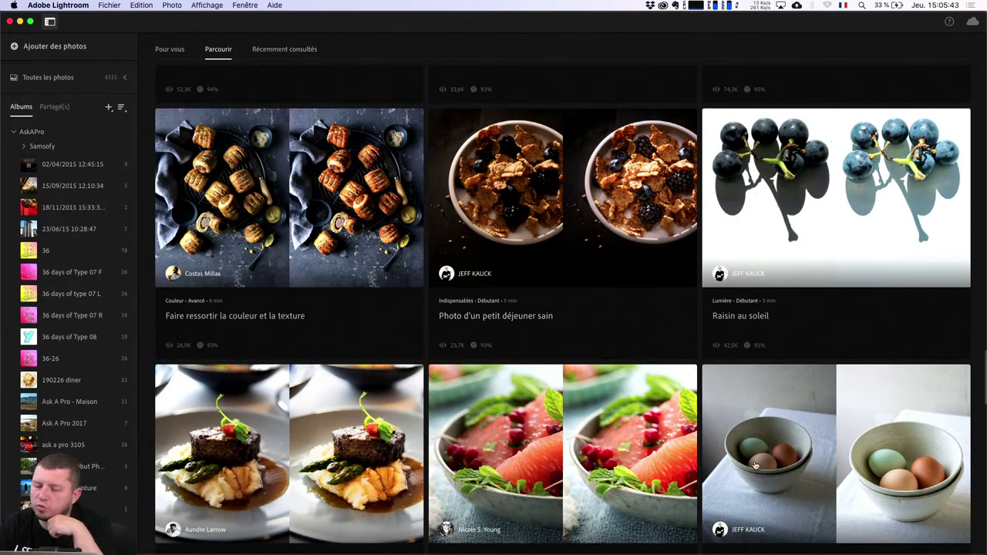
{"action": "scroll", "coordinate": [669, 448], "scroll_direction": "down", "scroll_amount": 1}
{"action": "scroll", "coordinate": [669, 448], "scroll_direction": "down", "scroll_amount": 5}
{"action": "scroll", "coordinate": [668, 448], "scroll_direction": "down", "scroll_amount": 2}
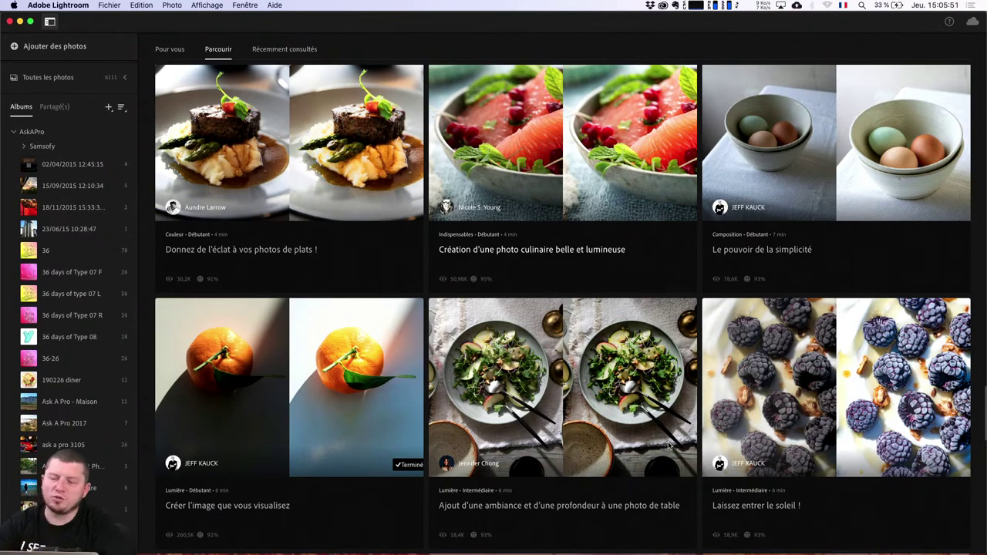
{"action": "scroll", "coordinate": [670, 446], "scroll_direction": "down", "scroll_amount": 2}
{"action": "scroll", "coordinate": [670, 446], "scroll_direction": "down", "scroll_amount": 5}
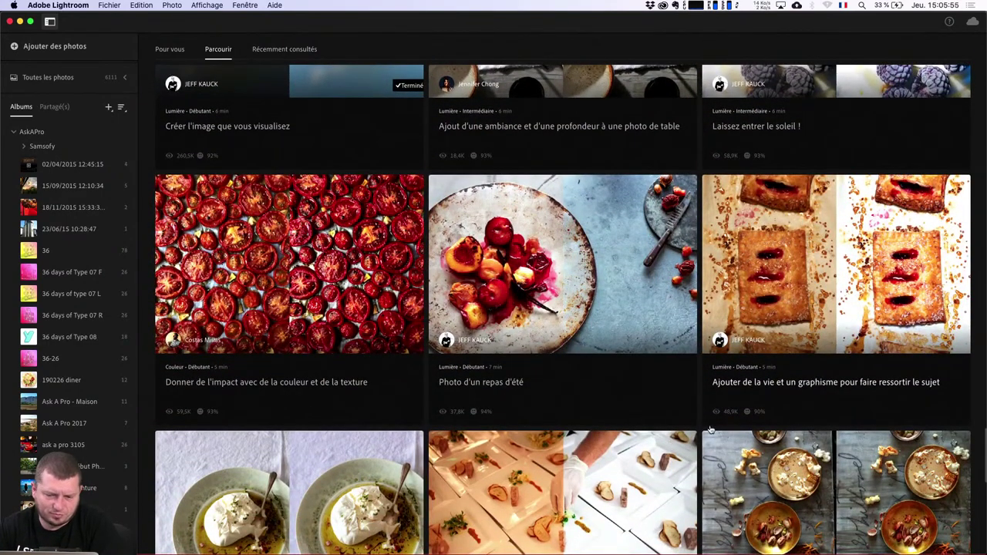
{"action": "scroll", "coordinate": [716, 417], "scroll_direction": "down", "scroll_amount": 2}
{"action": "scroll", "coordinate": [714, 432], "scroll_direction": "down", "scroll_amount": 2}
{"action": "scroll", "coordinate": [711, 445], "scroll_direction": "down", "scroll_amount": 2}
{"action": "scroll", "coordinate": [711, 445], "scroll_direction": "down", "scroll_amount": 1}
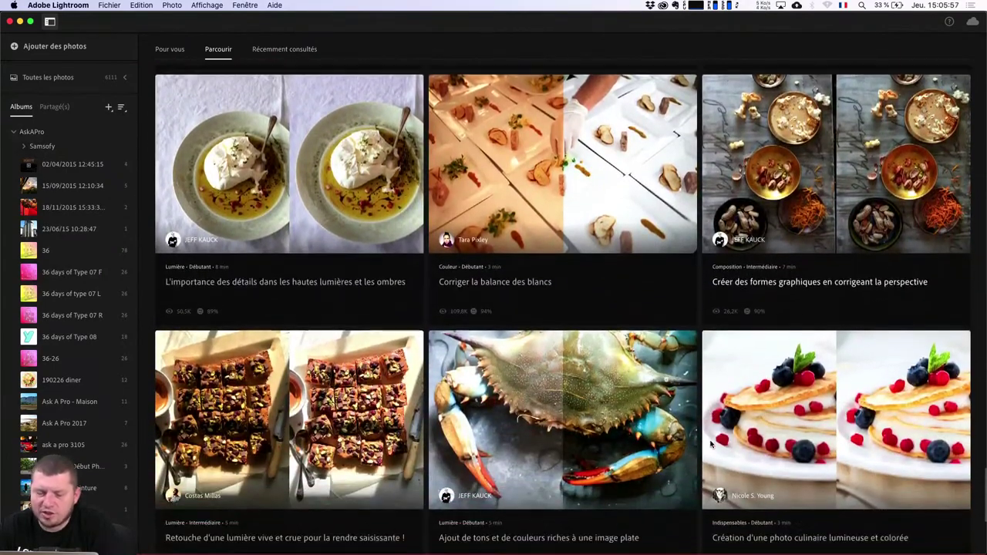
{"action": "scroll", "coordinate": [712, 445], "scroll_direction": "down", "scroll_amount": 2}
{"action": "scroll", "coordinate": [711, 445], "scroll_direction": "down", "scroll_amount": 2}
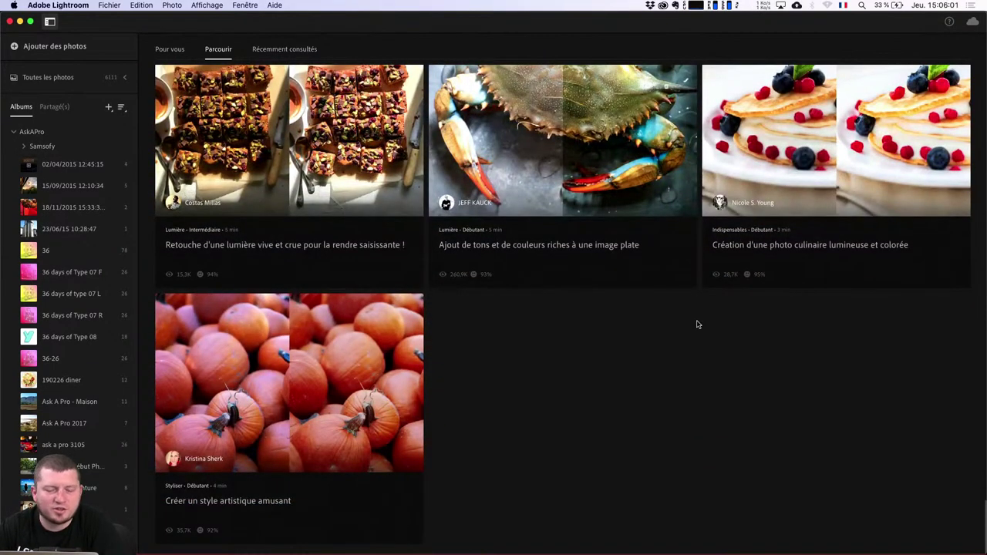
{"action": "scroll", "coordinate": [661, 204], "scroll_direction": "up", "scroll_amount": 5}
{"action": "scroll", "coordinate": [432, 124], "scroll_direction": "up", "scroll_amount": 2}
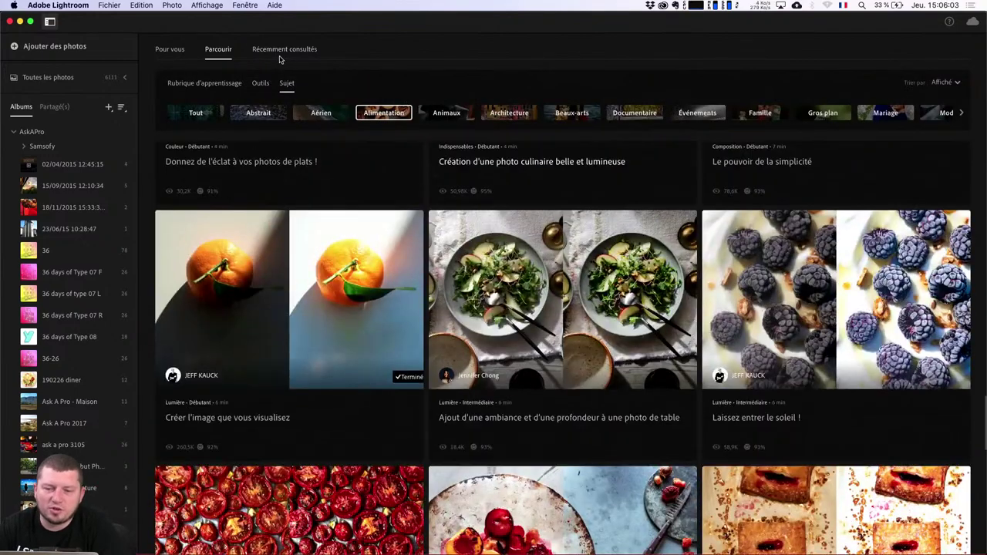
{"action": "left_click", "coordinate": [245, 5]}
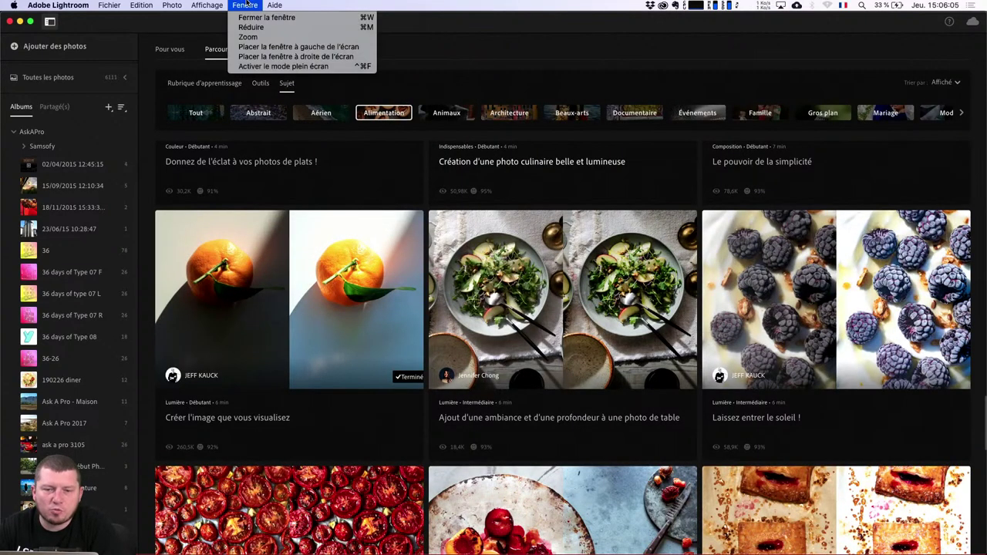
{"action": "mouse_move", "coordinate": [207, 5]}
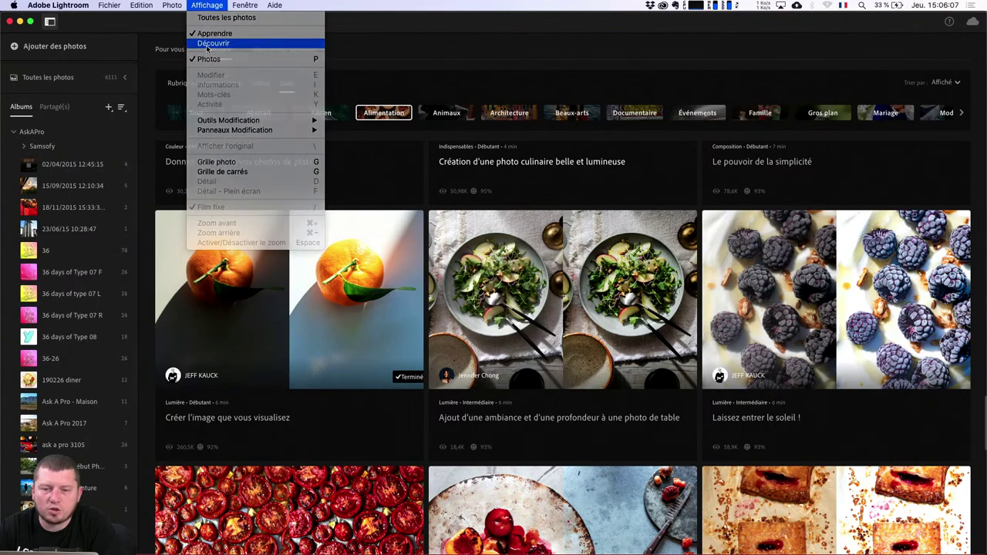
Step: Show Découvrir's featured Alimentation edits and inspect the teal pencil photo's edit settings
{"action": "left_click", "coordinate": [206, 48]}
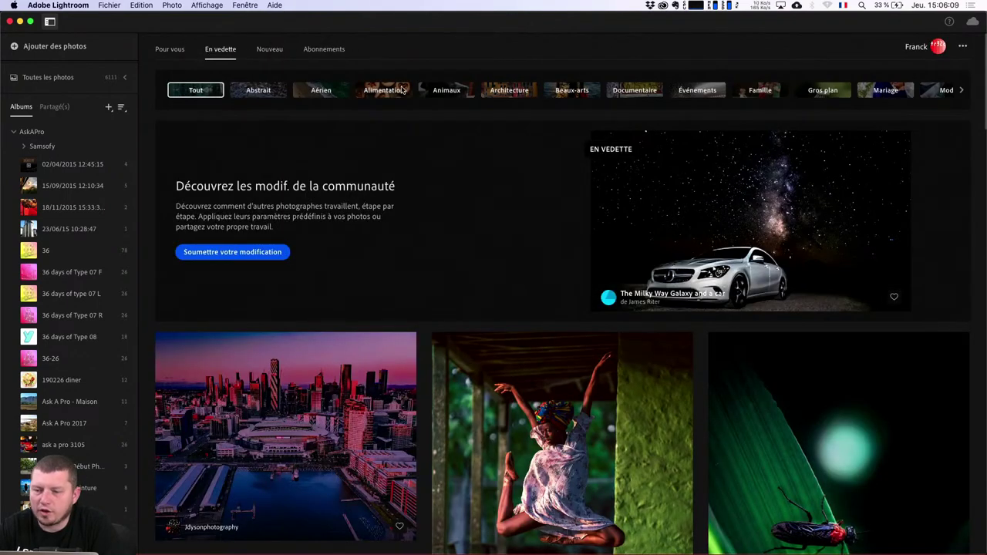
{"action": "left_click", "coordinate": [401, 90]}
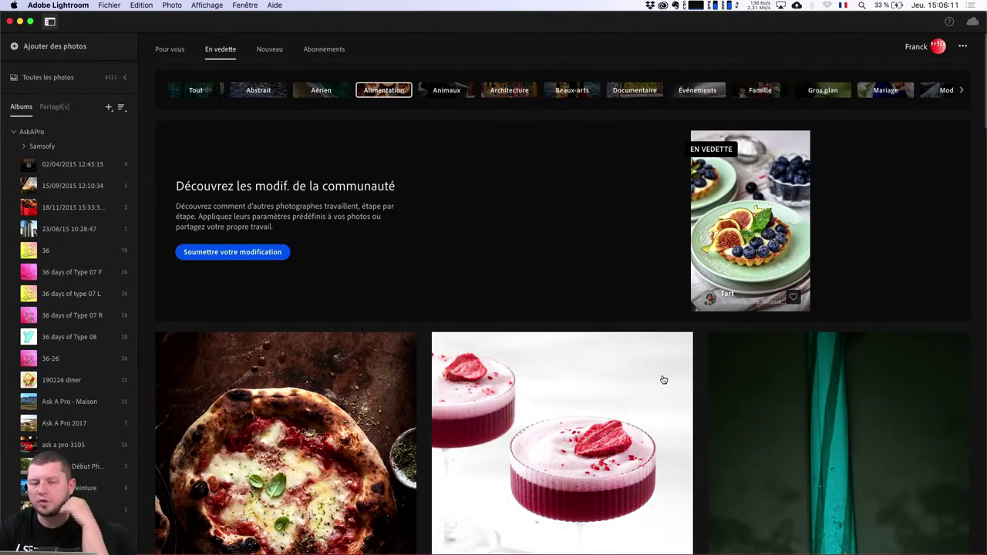
{"action": "scroll", "coordinate": [663, 379], "scroll_direction": "down", "scroll_amount": 3}
{"action": "scroll", "coordinate": [664, 363], "scroll_direction": "down", "scroll_amount": 2}
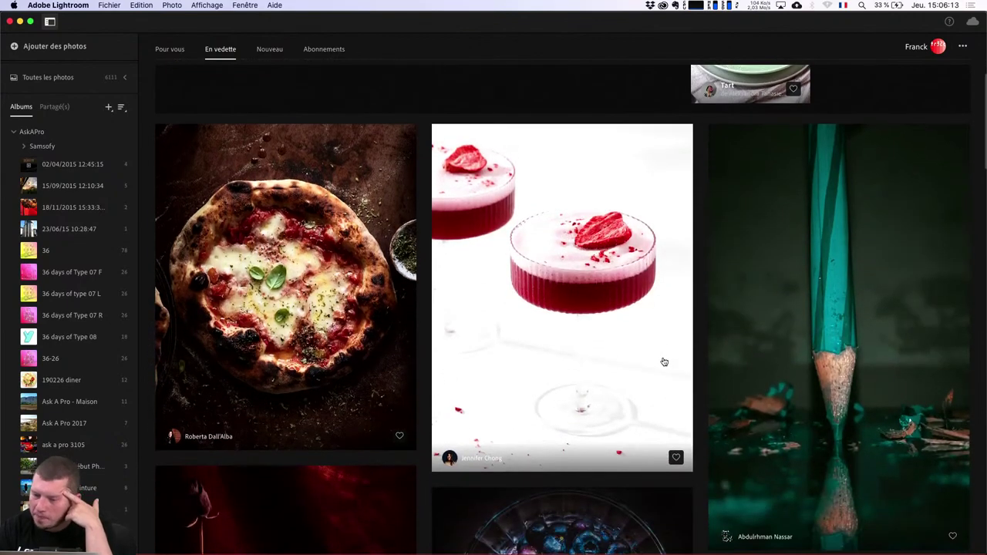
{"action": "scroll", "coordinate": [664, 362], "scroll_direction": "down", "scroll_amount": 4}
{"action": "scroll", "coordinate": [777, 328], "scroll_direction": "up", "scroll_amount": 3}
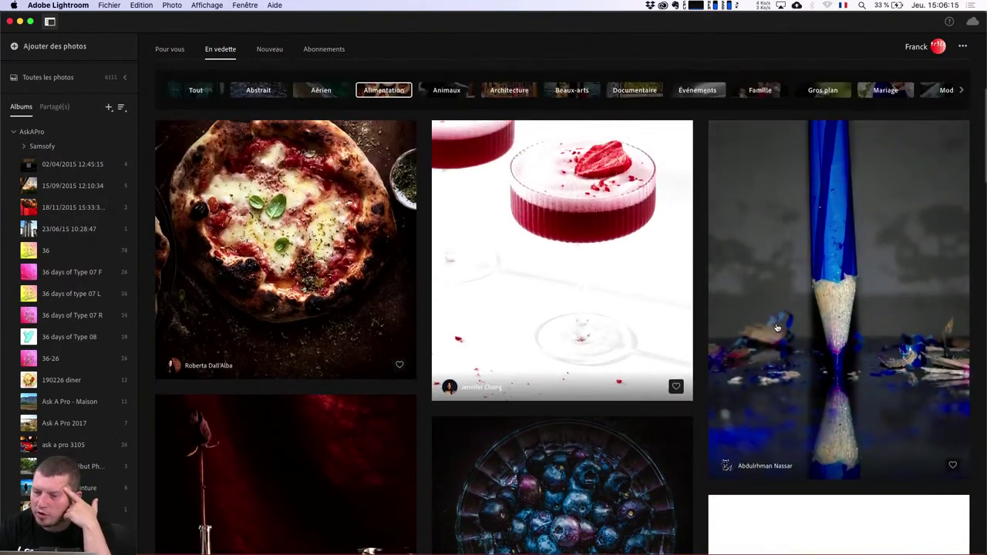
{"action": "scroll", "coordinate": [777, 328], "scroll_direction": "up", "scroll_amount": 1}
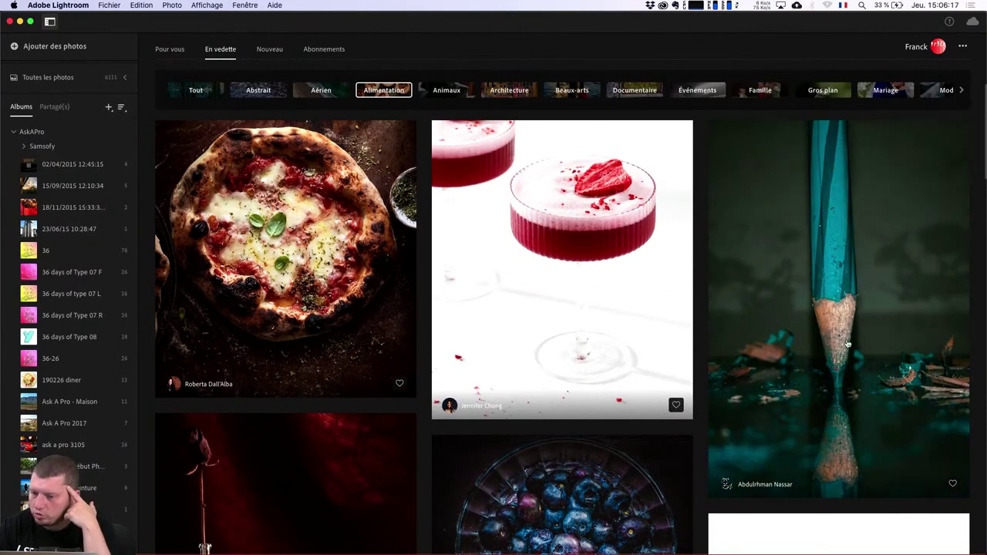
{"action": "left_click", "coordinate": [847, 344]}
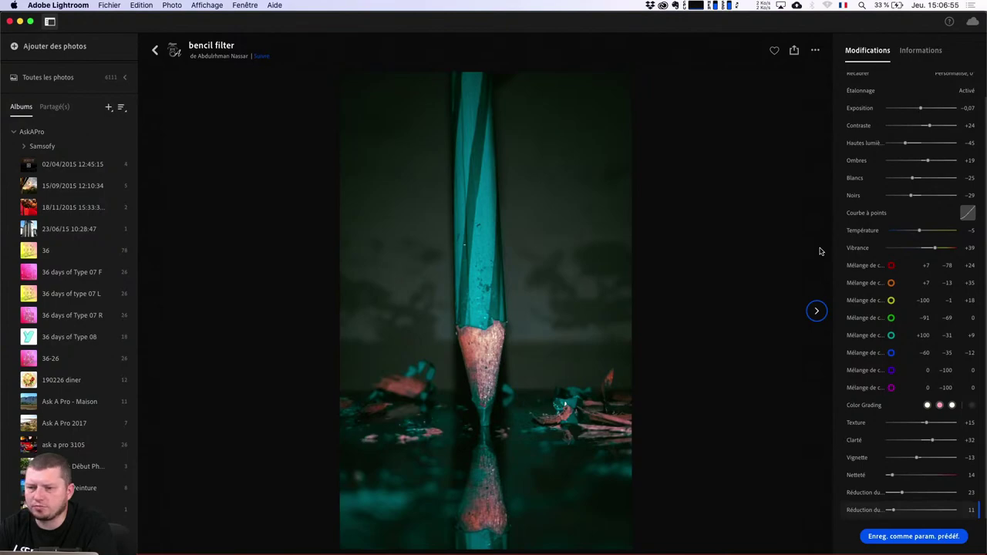
{"action": "key", "text": "Escape"}
Step: Scroll further through the En vedette food edits, then open the Aide menu
{"action": "scroll", "coordinate": [823, 262], "scroll_direction": "down", "scroll_amount": 5}
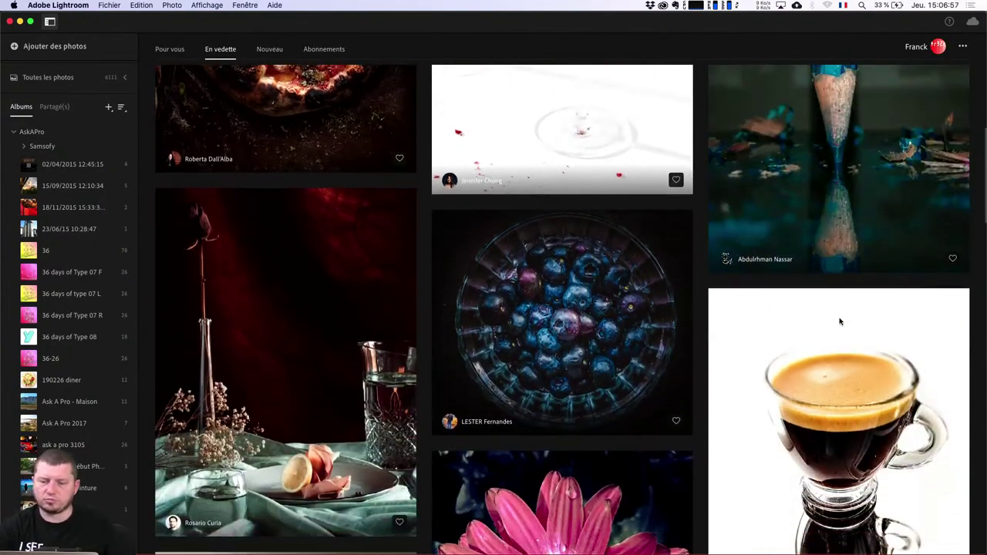
{"action": "scroll", "coordinate": [829, 286], "scroll_direction": "down", "scroll_amount": 3}
{"action": "scroll", "coordinate": [837, 309], "scroll_direction": "down", "scroll_amount": 5}
{"action": "scroll", "coordinate": [840, 321], "scroll_direction": "down", "scroll_amount": 5}
{"action": "scroll", "coordinate": [840, 321], "scroll_direction": "down", "scroll_amount": 3}
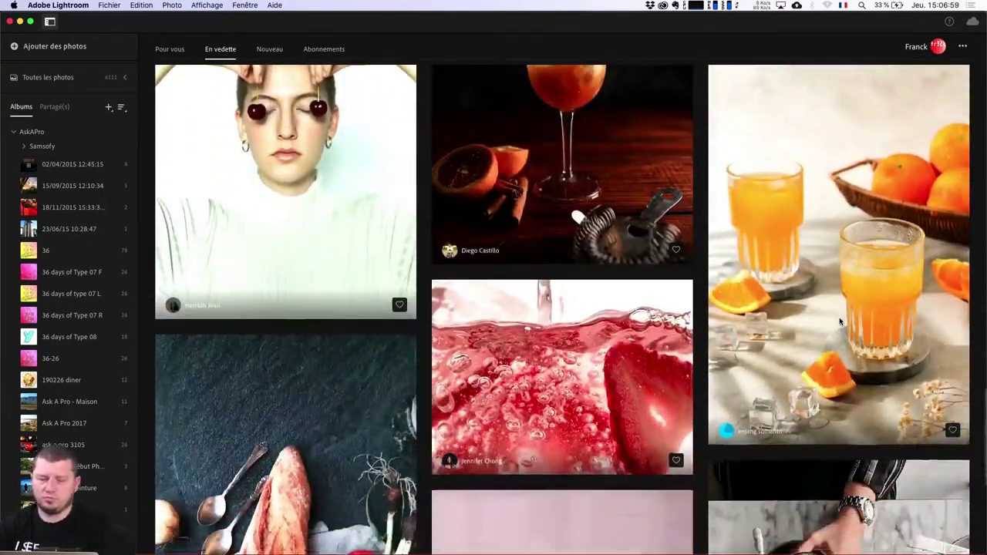
{"action": "scroll", "coordinate": [840, 321], "scroll_direction": "up", "scroll_amount": 2}
{"action": "scroll", "coordinate": [840, 321], "scroll_direction": "down", "scroll_amount": 5}
{"action": "scroll", "coordinate": [840, 321], "scroll_direction": "down", "scroll_amount": 2}
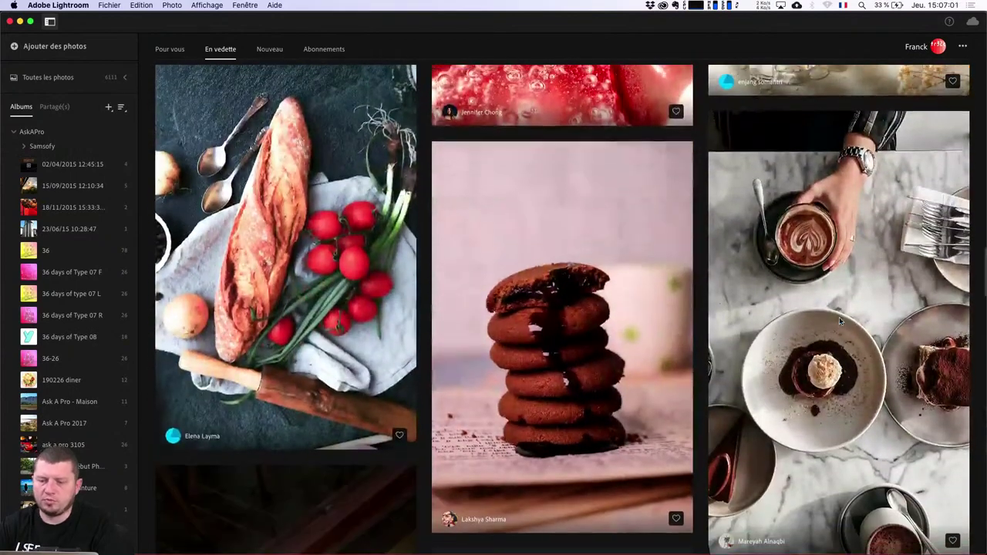
{"action": "scroll", "coordinate": [840, 320], "scroll_direction": "down", "scroll_amount": 5}
{"action": "scroll", "coordinate": [840, 321], "scroll_direction": "down", "scroll_amount": 3}
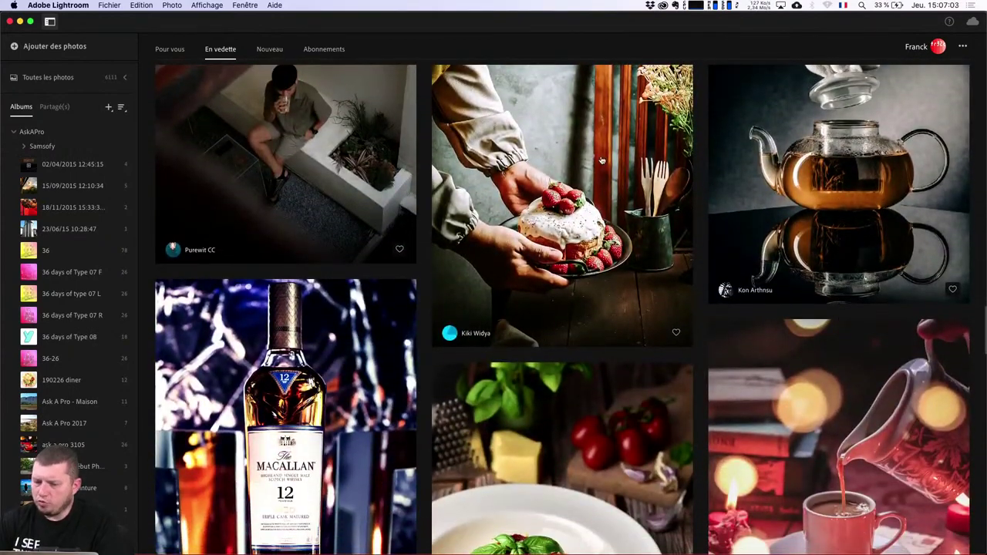
{"action": "left_click", "coordinate": [245, 5]}
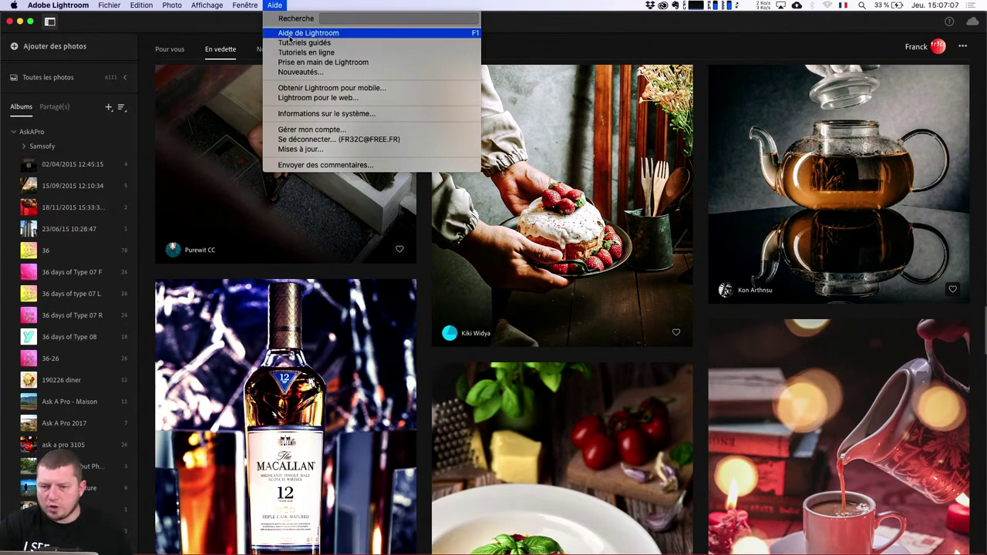
Step: Open Lightroom help in Chrome, then open the what's-new and Lightroom Classic pages in new tabs
{"action": "left_click", "coordinate": [289, 34]}
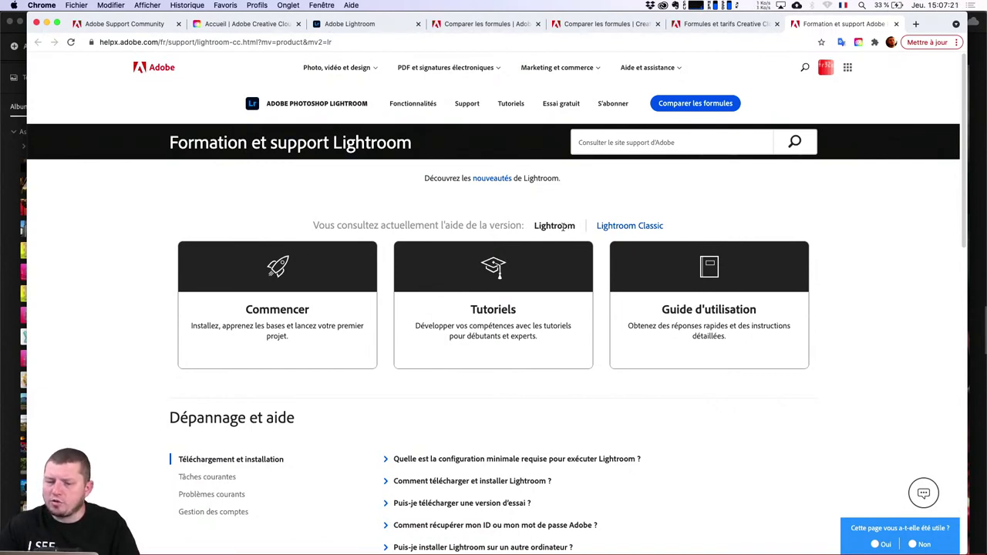
{"action": "left_click", "coordinate": [605, 231]}
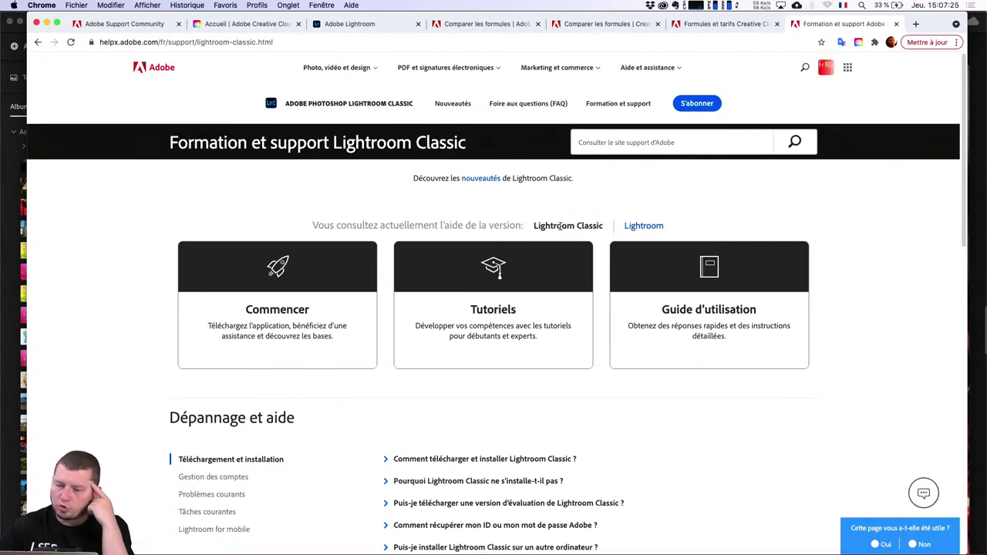
{"action": "left_click", "coordinate": [643, 226]}
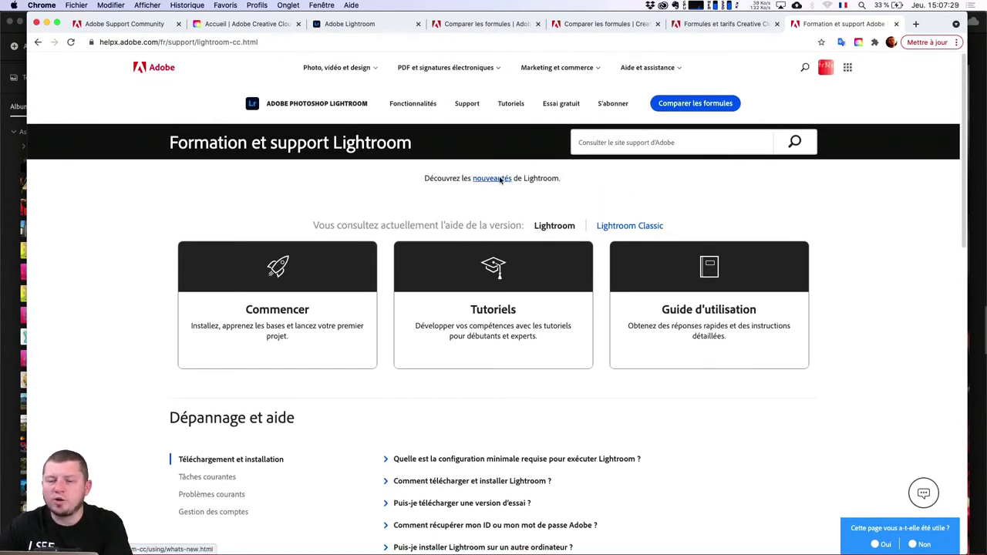
{"action": "left_click", "coordinate": [500, 179], "text": "super"}
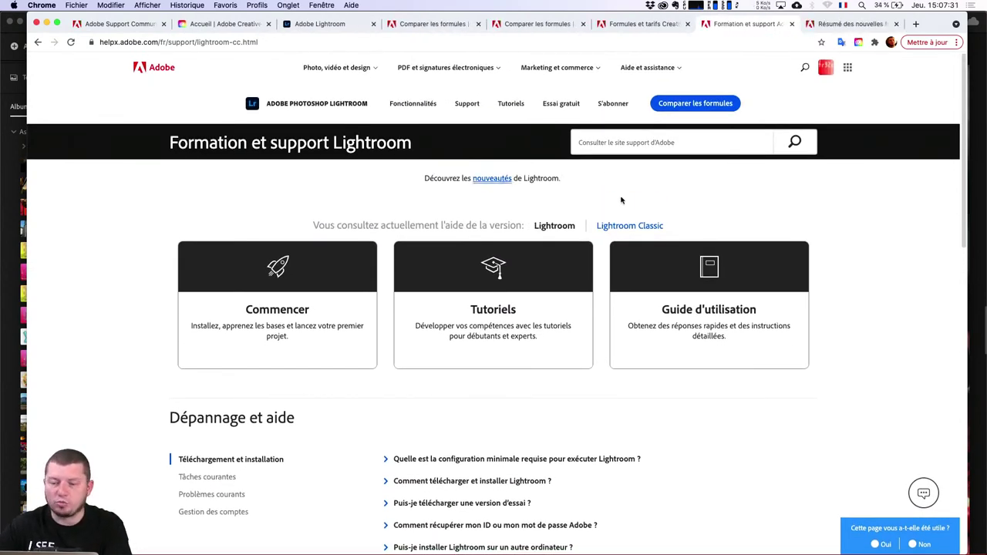
{"action": "scroll", "coordinate": [625, 216], "scroll_direction": "down", "scroll_amount": 10}
{"action": "scroll", "coordinate": [630, 218], "scroll_direction": "down", "scroll_amount": 4}
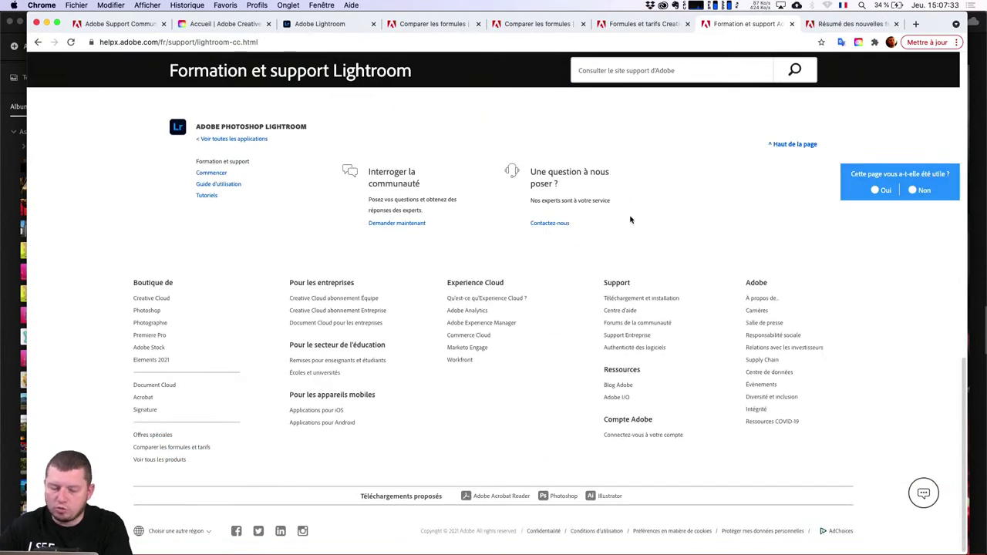
{"action": "scroll", "coordinate": [630, 220], "scroll_direction": "up", "scroll_amount": 15}
{"action": "left_click", "coordinate": [638, 225], "text": "super"}
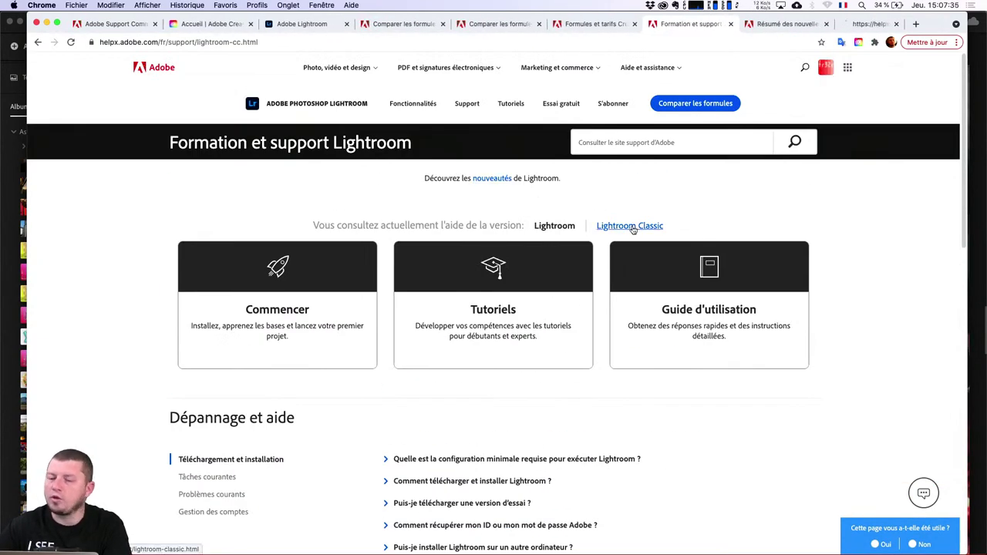
Step: Open Lightroom Classic's what's-new page at 'Live View en mode connecté pour Nikon', then launch Lightroom Classic
{"action": "left_click", "coordinate": [854, 28]}
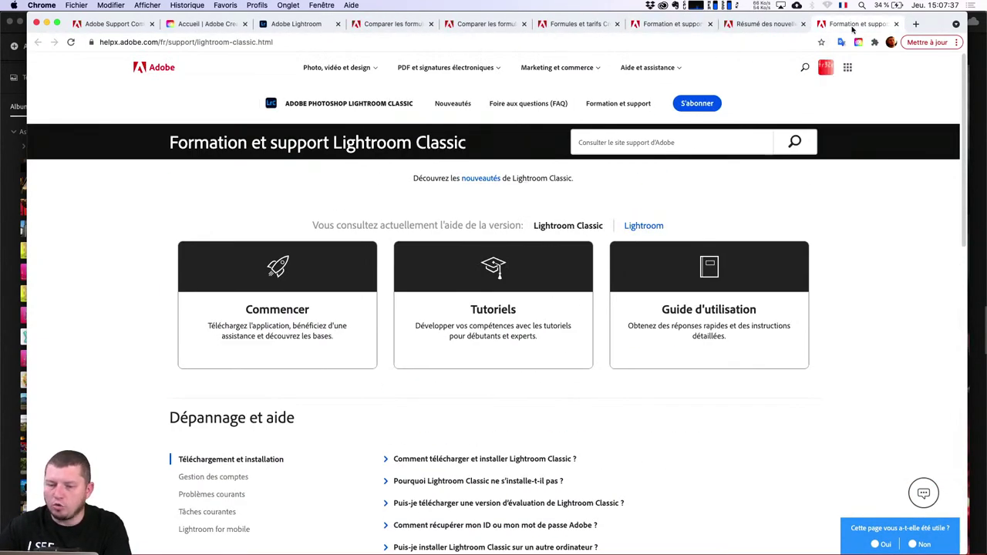
{"action": "left_click", "coordinate": [482, 180]}
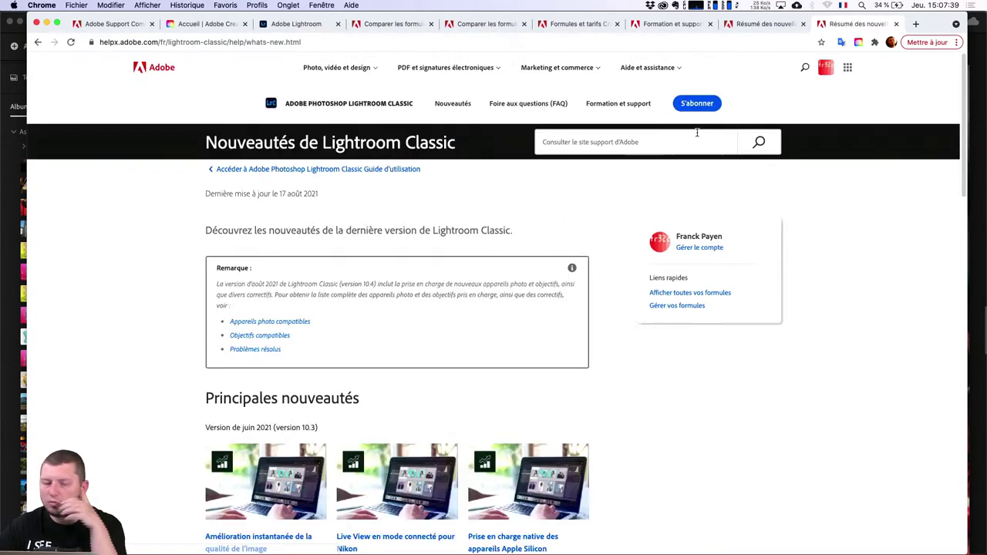
{"action": "scroll", "coordinate": [593, 403], "scroll_direction": "down", "scroll_amount": 2}
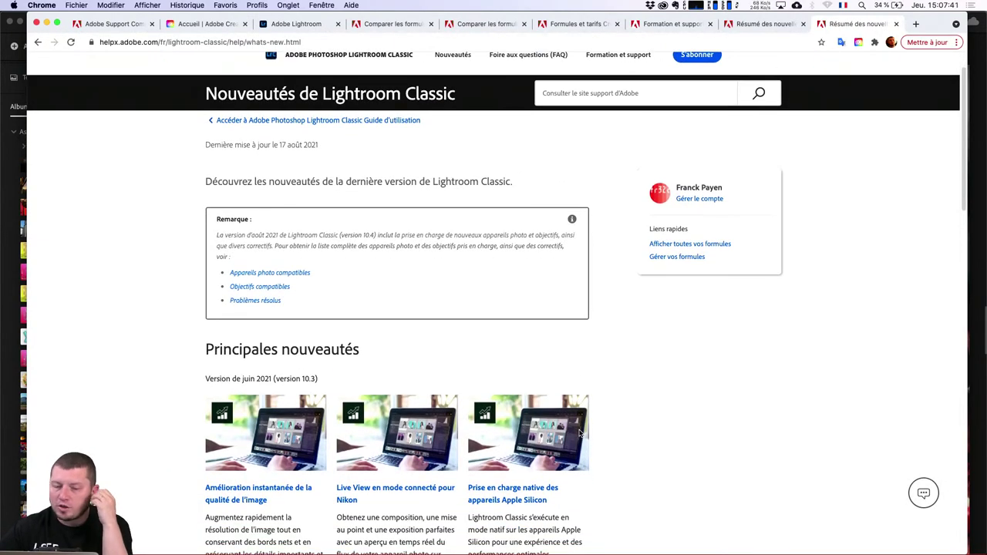
{"action": "scroll", "coordinate": [586, 420], "scroll_direction": "down", "scroll_amount": 1}
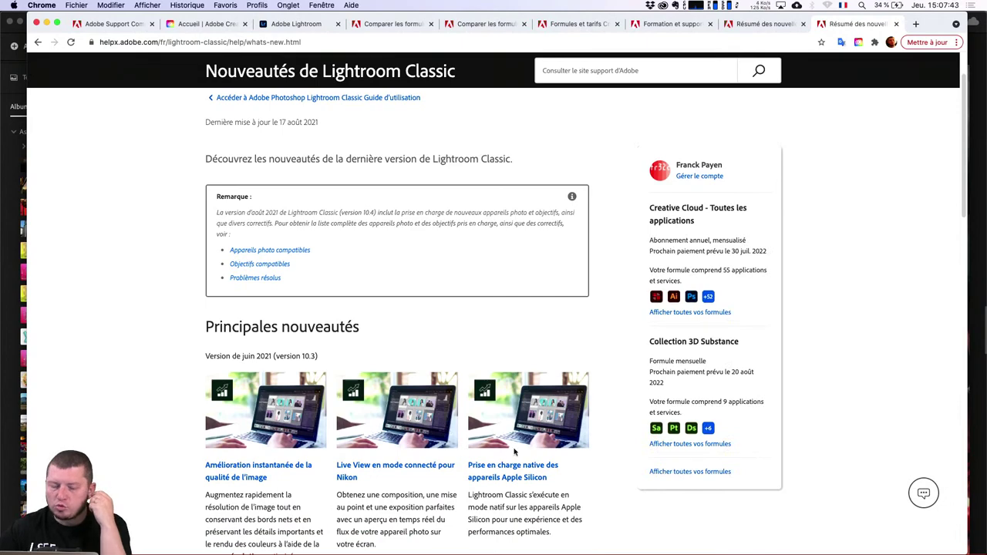
{"action": "scroll", "coordinate": [515, 452], "scroll_direction": "down", "scroll_amount": 4}
{"action": "scroll", "coordinate": [516, 452], "scroll_direction": "down", "scroll_amount": 4}
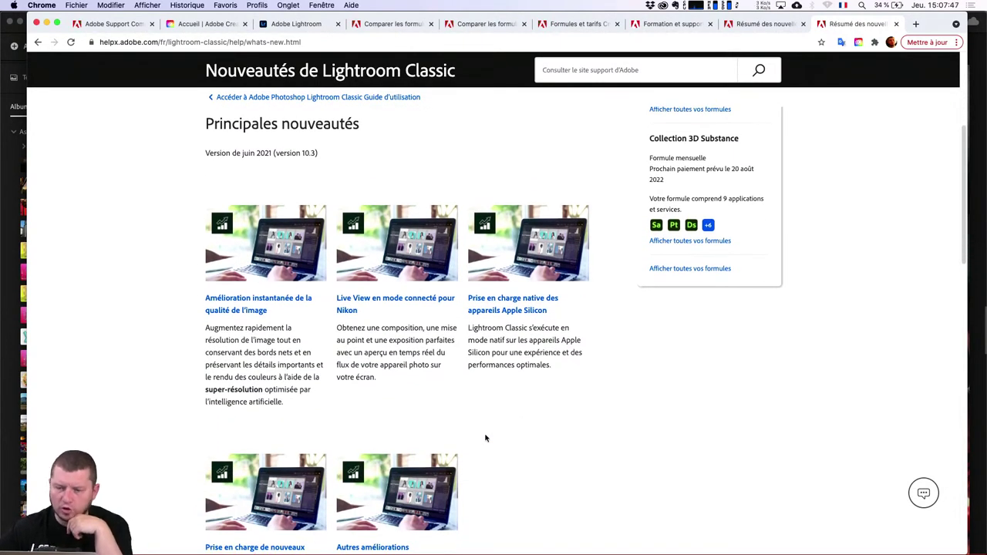
{"action": "left_click", "coordinate": [395, 301]}
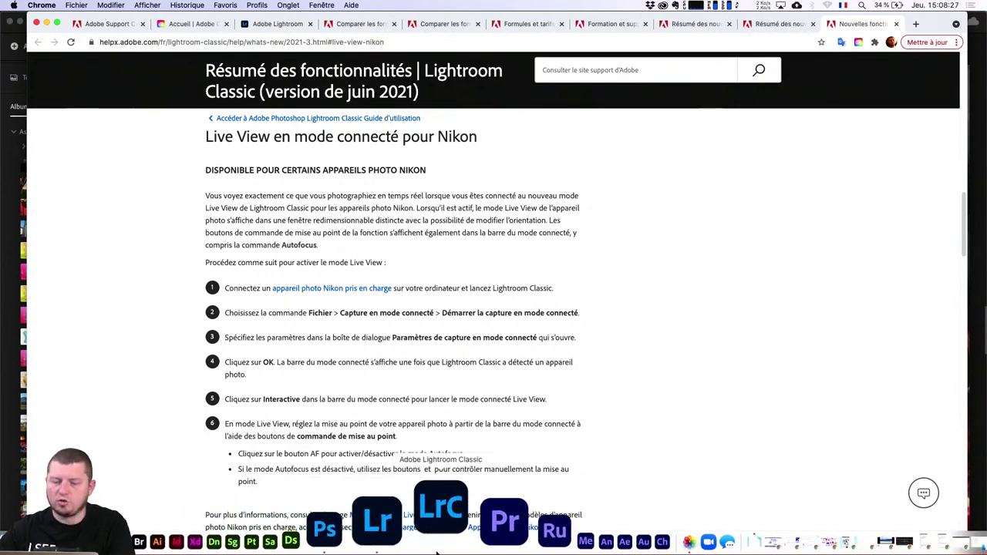
{"action": "left_click", "coordinate": [437, 552]}
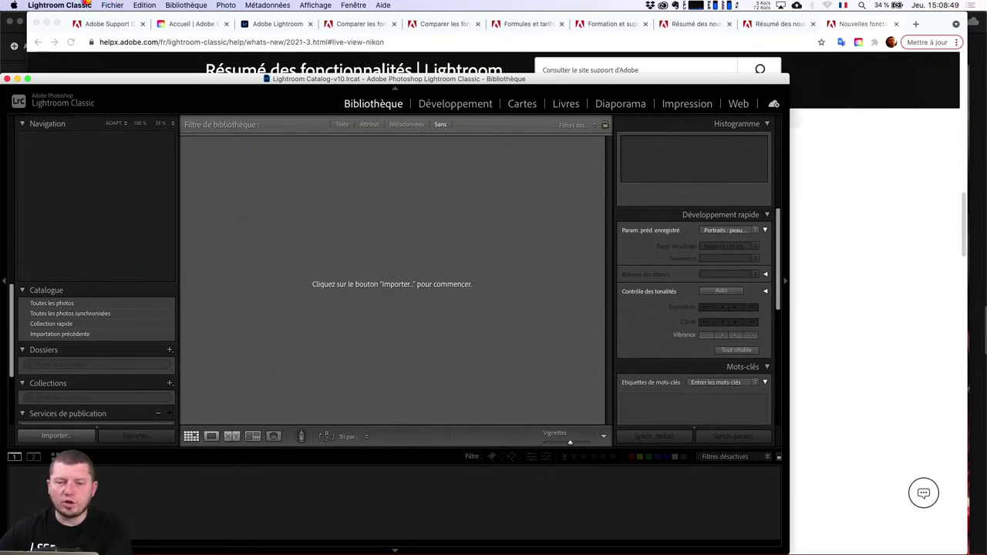
Step: Choose Fichier > Capture en mode connecté > Démarrer la capture en mode connecté
{"action": "left_click", "coordinate": [112, 5]}
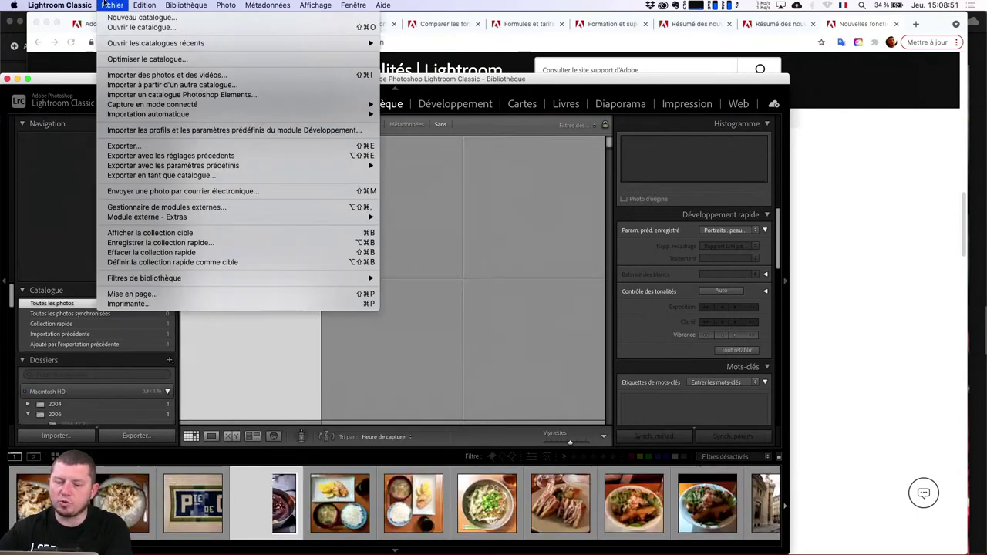
{"action": "left_click", "coordinate": [112, 5]}
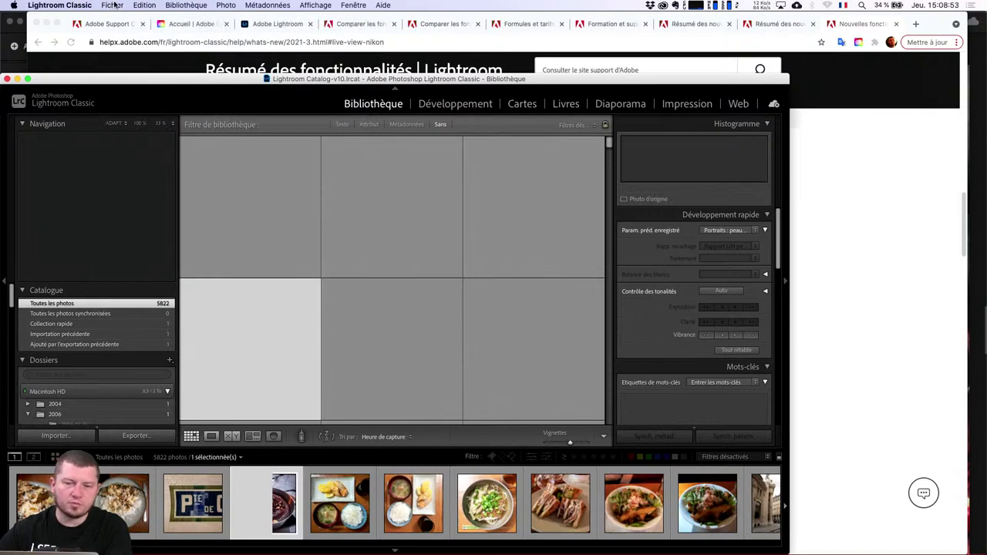
{"action": "left_click", "coordinate": [114, 6]}
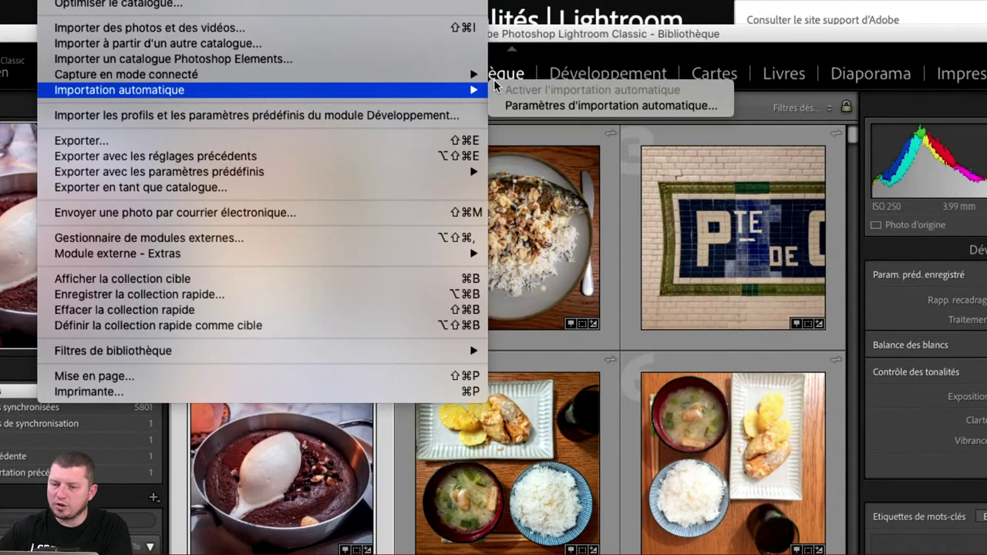
{"action": "left_click", "coordinate": [509, 74]}
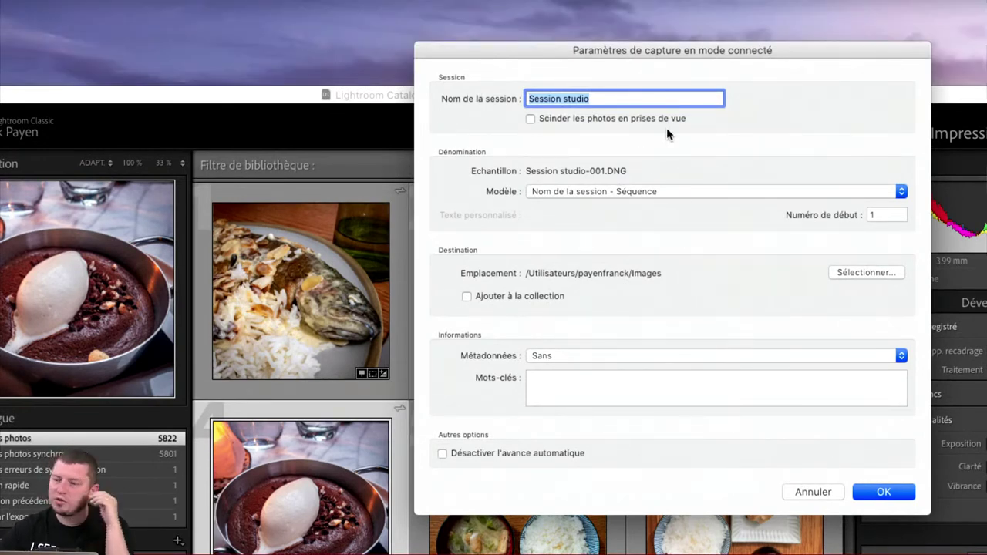
Step: Turn on splitting photos into shots, keep the naming template, add no collection, and confirm
{"action": "left_click", "coordinate": [553, 119]}
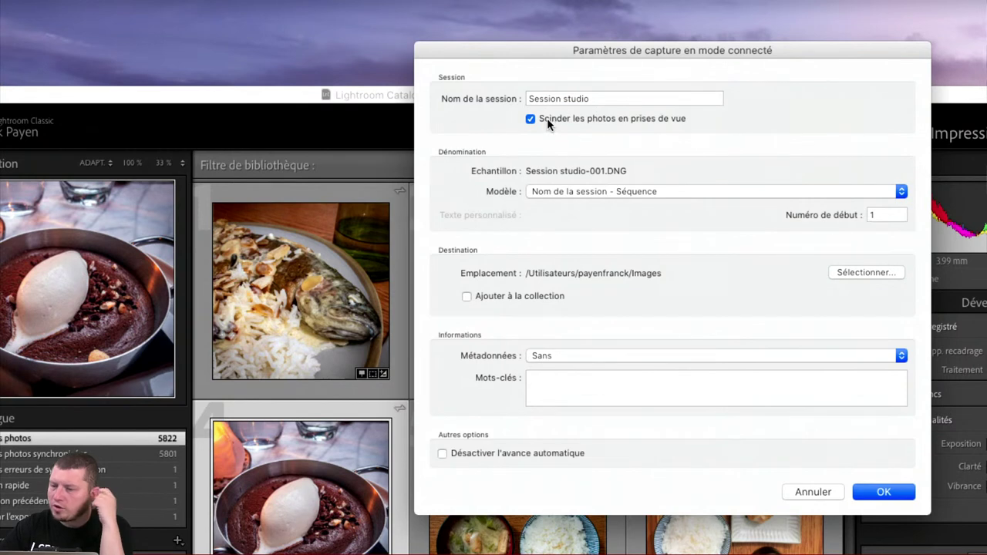
{"action": "left_click", "coordinate": [571, 118]}
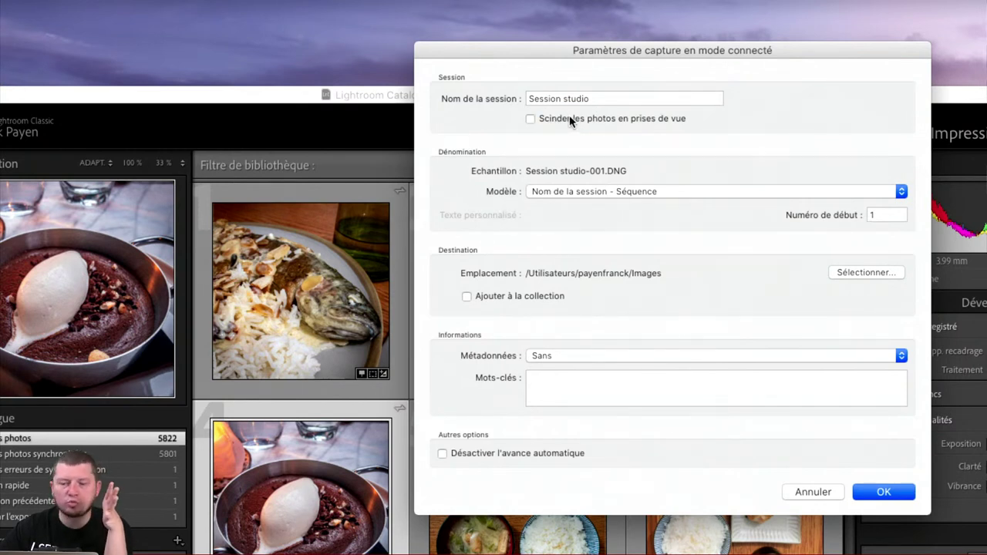
{"action": "left_click", "coordinate": [570, 117]}
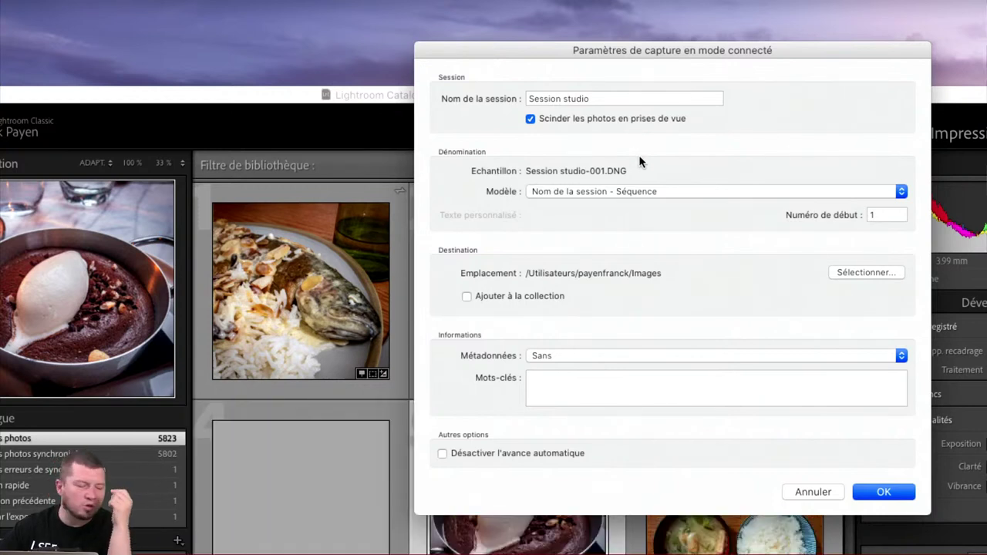
{"action": "left_click", "coordinate": [634, 198]}
{"action": "left_click", "coordinate": [739, 159]}
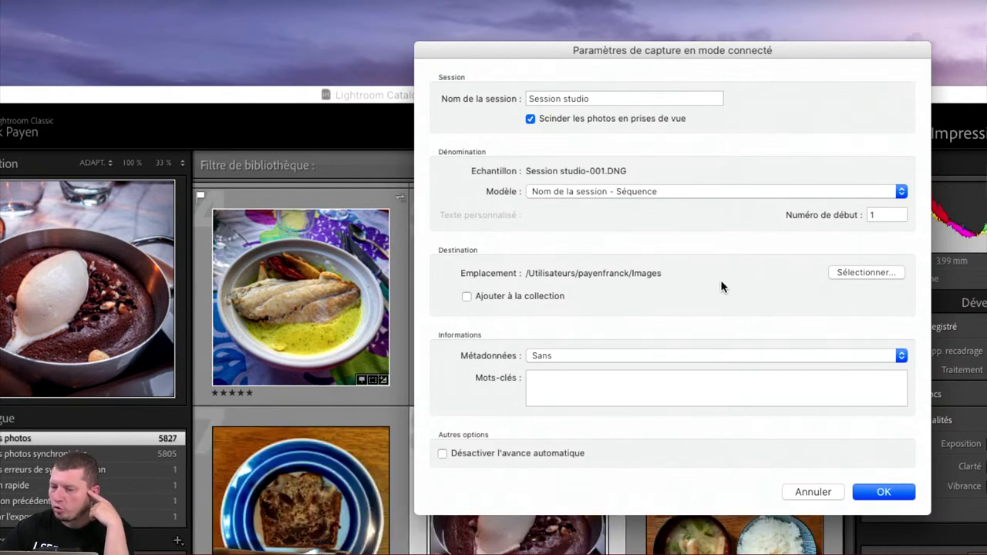
{"action": "left_click", "coordinate": [544, 296]}
{"action": "left_click", "coordinate": [475, 334]}
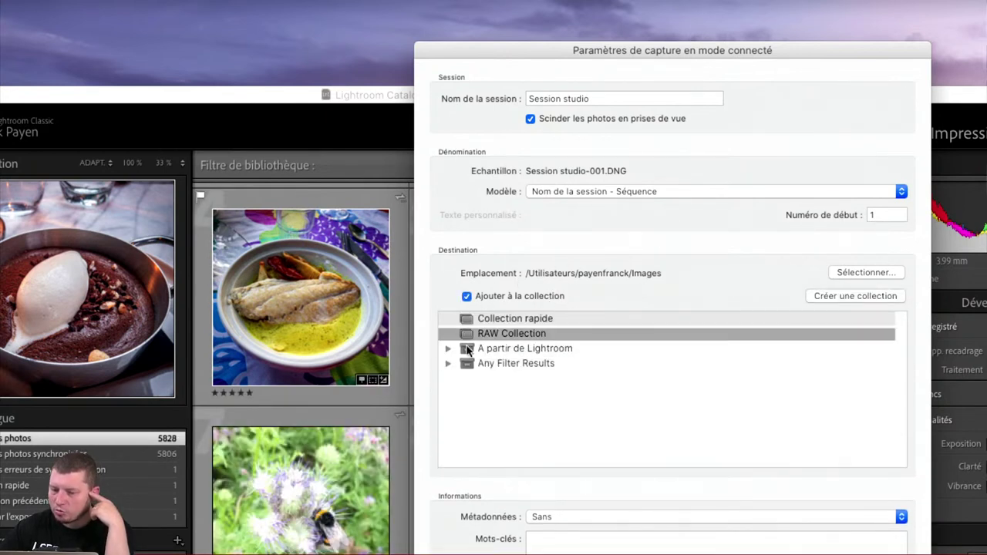
{"action": "left_click", "coordinate": [495, 299]}
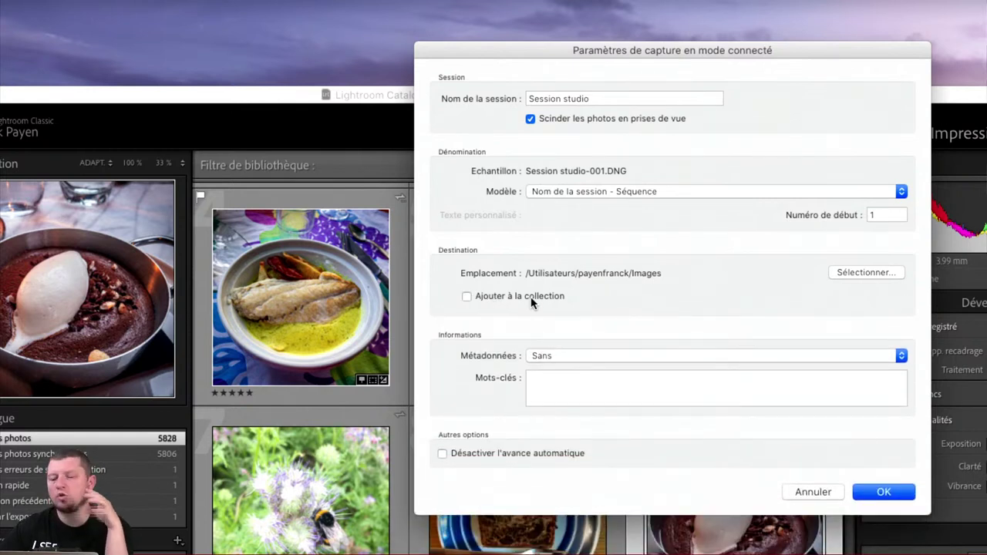
{"action": "left_click", "coordinate": [465, 455]}
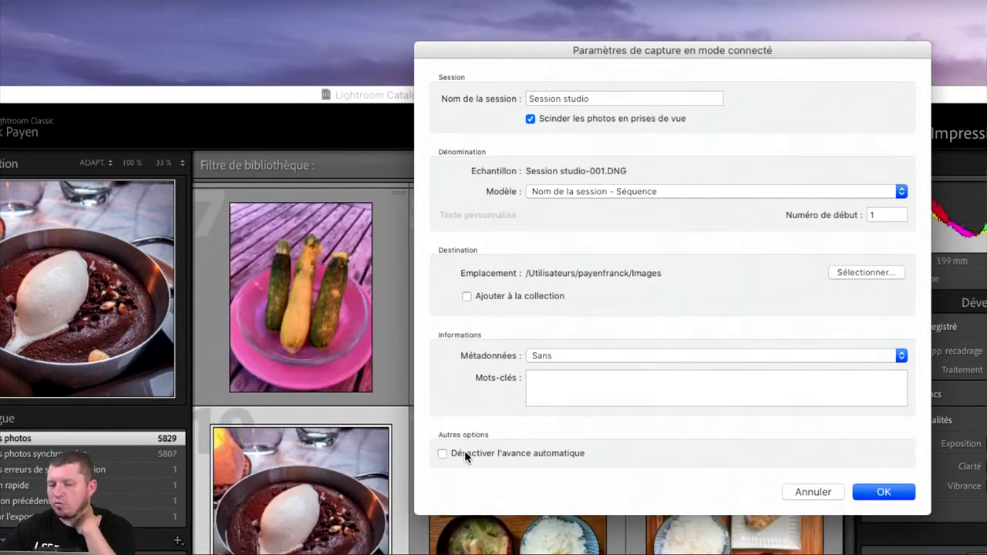
{"action": "left_click", "coordinate": [465, 452]}
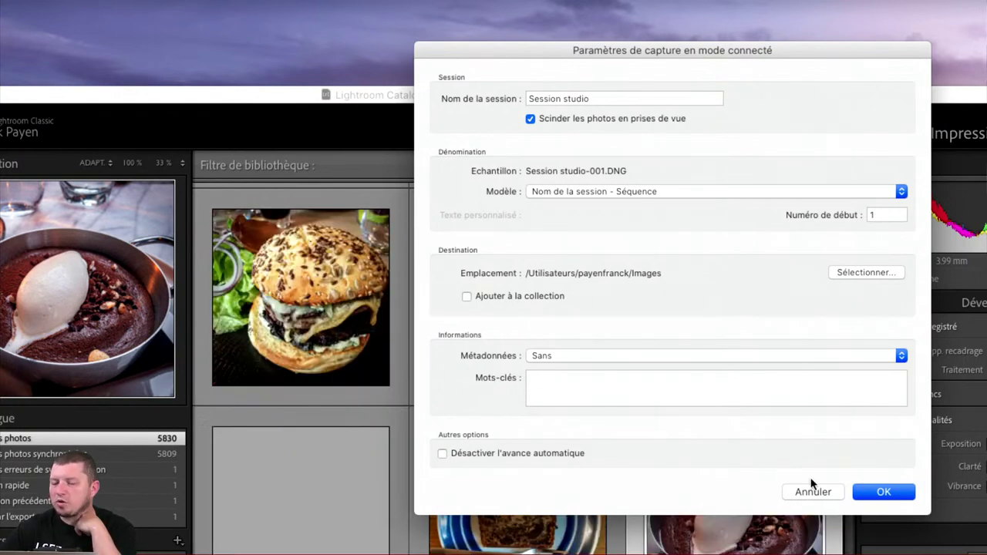
{"action": "left_click", "coordinate": [881, 491]}
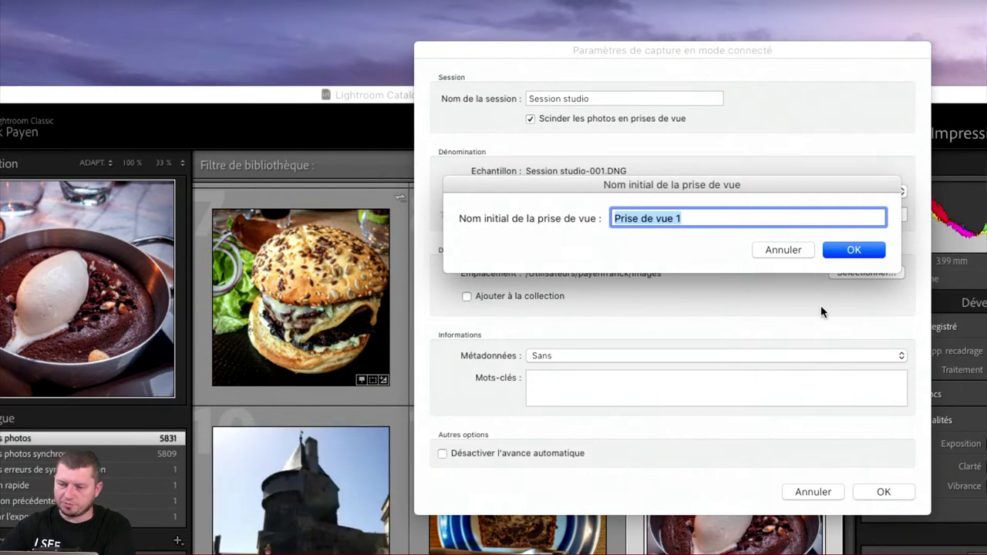
Step: Name the first shot 'Prise de vue Ask A Pro' and start the session
{"action": "key", "text": "Right"}
{"action": "key", "text": "BackSpace"}
{"action": "type", "text": "A"}
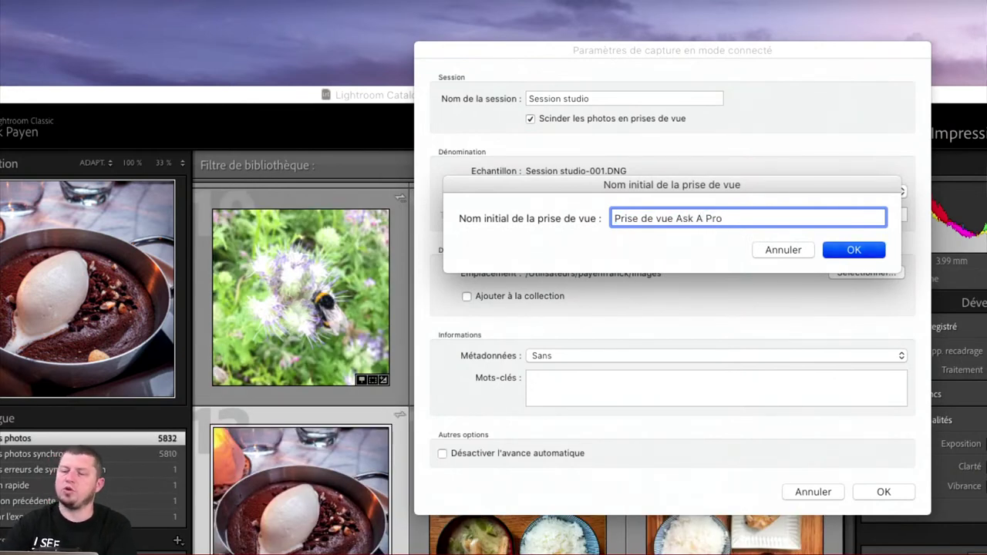
{"action": "key", "text": "Return"}
{"action": "key", "text": "Return"}
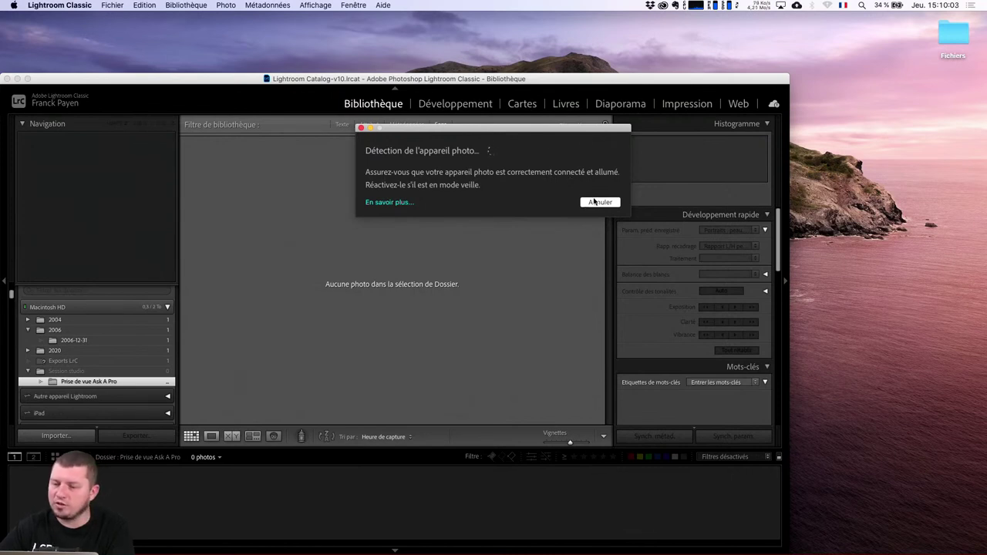
Step: Cancel the camera detection search
{"action": "left_click", "coordinate": [594, 202]}
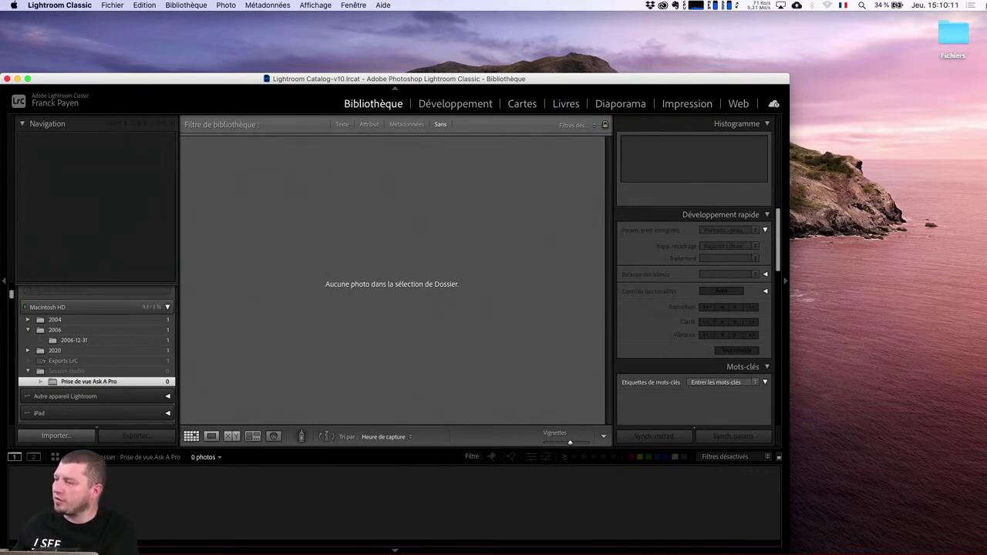
{"action": "key", "text": "super+Tab"}
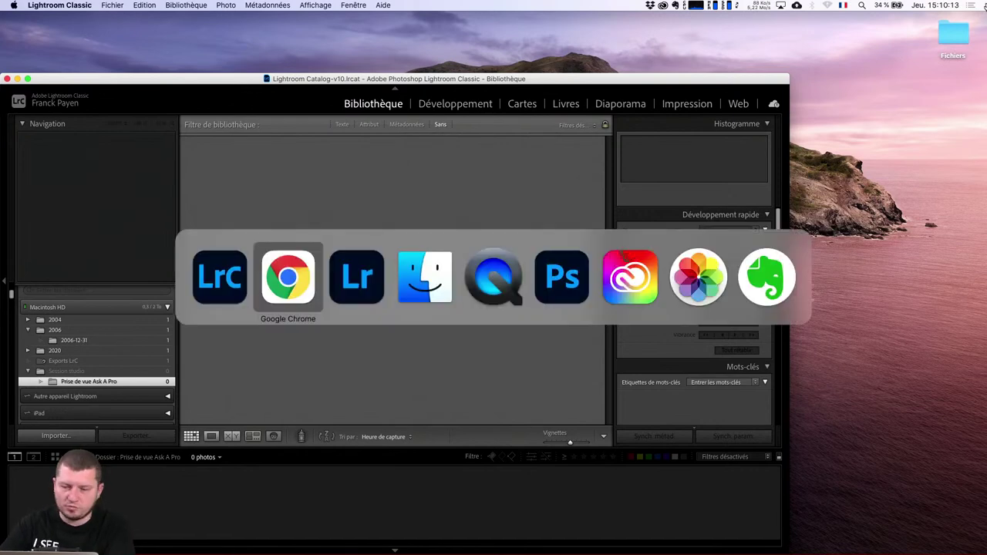
{"action": "key", "text": "super+shift+Tab"}
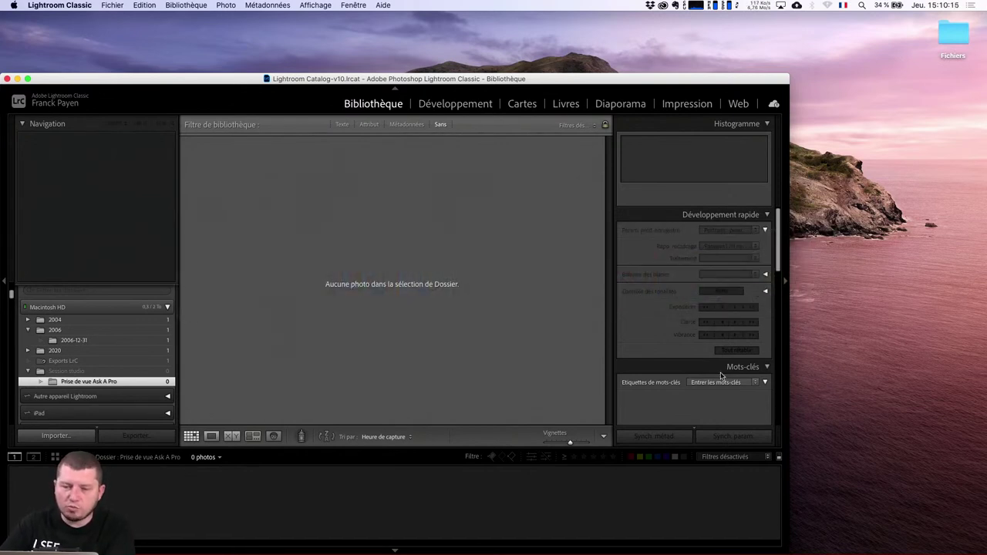
Step: Show Catalogue > Toutes les photos in the Bibliothèque grid
{"action": "scroll", "coordinate": [80, 356], "scroll_direction": "up", "scroll_amount": 2}
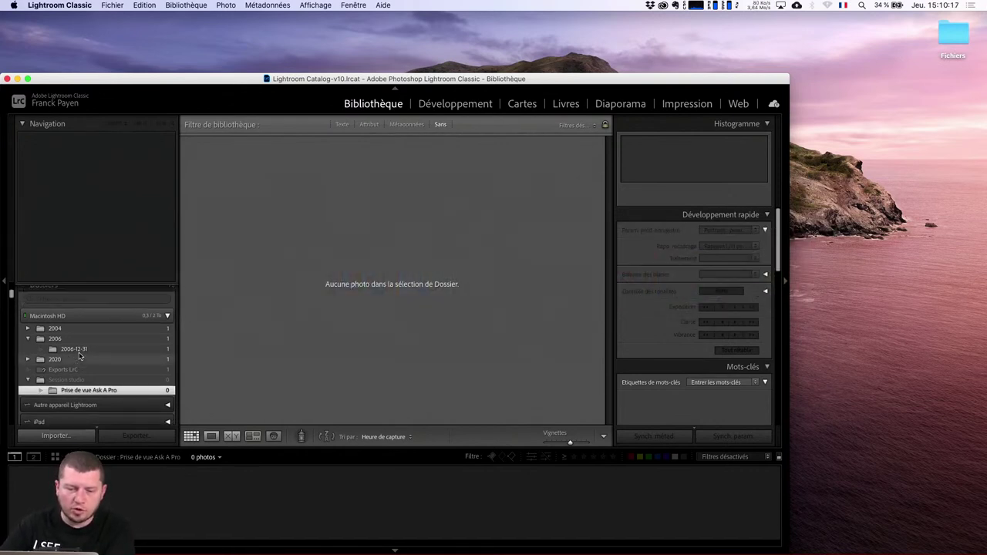
{"action": "scroll", "coordinate": [79, 355], "scroll_direction": "up", "scroll_amount": 3}
{"action": "left_click", "coordinate": [52, 304]}
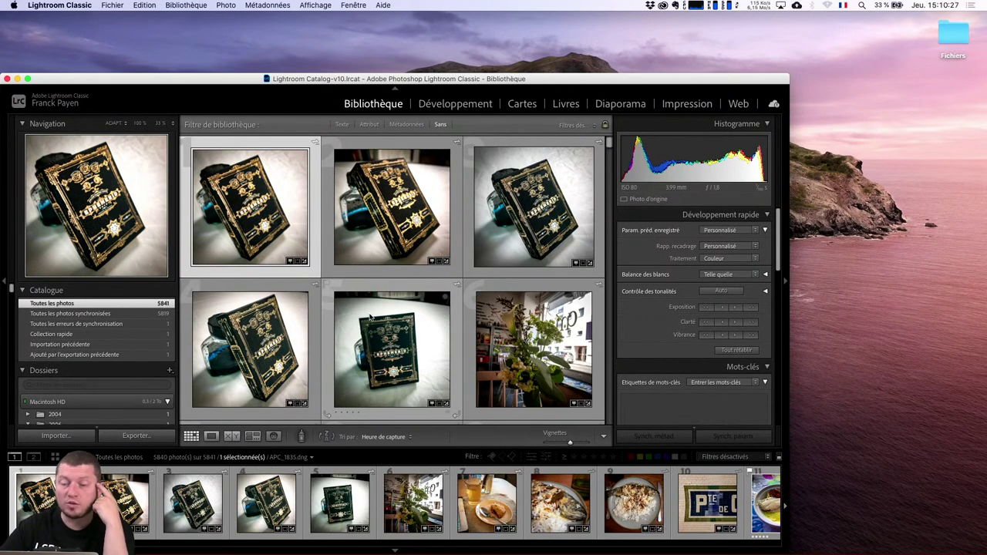
Step: Maximize the Lightroom Classic window and scroll the left panel down to Collections
{"action": "key", "text": "alt"}
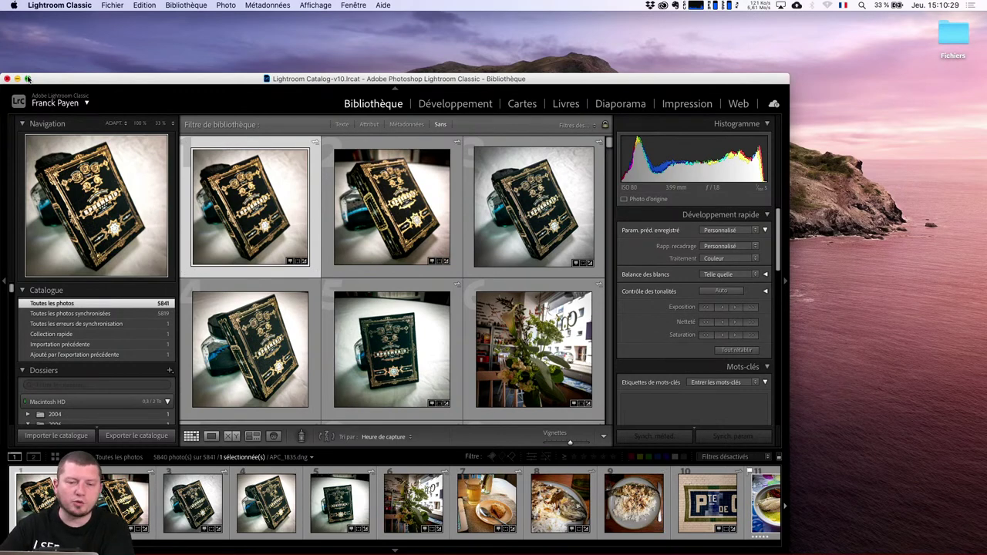
{"action": "left_click", "coordinate": [28, 79], "text": "alt"}
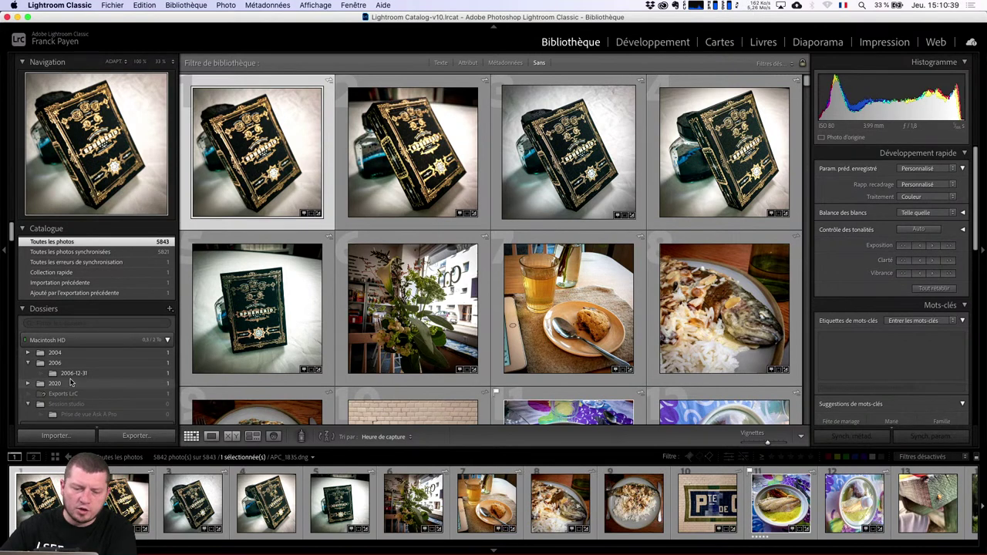
{"action": "scroll", "coordinate": [70, 381], "scroll_direction": "down", "scroll_amount": 2}
{"action": "scroll", "coordinate": [70, 382], "scroll_direction": "down", "scroll_amount": 3}
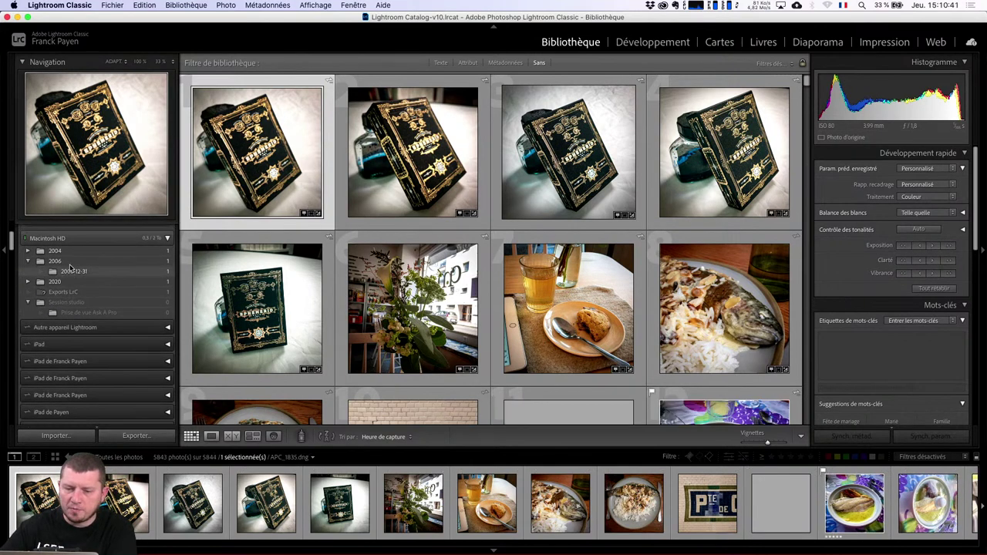
{"action": "scroll", "coordinate": [70, 268], "scroll_direction": "up", "scroll_amount": 2}
{"action": "scroll", "coordinate": [73, 258], "scroll_direction": "up", "scroll_amount": 3}
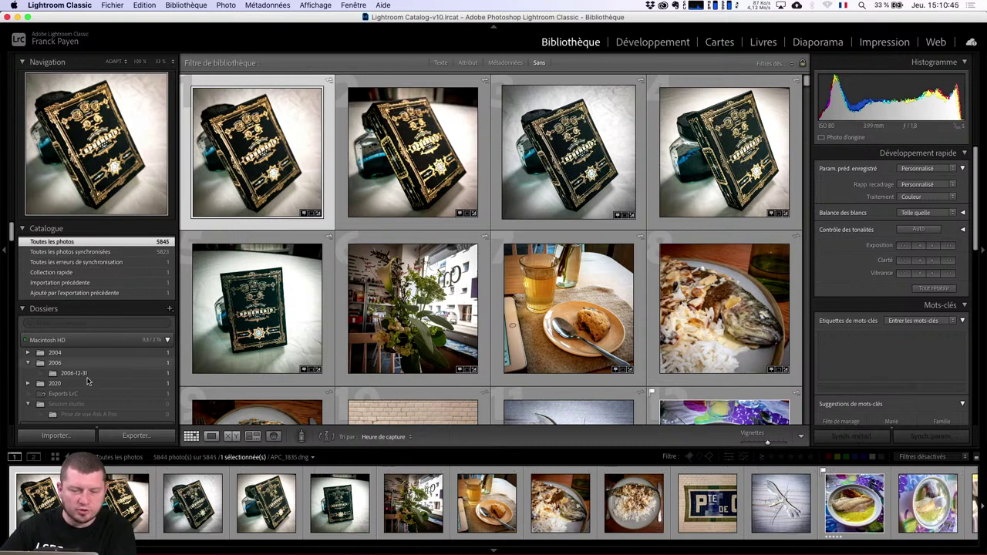
{"action": "scroll", "coordinate": [88, 381], "scroll_direction": "down", "scroll_amount": 2}
{"action": "scroll", "coordinate": [87, 381], "scroll_direction": "down", "scroll_amount": 2}
{"action": "scroll", "coordinate": [87, 381], "scroll_direction": "down", "scroll_amount": 3}
{"action": "scroll", "coordinate": [87, 381], "scroll_direction": "down", "scroll_amount": 3}
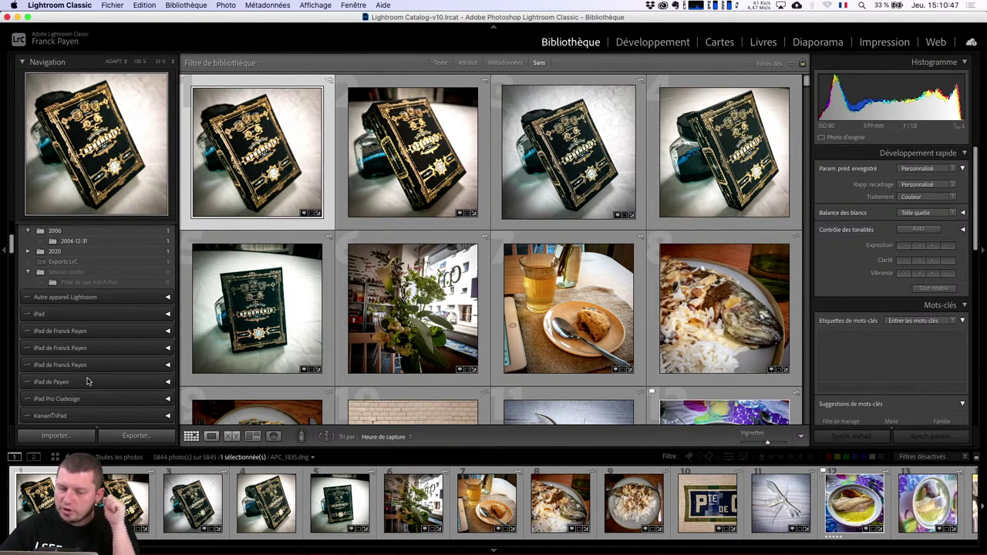
{"action": "scroll", "coordinate": [87, 381], "scroll_direction": "down", "scroll_amount": 3}
{"action": "scroll", "coordinate": [87, 381], "scroll_direction": "down", "scroll_amount": 3}
{"action": "scroll", "coordinate": [77, 362], "scroll_direction": "down", "scroll_amount": 3}
{"action": "scroll", "coordinate": [62, 339], "scroll_direction": "down", "scroll_amount": 1}
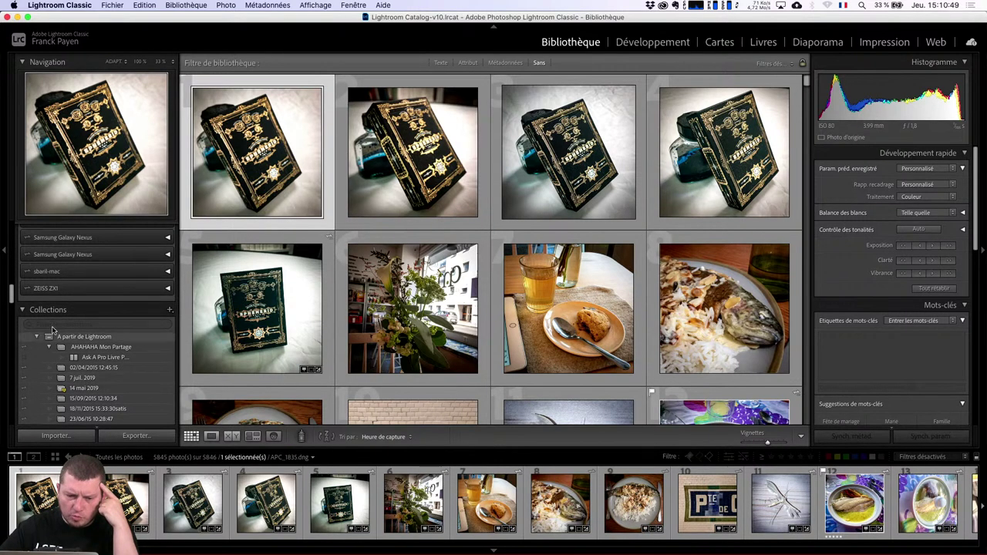
{"action": "left_click", "coordinate": [77, 337]}
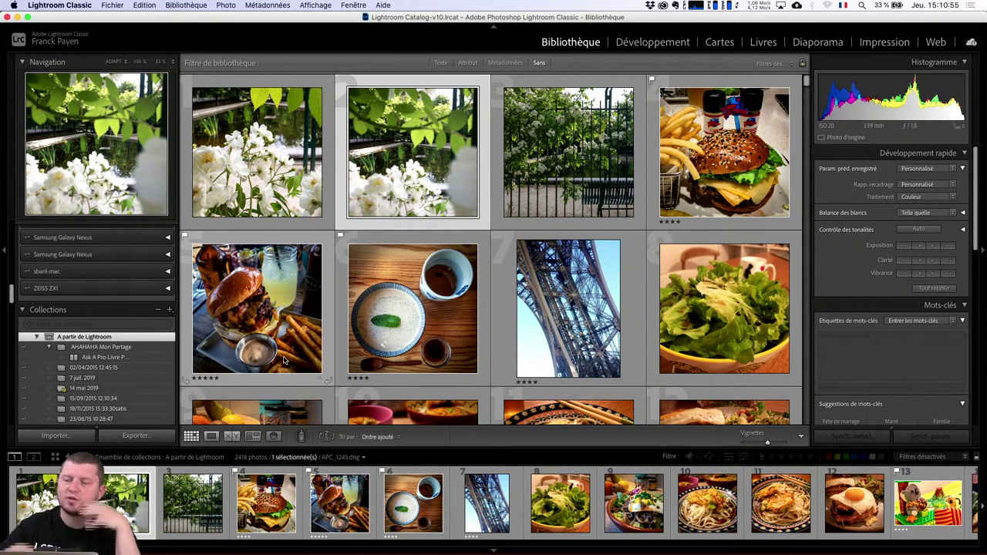
{"action": "mouse_move", "coordinate": [257, 309]}
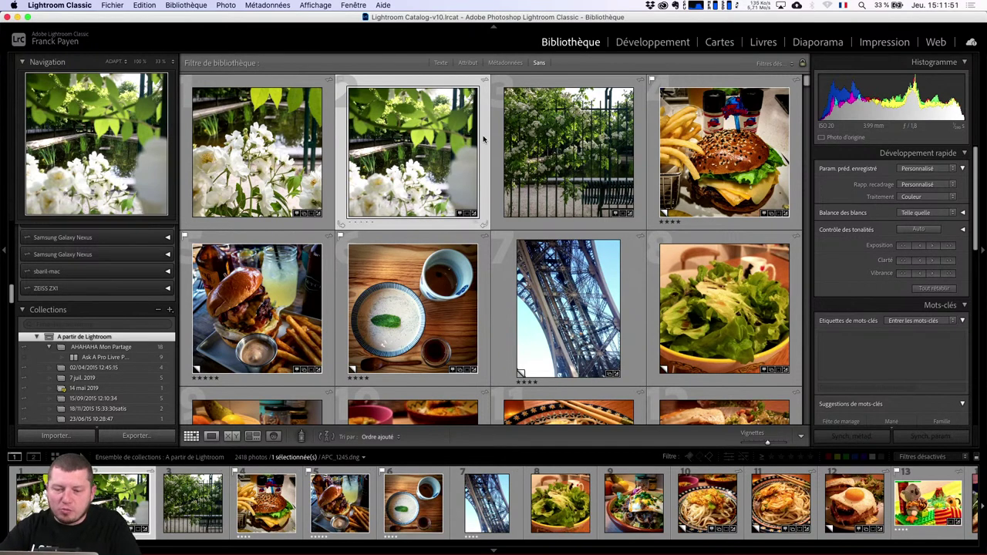
{"action": "mouse_move", "coordinate": [413, 152]}
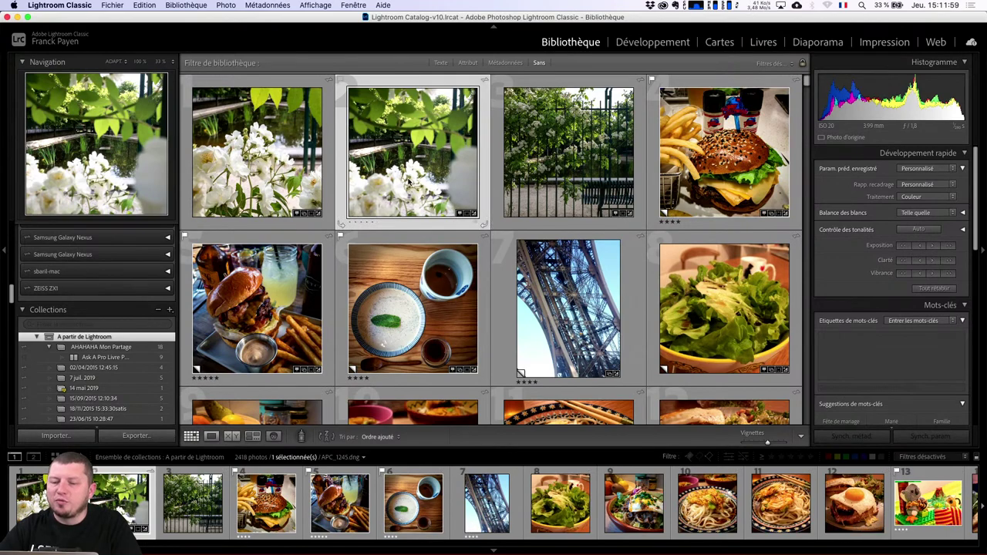
{"action": "scroll", "coordinate": [342, 223], "scroll_direction": "down", "scroll_amount": 5}
{"action": "scroll", "coordinate": [342, 224], "scroll_direction": "up", "scroll_amount": 5}
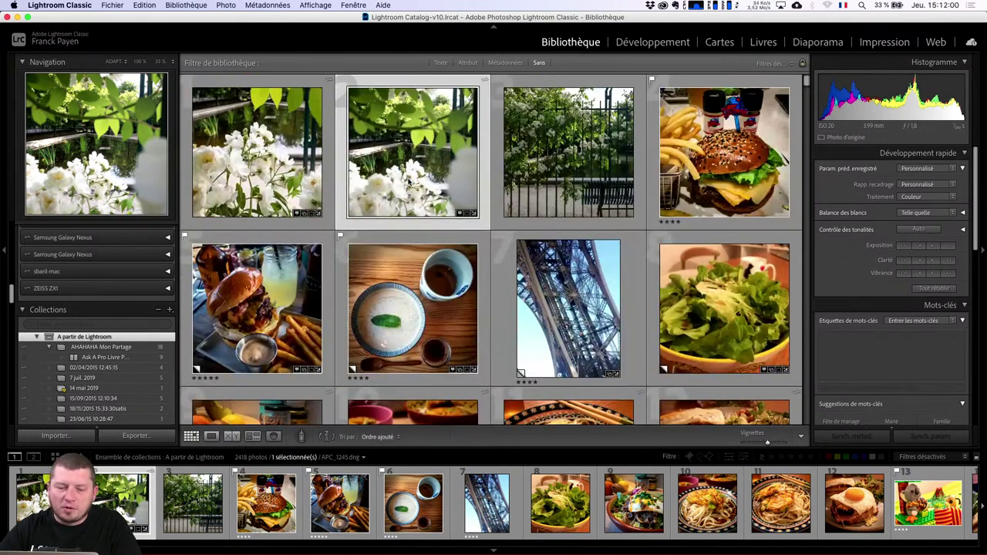
{"action": "scroll", "coordinate": [124, 271], "scroll_direction": "up", "scroll_amount": 5}
{"action": "scroll", "coordinate": [124, 271], "scroll_direction": "up", "scroll_amount": 5}
{"action": "scroll", "coordinate": [102, 246], "scroll_direction": "up", "scroll_amount": 3}
{"action": "left_click", "coordinate": [103, 244]}
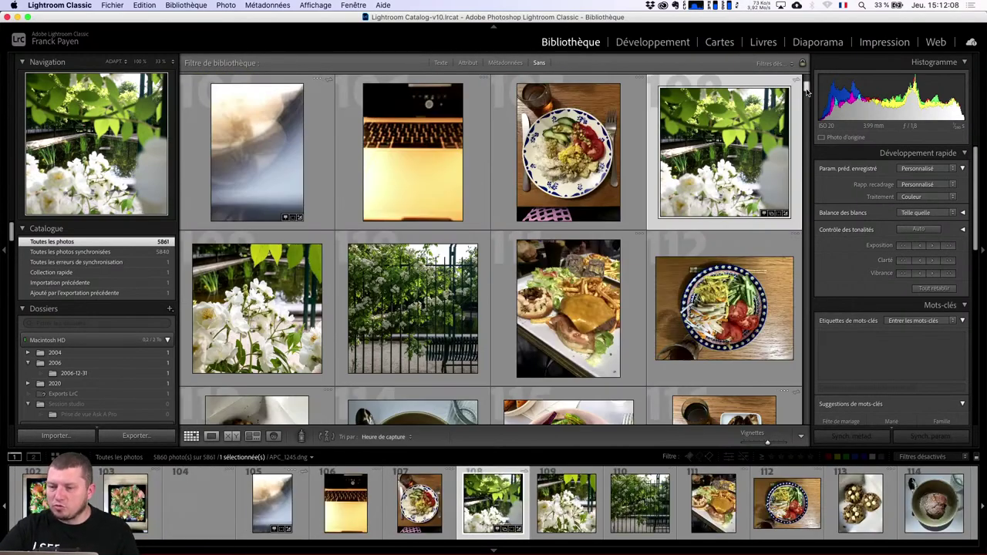
{"action": "left_click_drag", "start_coordinate": [807, 91], "coordinate": [807, 77]}
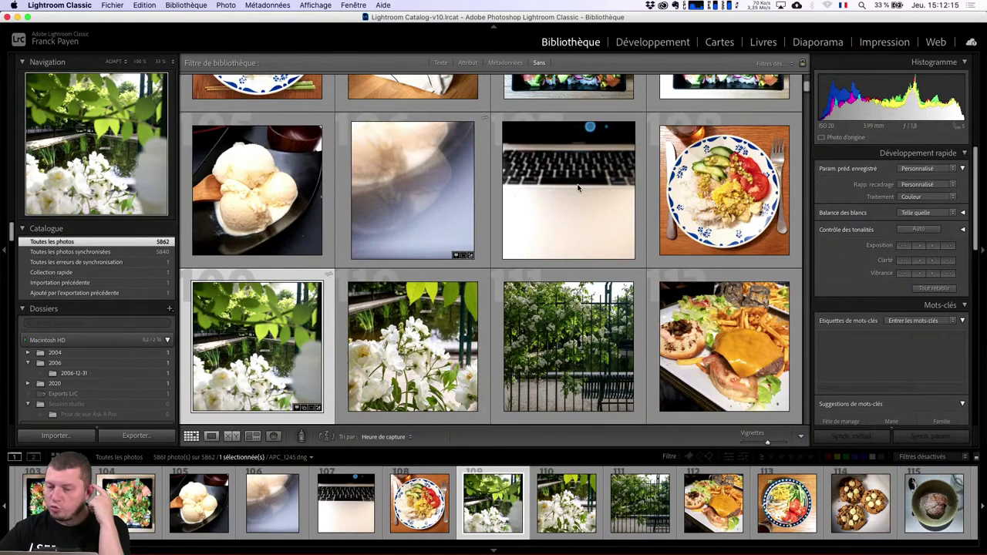
{"action": "scroll", "coordinate": [550, 219], "scroll_direction": "up", "scroll_amount": 5}
{"action": "scroll", "coordinate": [550, 219], "scroll_direction": "up", "scroll_amount": 5}
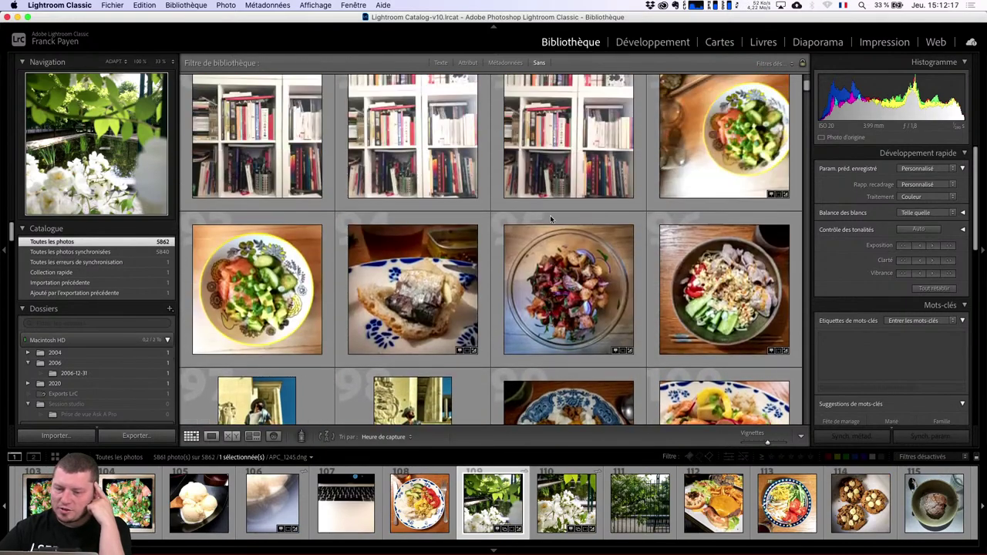
{"action": "scroll", "coordinate": [550, 219], "scroll_direction": "up", "scroll_amount": 5}
{"action": "scroll", "coordinate": [550, 219], "scroll_direction": "down", "scroll_amount": 5}
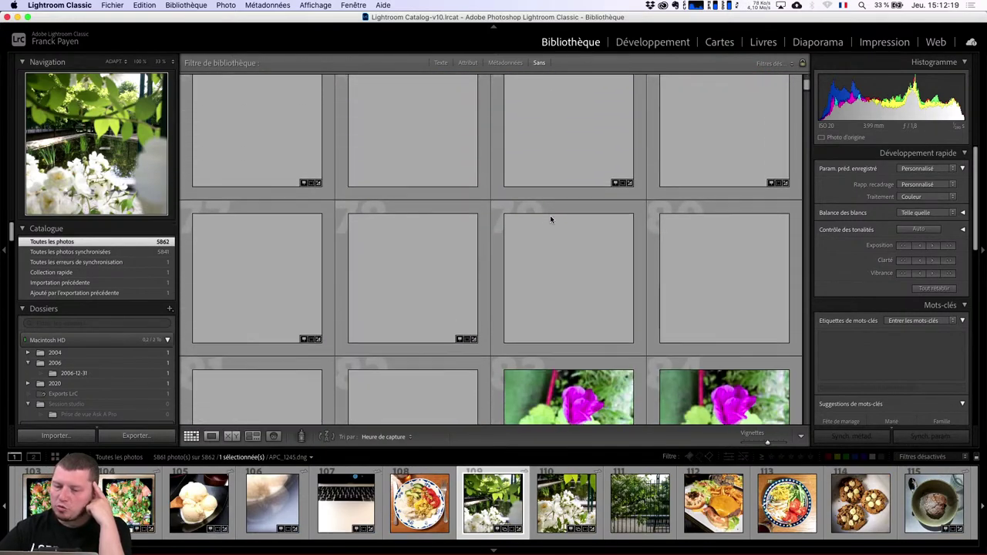
{"action": "scroll", "coordinate": [550, 219], "scroll_direction": "down", "scroll_amount": 3}
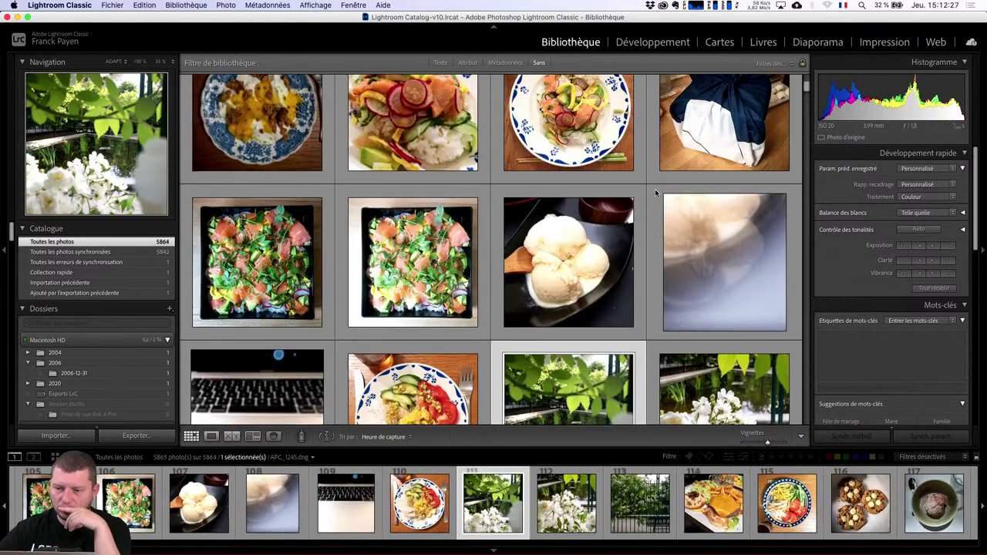
{"action": "scroll", "coordinate": [655, 189], "scroll_direction": "up", "scroll_amount": 3}
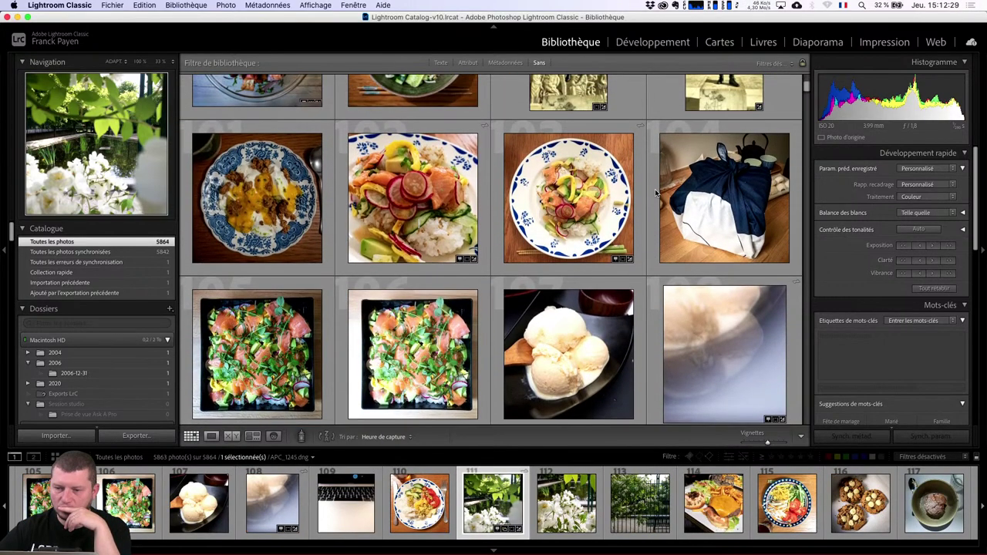
{"action": "scroll", "coordinate": [655, 189], "scroll_direction": "up", "scroll_amount": 3}
{"action": "scroll", "coordinate": [655, 189], "scroll_direction": "up", "scroll_amount": 2}
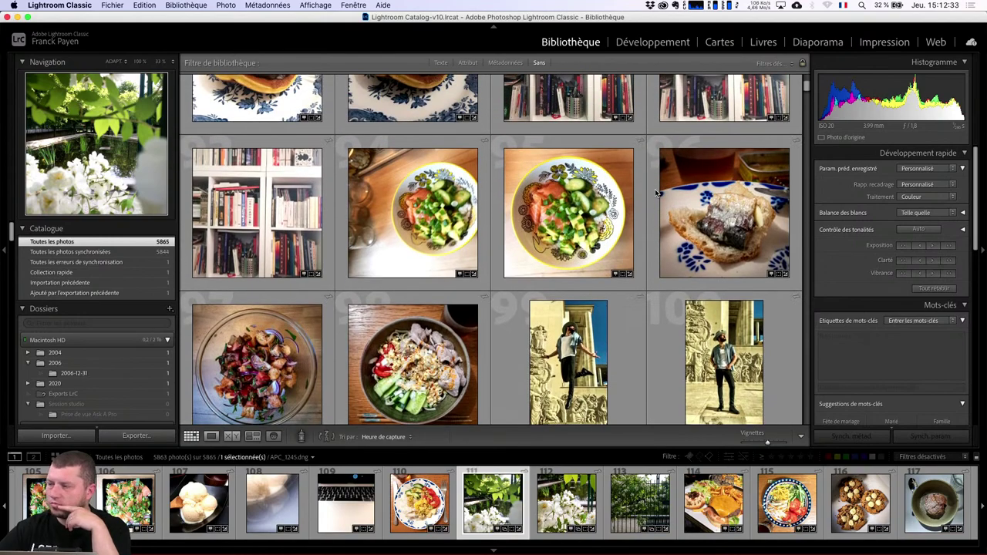
{"action": "scroll", "coordinate": [654, 192], "scroll_direction": "up", "scroll_amount": 3}
{"action": "scroll", "coordinate": [655, 192], "scroll_direction": "down", "scroll_amount": 5}
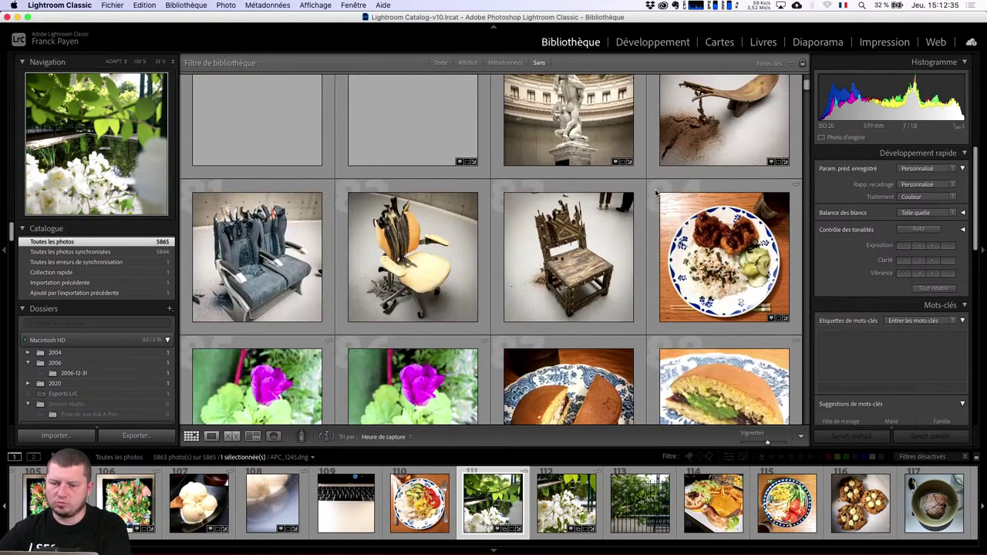
{"action": "scroll", "coordinate": [655, 192], "scroll_direction": "down", "scroll_amount": 10}
{"action": "scroll", "coordinate": [655, 192], "scroll_direction": "up", "scroll_amount": 10}
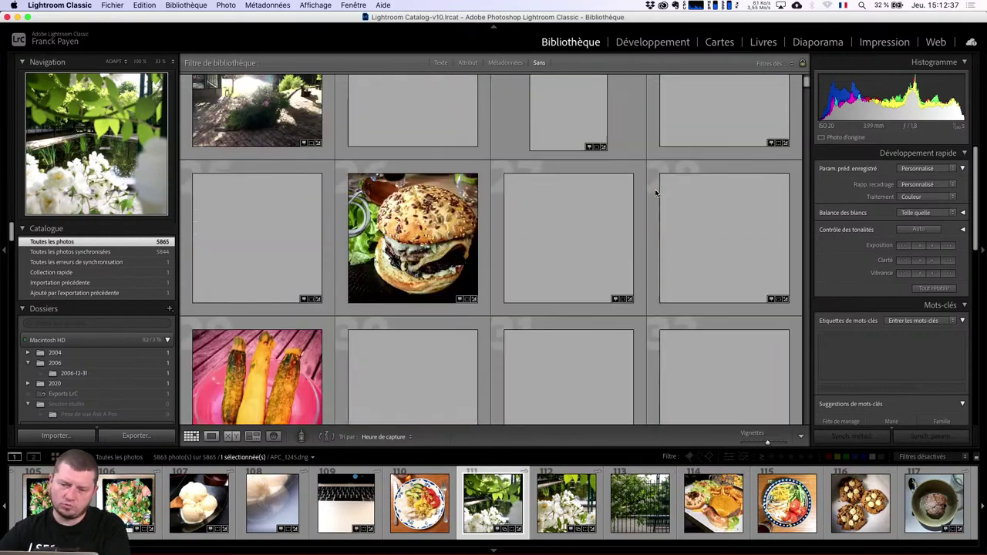
{"action": "key", "text": "super+Tab"}
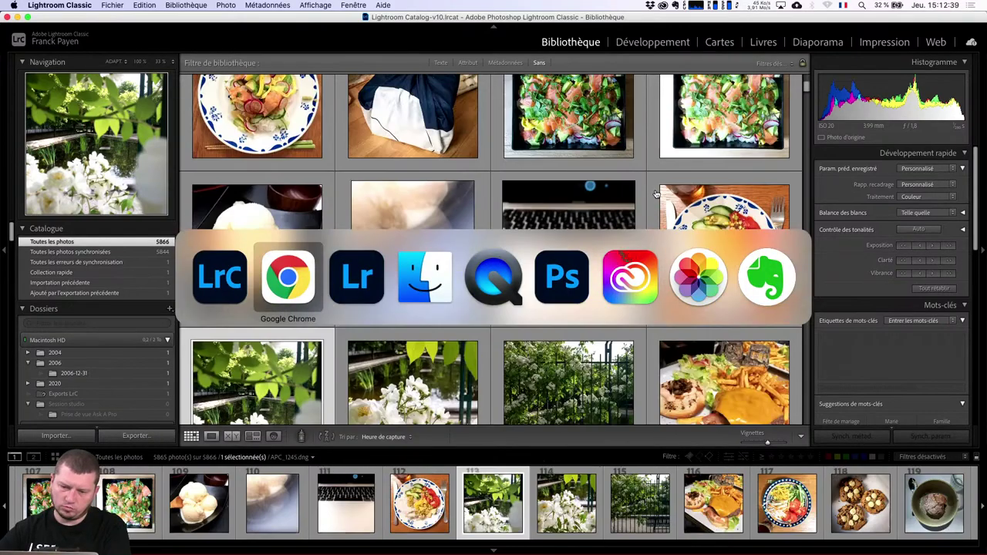
{"action": "key", "text": "Escape"}
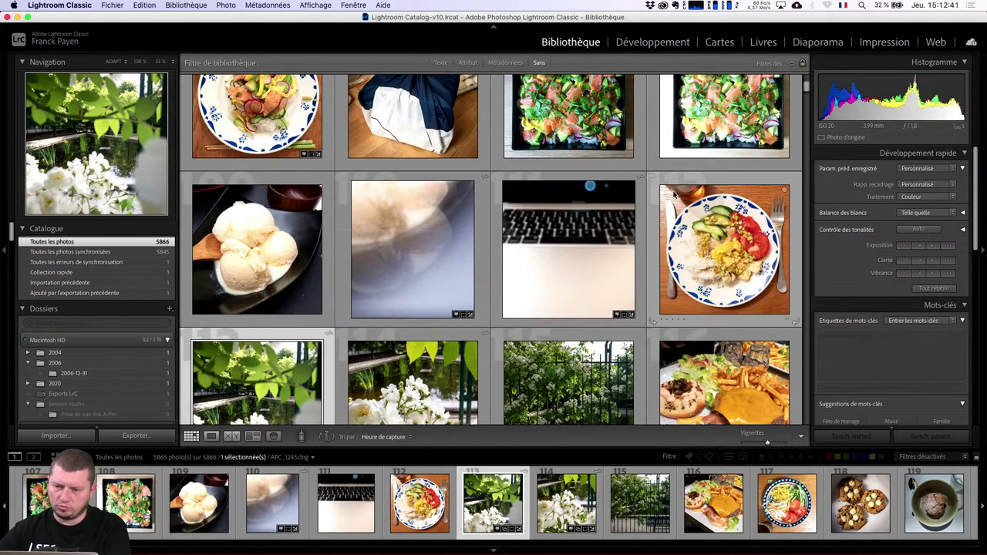
{"action": "scroll", "coordinate": [686, 183], "scroll_direction": "up", "scroll_amount": 2}
Step: Select the blurry ice-cream close-up and laptop photo and choose Retirer de Lightroom
{"action": "left_click", "coordinate": [449, 265]}
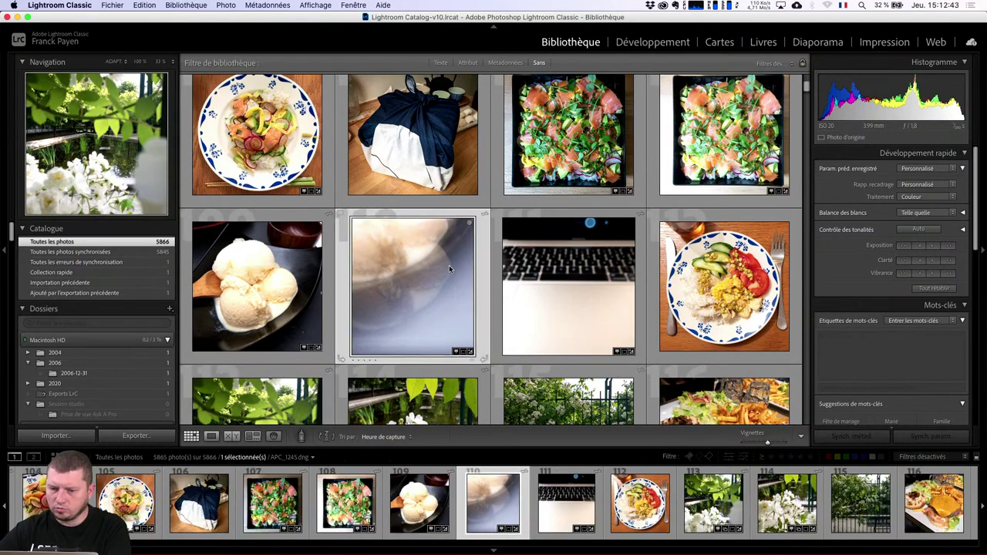
{"action": "left_click", "coordinate": [530, 287], "text": "super"}
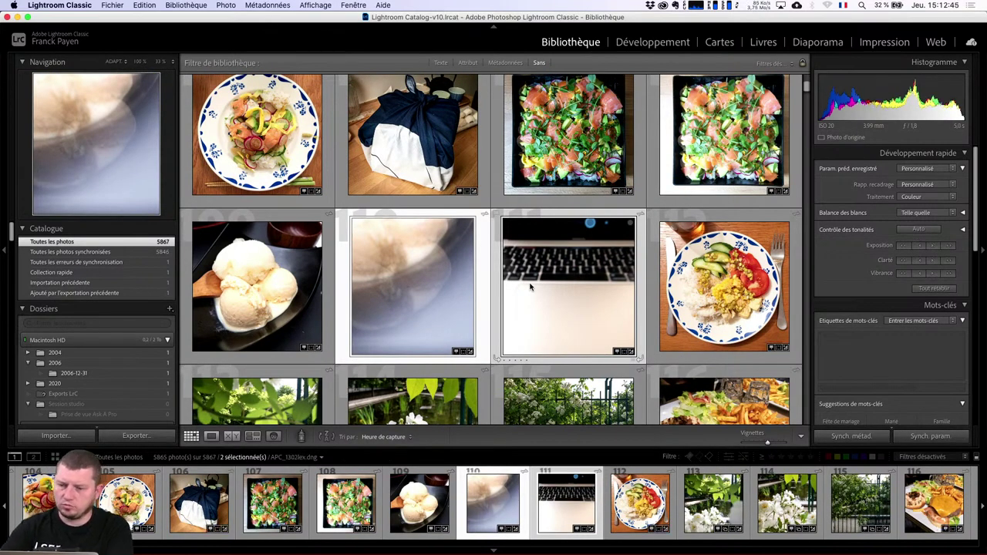
{"action": "key", "text": "ctrl+shift+h"}
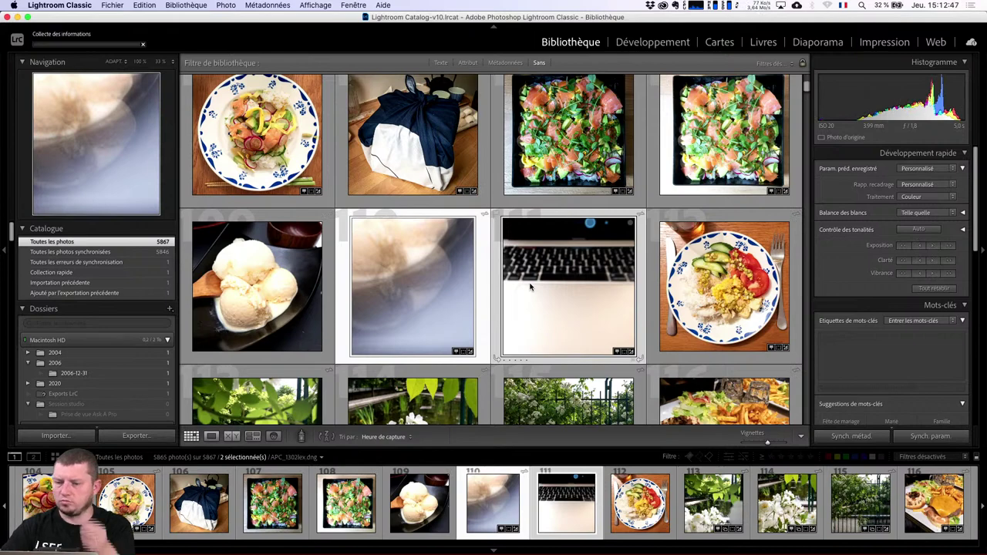
{"action": "left_click", "coordinate": [574, 278]}
{"action": "key", "text": "BackSpace"}
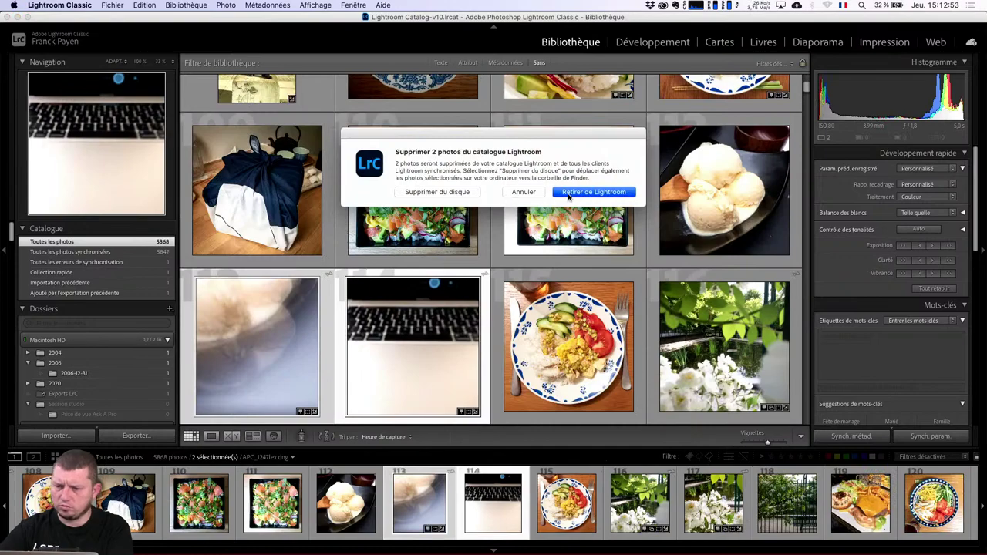
{"action": "left_click", "coordinate": [569, 194]}
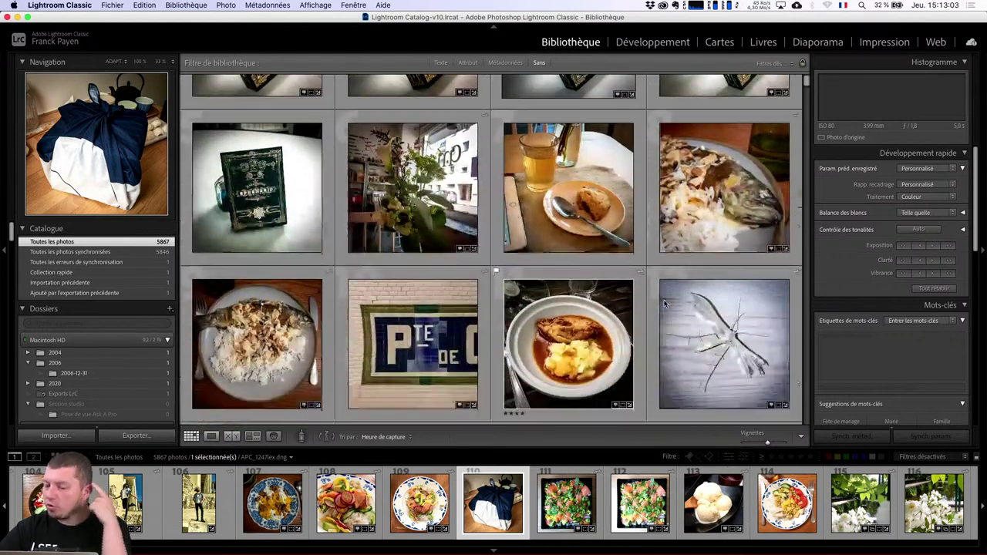
{"action": "scroll", "coordinate": [665, 303], "scroll_direction": "down", "scroll_amount": 3}
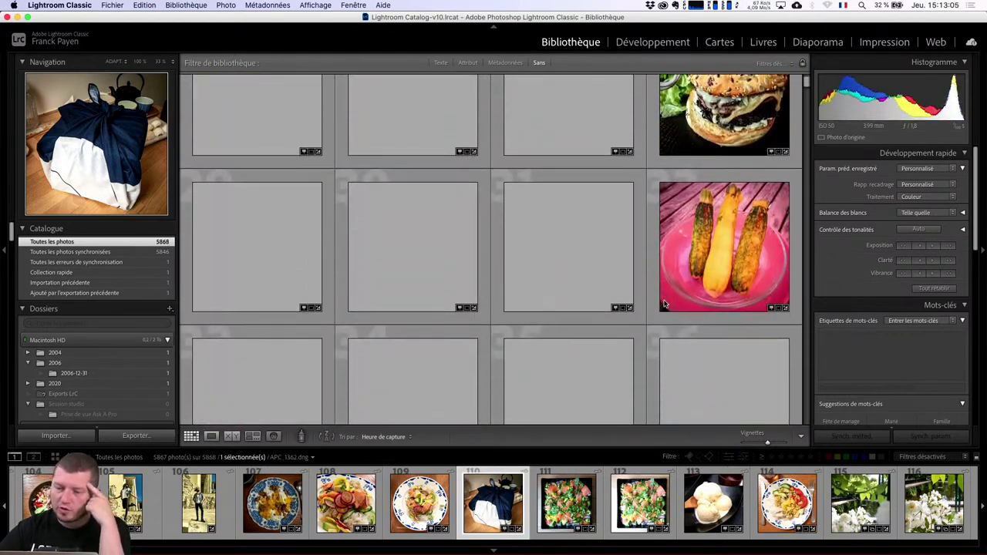
{"action": "scroll", "coordinate": [665, 303], "scroll_direction": "down", "scroll_amount": 1}
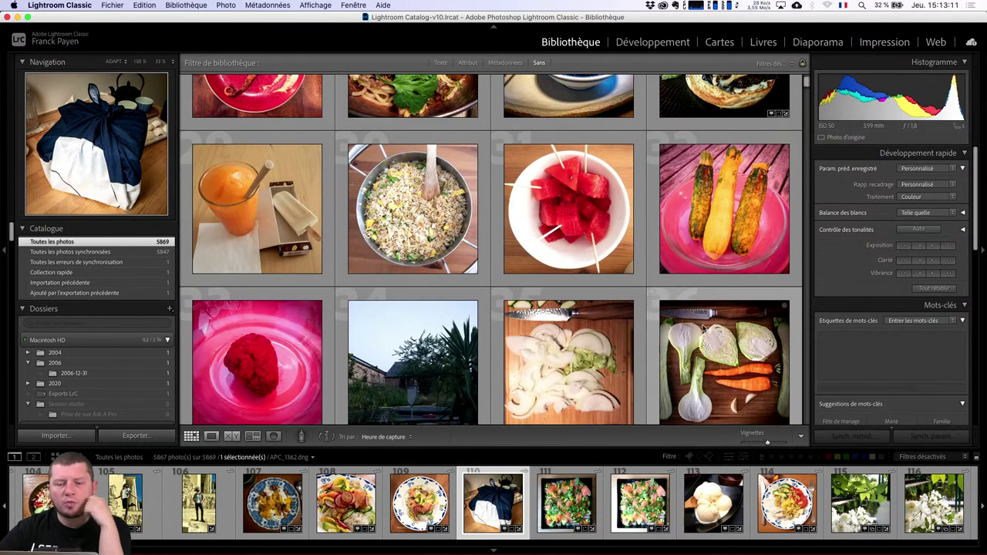
{"action": "scroll", "coordinate": [700, 294], "scroll_direction": "down", "scroll_amount": 2}
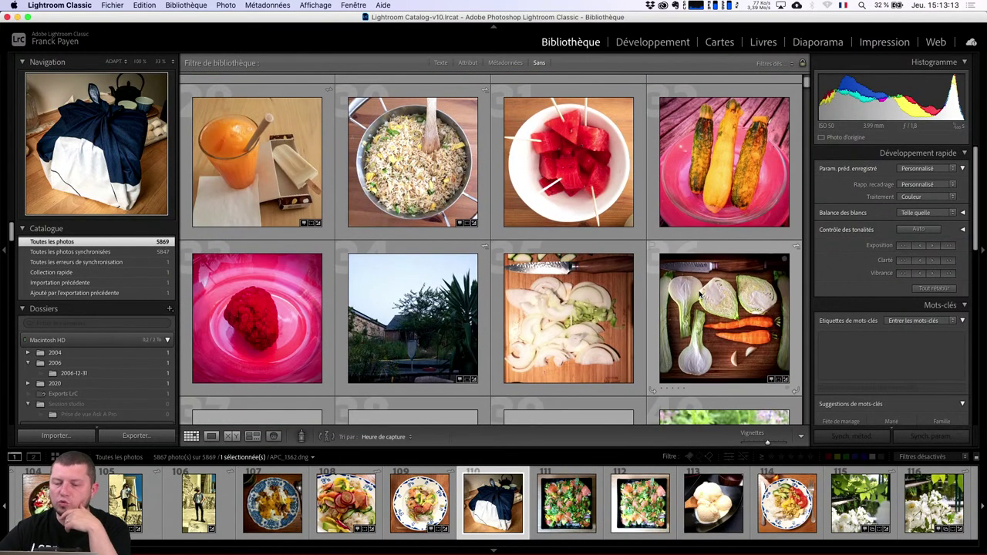
{"action": "scroll", "coordinate": [699, 294], "scroll_direction": "down", "scroll_amount": 5}
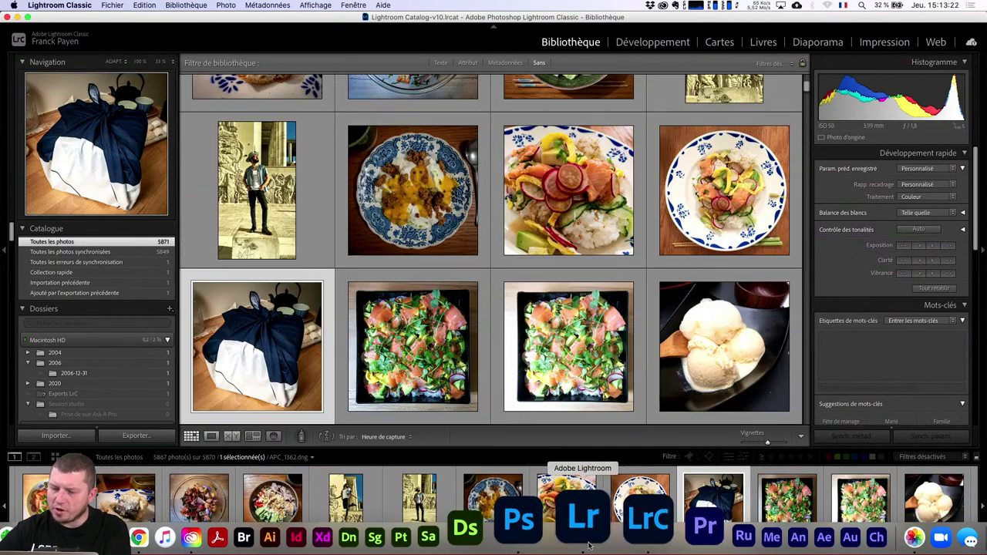
Step: In Adobe Lightroom's All Photos, open the second card-box photo in Detail view
{"action": "left_click", "coordinate": [589, 540]}
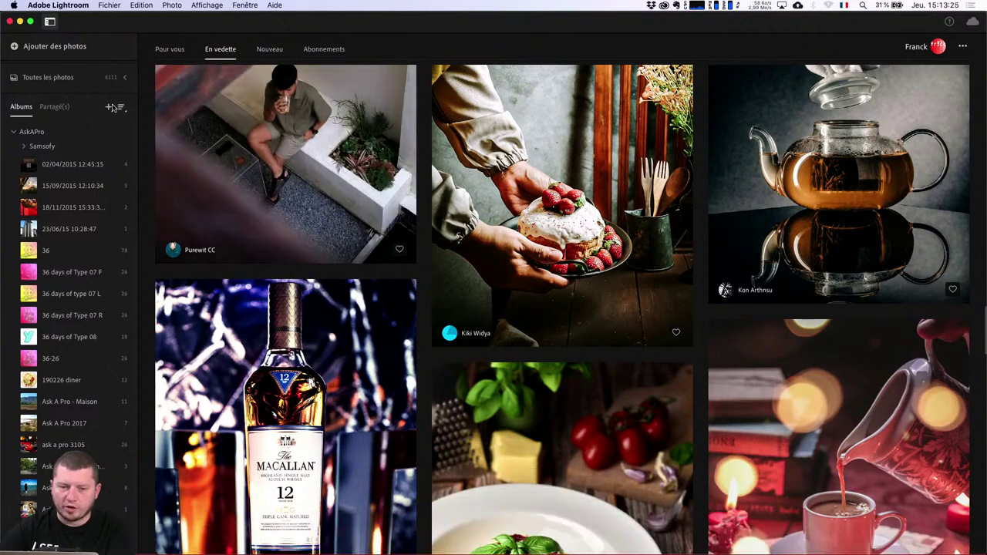
{"action": "left_click", "coordinate": [44, 80]}
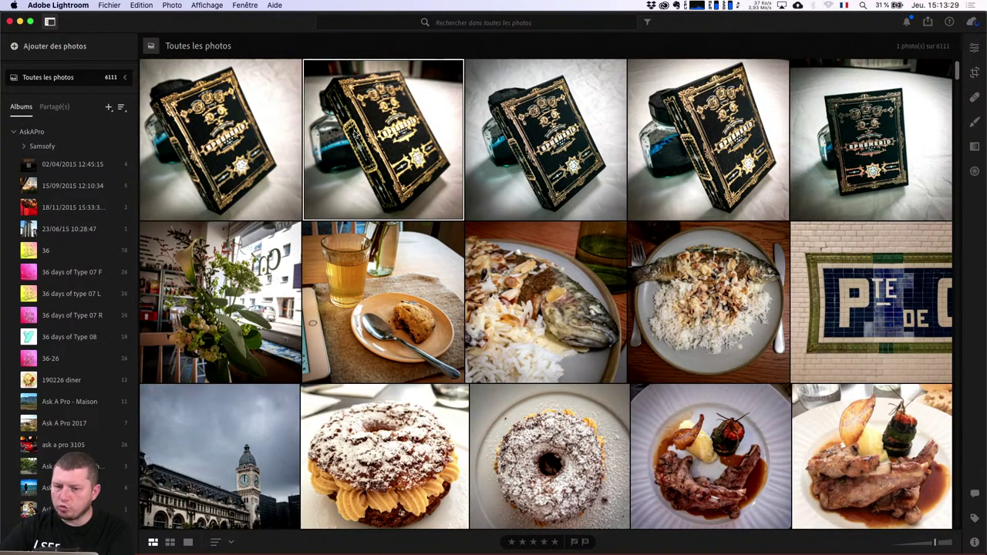
{"action": "right_click", "coordinate": [354, 133]}
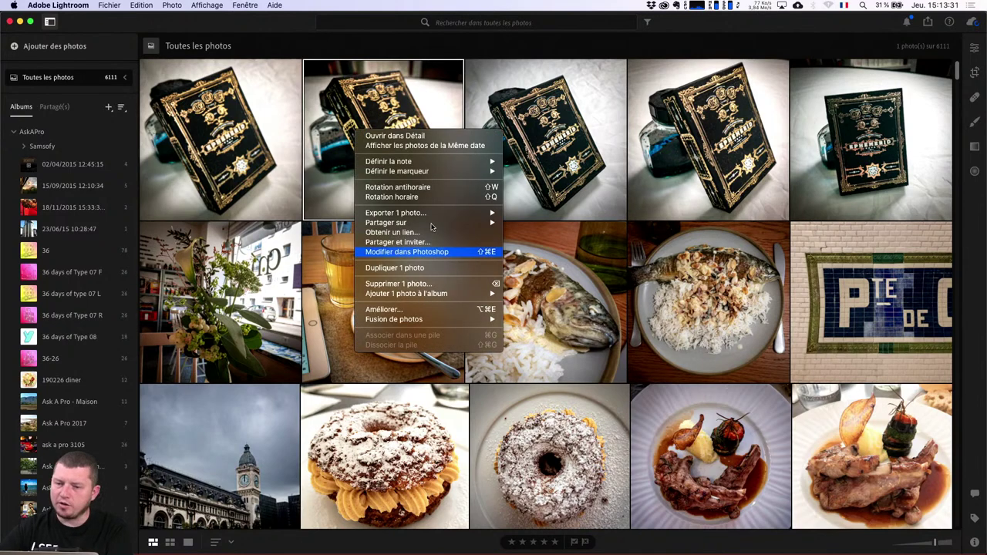
{"action": "left_click", "coordinate": [434, 137]}
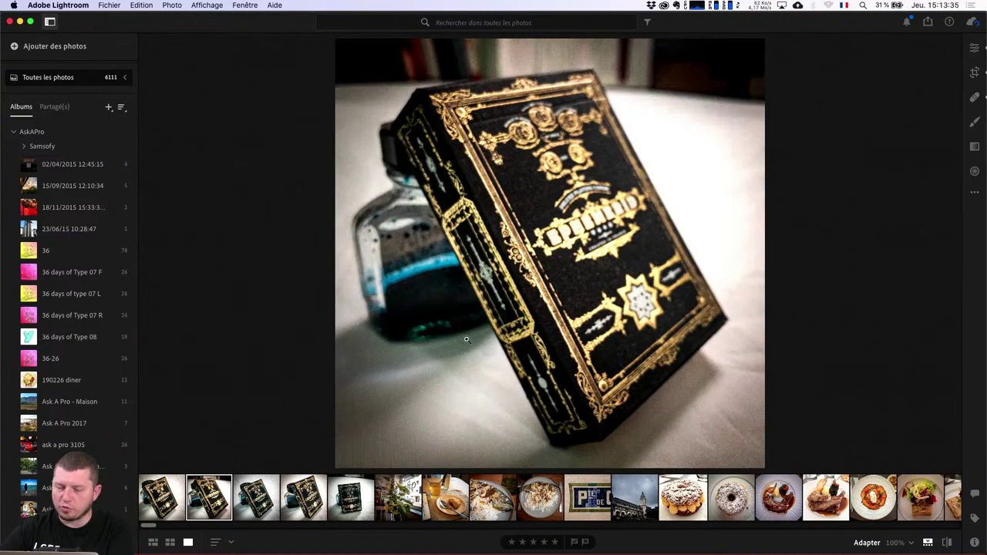
Step: Switch the Detail view to the sugar-dusted donut pastry photo from the filmstrip
{"action": "left_click", "coordinate": [975, 48]}
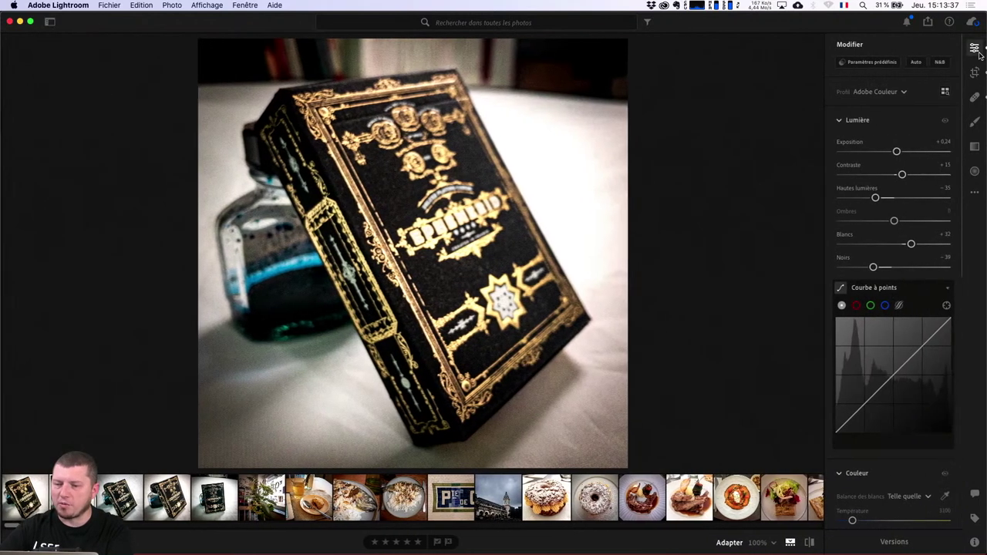
{"action": "left_click", "coordinate": [974, 48]}
{"action": "right_click", "coordinate": [516, 275]}
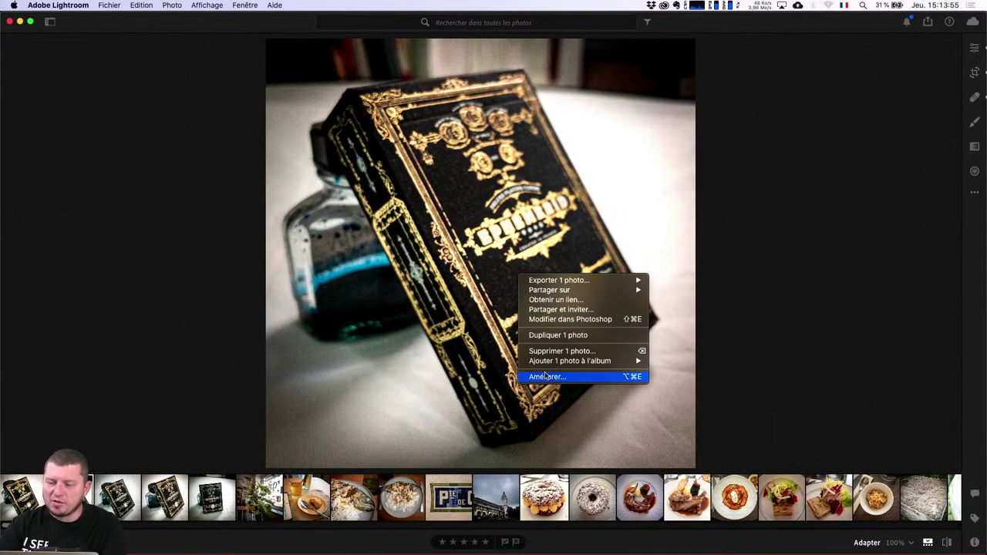
{"action": "left_click", "coordinate": [784, 337]}
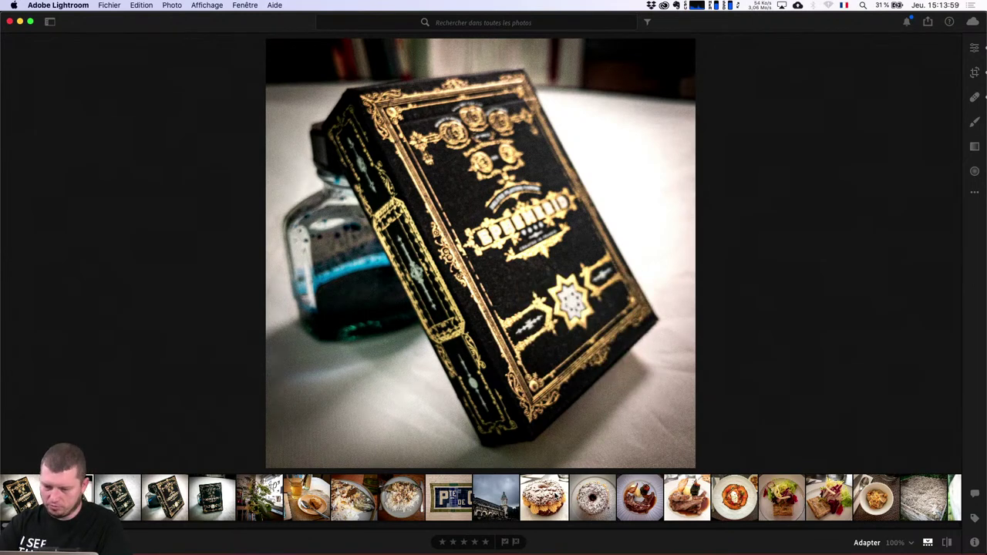
{"action": "left_click", "coordinate": [544, 497]}
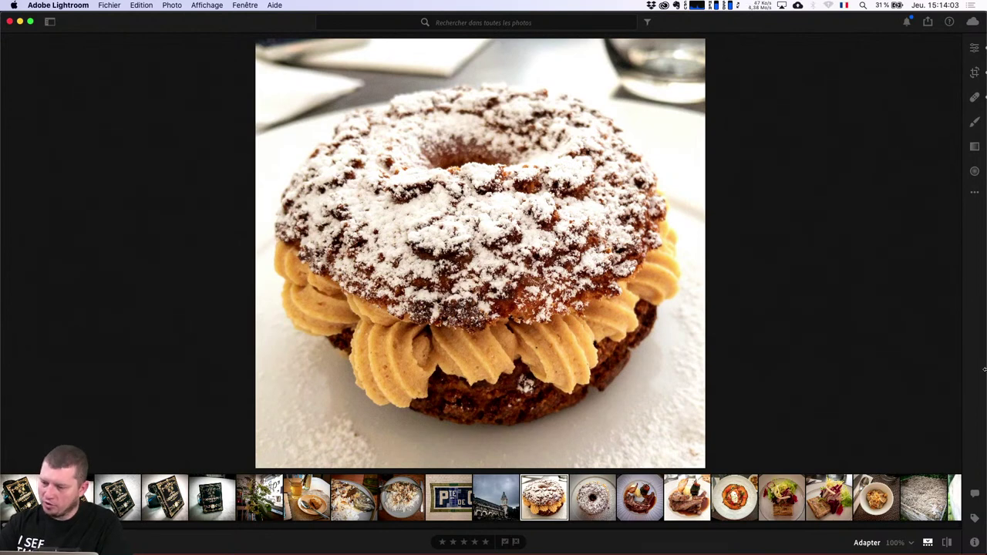
Step: Crop the pastry photo to a 1 x 1 square, widening it slightly to the left
{"action": "left_click", "coordinate": [975, 542]}
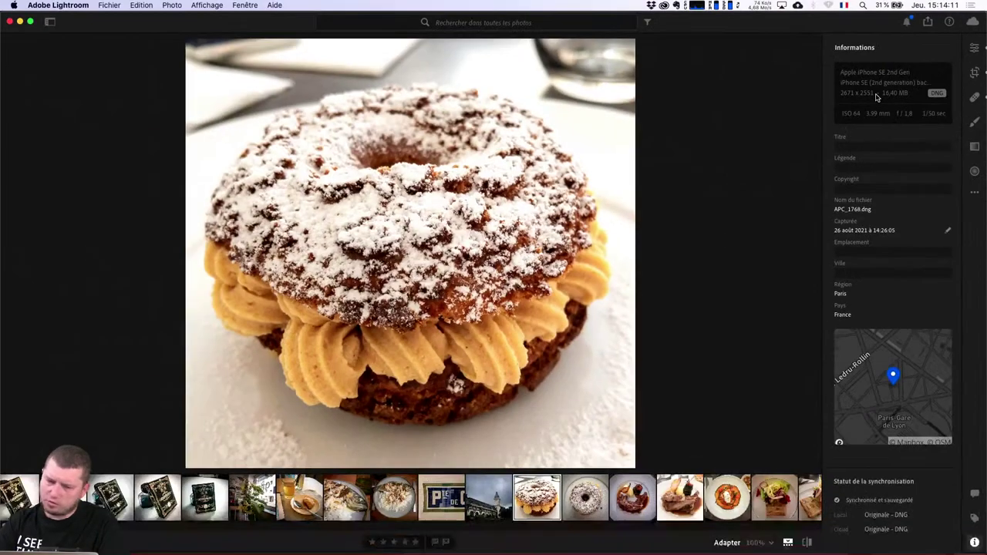
{"action": "left_click", "coordinate": [975, 74]}
{"action": "left_click", "coordinate": [916, 73]}
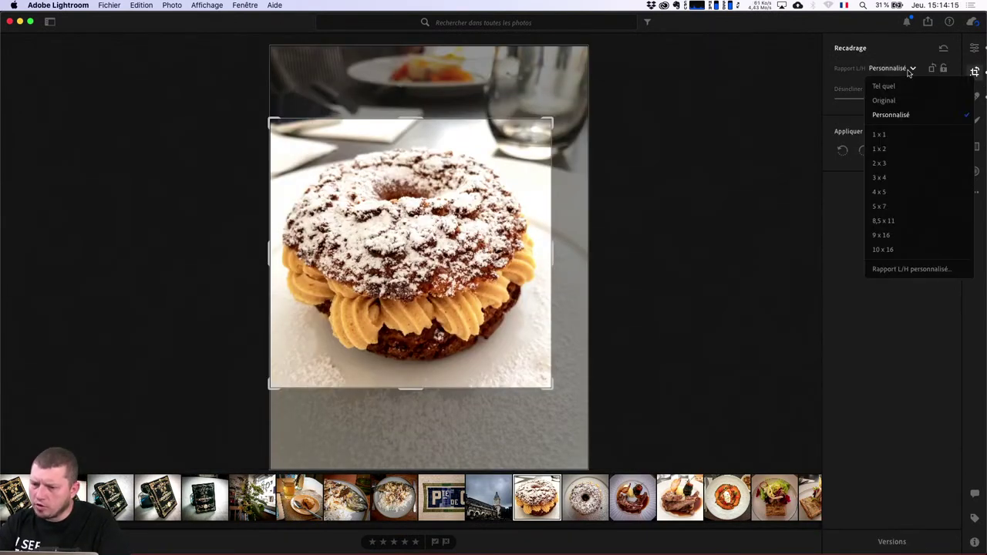
{"action": "left_click", "coordinate": [883, 137]}
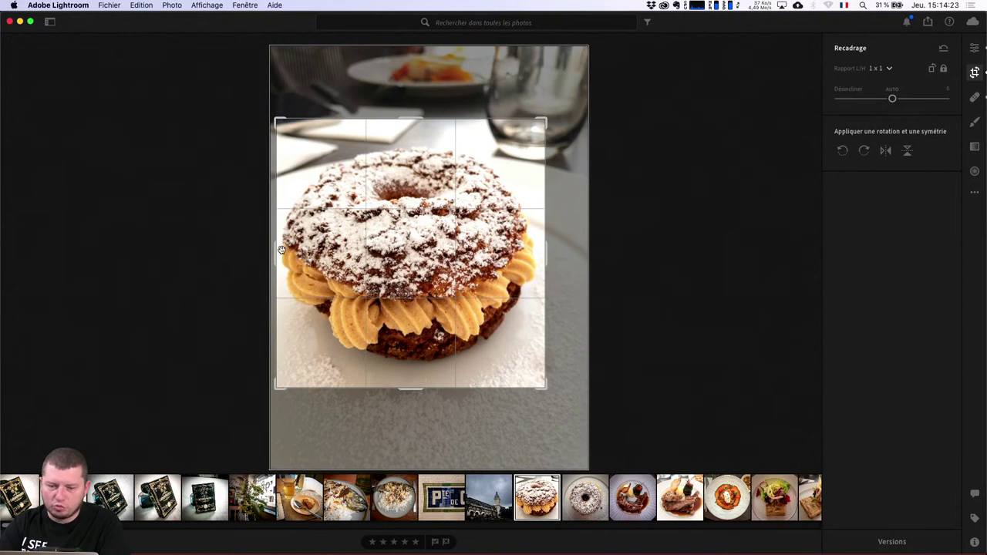
{"action": "left_click_drag", "start_coordinate": [281, 250], "coordinate": [274, 251]}
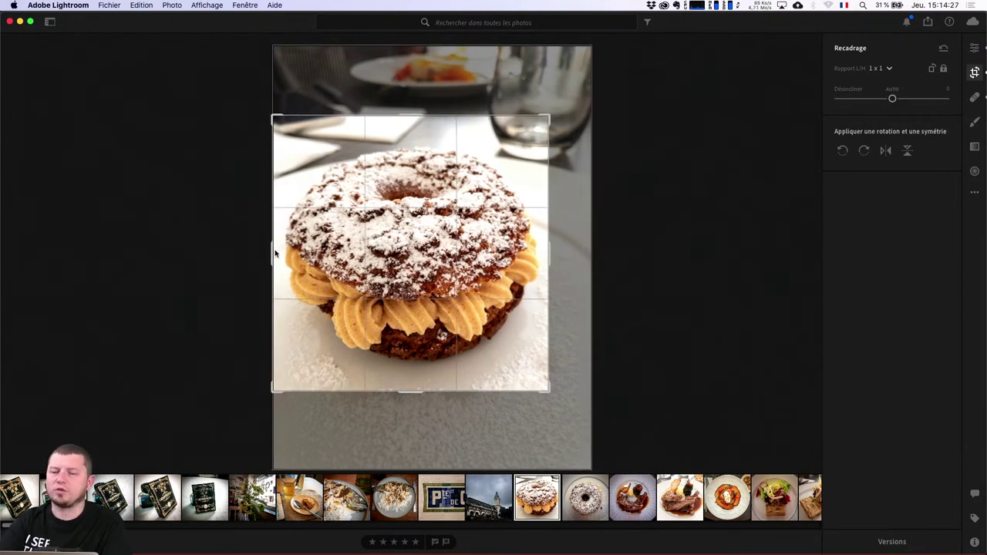
{"action": "key", "text": "Return"}
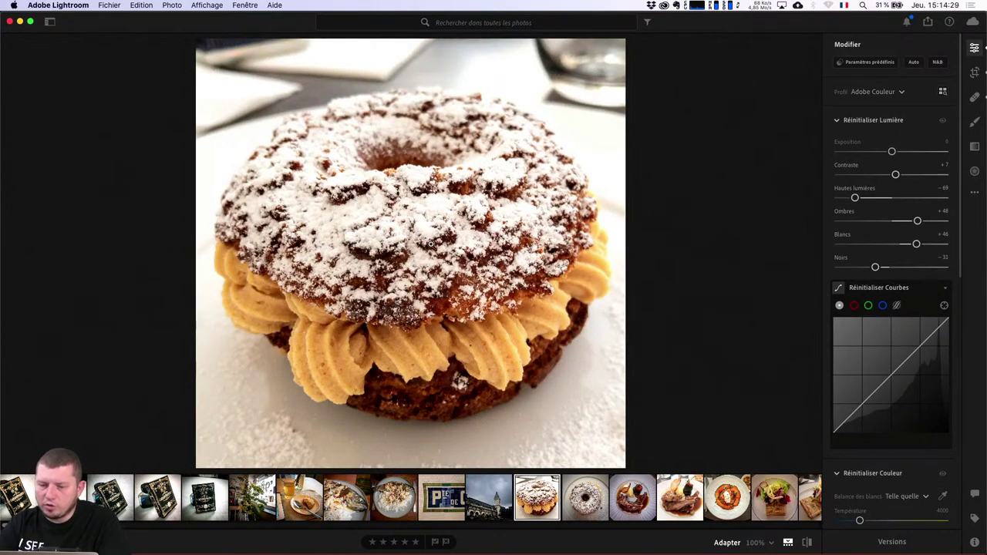
Step: Zoom the cropped pastry to 100% and pan around to inspect detail
{"action": "left_click", "coordinate": [404, 247]}
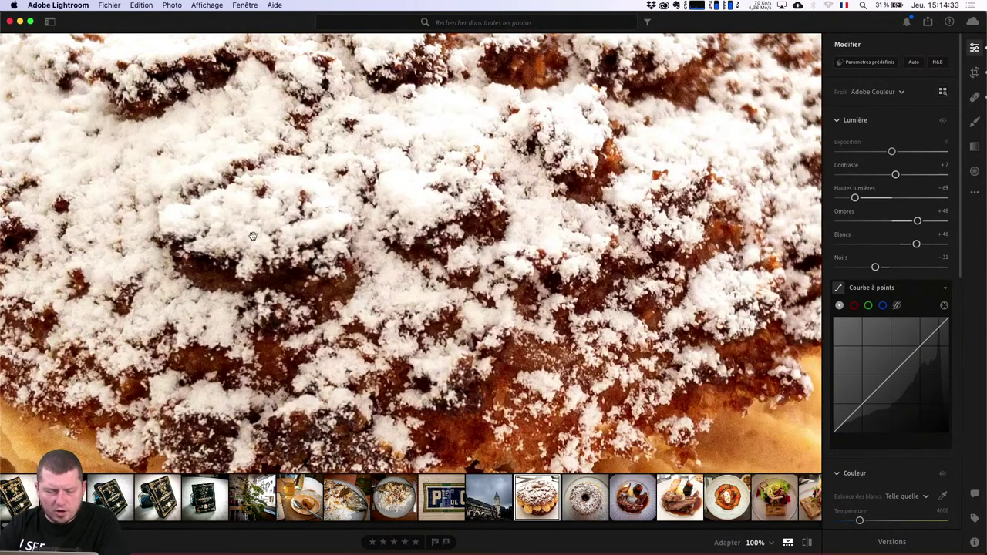
{"action": "scroll", "coordinate": [264, 232], "scroll_direction": "left", "scroll_amount": 3}
{"action": "scroll", "coordinate": [264, 233], "scroll_direction": "left", "scroll_amount": 3}
{"action": "scroll", "coordinate": [264, 232], "scroll_direction": "left", "scroll_amount": 3}
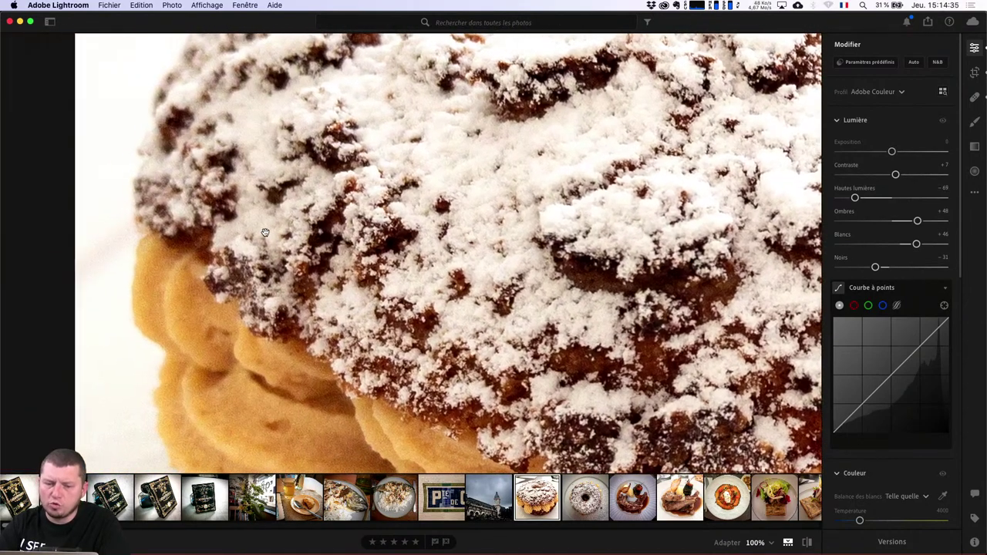
{"action": "scroll", "coordinate": [265, 233], "scroll_direction": "left", "scroll_amount": 2}
{"action": "scroll", "coordinate": [264, 232], "scroll_direction": "down", "scroll_amount": 5}
{"action": "scroll", "coordinate": [265, 233], "scroll_direction": "right", "scroll_amount": 2}
{"action": "scroll", "coordinate": [264, 232], "scroll_direction": "down", "scroll_amount": 1}
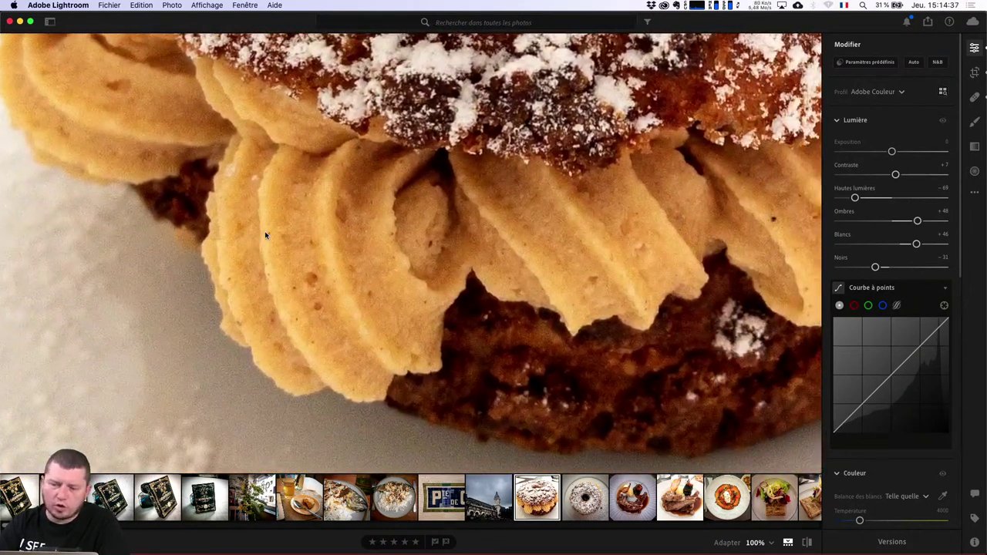
{"action": "scroll", "coordinate": [265, 232], "scroll_direction": "down", "scroll_amount": 1}
{"action": "scroll", "coordinate": [265, 234], "scroll_direction": "up", "scroll_amount": 3}
{"action": "scroll", "coordinate": [265, 235], "scroll_direction": "right", "scroll_amount": 2}
{"action": "scroll", "coordinate": [265, 235], "scroll_direction": "right", "scroll_amount": 3}
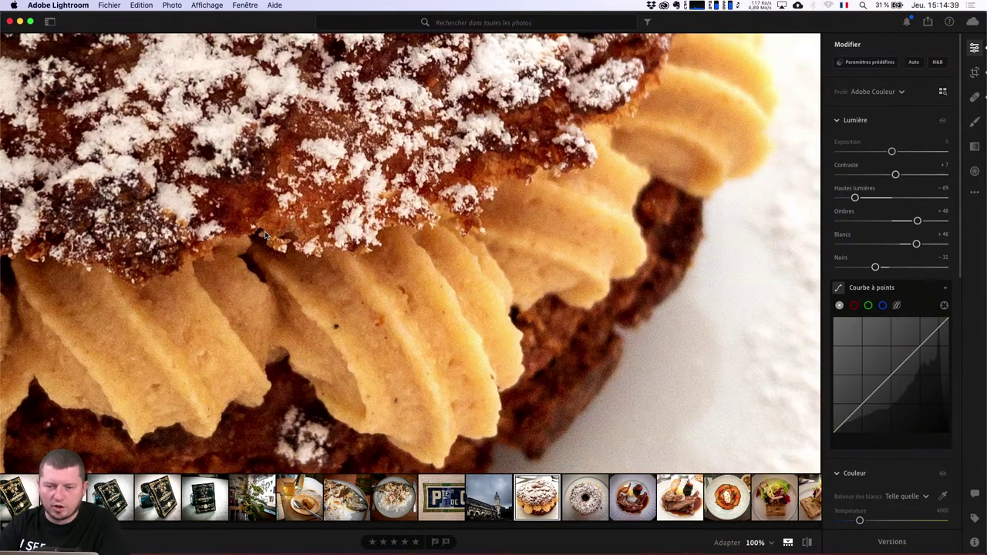
Step: Bring up the photo's context menu with Exporter, Dupliquer and Améliorer
{"action": "right_click", "coordinate": [314, 197]}
{"action": "left_click", "coordinate": [347, 297]}
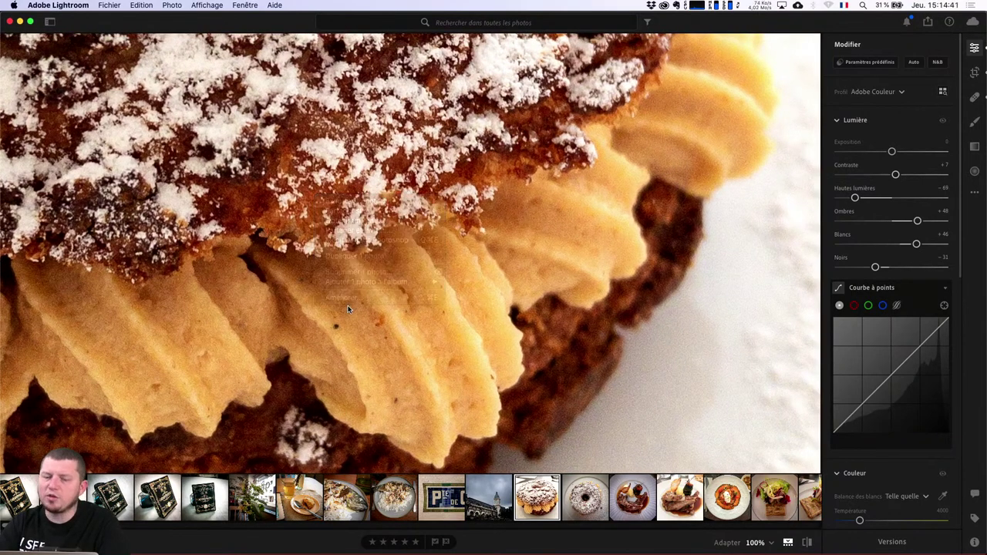
{"action": "right_click", "coordinate": [349, 299]}
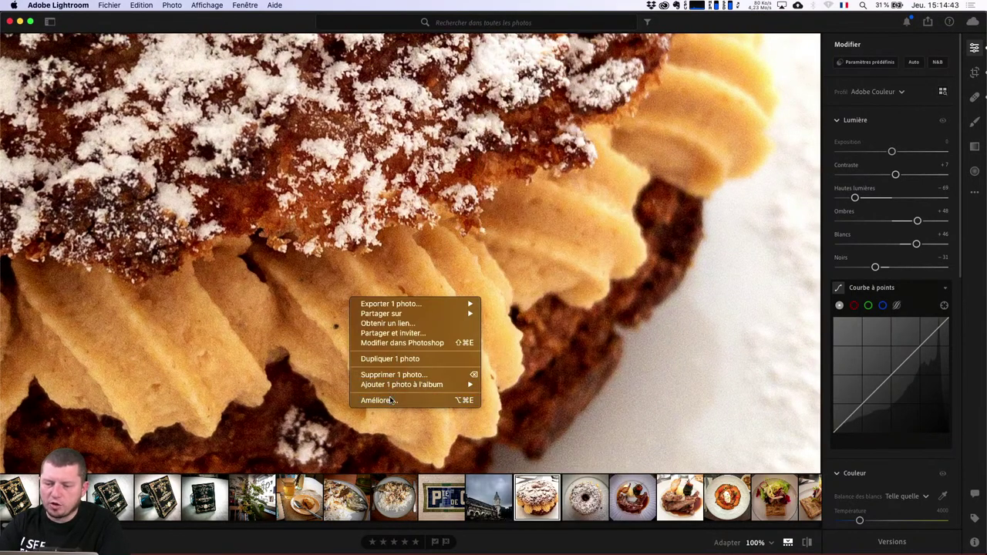
Step: Open Améliorer for the pastry photo and turn on Super-résolution
{"action": "left_click", "coordinate": [390, 399]}
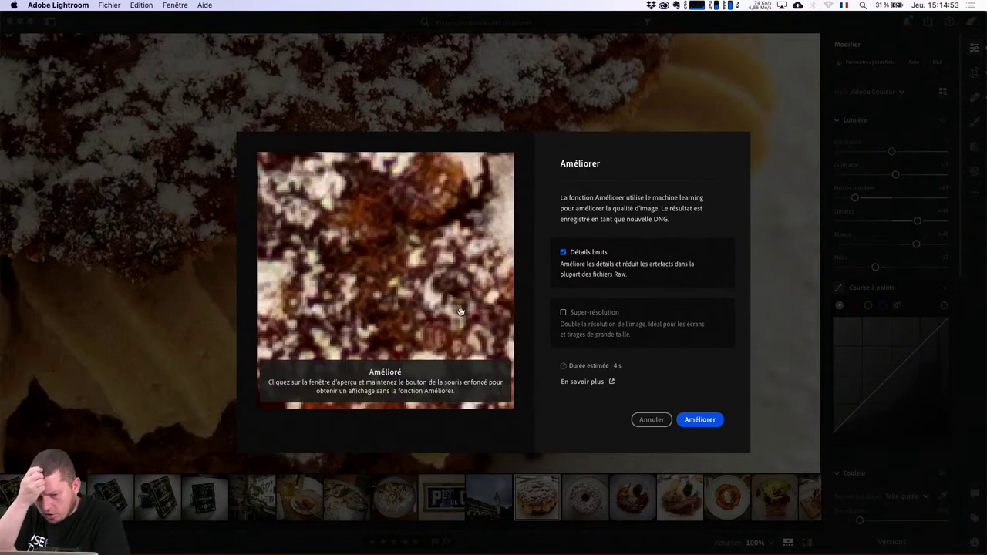
{"action": "left_click", "coordinate": [410, 305]}
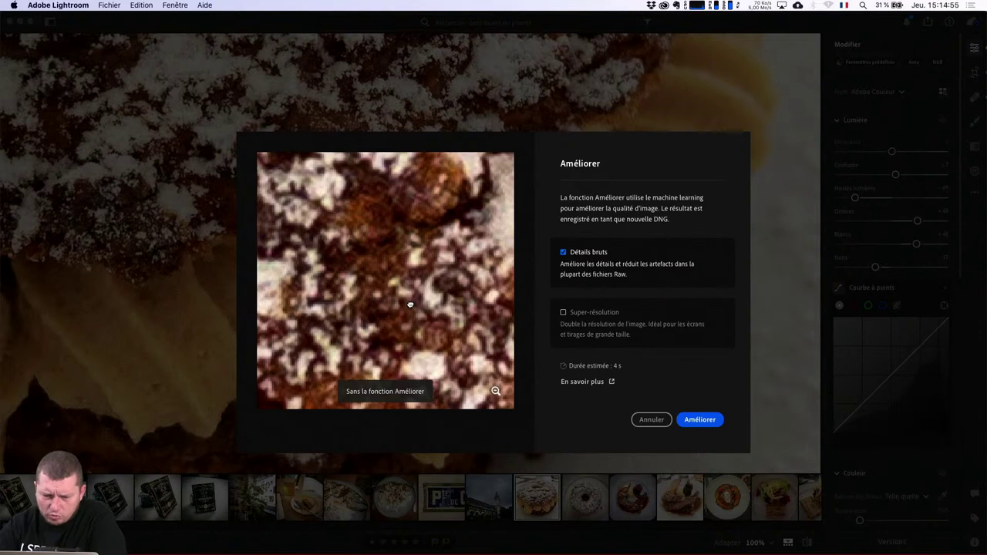
{"action": "left_click", "coordinate": [411, 305]}
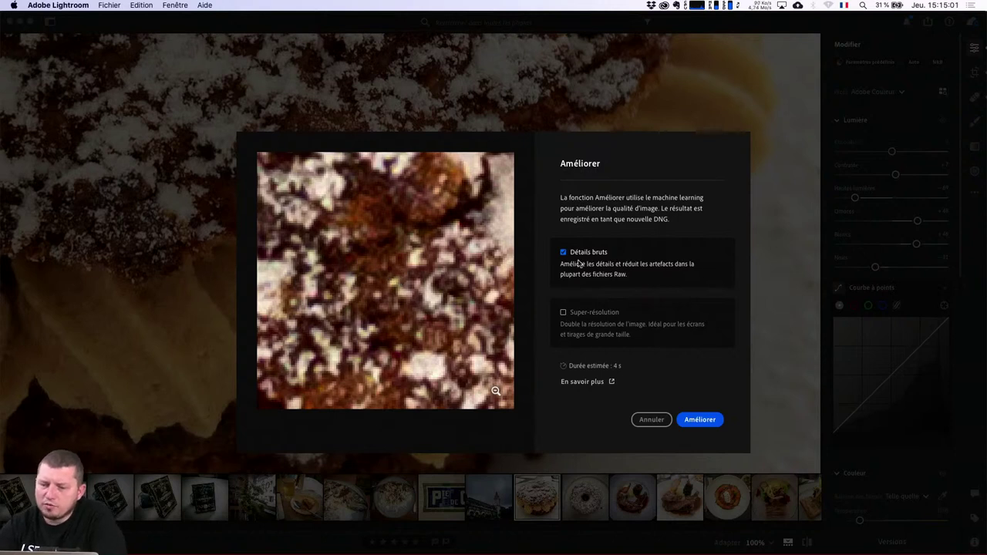
{"action": "left_click", "coordinate": [564, 313]}
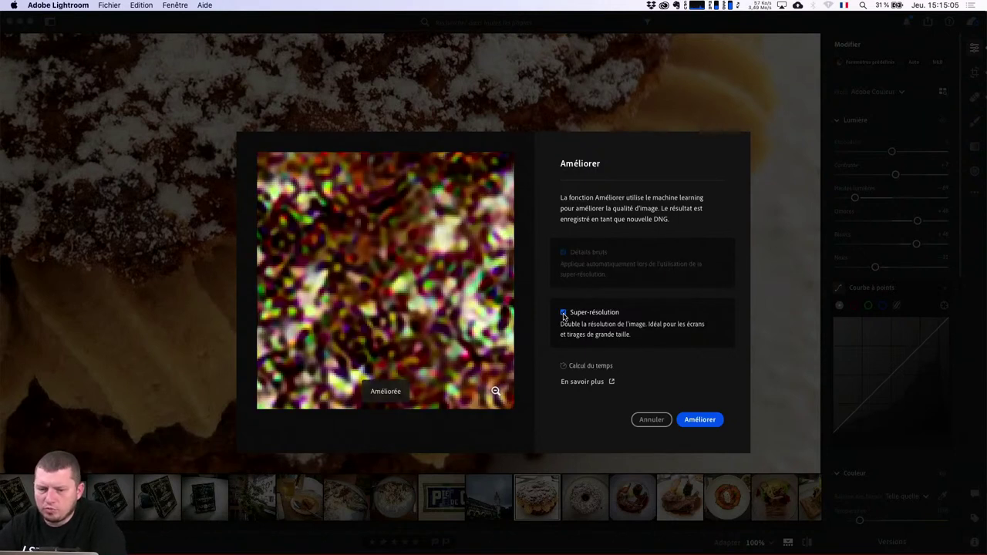
Step: Pan and zoom the enhancement preview, comparing original and enhanced versions
{"action": "mouse_move", "coordinate": [461, 204]}
{"action": "left_mouse_down"}
{"action": "mouse_move", "coordinate": [404, 220]}
{"action": "mouse_move", "coordinate": [487, 315]}
{"action": "mouse_move", "coordinate": [504, 400]}
{"action": "mouse_move", "coordinate": [434, 273]}
{"action": "mouse_move", "coordinate": [457, 240]}
{"action": "mouse_move", "coordinate": [442, 331]}
{"action": "mouse_move", "coordinate": [446, 278]}
{"action": "mouse_move", "coordinate": [432, 283]}
{"action": "left_mouse_up"}
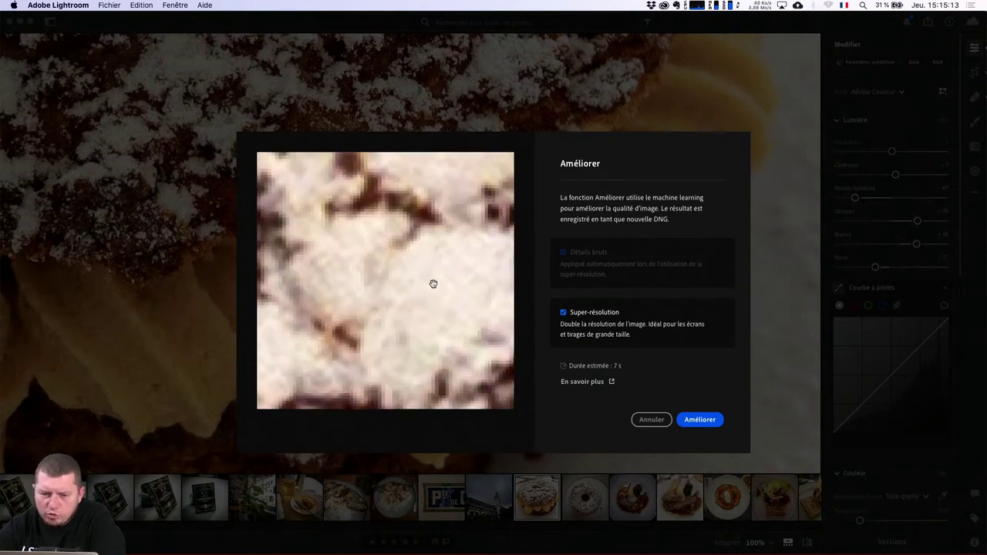
{"action": "left_click_drag", "start_coordinate": [494, 390], "coordinate": [495, 392]}
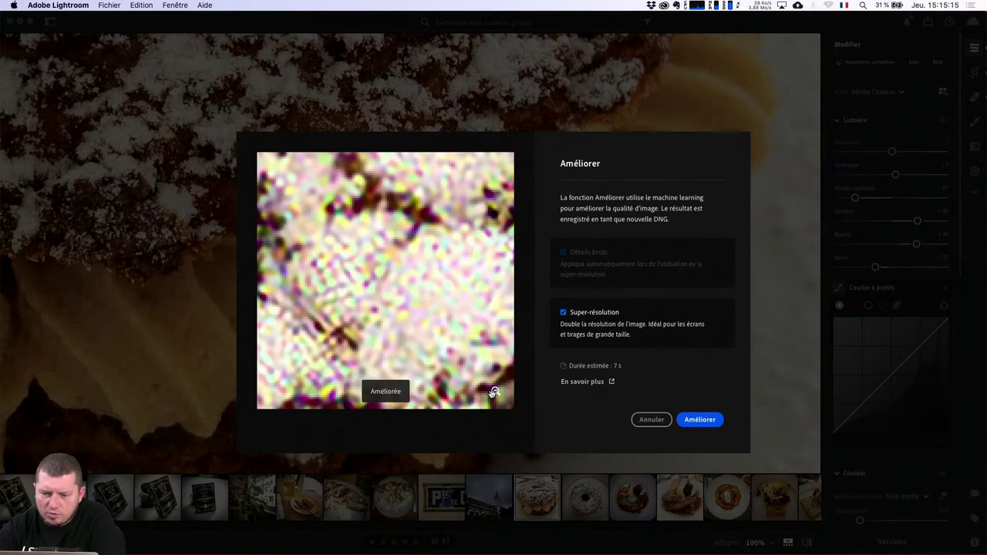
{"action": "left_click", "coordinate": [493, 392]}
{"action": "left_click", "coordinate": [457, 365]}
{"action": "left_click_drag", "start_coordinate": [457, 365], "coordinate": [436, 307]}
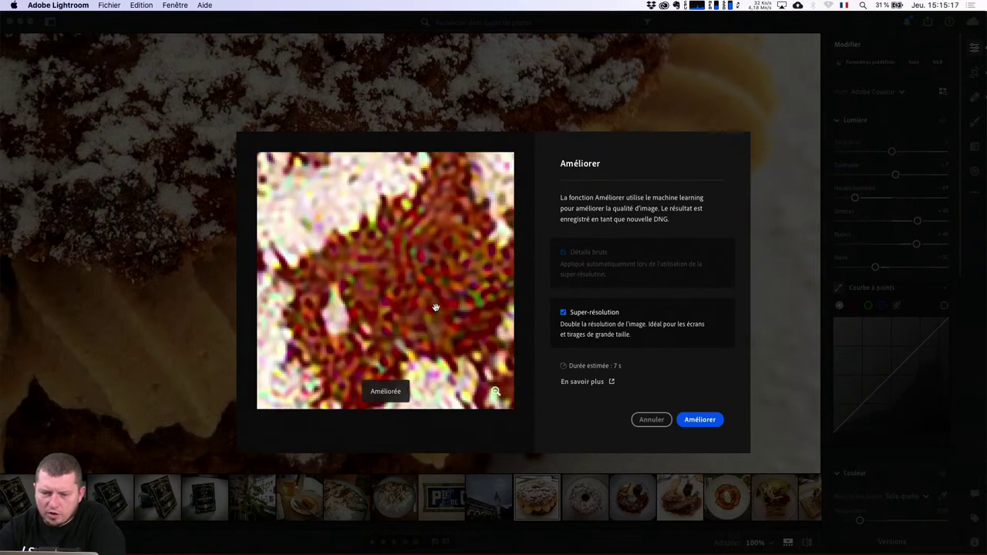
{"action": "left_click", "coordinate": [432, 304]}
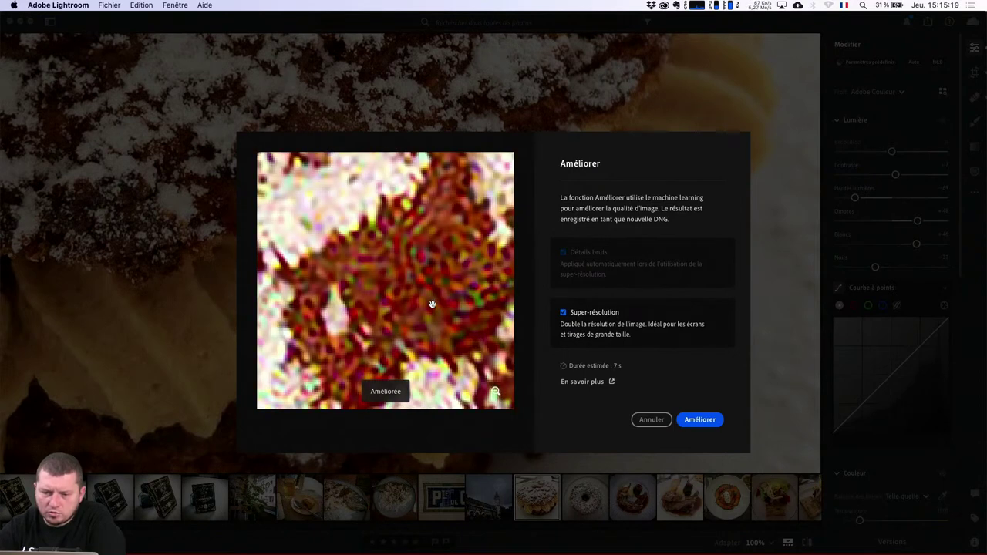
{"action": "left_click", "coordinate": [432, 305]}
{"action": "left_click", "coordinate": [432, 305]}
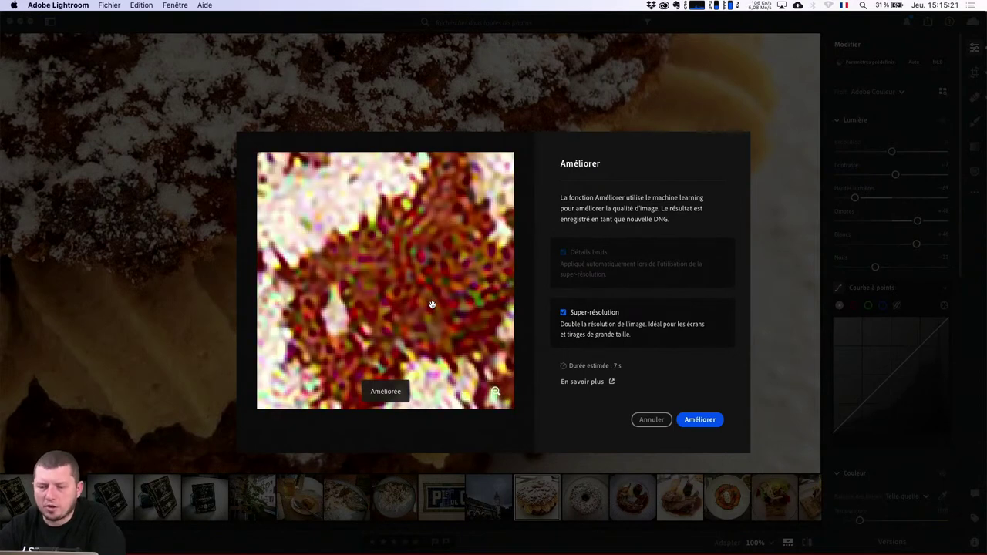
Step: Turn Détails bruts off while keeping Super-résolution on, estimated at 7 s
{"action": "left_click", "coordinate": [572, 313]}
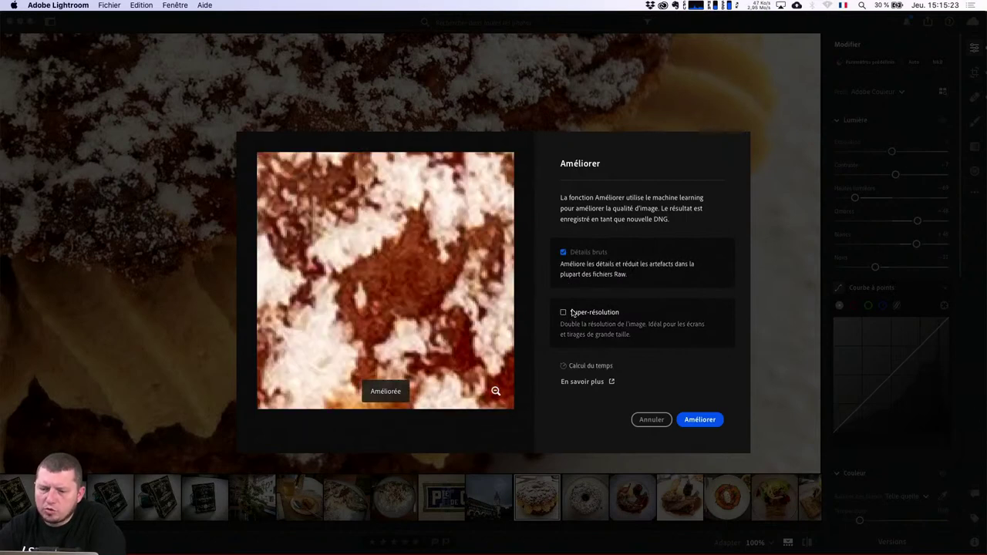
{"action": "left_click", "coordinate": [565, 253]}
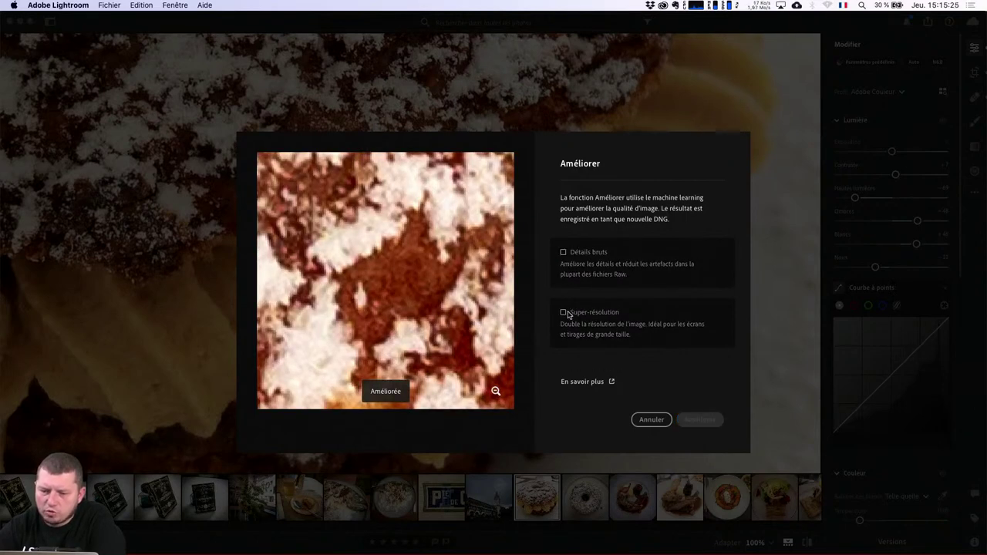
{"action": "left_click", "coordinate": [568, 314]}
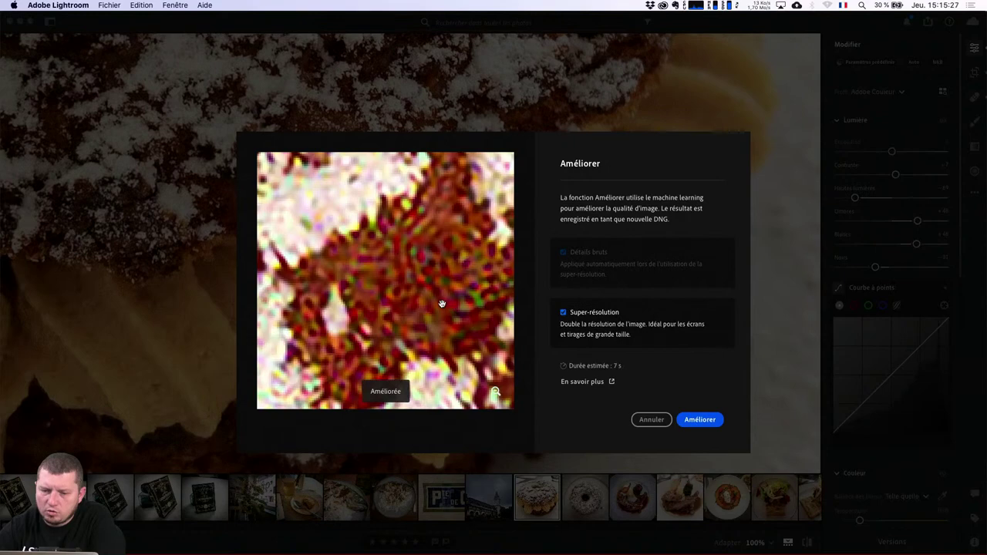
{"action": "left_click", "coordinate": [429, 290]}
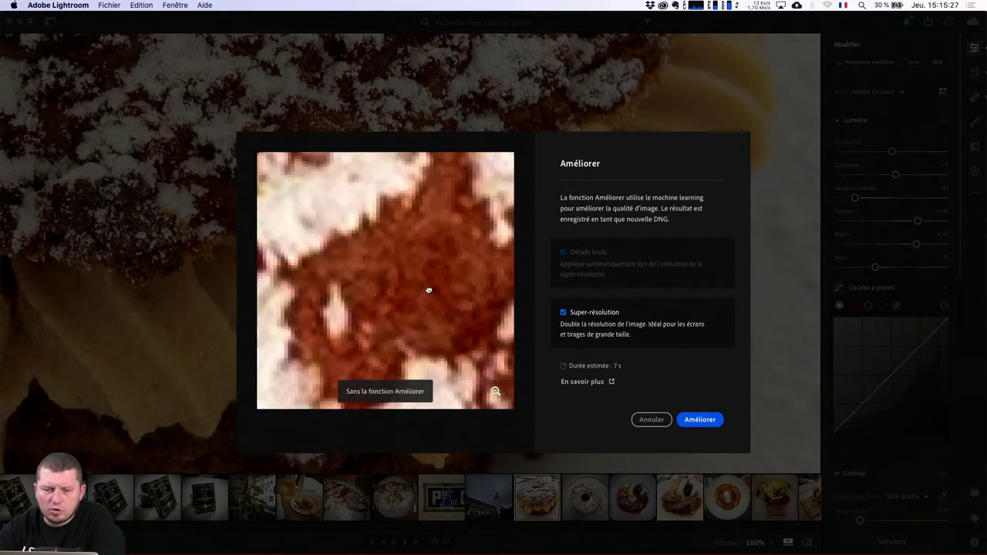
Step: Run Améliorer, then select APC_1768-Enhanced.dng (5222 x 5222) and view it at 100%
{"action": "left_click", "coordinate": [699, 421]}
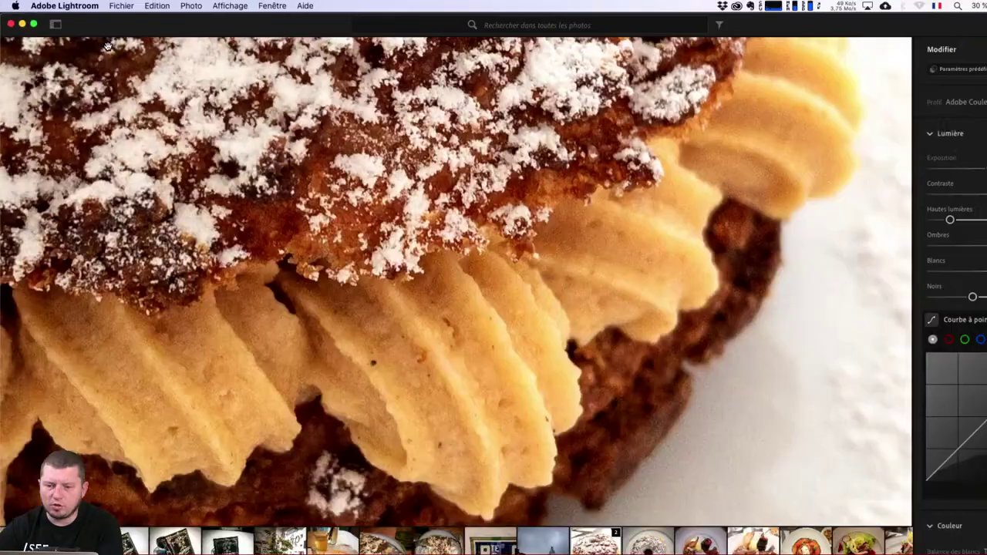
{"action": "left_click", "coordinate": [393, 219]}
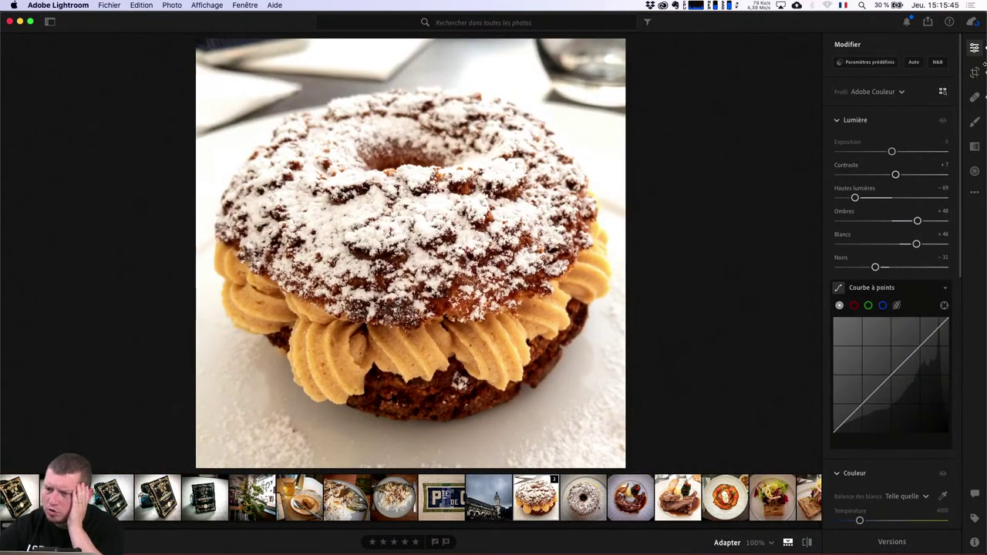
{"action": "left_click", "coordinate": [975, 543]}
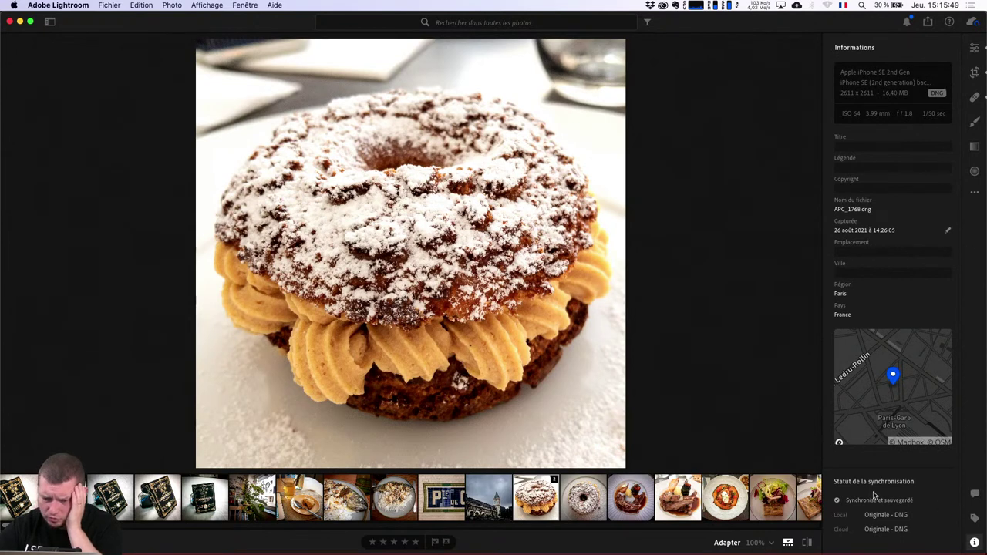
{"action": "left_click", "coordinate": [543, 487]}
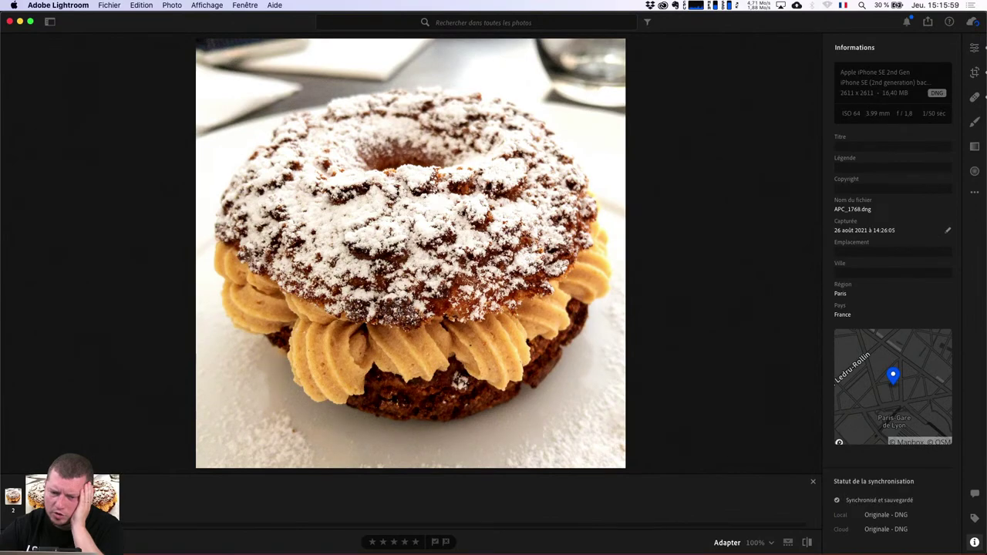
{"action": "left_click", "coordinate": [415, 234]}
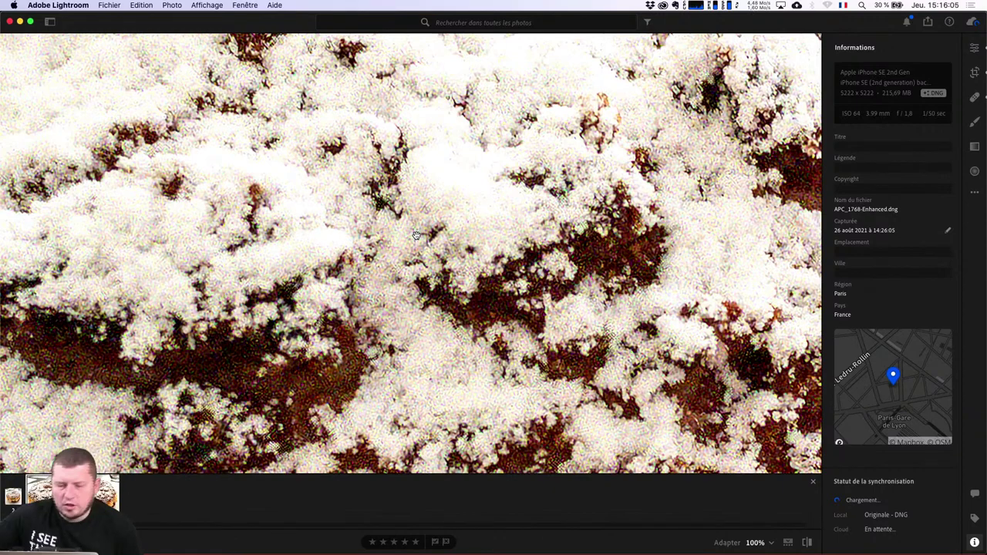
{"action": "left_click_drag", "start_coordinate": [554, 268], "coordinate": [437, 34]}
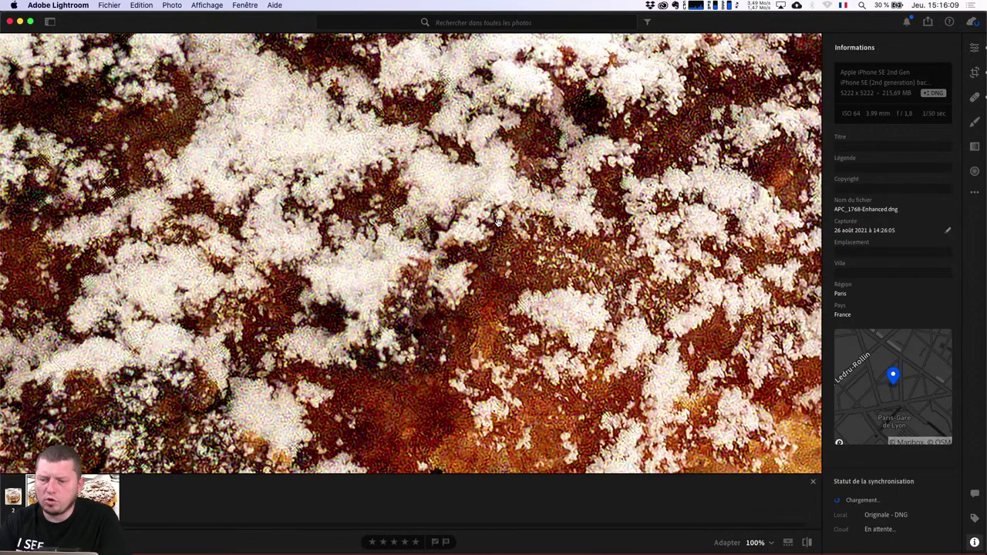
{"action": "left_click_drag", "start_coordinate": [498, 221], "coordinate": [630, 184]}
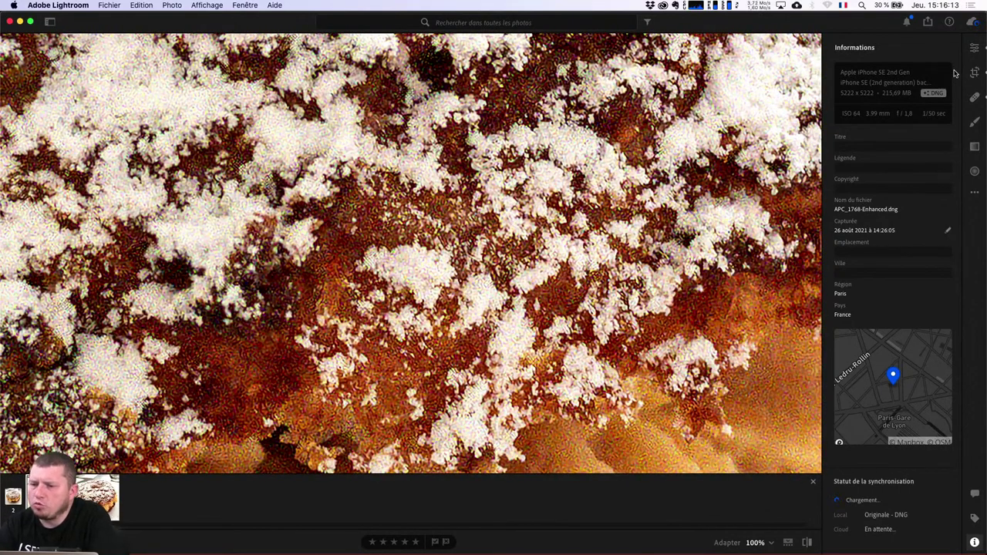
{"action": "scroll", "coordinate": [454, 345], "scroll_direction": "down", "scroll_amount": 5}
{"action": "scroll", "coordinate": [447, 355], "scroll_direction": "down", "scroll_amount": 2}
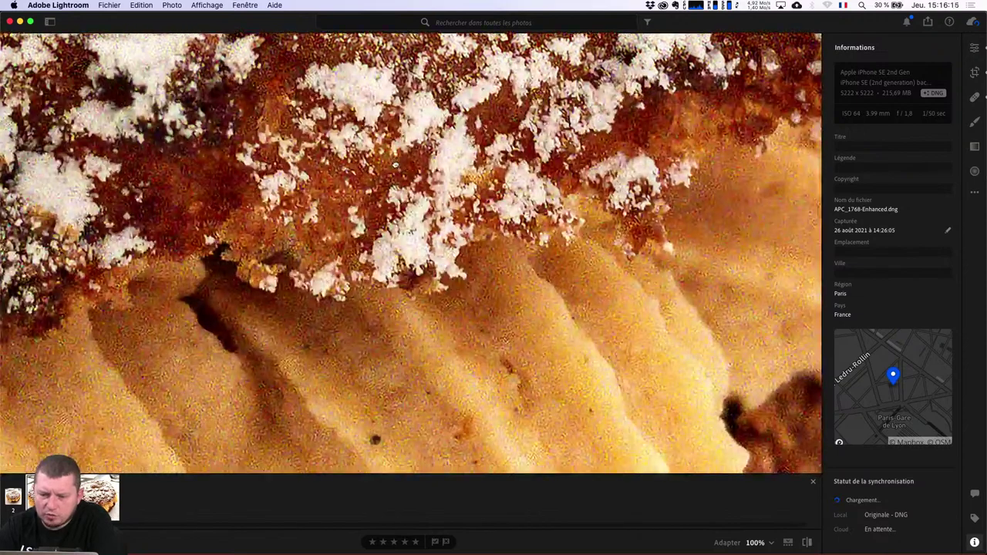
{"action": "scroll", "coordinate": [439, 365], "scroll_direction": "down", "scroll_amount": 2}
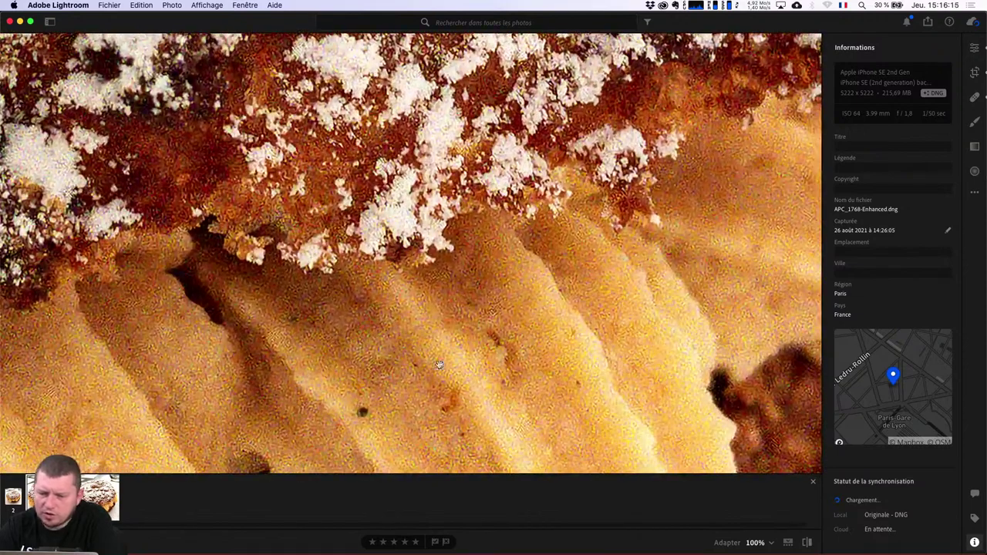
Step: Open the Edit panel and collapse the Lumière and Couleur sections
{"action": "left_click", "coordinate": [975, 49]}
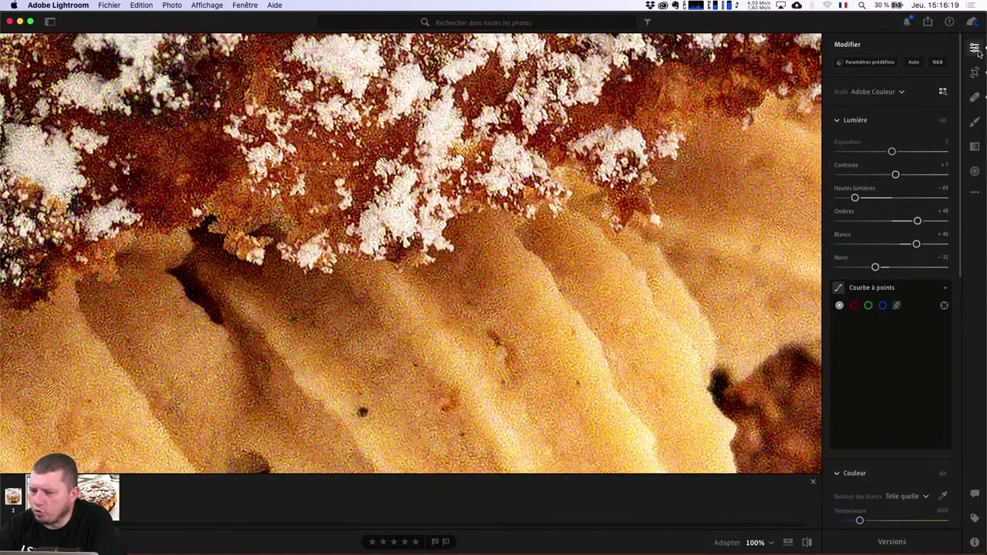
{"action": "left_click", "coordinate": [836, 121]}
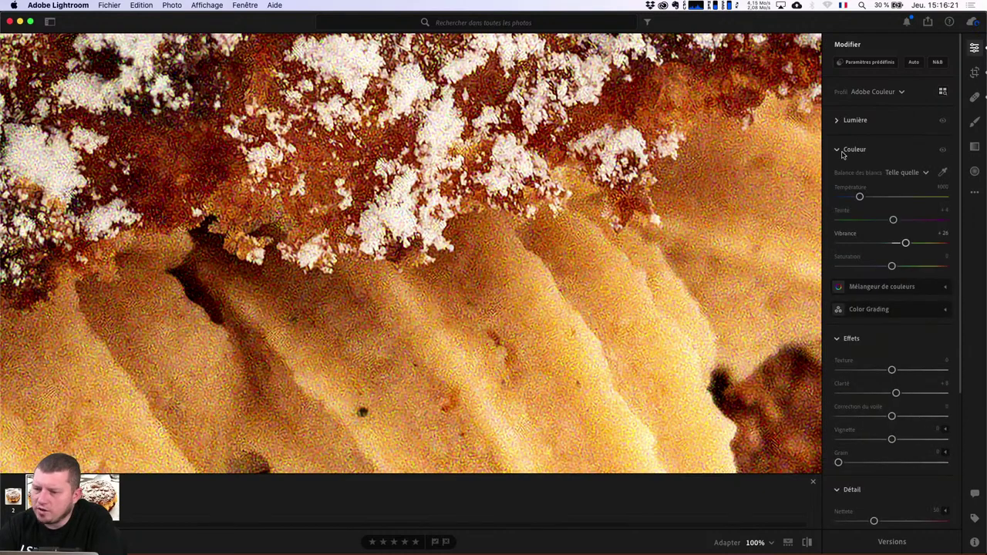
{"action": "left_click", "coordinate": [838, 150]}
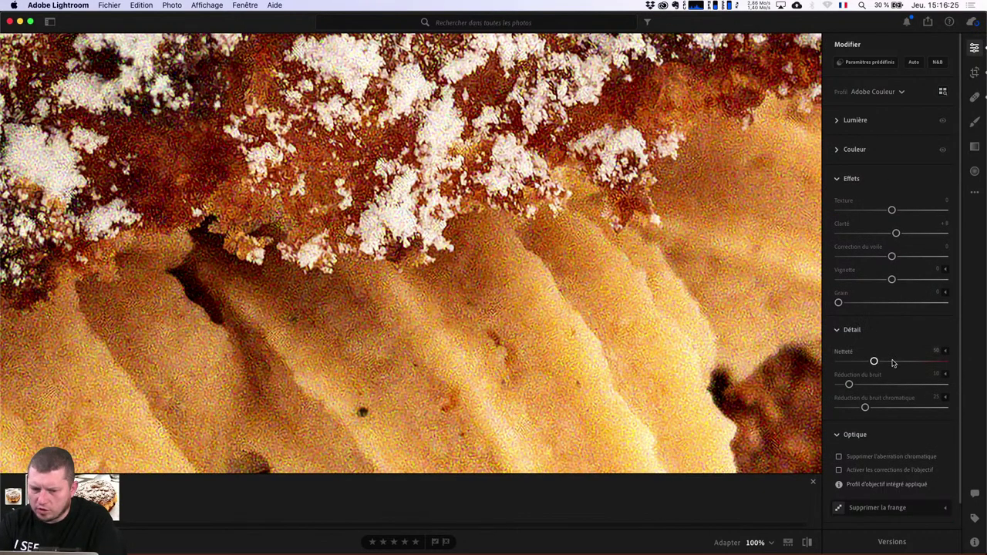
{"action": "scroll", "coordinate": [918, 429], "scroll_direction": "down", "scroll_amount": 2}
{"action": "scroll", "coordinate": [918, 429], "scroll_direction": "down", "scroll_amount": 2}
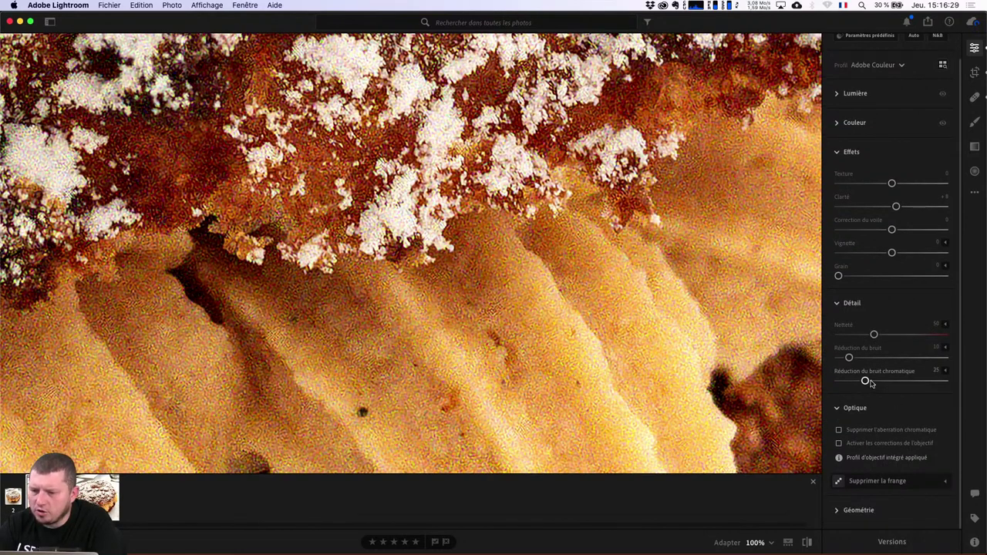
Step: Raise Réduction du bruit chromatique to 86 and fit the photo to the window
{"action": "left_click_drag", "start_coordinate": [865, 380], "coordinate": [891, 381]}
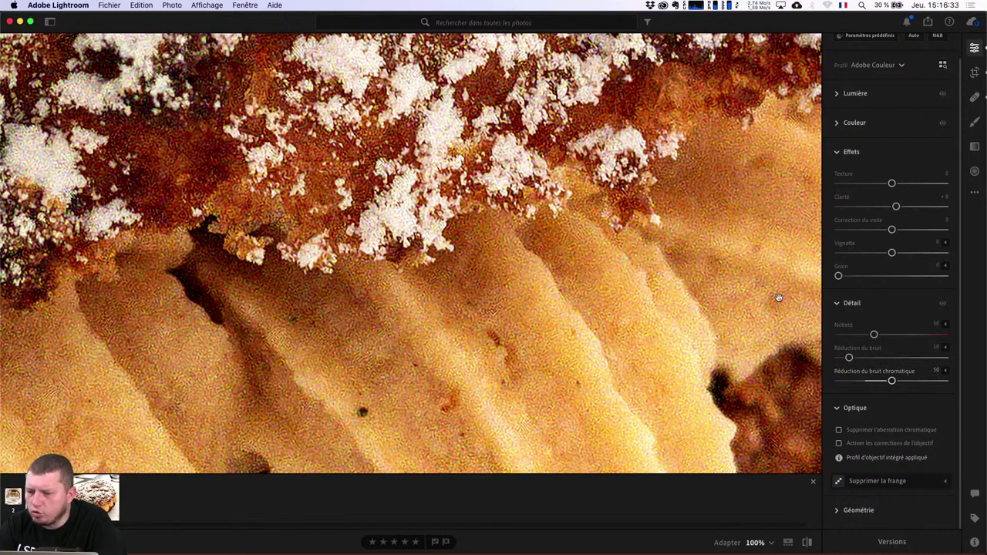
{"action": "left_click_drag", "start_coordinate": [893, 381], "coordinate": [900, 384]}
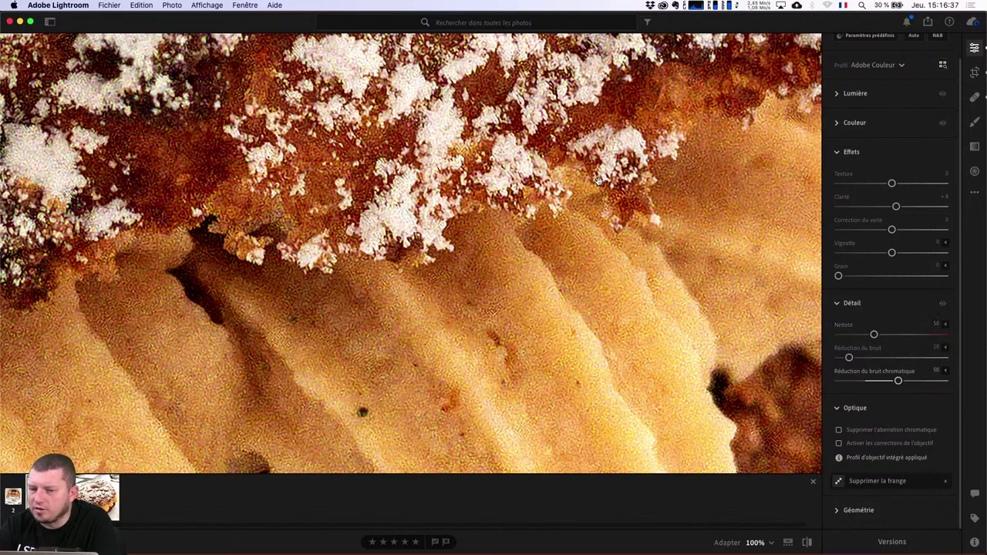
{"action": "scroll", "coordinate": [675, 213], "scroll_direction": "right", "scroll_amount": 2}
{"action": "scroll", "coordinate": [675, 214], "scroll_direction": "down", "scroll_amount": 1}
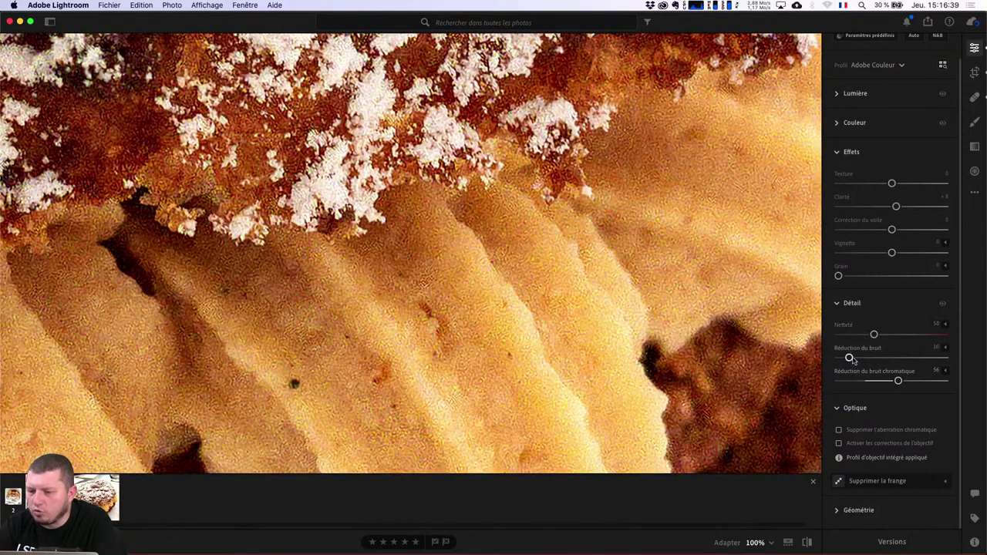
{"action": "left_click_drag", "start_coordinate": [899, 383], "coordinate": [929, 383]}
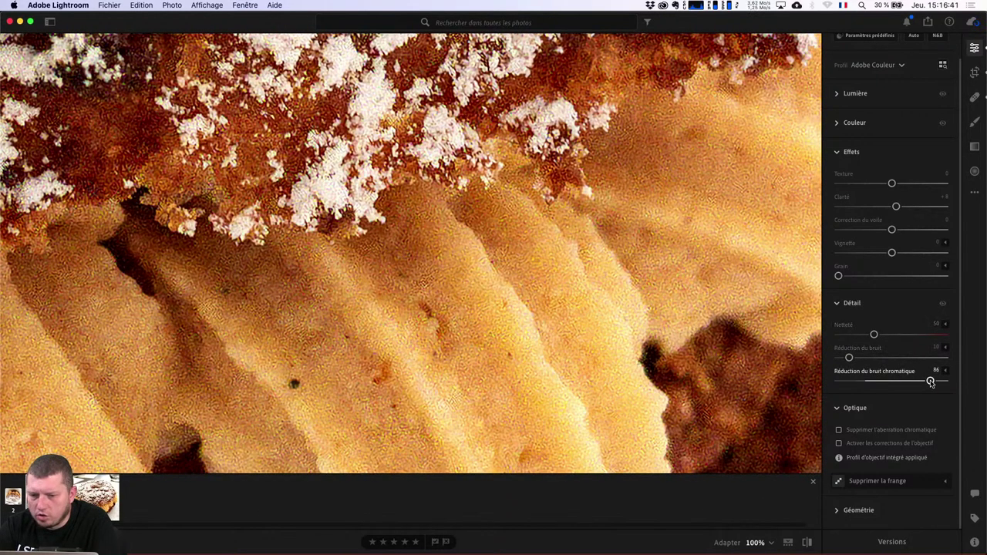
{"action": "scroll", "coordinate": [727, 286], "scroll_direction": "down", "scroll_amount": 2}
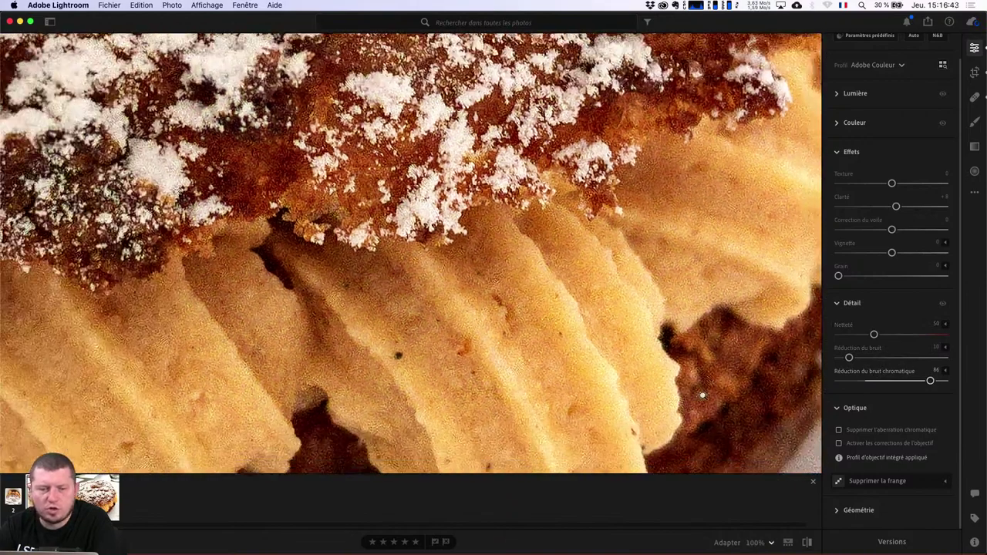
{"action": "scroll", "coordinate": [701, 392], "scroll_direction": "down", "scroll_amount": 2}
{"action": "scroll", "coordinate": [701, 408], "scroll_direction": "down", "scroll_amount": 2}
{"action": "left_click", "coordinate": [671, 463]}
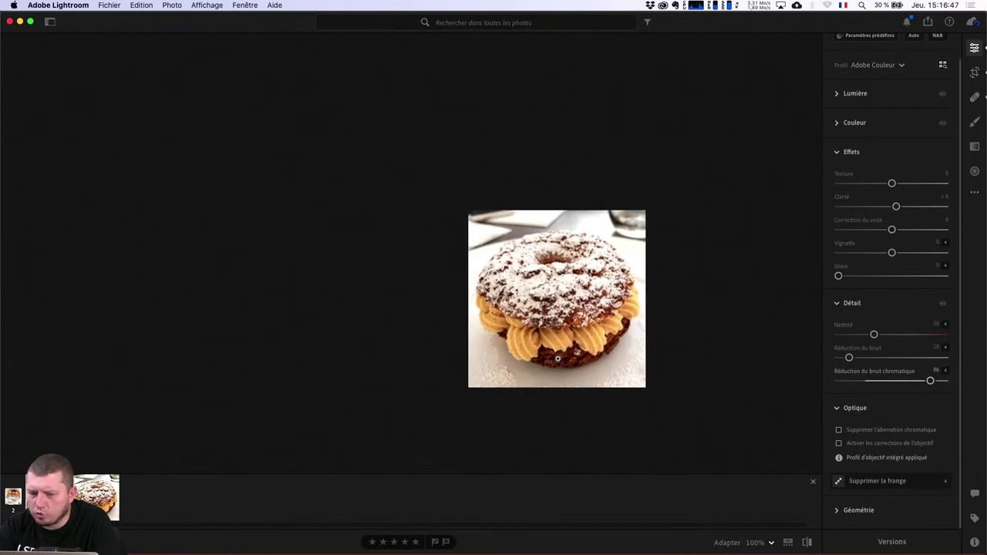
Step: Zoom to 100% on the cake photo, pan over the cream and base, and show the unedited original
{"action": "scroll", "coordinate": [589, 325], "scroll_direction": "right", "scroll_amount": 3}
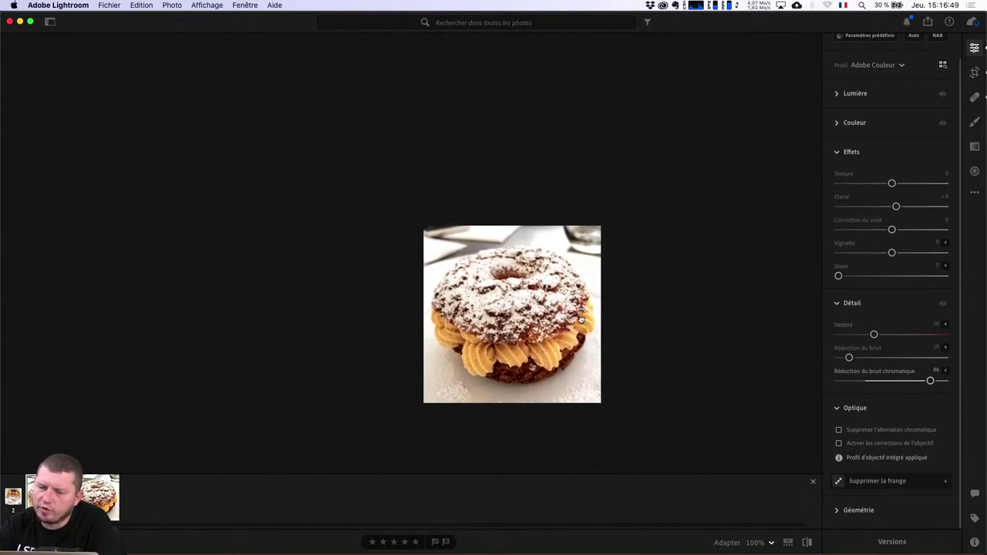
{"action": "scroll", "coordinate": [581, 319], "scroll_direction": "down", "scroll_amount": 2}
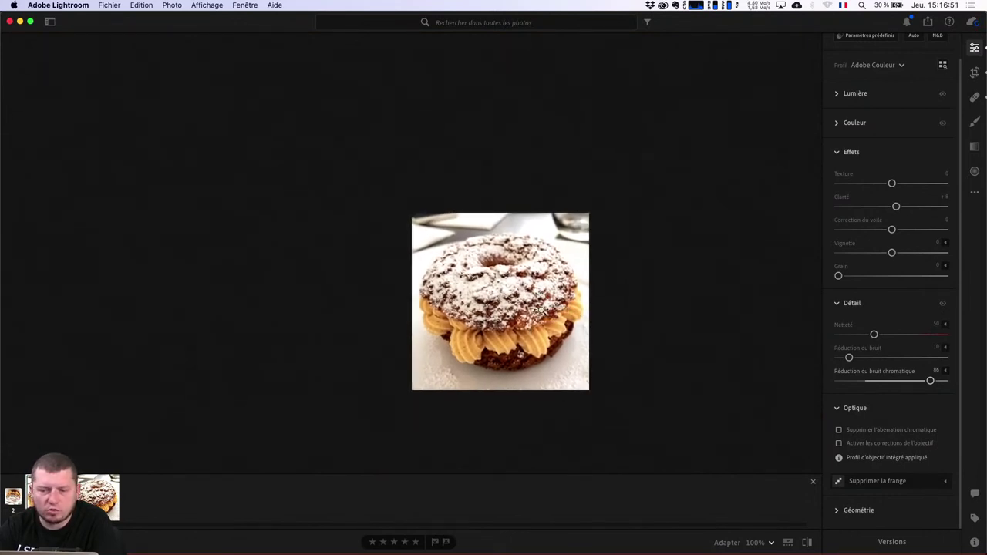
{"action": "left_click", "coordinate": [540, 310]}
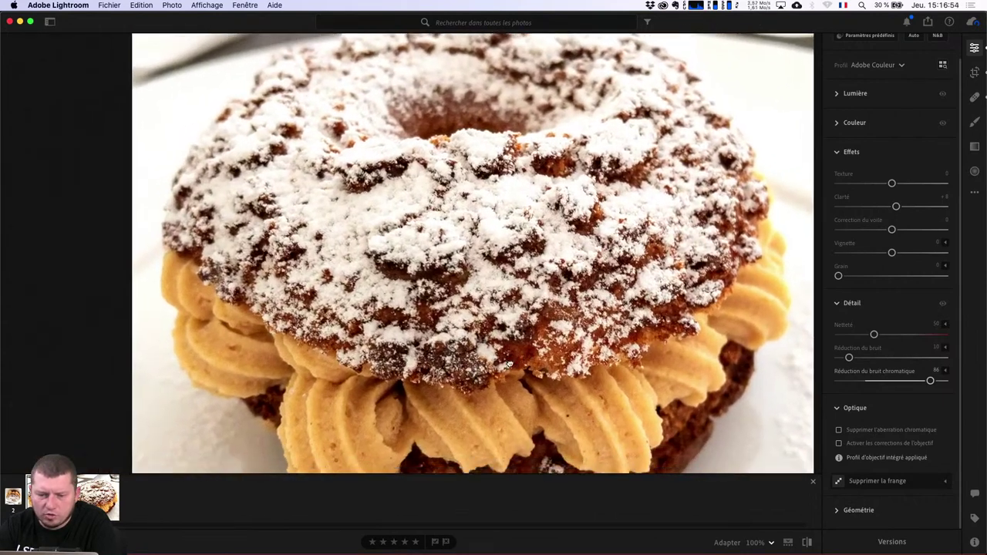
{"action": "left_click_drag", "start_coordinate": [381, 394], "coordinate": [465, 328]}
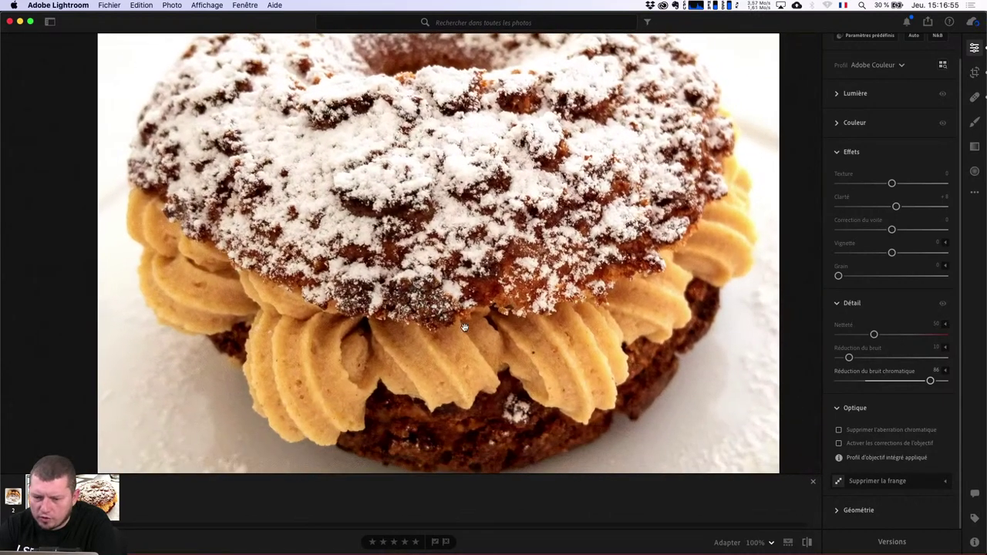
{"action": "left_click", "coordinate": [806, 543]}
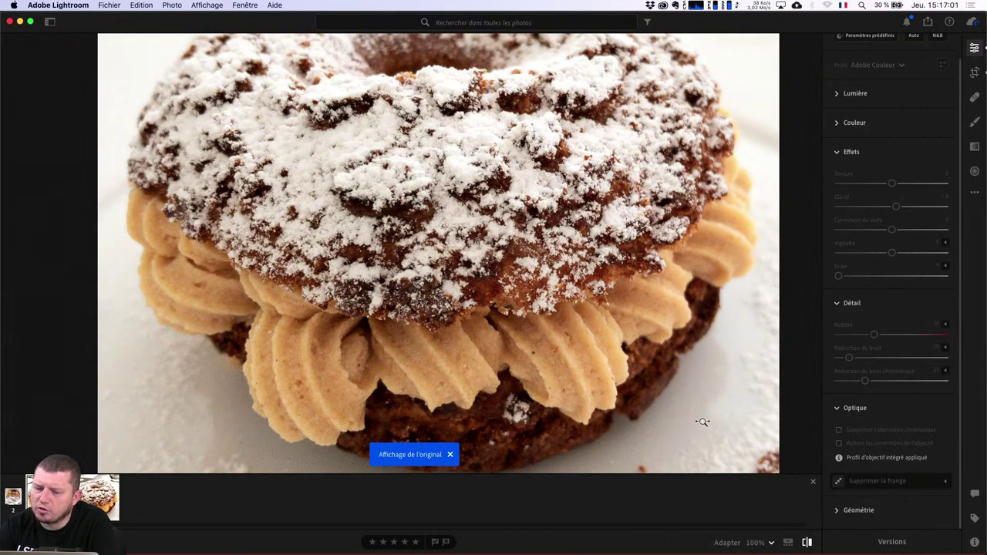
{"action": "left_click", "coordinate": [702, 422]}
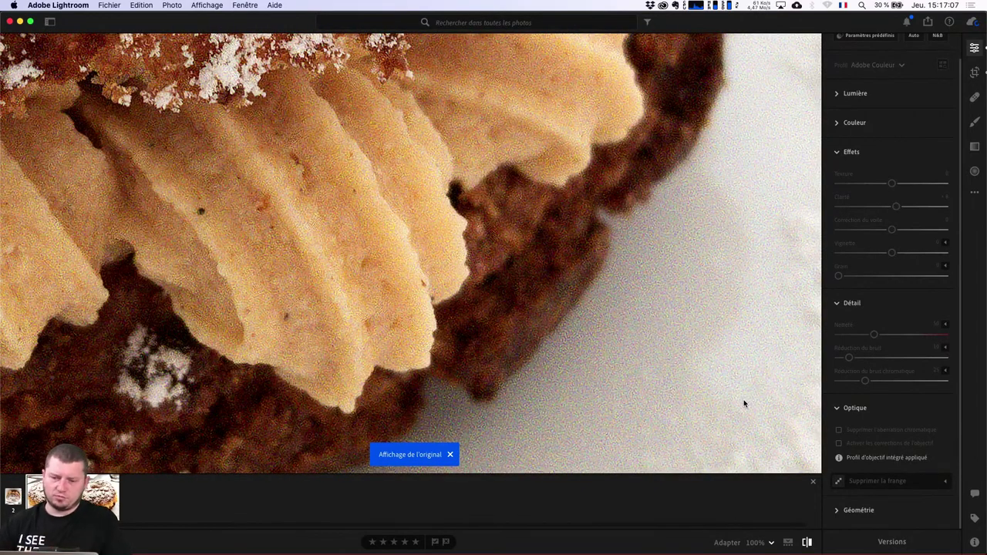
Step: Flip between the original and noise-reduced versions several times, then return to the Toutes les photos grid
{"action": "key", "text": "backslash"}
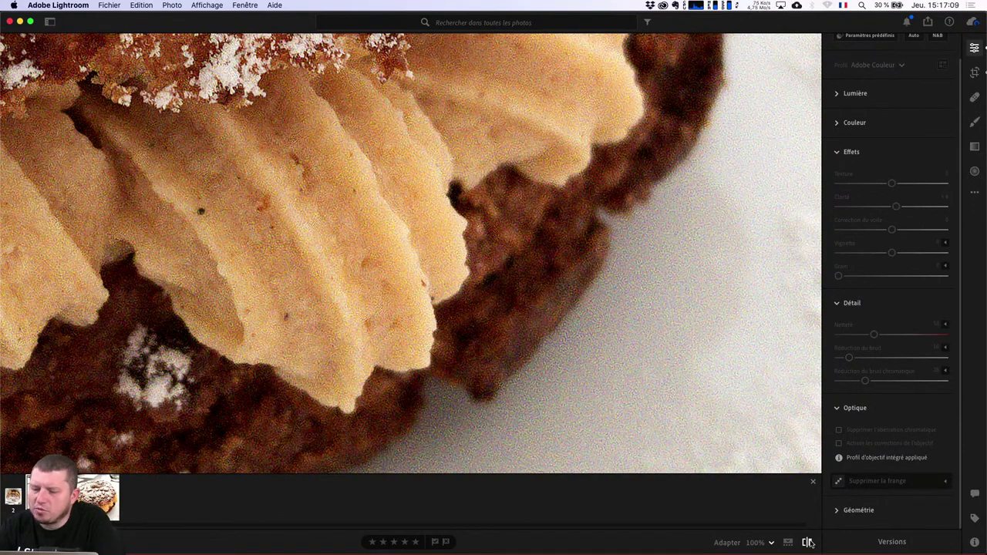
{"action": "left_click", "coordinate": [808, 543]}
{"action": "left_click", "coordinate": [807, 543]}
{"action": "left_click", "coordinate": [807, 543]}
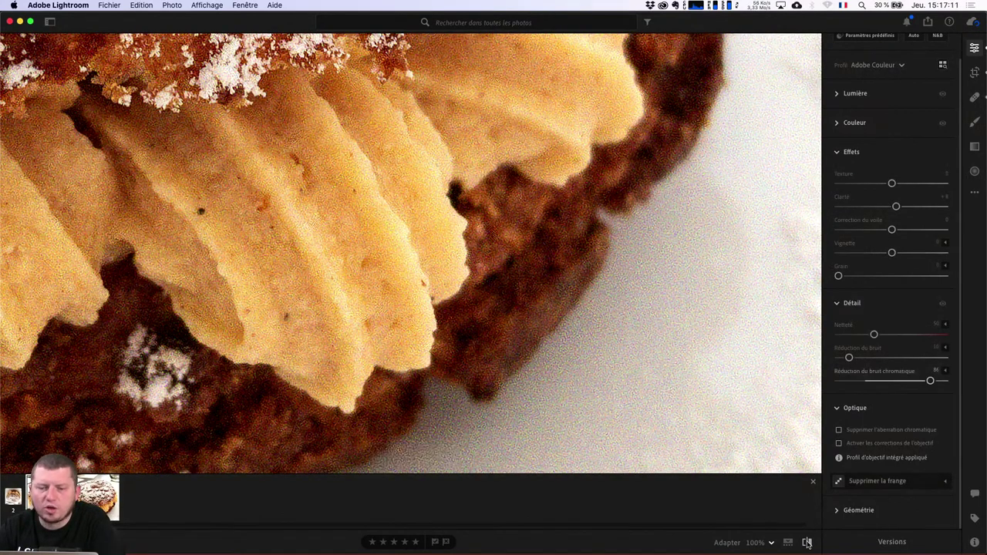
{"action": "left_click", "coordinate": [807, 543]}
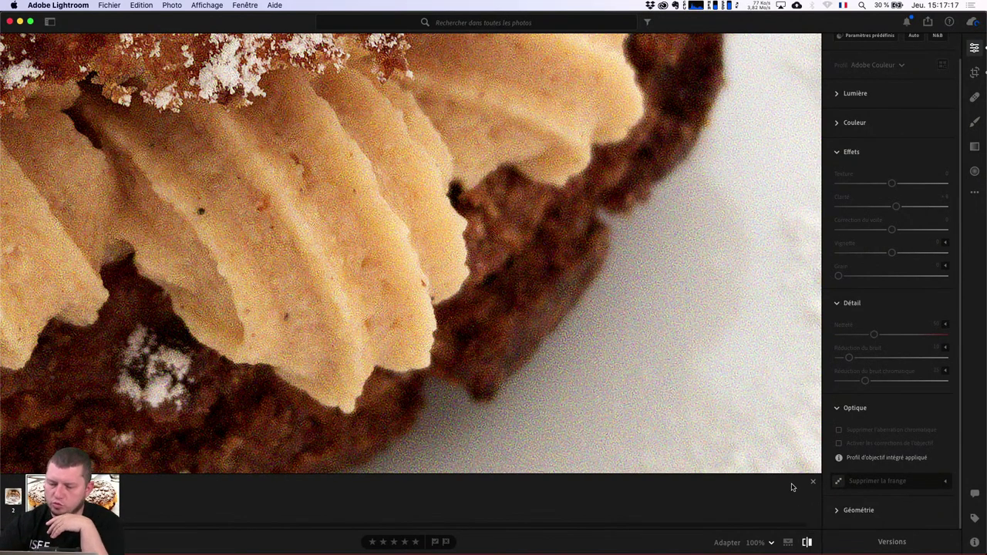
{"action": "mouse_move", "coordinate": [809, 552]}
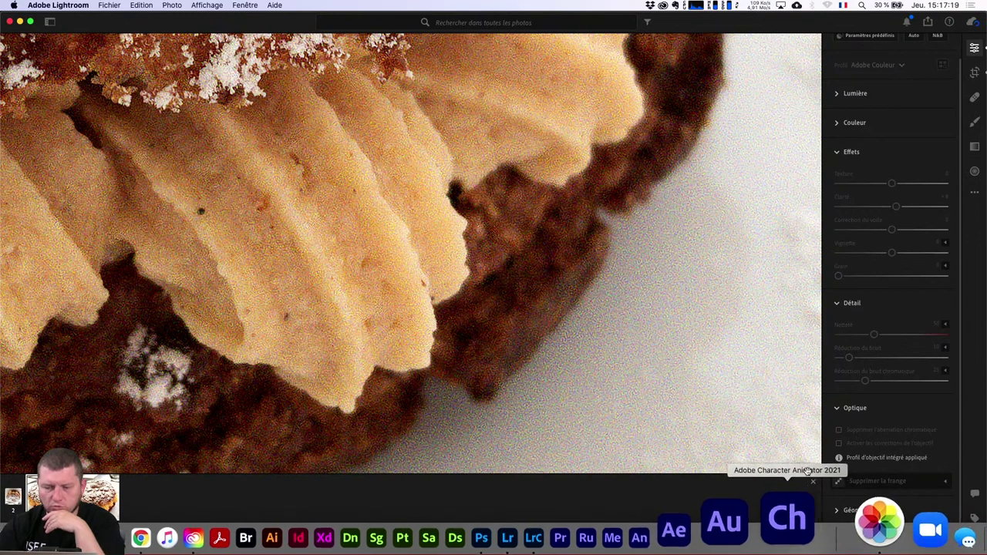
{"action": "key", "text": "\\"}
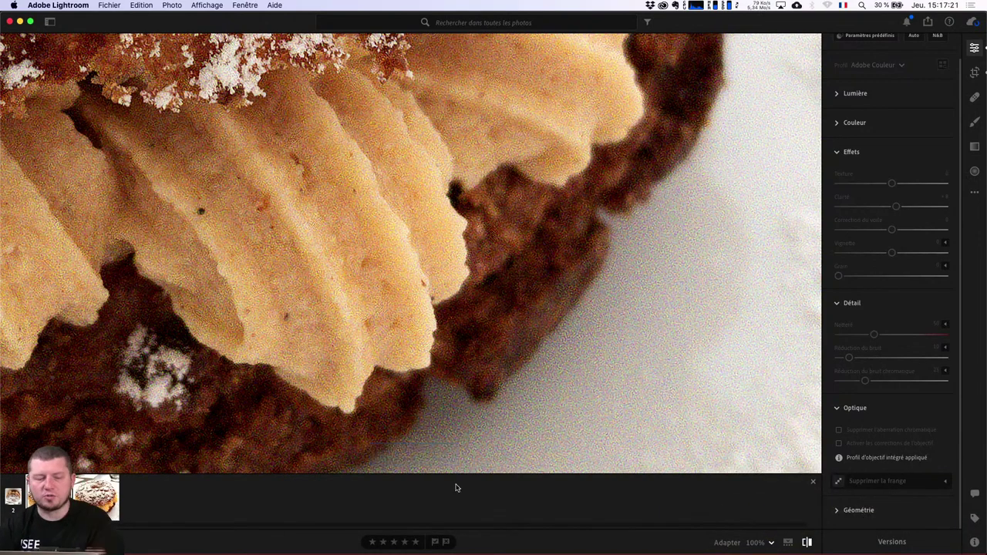
{"action": "key", "text": "\\"}
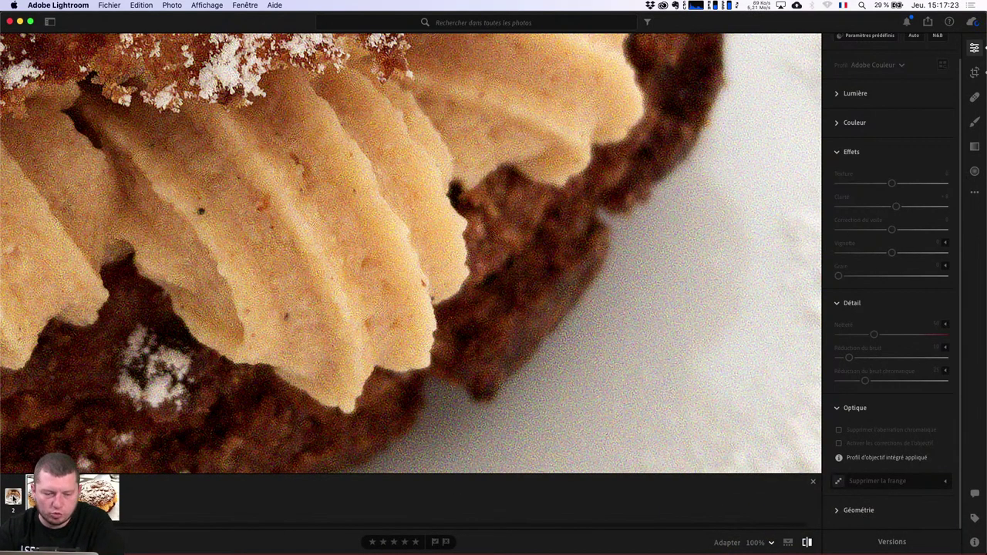
{"action": "key", "text": "\\"}
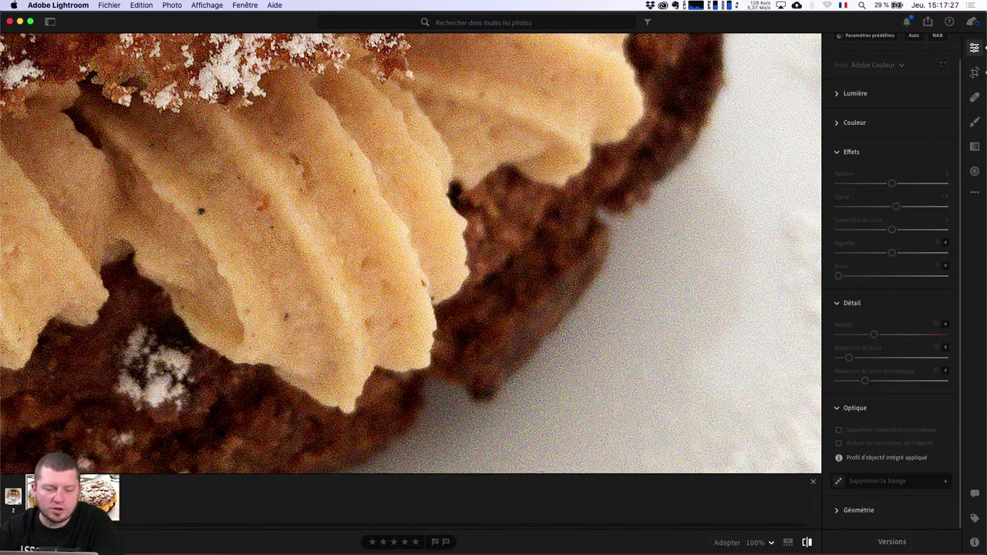
{"action": "key", "text": "g"}
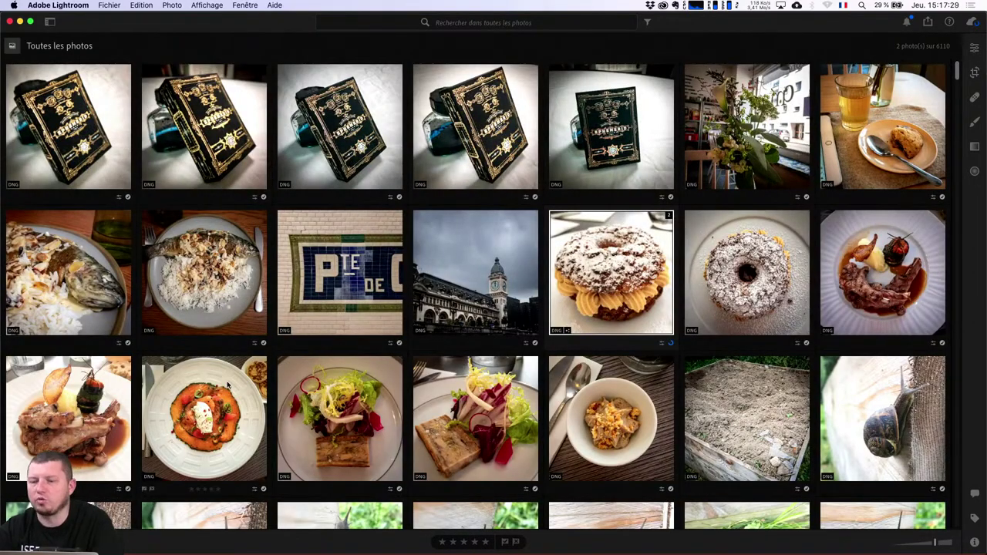
{"action": "mouse_move", "coordinate": [611, 273]}
{"action": "right_click", "coordinate": [641, 244]}
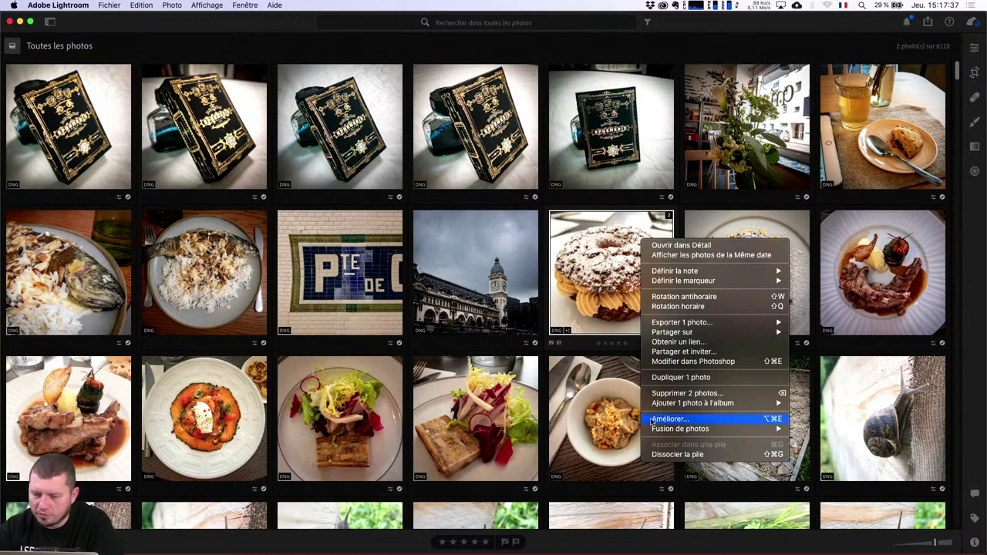
{"action": "left_click", "coordinate": [599, 433]}
{"action": "left_click", "coordinate": [635, 422]}
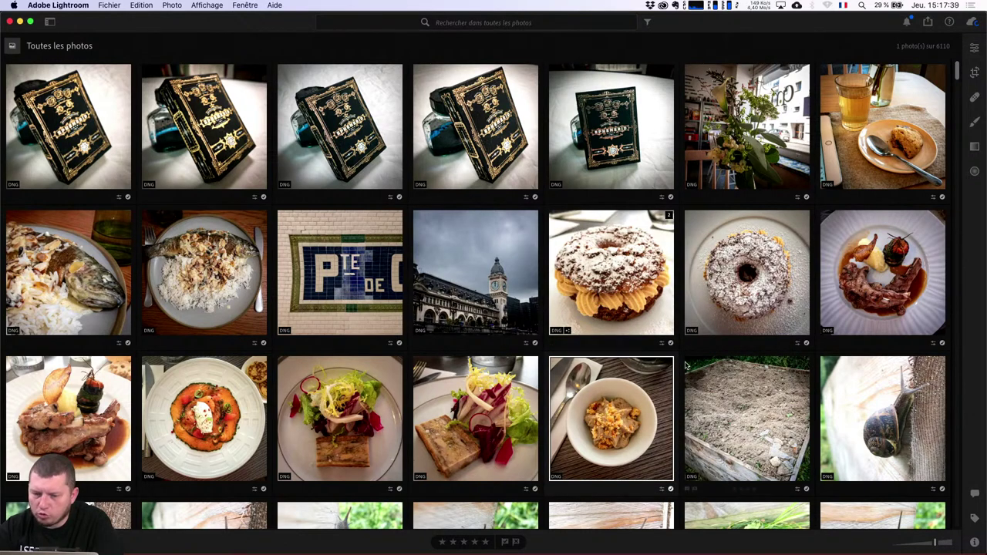
{"action": "scroll", "coordinate": [548, 402], "scroll_direction": "down", "scroll_amount": 4}
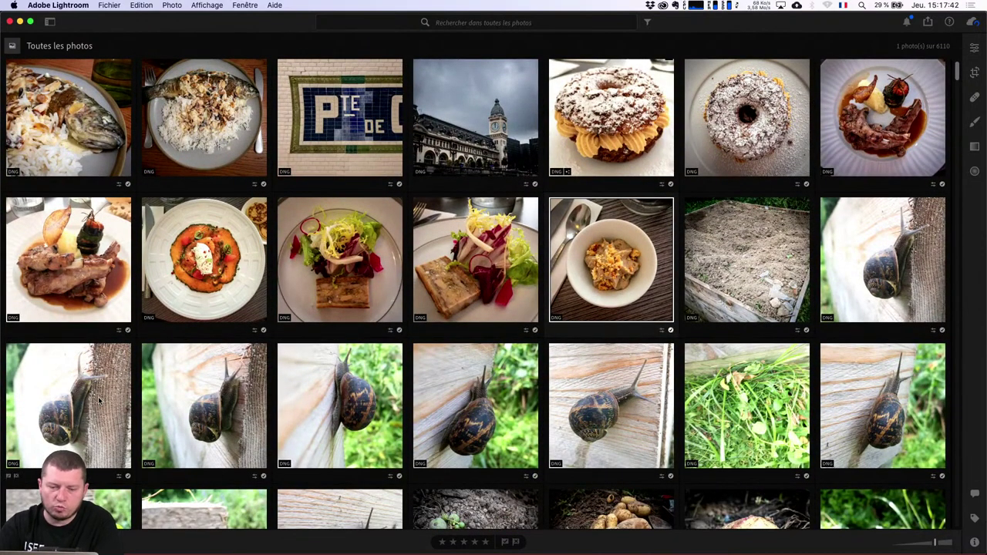
Step: Select three snail photos and group them with Associer dans une pile
{"action": "left_click", "coordinate": [101, 402]}
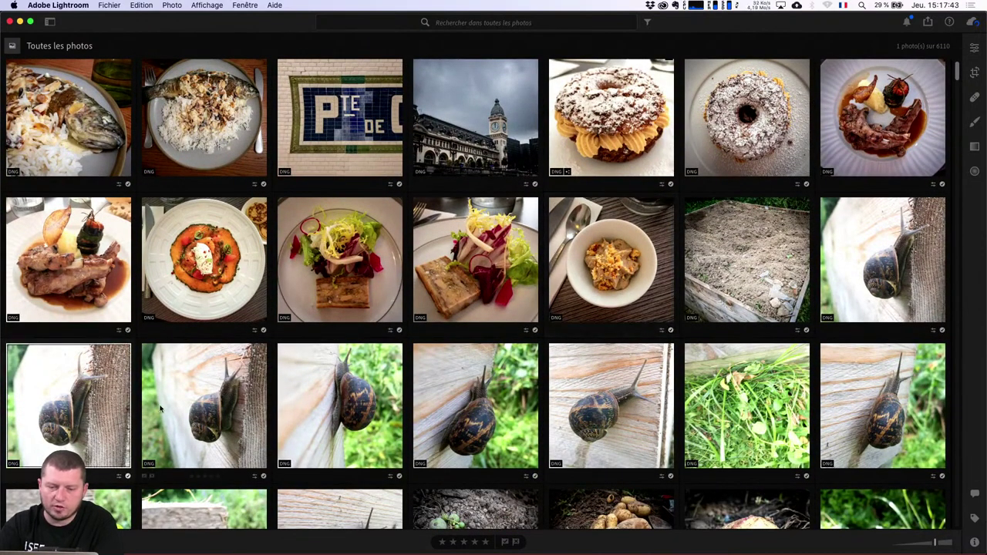
{"action": "key", "text": "shift+Left"}
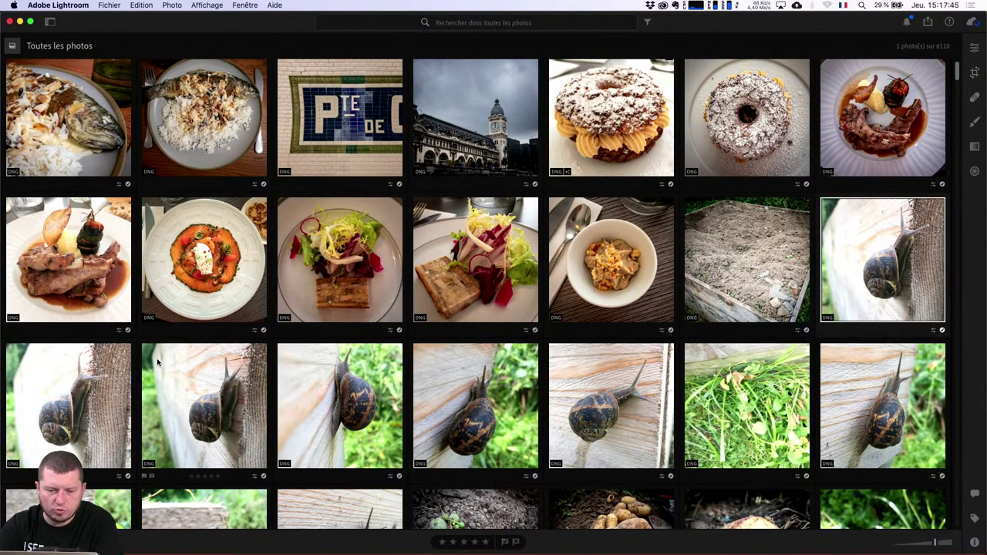
{"action": "left_click", "coordinate": [144, 394], "text": "super"}
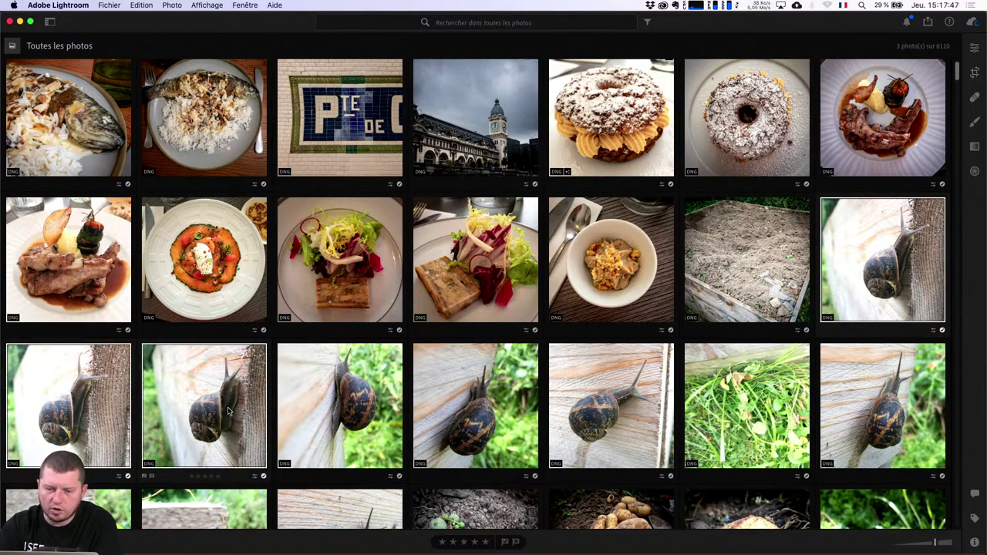
{"action": "right_click", "coordinate": [229, 411]}
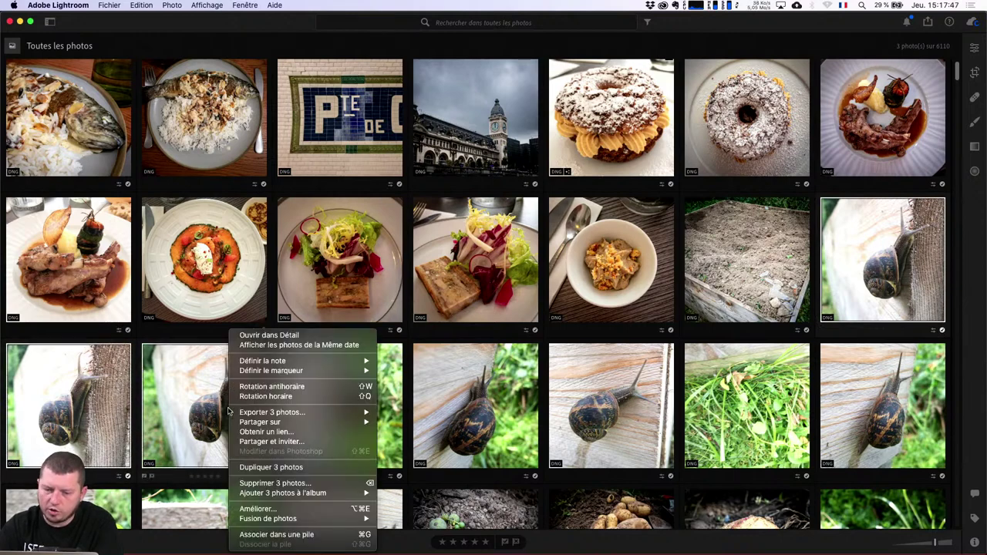
{"action": "left_click", "coordinate": [271, 535]}
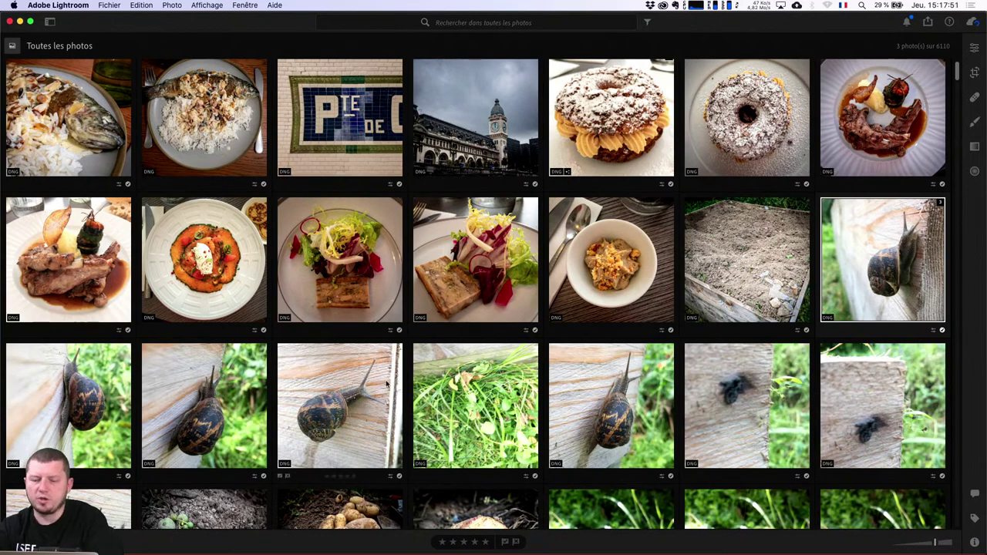
{"action": "mouse_move", "coordinate": [884, 260]}
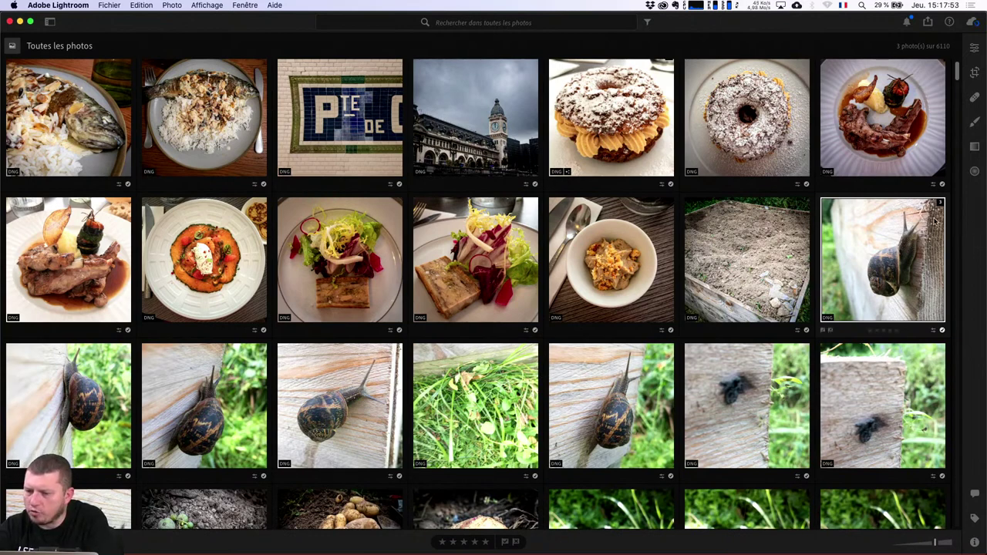
Step: Open the snail stack, expand it, view each of its three photos, then return to the grid
{"action": "double_click", "coordinate": [935, 221]}
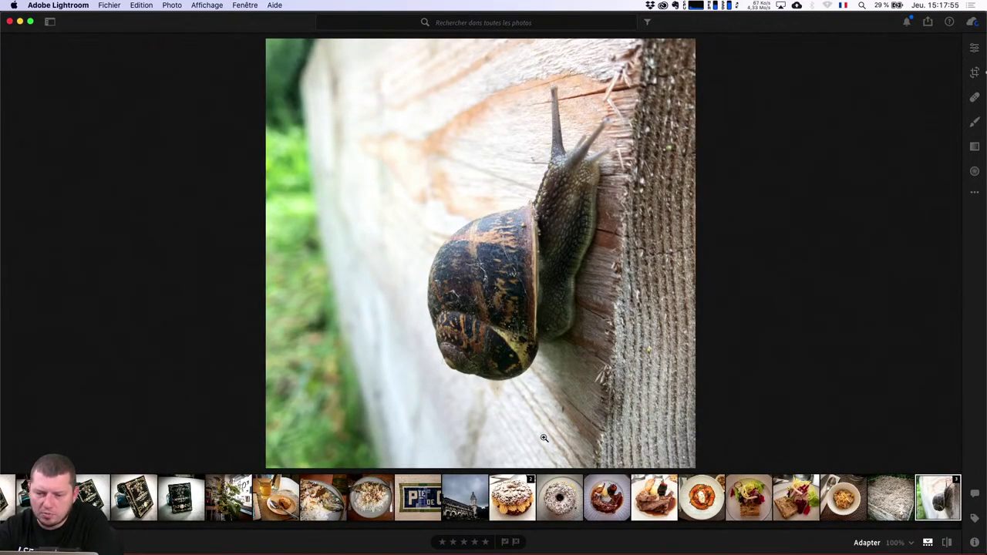
{"action": "scroll", "coordinate": [543, 483], "scroll_direction": "down", "scroll_amount": 2}
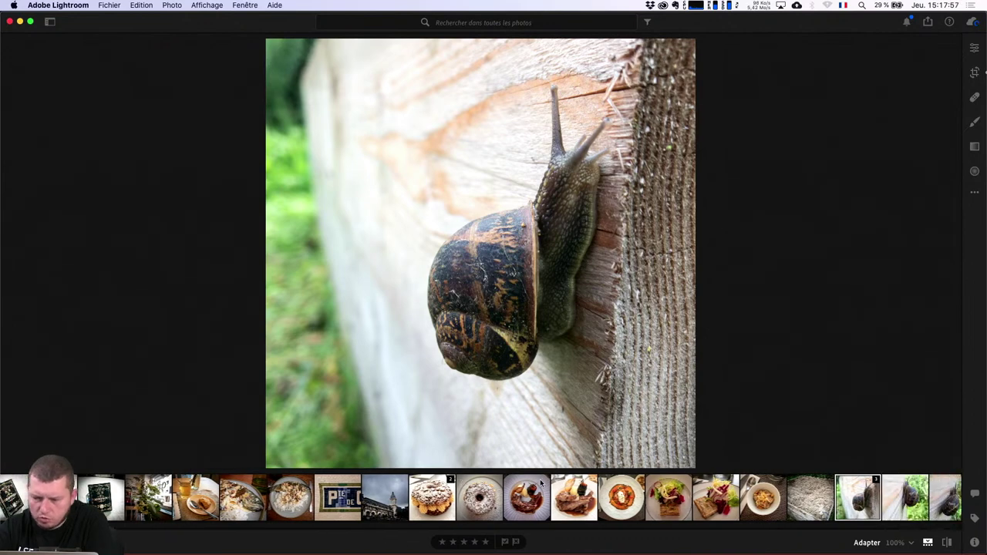
{"action": "left_click", "coordinate": [865, 481]}
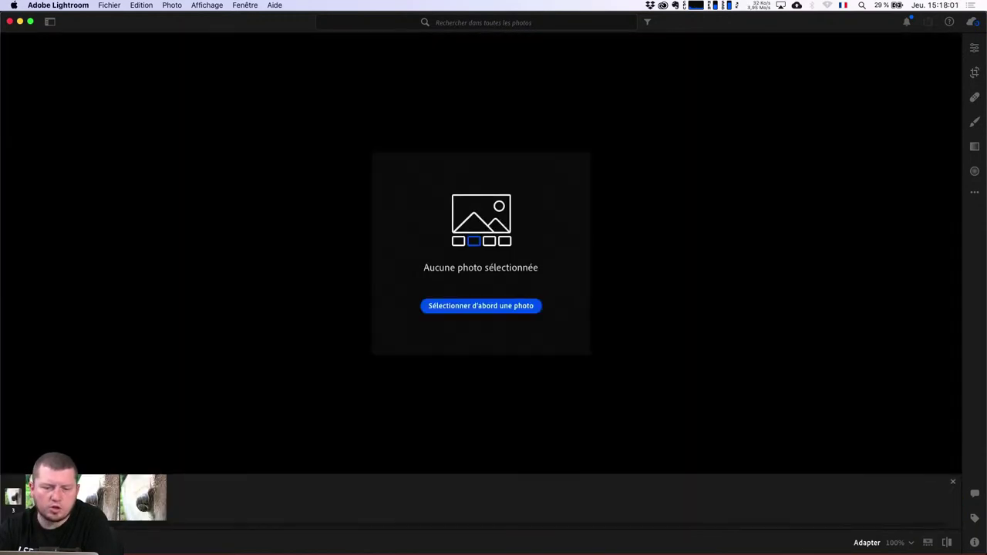
{"action": "left_click", "coordinate": [108, 497]}
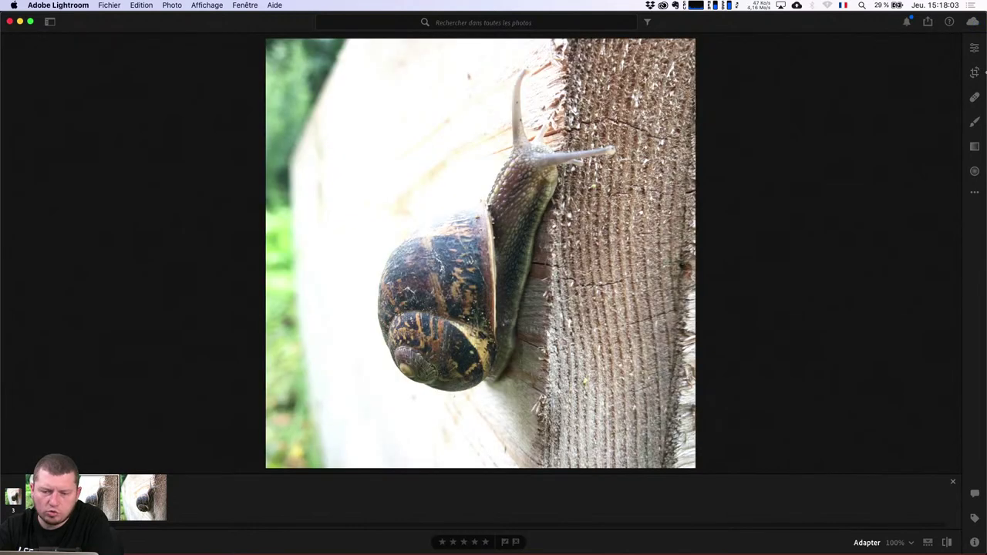
{"action": "left_click", "coordinate": [54, 497]}
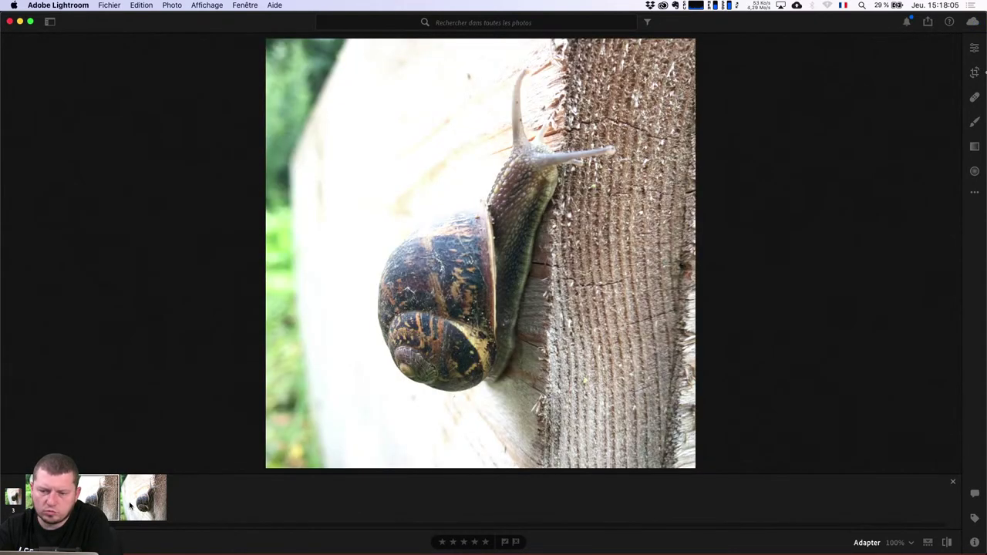
{"action": "left_click", "coordinate": [131, 505]}
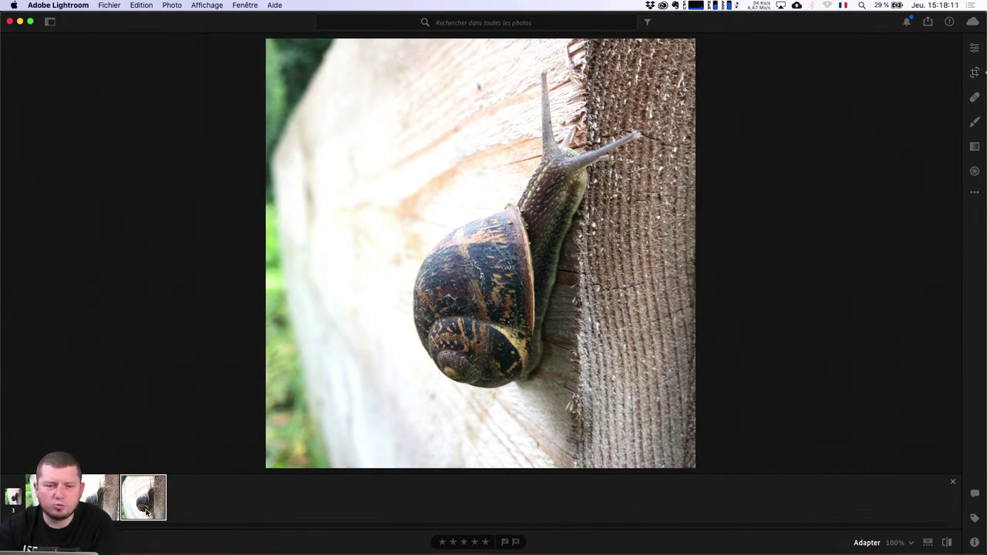
{"action": "key", "text": "g"}
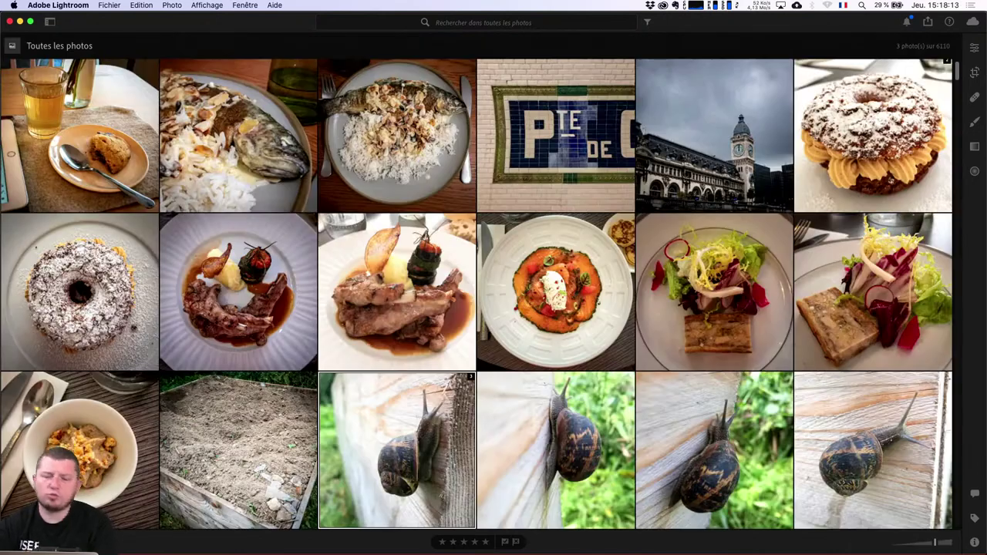
Step: Show the albums sidebar, collapse AskAPro, and open then dismiss the album creation options
{"action": "left_click", "coordinate": [49, 22]}
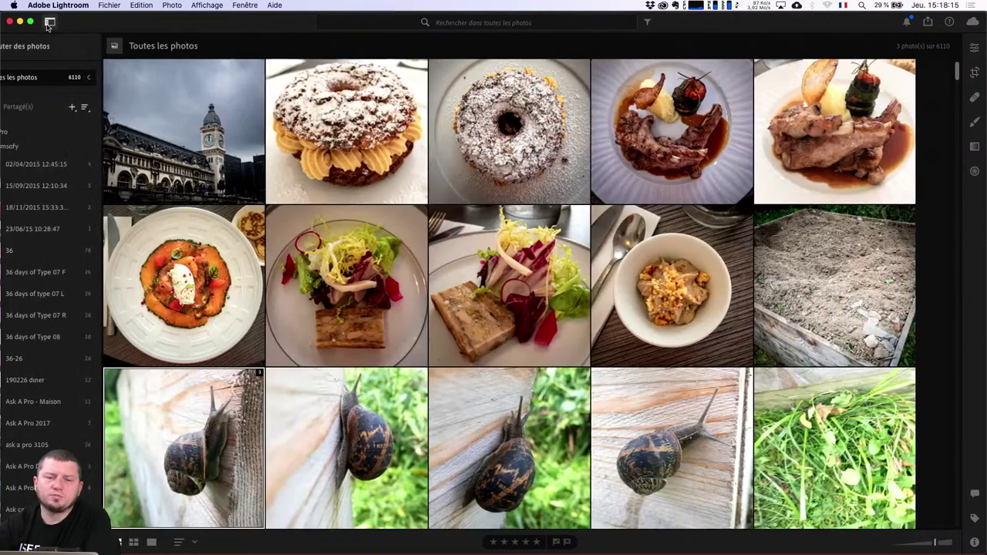
{"action": "left_click", "coordinate": [13, 132]}
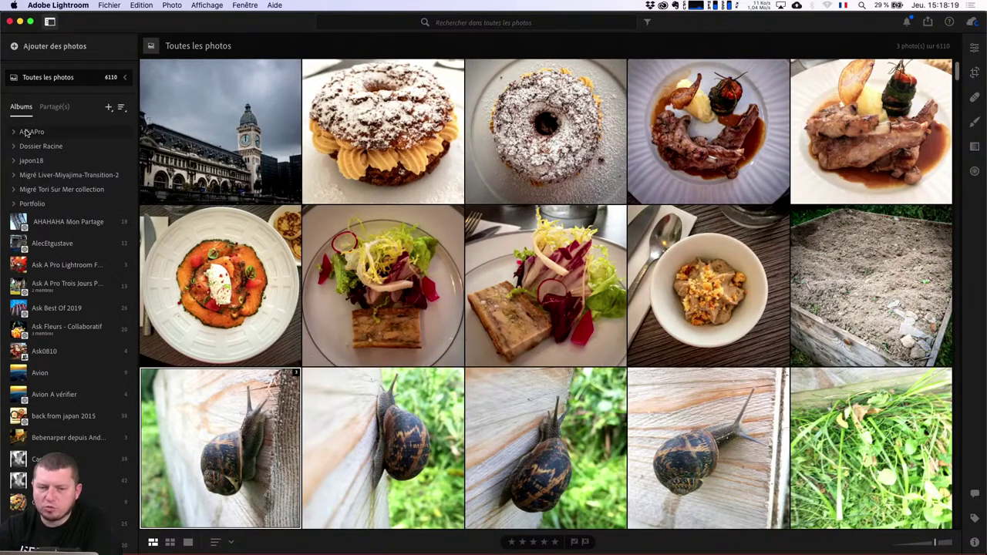
{"action": "left_click", "coordinate": [110, 108]}
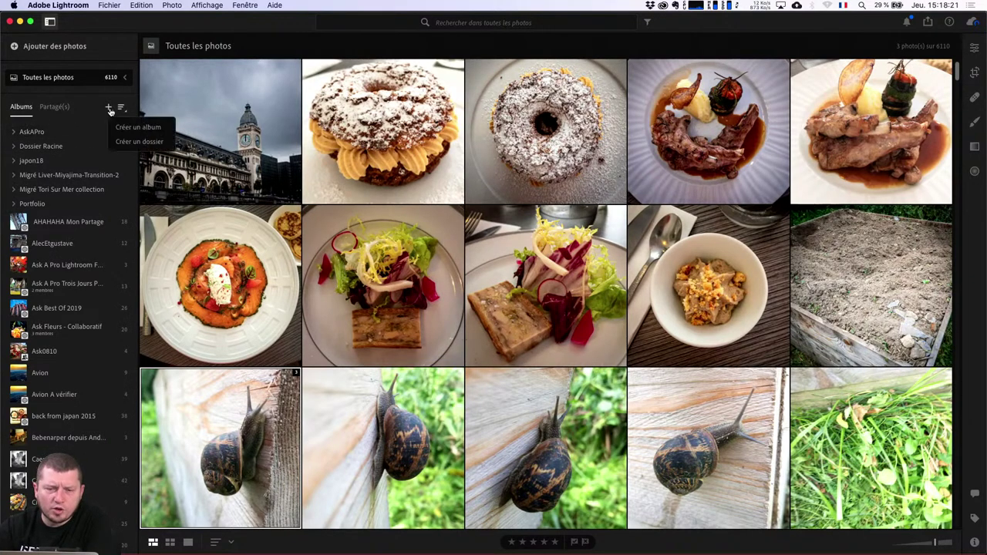
{"action": "left_click", "coordinate": [109, 107]}
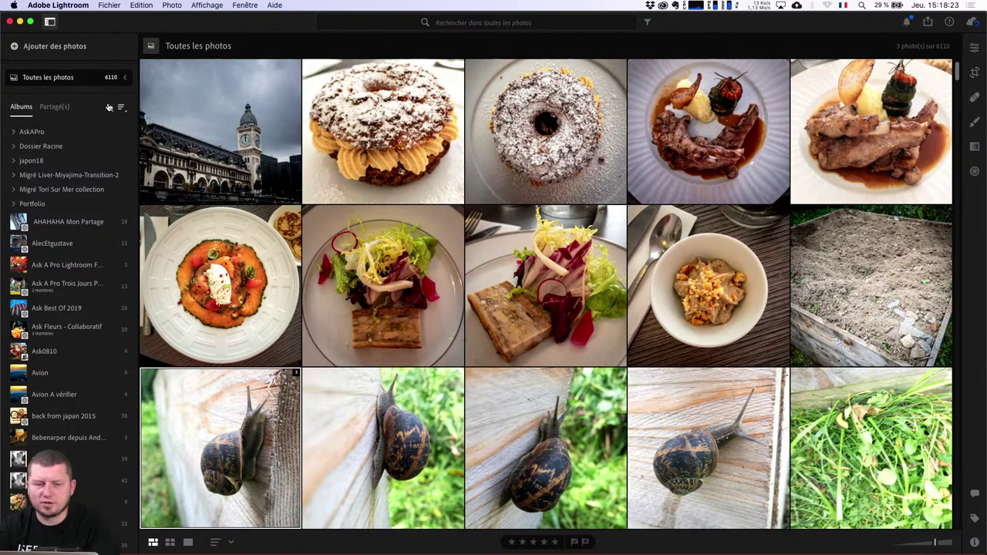
{"action": "left_click", "coordinate": [109, 109]}
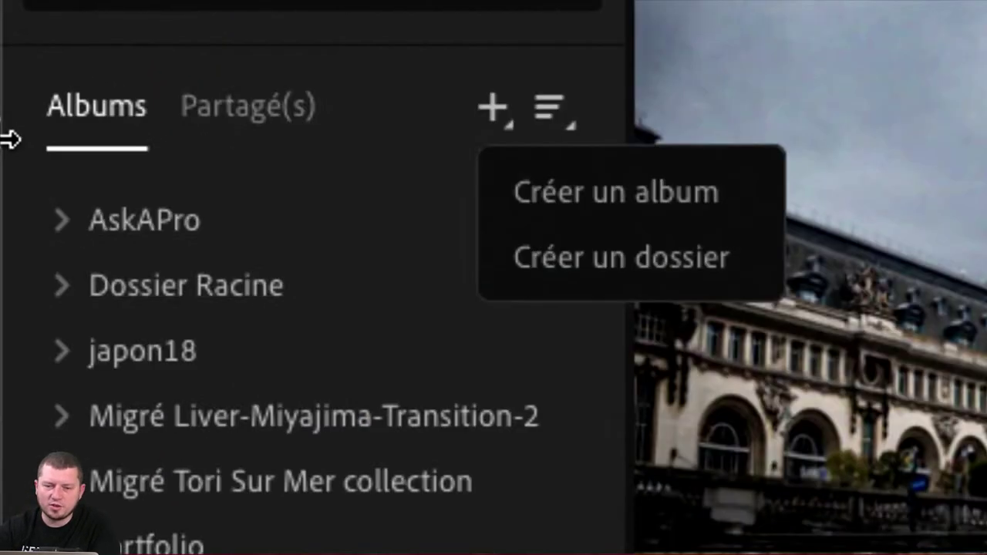
{"action": "left_click", "coordinate": [386, 143]}
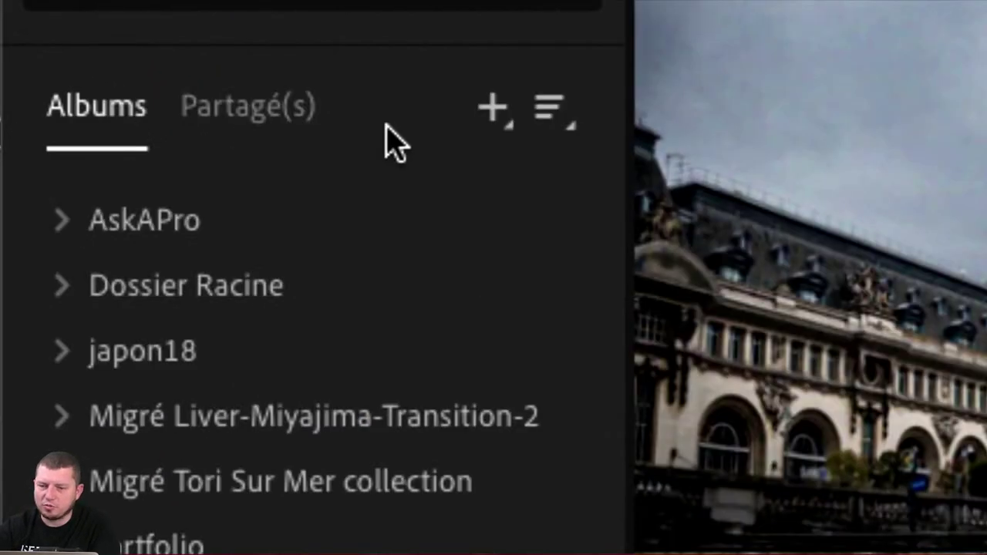
{"action": "left_click", "coordinate": [486, 117]}
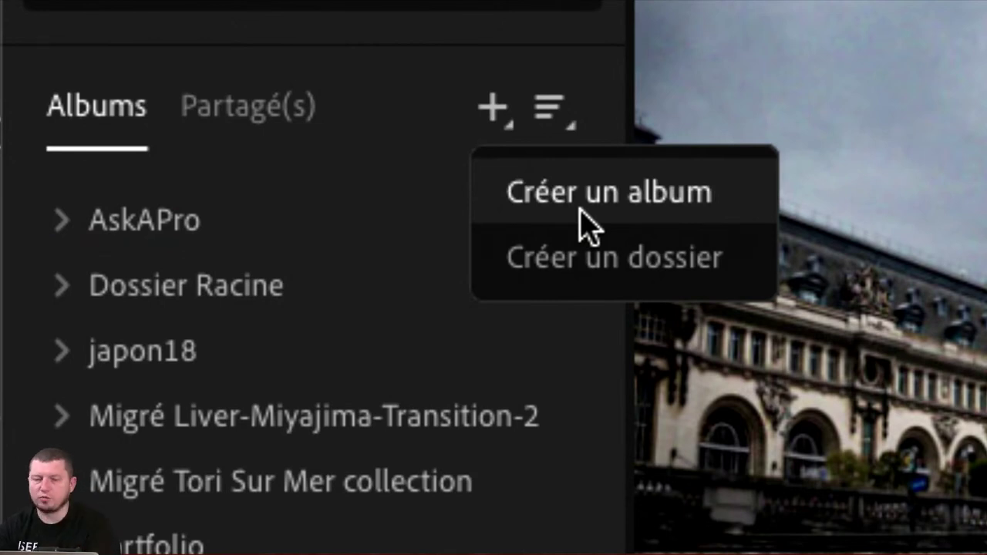
{"action": "left_click", "coordinate": [224, 232]}
Step: Expand the AskAPro folder and open the 02/04/2015 12:45:15 album
{"action": "left_click", "coordinate": [182, 229]}
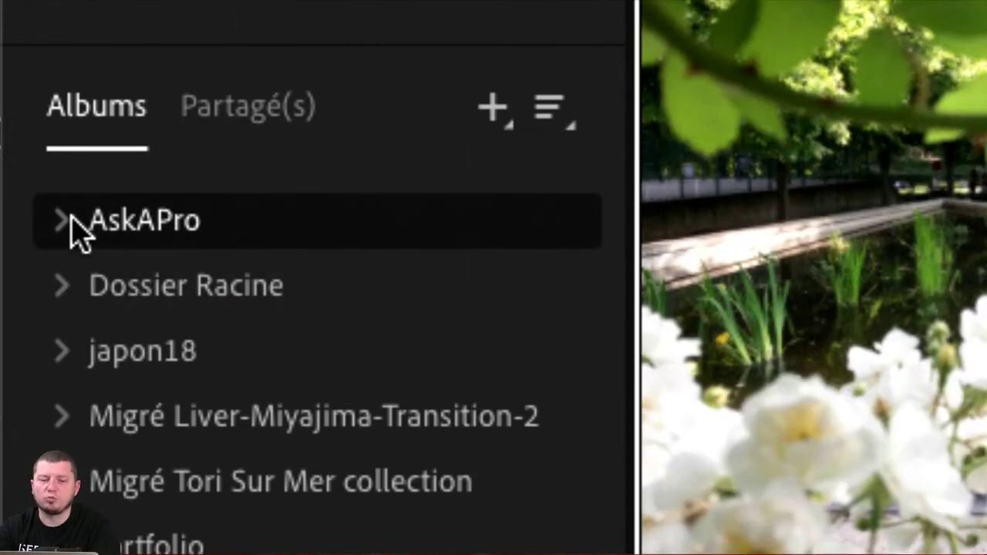
{"action": "left_click", "coordinate": [64, 224]}
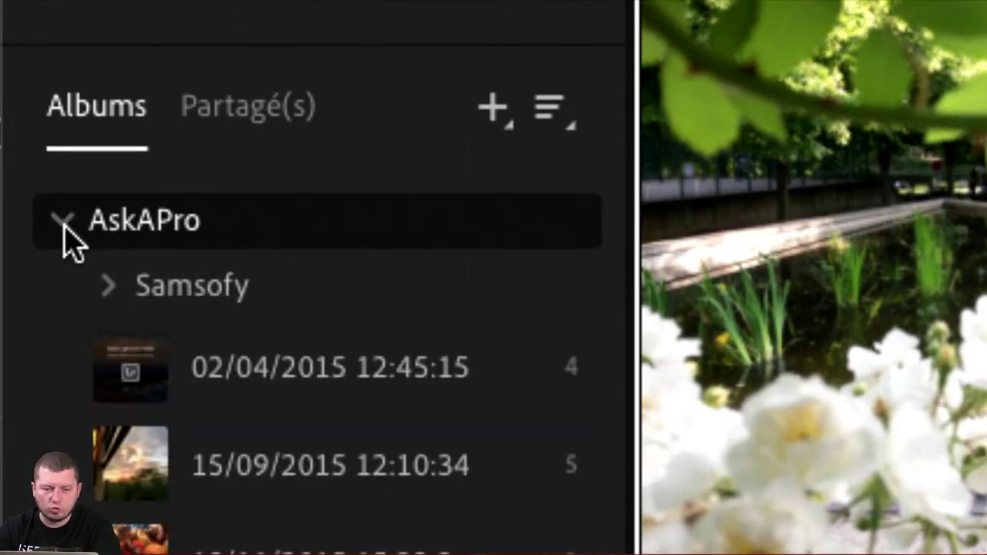
{"action": "left_click", "coordinate": [193, 358]}
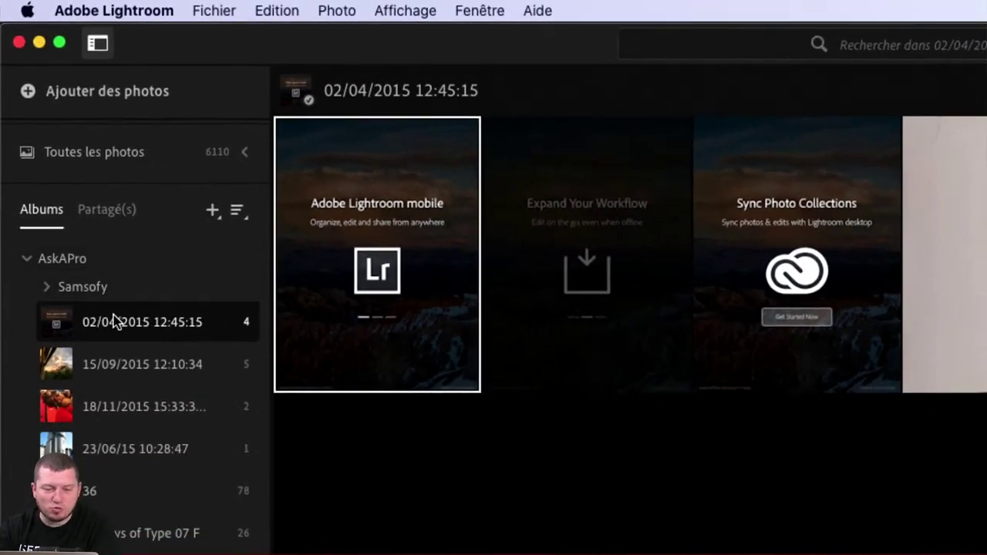
{"action": "scroll", "coordinate": [143, 439], "scroll_direction": "down", "scroll_amount": 1}
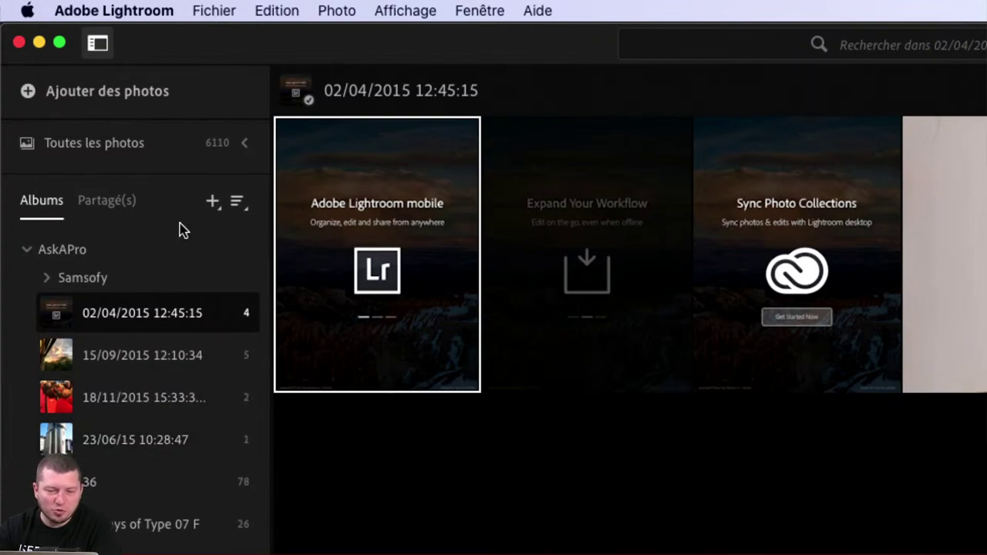
{"action": "left_click", "coordinate": [212, 204]}
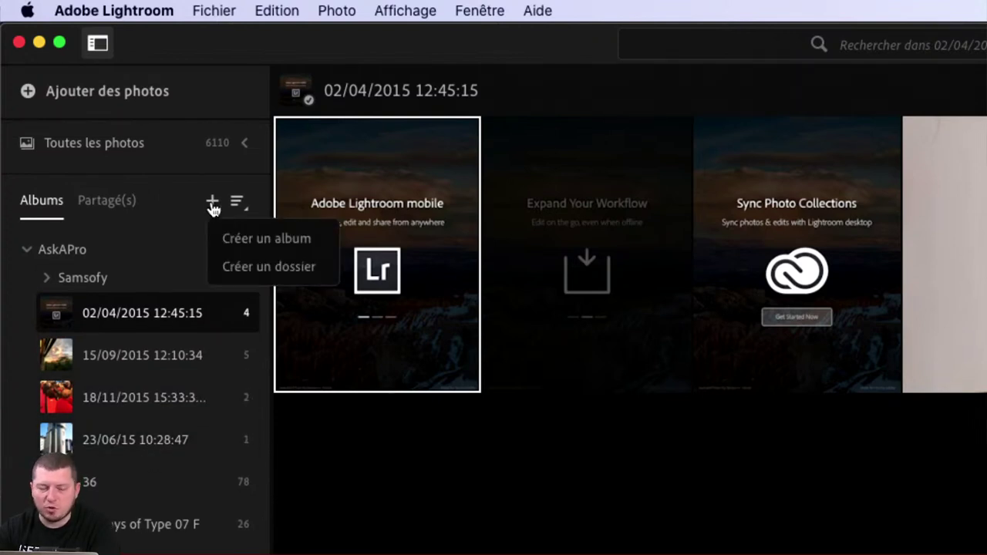
{"action": "left_click", "coordinate": [124, 344]}
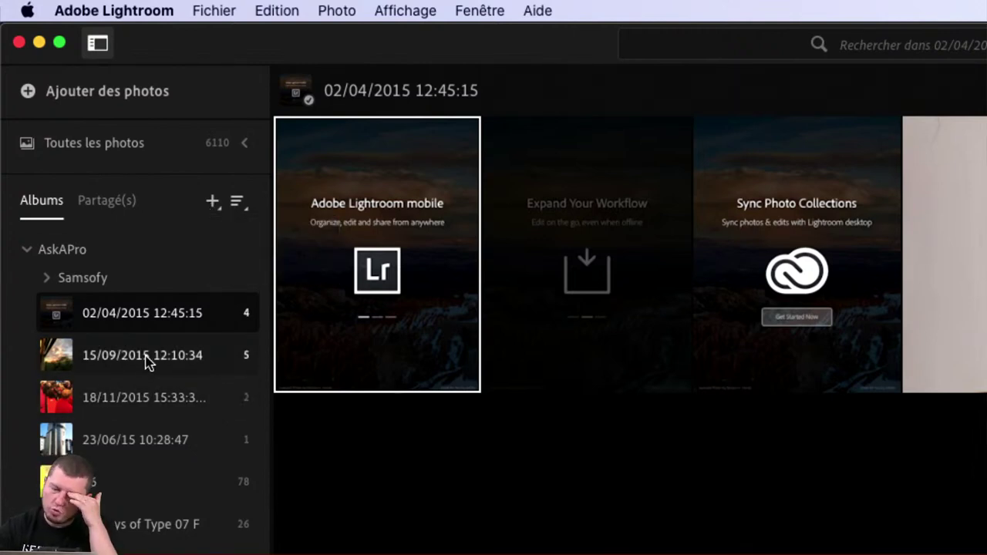
Step: Open the 23/06/15 10:28:47 album, then the 190226 diner album
{"action": "left_click", "coordinate": [188, 454]}
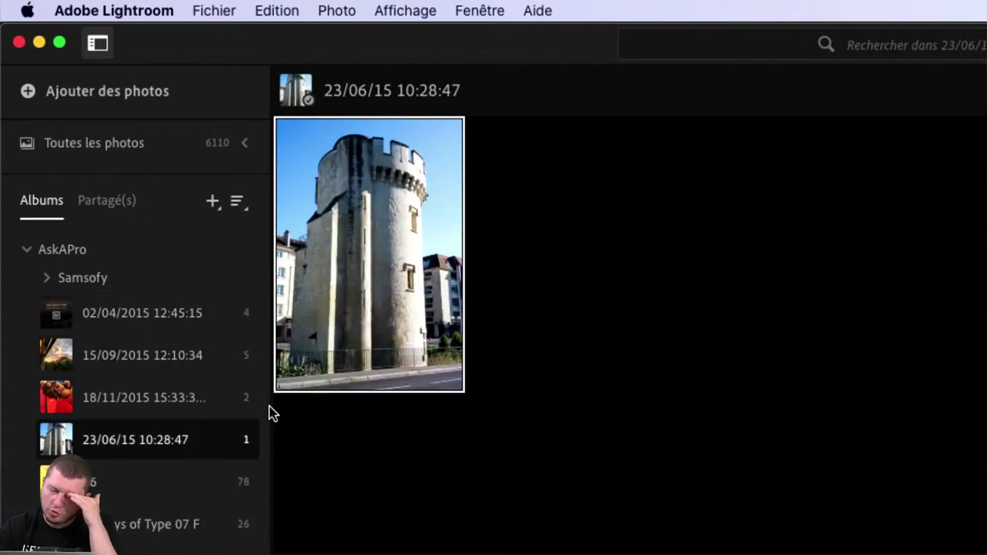
{"action": "scroll", "coordinate": [193, 498], "scroll_direction": "down", "scroll_amount": 5}
{"action": "scroll", "coordinate": [199, 509], "scroll_direction": "down", "scroll_amount": 3}
{"action": "scroll", "coordinate": [199, 509], "scroll_direction": "down", "scroll_amount": 3}
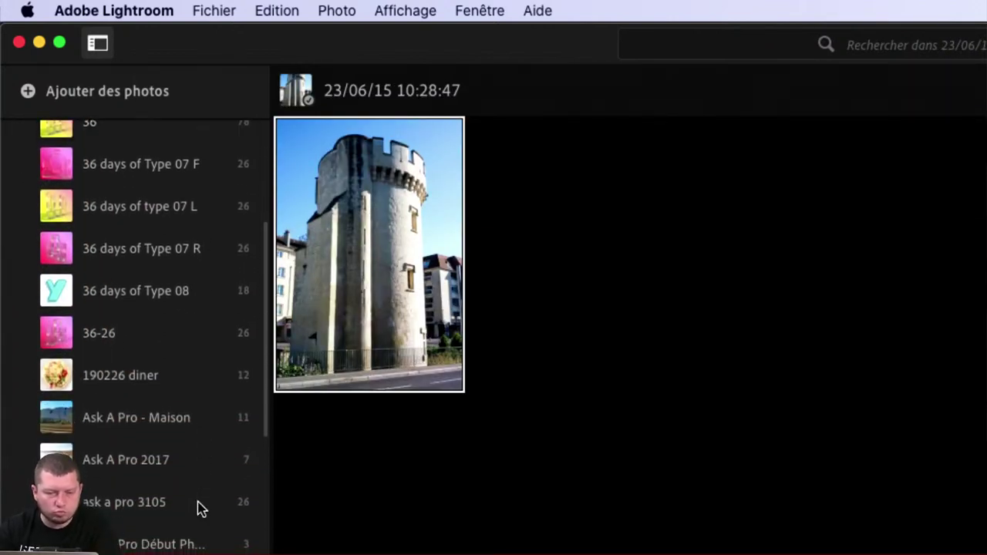
{"action": "scroll", "coordinate": [199, 509], "scroll_direction": "up", "scroll_amount": 1}
{"action": "left_click", "coordinate": [145, 356]}
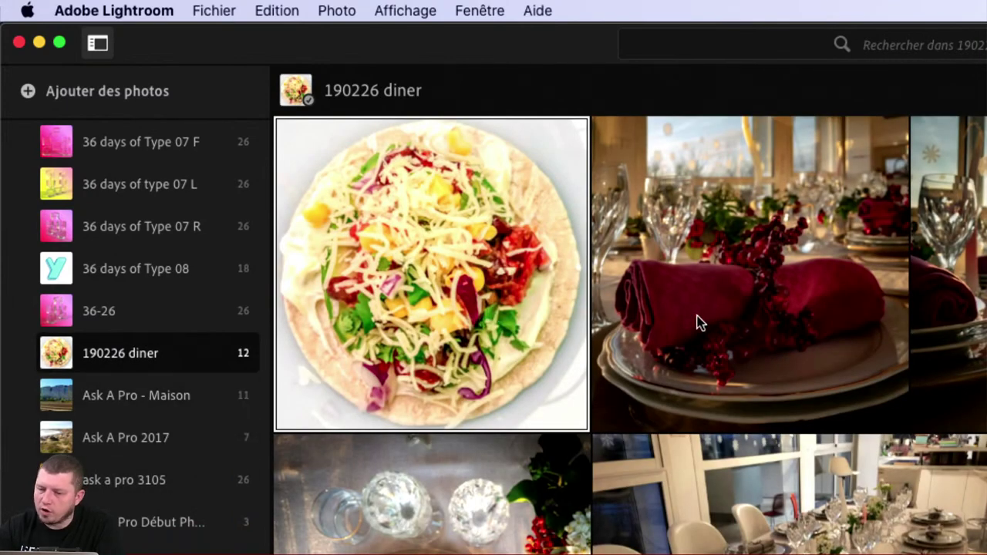
Step: Drag the red-napkin table photo onto Ask A Pro - Maison and open that album
{"action": "mouse_move", "coordinate": [697, 319]}
{"action": "left_mouse_down"}
{"action": "mouse_move", "coordinate": [634, 345]}
{"action": "mouse_move", "coordinate": [227, 372]}
{"action": "mouse_move", "coordinate": [159, 410]}
{"action": "left_mouse_up"}
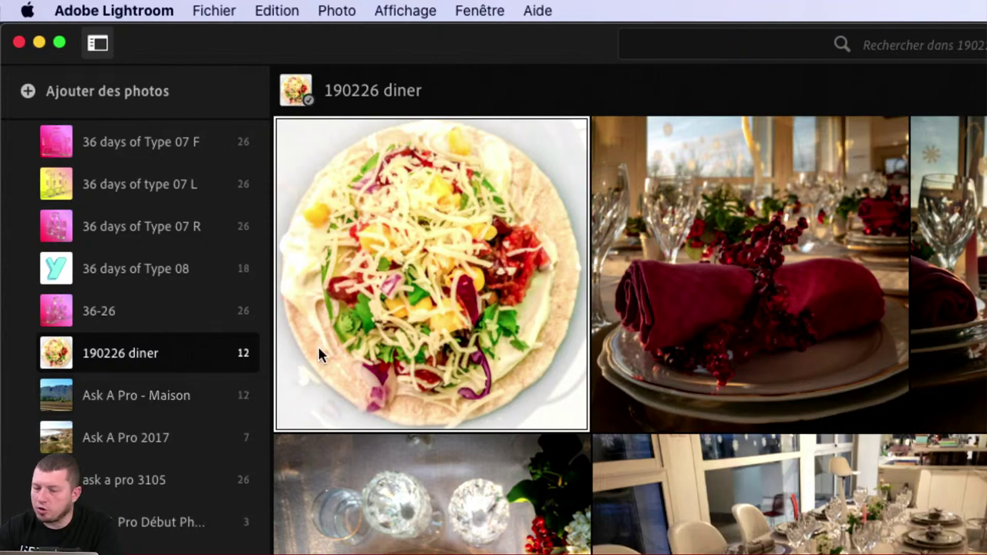
{"action": "left_click", "coordinate": [205, 396]}
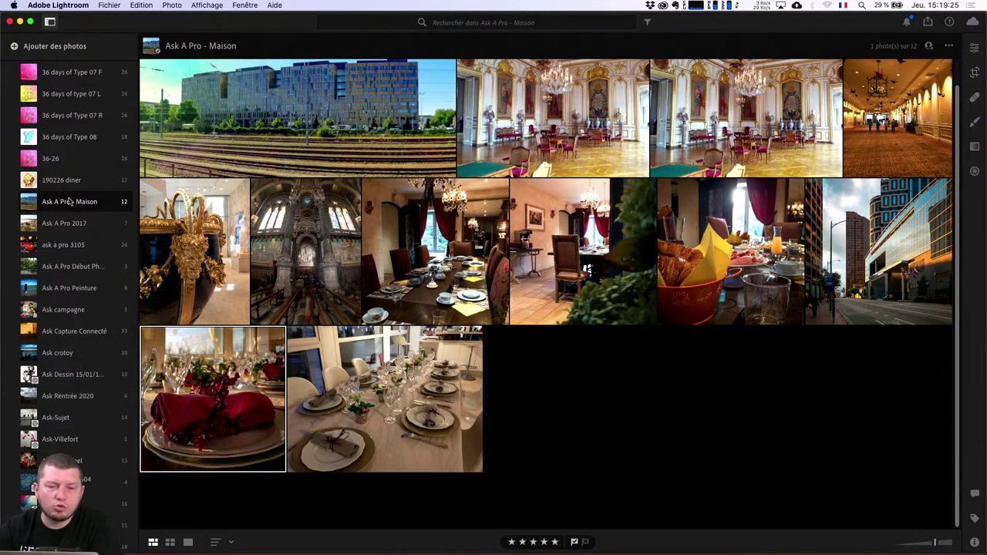
{"action": "scroll", "coordinate": [69, 202], "scroll_direction": "up", "scroll_amount": 5}
Step: Use Créer un album to add a new album 'Animaux' inside the AskAPro folder
{"action": "left_click", "coordinate": [14, 178]}
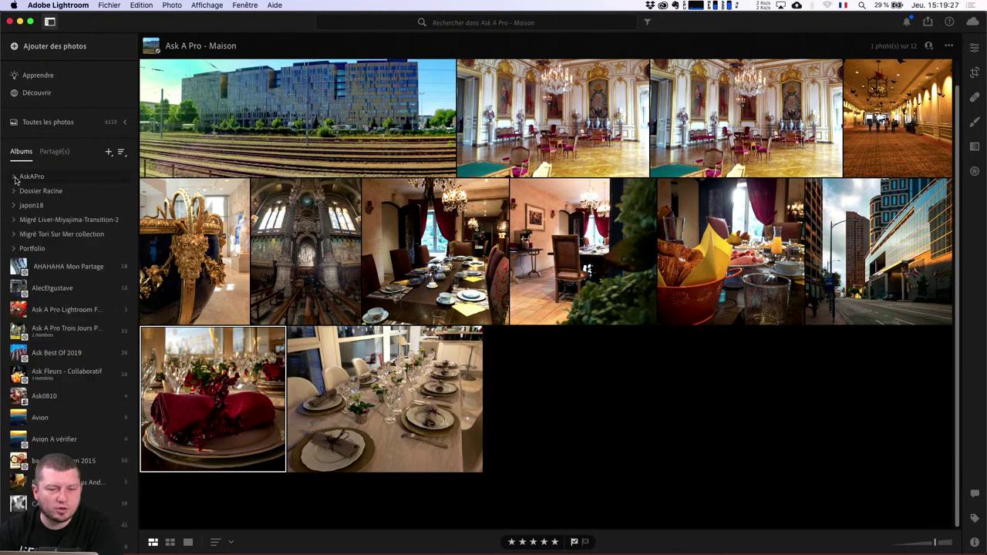
{"action": "left_click", "coordinate": [14, 177]}
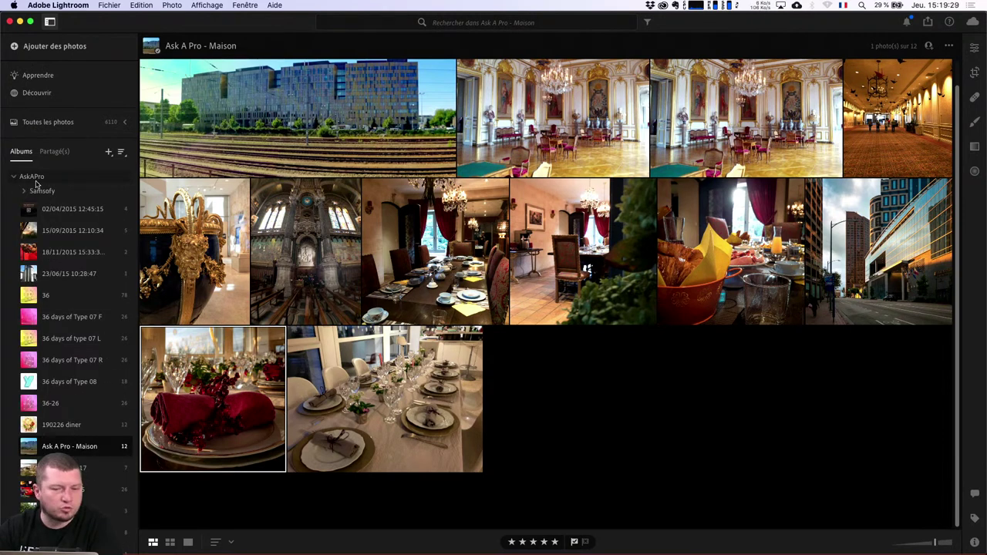
{"action": "left_click", "coordinate": [109, 153]}
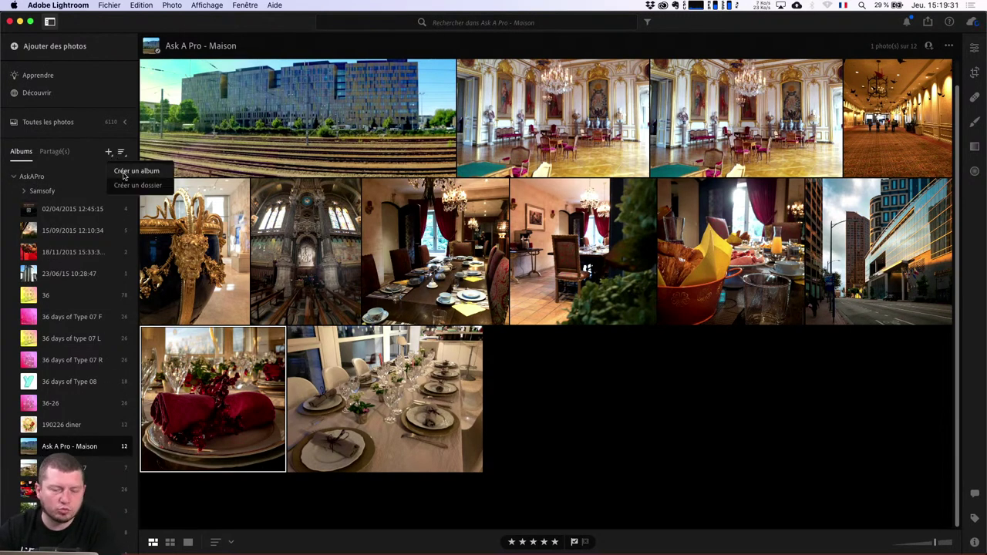
{"action": "left_click", "coordinate": [125, 176]}
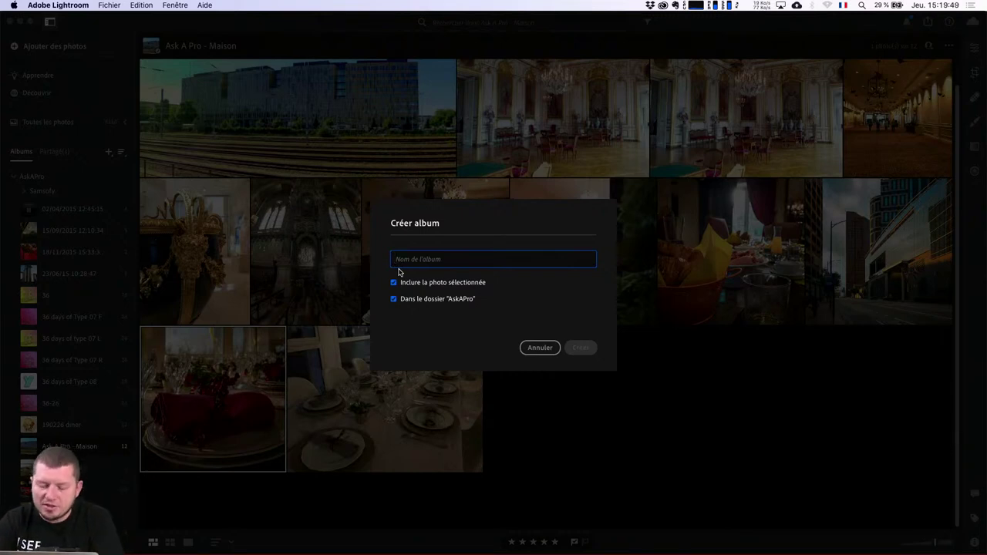
{"action": "type", "text": "an"}
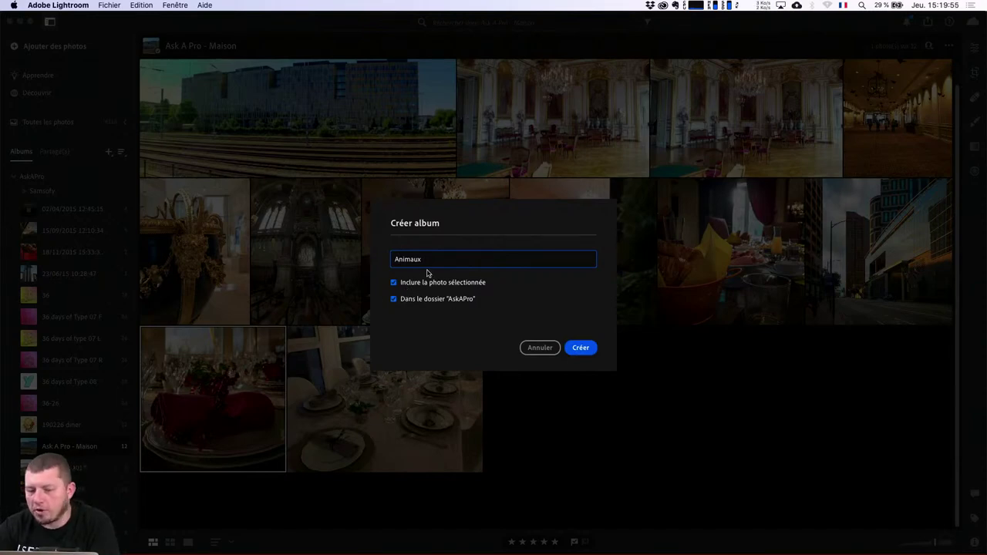
{"action": "left_click", "coordinate": [580, 348]}
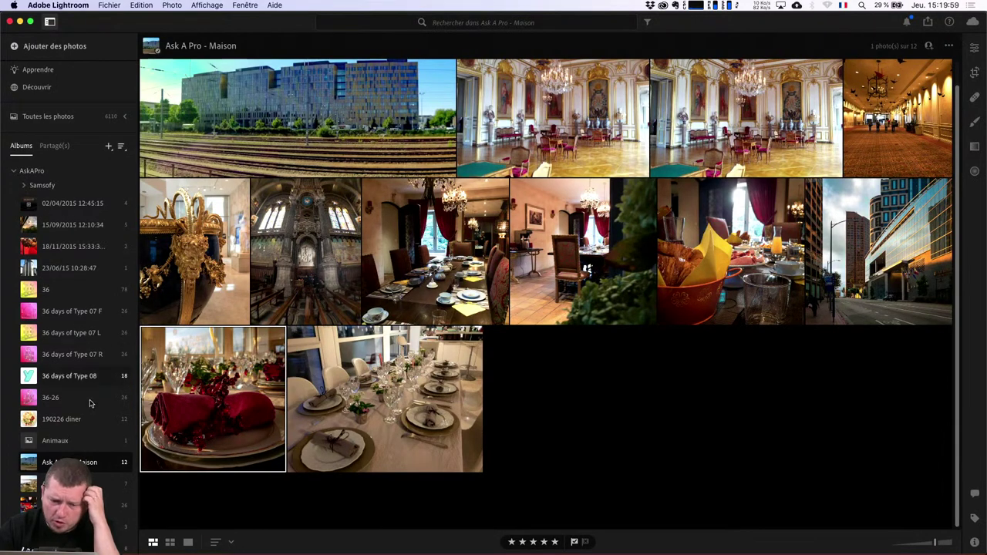
Step: Open Animaux, delete its red-napkin photo with Supprimer 1 photo, and return to Toutes les photos
{"action": "left_click", "coordinate": [58, 441]}
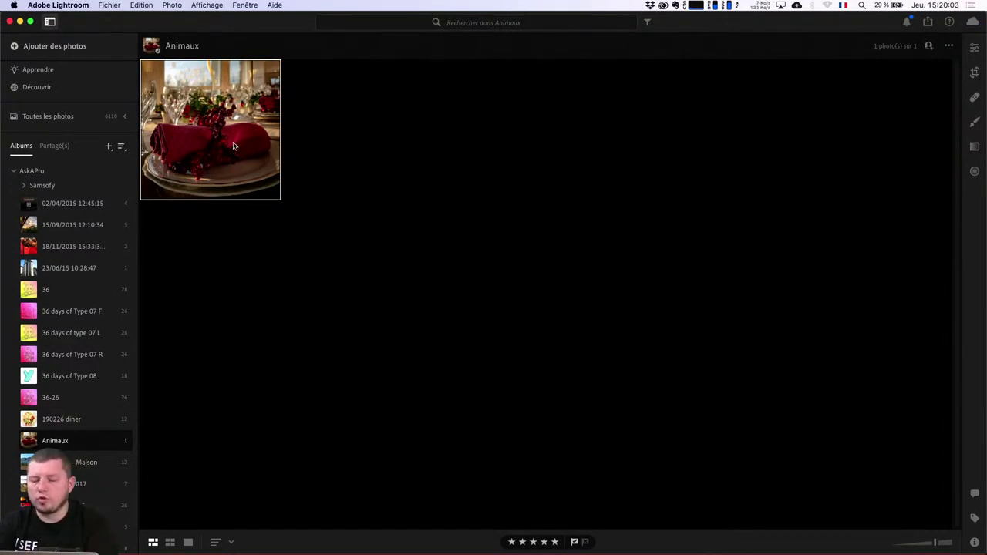
{"action": "key", "text": "Delete"}
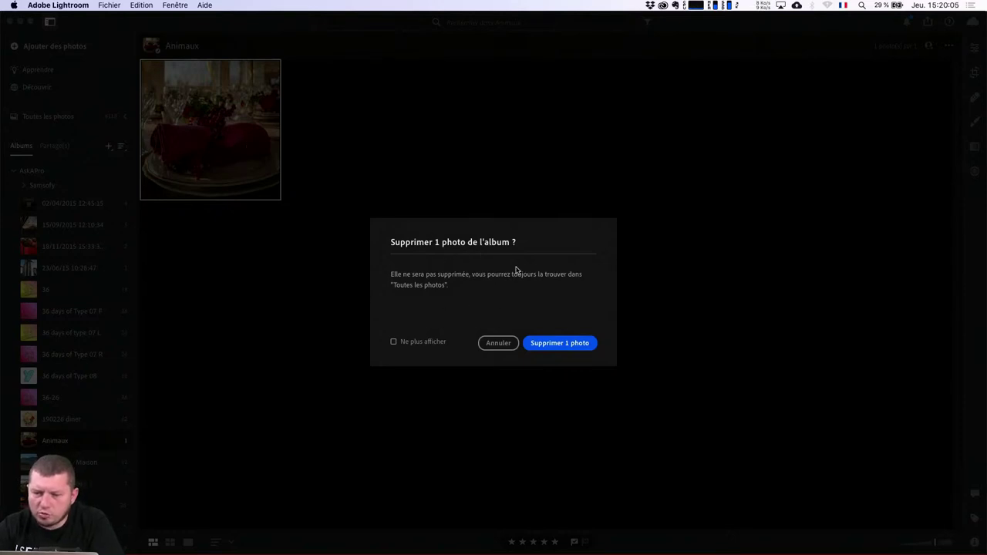
{"action": "left_click", "coordinate": [568, 347]}
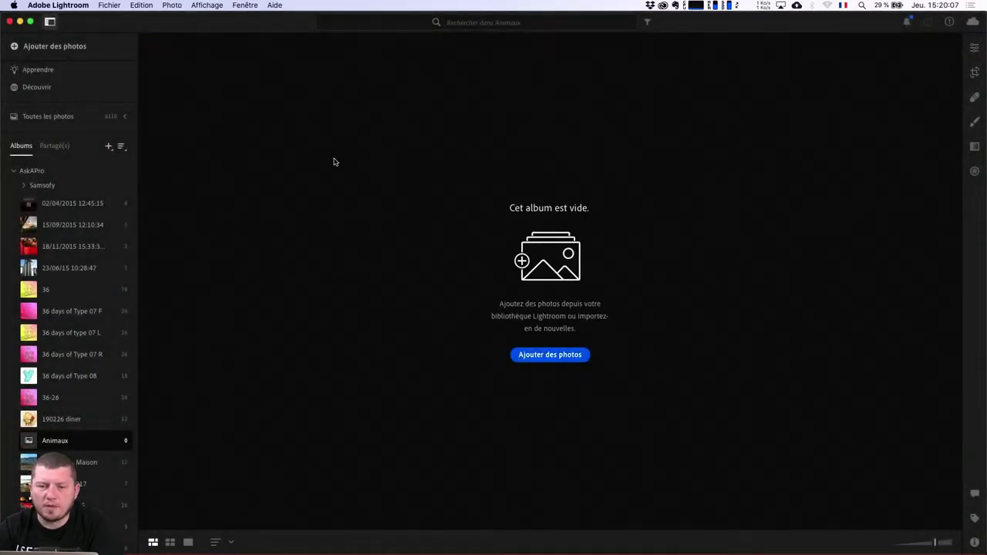
{"action": "left_click", "coordinate": [56, 117]}
Step: Search all photos for 'animaux' using the animaux suggestion, returning 274 results
{"action": "left_click", "coordinate": [450, 22]}
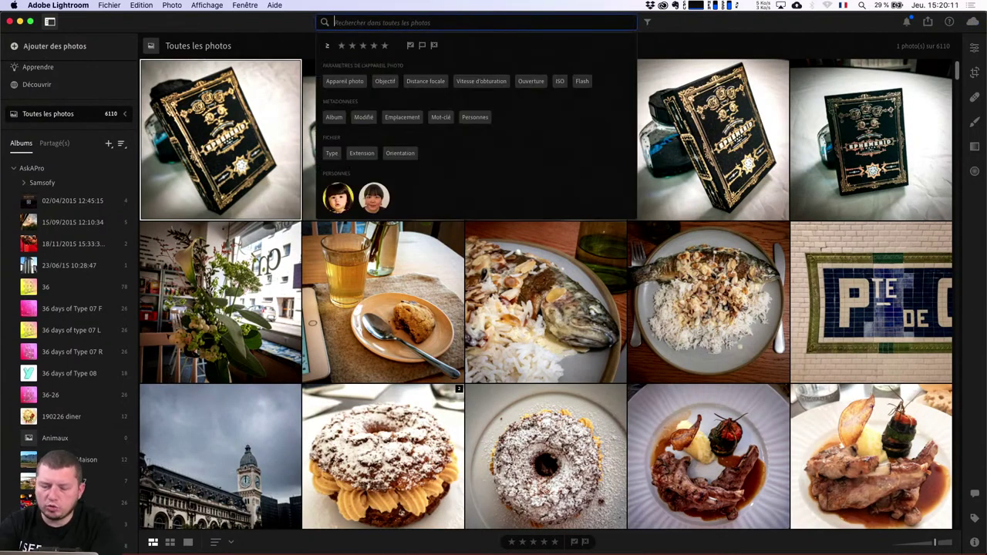
{"action": "type", "text": "animaux"}
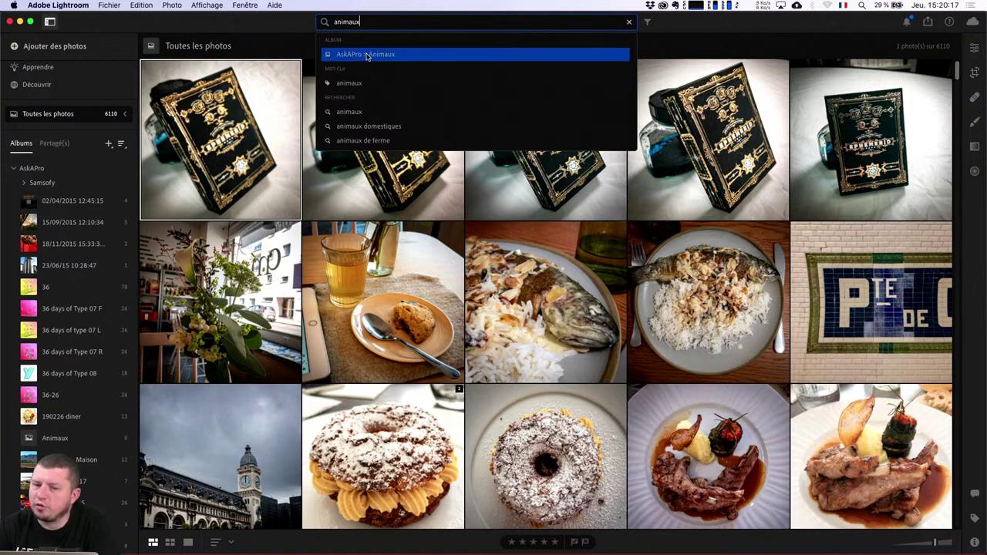
{"action": "left_click", "coordinate": [356, 112]}
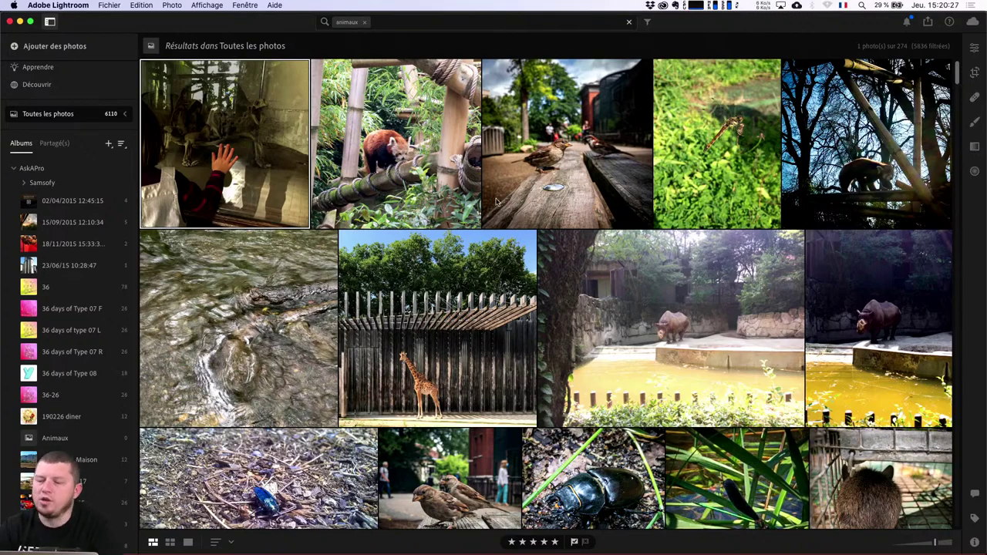
Step: Select the red panda photo and add the giraffe photo to the selection
{"action": "scroll", "coordinate": [560, 202], "scroll_direction": "down", "scroll_amount": 10}
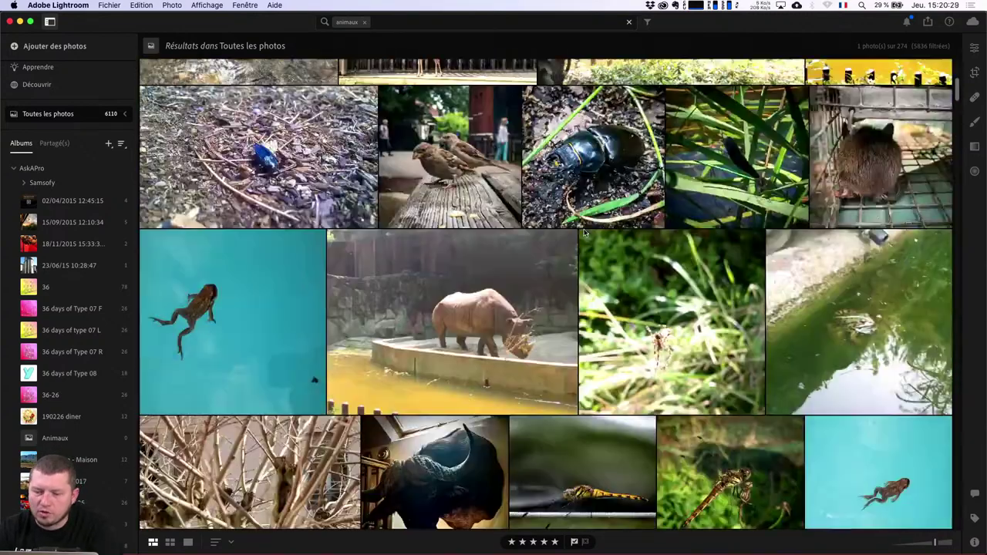
{"action": "scroll", "coordinate": [584, 235], "scroll_direction": "up", "scroll_amount": 3}
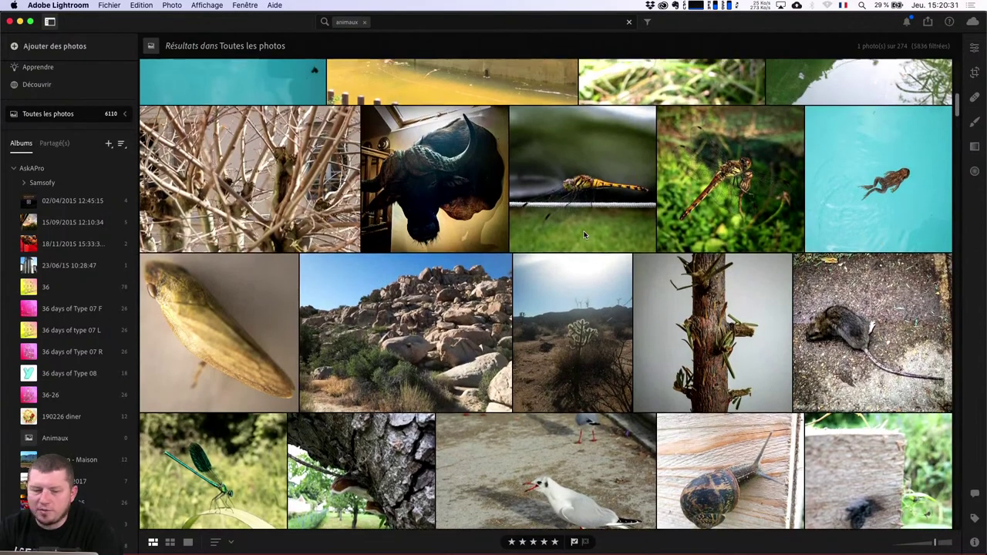
{"action": "scroll", "coordinate": [584, 235], "scroll_direction": "up", "scroll_amount": 4}
{"action": "scroll", "coordinate": [583, 234], "scroll_direction": "up", "scroll_amount": 4}
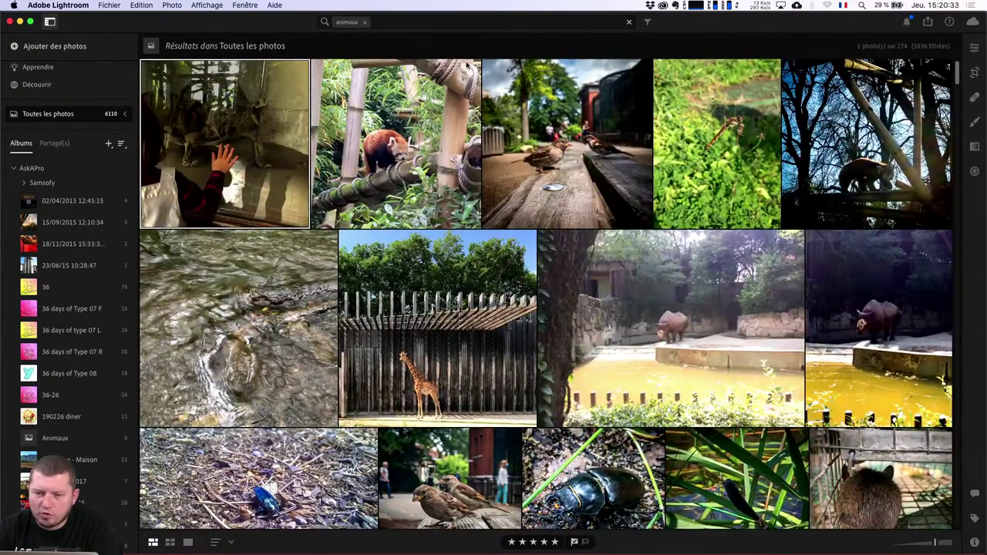
{"action": "left_click", "coordinate": [466, 66]}
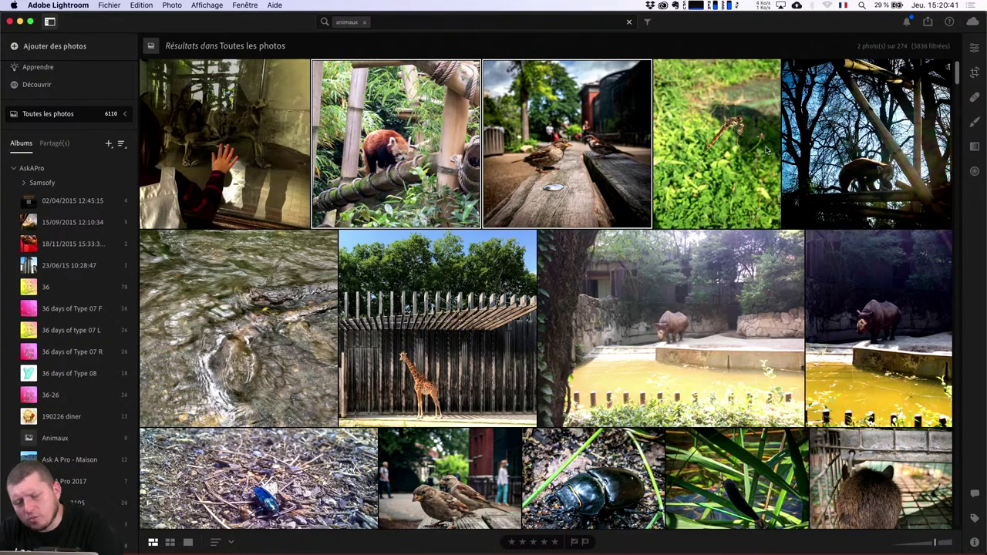
{"action": "scroll", "coordinate": [584, 295], "scroll_direction": "down", "scroll_amount": 3}
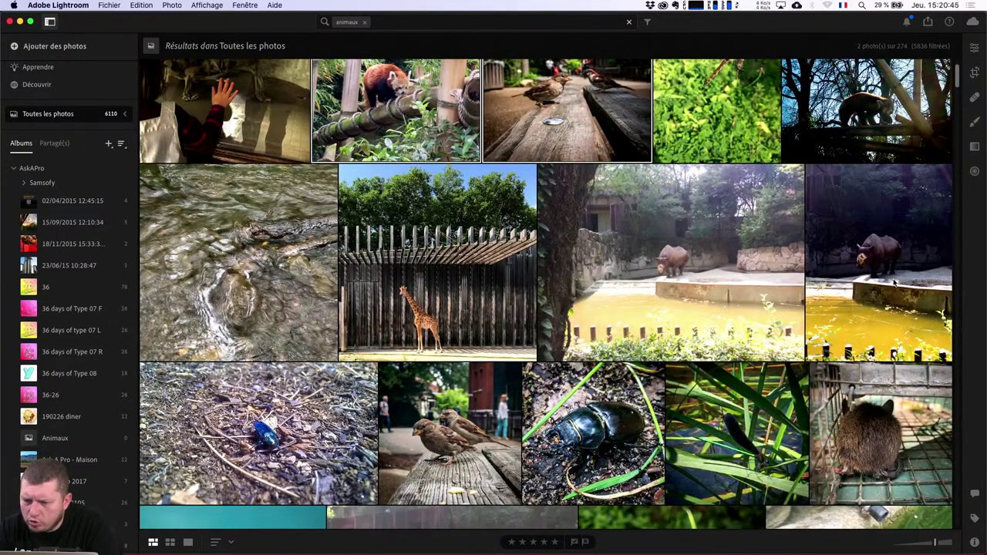
{"action": "left_click", "coordinate": [445, 326], "text": "super"}
Step: Further down the results, add the frog and orange dragonfly photos to the selection
{"action": "scroll", "coordinate": [477, 375], "scroll_direction": "down", "scroll_amount": 3}
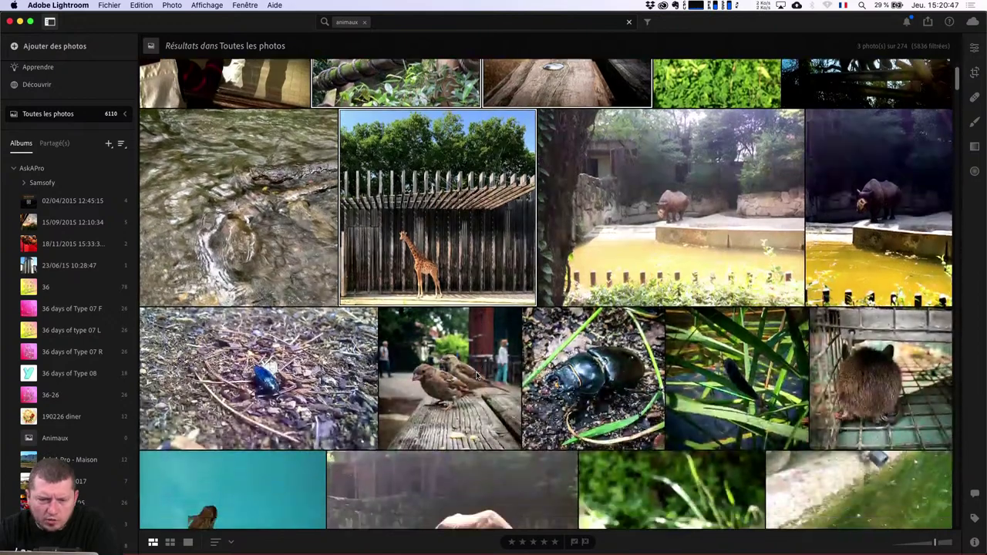
{"action": "scroll", "coordinate": [477, 376], "scroll_direction": "down", "scroll_amount": 2}
{"action": "scroll", "coordinate": [478, 374], "scroll_direction": "down", "scroll_amount": 3}
{"action": "scroll", "coordinate": [478, 374], "scroll_direction": "down", "scroll_amount": 3}
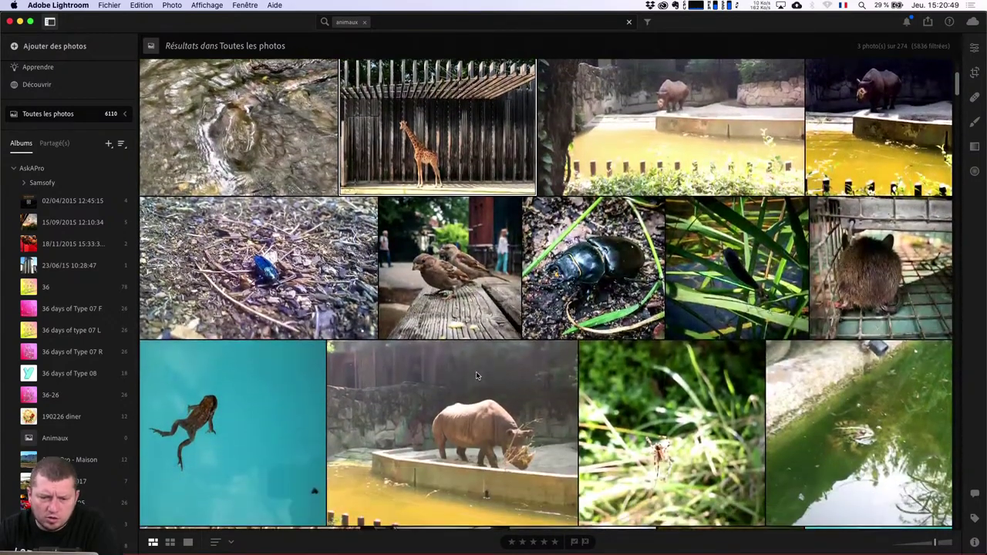
{"action": "scroll", "coordinate": [477, 375], "scroll_direction": "down", "scroll_amount": 3}
{"action": "scroll", "coordinate": [388, 353], "scroll_direction": "down", "scroll_amount": 4}
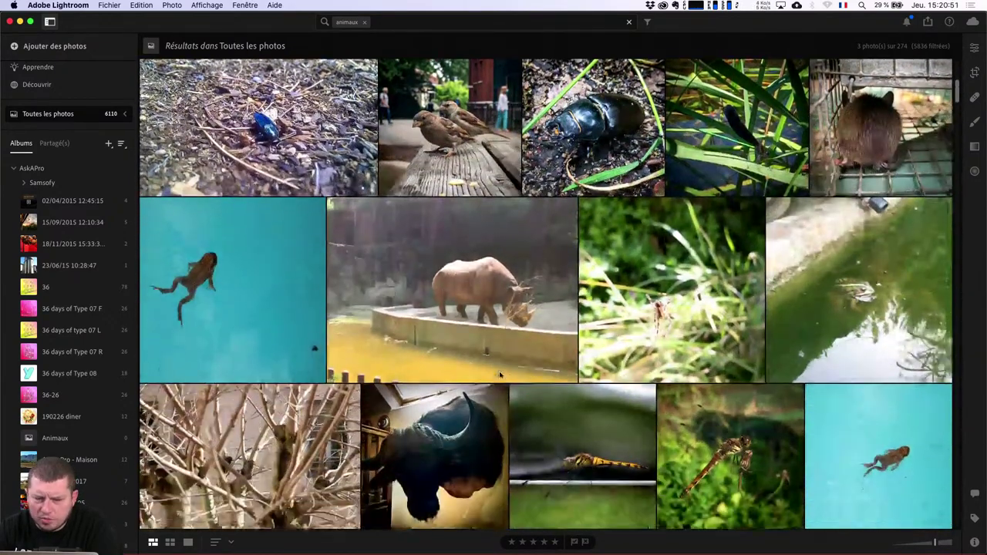
{"action": "scroll", "coordinate": [388, 353], "scroll_direction": "down", "scroll_amount": 4}
{"action": "left_click", "coordinate": [879, 405], "text": "super"}
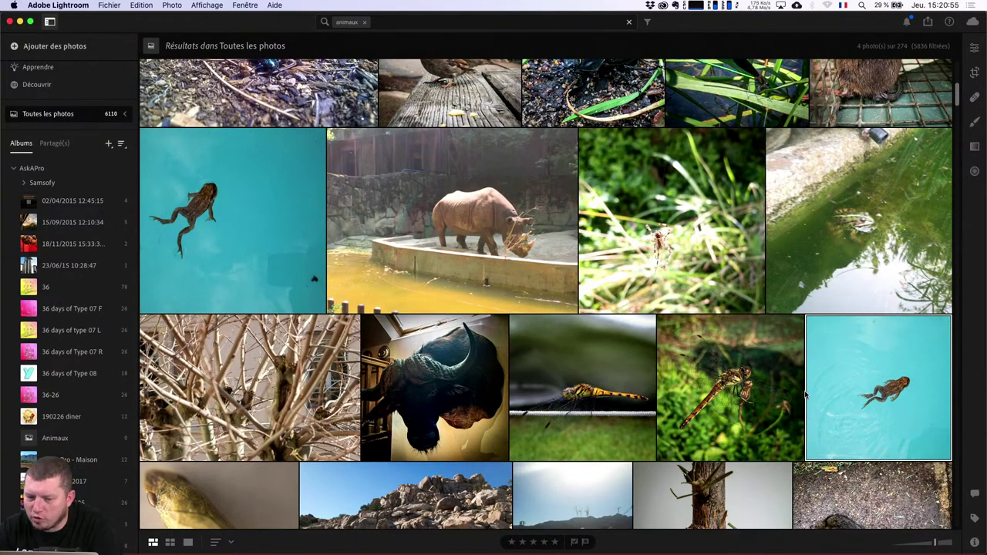
{"action": "left_click", "coordinate": [620, 405], "text": "super"}
{"action": "scroll", "coordinate": [620, 405], "scroll_direction": "down", "scroll_amount": 3}
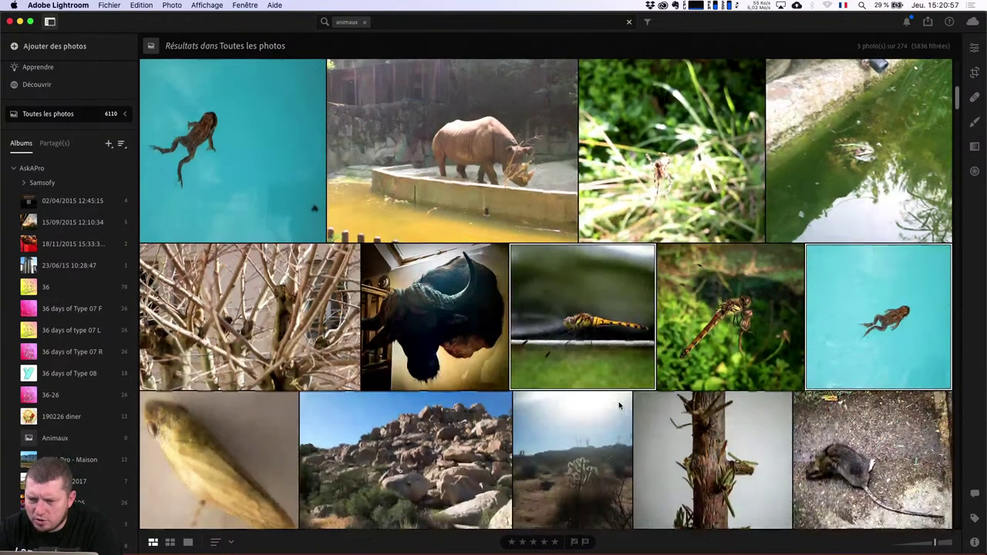
{"action": "scroll", "coordinate": [619, 405], "scroll_direction": "down", "scroll_amount": 5}
{"action": "scroll", "coordinate": [618, 405], "scroll_direction": "down", "scroll_amount": 2}
{"action": "scroll", "coordinate": [619, 404], "scroll_direction": "down", "scroll_amount": 2}
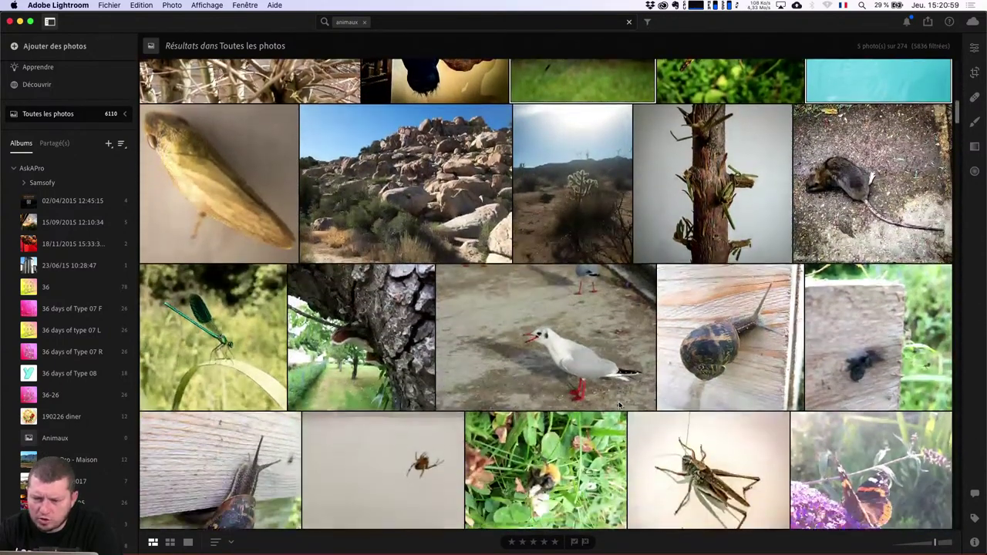
{"action": "scroll", "coordinate": [619, 405], "scroll_direction": "down", "scroll_amount": 1}
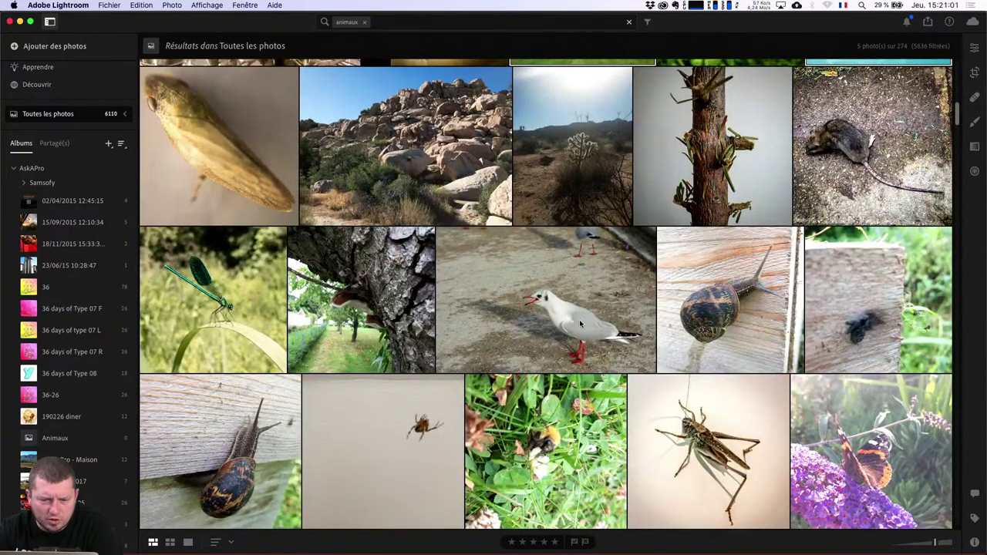
{"action": "scroll", "coordinate": [580, 322], "scroll_direction": "down", "scroll_amount": 1}
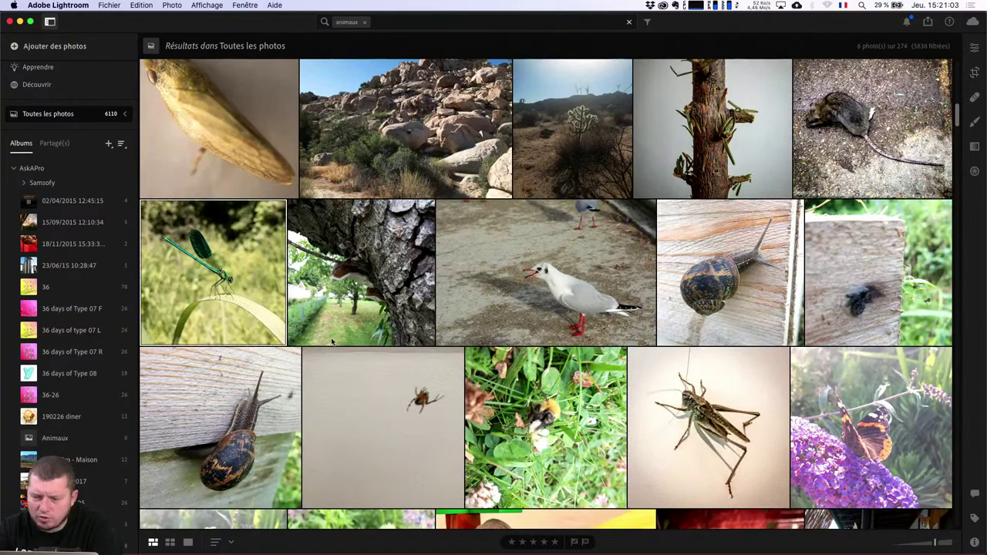
{"action": "scroll", "coordinate": [363, 366], "scroll_direction": "down", "scroll_amount": 4}
{"action": "scroll", "coordinate": [416, 363], "scroll_direction": "down", "scroll_amount": 5}
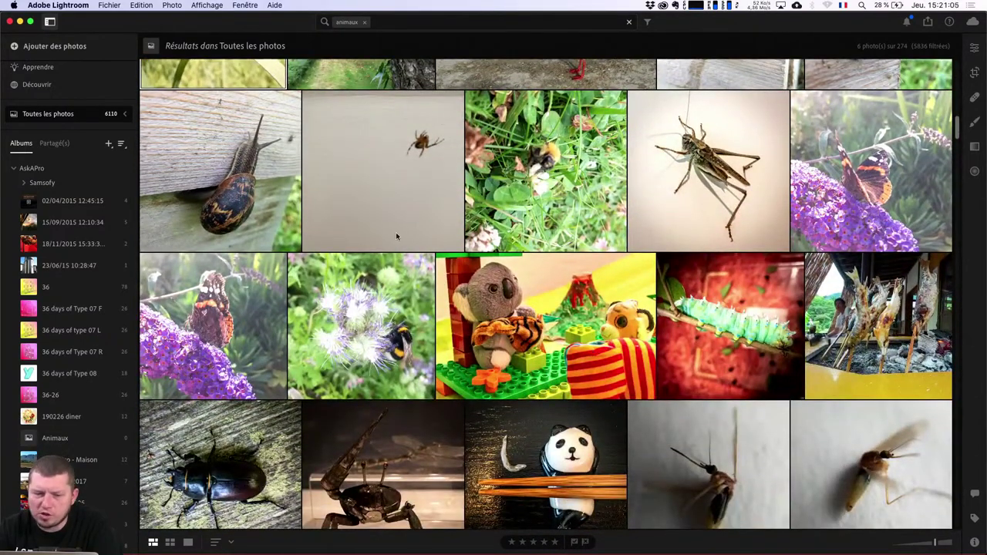
{"action": "scroll", "coordinate": [395, 236], "scroll_direction": "up", "scroll_amount": 3}
{"action": "scroll", "coordinate": [262, 199], "scroll_direction": "up", "scroll_amount": 1}
Step: Add the six selected photos to Animaux, open that album, and make it the target album
{"action": "right_click", "coordinate": [243, 165]}
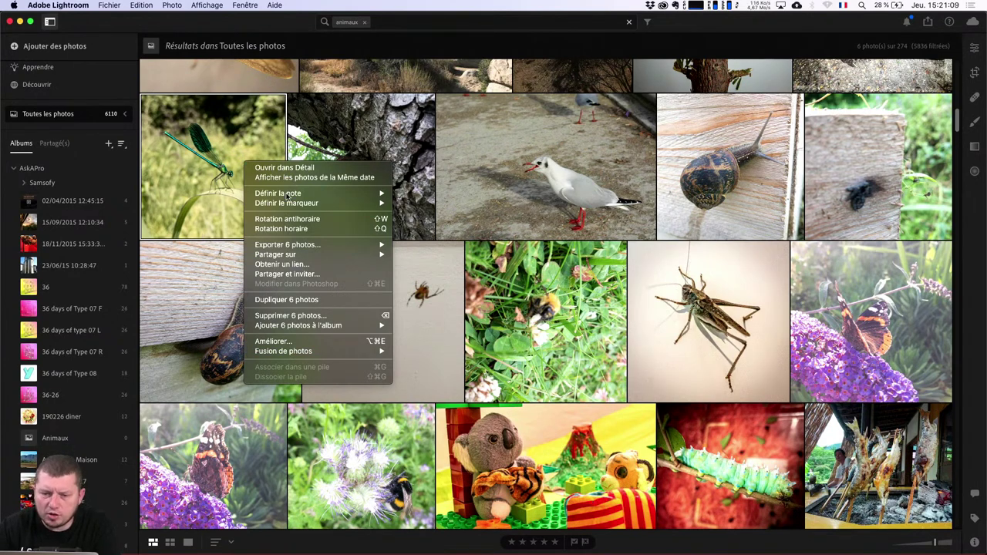
{"action": "mouse_move", "coordinate": [300, 326]}
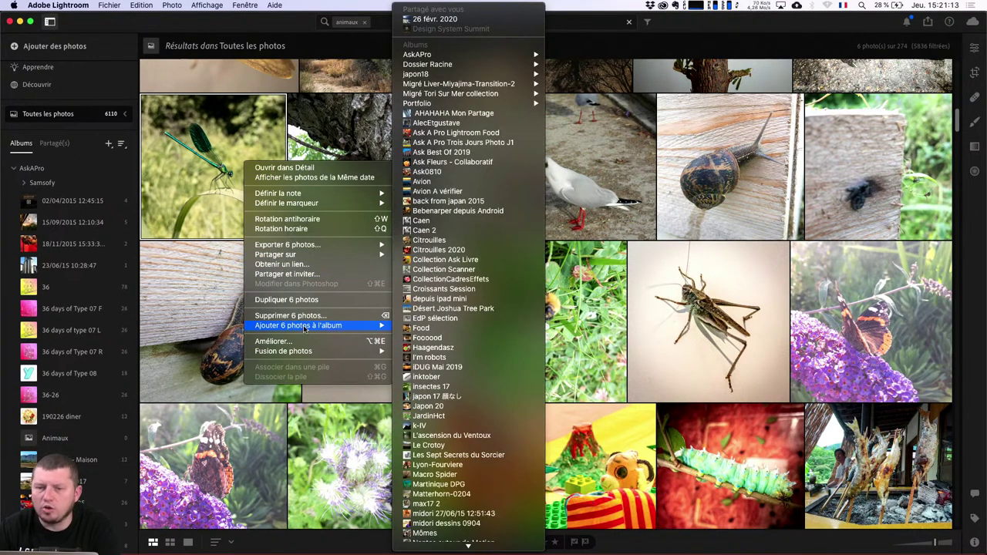
{"action": "mouse_move", "coordinate": [432, 54]}
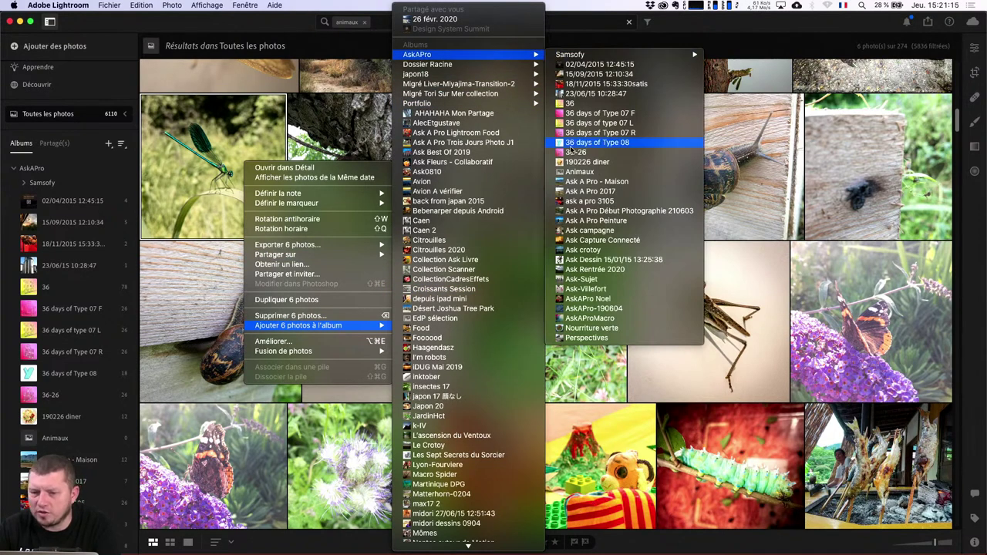
{"action": "left_click", "coordinate": [585, 173]}
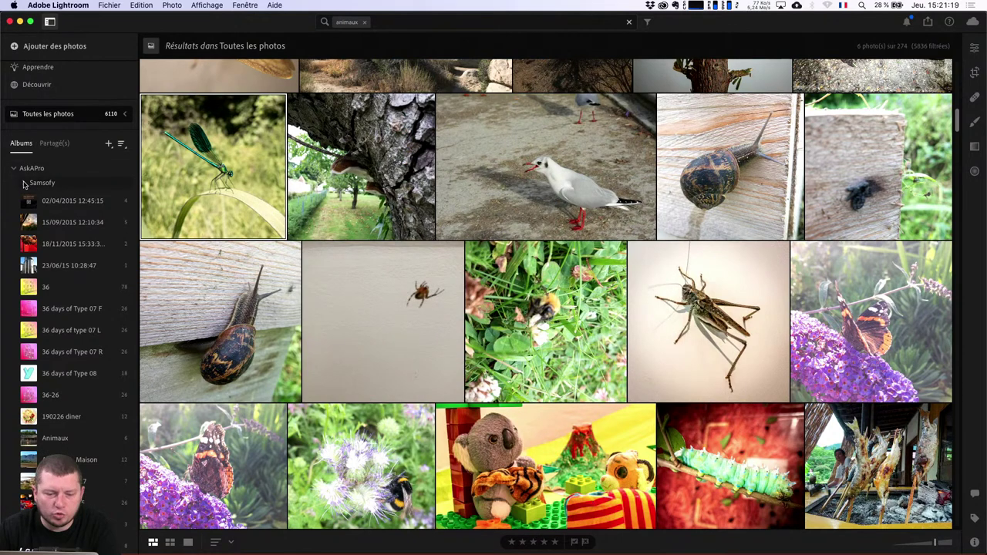
{"action": "left_click", "coordinate": [60, 442]}
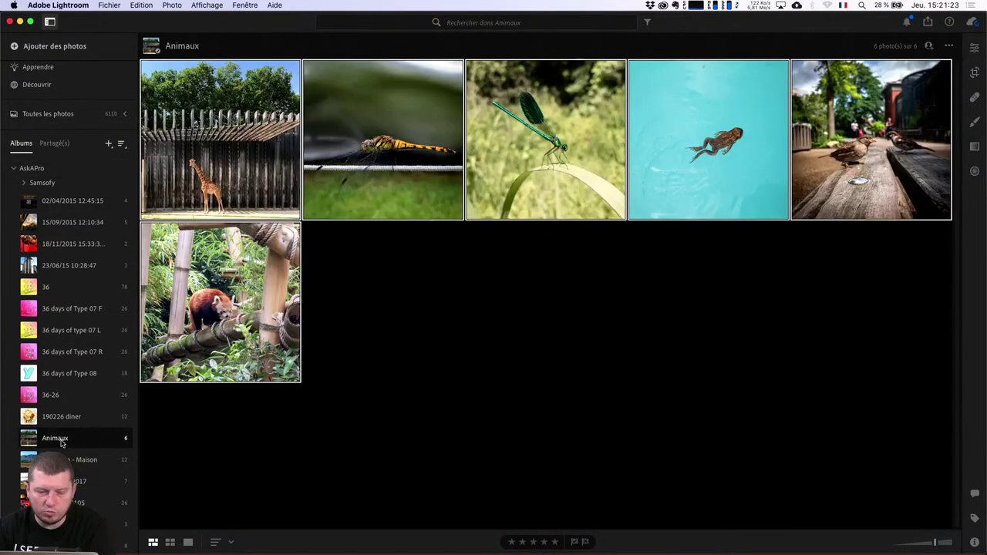
{"action": "right_click", "coordinate": [62, 443]}
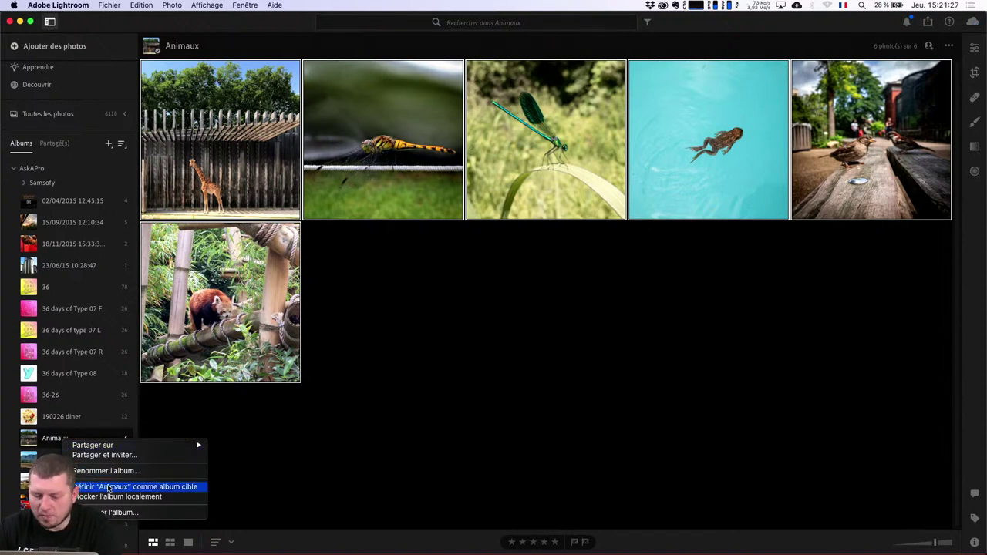
{"action": "left_click", "coordinate": [109, 488]}
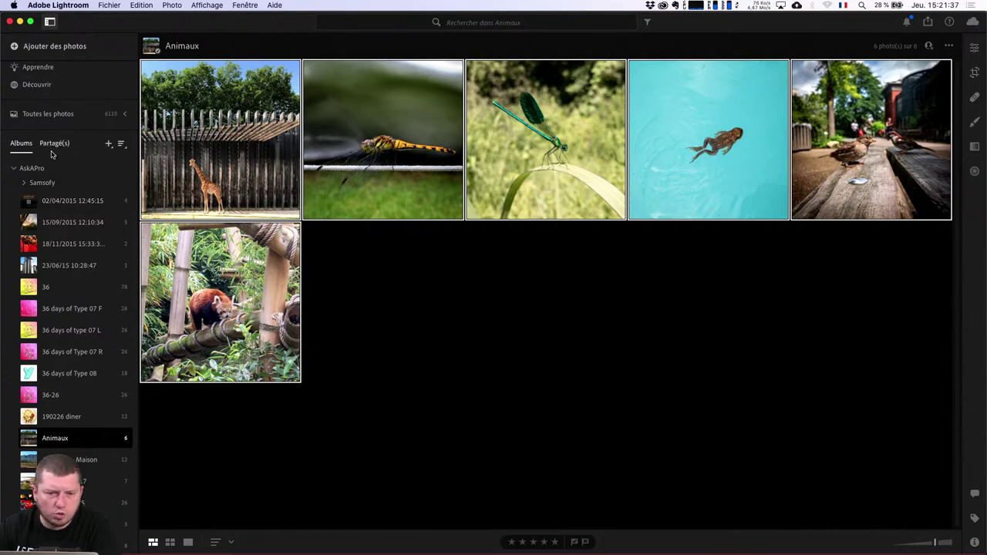
Step: Show every photo in the library and search them for 'animaux'
{"action": "left_click", "coordinate": [42, 116]}
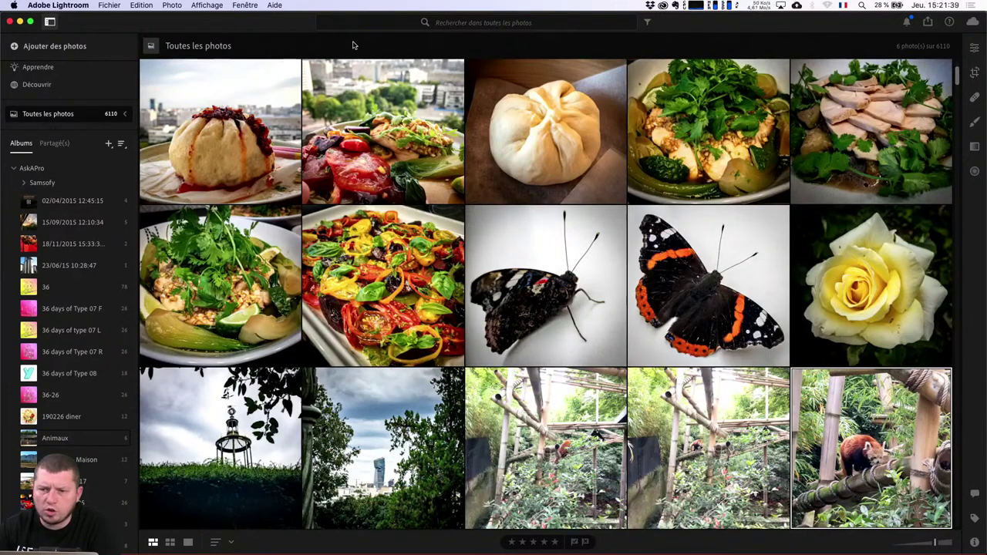
{"action": "left_click", "coordinate": [402, 22]}
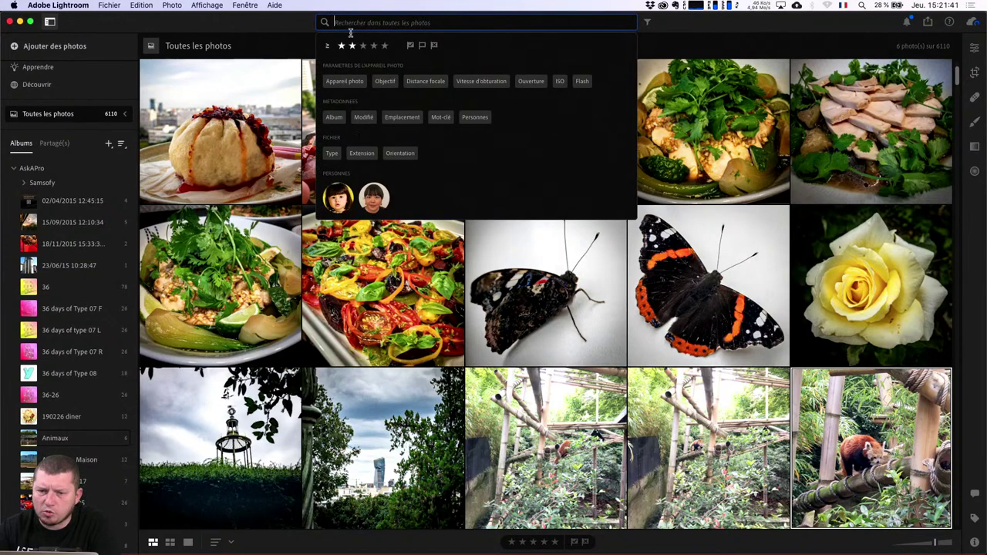
{"action": "type", "text": "au"}
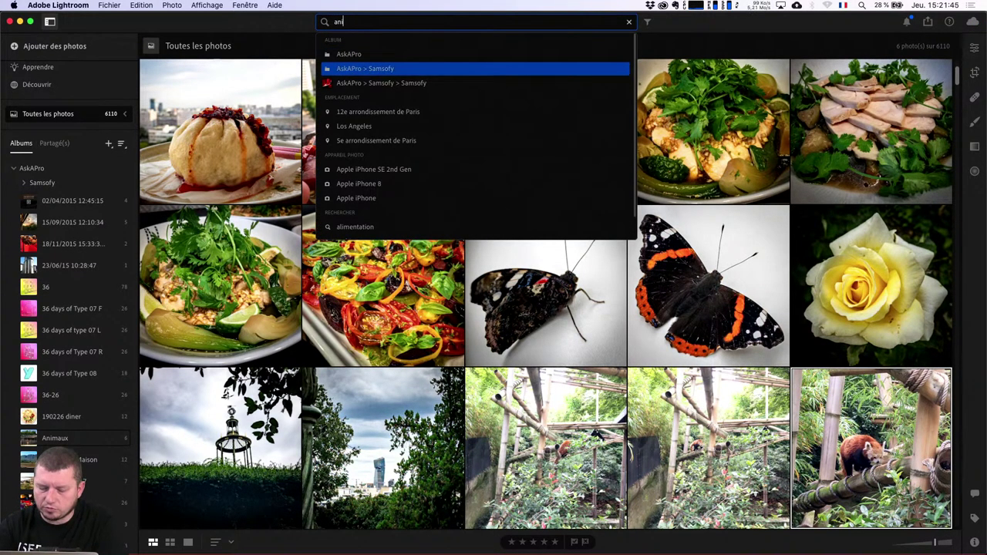
{"action": "type", "text": "x"}
{"action": "key", "text": "Return"}
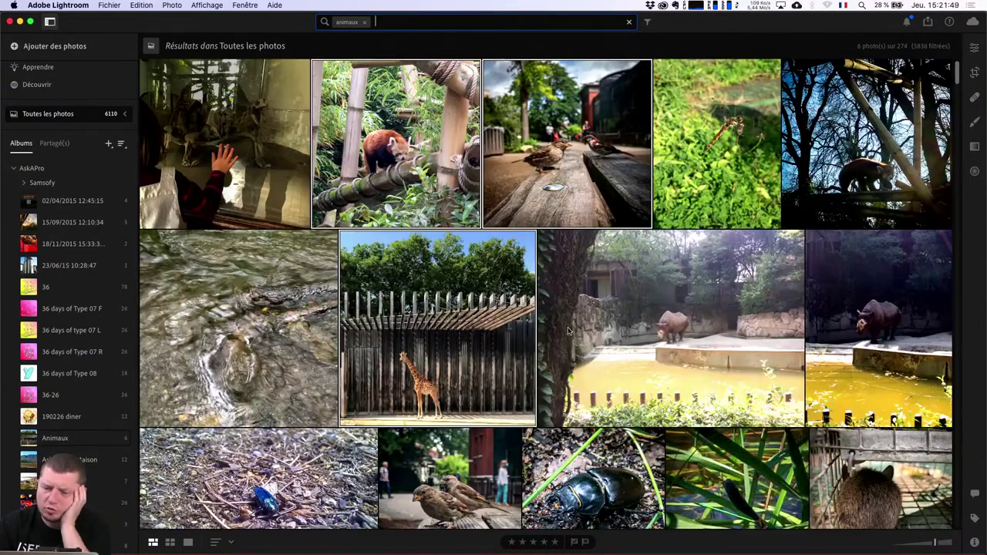
Step: Add the green beetle and cow-in-field photos to the Animaux album
{"action": "scroll", "coordinate": [569, 331], "scroll_direction": "down", "scroll_amount": 5}
{"action": "scroll", "coordinate": [569, 332], "scroll_direction": "down", "scroll_amount": 5}
{"action": "scroll", "coordinate": [569, 332], "scroll_direction": "down", "scroll_amount": 3}
{"action": "scroll", "coordinate": [569, 331], "scroll_direction": "down", "scroll_amount": 5}
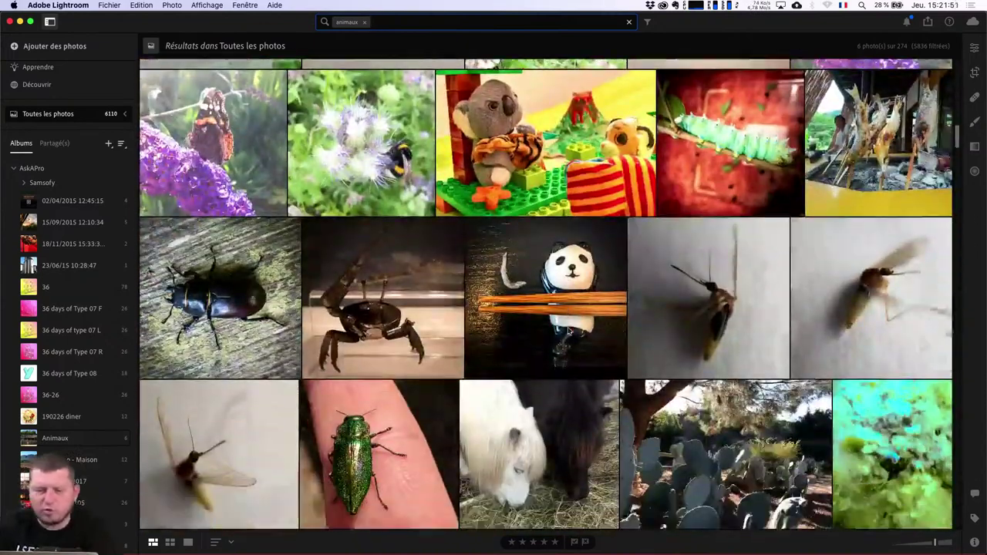
{"action": "scroll", "coordinate": [569, 331], "scroll_direction": "down", "scroll_amount": 3}
{"action": "scroll", "coordinate": [570, 332], "scroll_direction": "down", "scroll_amount": 3}
{"action": "scroll", "coordinate": [570, 331], "scroll_direction": "down", "scroll_amount": 1}
{"action": "scroll", "coordinate": [569, 332], "scroll_direction": "up", "scroll_amount": 1}
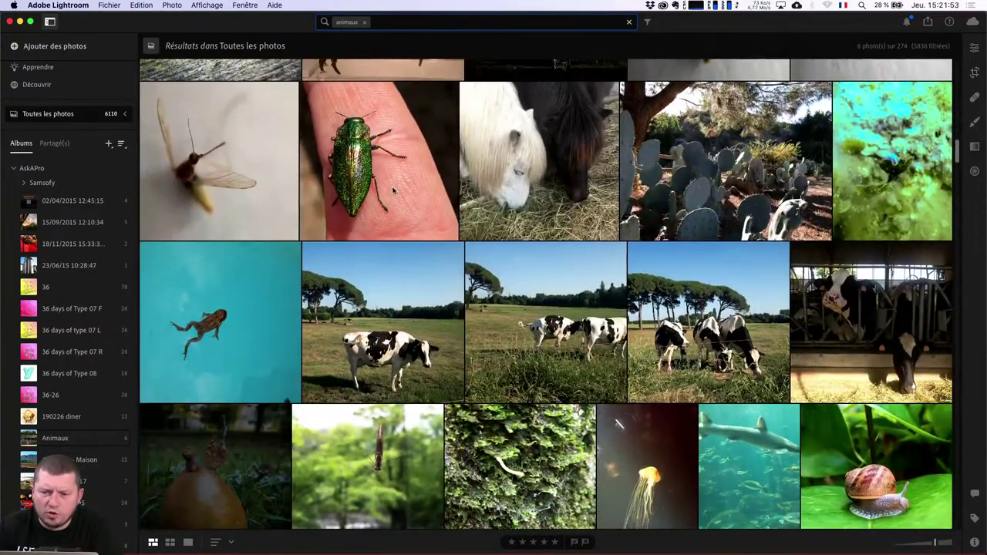
{"action": "left_click", "coordinate": [381, 194]}
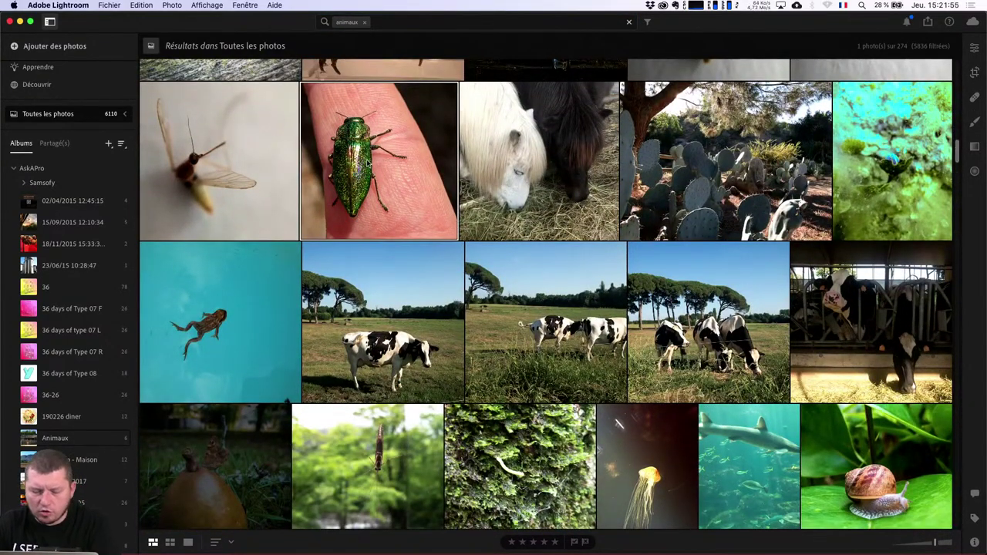
{"action": "key", "text": "t"}
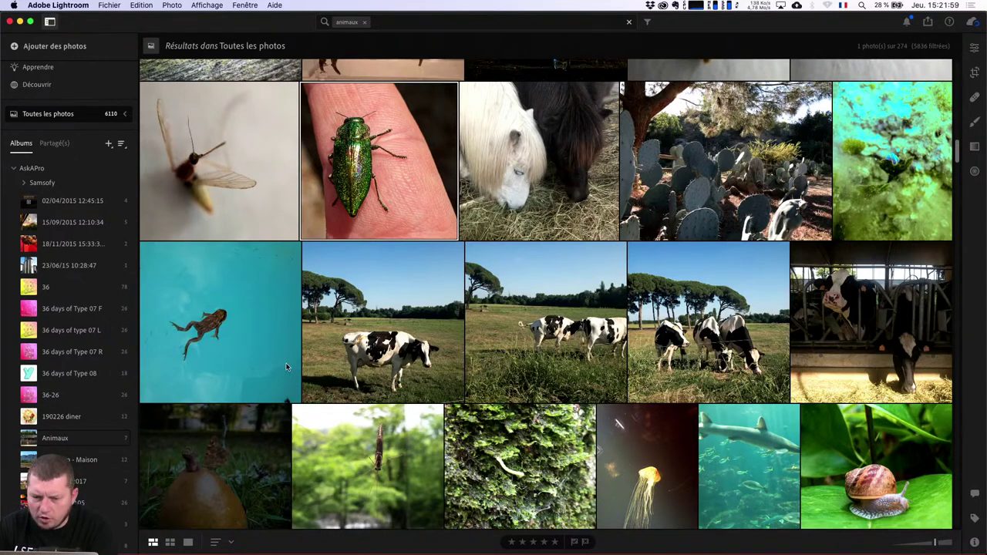
{"action": "scroll", "coordinate": [341, 432], "scroll_direction": "down", "scroll_amount": 2}
{"action": "left_click", "coordinate": [371, 318]}
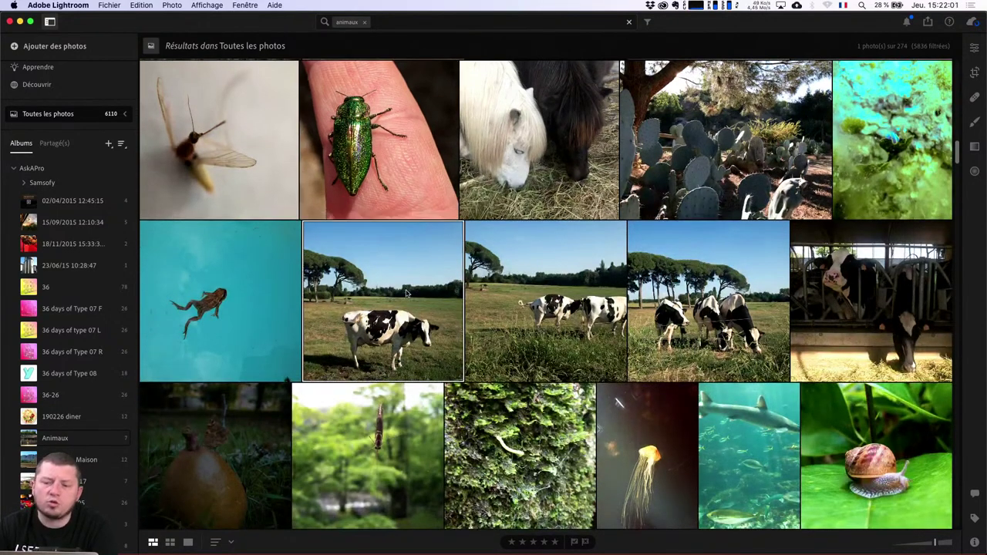
{"action": "key", "text": "t"}
Step: Add the lionfish and wasp photos to the Animaux album
{"action": "scroll", "coordinate": [497, 389], "scroll_direction": "down", "scroll_amount": 3}
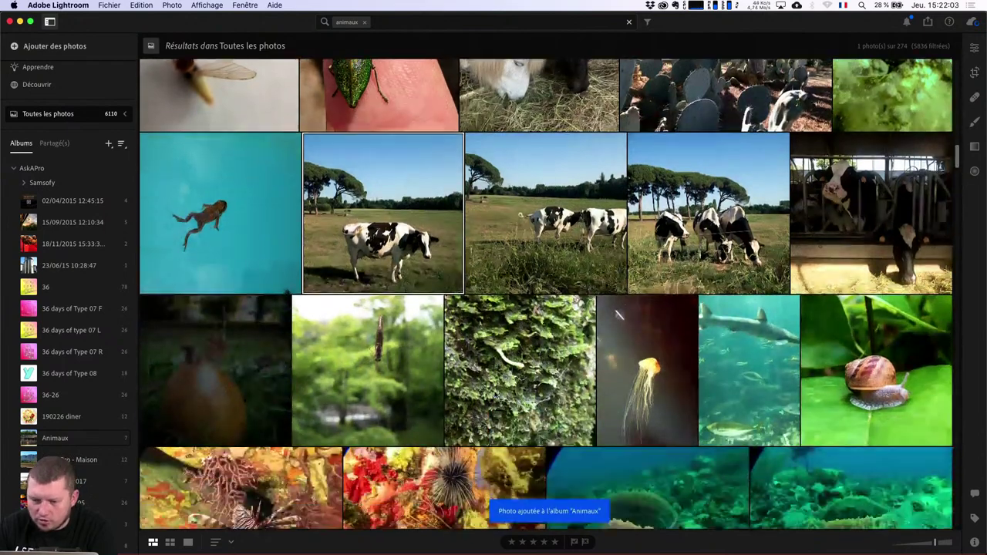
{"action": "scroll", "coordinate": [508, 371], "scroll_direction": "down", "scroll_amount": 7}
{"action": "left_click", "coordinate": [651, 193]}
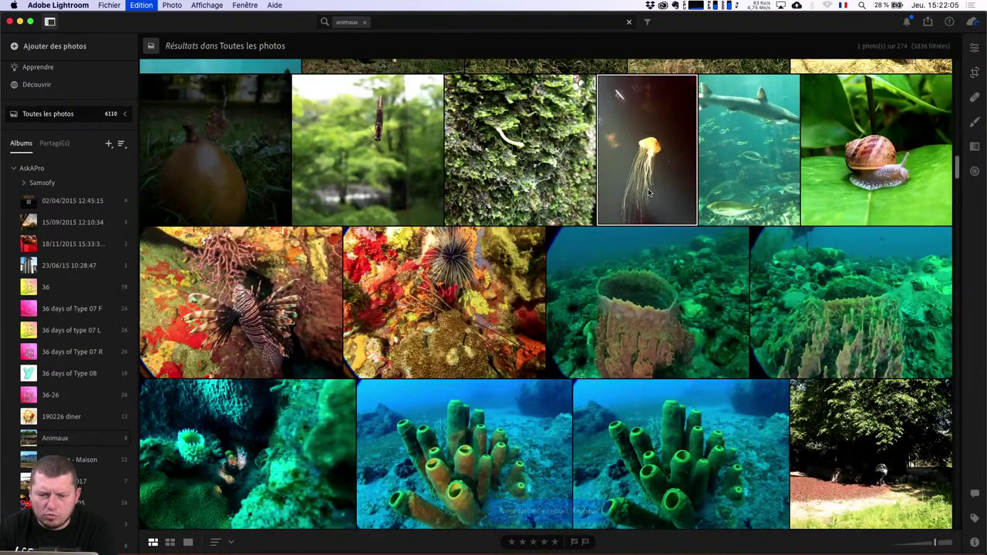
{"action": "left_click", "coordinate": [277, 298]}
{"action": "key", "text": "super+a"}
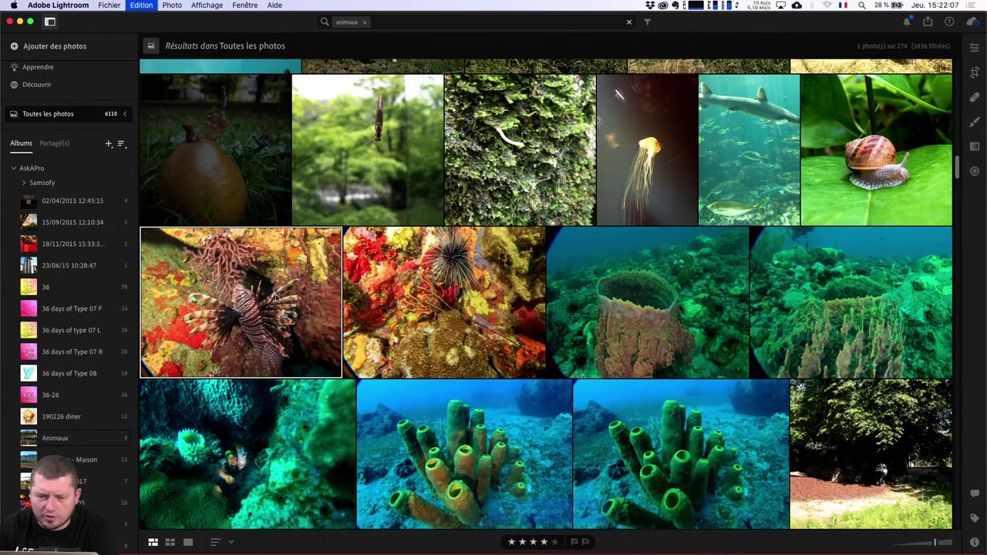
{"action": "key", "text": "t"}
{"action": "scroll", "coordinate": [333, 363], "scroll_direction": "down", "scroll_amount": 10}
{"action": "scroll", "coordinate": [332, 363], "scroll_direction": "down", "scroll_amount": 5}
{"action": "scroll", "coordinate": [332, 363], "scroll_direction": "down", "scroll_amount": 10}
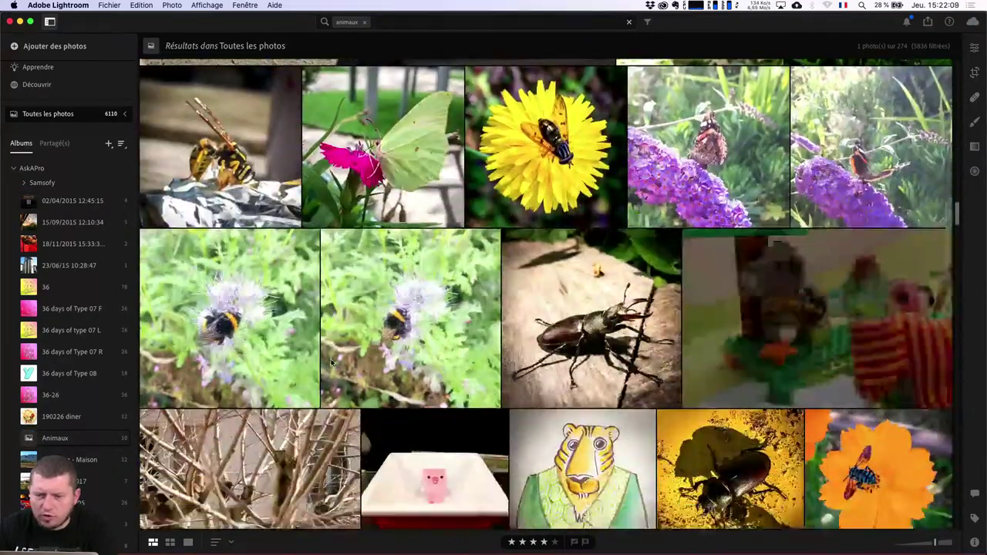
{"action": "scroll", "coordinate": [332, 363], "scroll_direction": "down", "scroll_amount": 1}
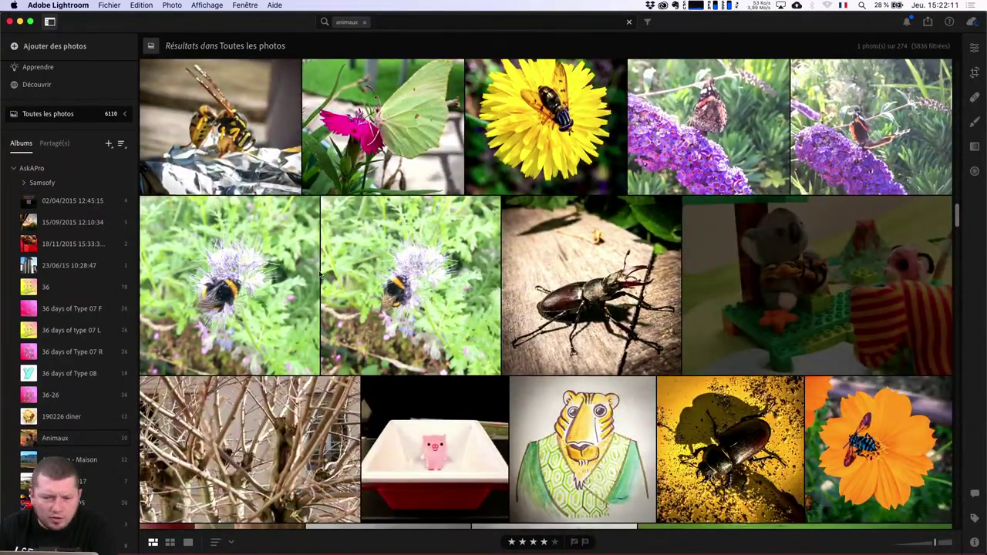
{"action": "left_click", "coordinate": [228, 142]}
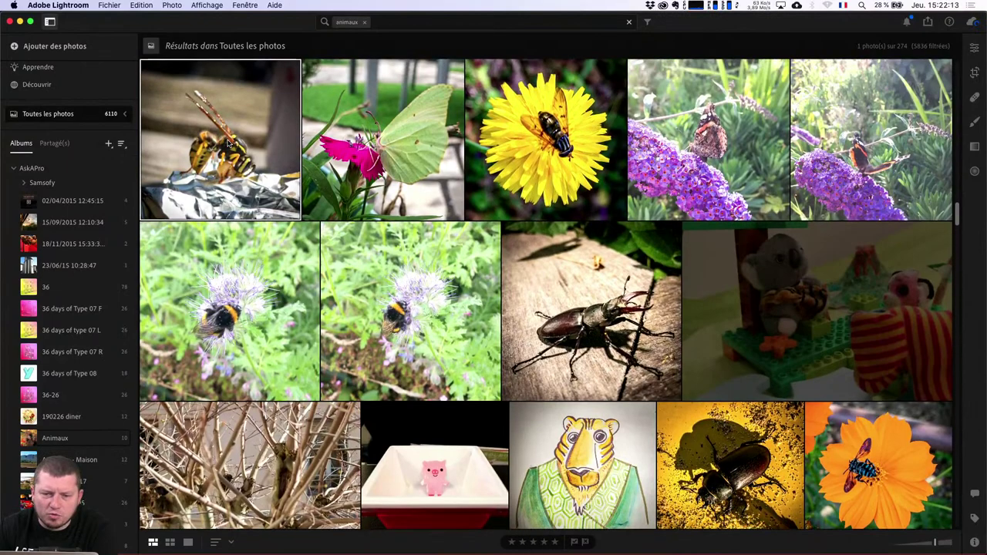
{"action": "key", "text": "t"}
Step: Add the orange slug photo, then open Animaux to confirm it holds 12 photos
{"action": "scroll", "coordinate": [400, 302], "scroll_direction": "down", "scroll_amount": 5}
{"action": "scroll", "coordinate": [399, 302], "scroll_direction": "down", "scroll_amount": 5}
{"action": "scroll", "coordinate": [400, 299], "scroll_direction": "down", "scroll_amount": 3}
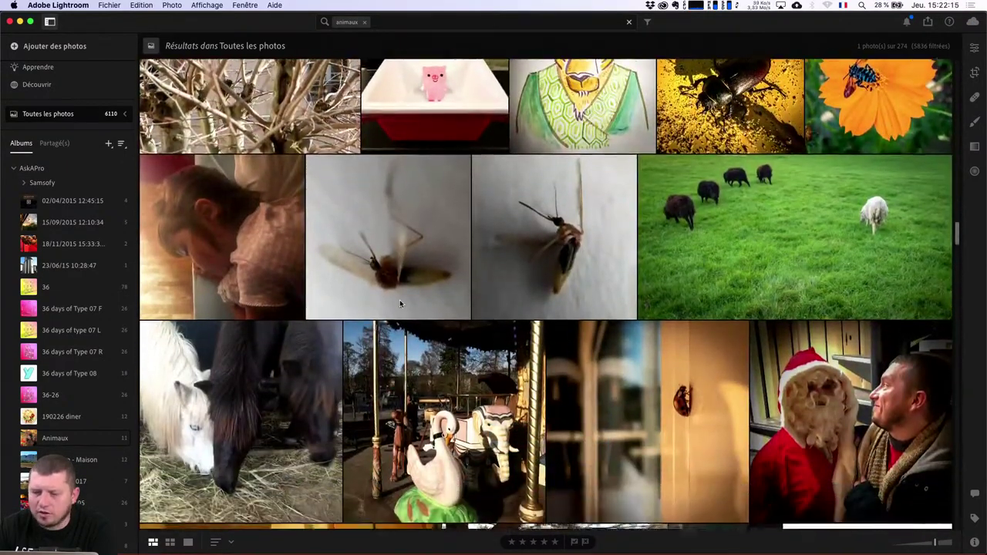
{"action": "scroll", "coordinate": [400, 299], "scroll_direction": "down", "scroll_amount": 2}
{"action": "scroll", "coordinate": [400, 299], "scroll_direction": "down", "scroll_amount": 7}
{"action": "scroll", "coordinate": [400, 300], "scroll_direction": "down", "scroll_amount": 4}
{"action": "scroll", "coordinate": [399, 302], "scroll_direction": "down", "scroll_amount": 3}
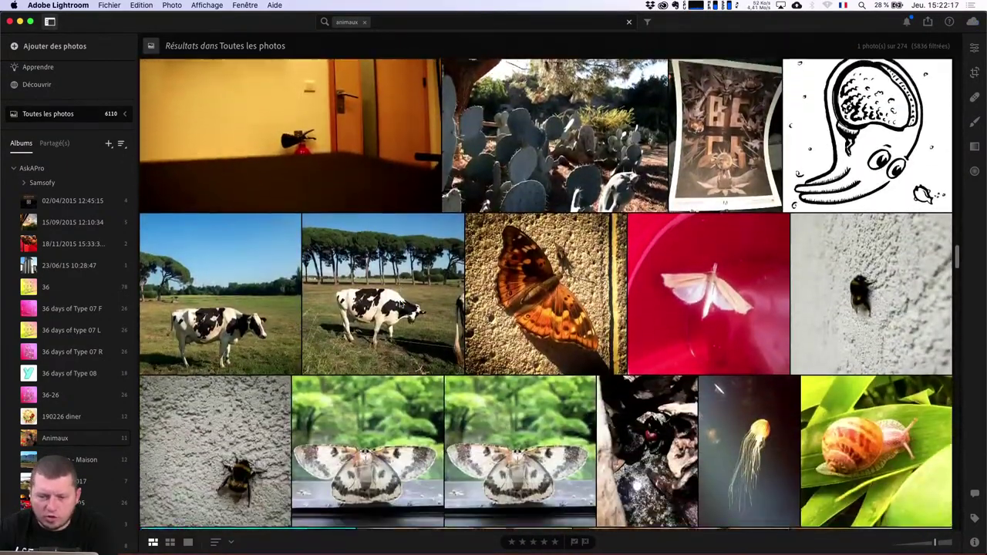
{"action": "scroll", "coordinate": [432, 339], "scroll_direction": "down", "scroll_amount": 2}
{"action": "scroll", "coordinate": [463, 378], "scroll_direction": "down", "scroll_amount": 1}
{"action": "scroll", "coordinate": [463, 378], "scroll_direction": "down", "scroll_amount": 1}
{"action": "scroll", "coordinate": [463, 378], "scroll_direction": "down", "scroll_amount": 3}
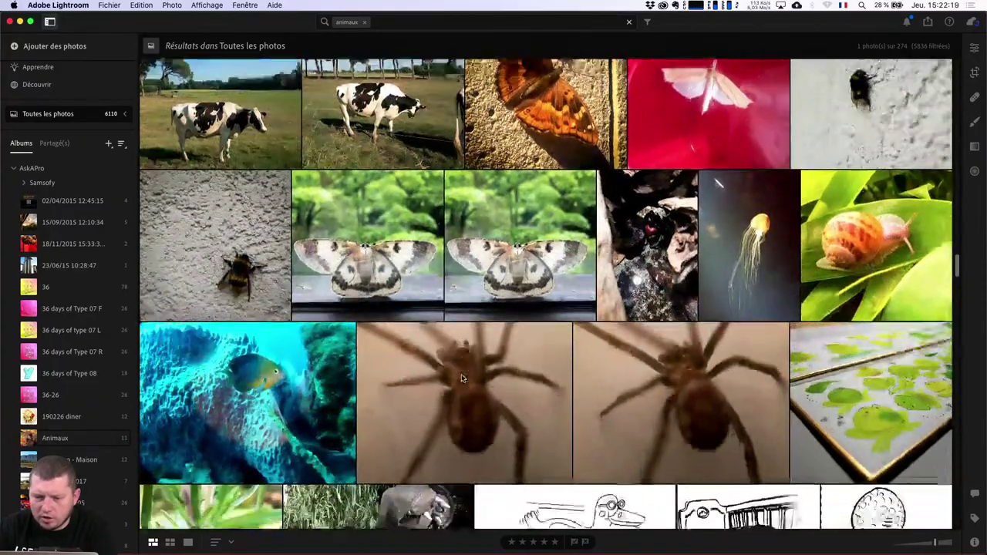
{"action": "scroll", "coordinate": [463, 378], "scroll_direction": "down", "scroll_amount": 6}
{"action": "scroll", "coordinate": [462, 378], "scroll_direction": "down", "scroll_amount": 6}
{"action": "scroll", "coordinate": [461, 378], "scroll_direction": "down", "scroll_amount": 6}
{"action": "scroll", "coordinate": [462, 378], "scroll_direction": "down", "scroll_amount": 3}
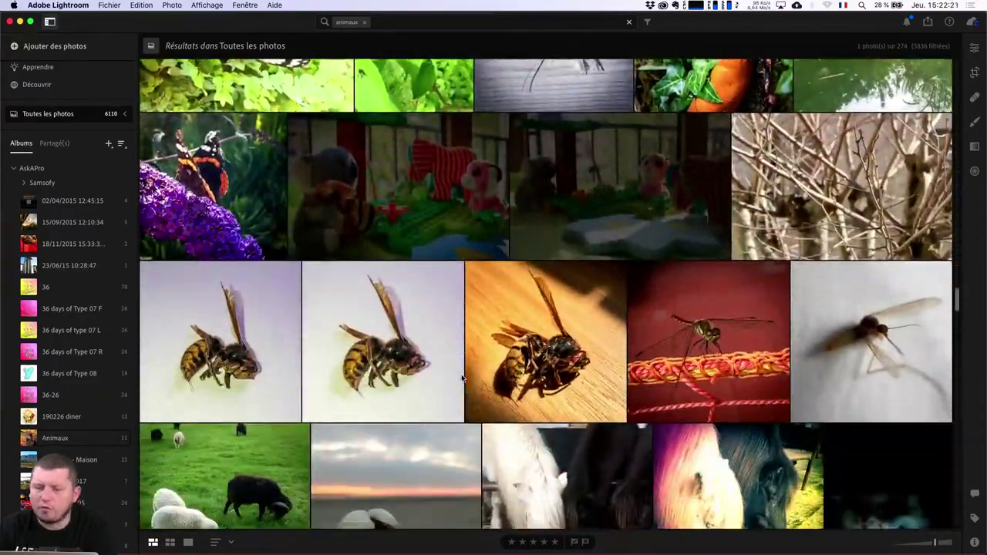
{"action": "scroll", "coordinate": [579, 293], "scroll_direction": "up", "scroll_amount": 3}
{"action": "scroll", "coordinate": [679, 223], "scroll_direction": "up", "scroll_amount": 1}
{"action": "key", "text": "super+v"}
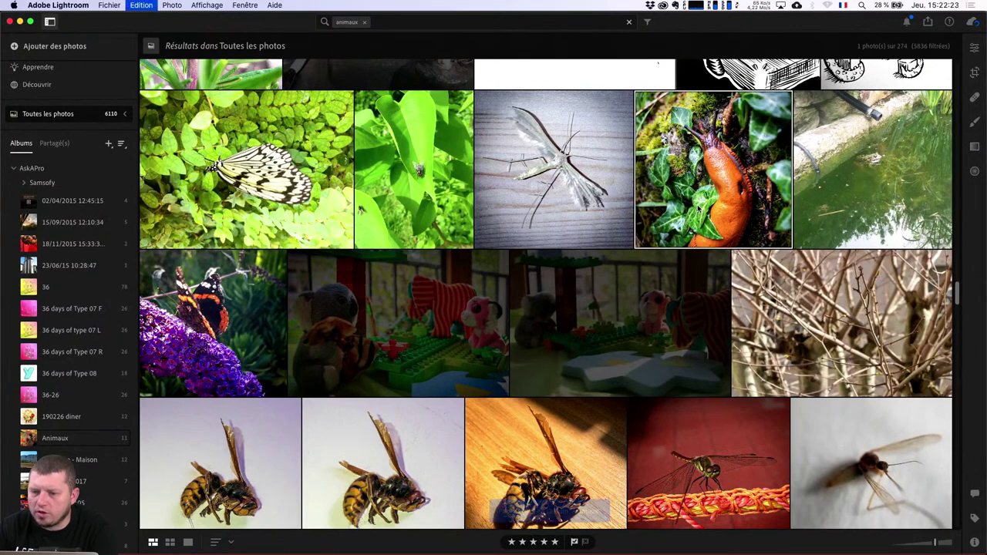
{"action": "left_click", "coordinate": [88, 439]}
{"action": "scroll", "coordinate": [692, 374], "scroll_direction": "up", "scroll_amount": 2}
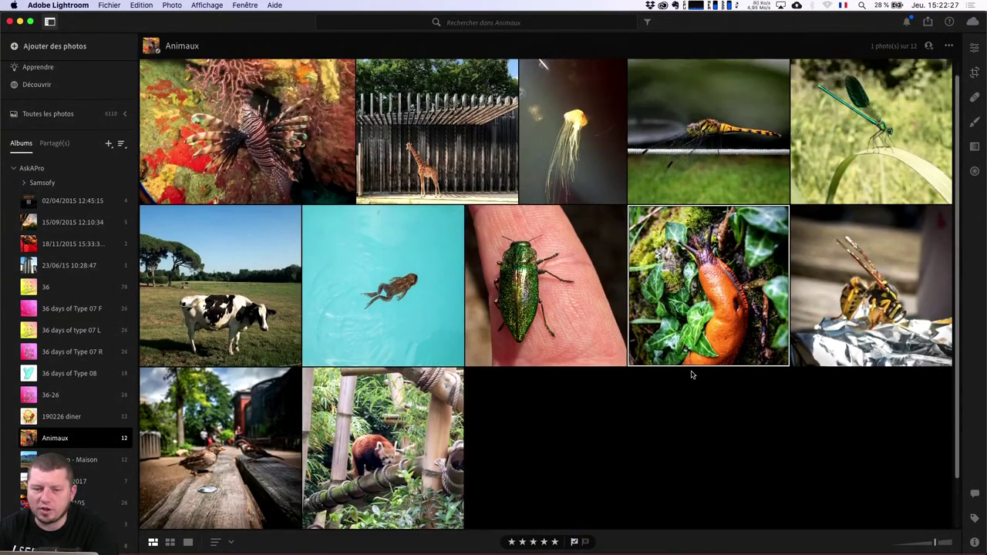
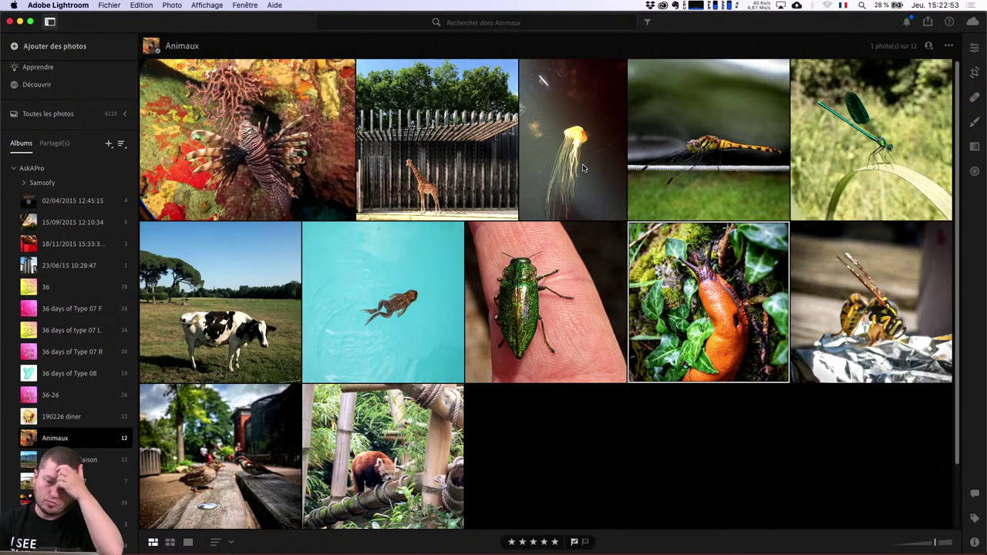
Step: Open the dragonfly photo on its own, zoom it to Remplir and pan it upward
{"action": "left_click", "coordinate": [727, 118]}
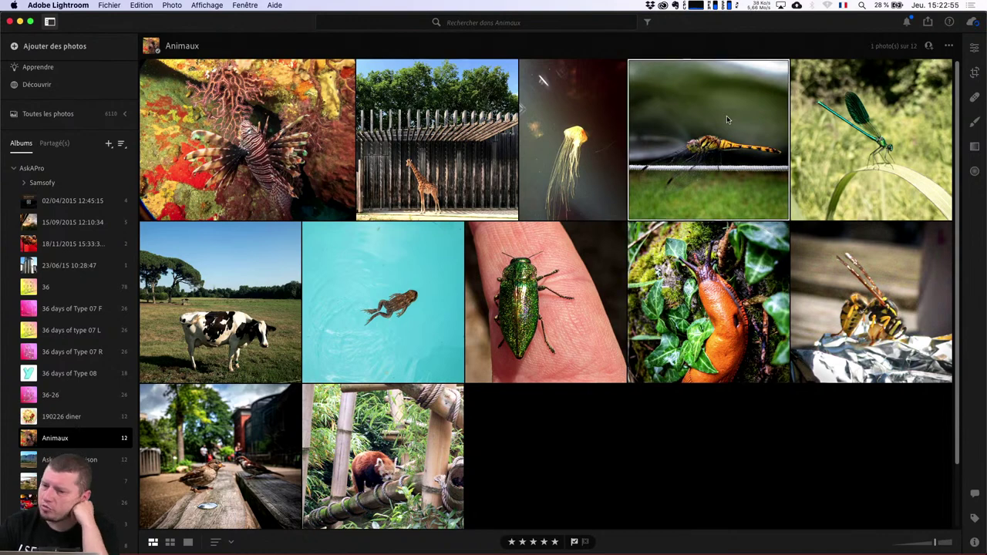
{"action": "double_click", "coordinate": [734, 135]}
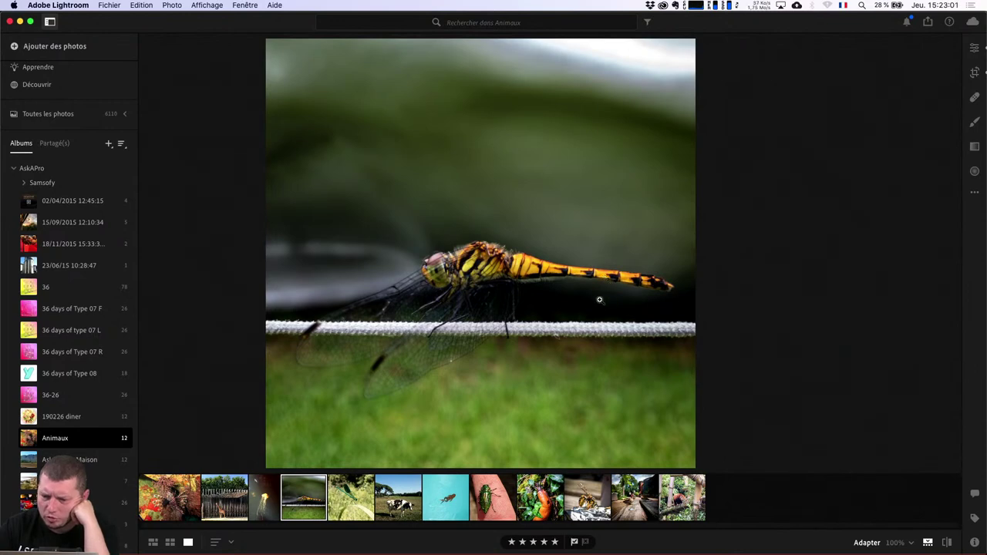
{"action": "double_click", "coordinate": [656, 287]}
{"action": "double_click", "coordinate": [701, 151]}
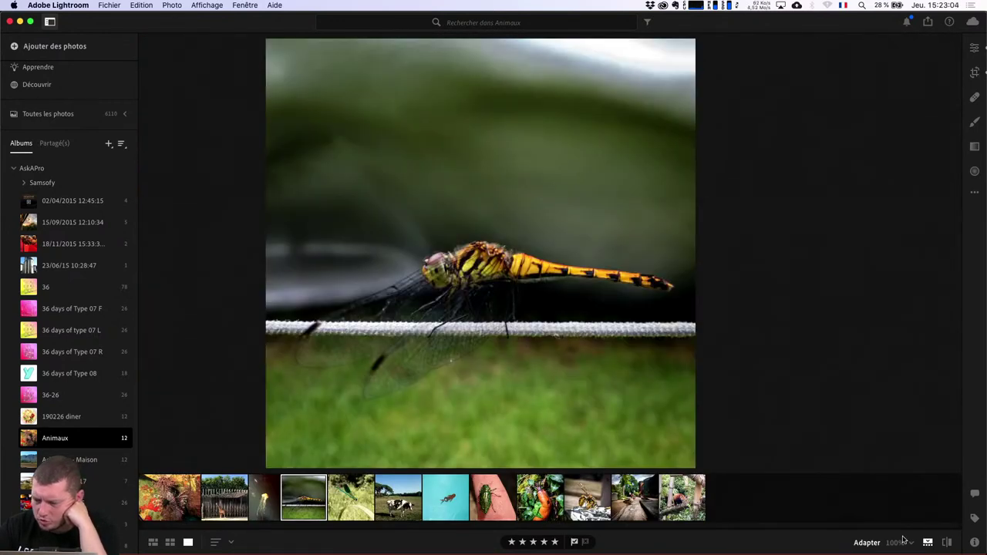
{"action": "left_click", "coordinate": [908, 543]}
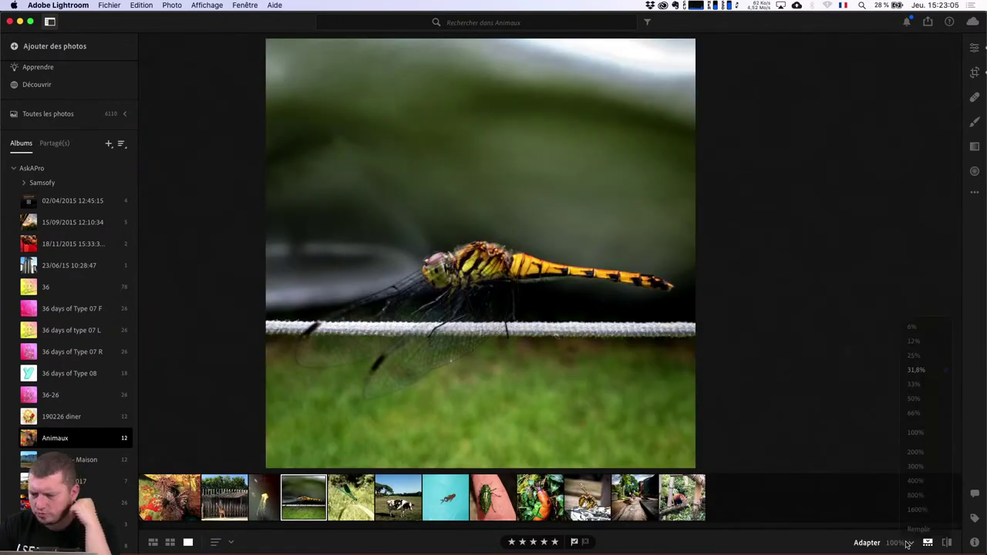
{"action": "left_click", "coordinate": [917, 530]}
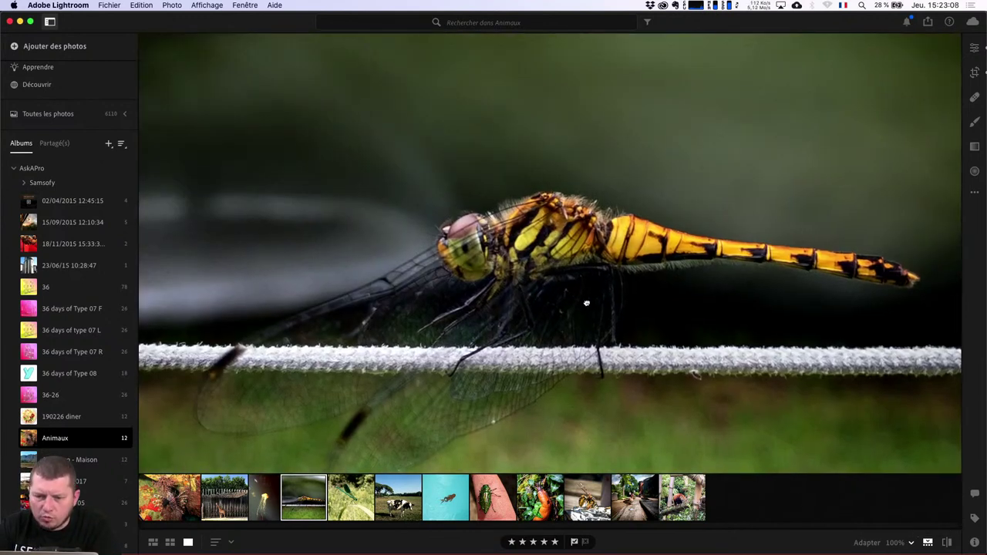
{"action": "left_click_drag", "start_coordinate": [528, 317], "coordinate": [569, 264]}
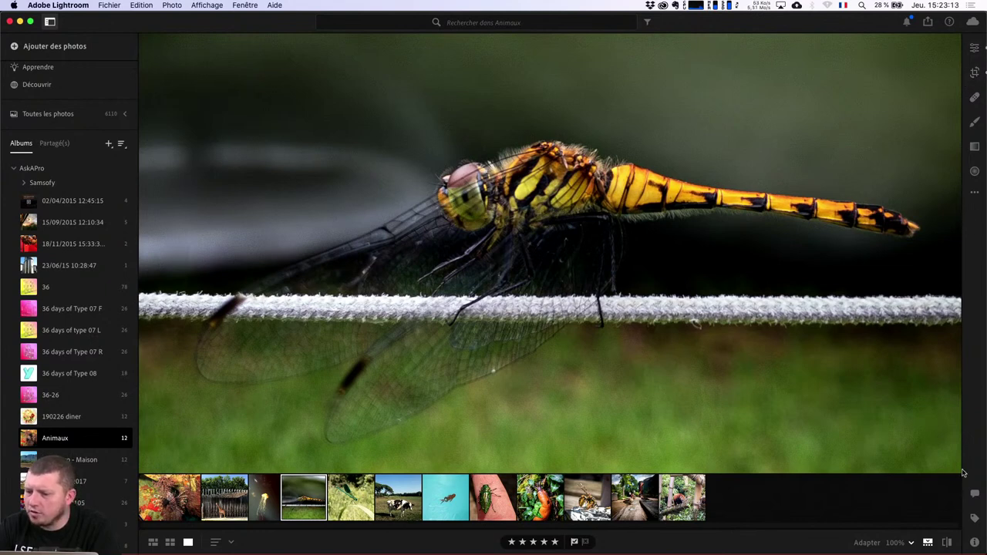
Step: Show the dragonfly's metadata and location info, then return to the Animaux grid
{"action": "left_click", "coordinate": [975, 542]}
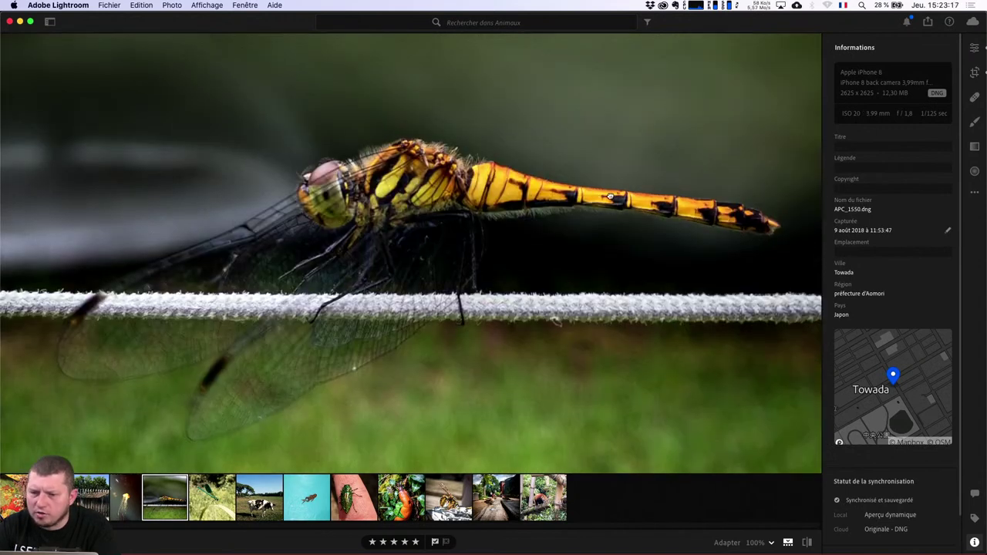
{"action": "left_click_drag", "start_coordinate": [658, 200], "coordinate": [655, 178]}
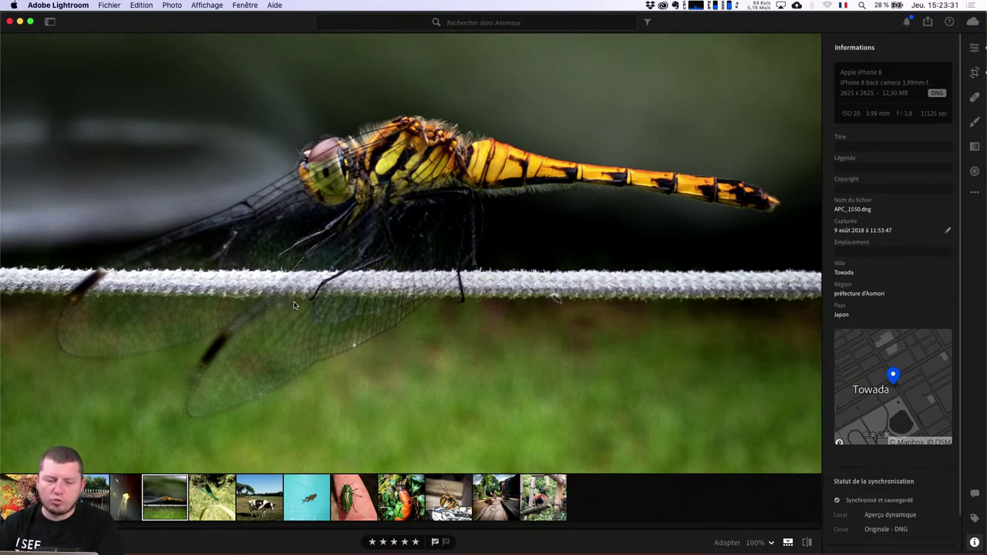
{"action": "key", "text": "g"}
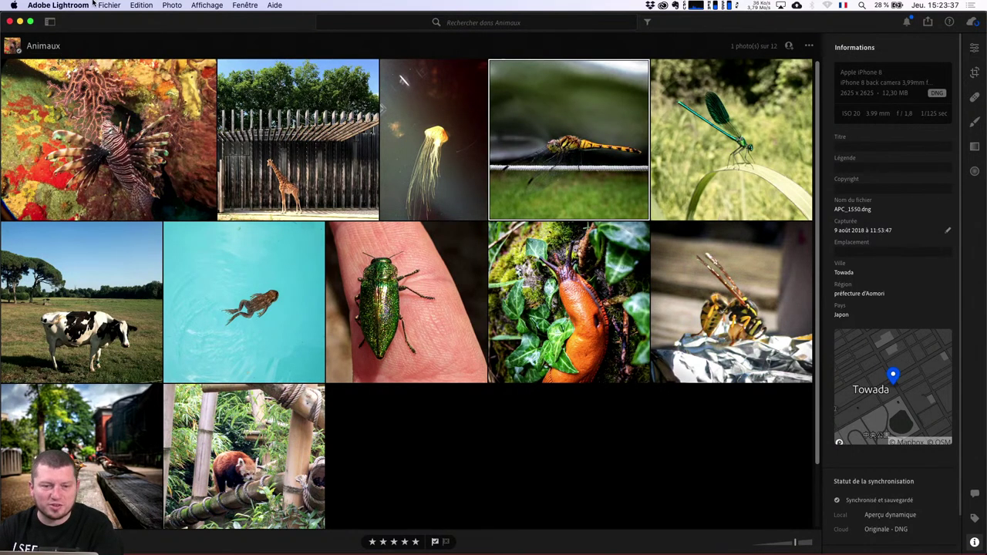
Step: Reopen the album sidebar and bring up Partager et inviter for the Animaux album
{"action": "left_click", "coordinate": [50, 23]}
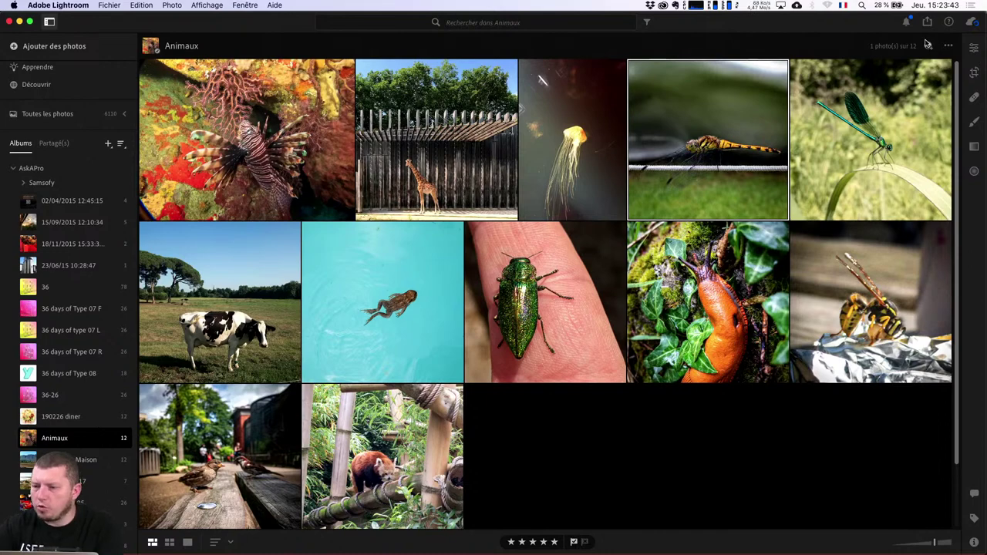
{"action": "left_click", "coordinate": [948, 46]}
{"action": "left_click", "coordinate": [948, 46]}
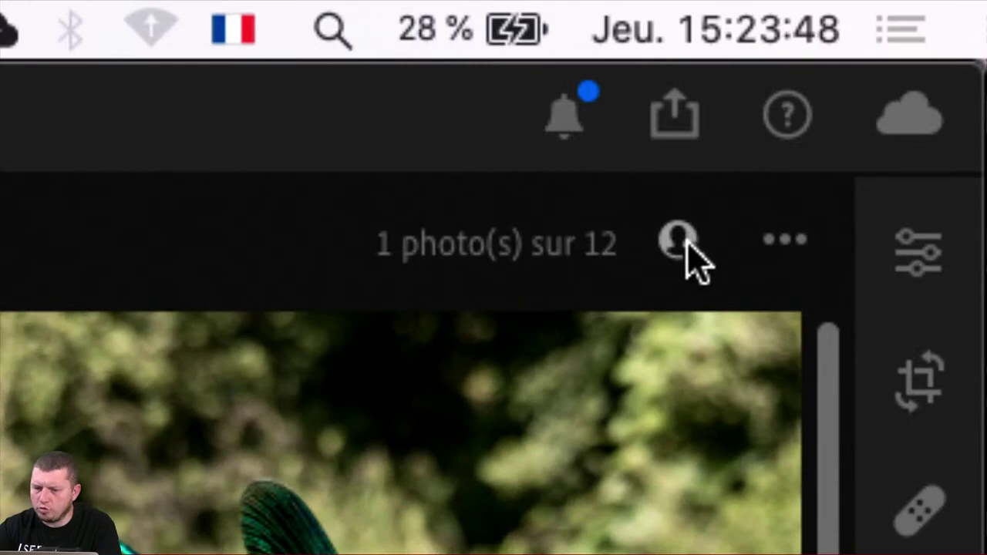
{"action": "left_click", "coordinate": [648, 270]}
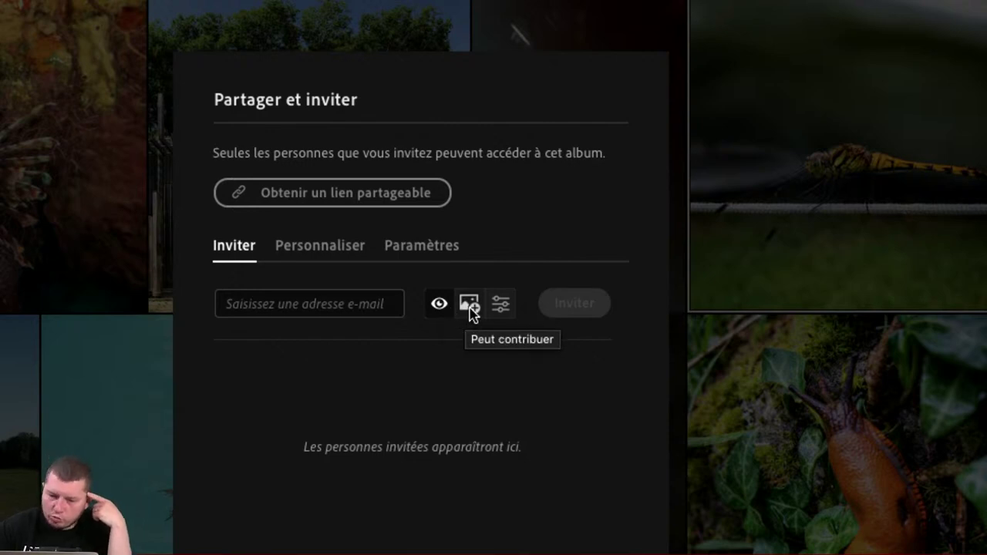
Step: Give invited people 'Peut modif. et contrib.' access and go to the Personnaliser settings
{"action": "left_click", "coordinate": [470, 308]}
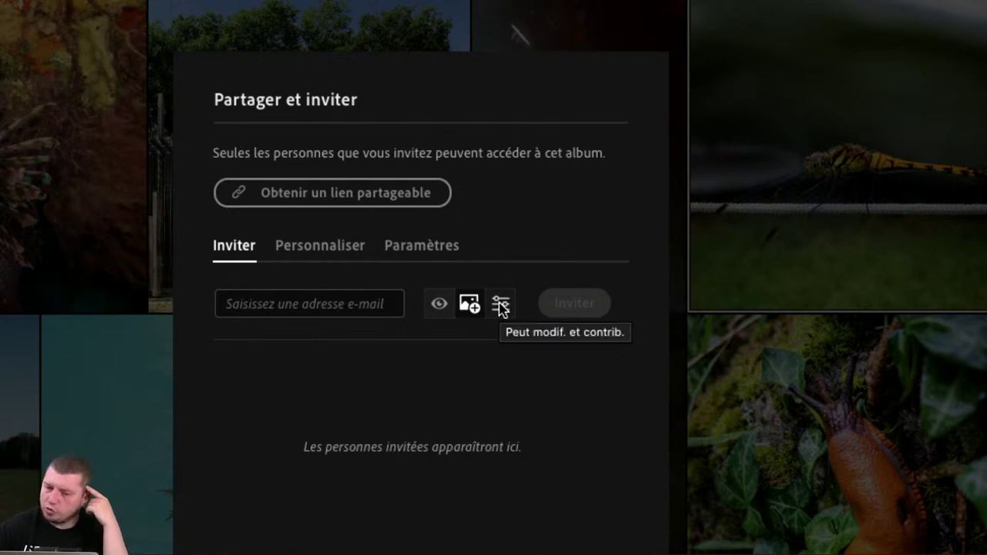
{"action": "left_click", "coordinate": [501, 306]}
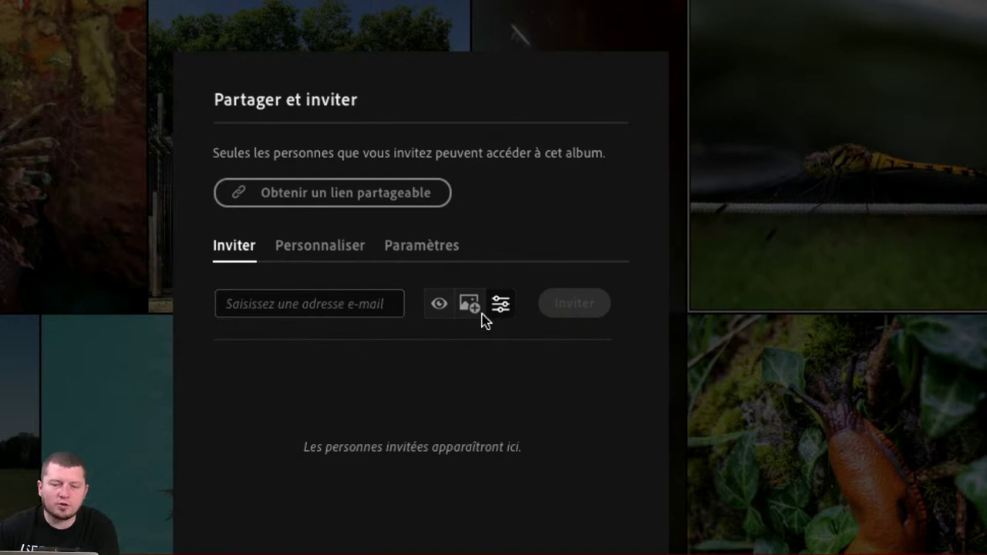
{"action": "left_click", "coordinate": [349, 257]}
Step: Enter the author credit in the Auteur field
{"action": "left_click", "coordinate": [442, 436]}
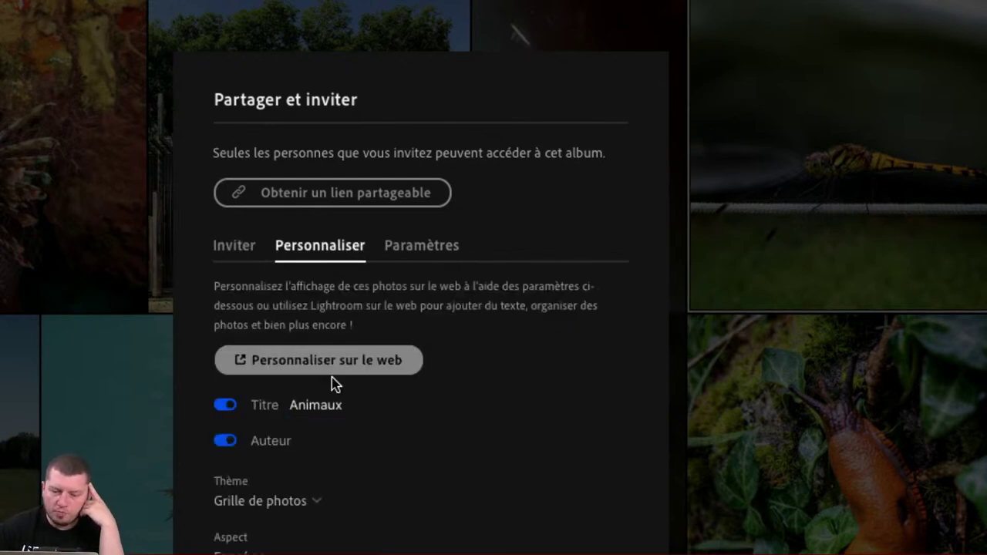
{"action": "left_click", "coordinate": [314, 442]}
{"action": "type", "text": "Franck"}
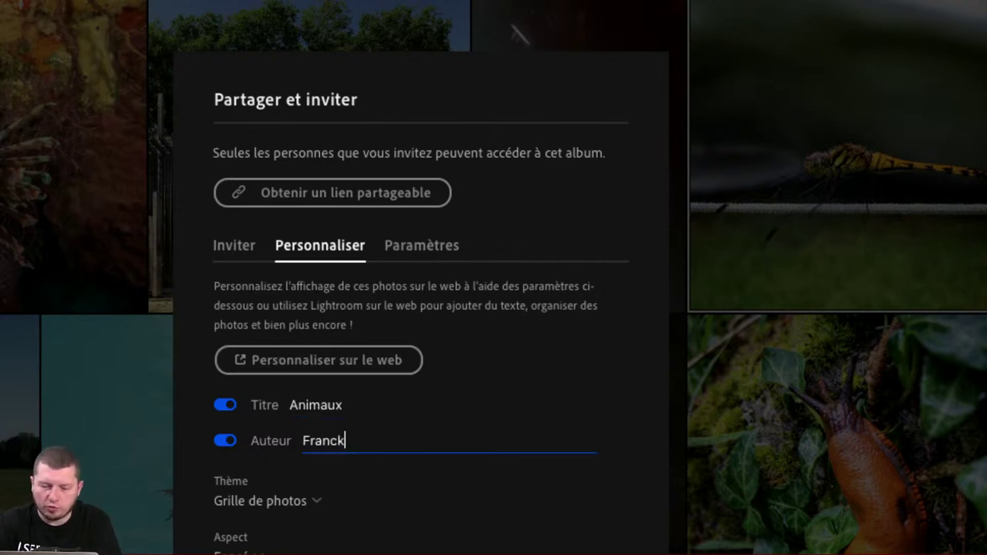
{"action": "type", "text": "pour Ask A Pro"}
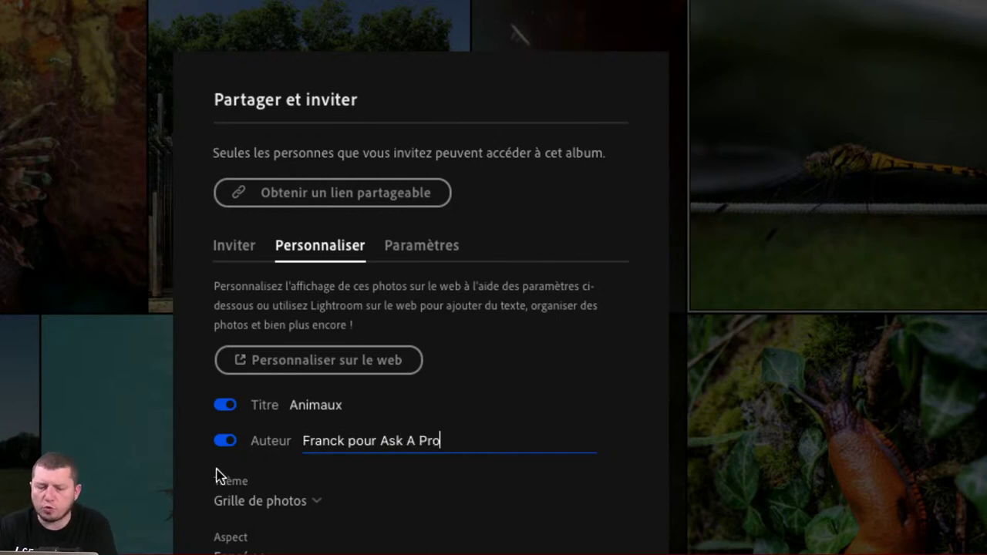
Step: Keep the Grille de photos theme and continue with Personnaliser sur le web
{"action": "scroll", "coordinate": [643, 540], "scroll_direction": "down", "scroll_amount": 5}
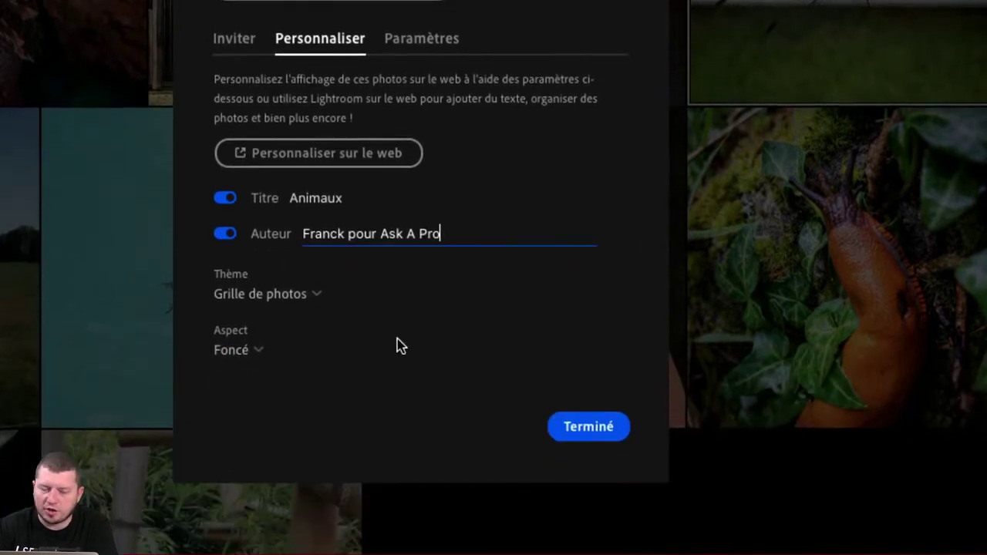
{"action": "left_click", "coordinate": [301, 298]}
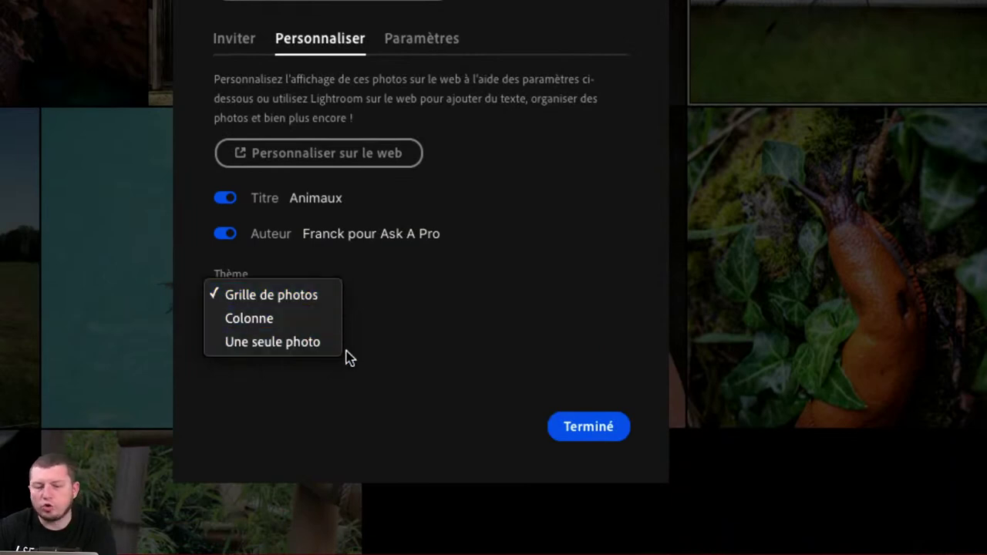
{"action": "left_click", "coordinate": [402, 350]}
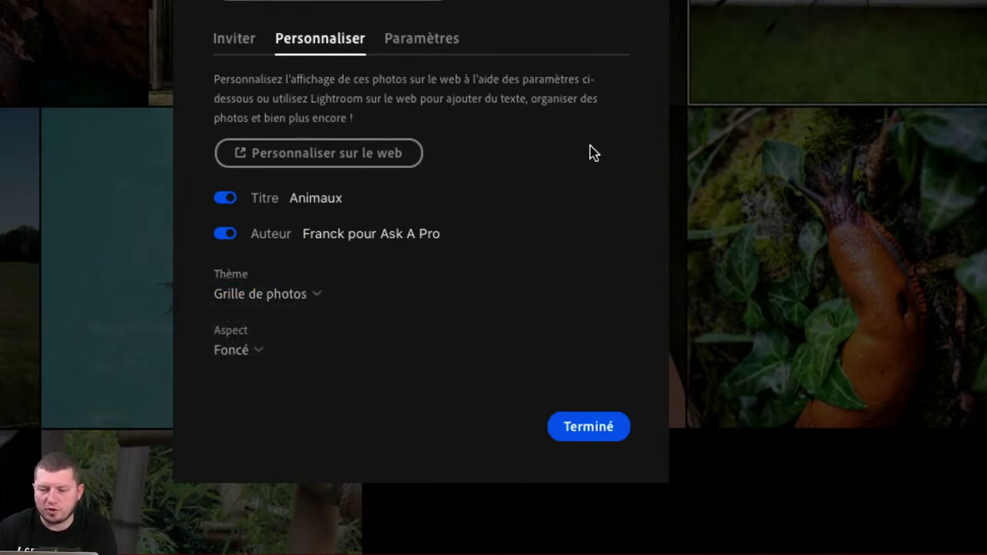
{"action": "left_click", "coordinate": [359, 155]}
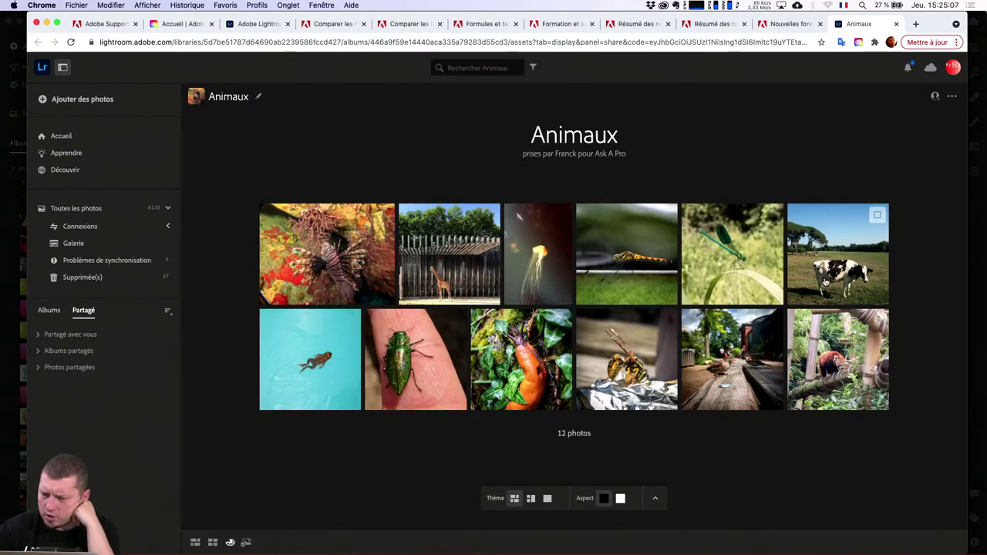
Step: Drag the cow, giraffe and red panda to the front: giraffe first, red panda third
{"action": "left_click_drag", "start_coordinate": [826, 283], "coordinate": [273, 252]}
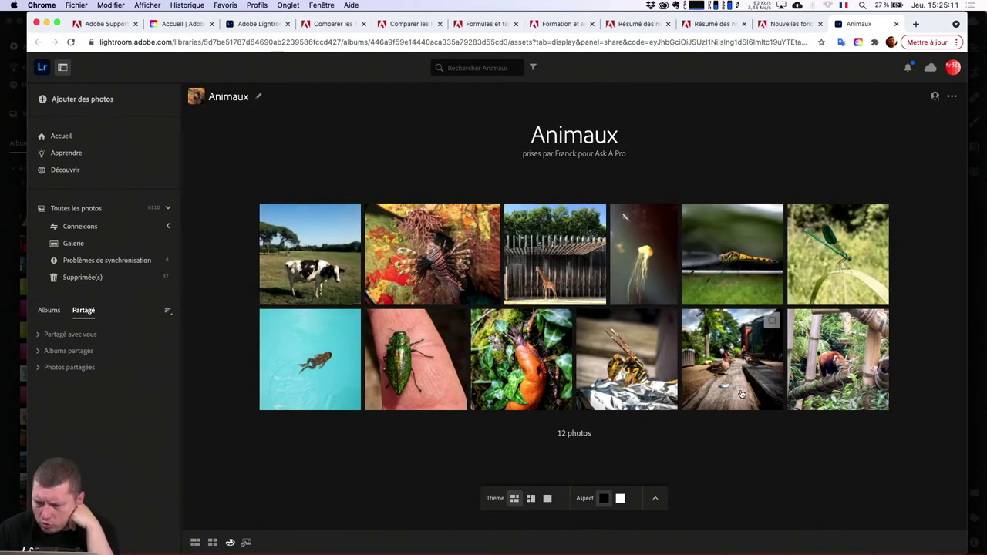
{"action": "left_click_drag", "start_coordinate": [839, 355], "coordinate": [441, 234]}
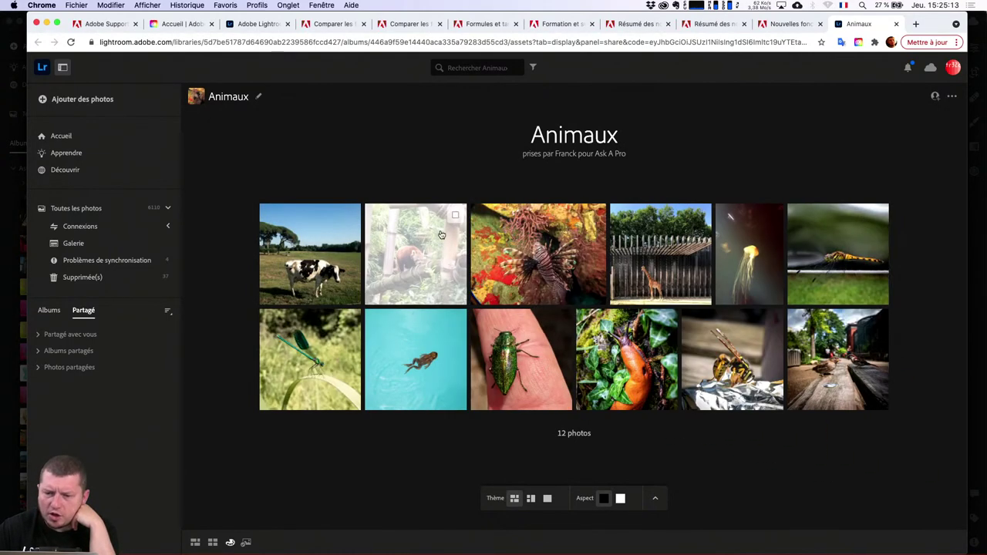
{"action": "mouse_move", "coordinate": [660, 262]}
{"action": "left_mouse_down"}
{"action": "mouse_move", "coordinate": [308, 238]}
{"action": "mouse_move", "coordinate": [609, 249]}
{"action": "mouse_move", "coordinate": [309, 262]}
{"action": "left_mouse_up"}
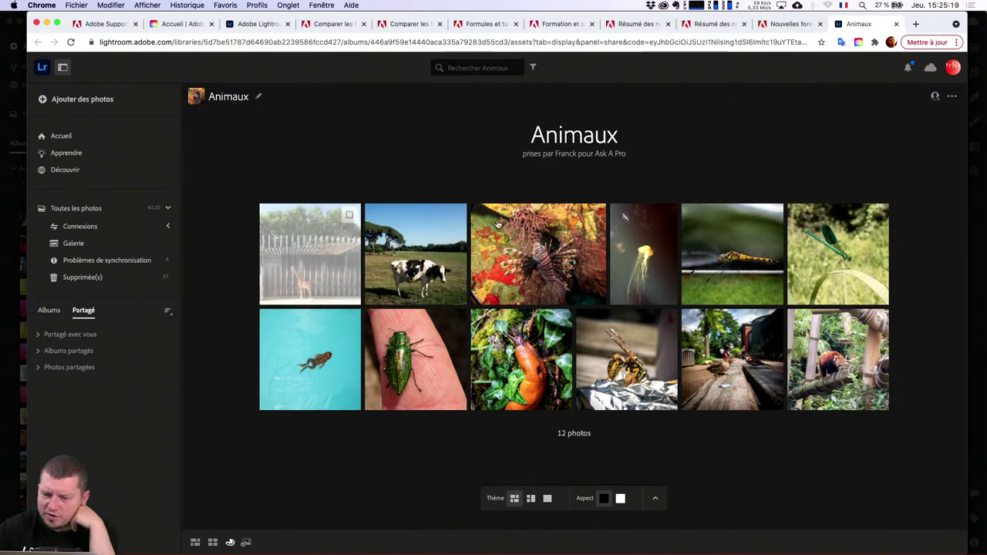
{"action": "mouse_move", "coordinate": [838, 360]}
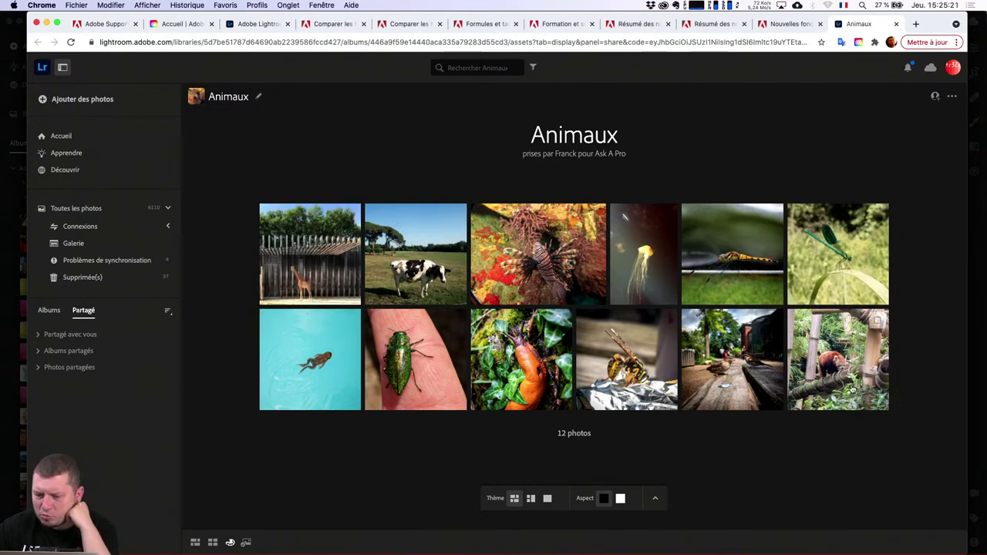
{"action": "left_click_drag", "start_coordinate": [852, 389], "coordinate": [470, 250]}
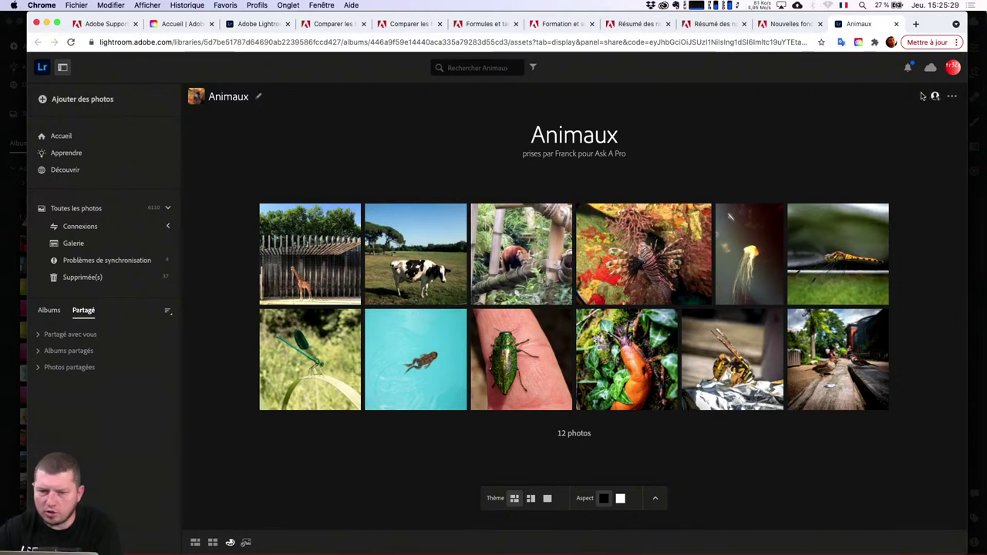
Step: Choose the frog photo as the Animaux cover in Nom et couverture and confirm with Terminer
{"action": "left_click", "coordinate": [259, 98]}
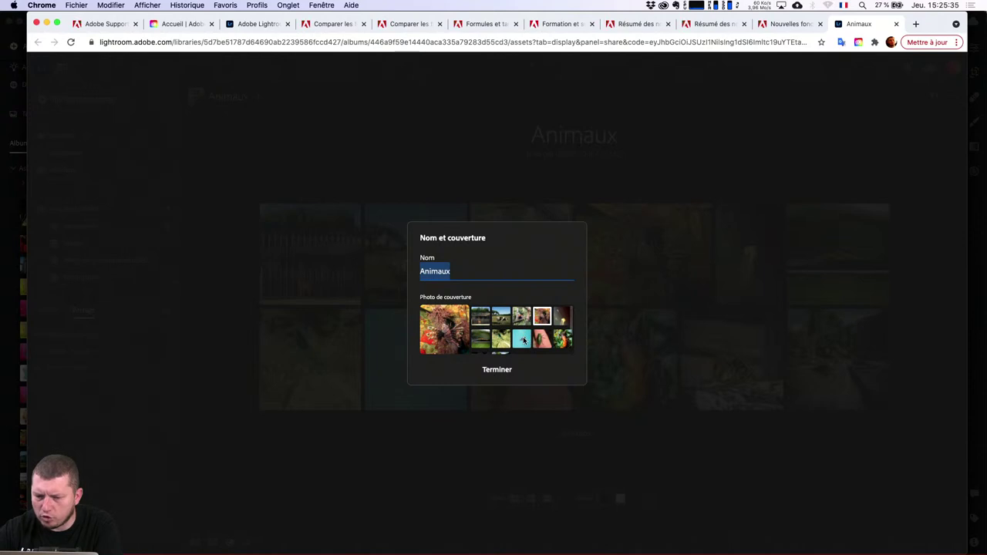
{"action": "left_click", "coordinate": [524, 340]}
{"action": "left_click", "coordinate": [560, 344]}
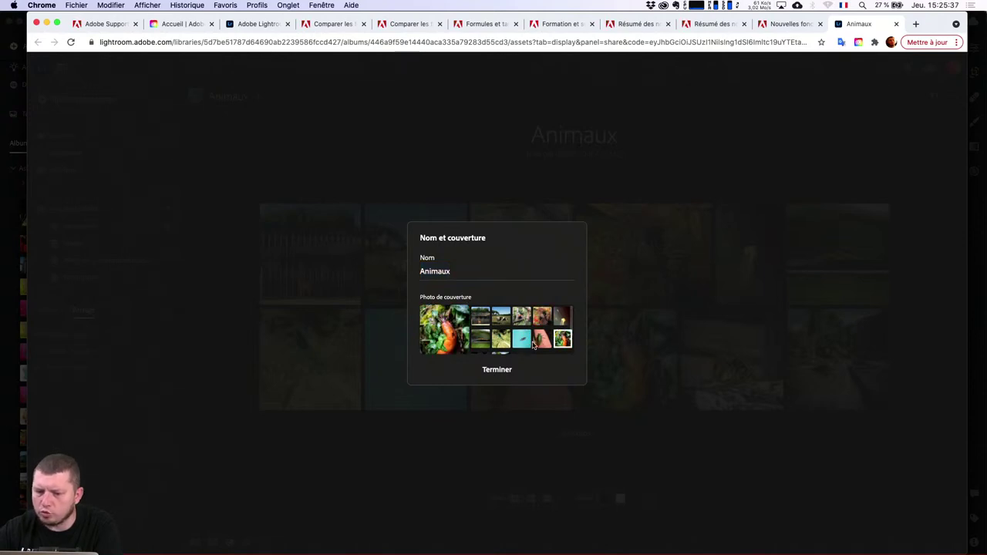
{"action": "left_click", "coordinate": [528, 342]}
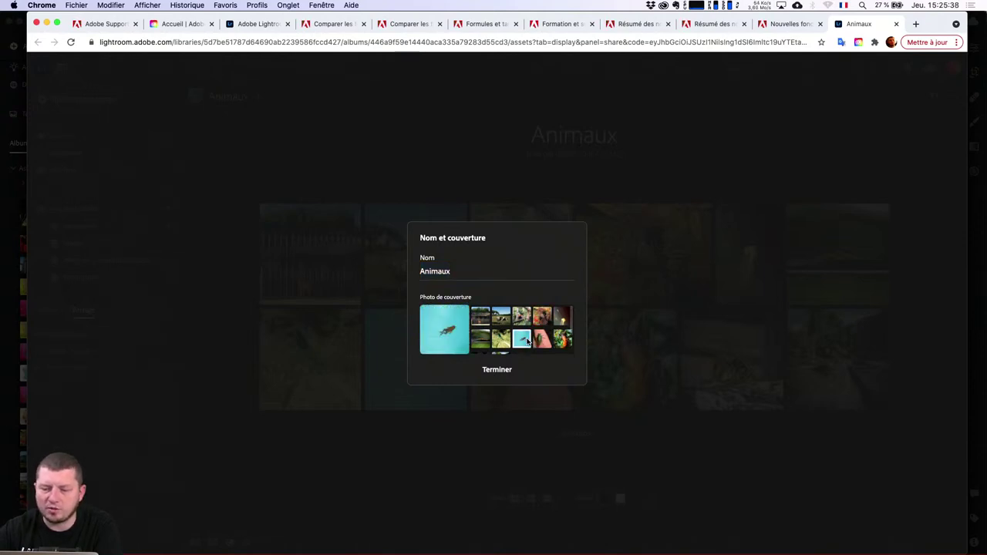
{"action": "left_click", "coordinate": [496, 369]}
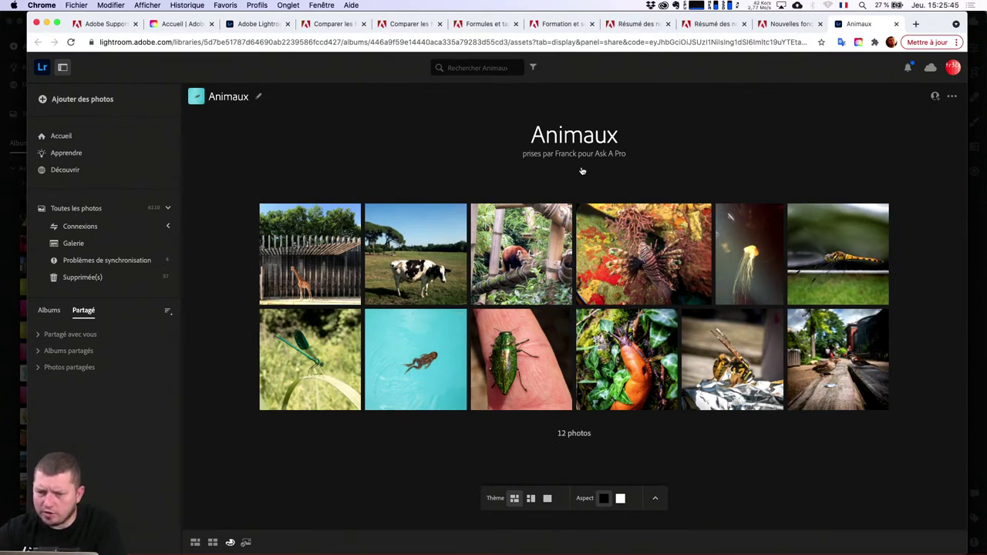
{"action": "mouse_move", "coordinate": [415, 254]}
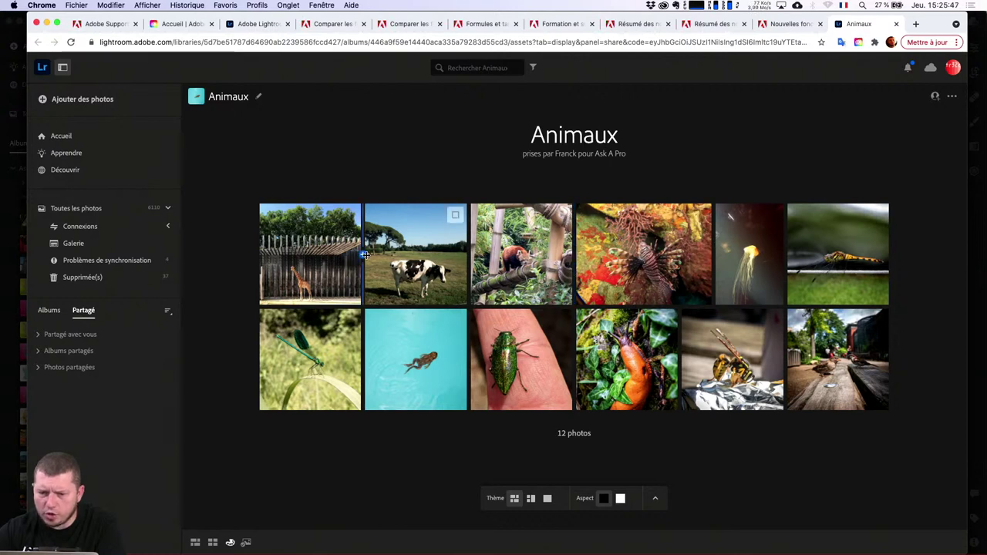
Step: Insert an 'Aquatiques' section title after the red panda photo
{"action": "left_click_drag", "start_coordinate": [365, 254], "coordinate": [575, 254]}
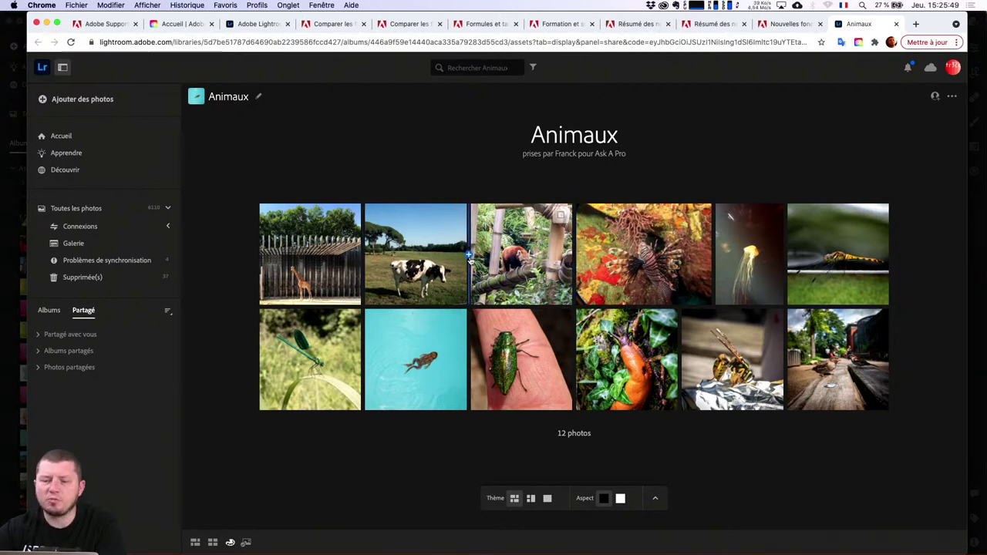
{"action": "left_click", "coordinate": [574, 254]}
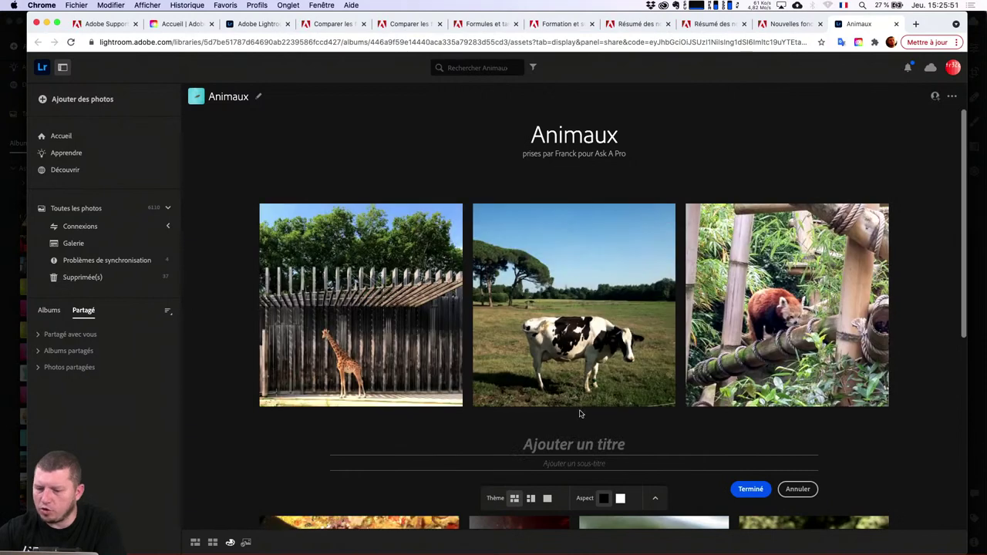
{"action": "scroll", "coordinate": [581, 409], "scroll_direction": "down", "scroll_amount": 2}
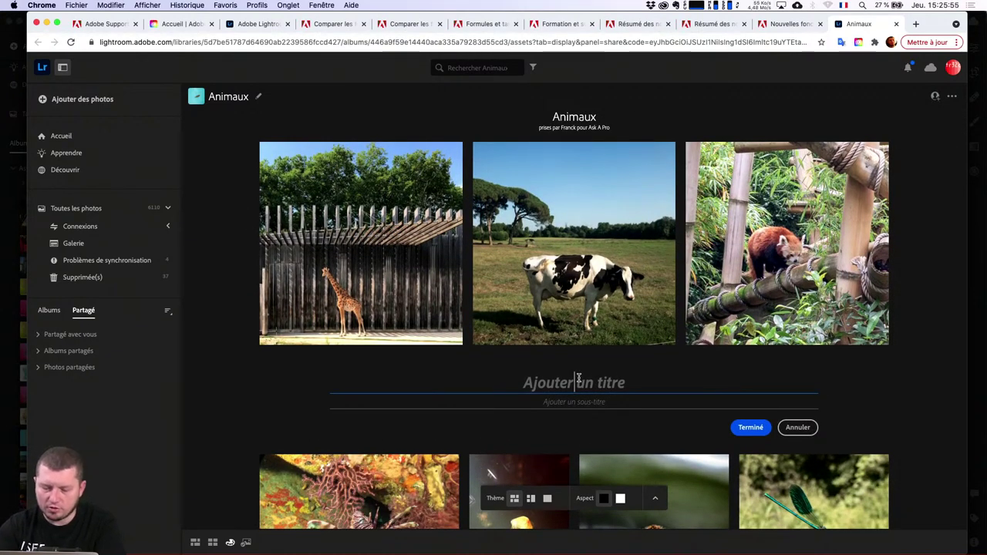
{"action": "type", "text": "Aquatiques"}
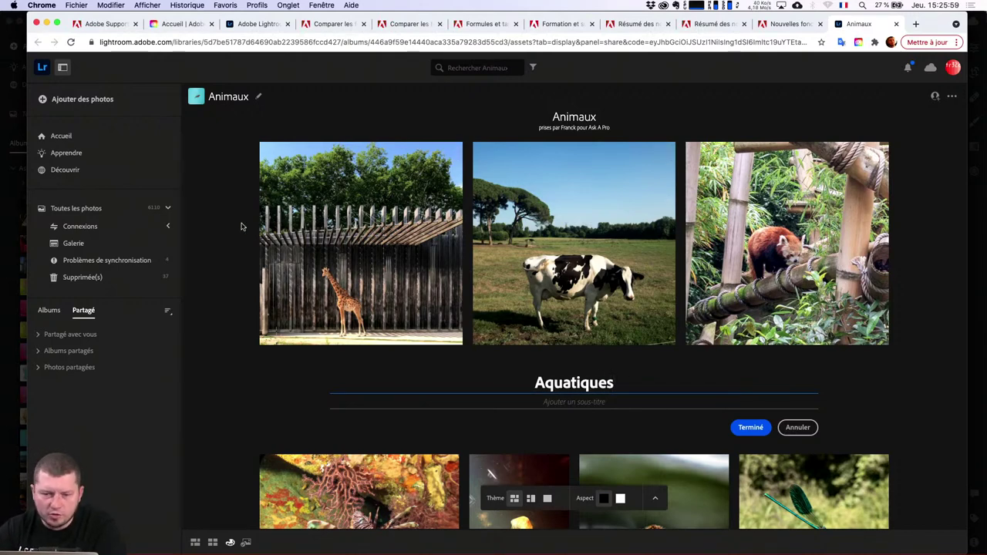
{"action": "mouse_move", "coordinate": [361, 243]}
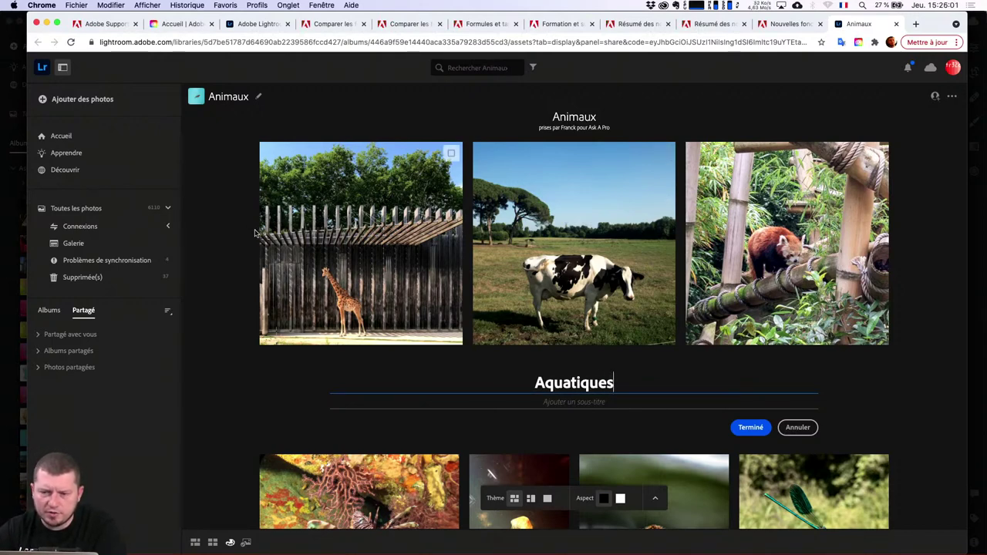
{"action": "scroll", "coordinate": [373, 207], "scroll_direction": "up", "scroll_amount": 2}
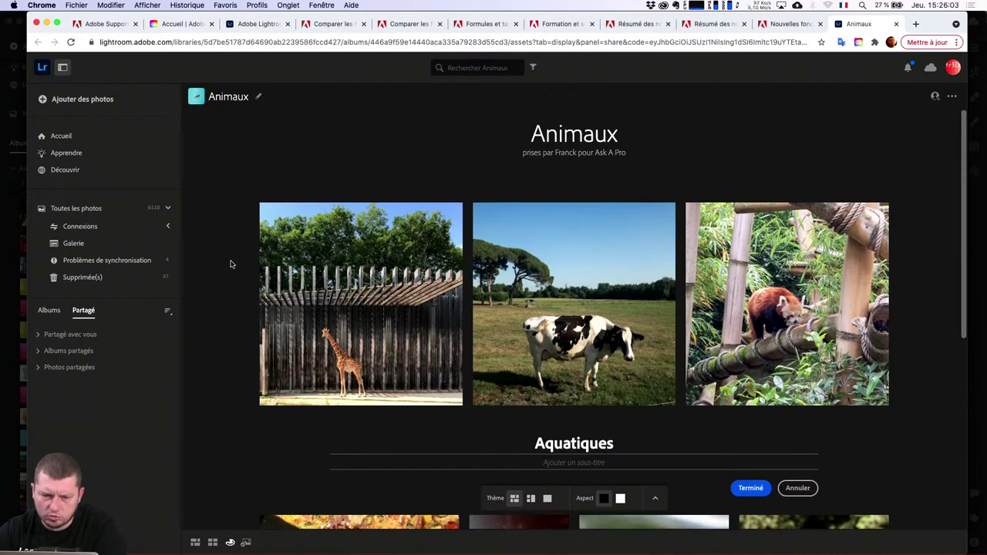
{"action": "mouse_move", "coordinate": [574, 243]}
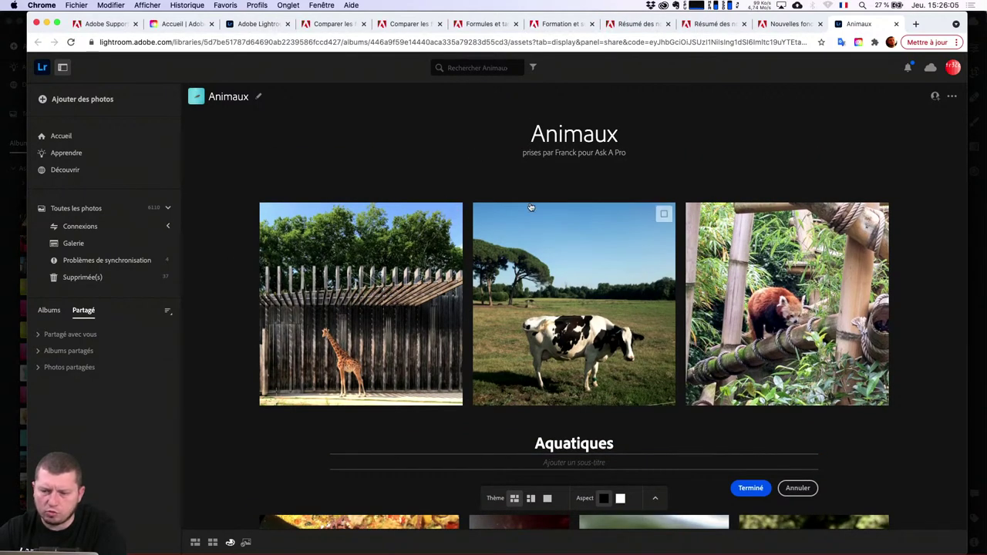
Step: Add a 'Grosses Bêtes' section title at the start, before the large animals
{"action": "left_click", "coordinate": [467, 241]}
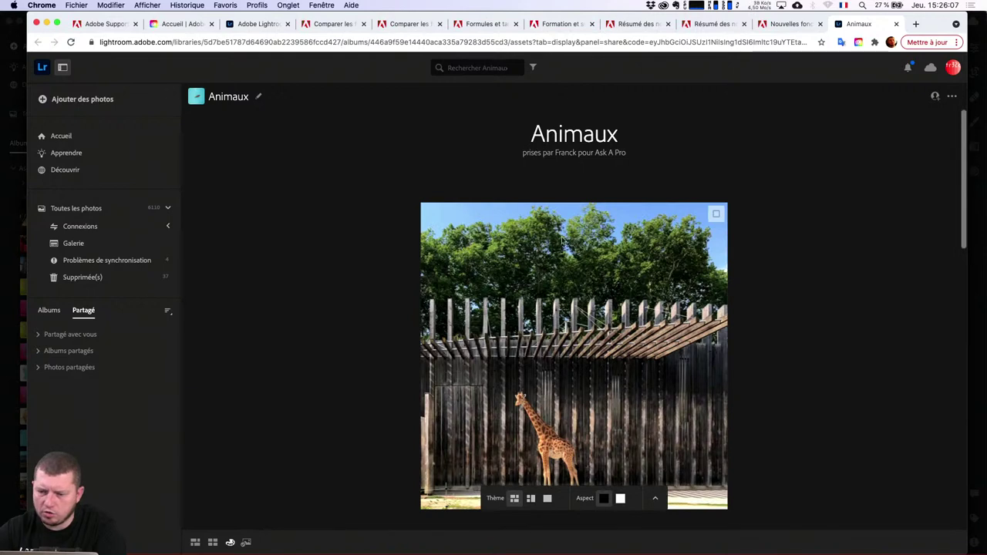
{"action": "left_click", "coordinate": [573, 394]}
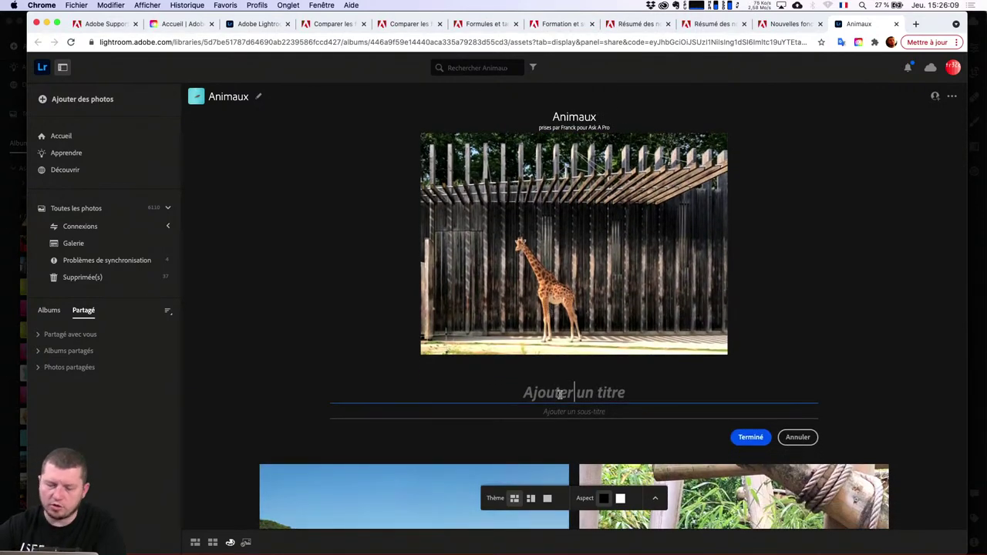
{"action": "type", "text": "Grosses"}
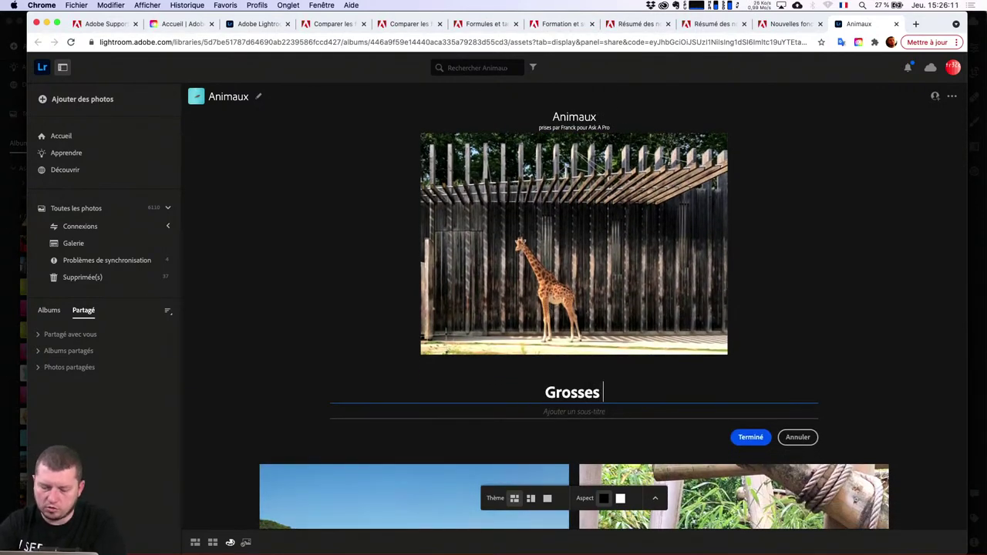
{"action": "type", "text": " Bêtes"}
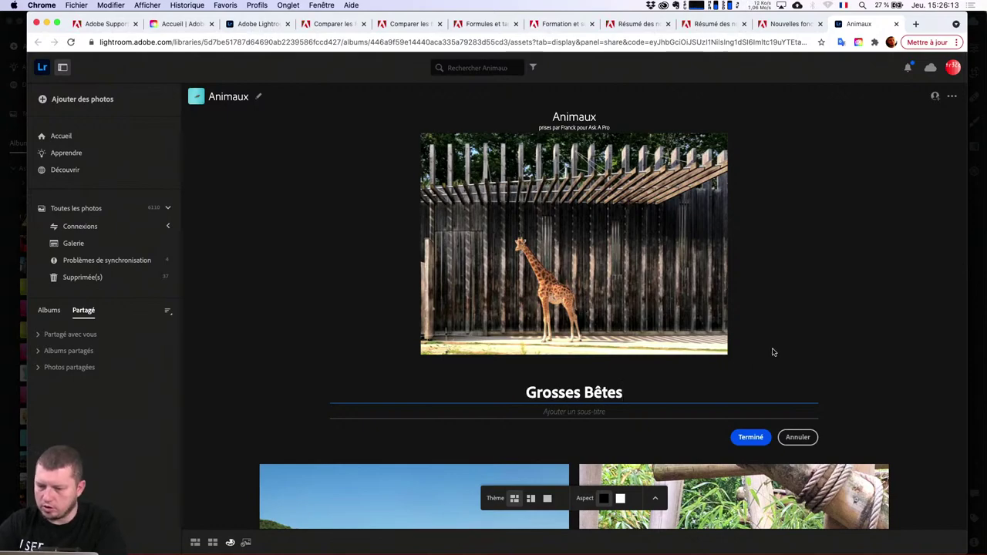
{"action": "key", "text": "Return"}
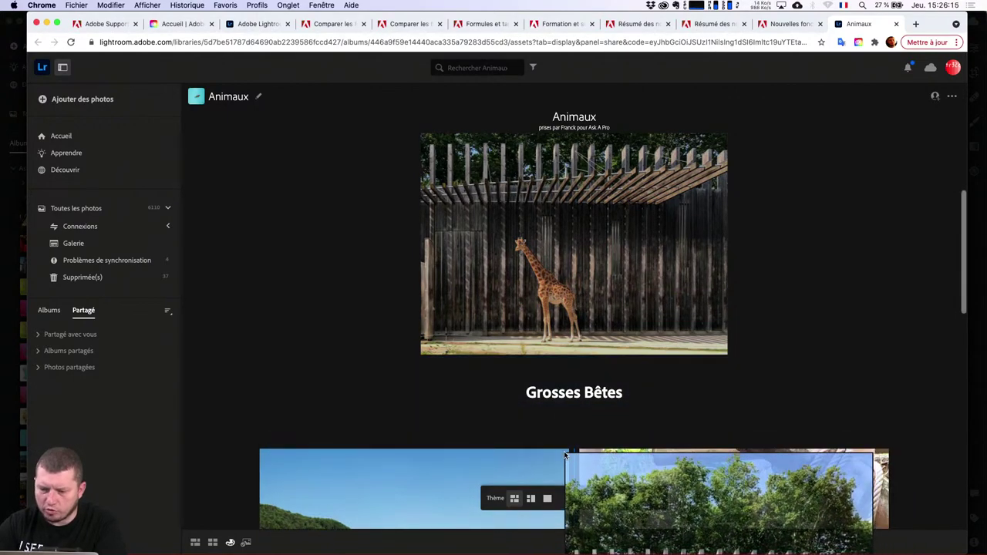
Step: Title the last section 'Petites Bêtes' and move the frog photo into Aquatiques
{"action": "scroll", "coordinate": [725, 271], "scroll_direction": "down", "scroll_amount": 3}
{"action": "scroll", "coordinate": [726, 271], "scroll_direction": "down", "scroll_amount": 2}
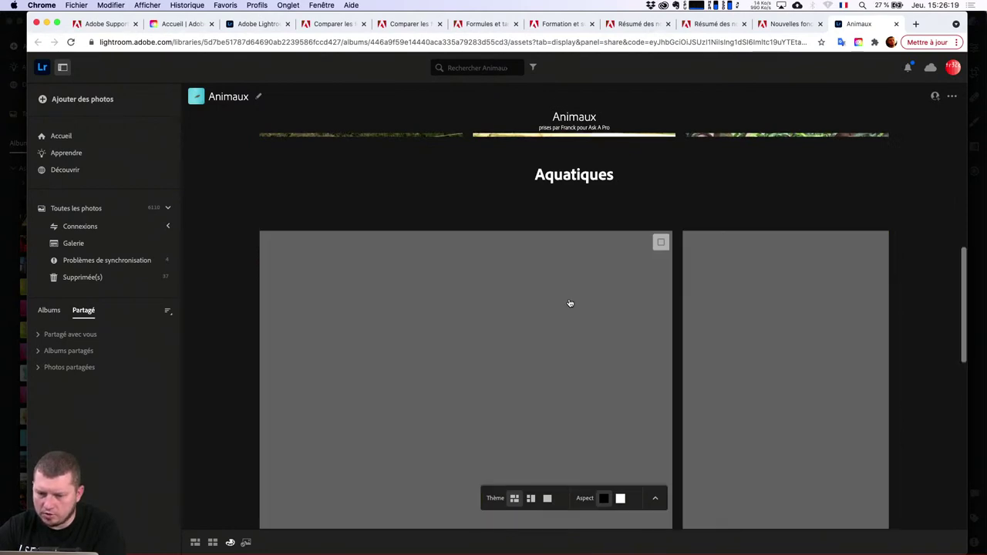
{"action": "scroll", "coordinate": [621, 320], "scroll_direction": "down", "scroll_amount": 5}
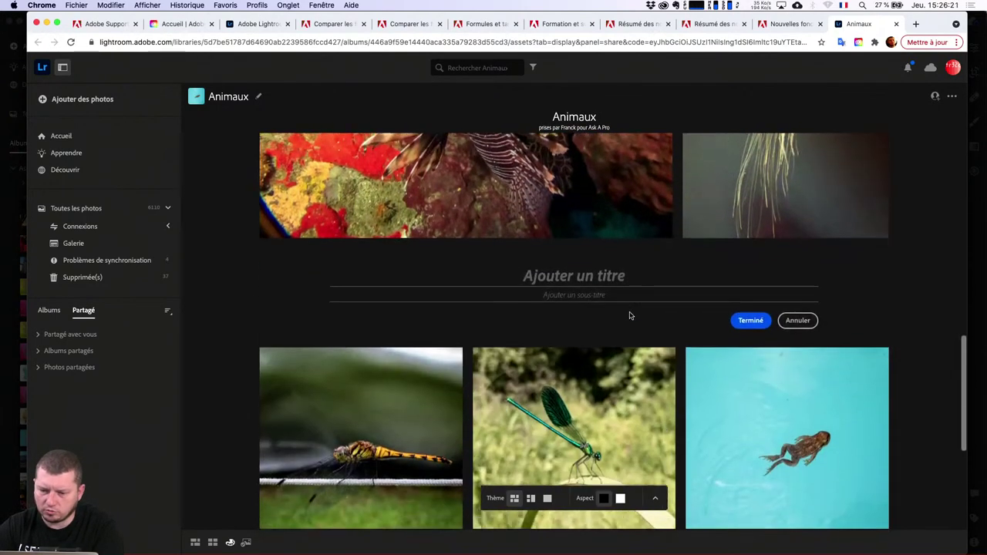
{"action": "scroll", "coordinate": [578, 297], "scroll_direction": "down", "scroll_amount": 1}
{"action": "type", "text": "Pe"}
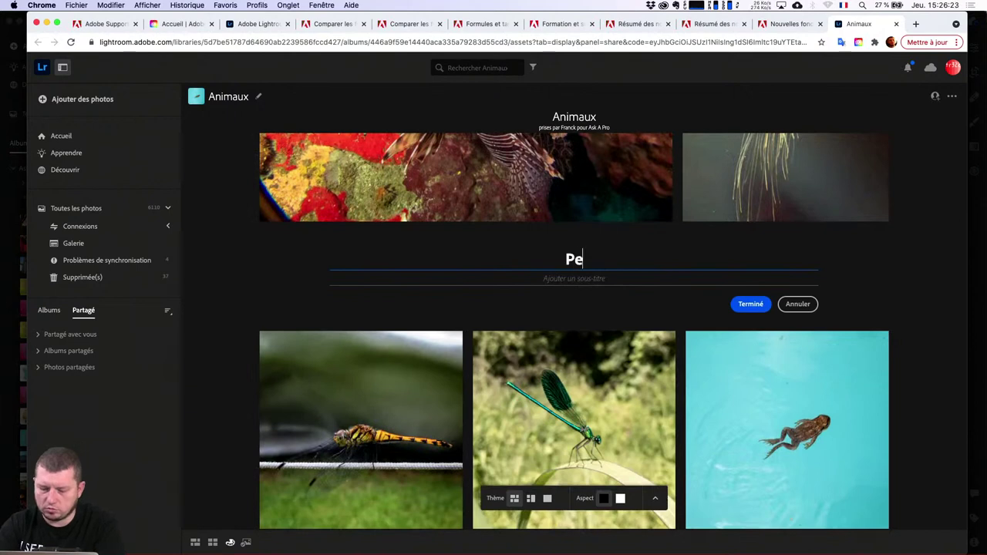
{"action": "type", "text": "tites Bêt"}
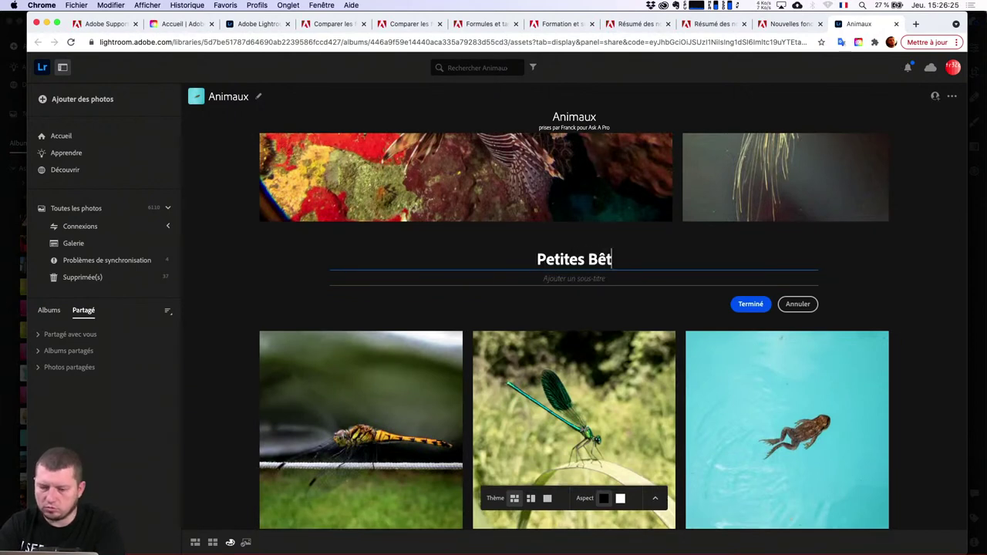
{"action": "type", "text": "es"}
{"action": "left_click_drag", "start_coordinate": [721, 355], "coordinate": [683, 224]}
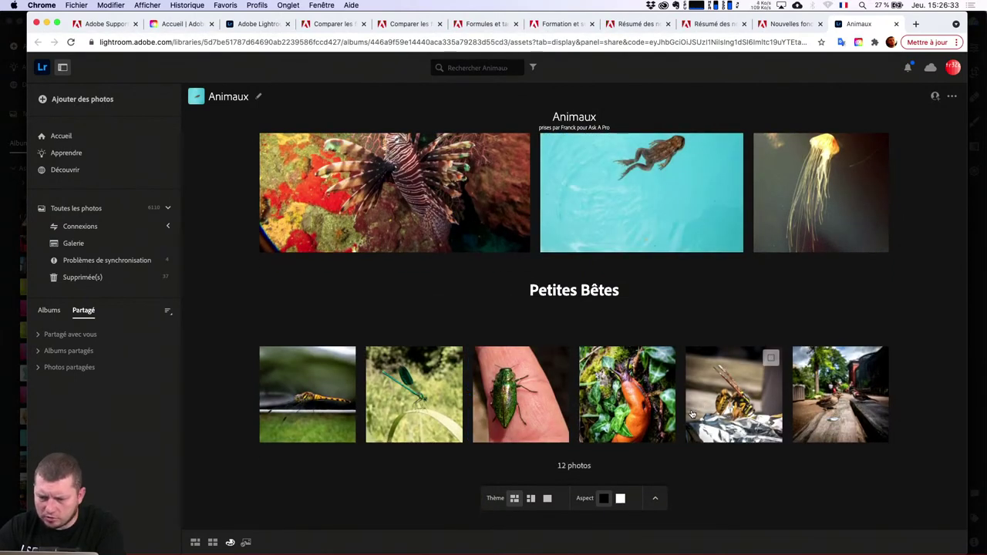
Step: Place the wasp before the slug and move the duck to the first Petites Bêtes slot
{"action": "left_click", "coordinate": [692, 414]}
{"action": "left_click_drag", "start_coordinate": [708, 408], "coordinate": [617, 436]}
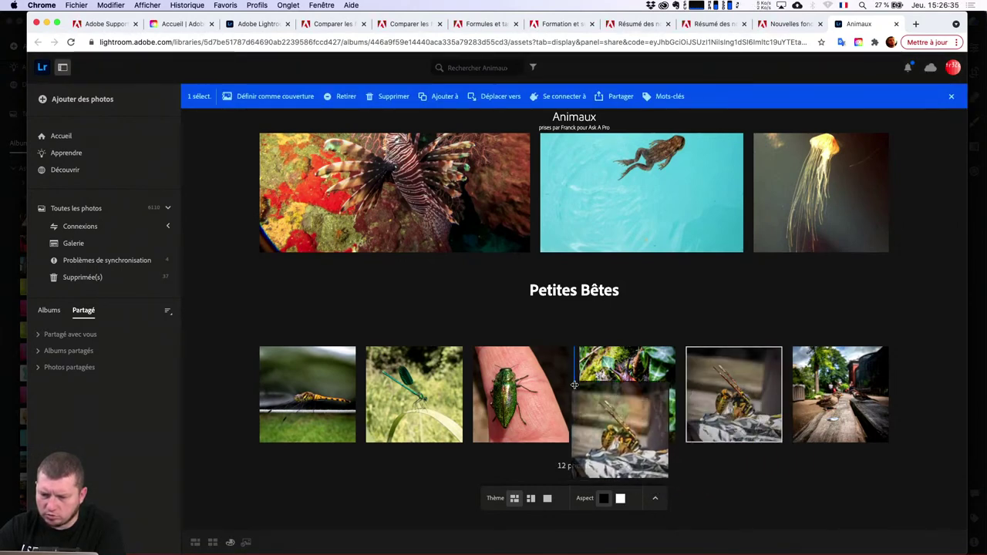
{"action": "left_click_drag", "start_coordinate": [808, 396], "coordinate": [261, 379]}
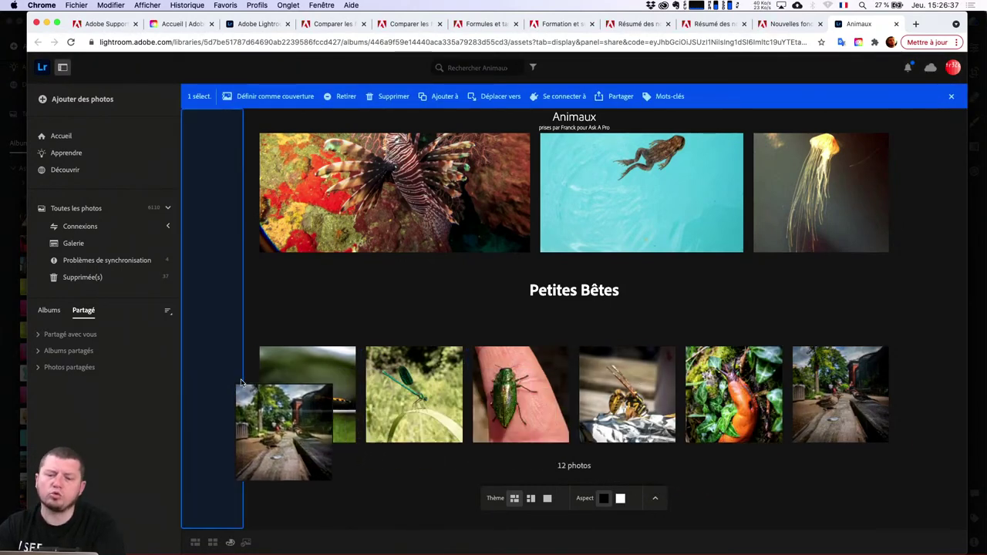
{"action": "scroll", "coordinate": [463, 362], "scroll_direction": "up", "scroll_amount": 10}
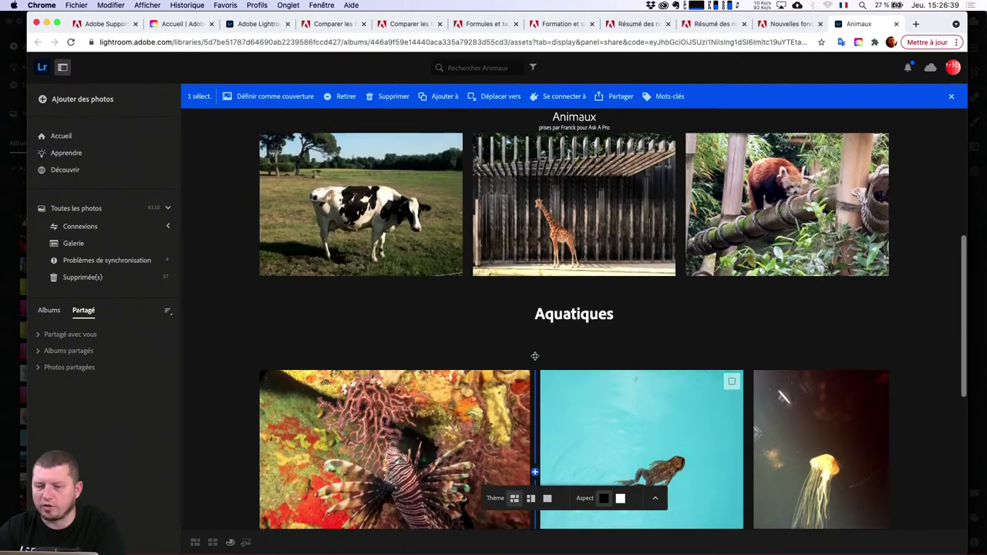
{"action": "scroll", "coordinate": [532, 355], "scroll_direction": "up", "scroll_amount": 5}
{"action": "scroll", "coordinate": [536, 361], "scroll_direction": "down", "scroll_amount": 1}
{"action": "scroll", "coordinate": [536, 361], "scroll_direction": "down", "scroll_amount": 3}
{"action": "scroll", "coordinate": [535, 359], "scroll_direction": "down", "scroll_amount": 3}
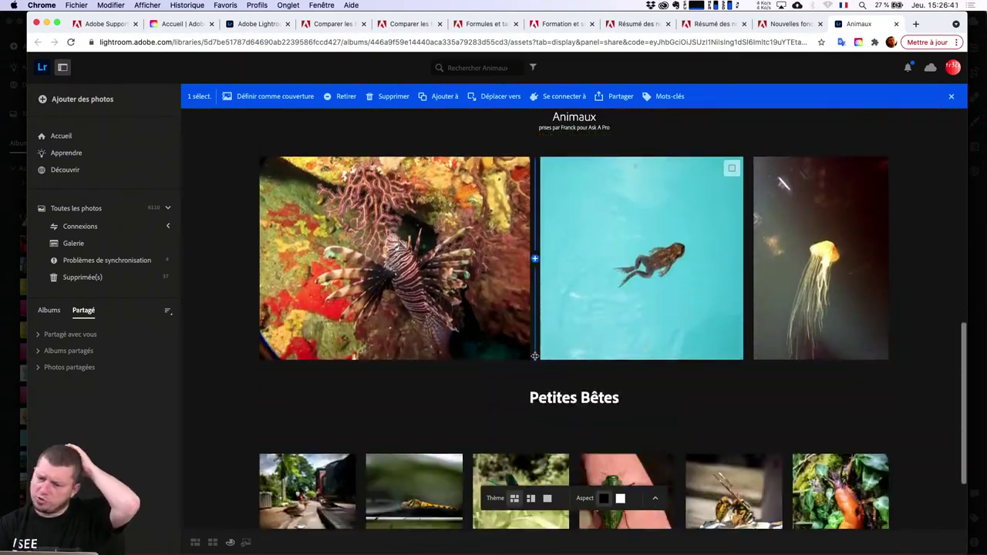
{"action": "scroll", "coordinate": [535, 357], "scroll_direction": "down", "scroll_amount": 2}
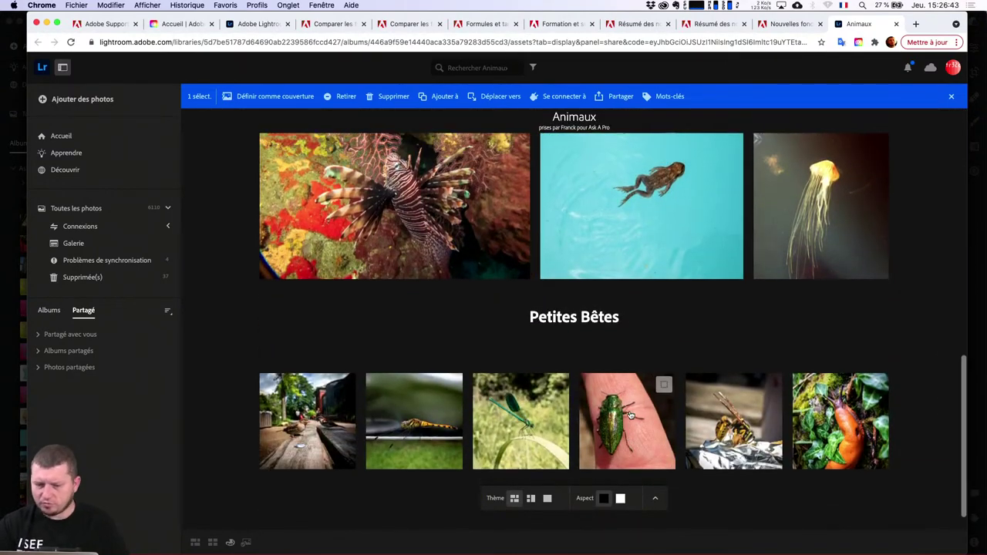
{"action": "scroll", "coordinate": [628, 413], "scroll_direction": "up", "scroll_amount": 2}
{"action": "scroll", "coordinate": [630, 416], "scroll_direction": "up", "scroll_amount": 3}
{"action": "scroll", "coordinate": [631, 416], "scroll_direction": "up", "scroll_amount": 3}
{"action": "scroll", "coordinate": [630, 415], "scroll_direction": "up", "scroll_amount": 1}
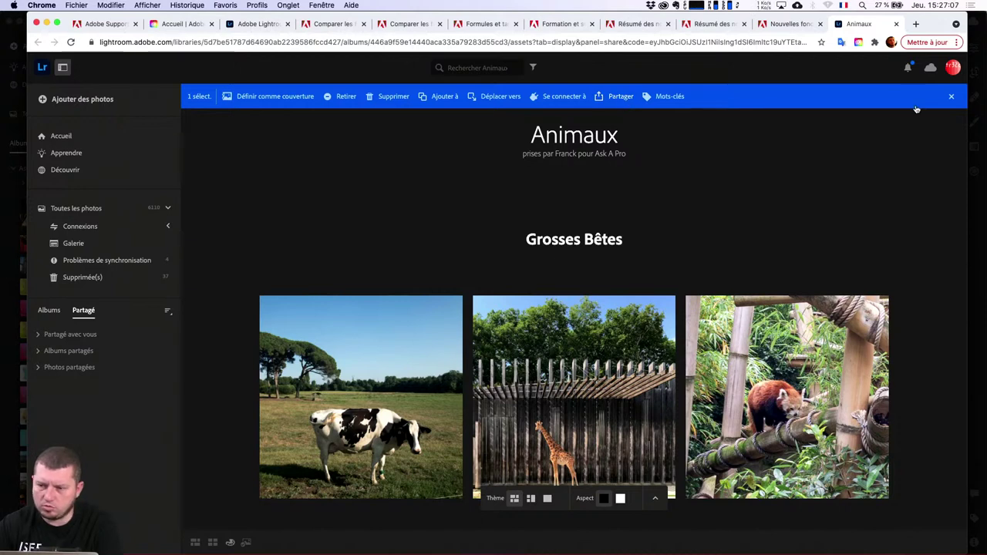
Step: Create and copy the album's share link, then load it in a private browser window
{"action": "left_click", "coordinate": [952, 98]}
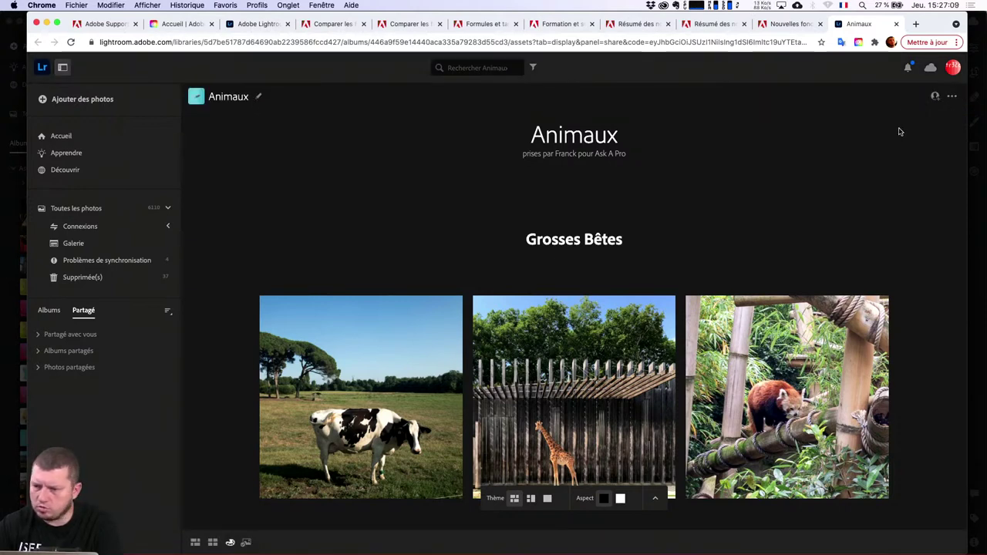
{"action": "left_click", "coordinate": [936, 98]}
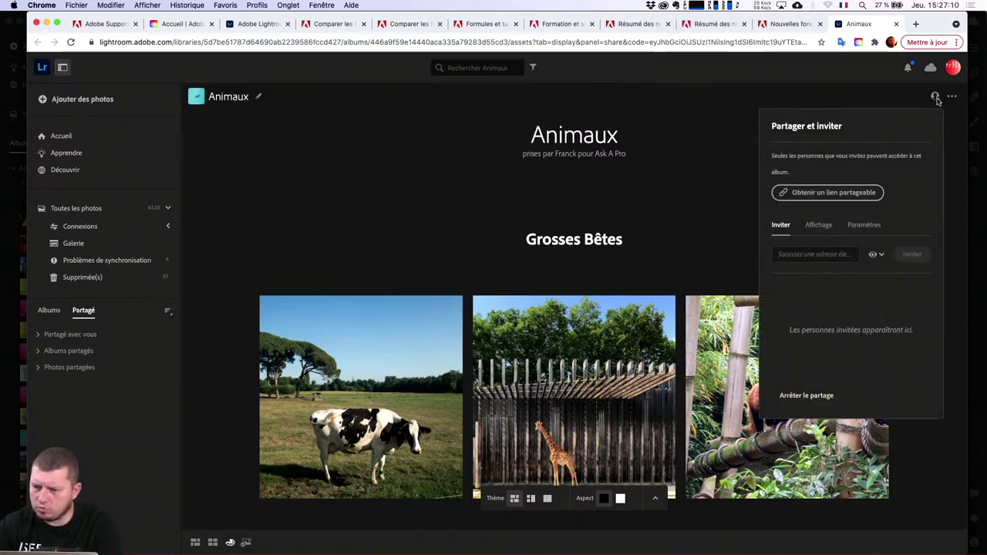
{"action": "left_click", "coordinate": [841, 193]}
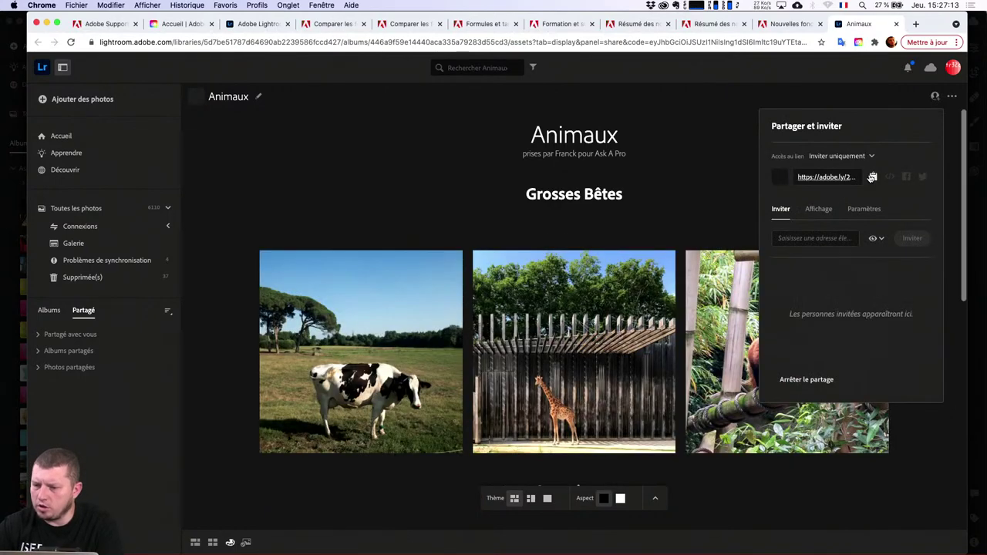
{"action": "left_click", "coordinate": [873, 177]}
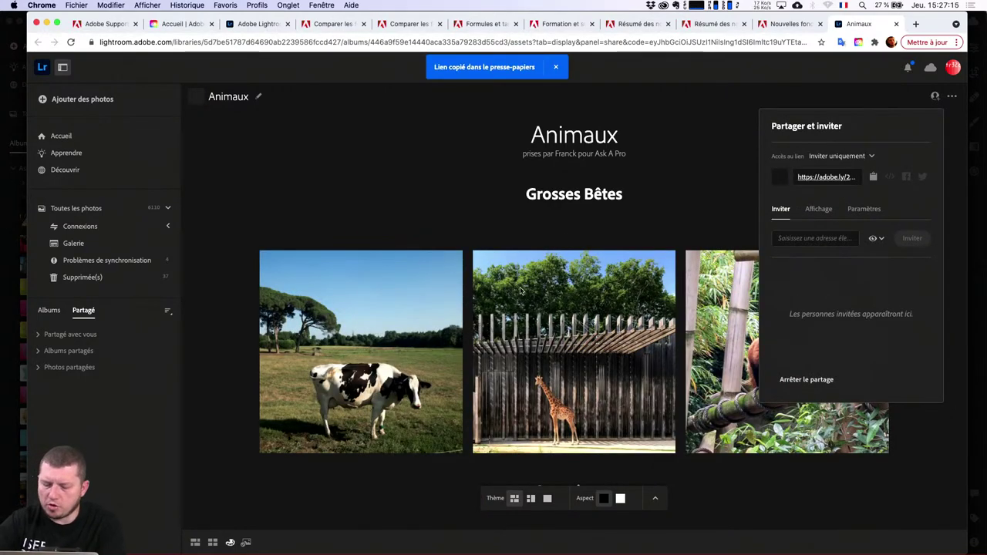
{"action": "key", "text": "super+shift+n"}
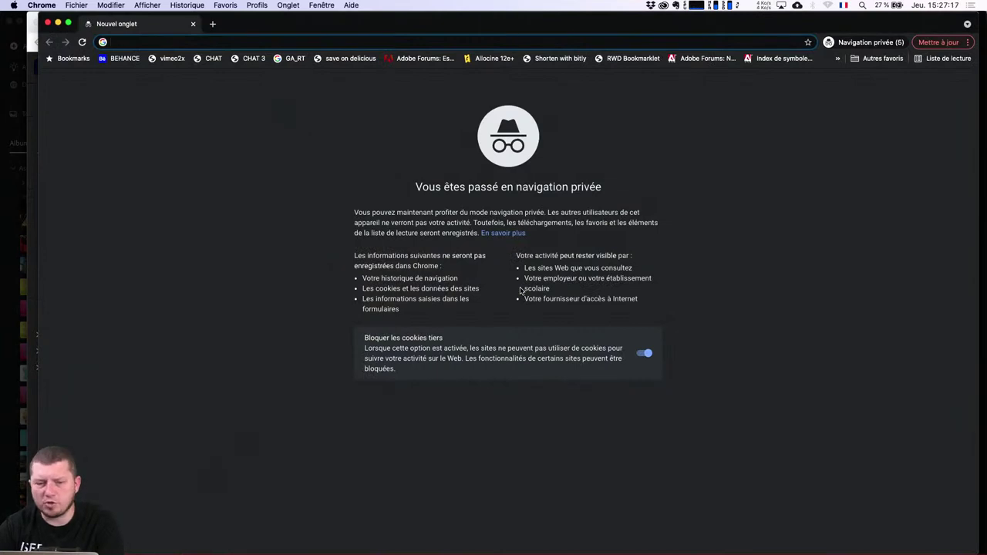
{"action": "type", "text": "https://adobe.ly/2WIsAxs"}
{"action": "key", "text": "Return"}
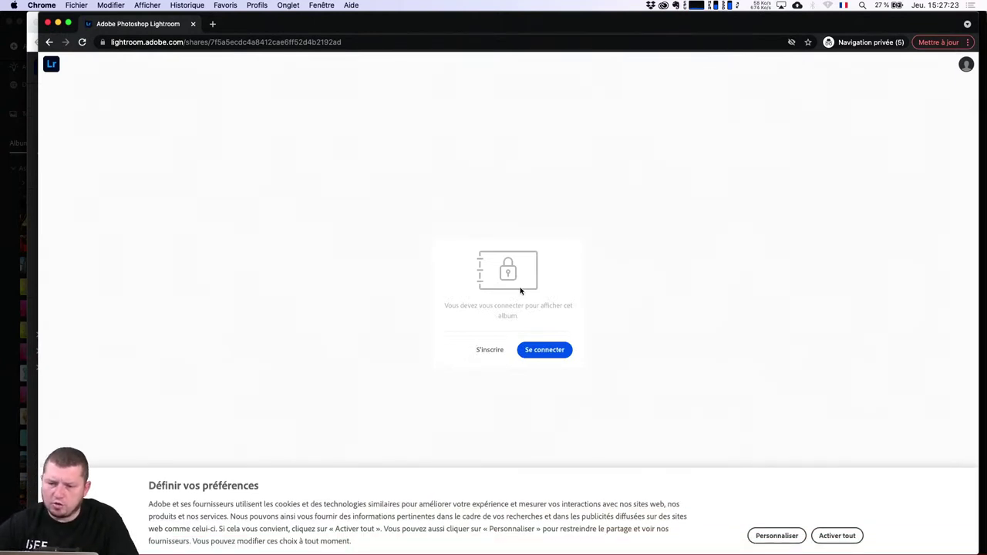
Step: Back in the main window, set Accès au lien to 'Tout le monde peut voir'
{"action": "left_click_drag", "start_coordinate": [613, 24], "coordinate": [597, 415]}
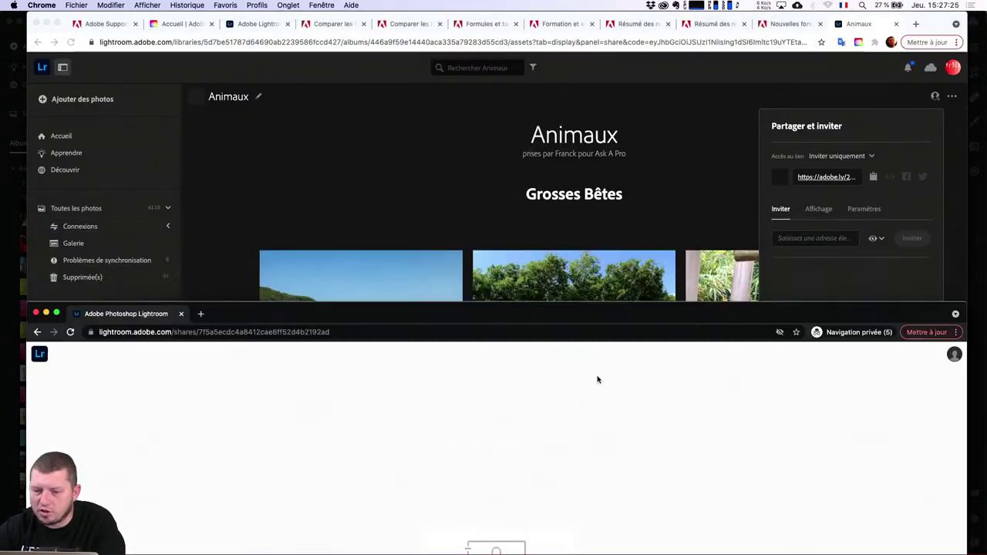
{"action": "left_click", "coordinate": [811, 217]}
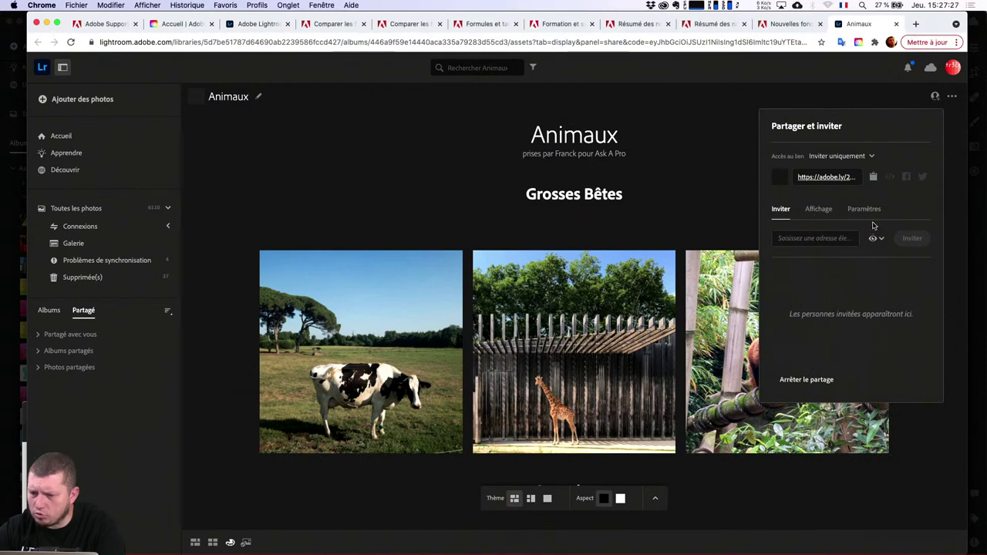
{"action": "left_click", "coordinate": [867, 158]}
{"action": "left_click", "coordinate": [852, 180]}
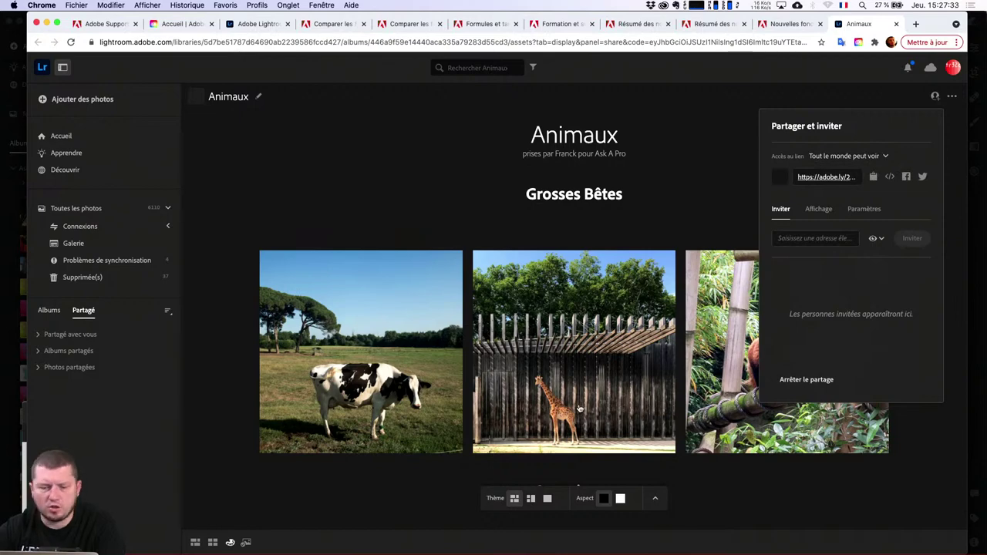
{"action": "key", "text": "super+Tab"}
{"action": "key", "text": "super+shift+Tab"}
{"action": "key", "text": "super+Tab"}
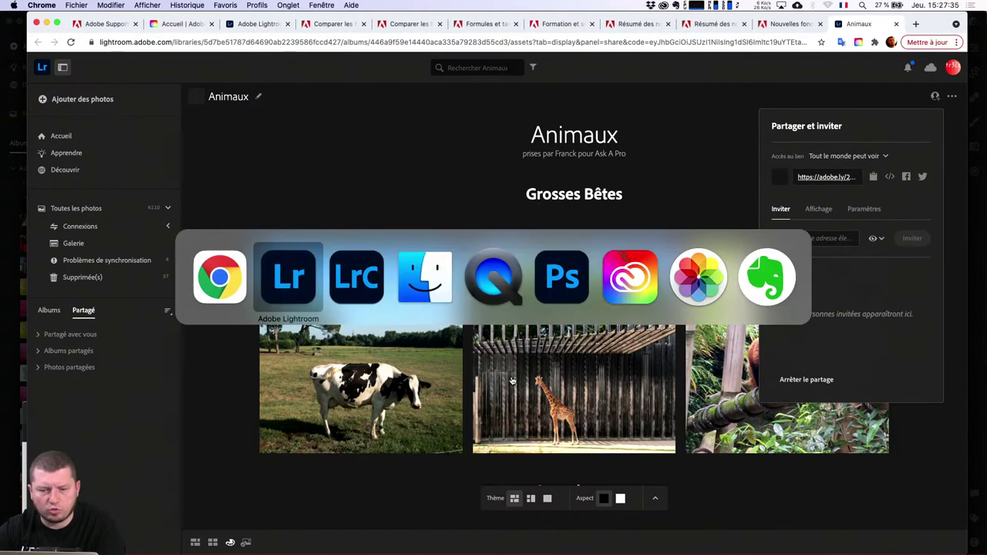
{"action": "key", "text": "super+shift+Tab"}
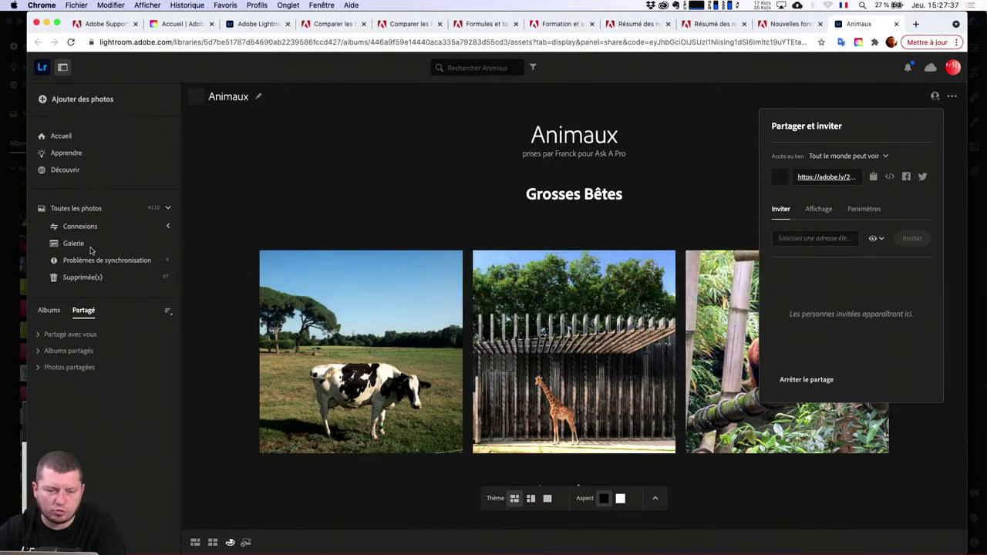
Step: Move the main Chrome window aside and bring the private window forward
{"action": "left_click", "coordinate": [352, 5]}
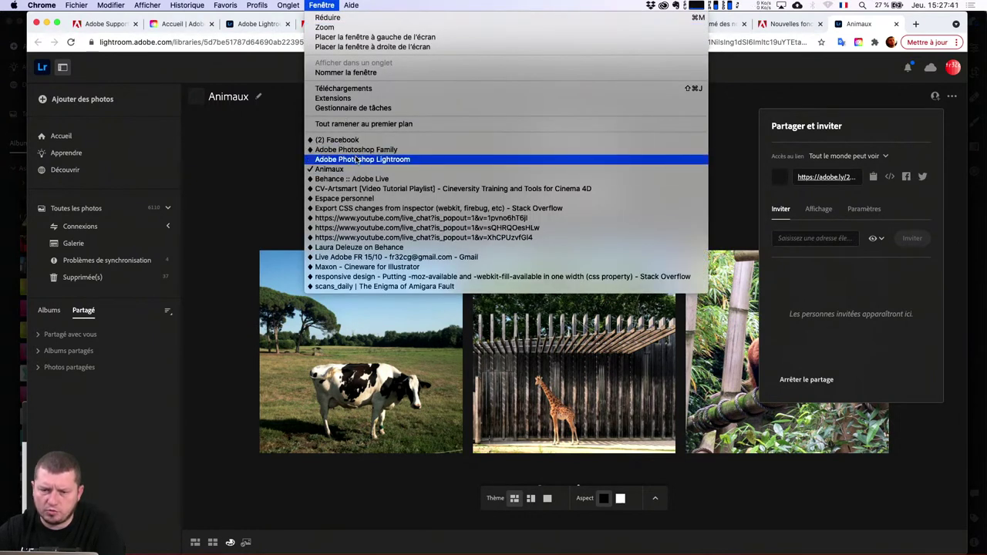
{"action": "key", "text": "Escape"}
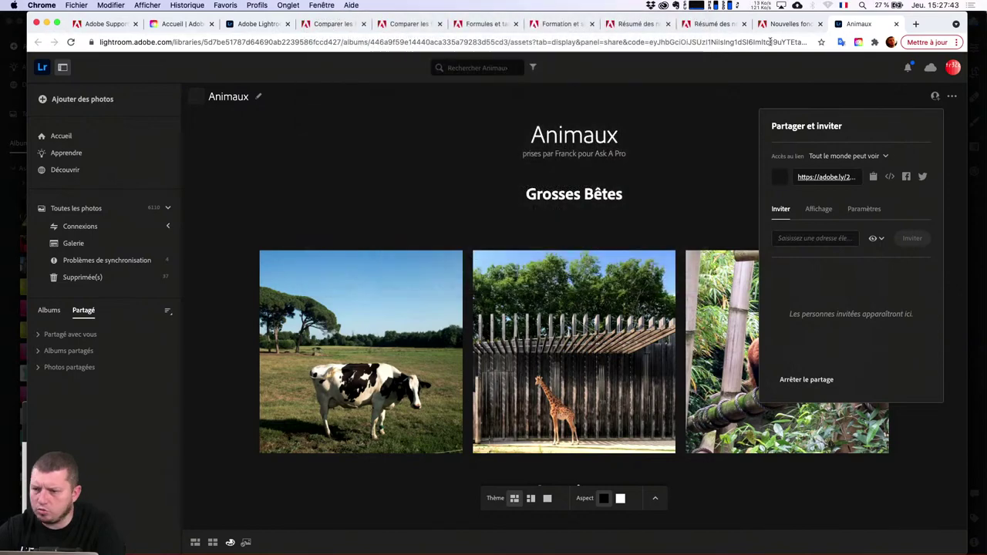
{"action": "mouse_move", "coordinate": [946, 27]}
{"action": "left_mouse_down"}
{"action": "mouse_move", "coordinate": [702, 25]}
{"action": "mouse_move", "coordinate": [734, 26]}
{"action": "left_mouse_up"}
{"action": "left_click_drag", "start_coordinate": [861, 417], "coordinate": [854, 80]}
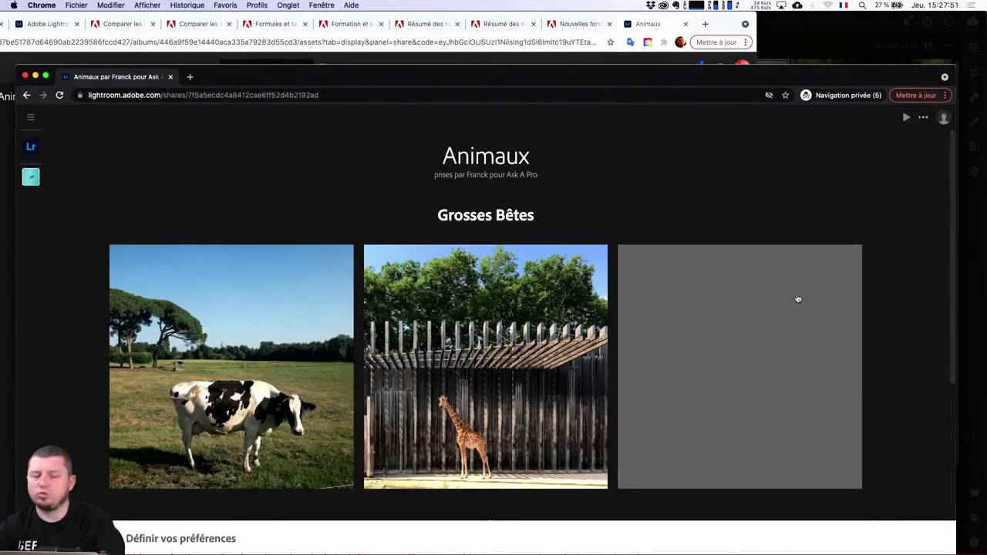
Step: Scroll the public Animaux album and open the red panda photo from Grosses Bêtes
{"action": "scroll", "coordinate": [798, 298], "scroll_direction": "down", "scroll_amount": 3}
{"action": "scroll", "coordinate": [798, 298], "scroll_direction": "down", "scroll_amount": 1}
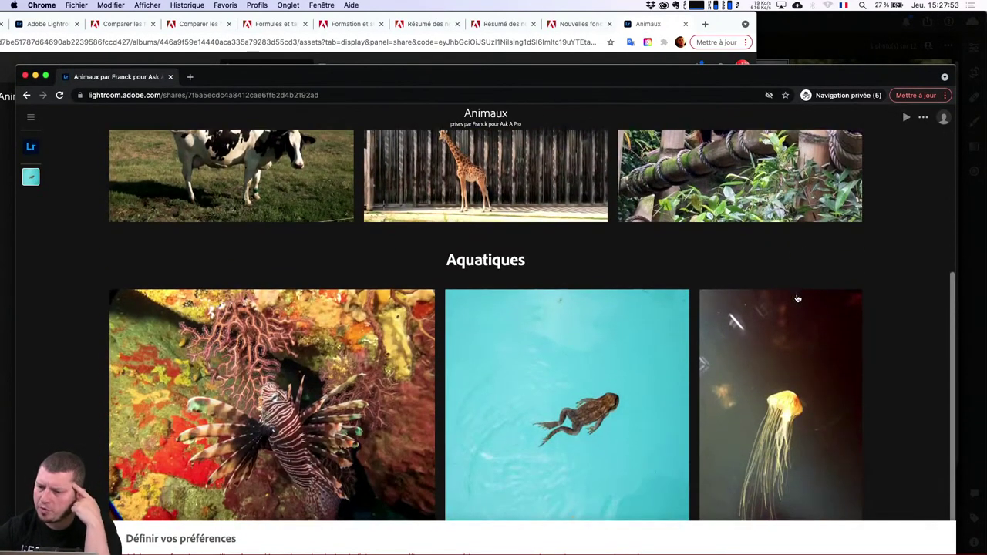
{"action": "scroll", "coordinate": [763, 309], "scroll_direction": "down", "scroll_amount": 4}
{"action": "scroll", "coordinate": [683, 334], "scroll_direction": "up", "scroll_amount": 3}
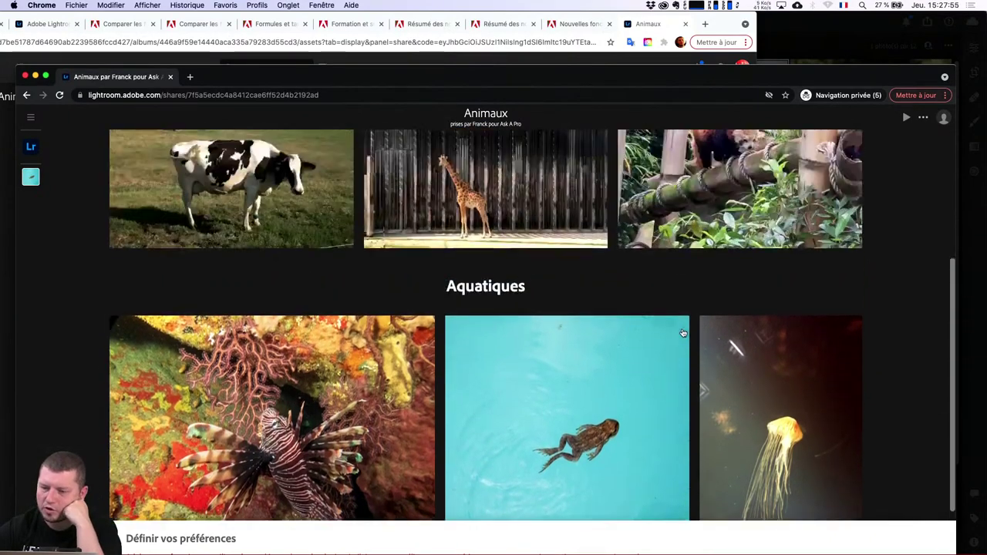
{"action": "scroll", "coordinate": [682, 333], "scroll_direction": "up", "scroll_amount": 3}
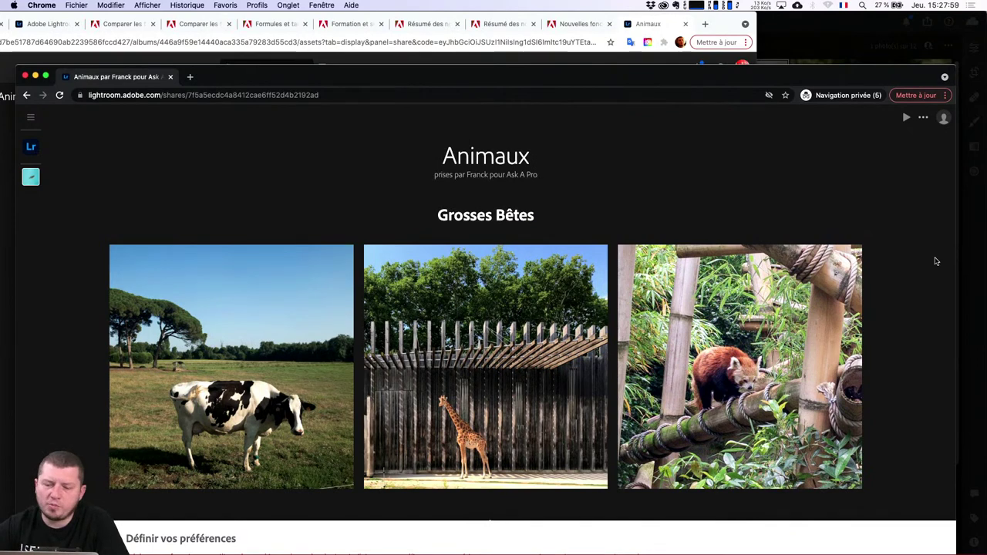
{"action": "scroll", "coordinate": [936, 261], "scroll_direction": "down", "scroll_amount": 3}
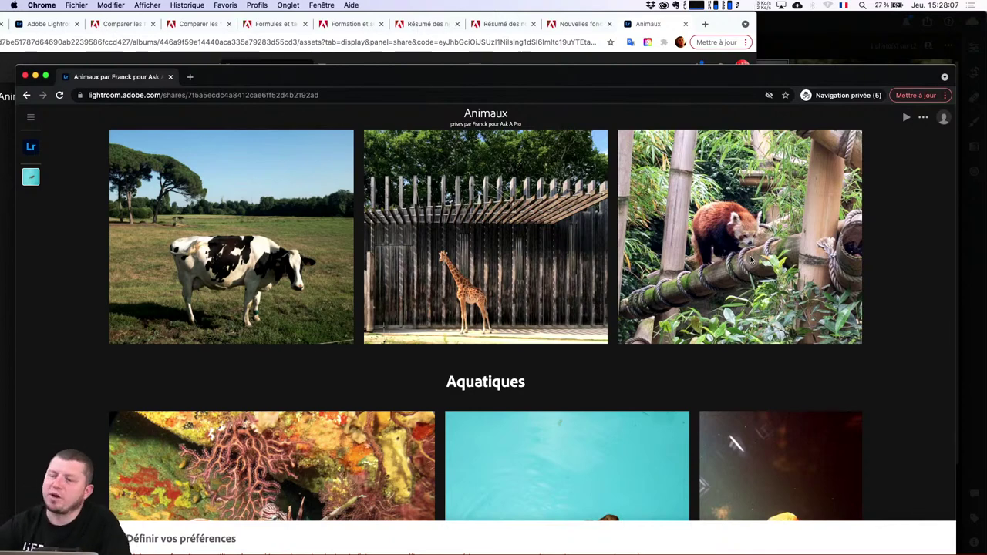
{"action": "left_click", "coordinate": [794, 165]}
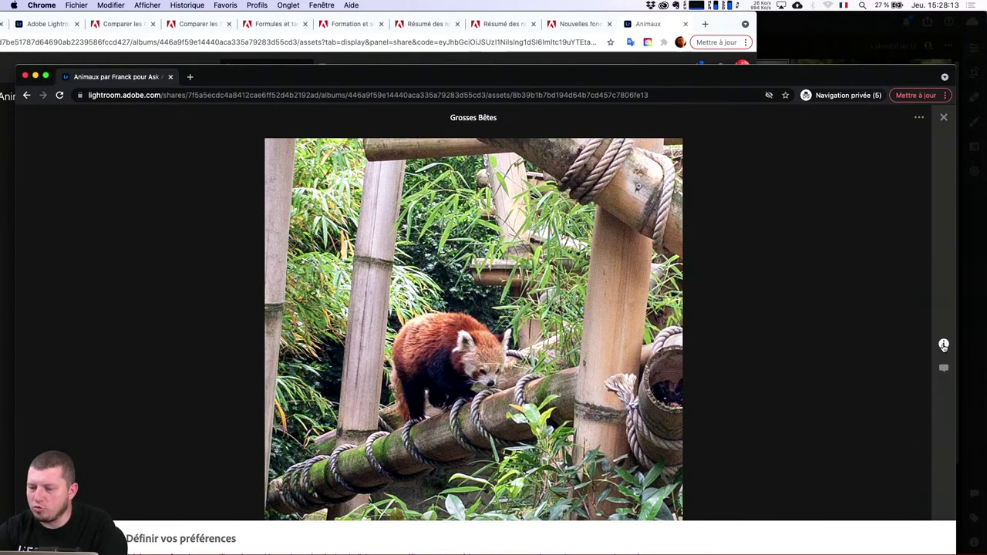
Step: Show the red panda photo's file info and comments, then try to like it
{"action": "left_click", "coordinate": [944, 345]}
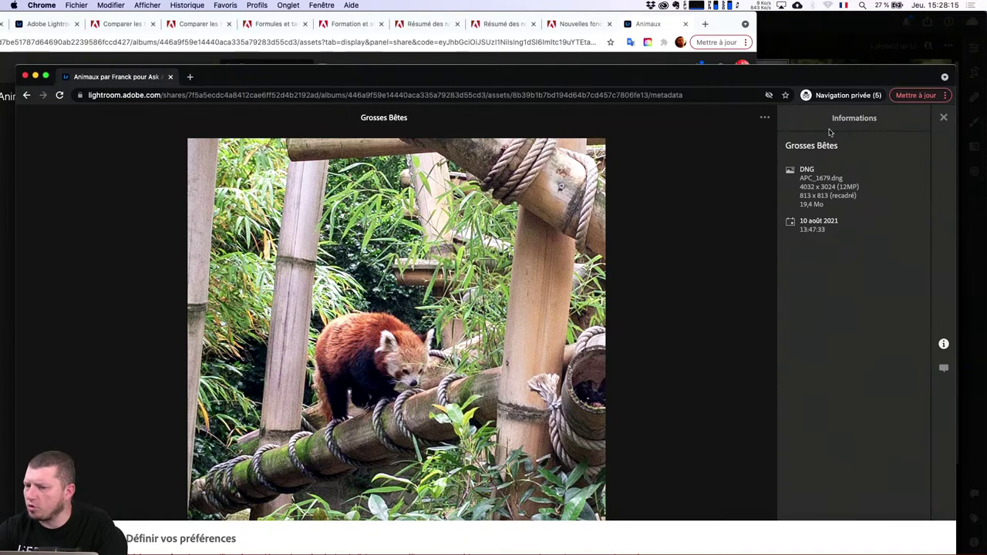
{"action": "left_click", "coordinate": [945, 370]}
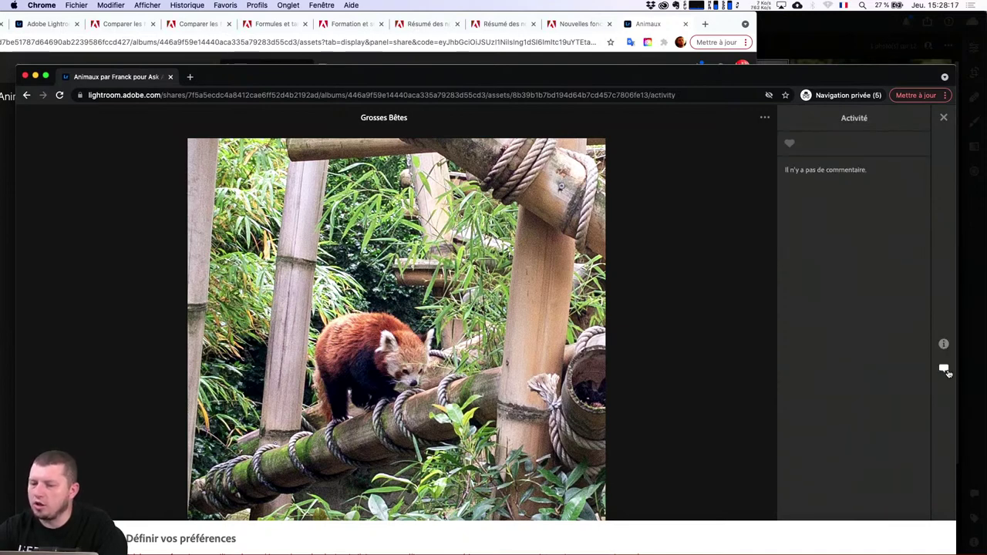
{"action": "left_click", "coordinate": [789, 145]}
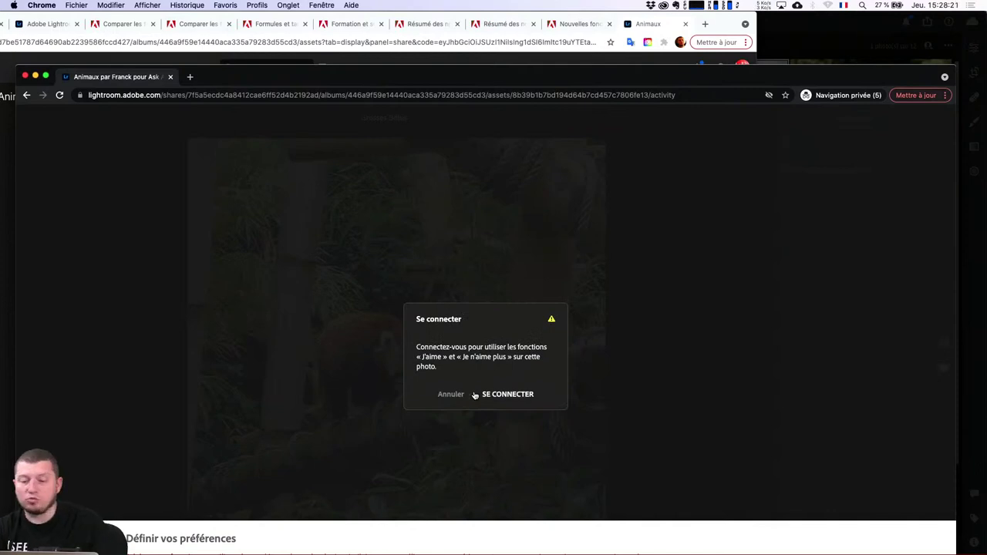
Step: Follow the sign-in prompt for liking, go back to the shared photo, and cancel signing in
{"action": "left_click", "coordinate": [515, 395]}
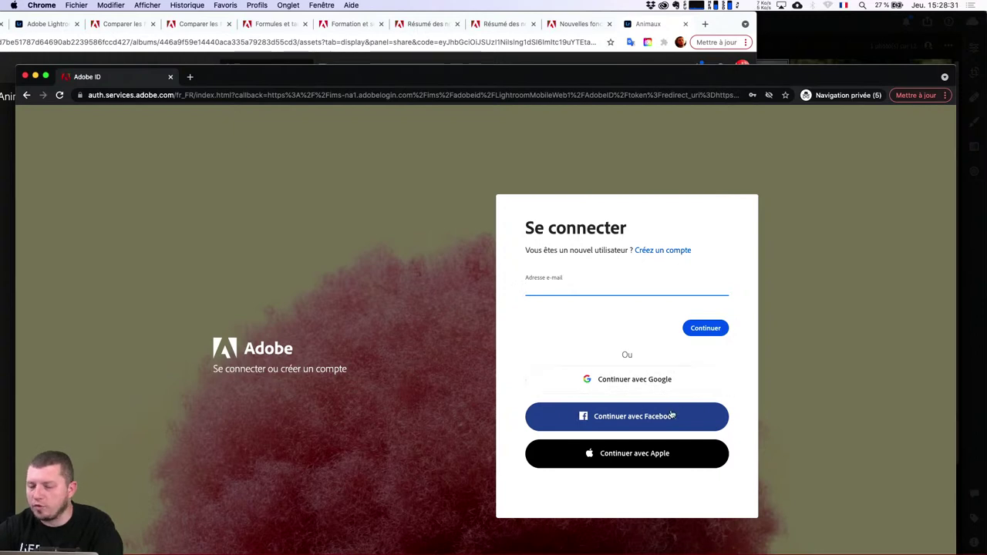
{"action": "left_click", "coordinate": [787, 192]}
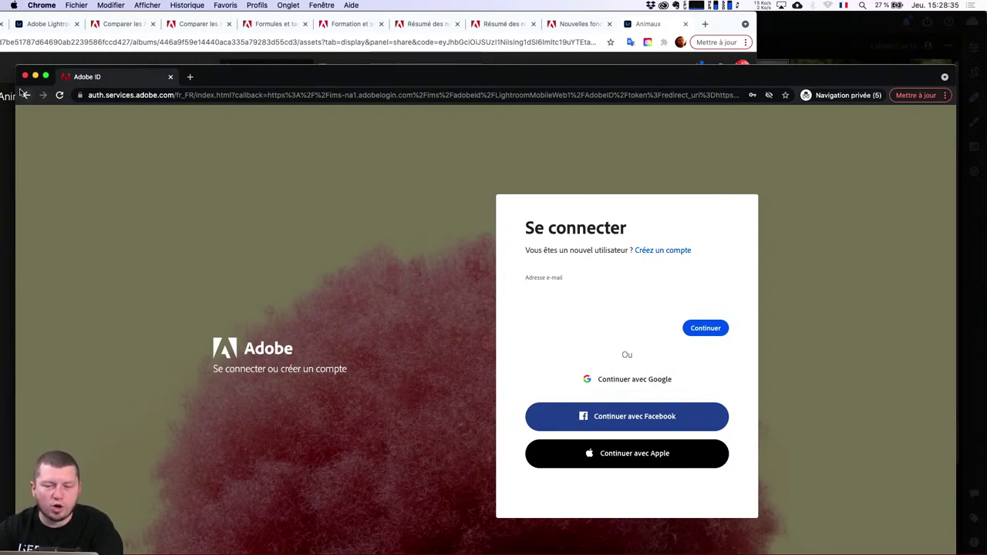
{"action": "left_click", "coordinate": [546, 283]}
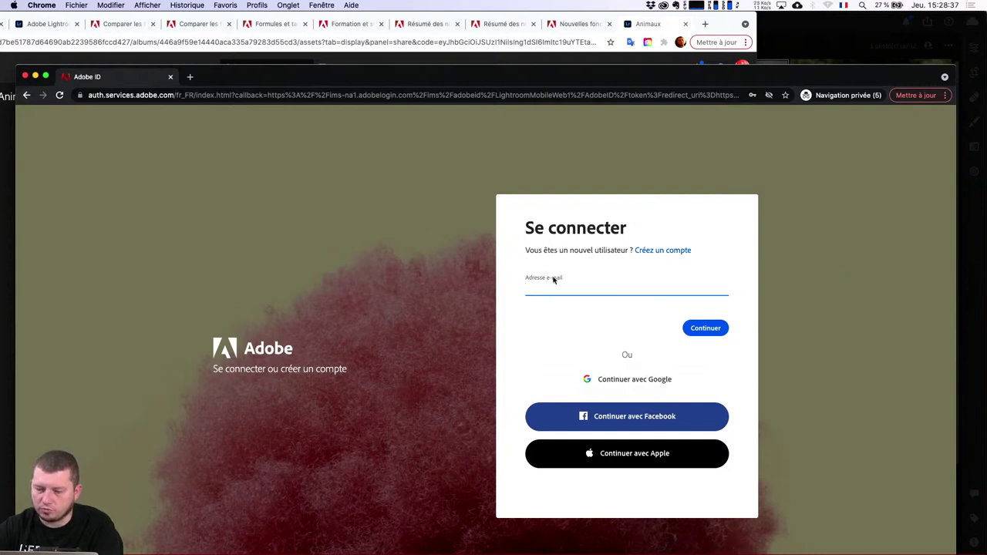
{"action": "left_click", "coordinate": [27, 95]}
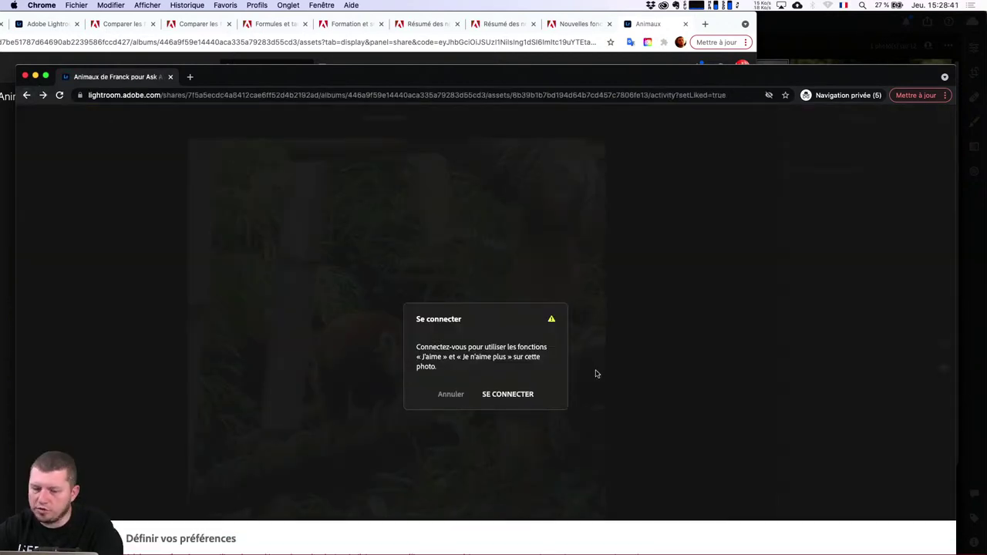
{"action": "left_click", "coordinate": [453, 396]}
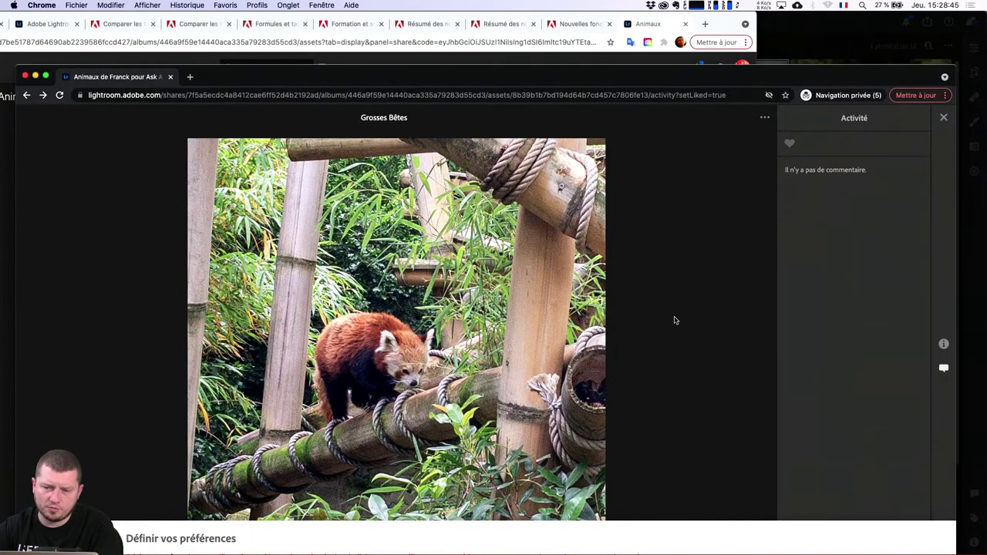
Step: Close the red panda photo and return to the top of the Animaux album page
{"action": "key", "text": "Escape"}
{"action": "scroll", "coordinate": [810, 391], "scroll_direction": "down", "scroll_amount": 5}
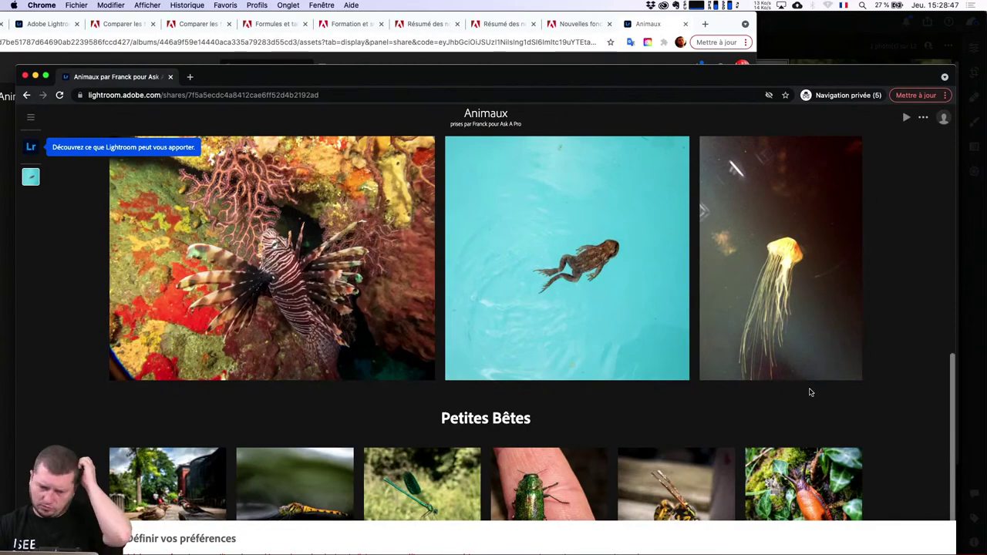
{"action": "scroll", "coordinate": [787, 331], "scroll_direction": "up", "scroll_amount": 3}
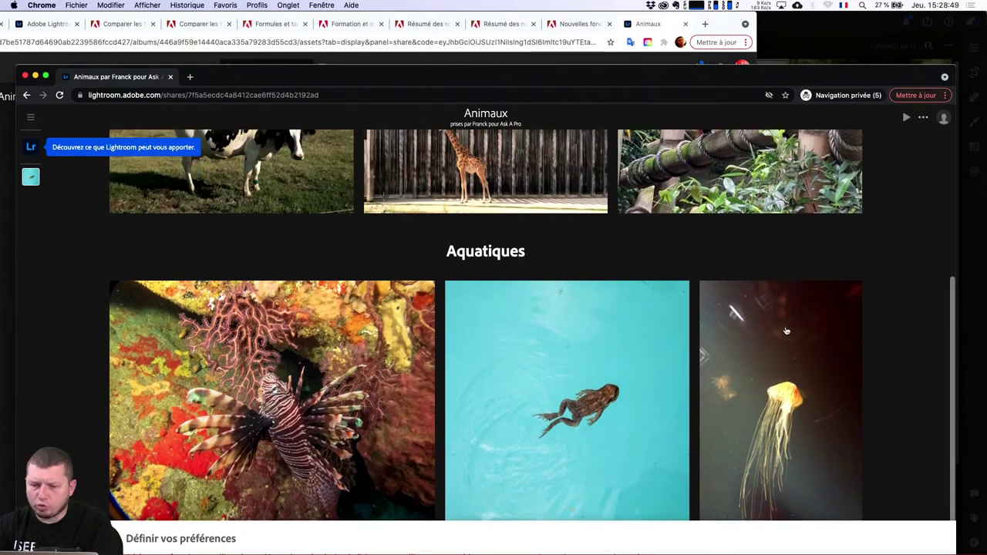
{"action": "scroll", "coordinate": [787, 331], "scroll_direction": "up", "scroll_amount": 3}
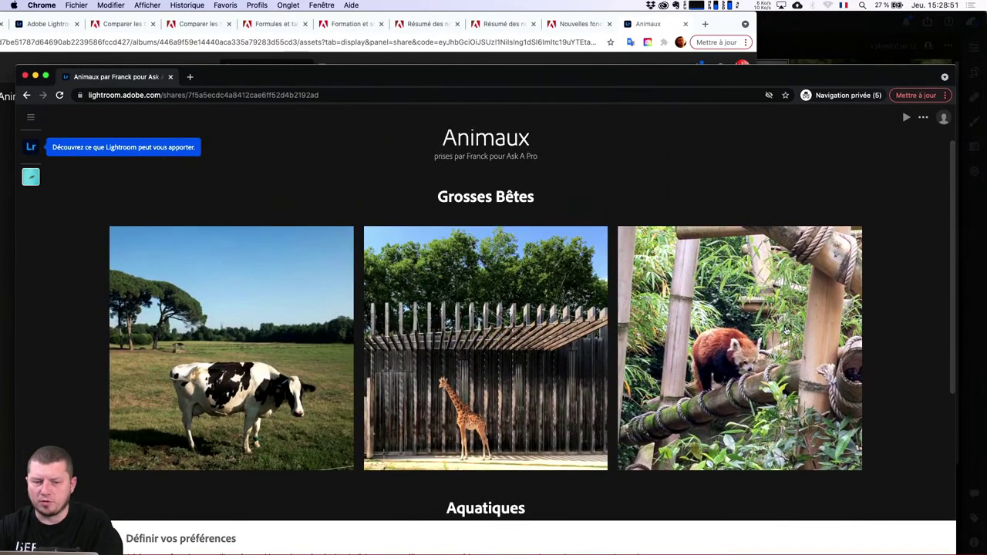
{"action": "key", "text": "super+Tab"}
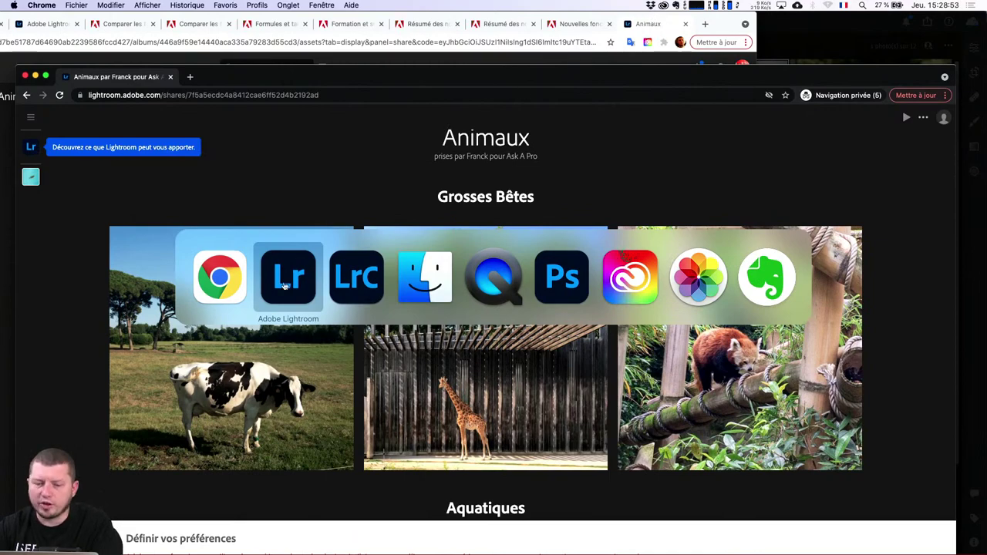
Step: In the Lightroom desktop app, close the share dialog and open the jellyfish photo large
{"action": "left_click", "coordinate": [285, 287]}
{"action": "left_click", "coordinate": [577, 381]}
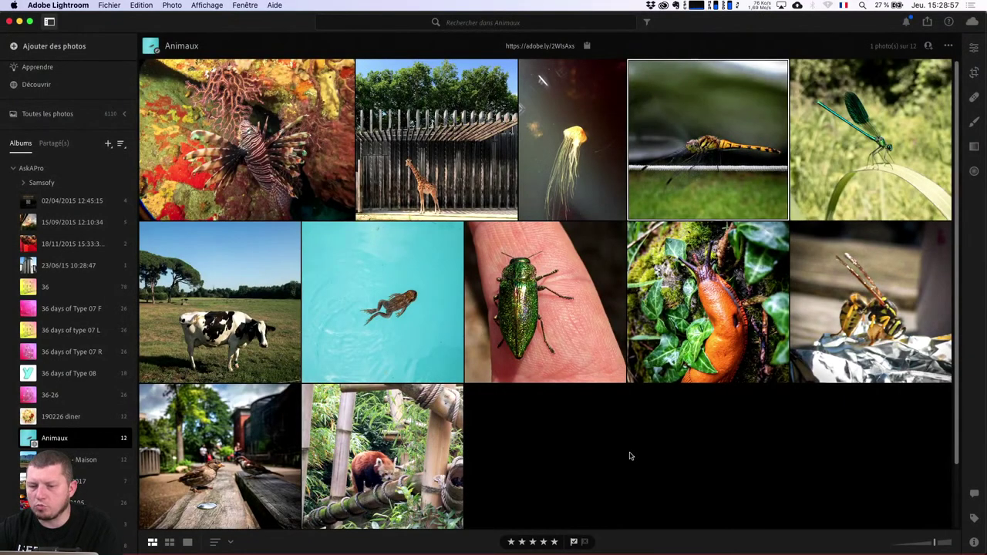
{"action": "left_click", "coordinate": [578, 106]}
{"action": "double_click", "coordinate": [591, 144]}
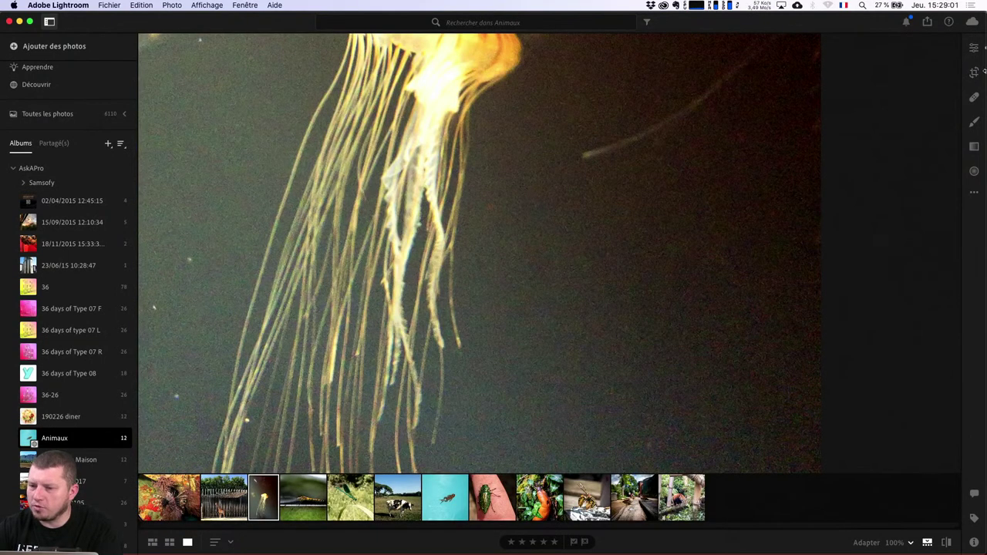
Step: Pan to the jellyfish's head, apply Auto adjustments, and start cropping the photo
{"action": "left_click", "coordinate": [976, 48]}
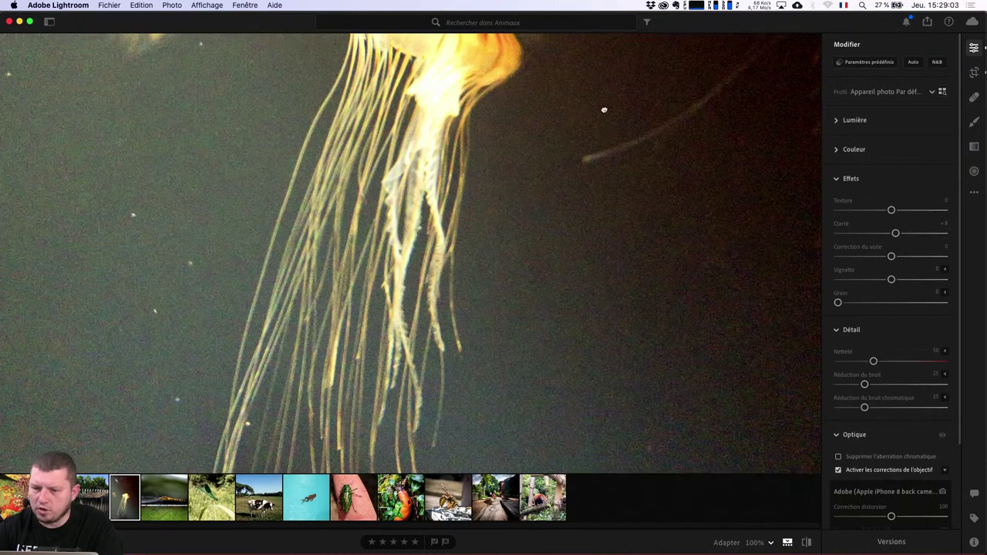
{"action": "left_click_drag", "start_coordinate": [605, 106], "coordinate": [615, 283]}
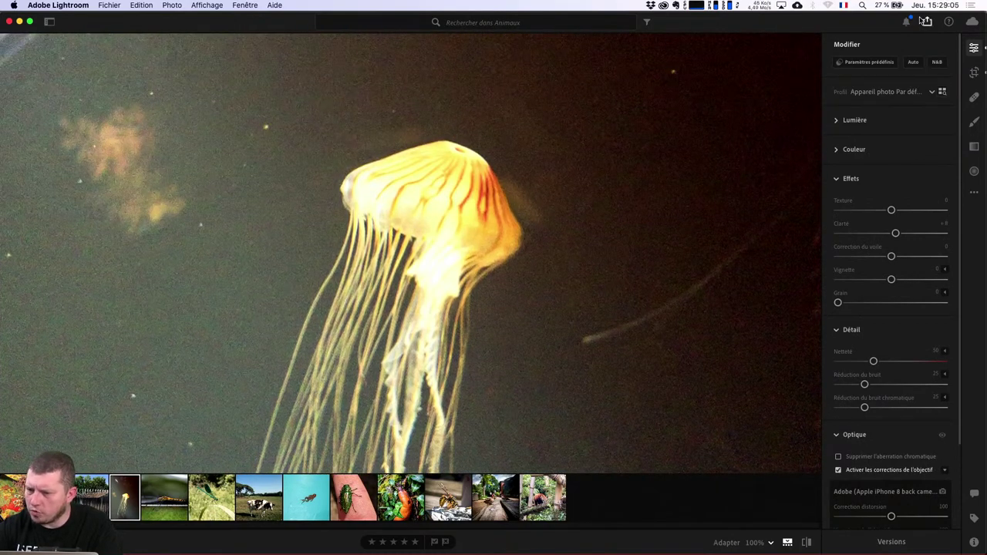
{"action": "left_click", "coordinate": [915, 63]}
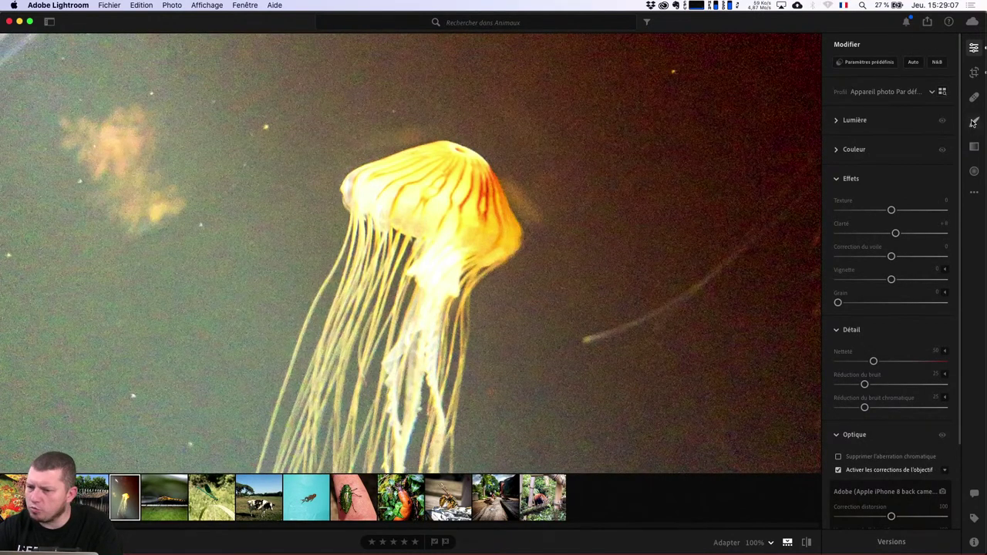
{"action": "left_click", "coordinate": [974, 71]}
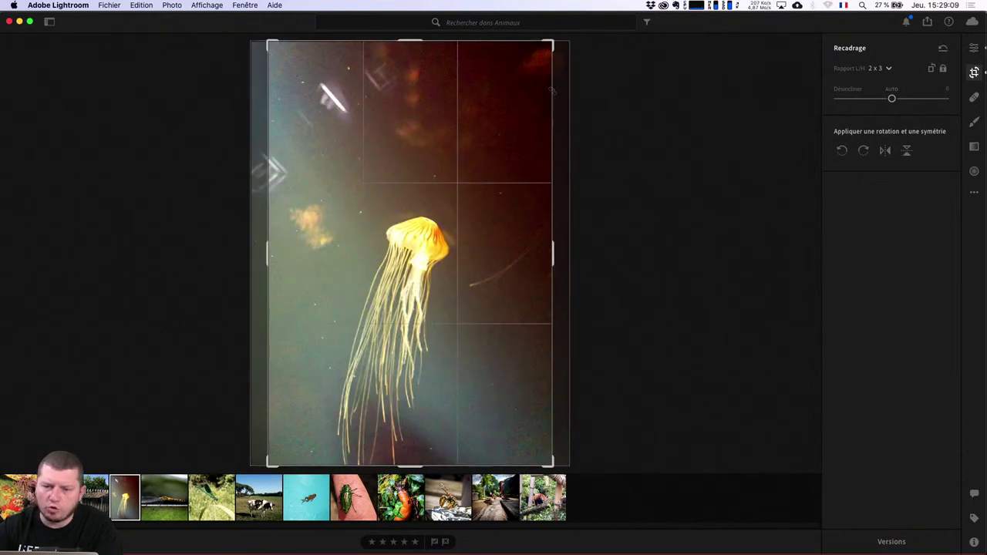
Step: Crop the jellyfish photo to a 1 x 1 square tightly framing its head and tentacles
{"action": "left_click", "coordinate": [888, 68]}
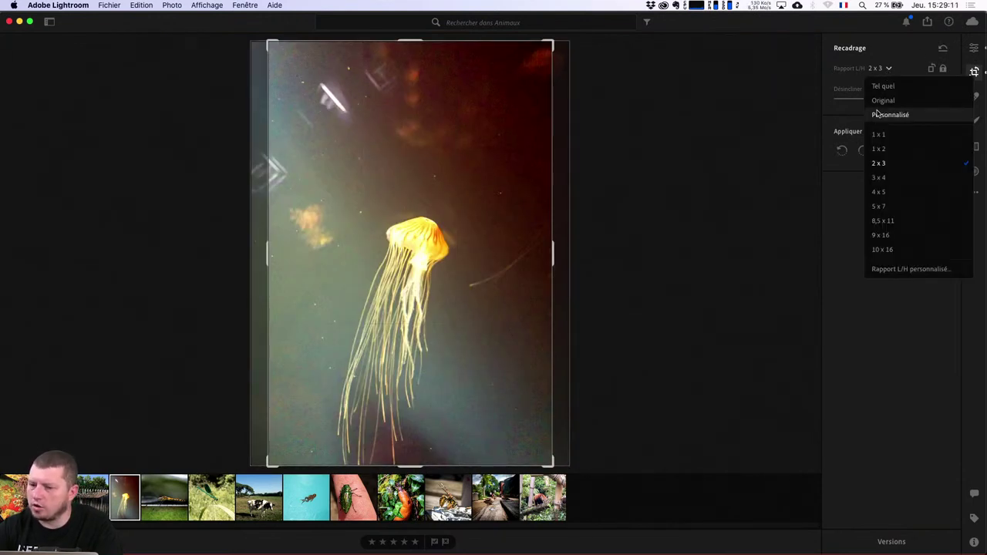
{"action": "left_click", "coordinate": [888, 137]}
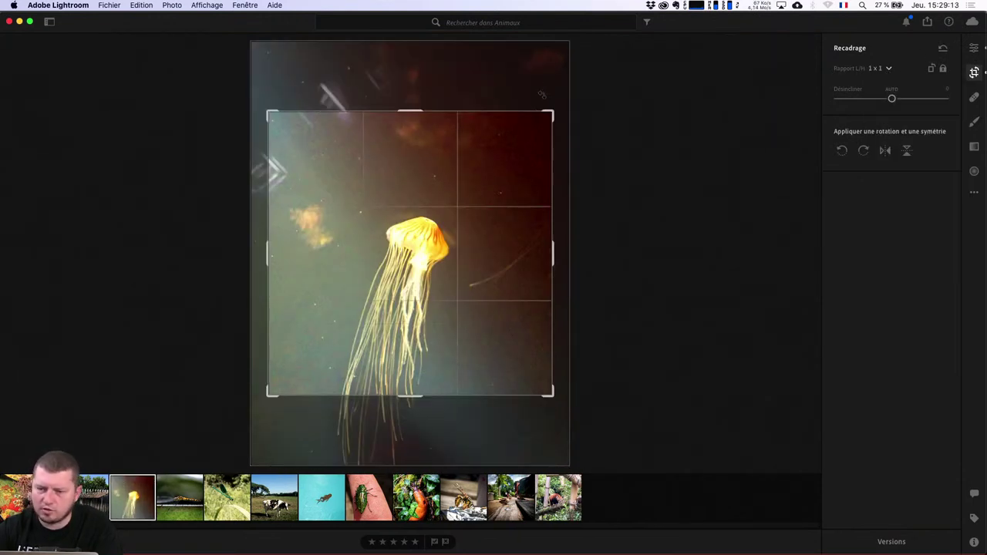
{"action": "mouse_move", "coordinate": [549, 110]}
{"action": "left_mouse_down"}
{"action": "mouse_move", "coordinate": [477, 235]}
{"action": "mouse_move", "coordinate": [427, 271]}
{"action": "left_mouse_up"}
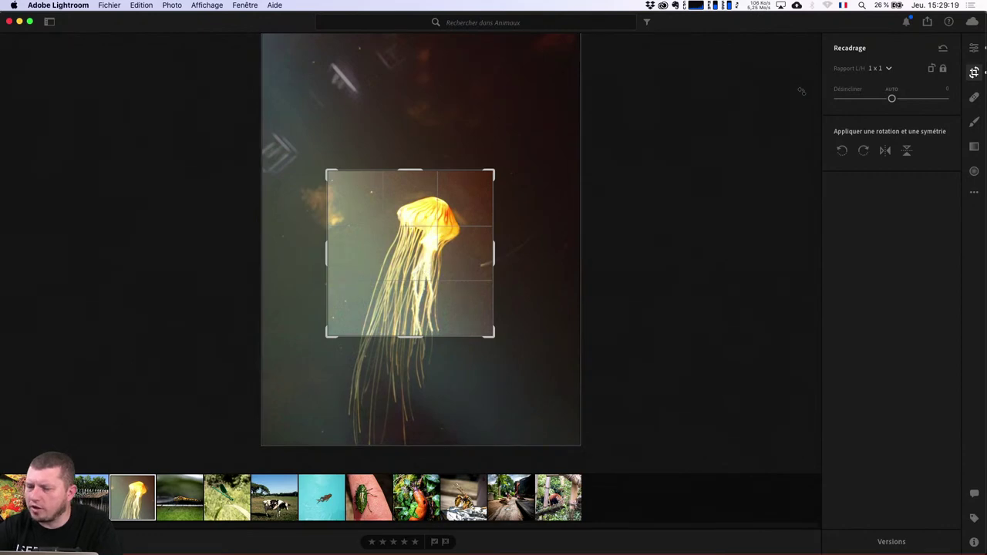
{"action": "double_click", "coordinate": [427, 270]}
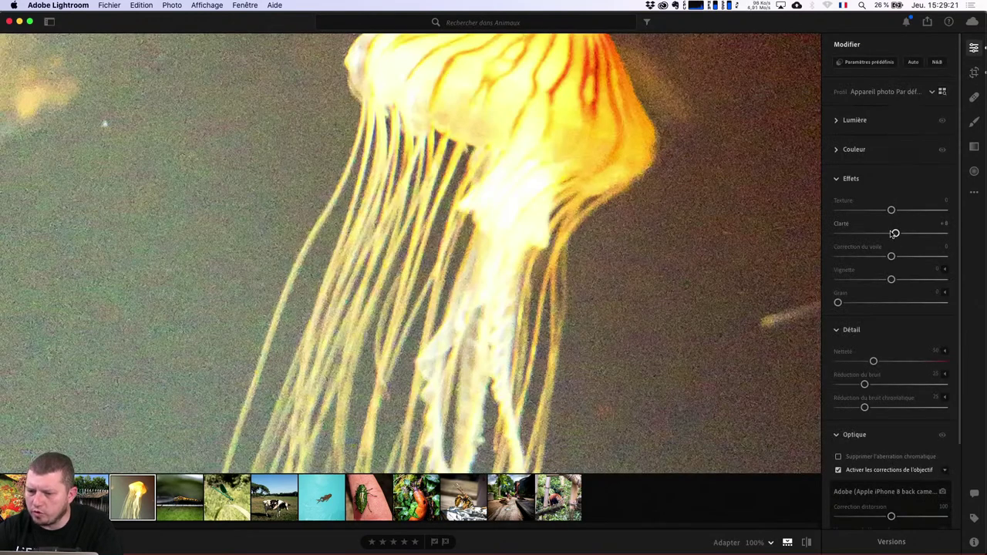
Step: Expand Lumière, fit the photo in the window, and set Shadows -52 and Blacks -37
{"action": "left_click", "coordinate": [839, 123]}
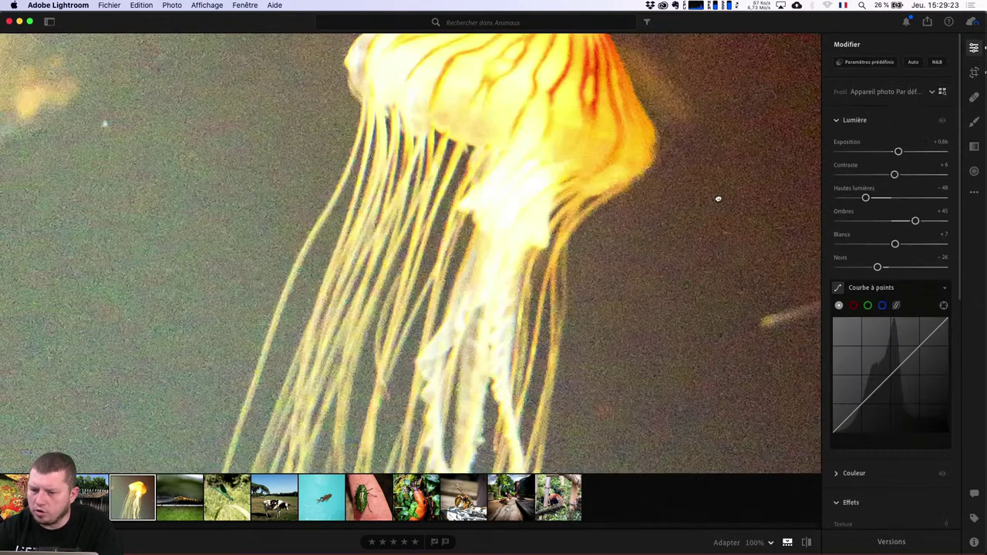
{"action": "left_click", "coordinate": [756, 544]}
{"action": "left_click", "coordinate": [758, 545]}
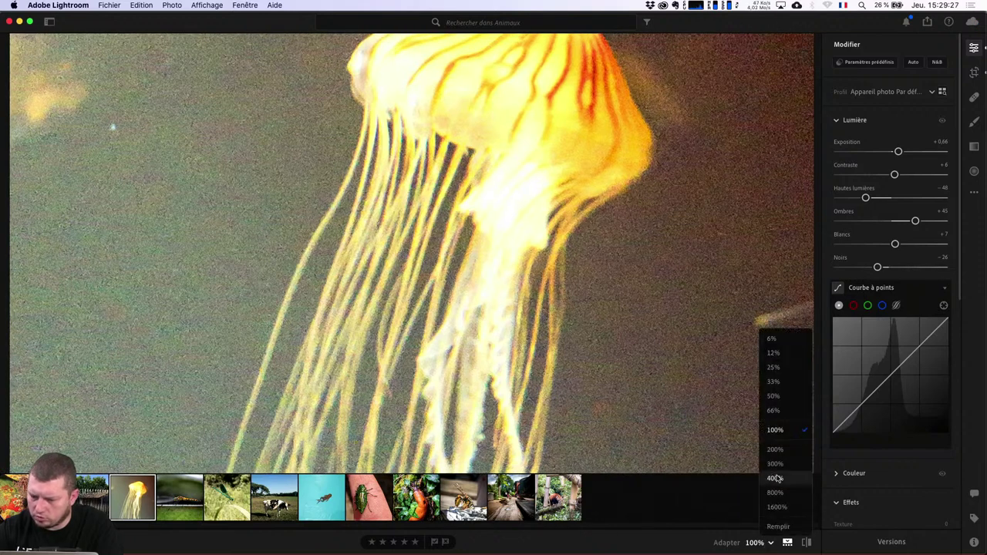
{"action": "left_click", "coordinate": [777, 533]}
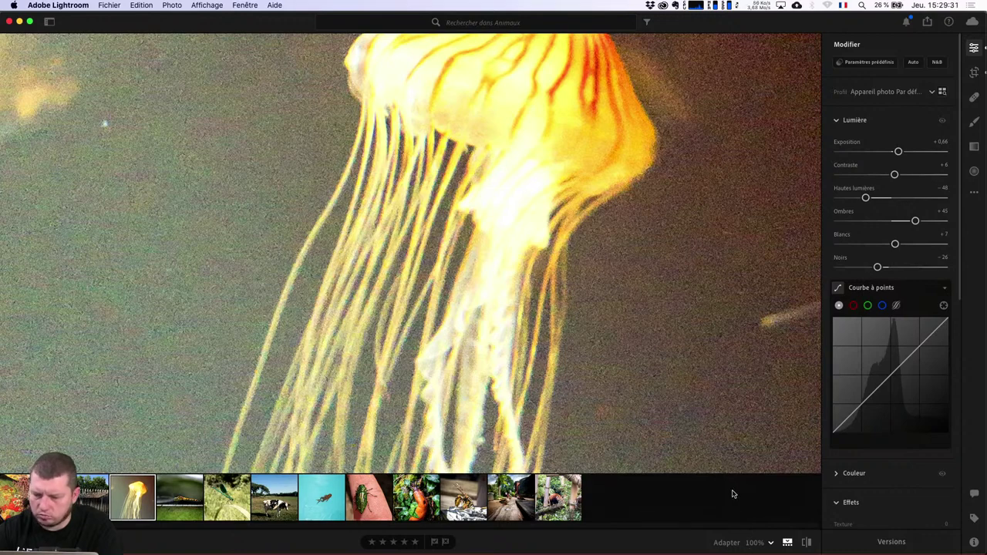
{"action": "left_click", "coordinate": [754, 544]}
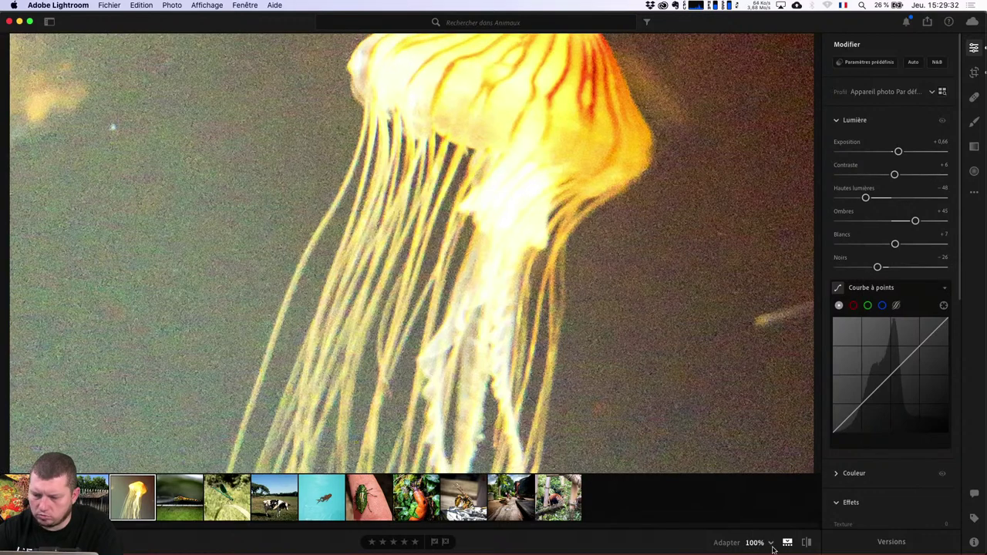
{"action": "left_click", "coordinate": [733, 543]}
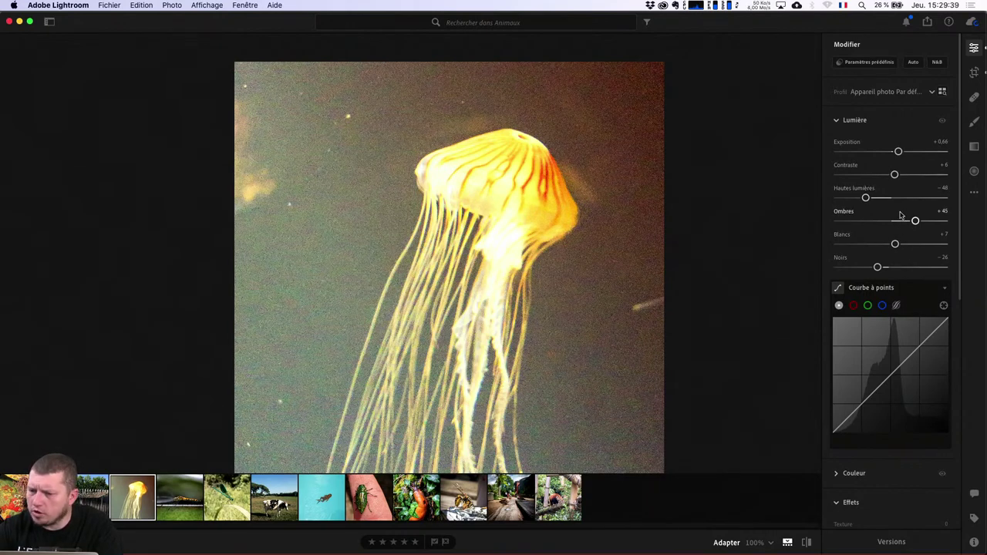
{"action": "left_click_drag", "start_coordinate": [915, 222], "coordinate": [863, 222]}
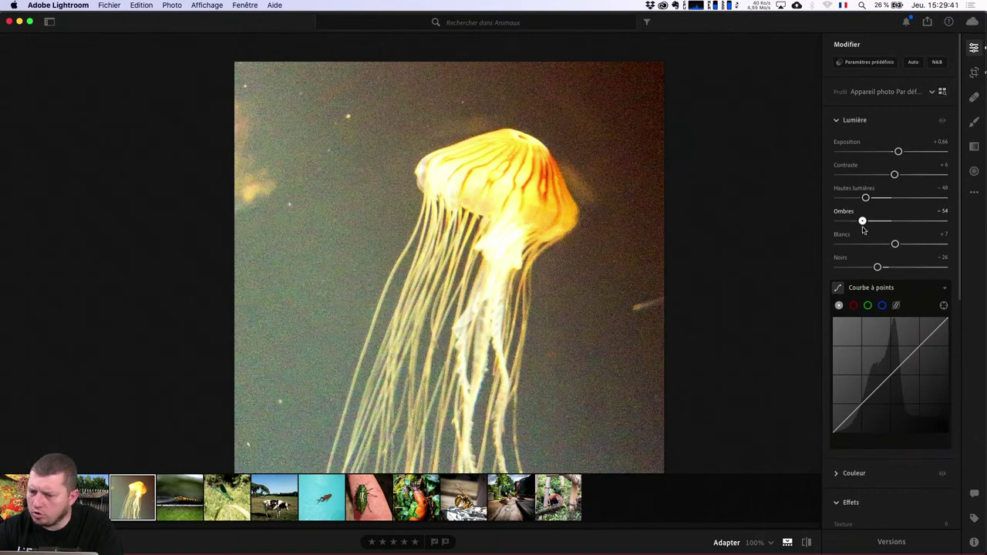
{"action": "mouse_move", "coordinate": [884, 274]}
{"action": "left_mouse_down"}
{"action": "mouse_move", "coordinate": [866, 274]}
{"action": "mouse_move", "coordinate": [878, 274]}
{"action": "left_mouse_up"}
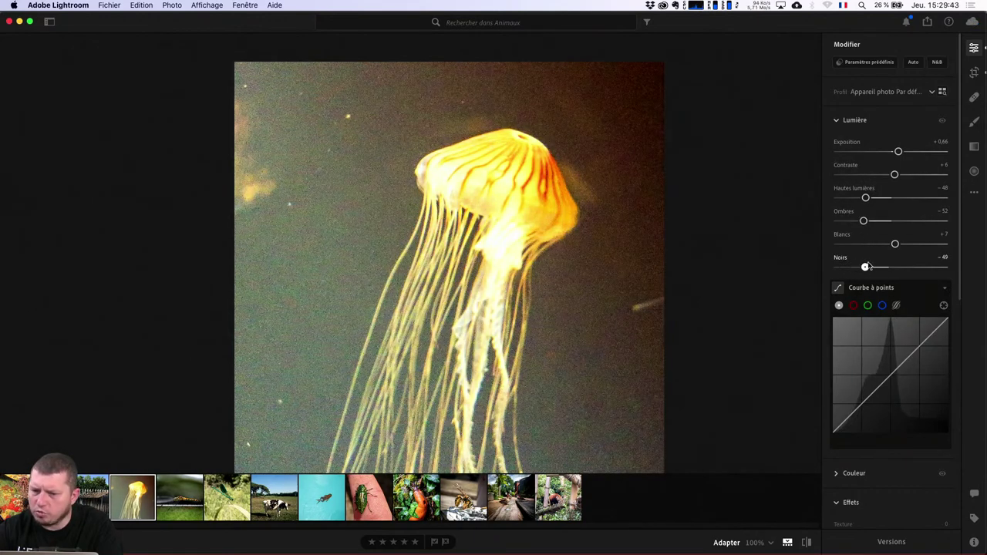
Step: In Effets, add a darkening vignette, boost clarity, and set Correction du voile to +26
{"action": "scroll", "coordinate": [887, 255], "scroll_direction": "down", "scroll_amount": 3}
{"action": "scroll", "coordinate": [875, 309], "scroll_direction": "down", "scroll_amount": 3}
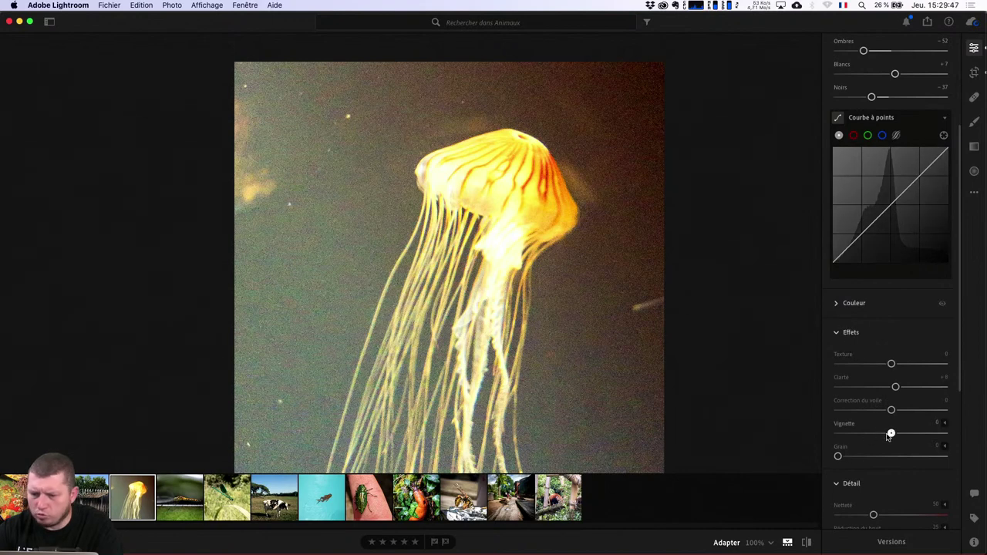
{"action": "mouse_move", "coordinate": [892, 433]}
{"action": "left_mouse_down"}
{"action": "mouse_move", "coordinate": [860, 433]}
{"action": "mouse_move", "coordinate": [881, 432]}
{"action": "left_mouse_up"}
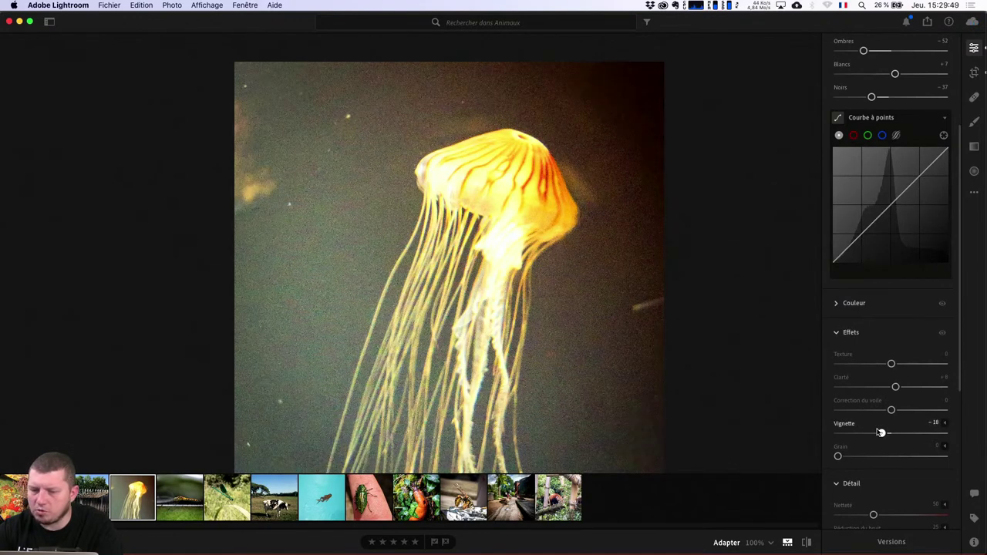
{"action": "mouse_move", "coordinate": [896, 386]}
{"action": "left_mouse_down"}
{"action": "mouse_move", "coordinate": [931, 385]}
{"action": "mouse_move", "coordinate": [912, 364]}
{"action": "left_mouse_up"}
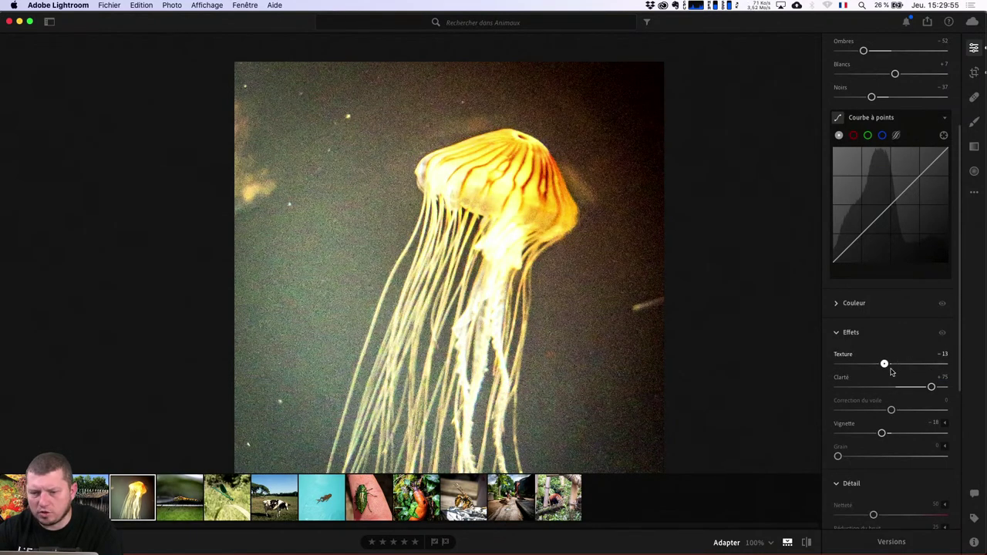
{"action": "left_click_drag", "start_coordinate": [892, 409], "coordinate": [905, 409]}
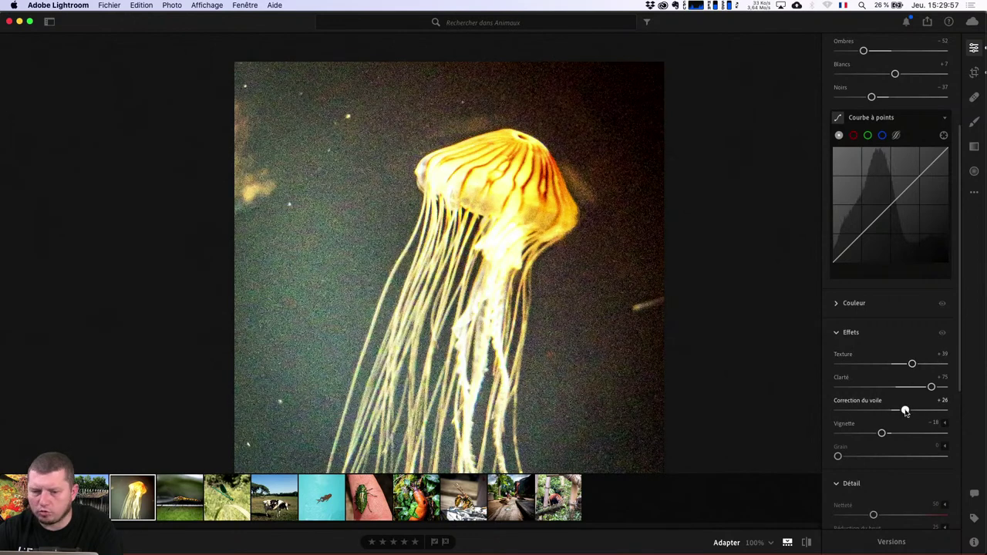
Step: Check the dragonfly and jellyfish photos, then show the Animaux album as a grid
{"action": "left_click", "coordinate": [173, 503]}
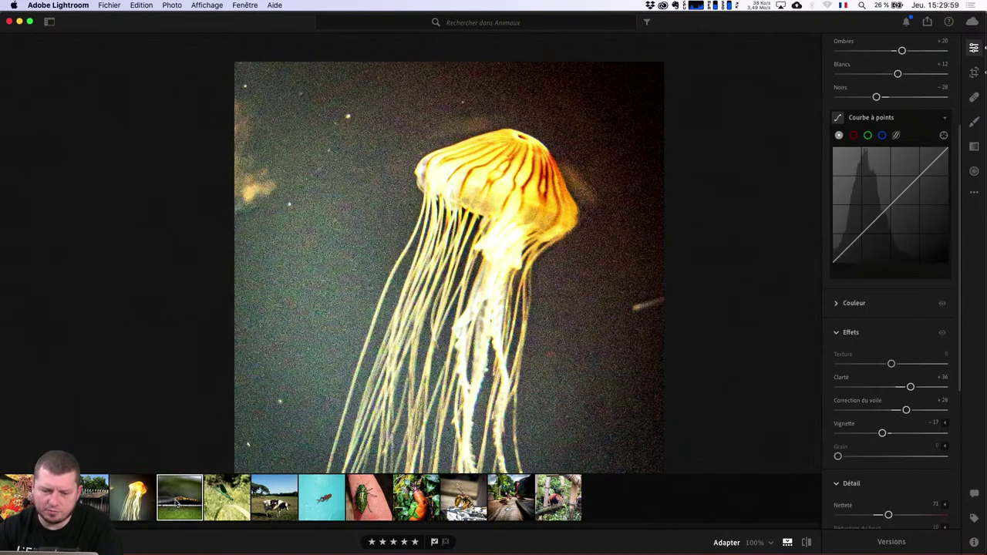
{"action": "left_click", "coordinate": [142, 503]}
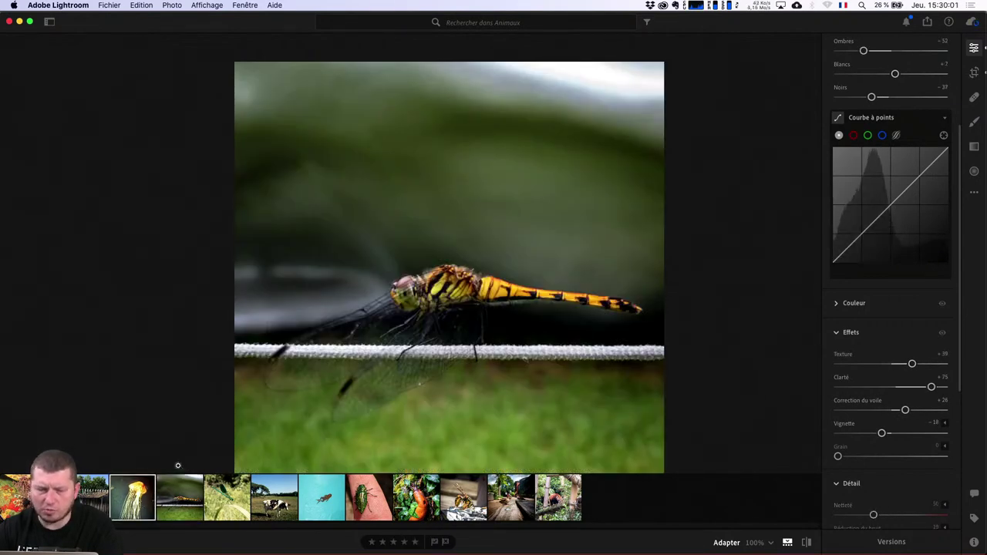
{"action": "key", "text": "g"}
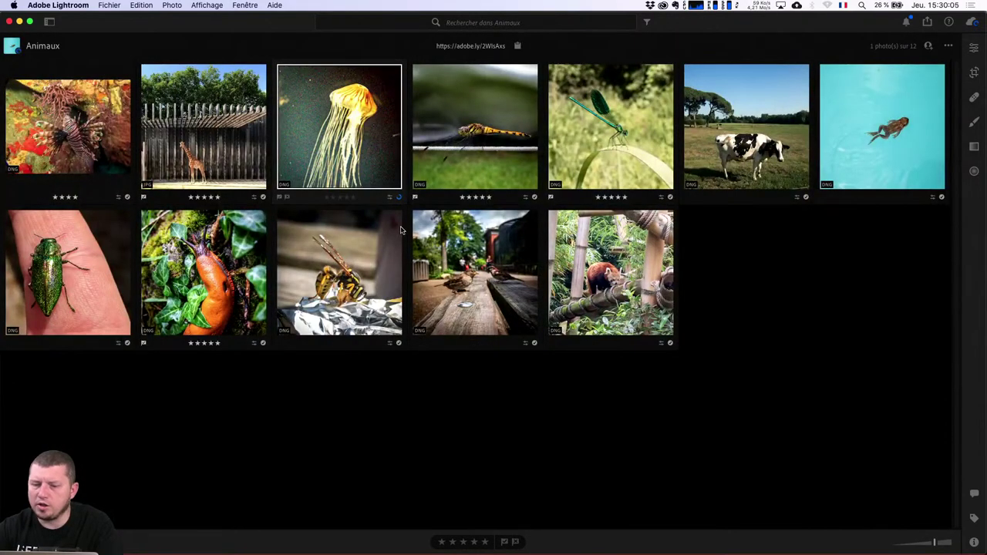
{"action": "mouse_move", "coordinate": [285, 125]}
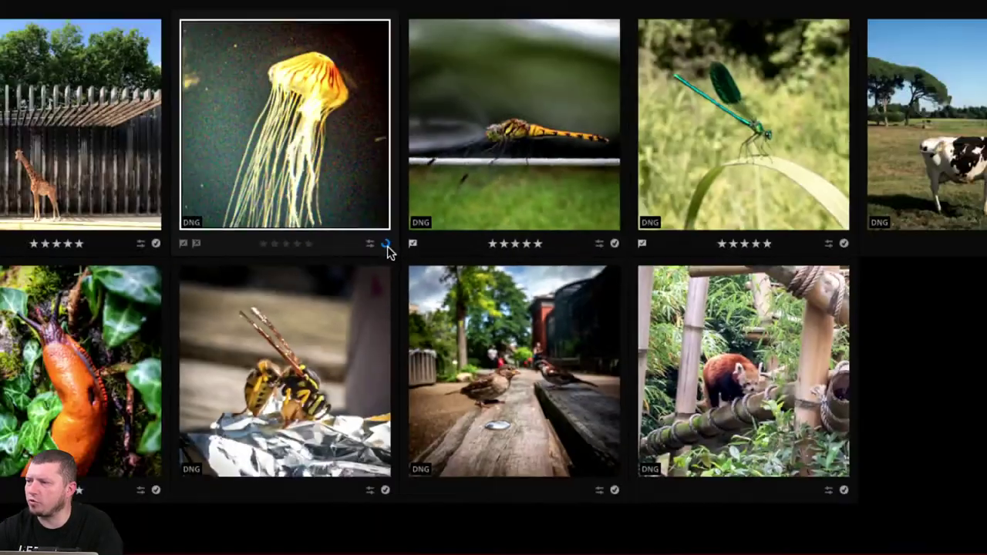
{"action": "key", "text": "super+Tab"}
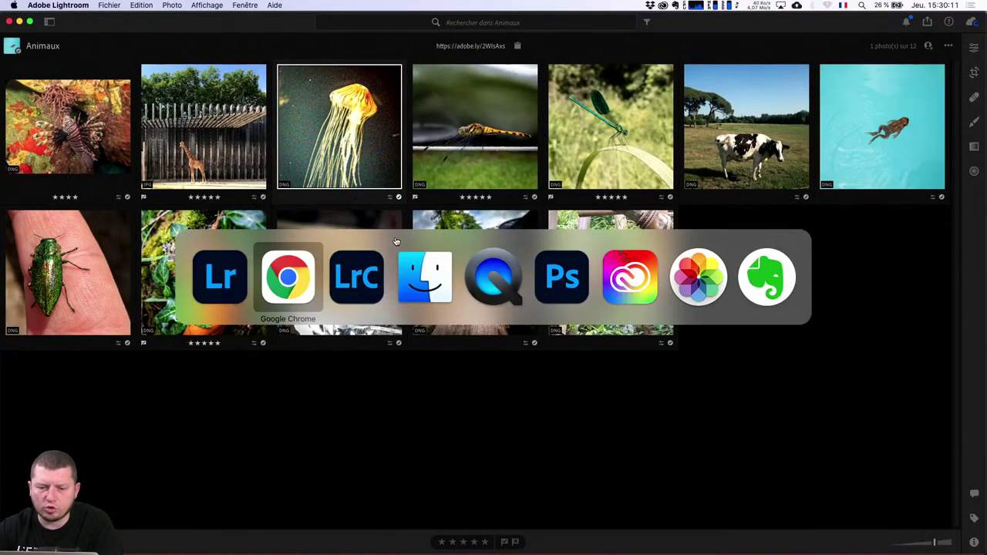
Step: Scroll the public Animaux album down to the square jellyfish in Aquatiques, then back up
{"action": "scroll", "coordinate": [592, 278], "scroll_direction": "down", "scroll_amount": 5}
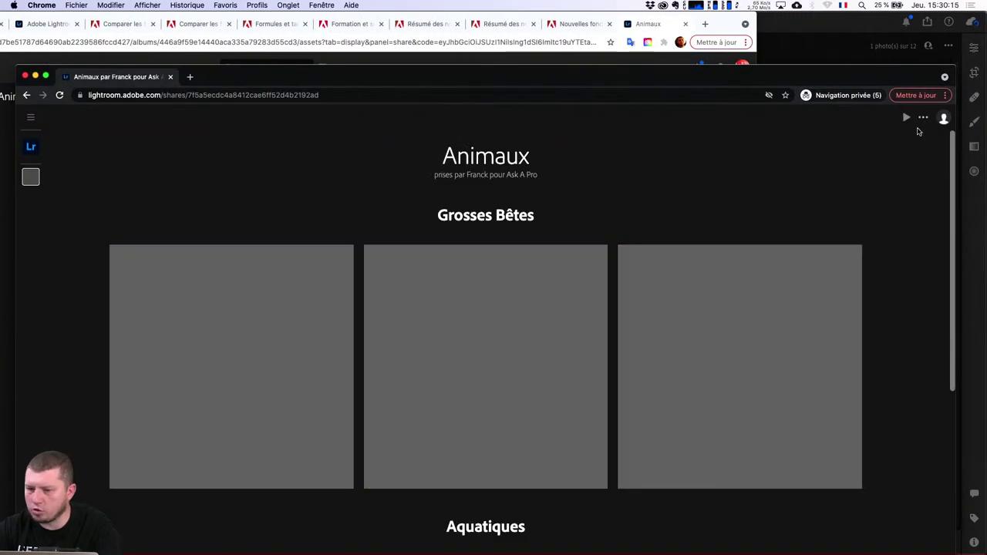
{"action": "scroll", "coordinate": [779, 347], "scroll_direction": "down", "scroll_amount": 5}
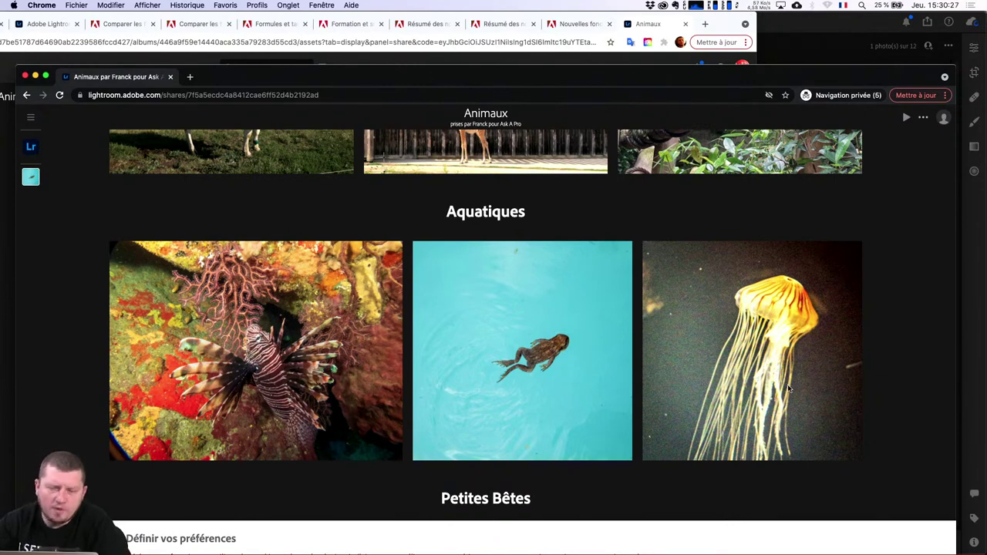
{"action": "scroll", "coordinate": [789, 388], "scroll_direction": "down", "scroll_amount": 2}
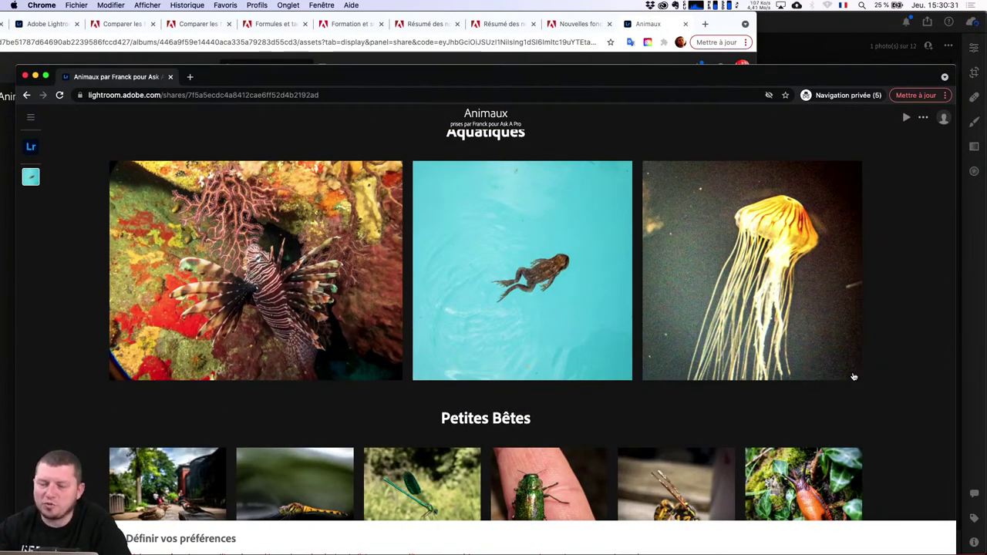
{"action": "scroll", "coordinate": [854, 376], "scroll_direction": "up", "scroll_amount": 1}
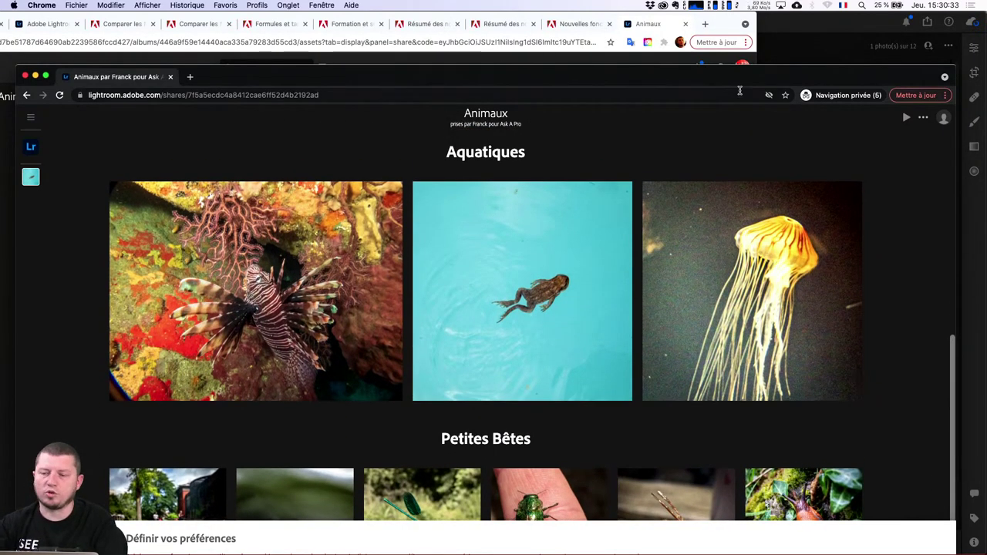
{"action": "left_click_drag", "start_coordinate": [740, 85], "coordinate": [745, 31]}
{"action": "scroll", "coordinate": [746, 163], "scroll_direction": "up", "scroll_amount": 8}
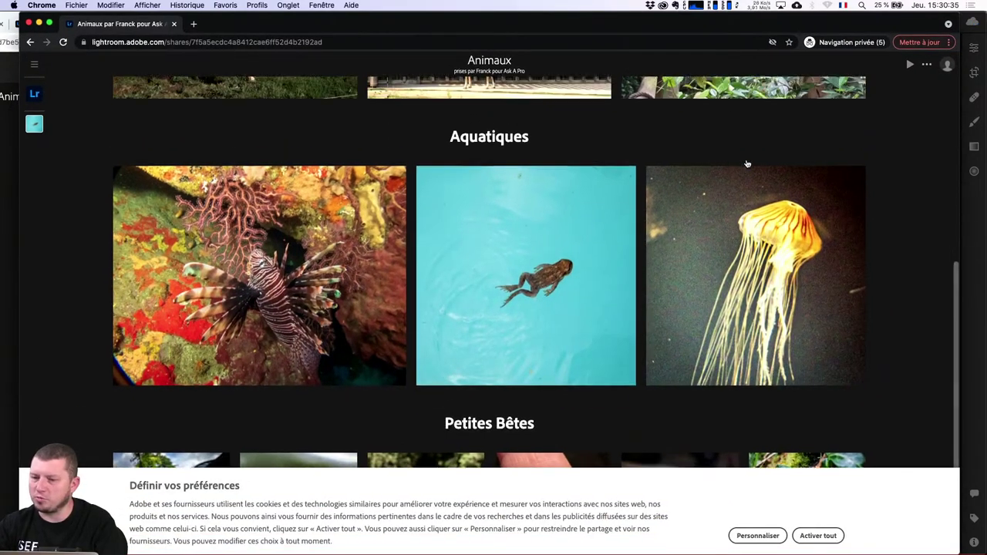